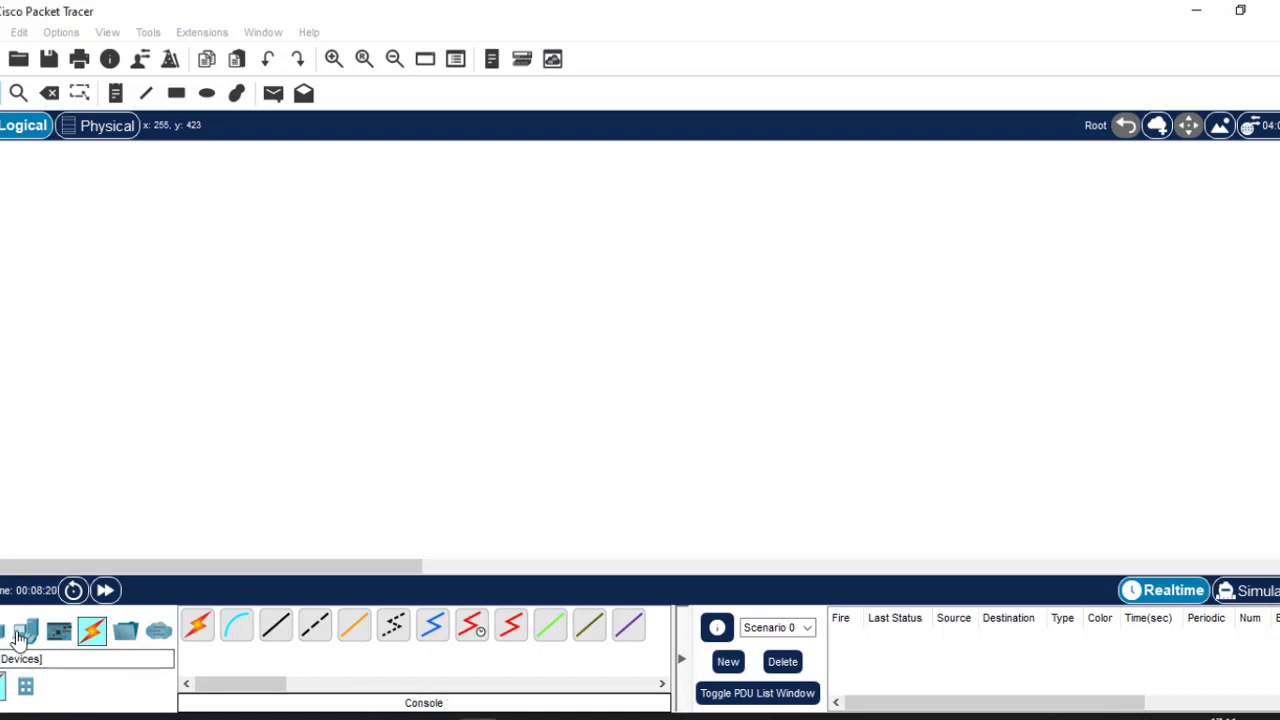
Place a generic PC (PC1) and a 2911 router (Router1) in the workspace.
left_click(22, 634)
left_click(199, 628)
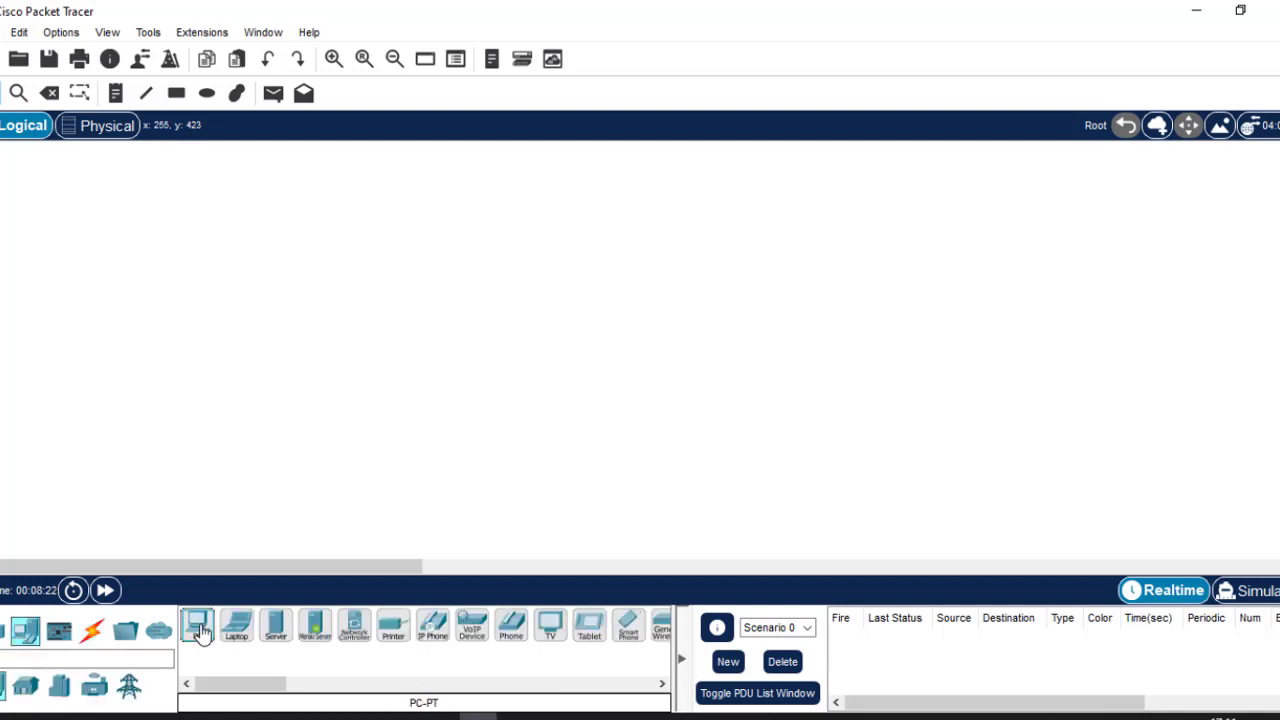
left_click(306, 406)
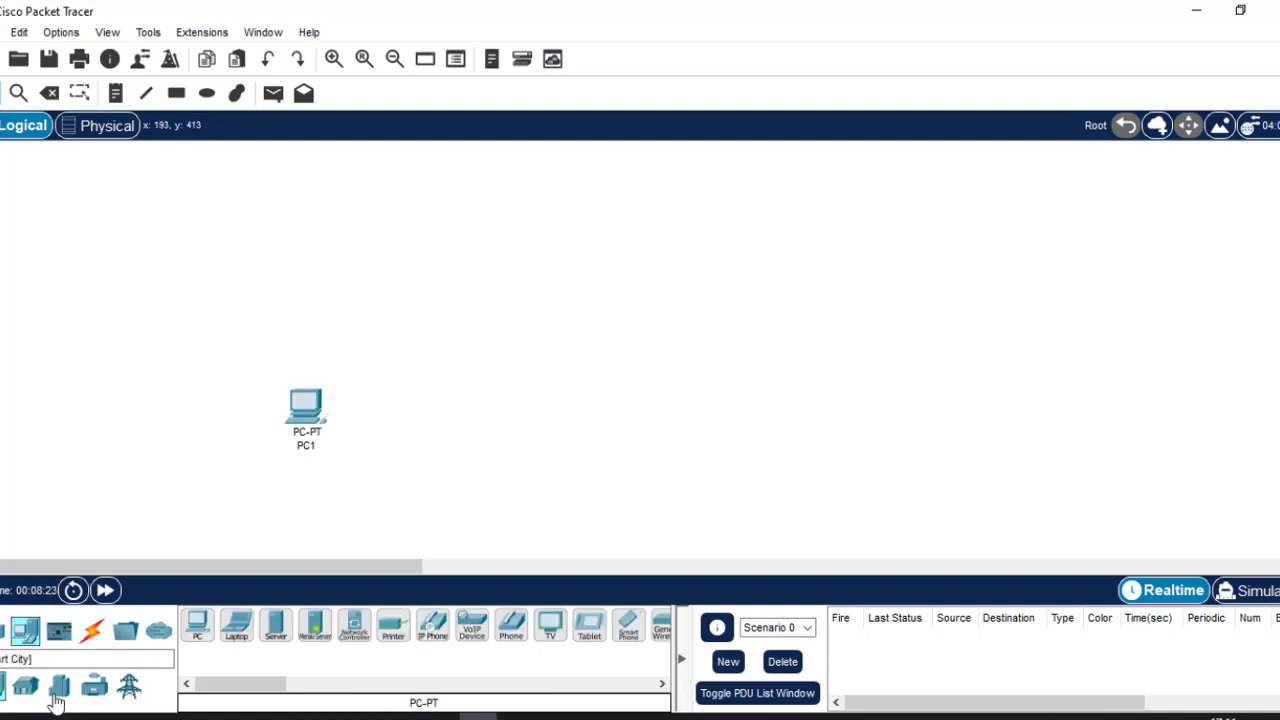
left_click(5, 630)
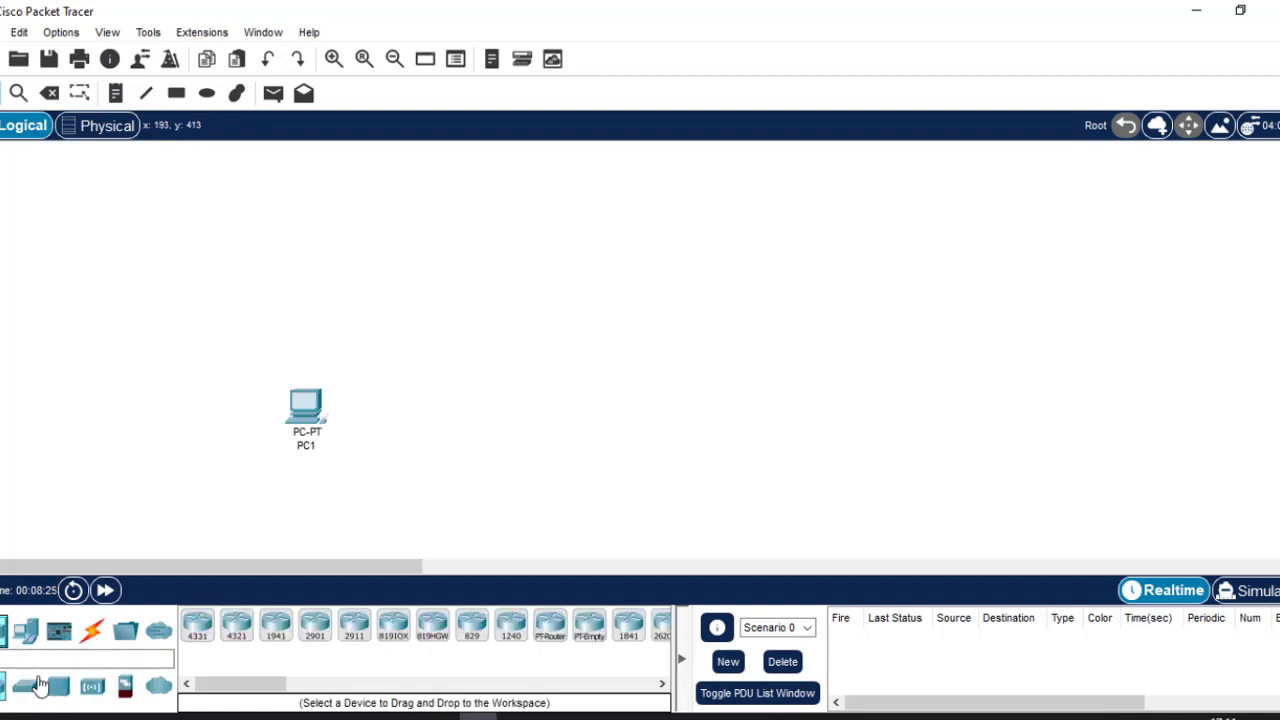
left_click(354, 627)
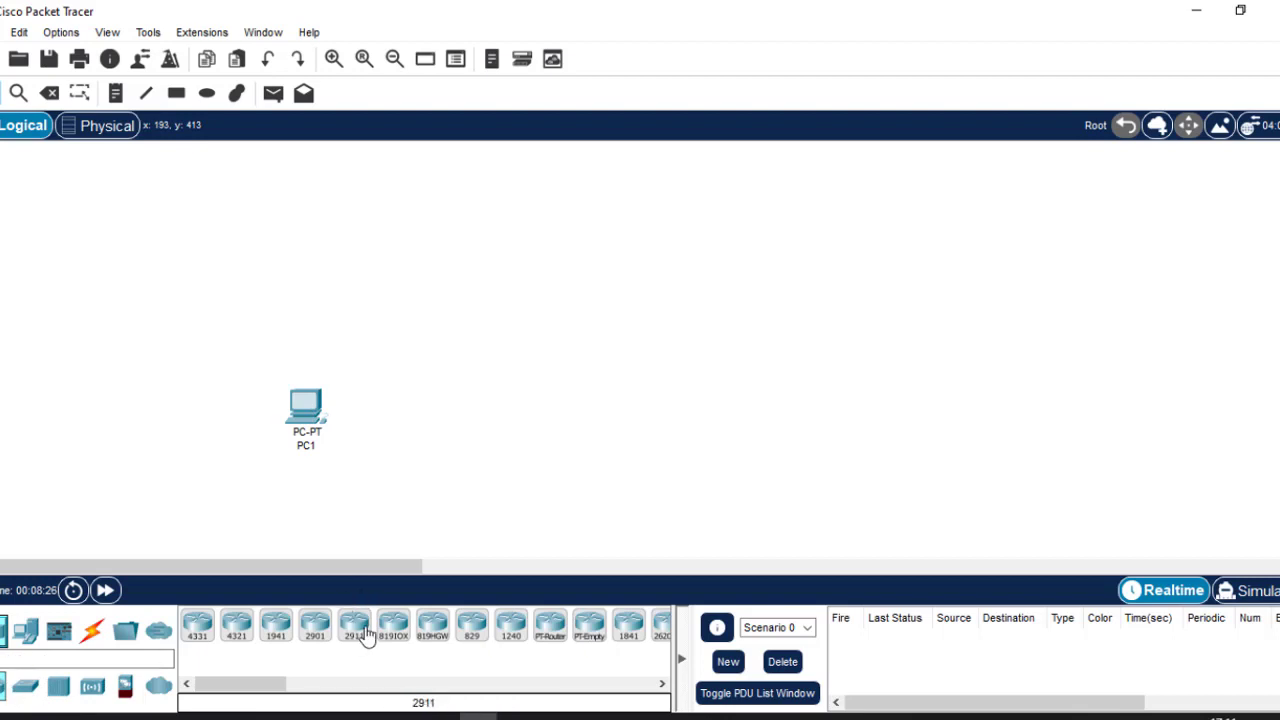
left_click(523, 272)
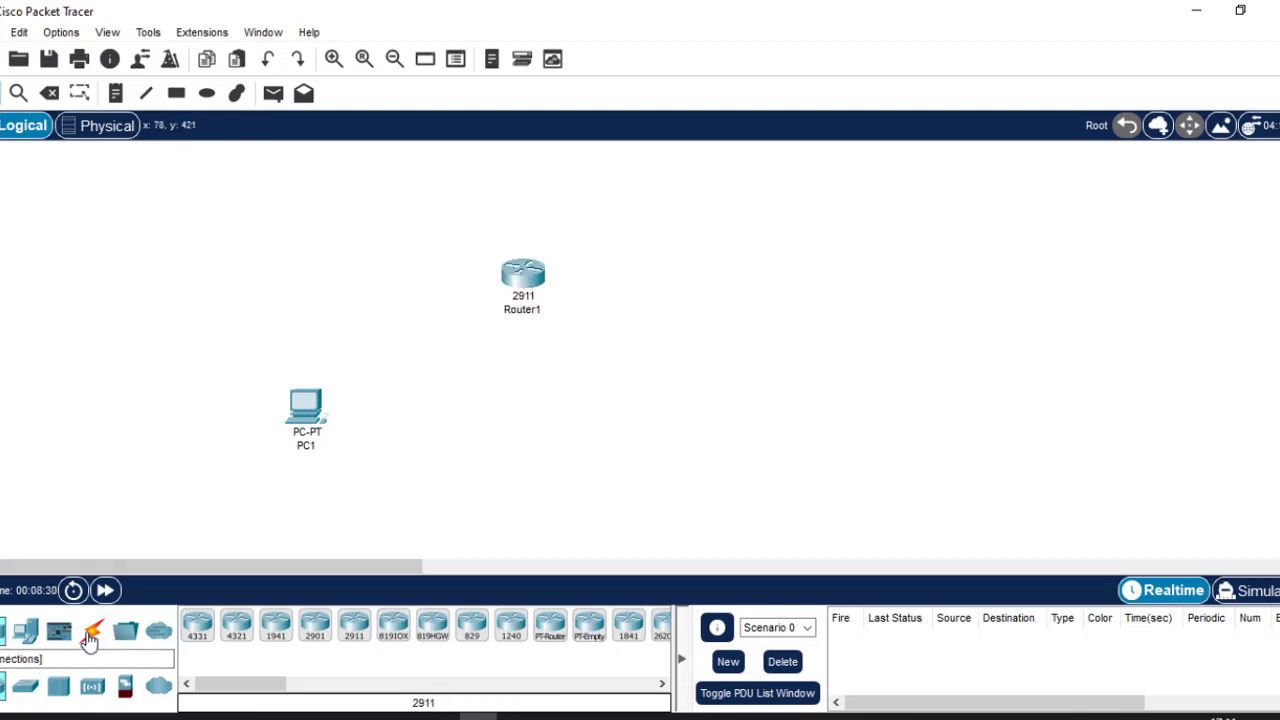
Connect PC1's RS 232 port to Router1's Console port with a console cable.
left_click(91, 636)
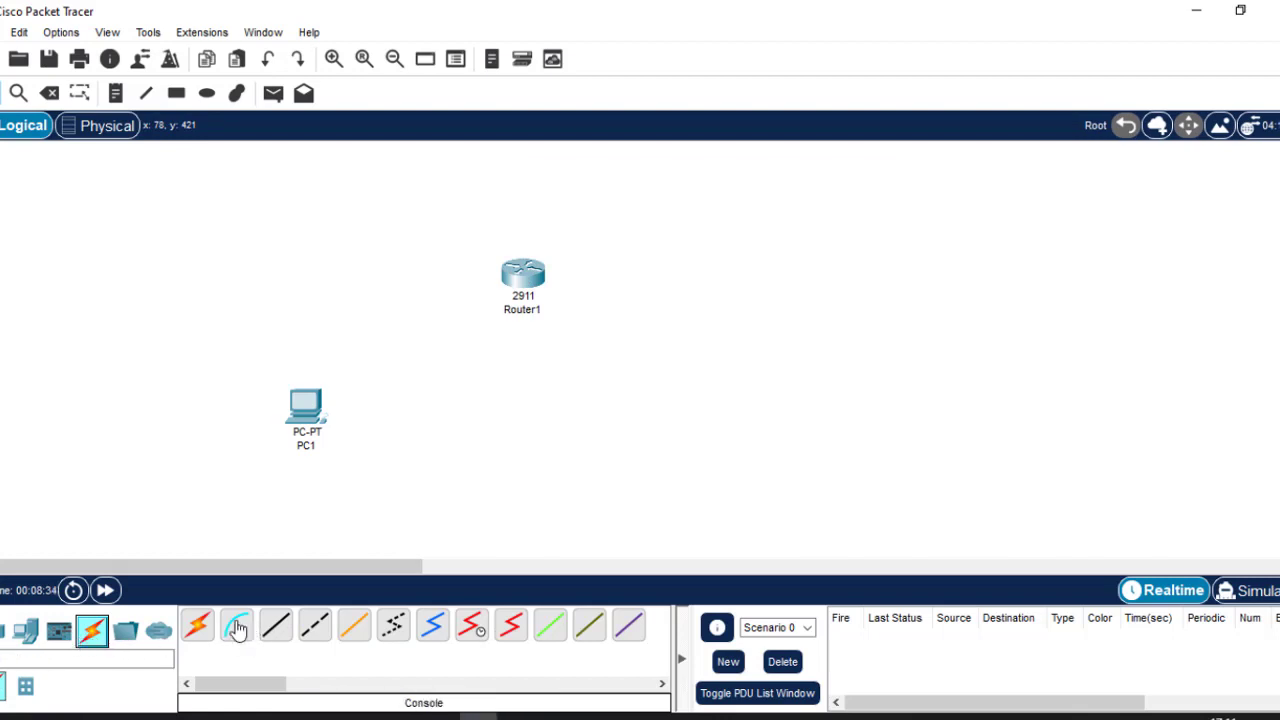
left_click(236, 626)
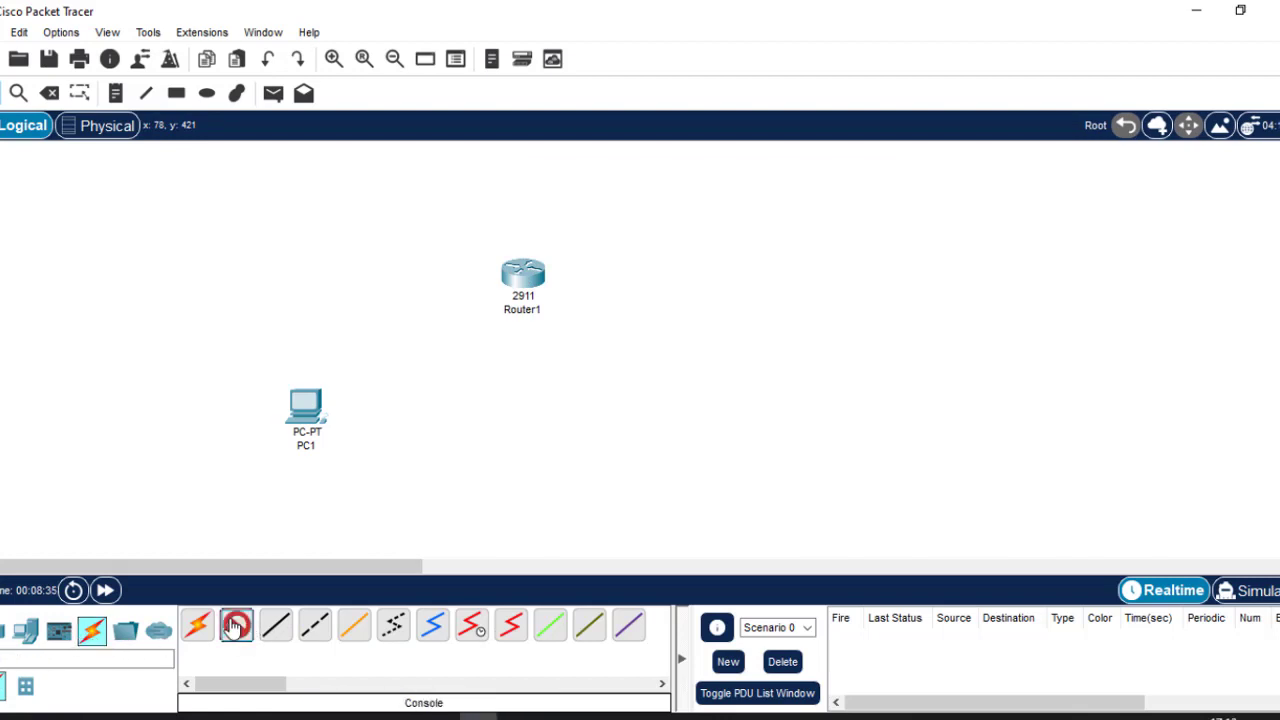
left_click(303, 398)
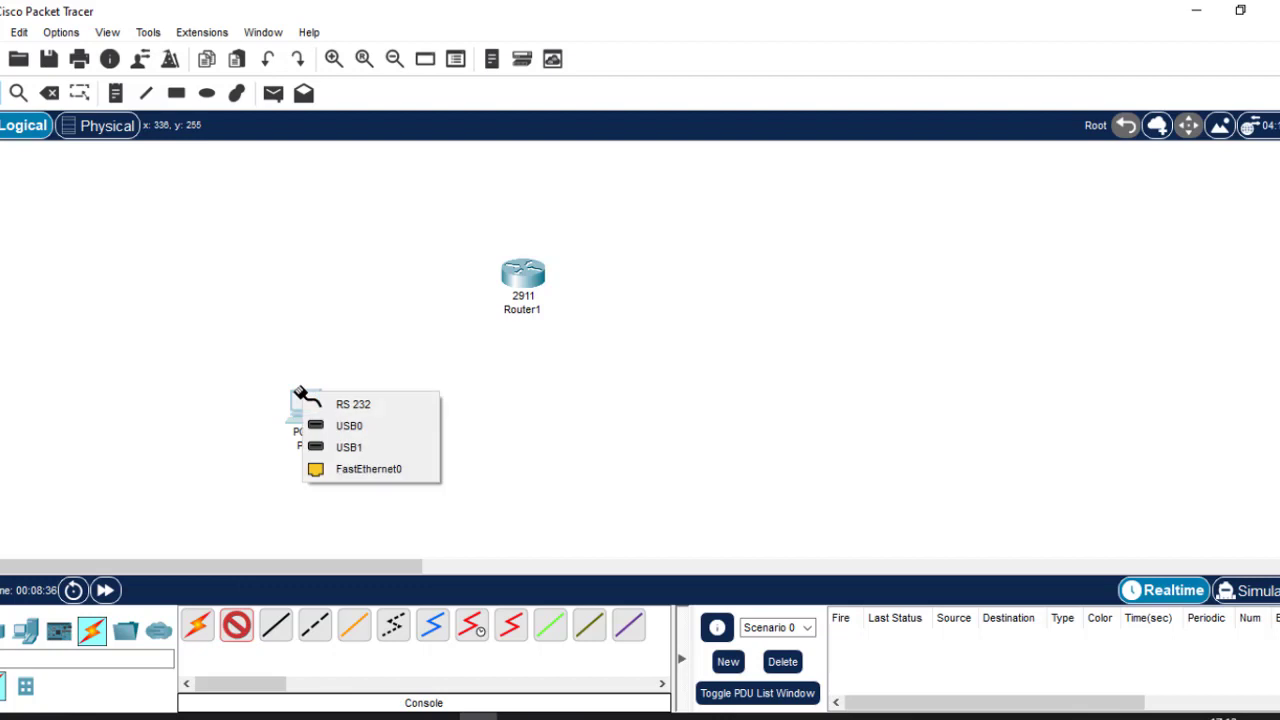
left_click(385, 405)
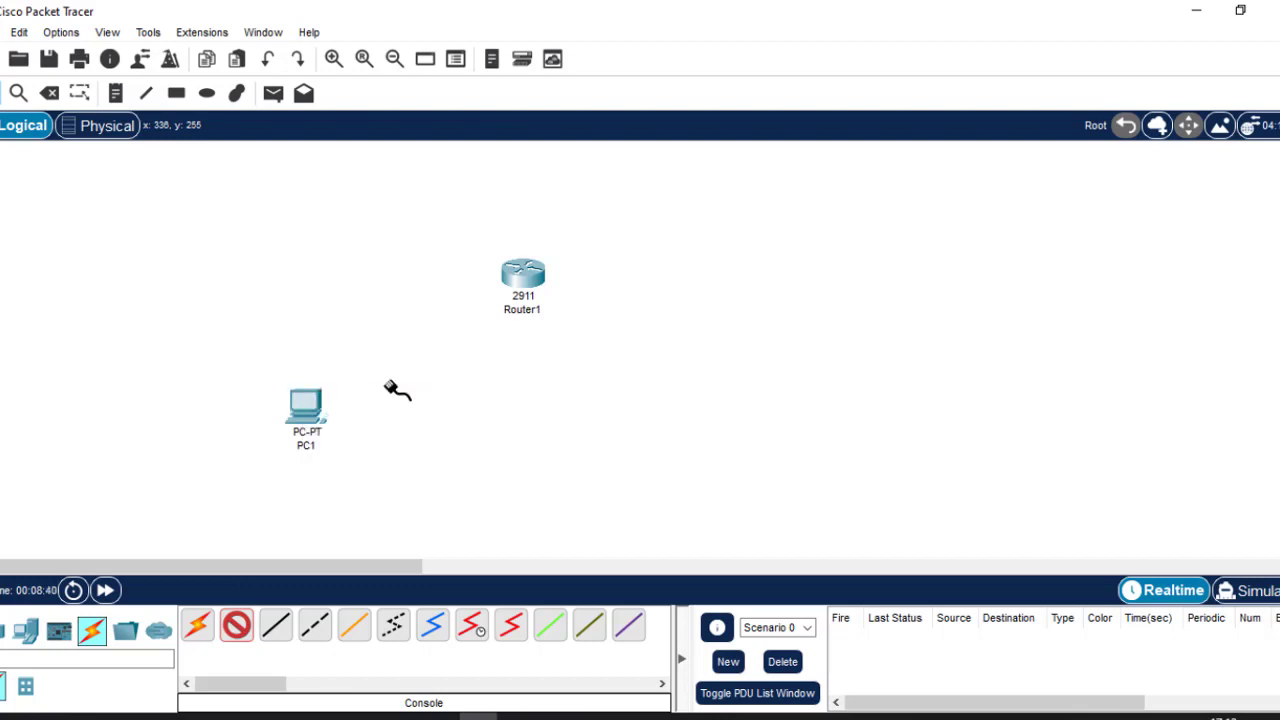
left_click(519, 277)
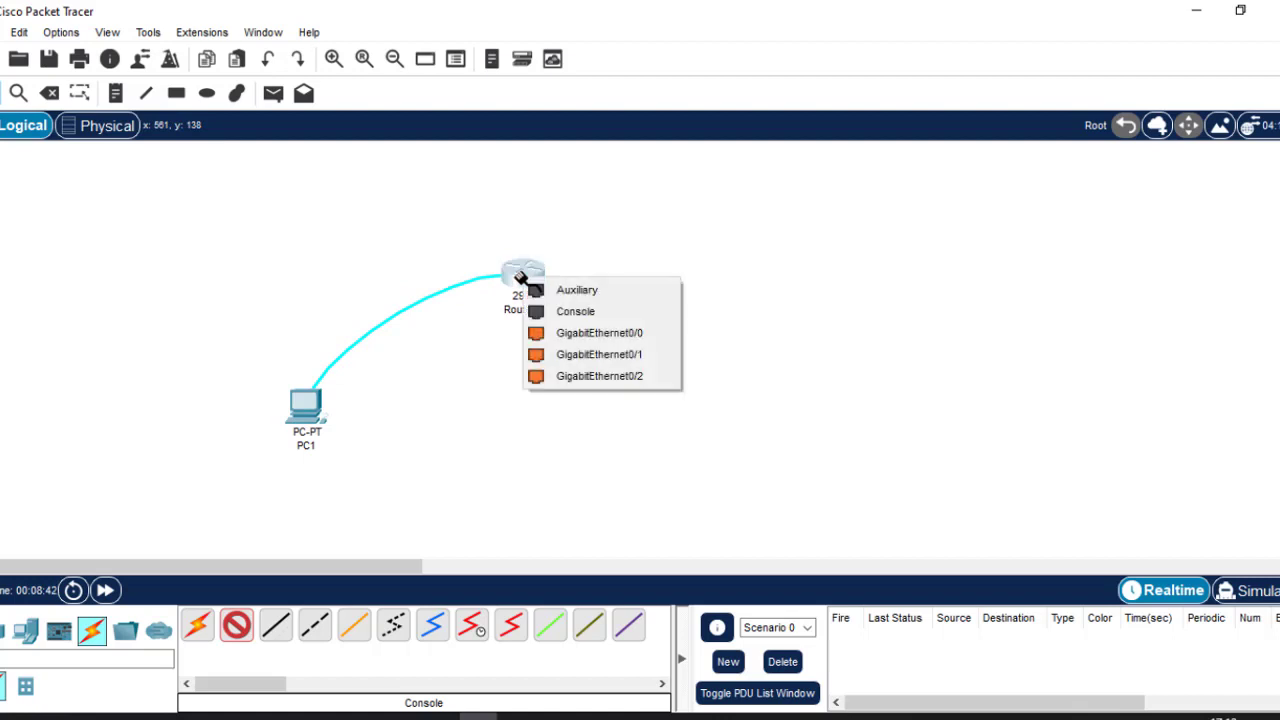
left_click(584, 310)
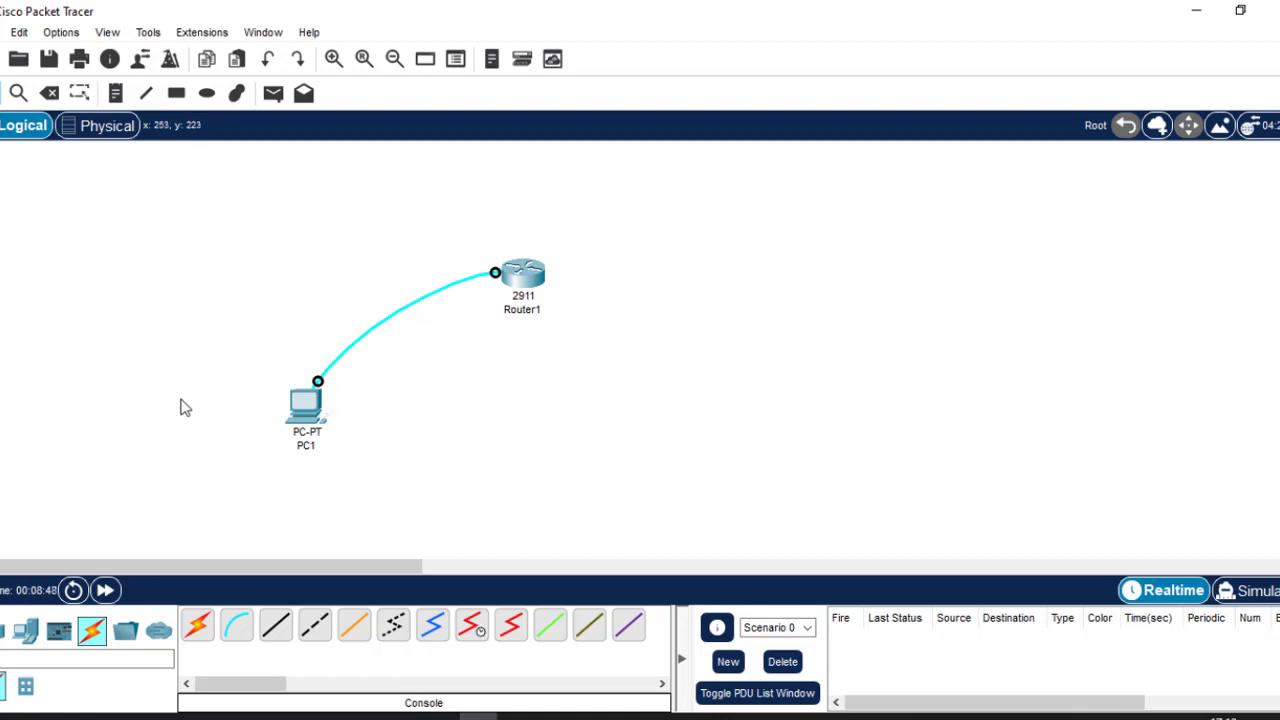
left_click(297, 418)
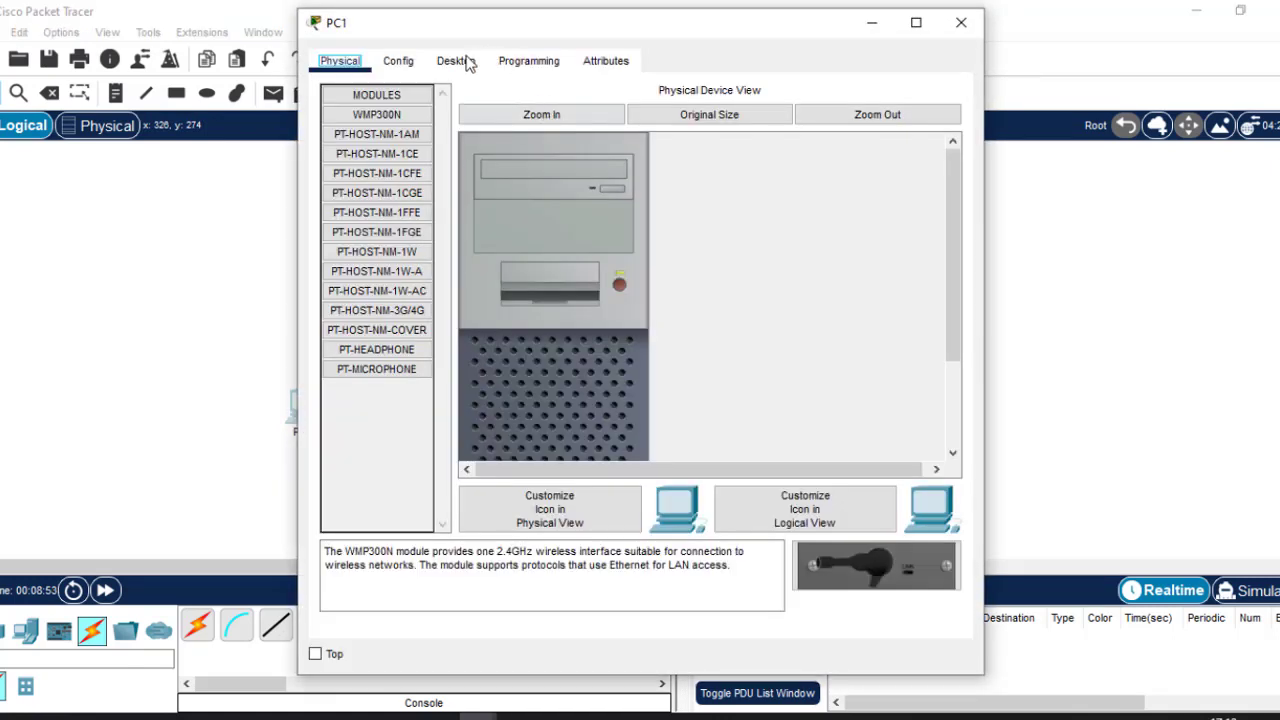
Connect PC1's Terminal with default serial settings and answer 'no' to the initial configuration dialog.
left_click(455, 61)
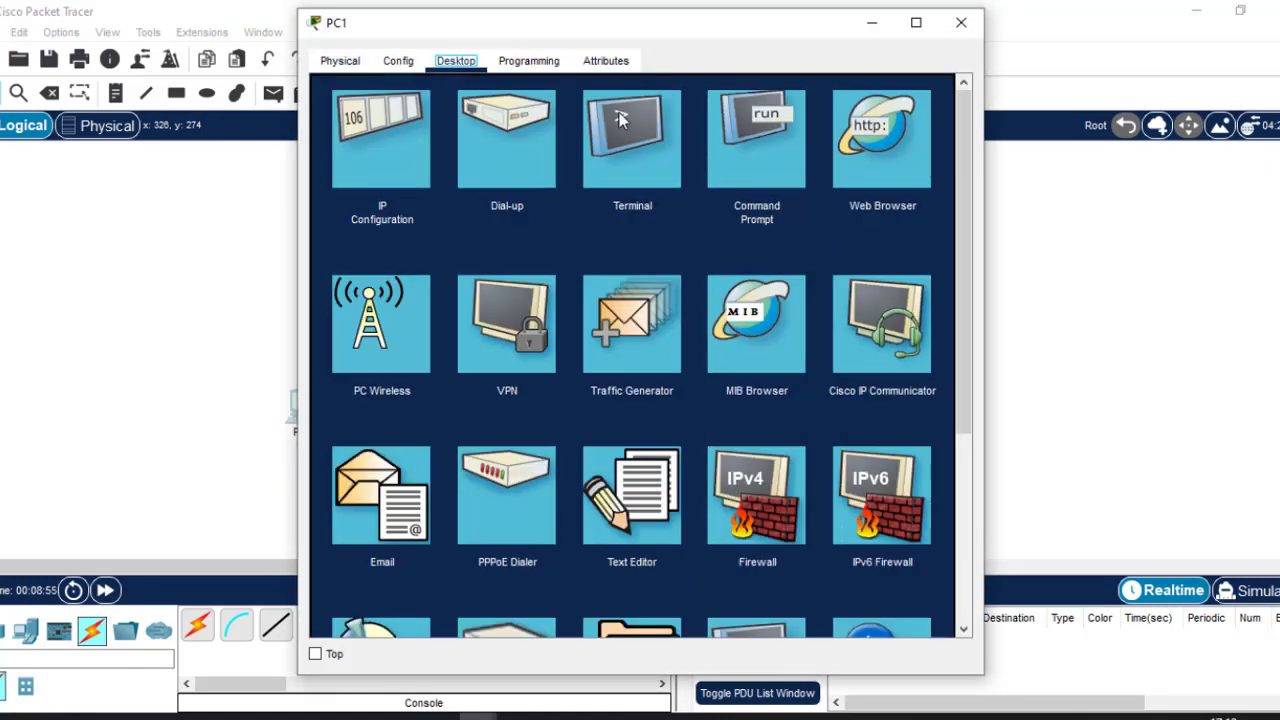
left_click(637, 162)
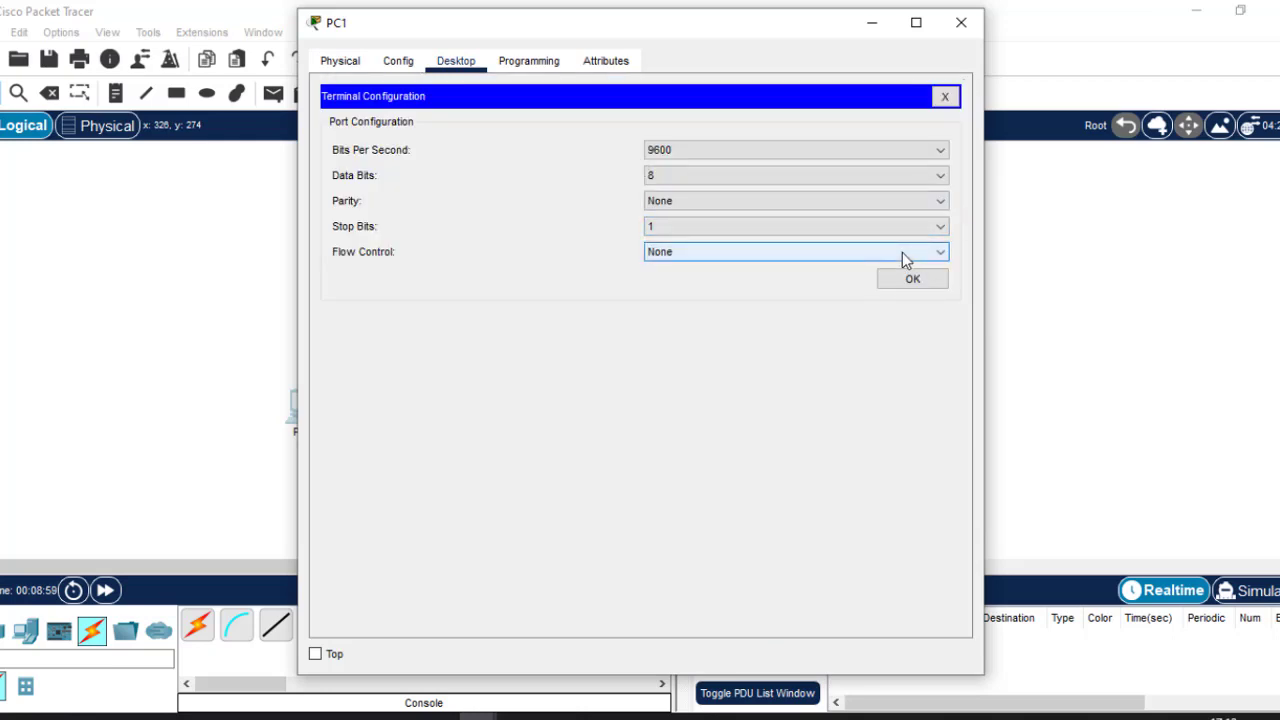
left_click(918, 281)
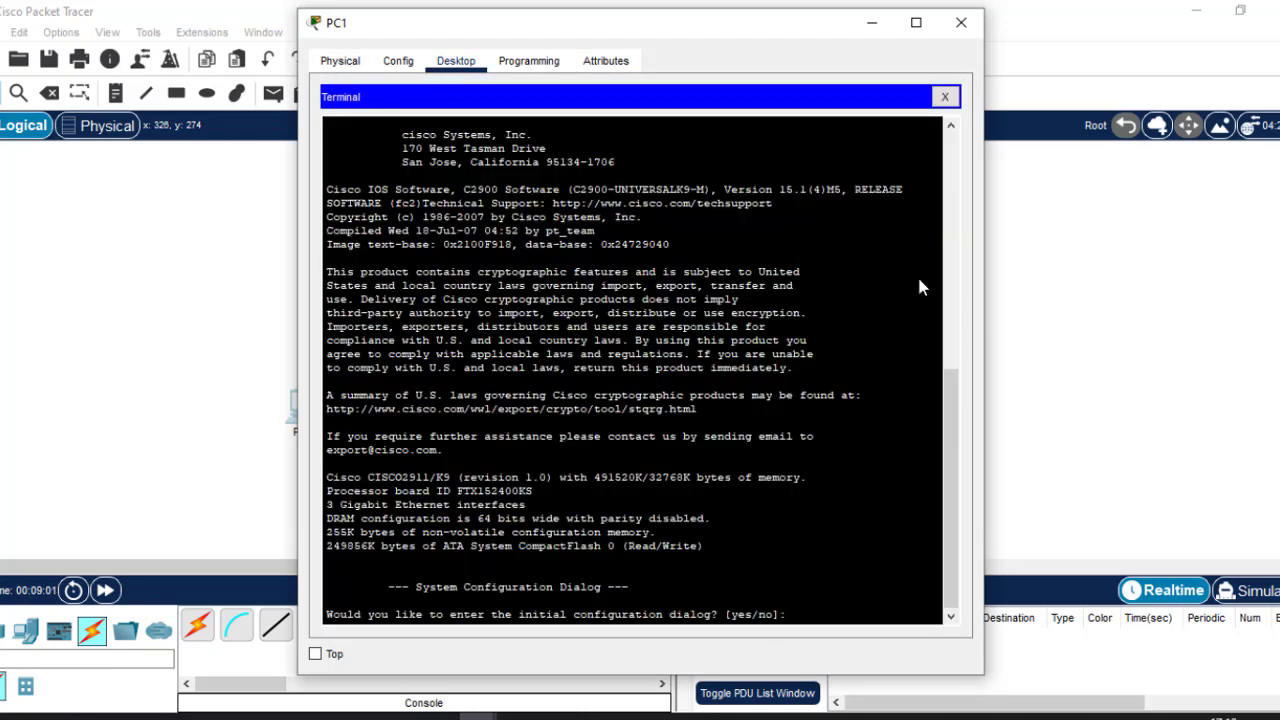
key("Return")
key("Return")
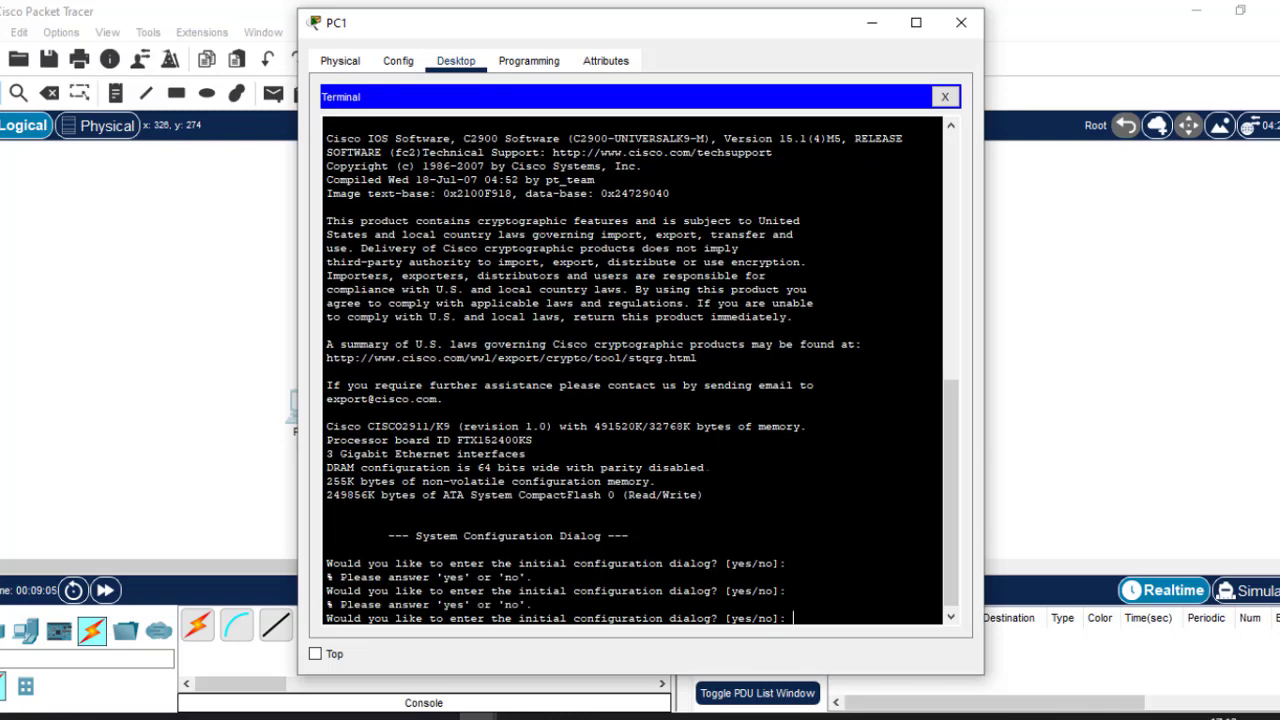
type("no")
key("Return")
key("Return")
key("Return")
key("Return")
key("Return")
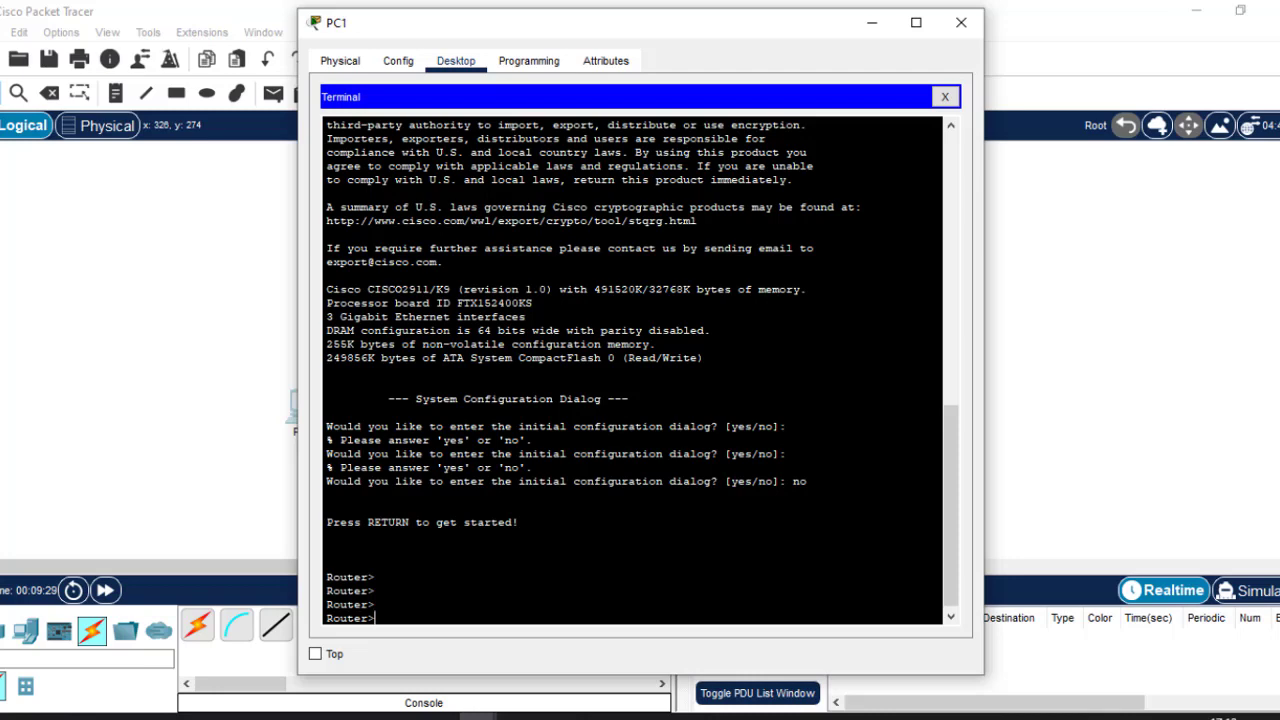
Enter privileged EXEC mode and then global configuration mode on the router.
type("ena")
key("Tab")
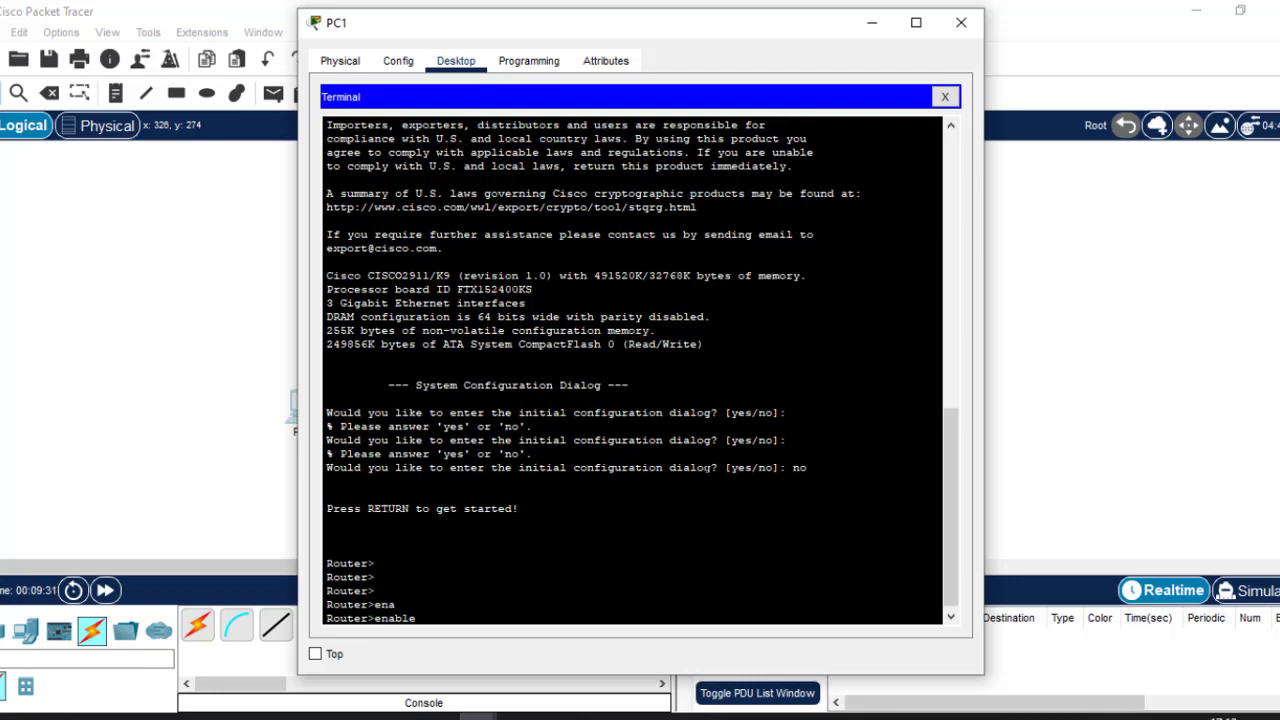
key("Return")
key("Return")
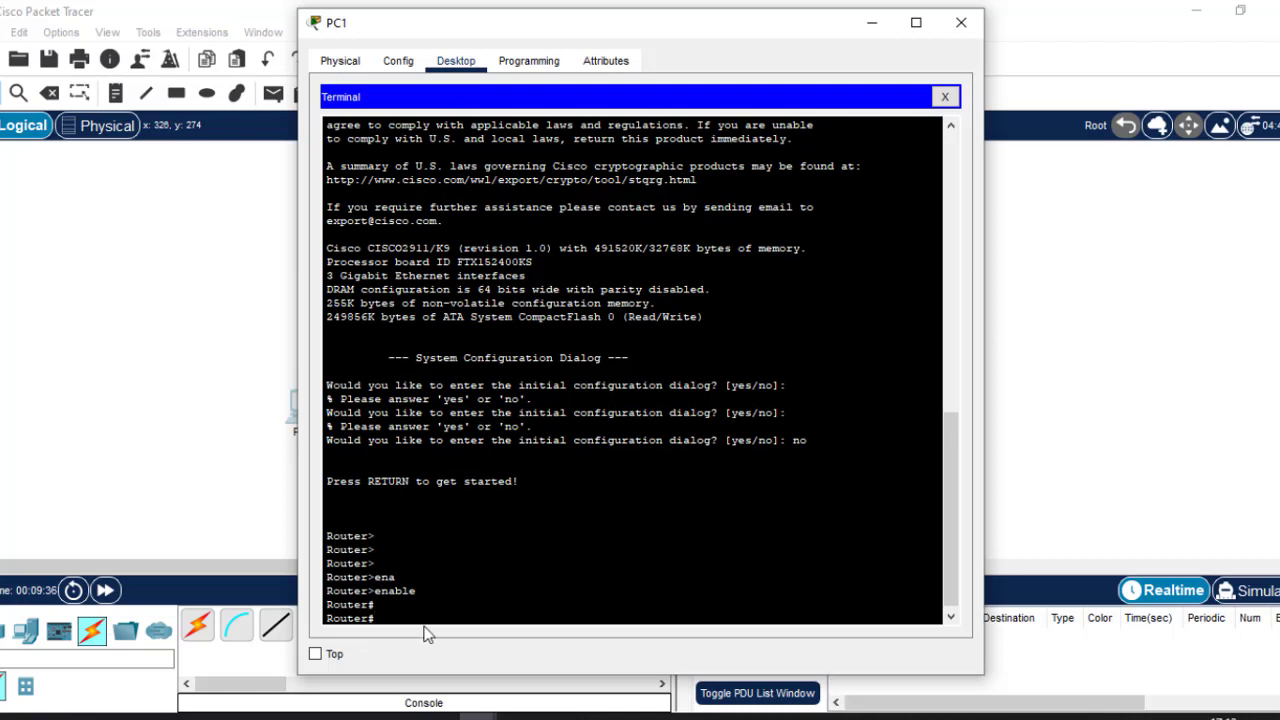
type("conf t")
key("Return")
key("Return")
key("Return")
key("Return")
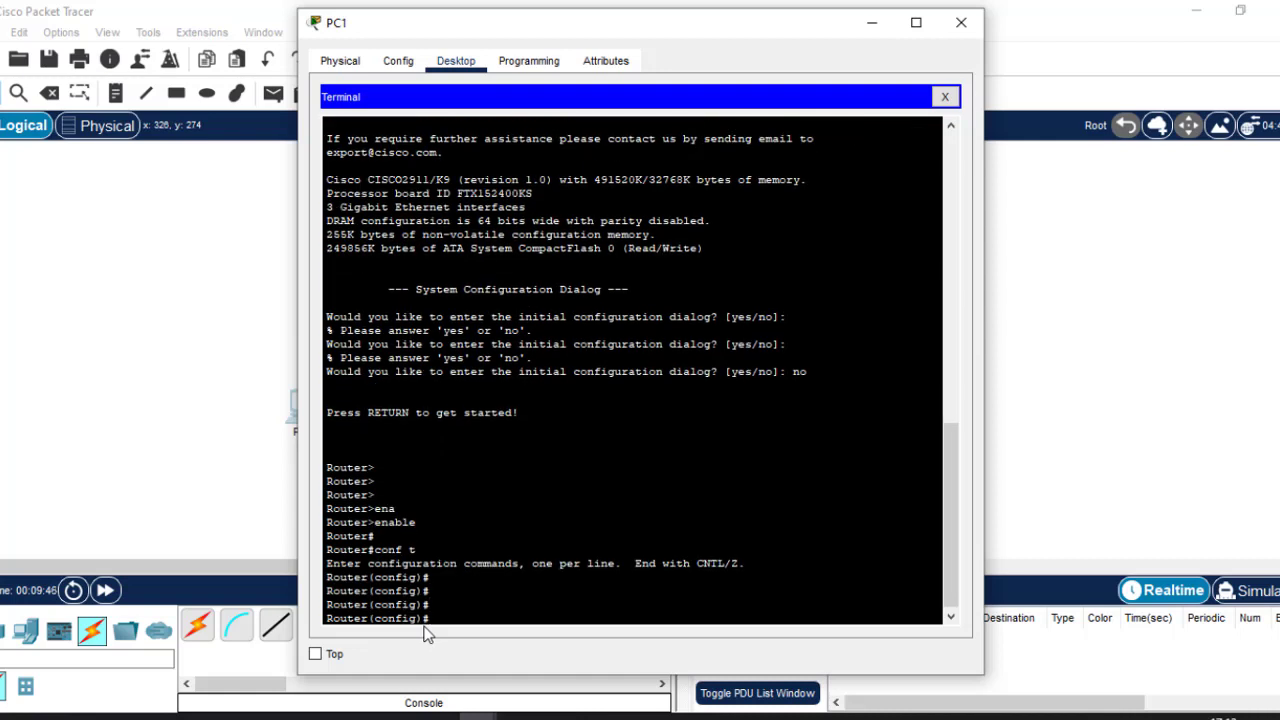
Set the router's hostname to Test-R1.
type("hostn")
key("Tab")
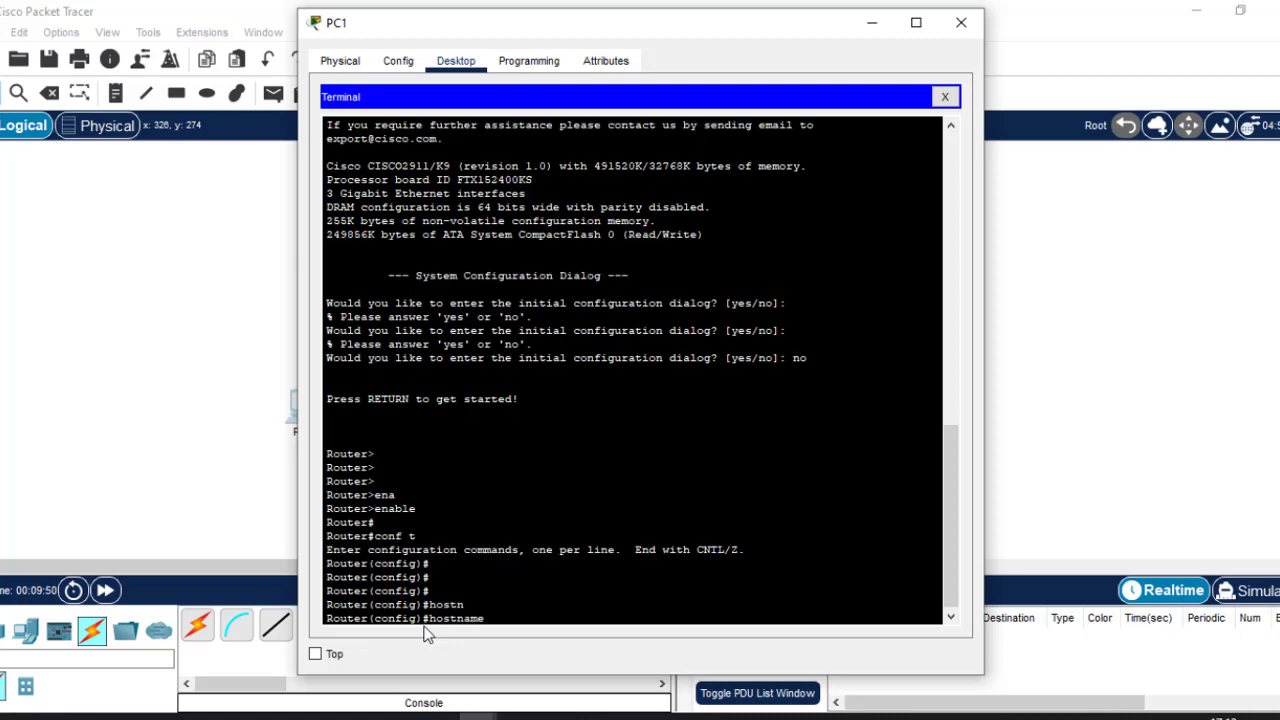
type("Test-R1")
key("Return")
key("Return")
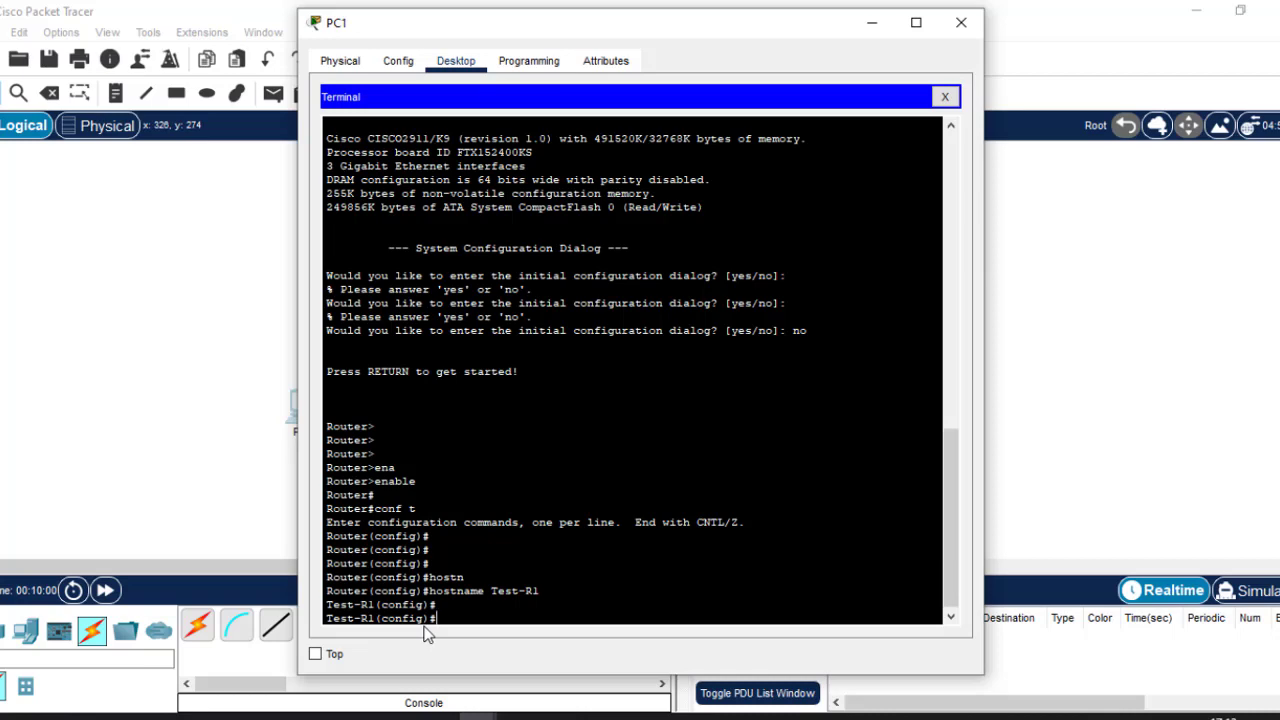
Review the basic device configurations slide, then return to PC1's terminal in Packet Tracer.
left_click(823, 717)
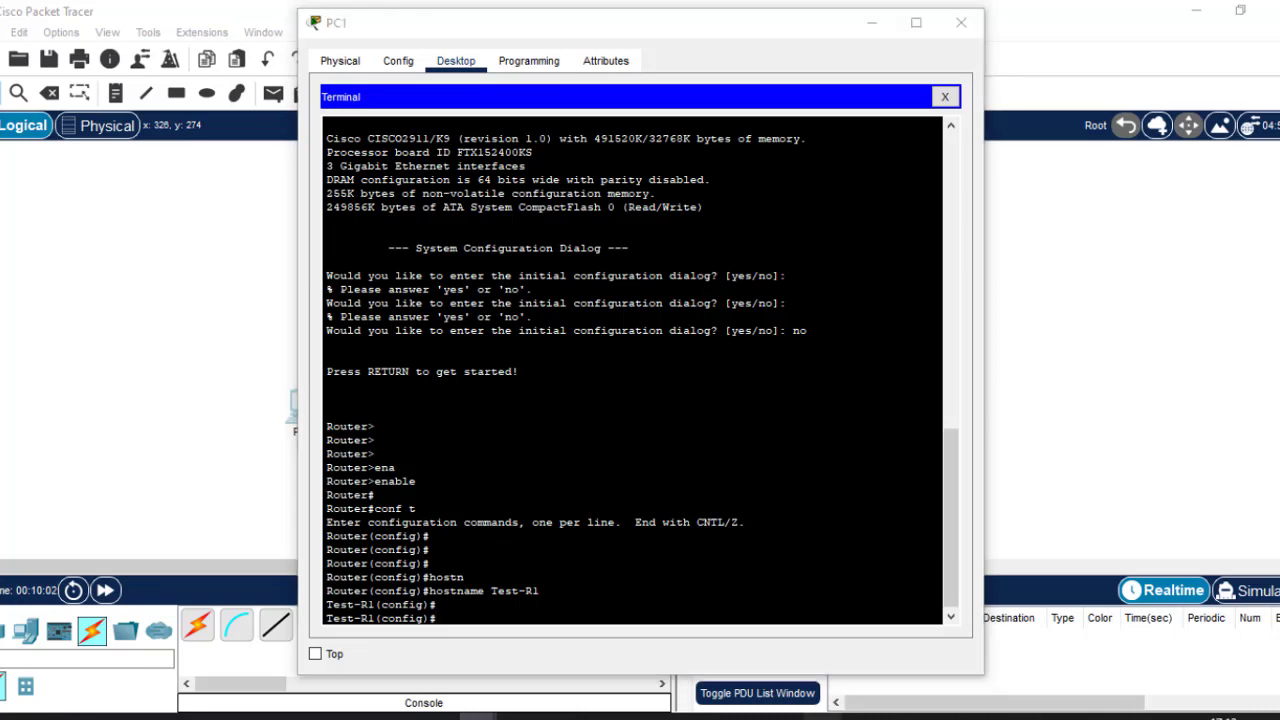
left_click(59, 219)
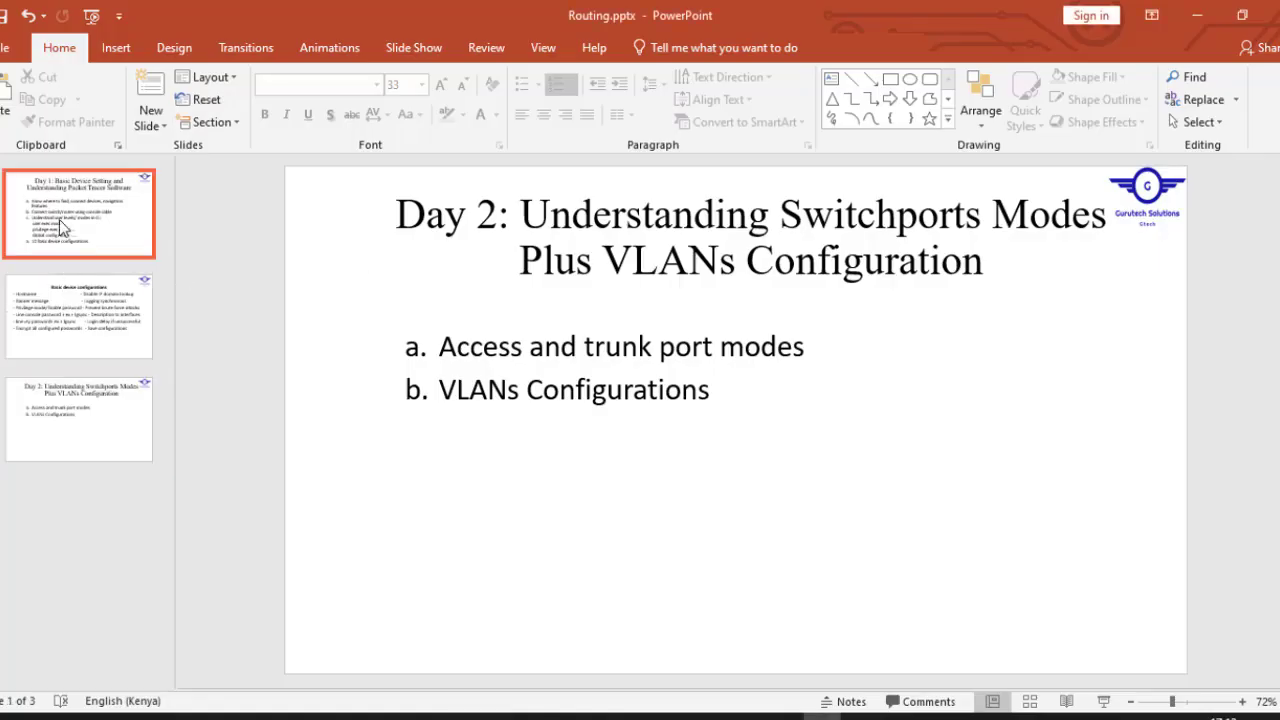
left_click(153, 346)
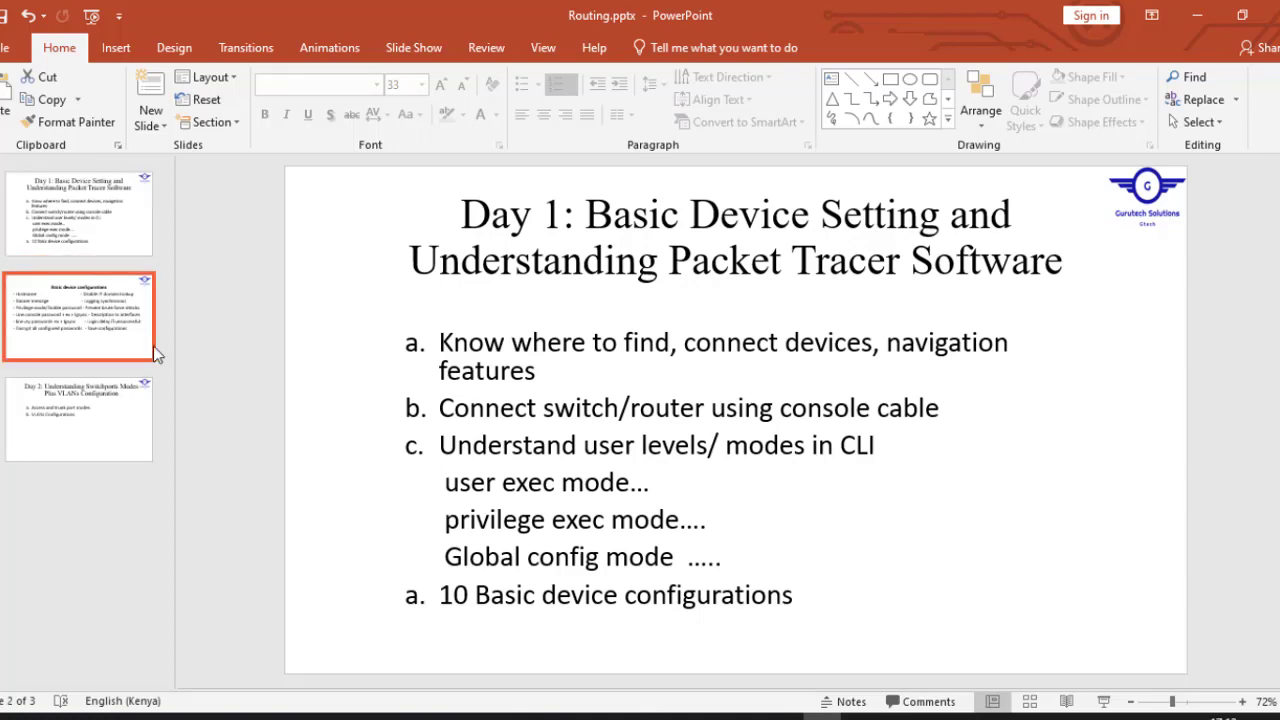
mouse_move(478, 716)
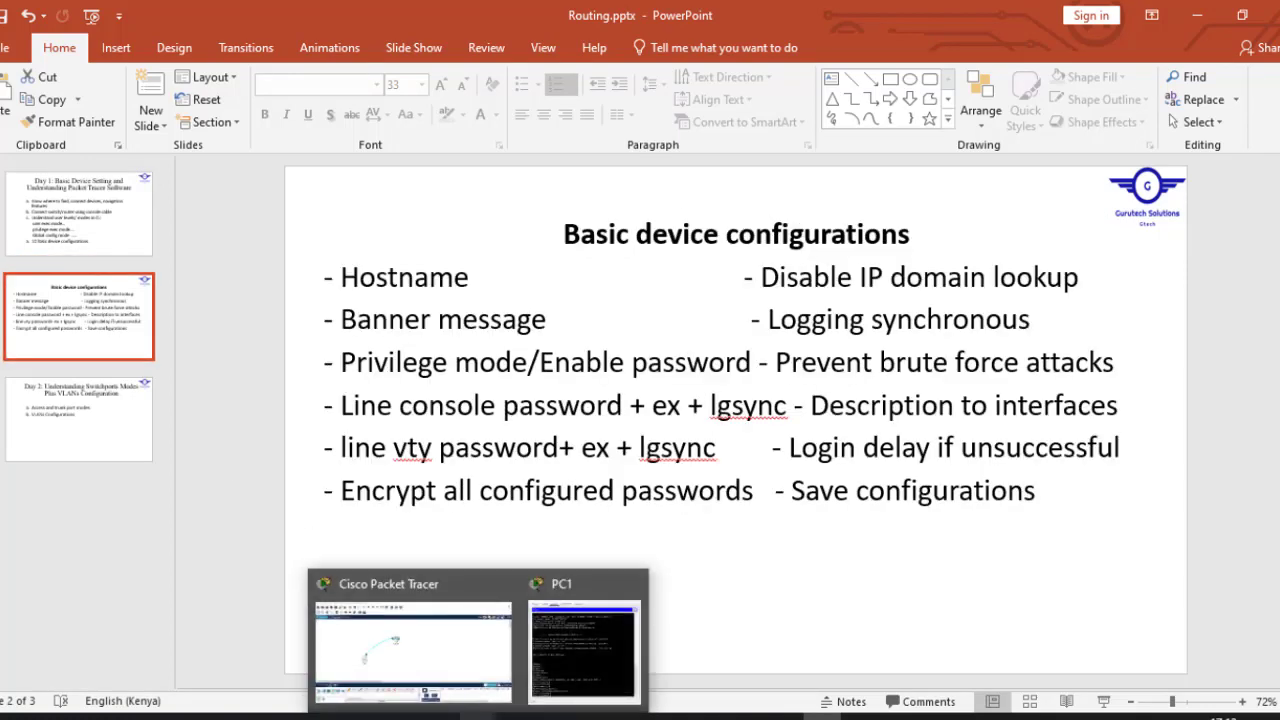
left_click(448, 676)
left_click(298, 425)
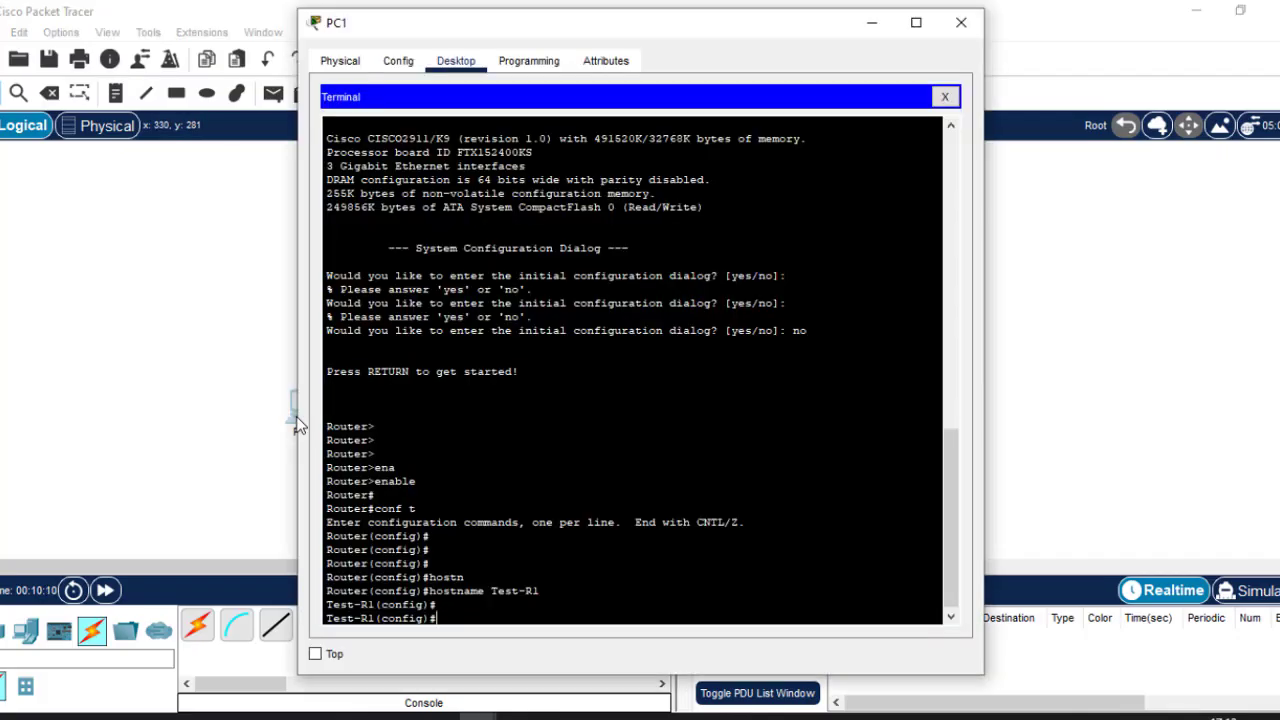
Set the MOTD banner to 'This is R1' with banner motd #This is R1#.
type("banner motd #This is R1")
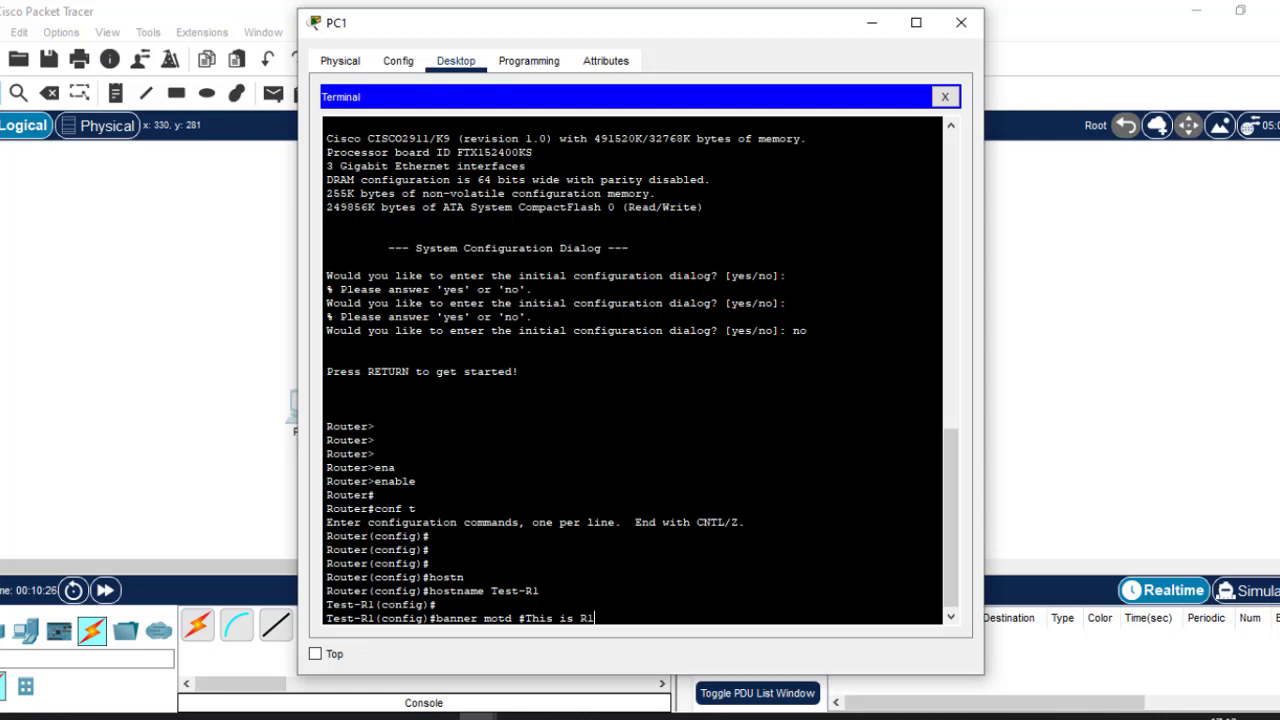
type("#")
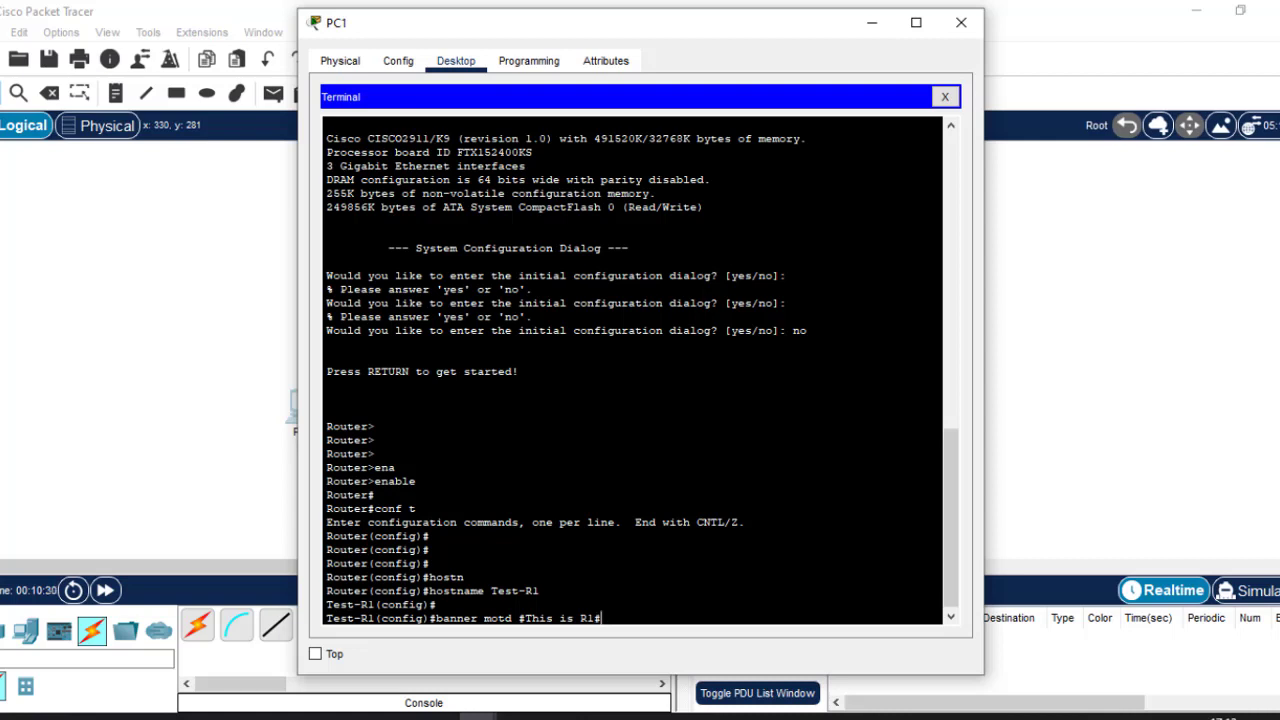
key("Return")
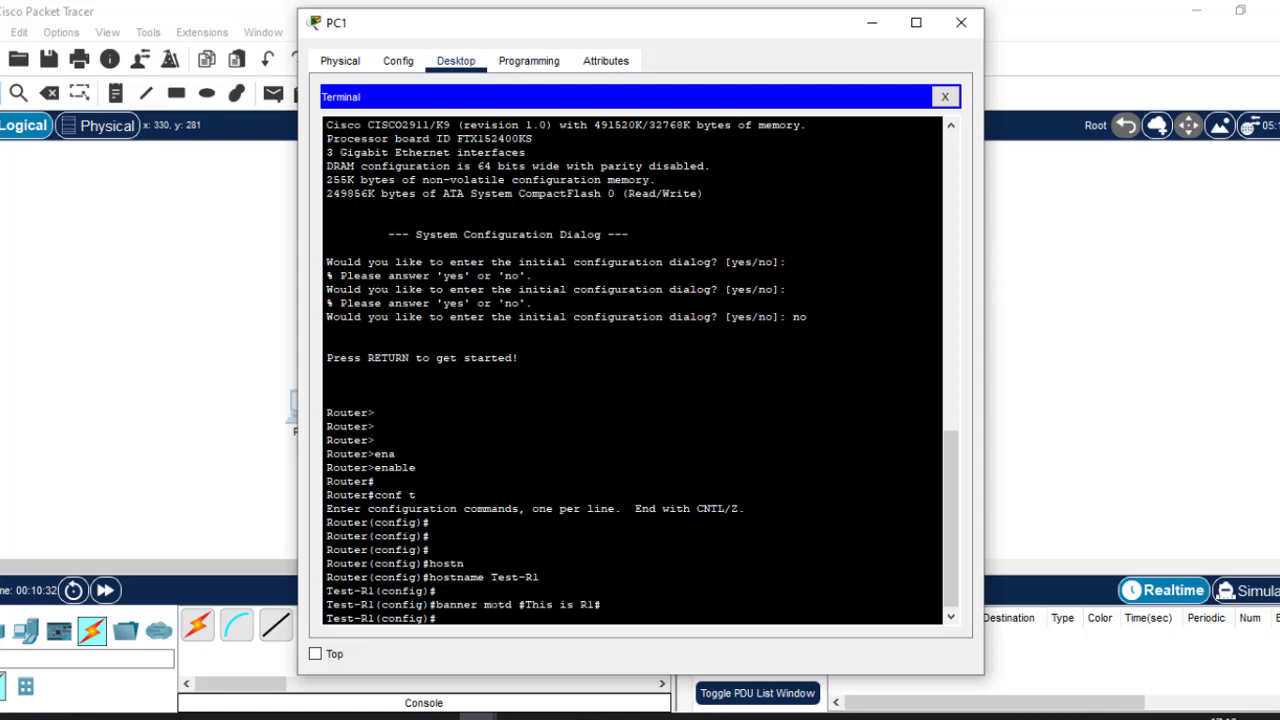
key("Return")
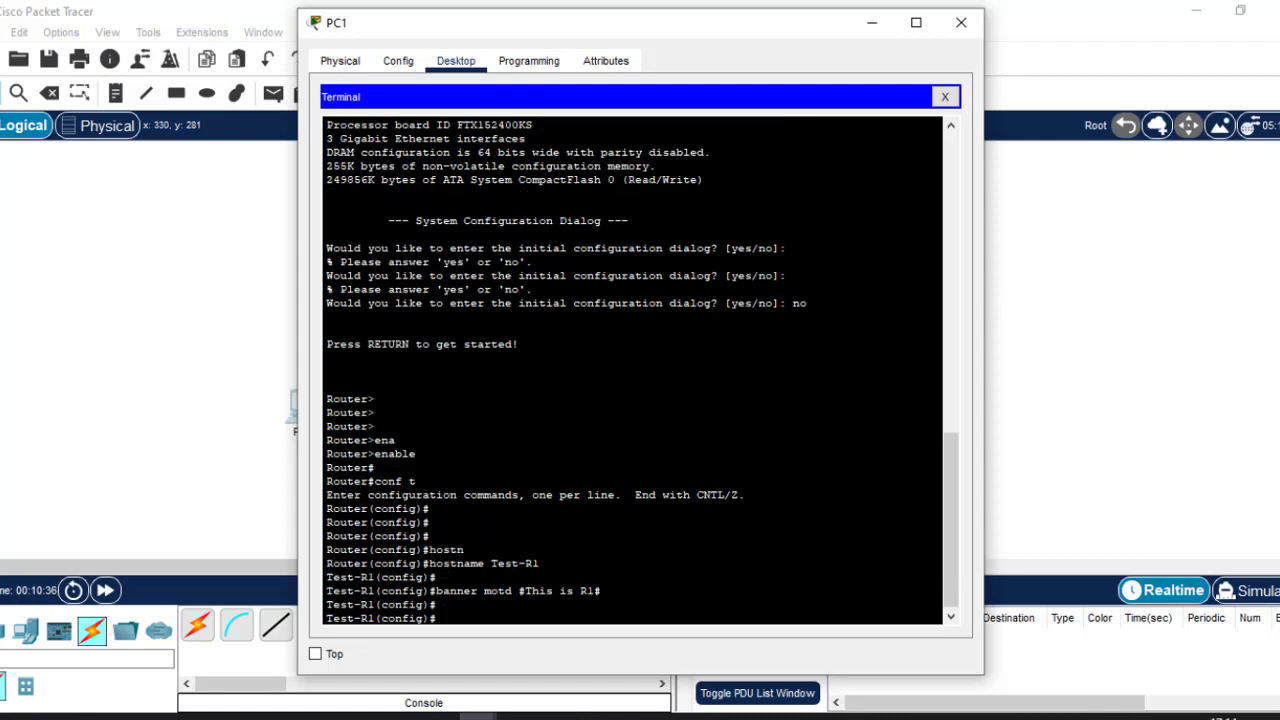
Set the privileged-mode enable password on Test-R1.
type("enab")
key("Tab")
type("pass")
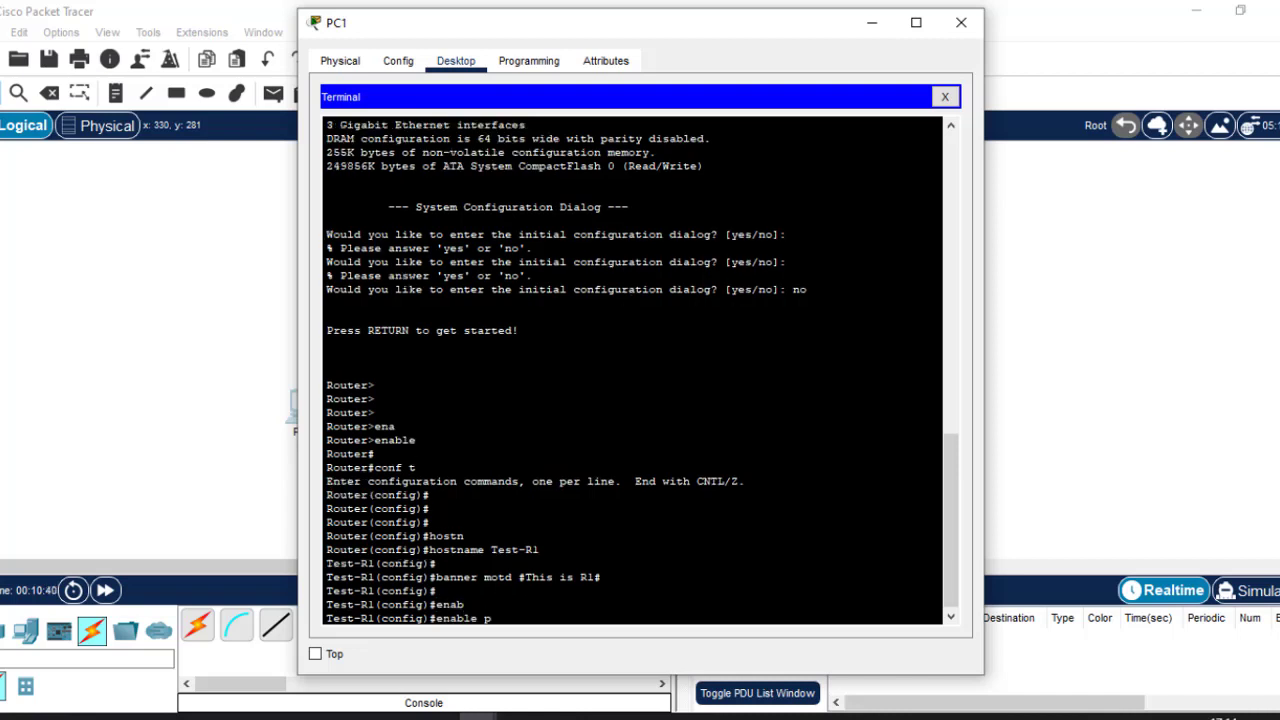
key("Tab")
type("cisco")
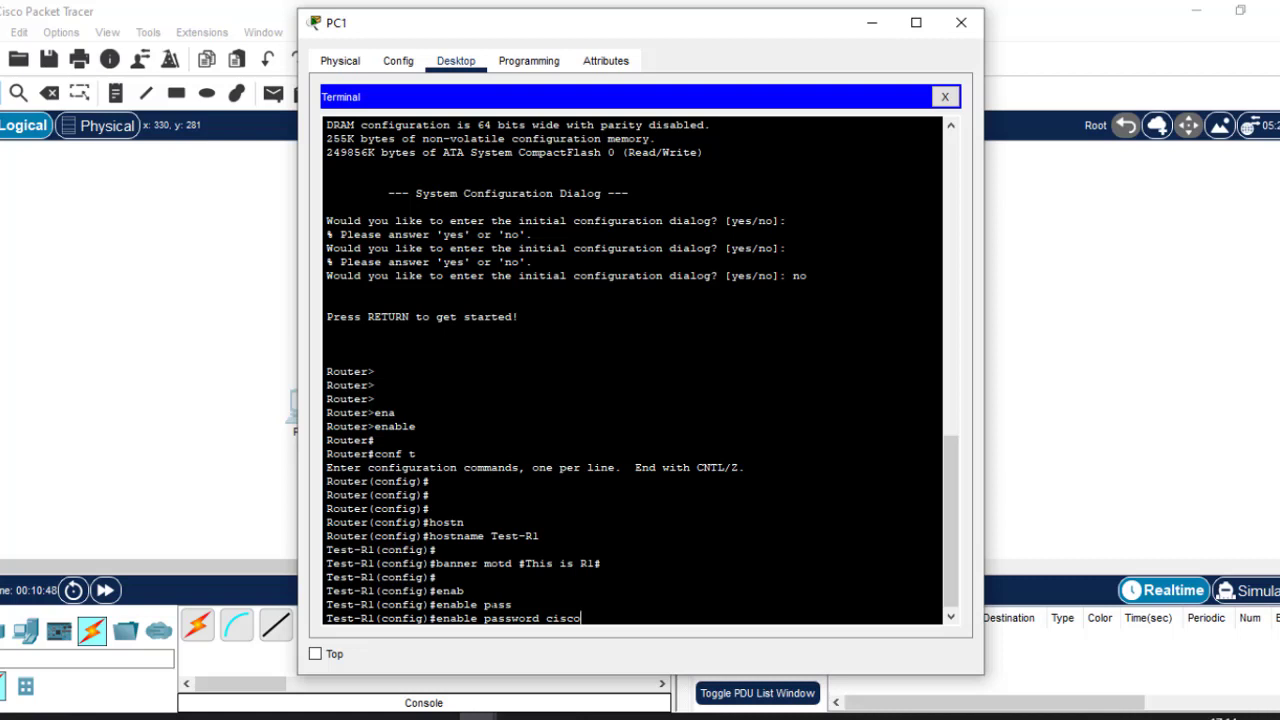
key("Return")
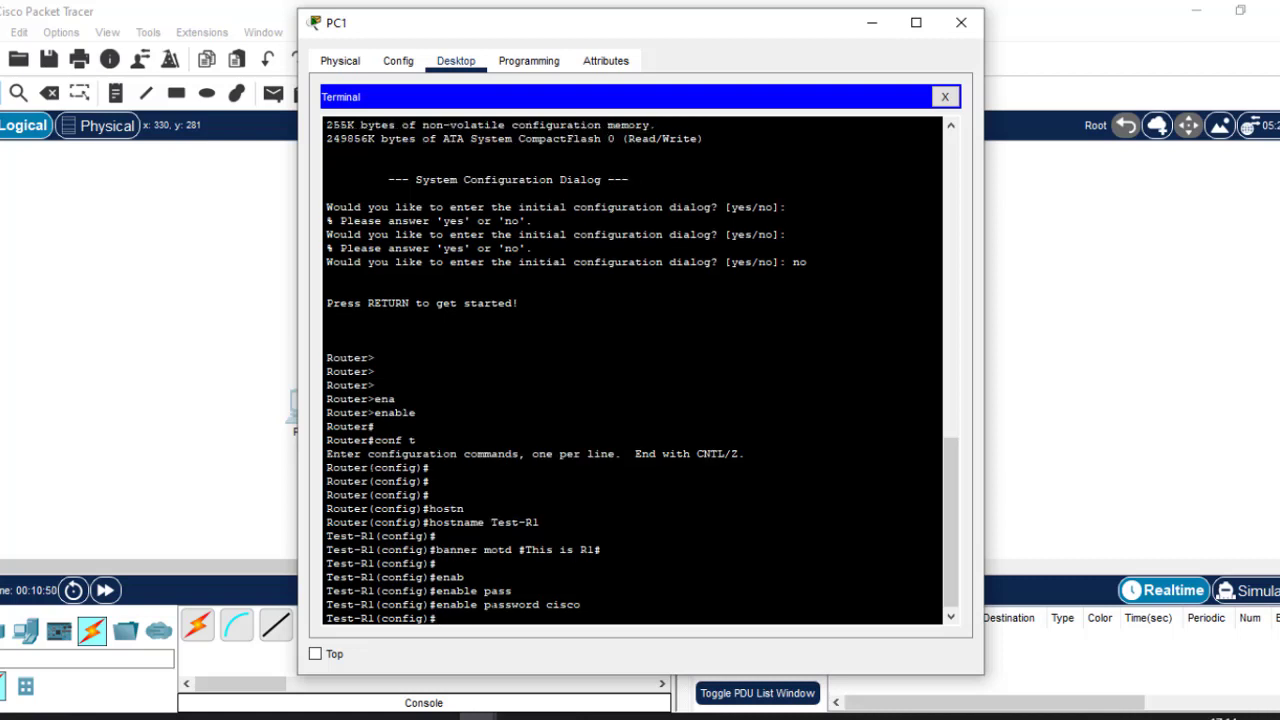
key("Return")
key("Return")
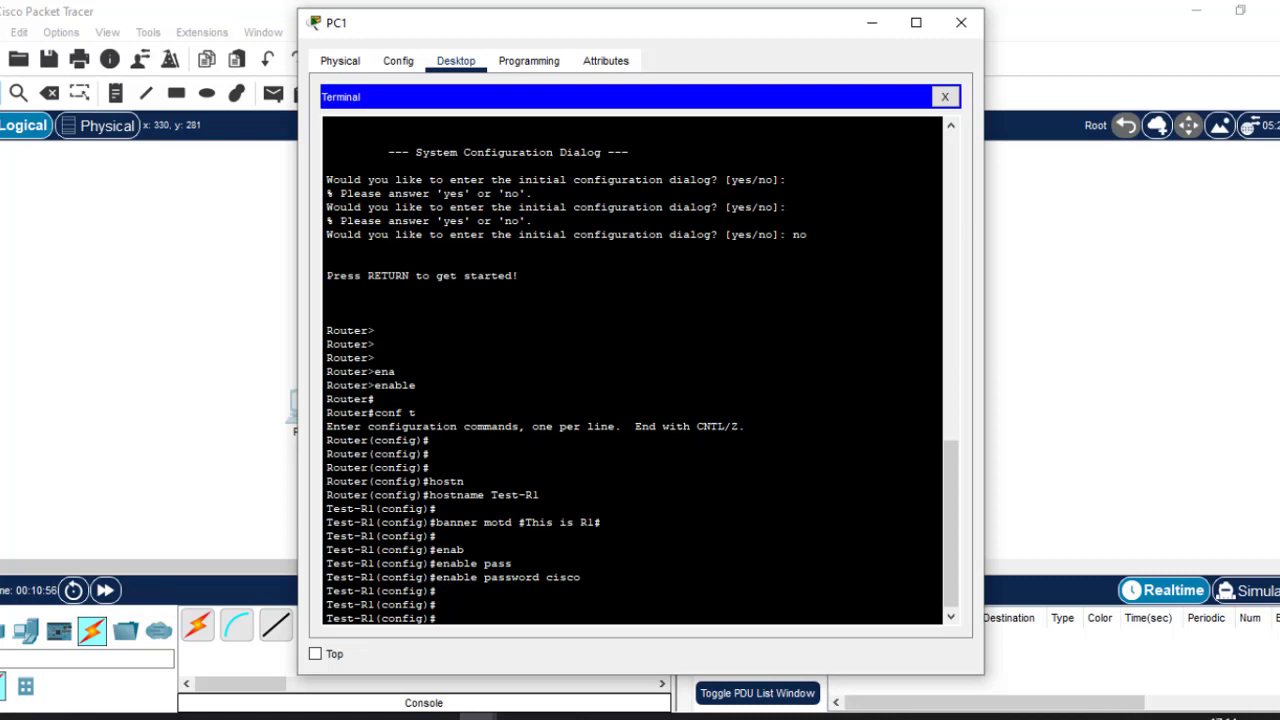
type("line console 0")
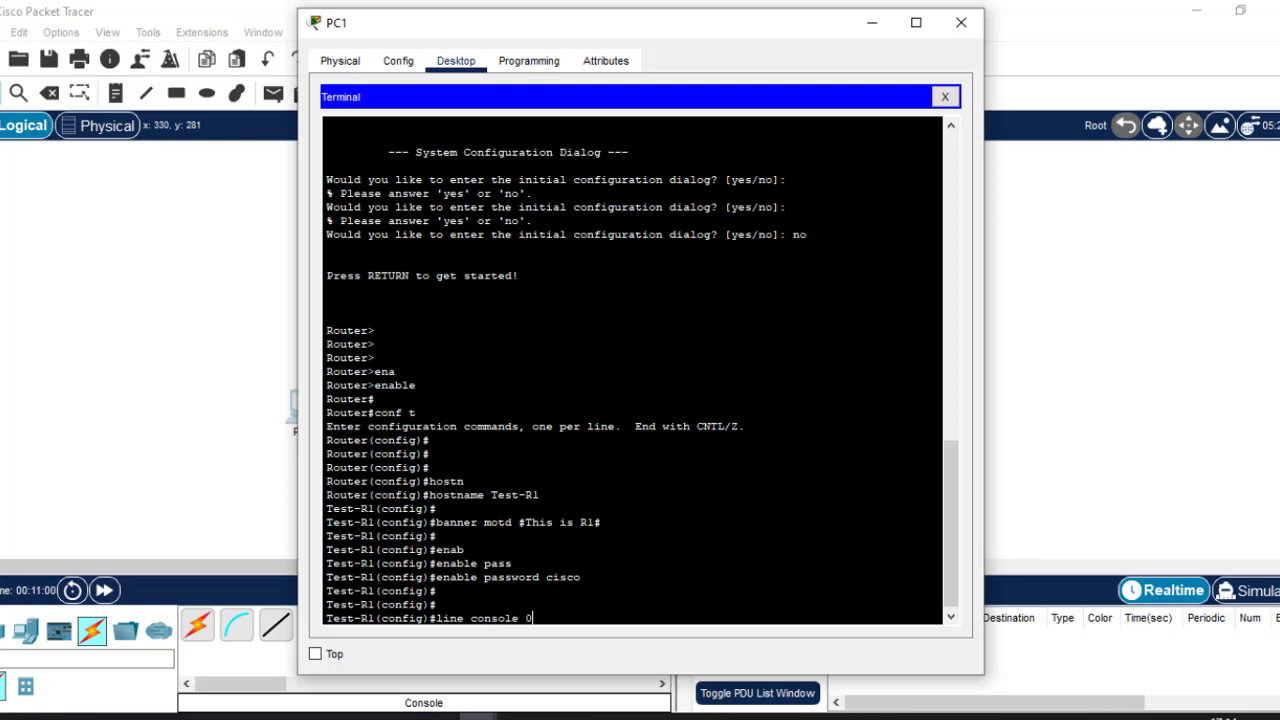
On line console 0, set the console password and enable login.
key("Return")
type("pass")
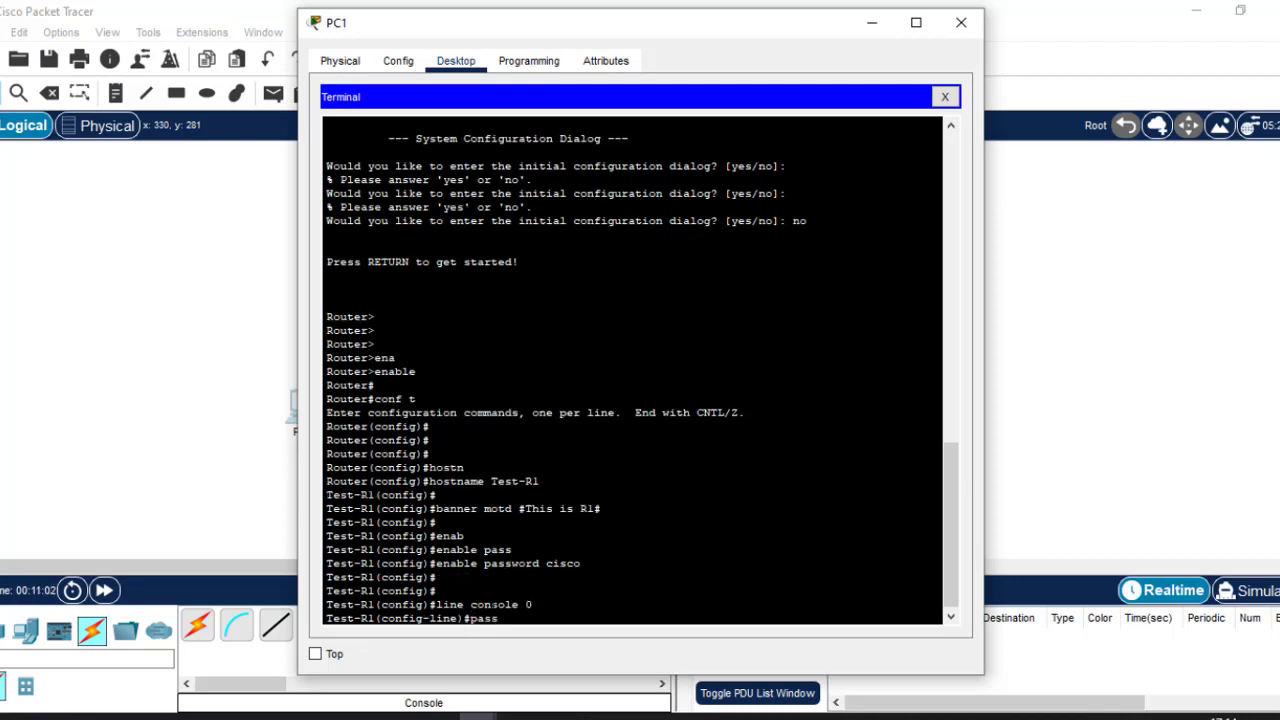
key("Tab")
type("c")
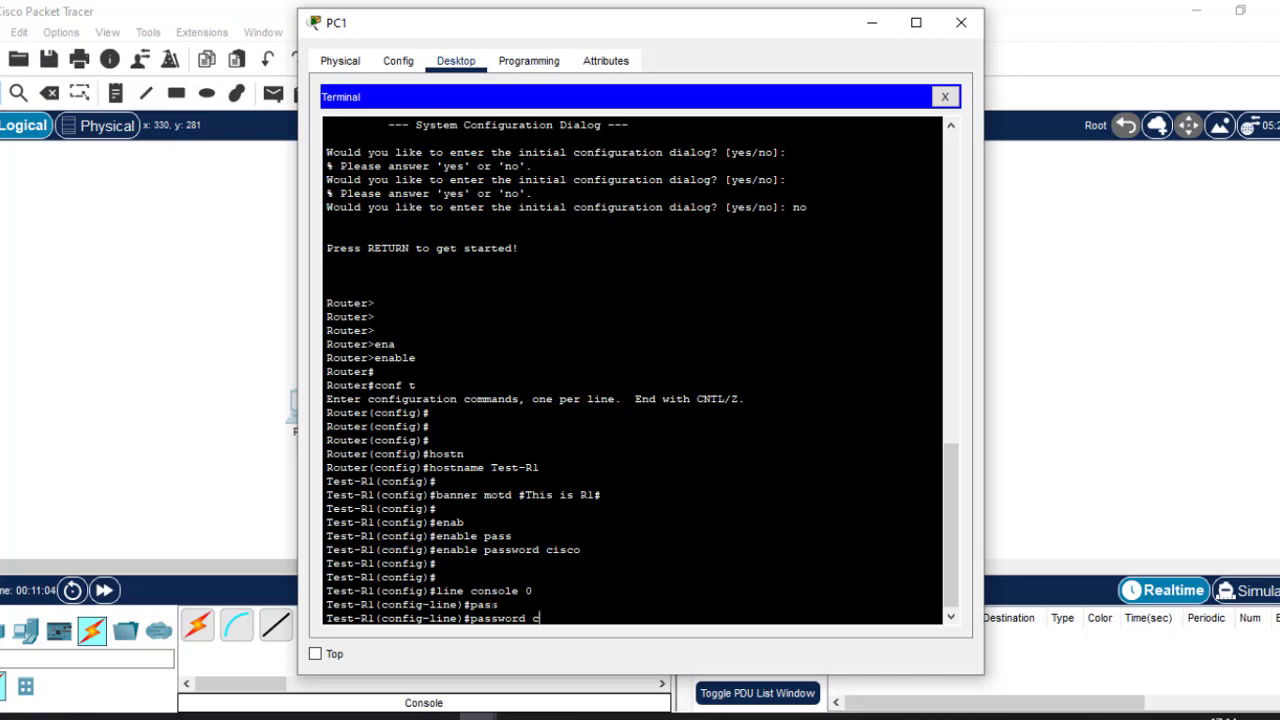
type("isco")
key("Return")
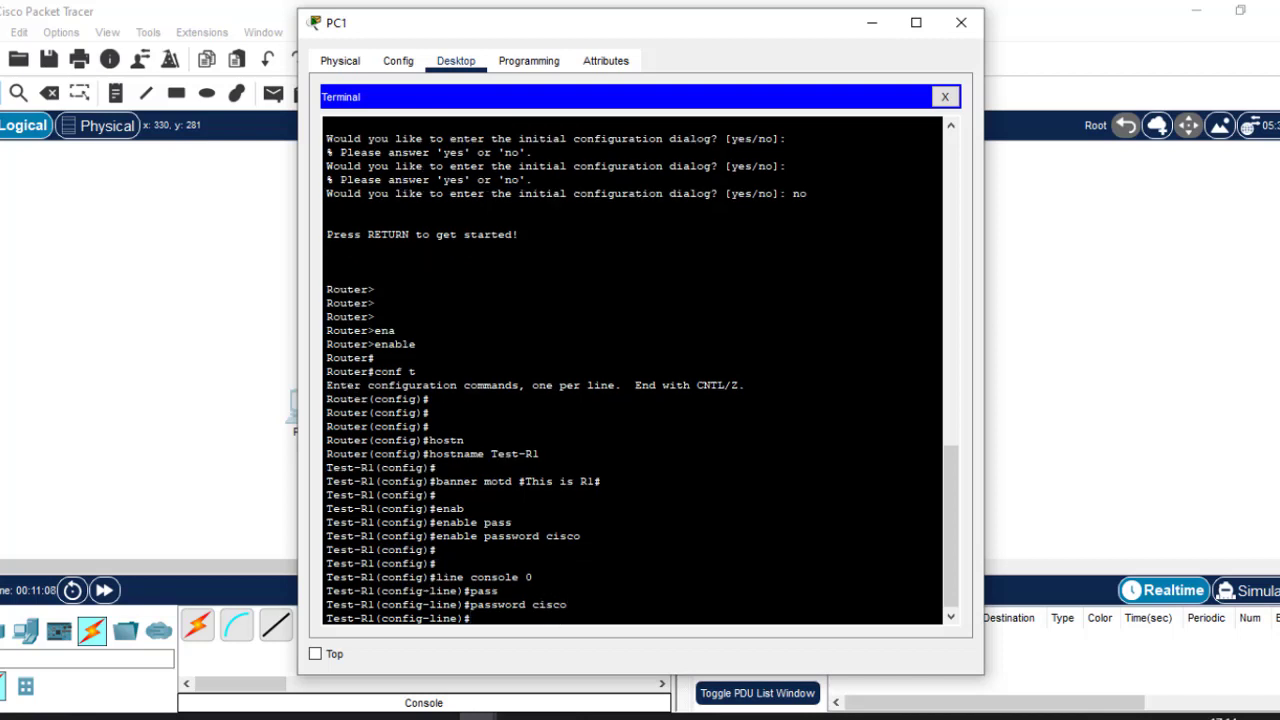
left_click_drag(567, 604, 532, 604)
left_click(532, 604)
type("login")
key("Return")
key("Return")
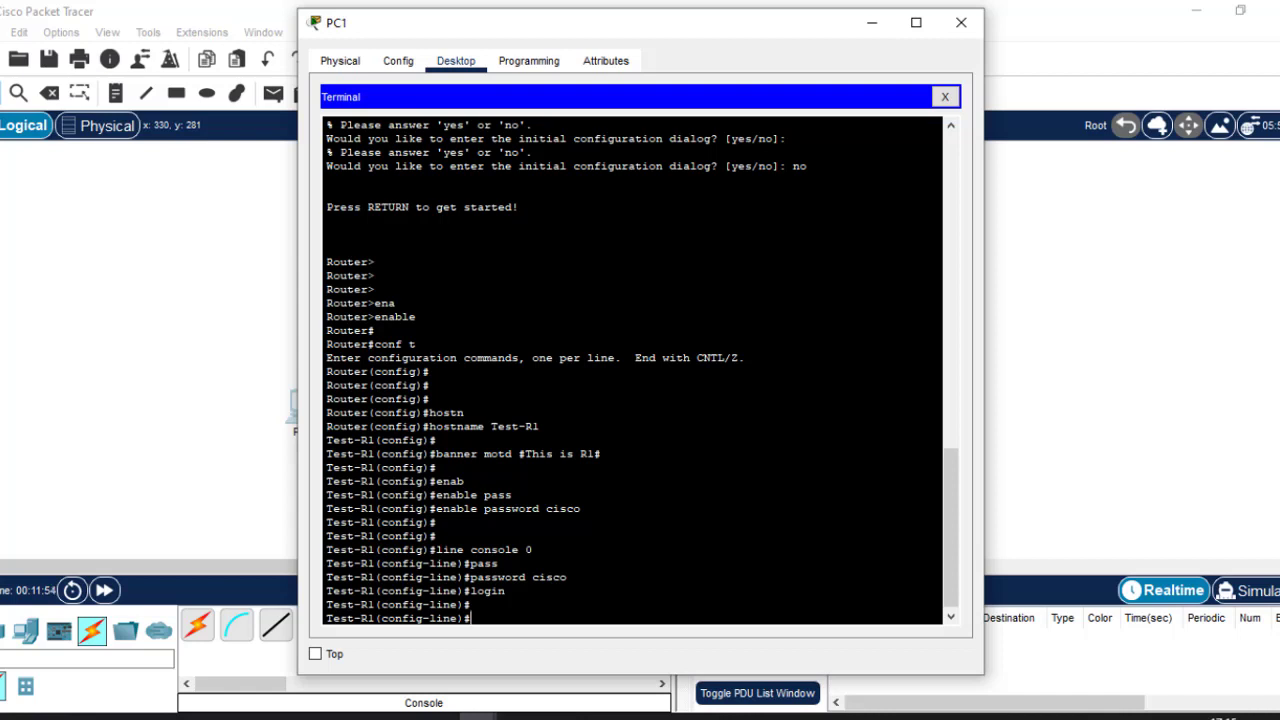
Enable logging synchronous on the console line.
type("logg")
key("Tab")
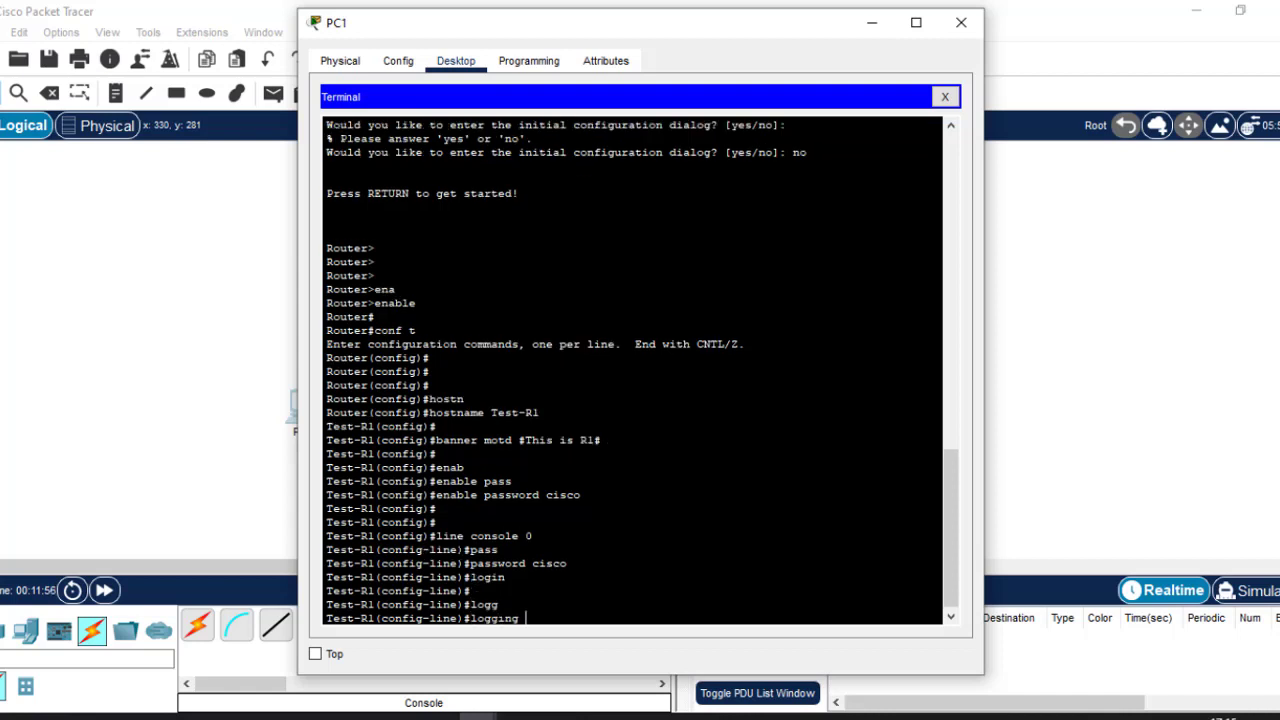
type("sy")
key("Tab")
key("Return")
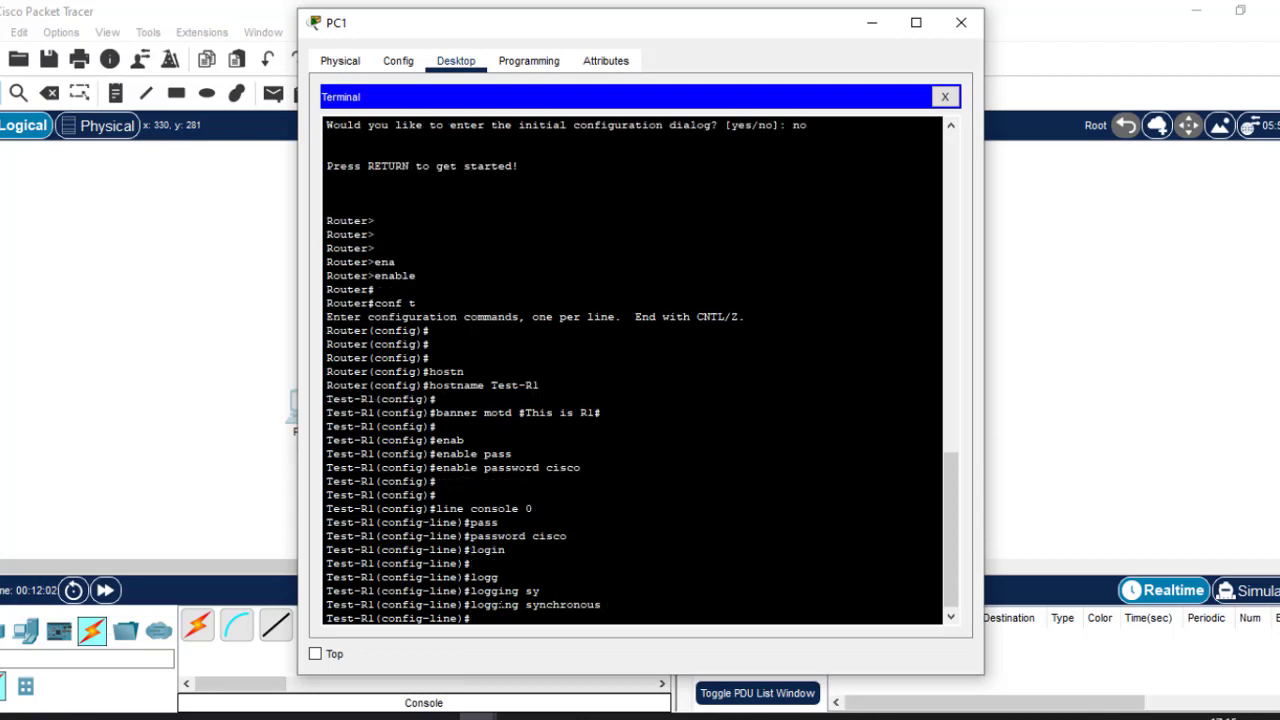
Set the console exec-timeout to 3 minutes and exit back to global configuration.
type("exec")
key("Return")
type("exec-timeout")
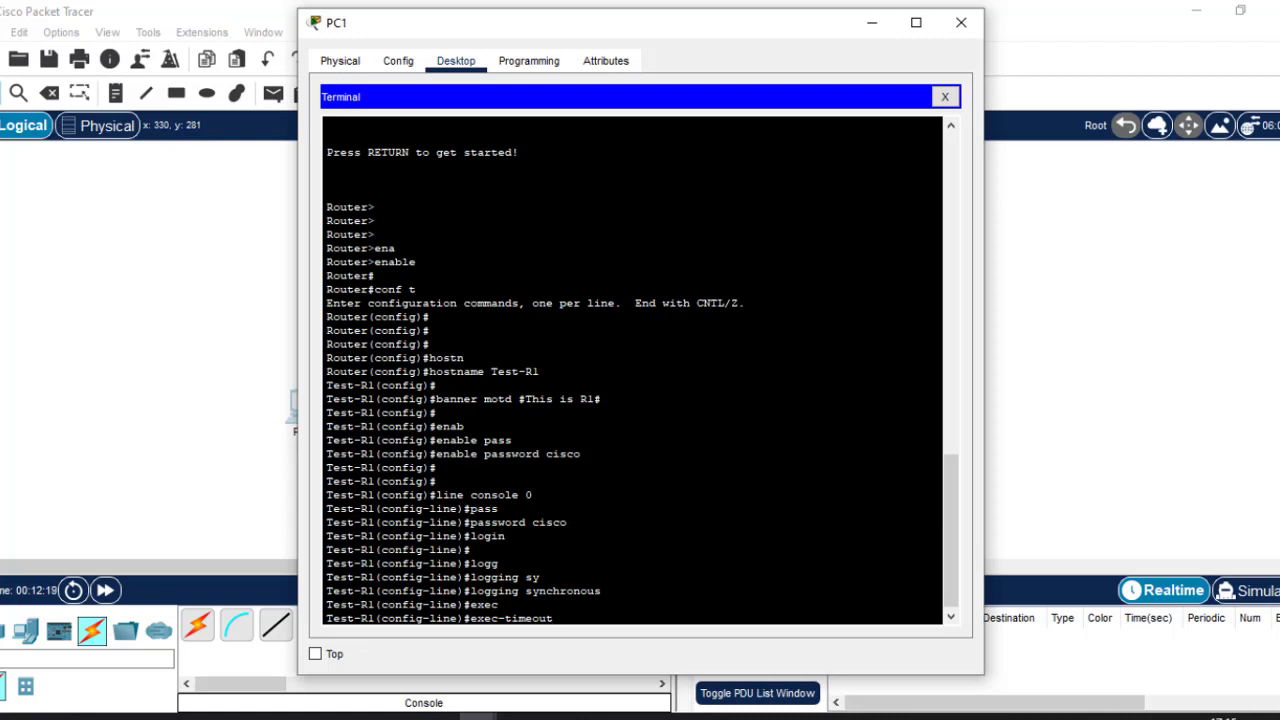
type("3")
key("Return")
type("exit")
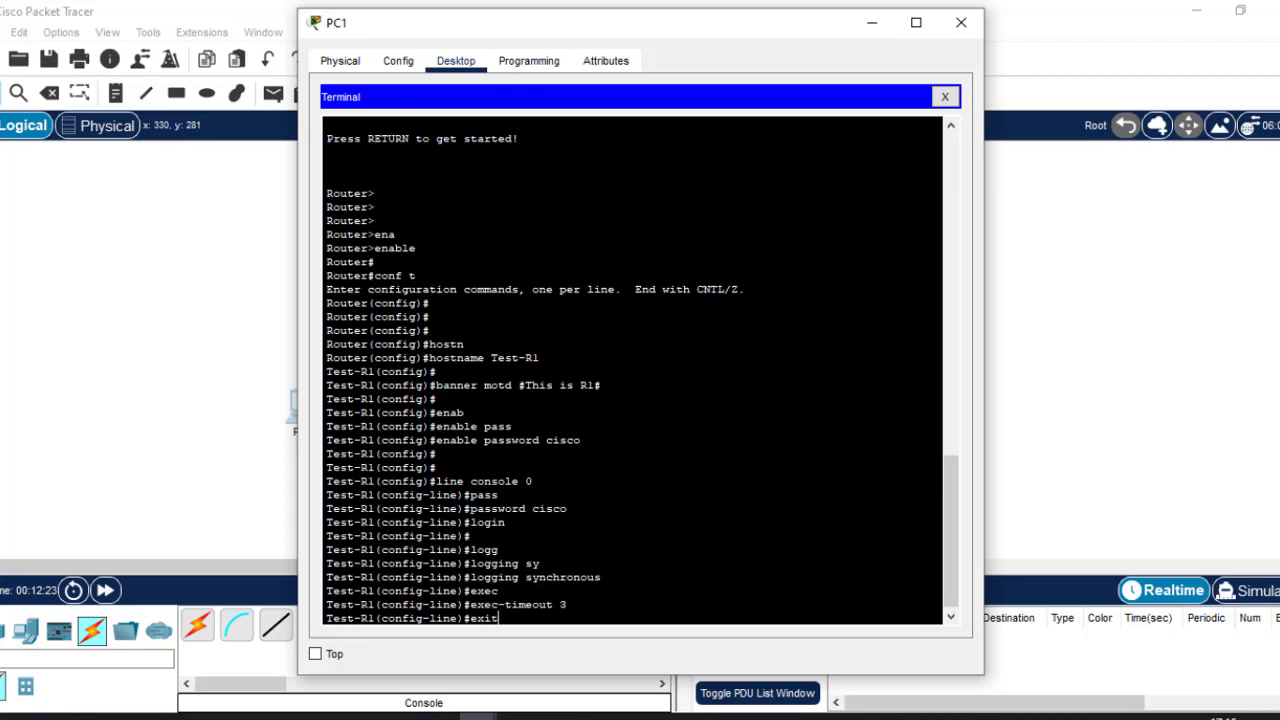
key("Return")
key("Return")
key("Return")
key("Return")
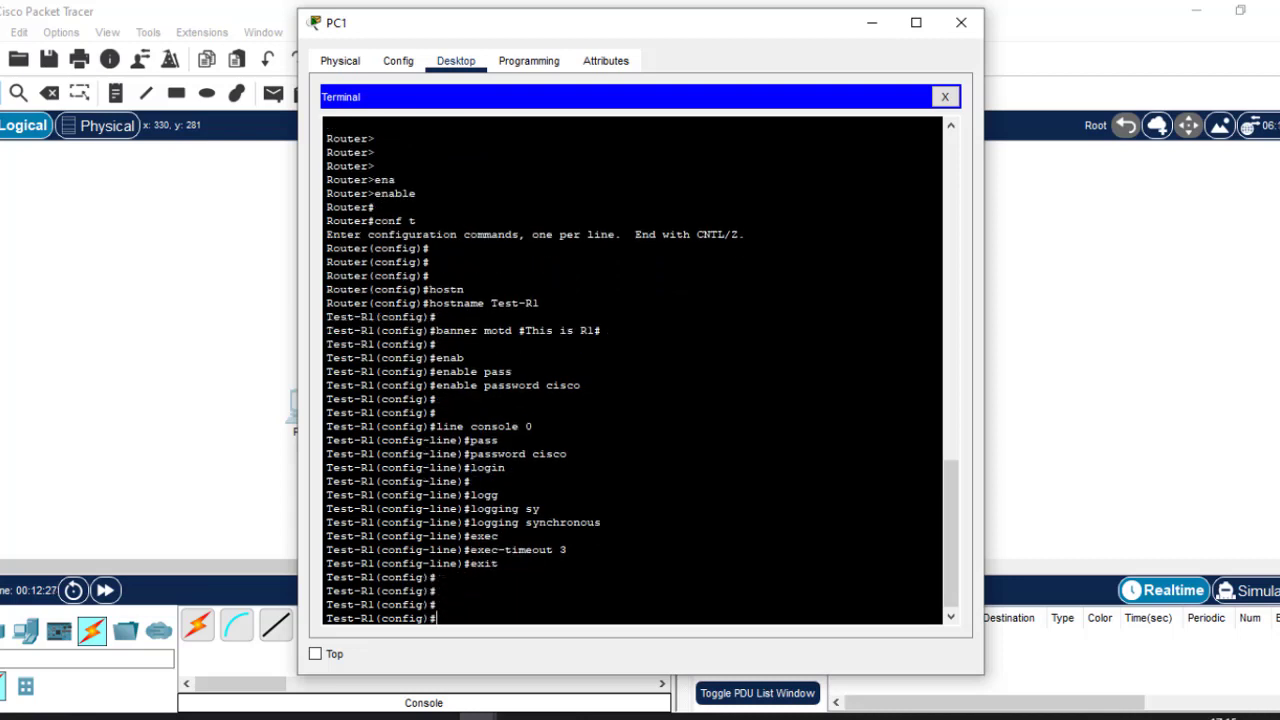
left_click_drag(539, 303, 442, 303)
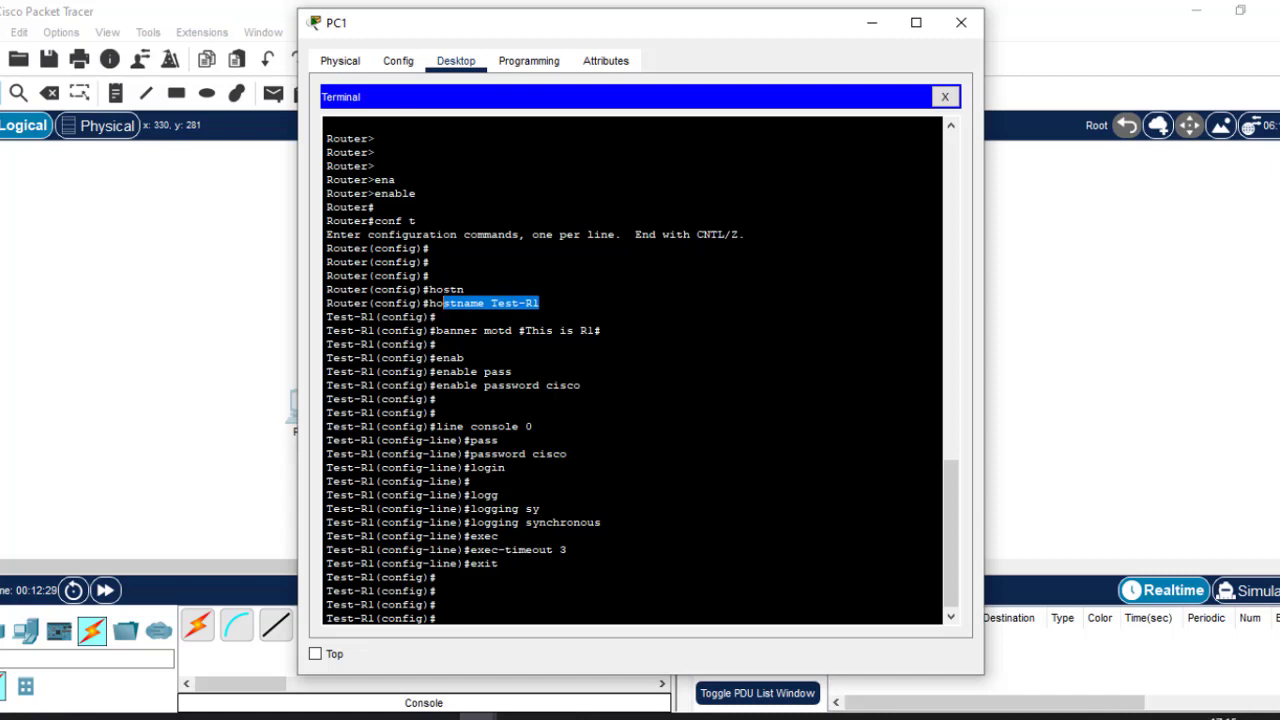
left_click(595, 331)
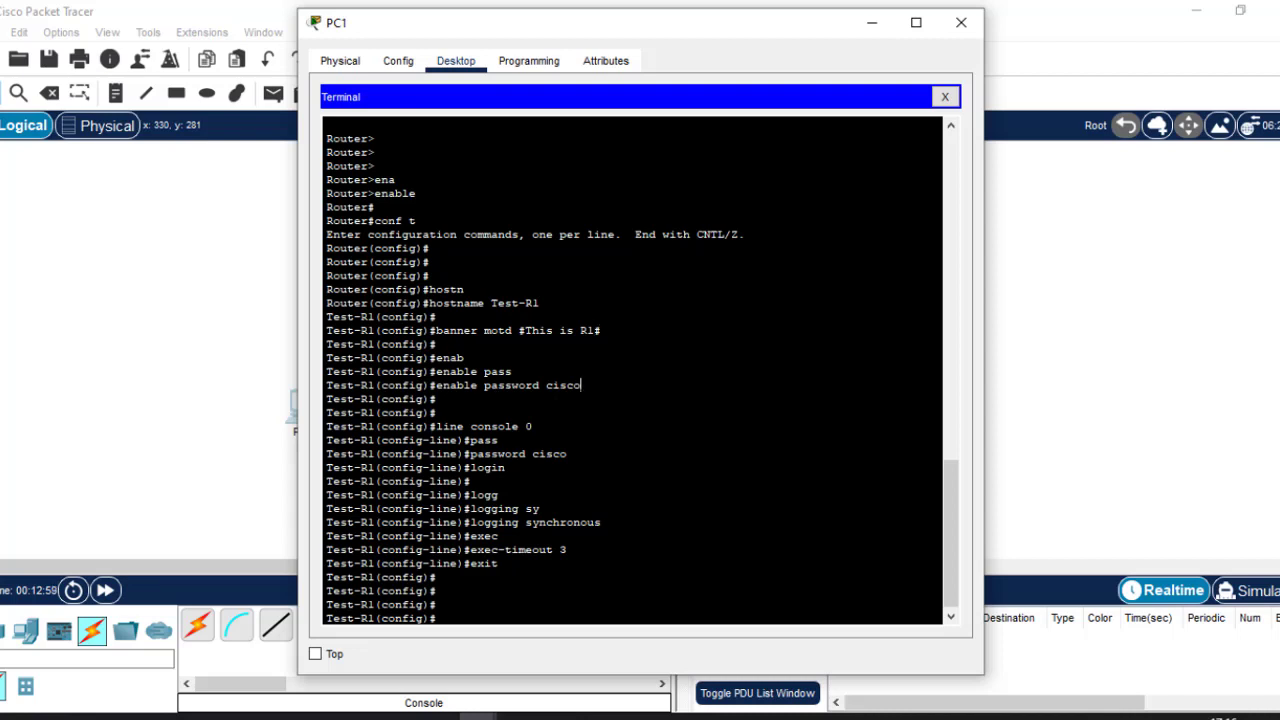
left_click_drag(581, 385, 443, 386)
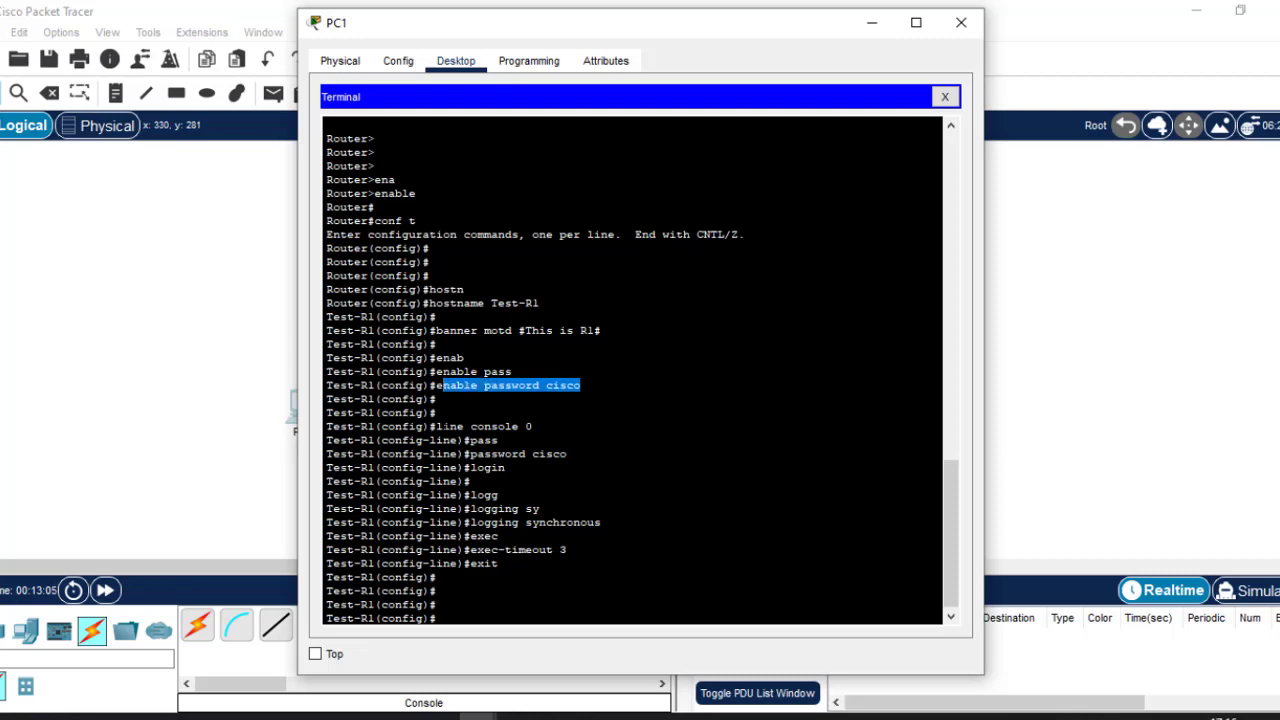
left_click_drag(443, 426, 498, 563)
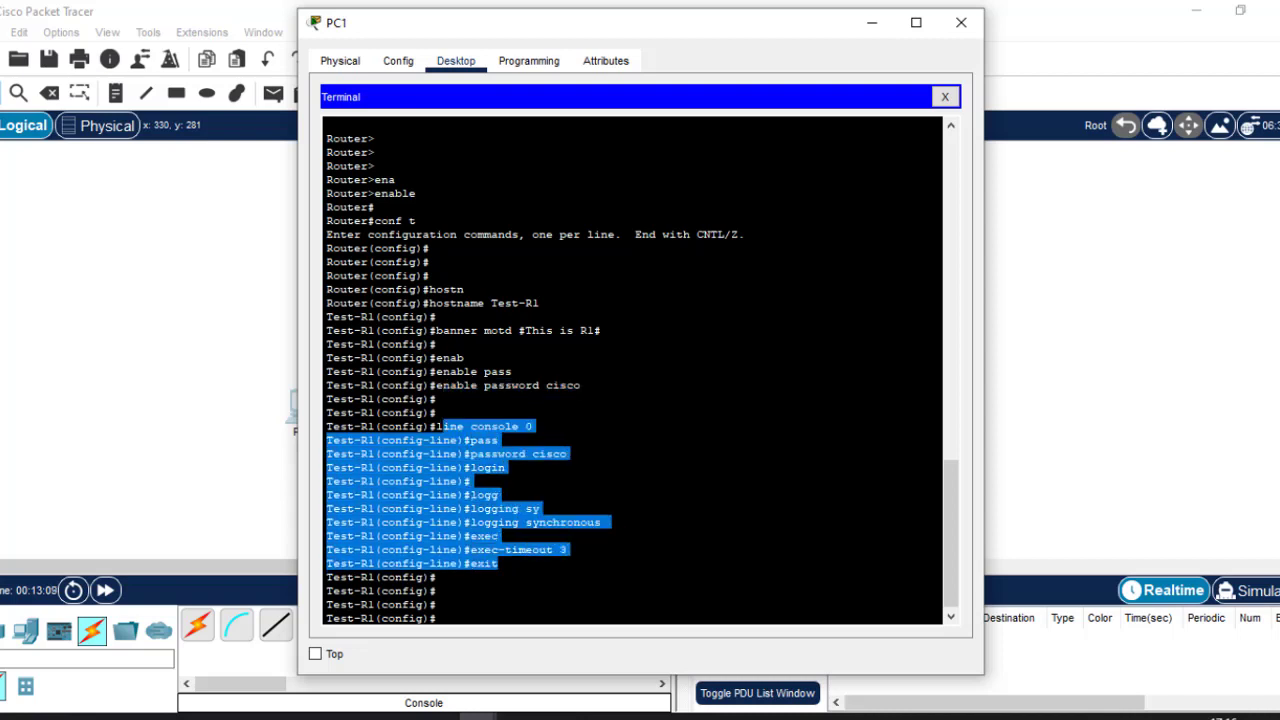
left_click(543, 454)
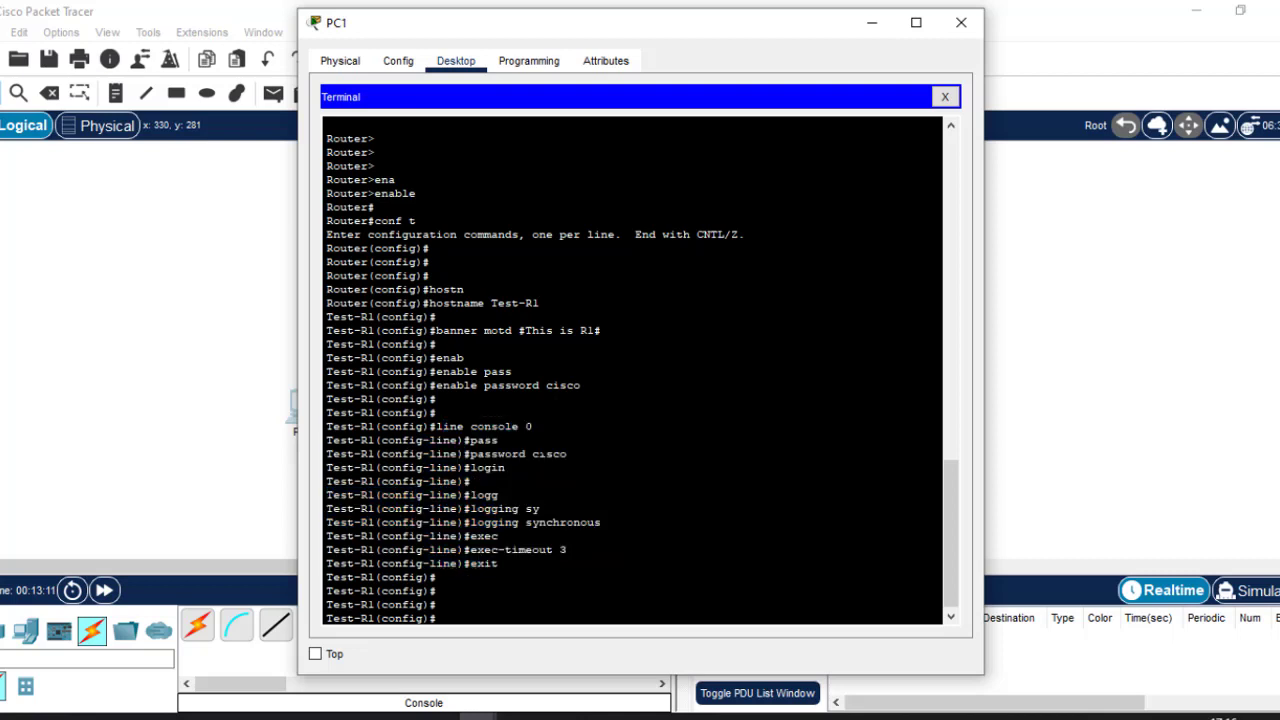
left_click_drag(532, 426, 449, 426)
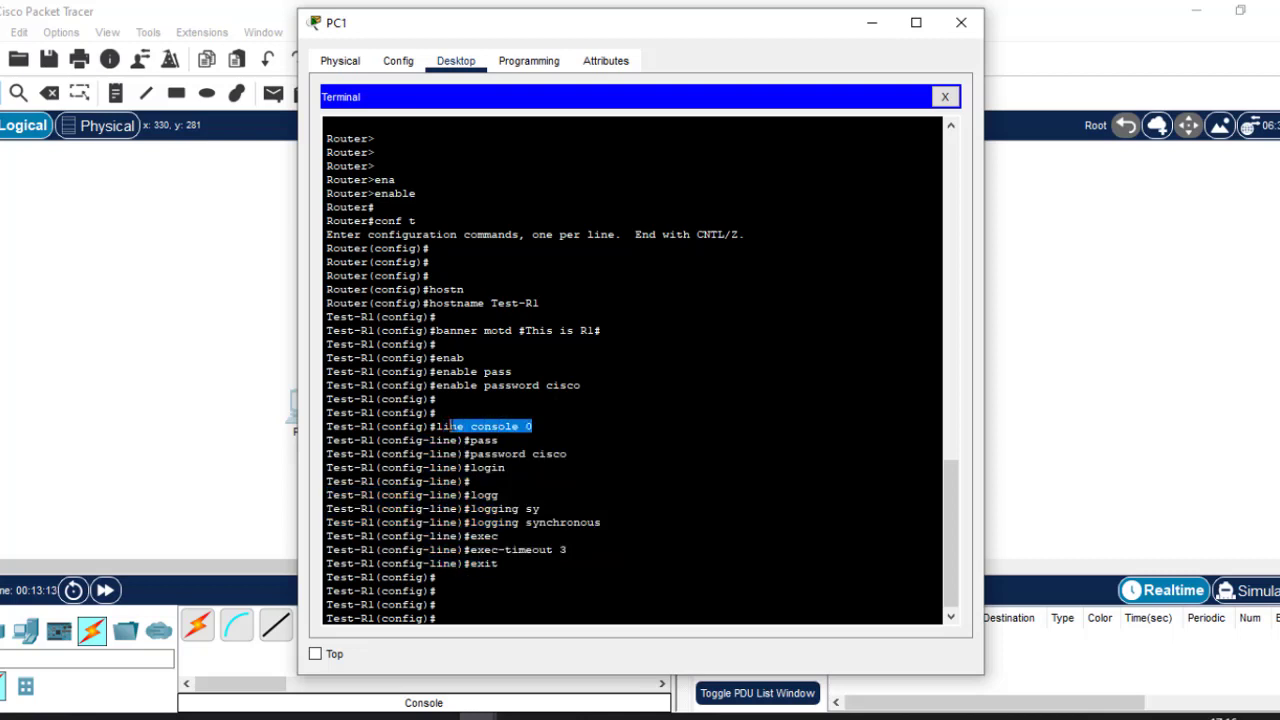
left_click_drag(567, 454, 470, 467)
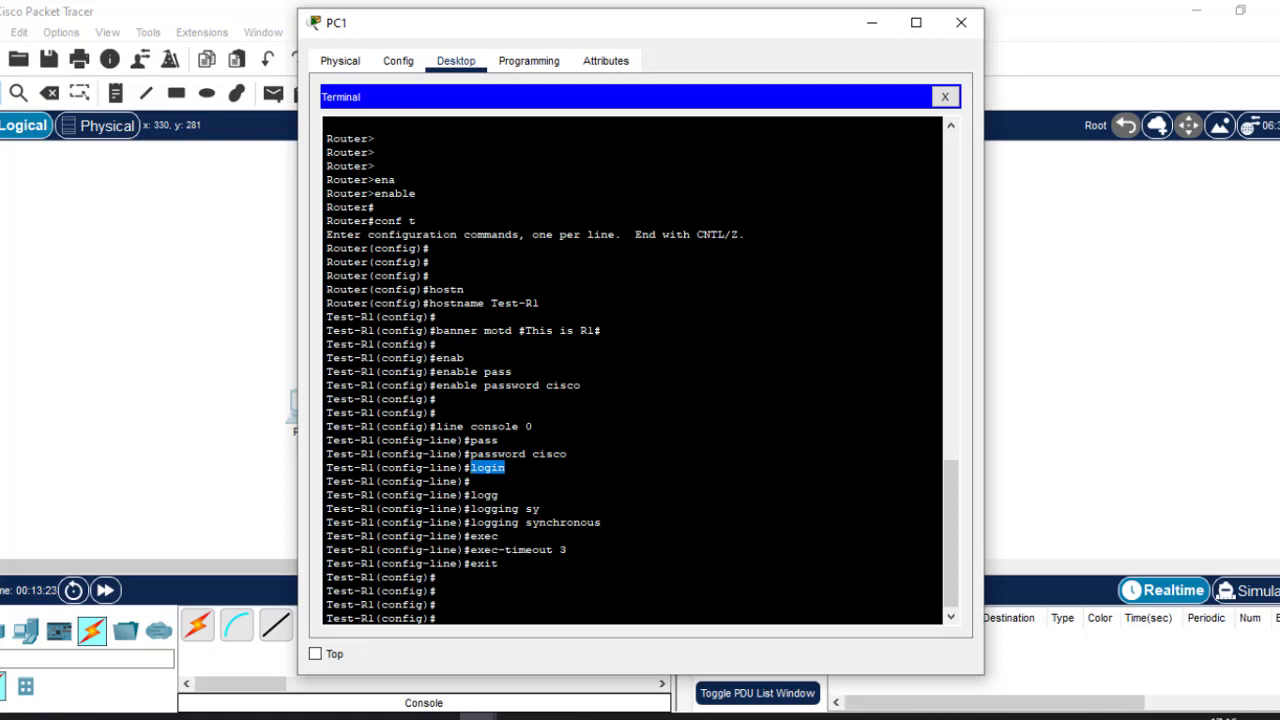
left_click(506, 468)
left_click_drag(506, 468, 472, 468)
left_click_drag(606, 522, 478, 522)
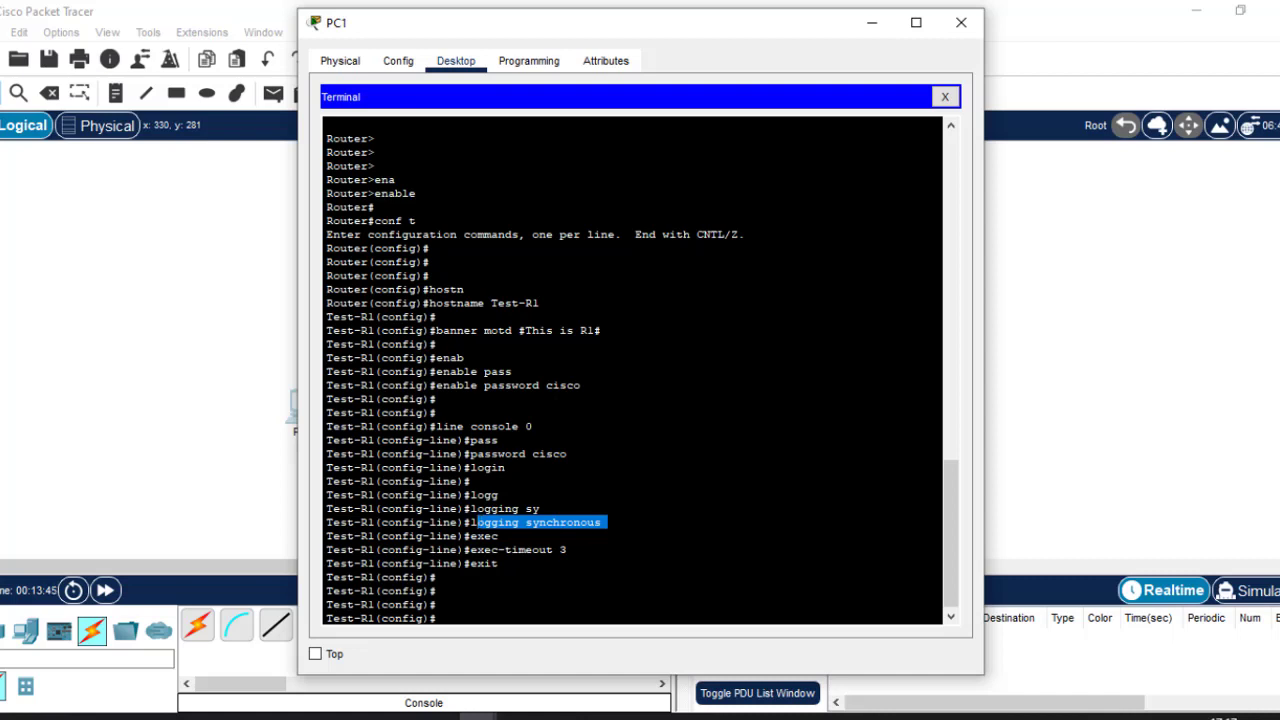
left_click(557, 549)
left_click_drag(567, 549, 463, 549)
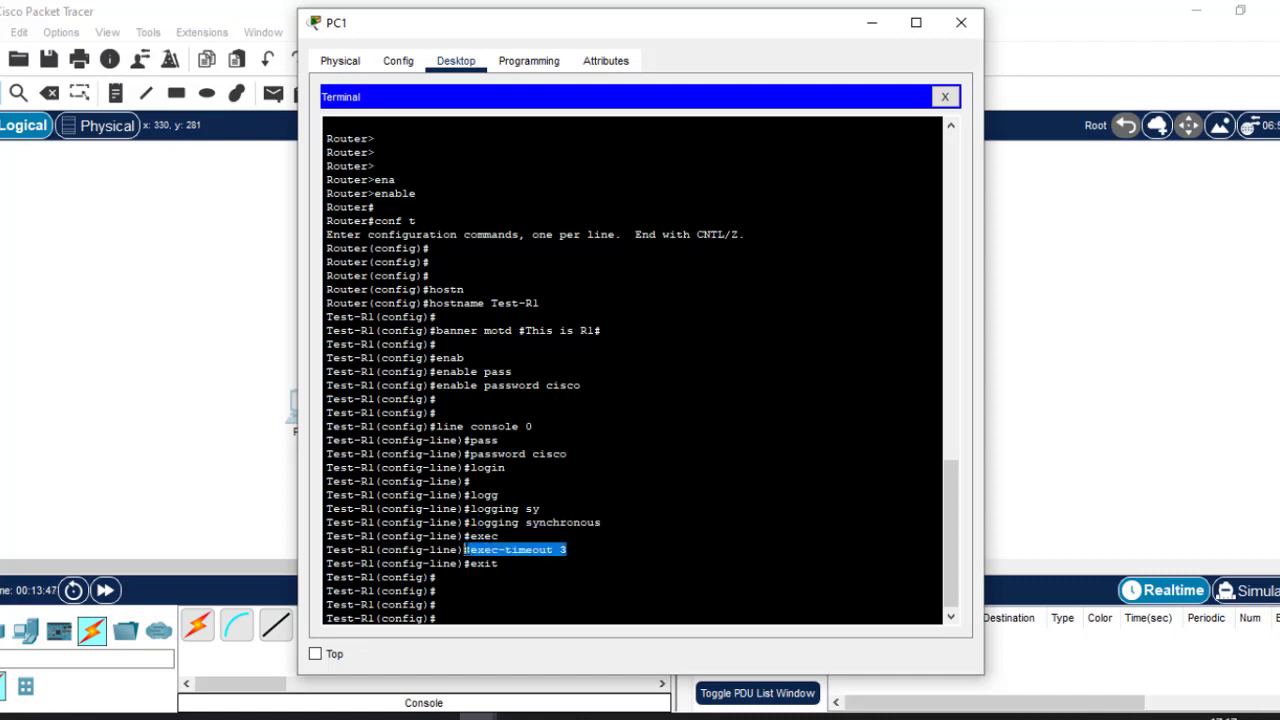
left_click(520, 582)
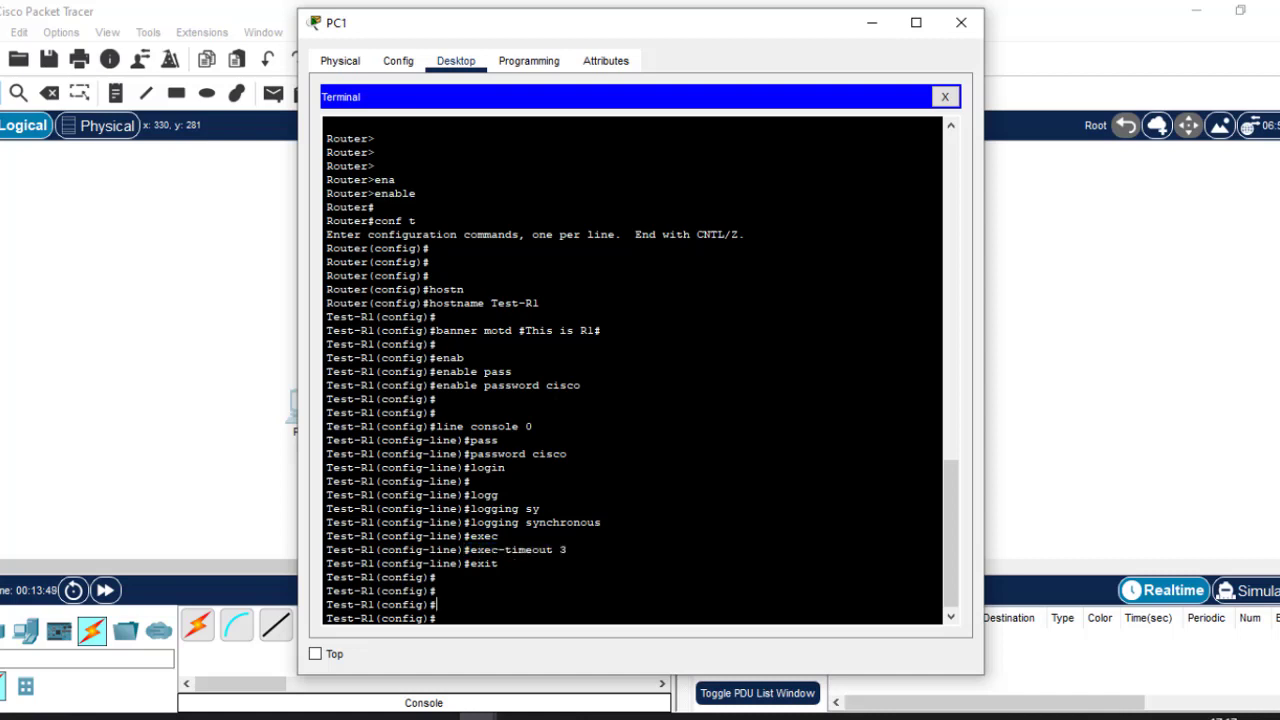
Enter line vty 0 15 and set a password on the vty lines.
type("line vty 0 b15")
key("BackSpace")
key("BackSpace")
key("BackSpace")
type("15")
key("Return")
type("pass")
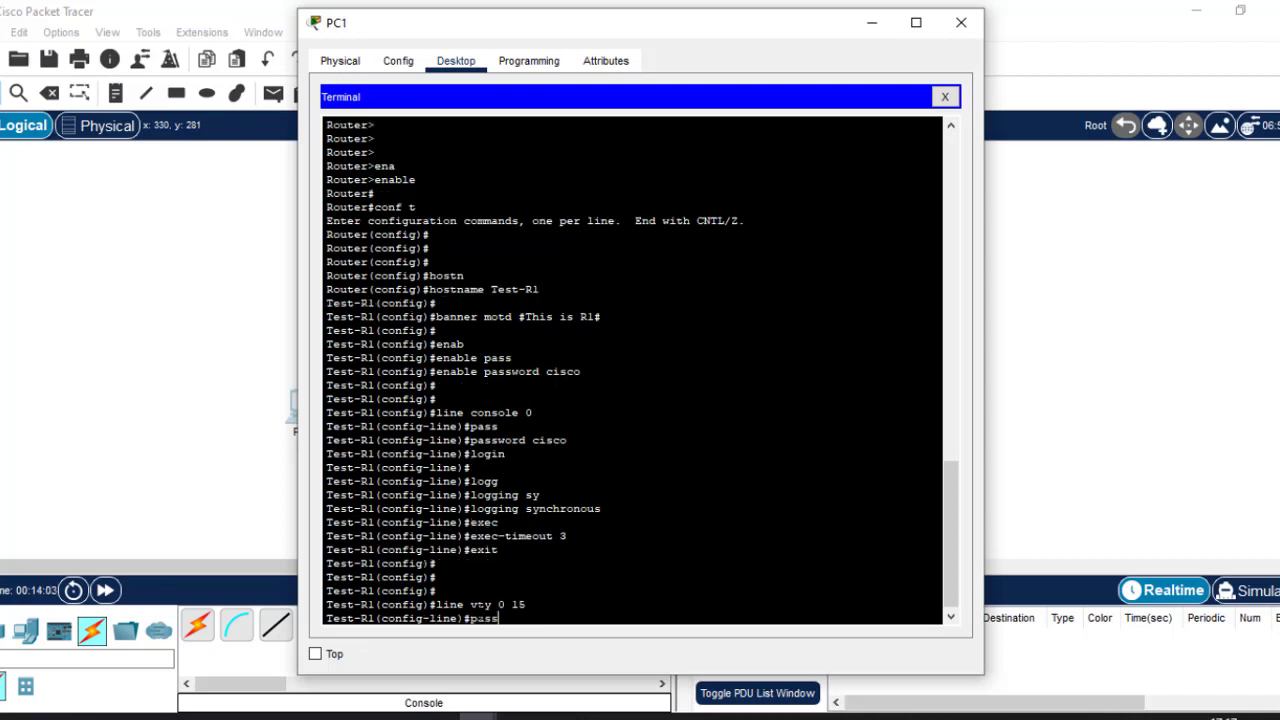
key("Tab")
type("cisco")
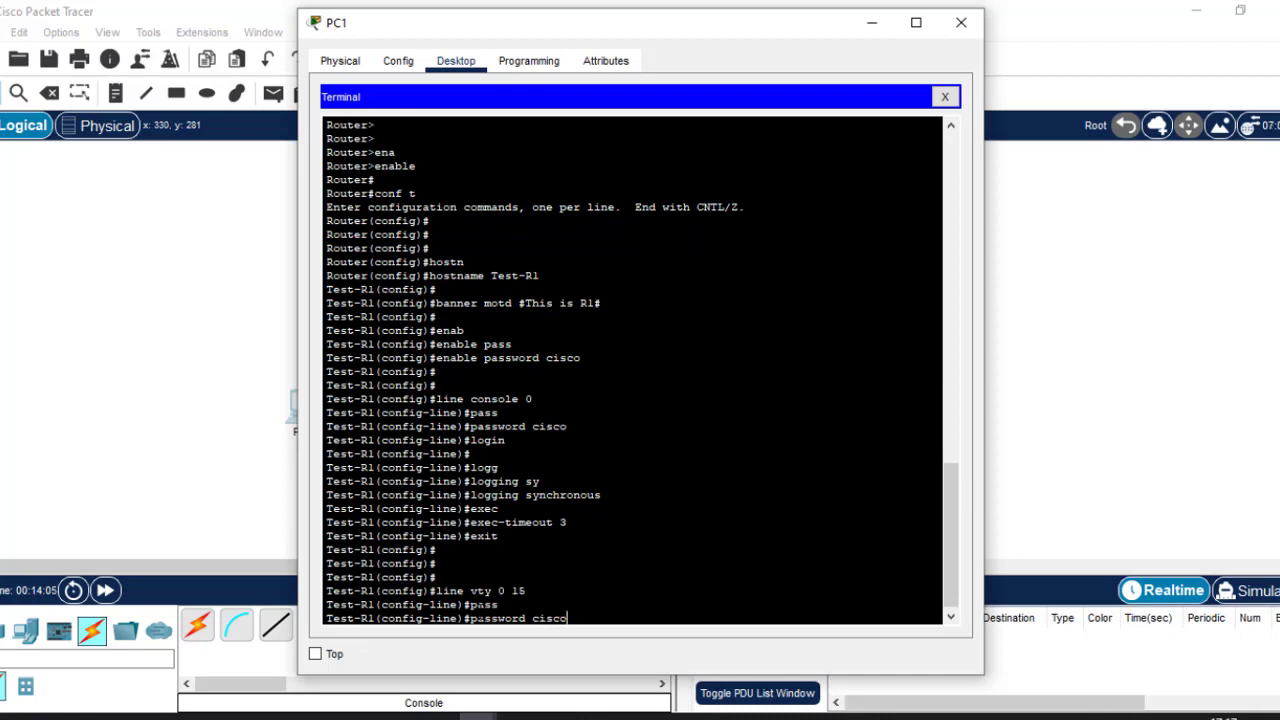
key("Return")
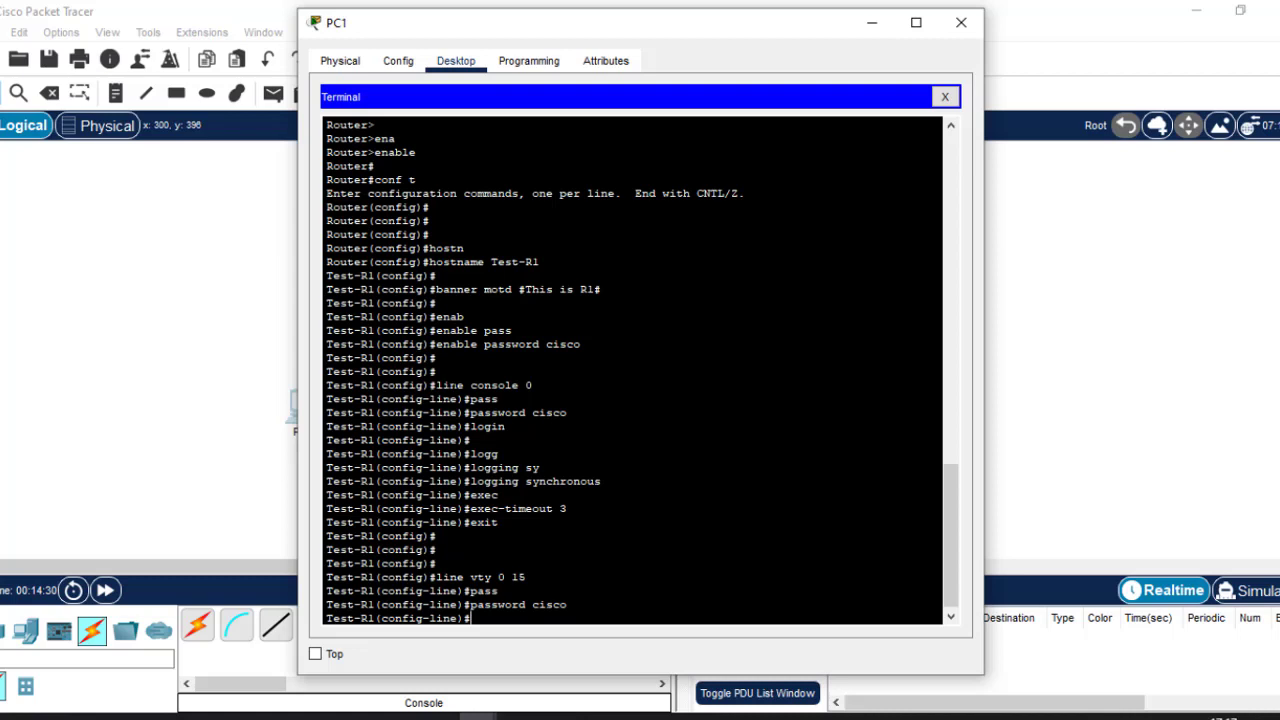
mouse_move(442, 385)
left_mouse_down()
mouse_move(531, 385)
mouse_move(436, 399)
mouse_move(457, 399)
left_mouse_up()
left_click_drag(606, 481, 500, 454)
left_click_drag(534, 385, 437, 385)
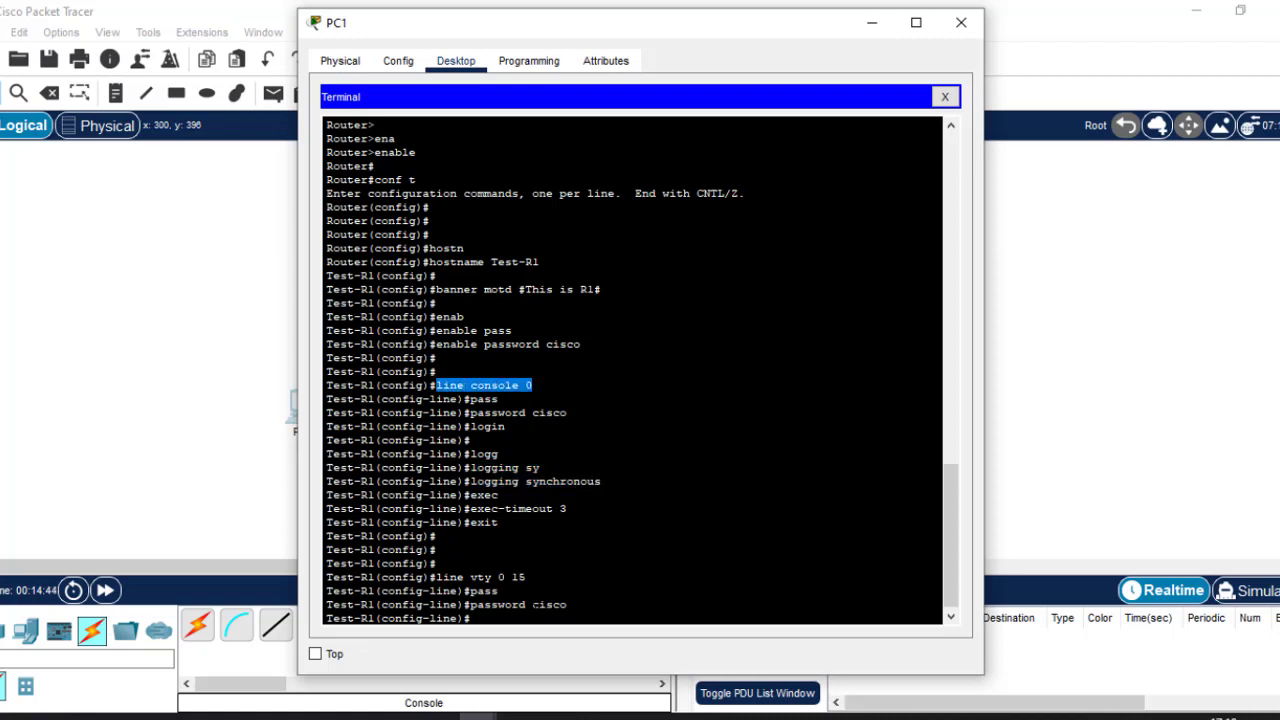
left_click(534, 605)
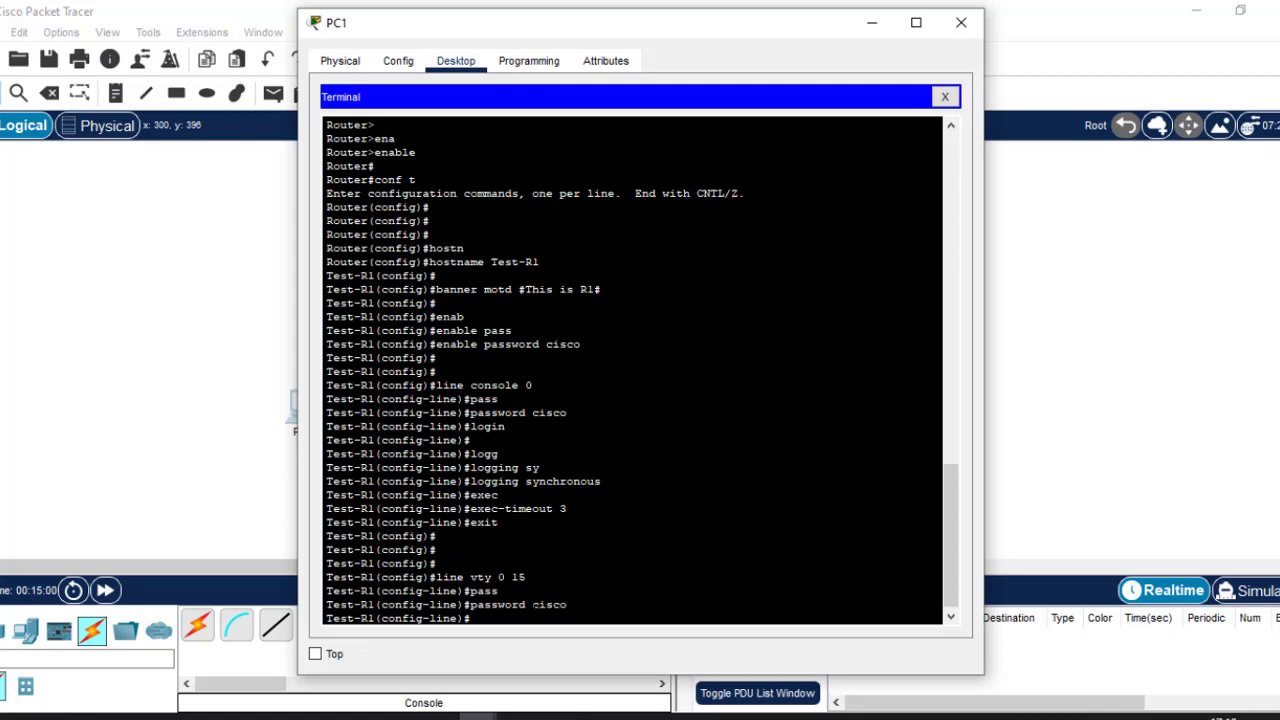
Require login and enable logging synchronous on the vty lines.
type("login")
key("Return")
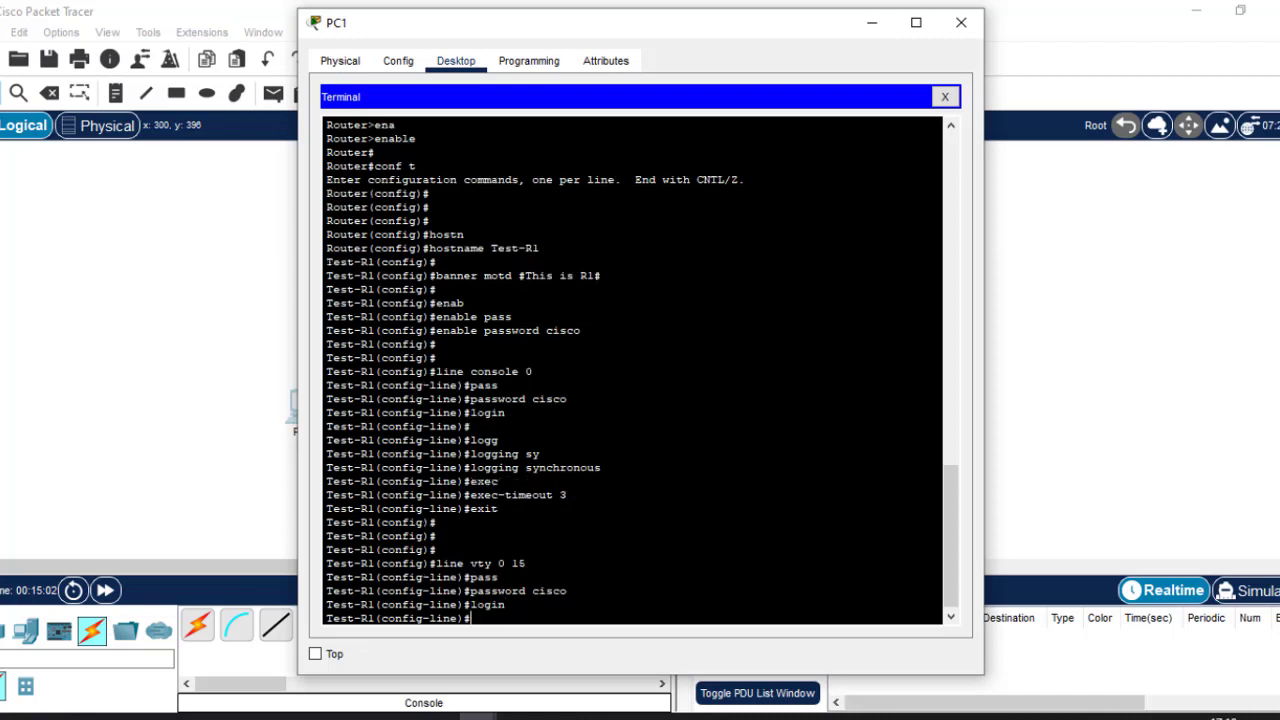
key("Return")
key("Return")
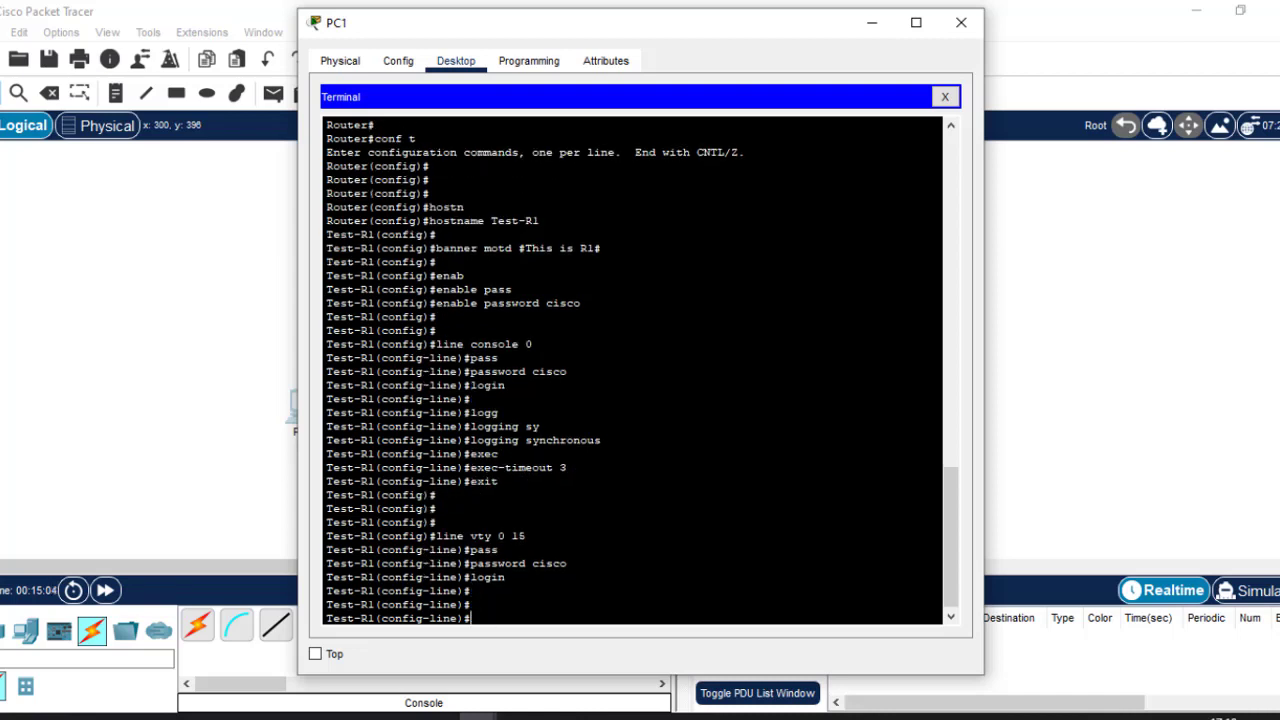
type("logg")
key("Tab")
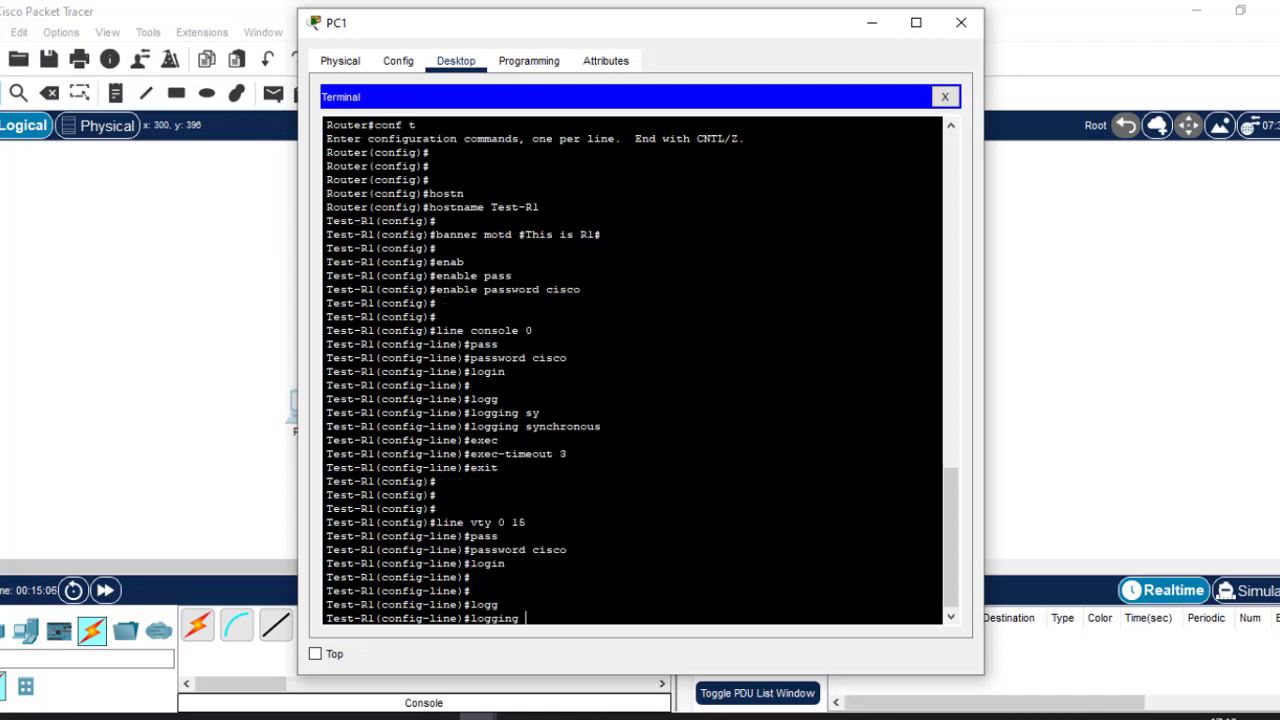
type("s")
key("Tab")
key("Return")
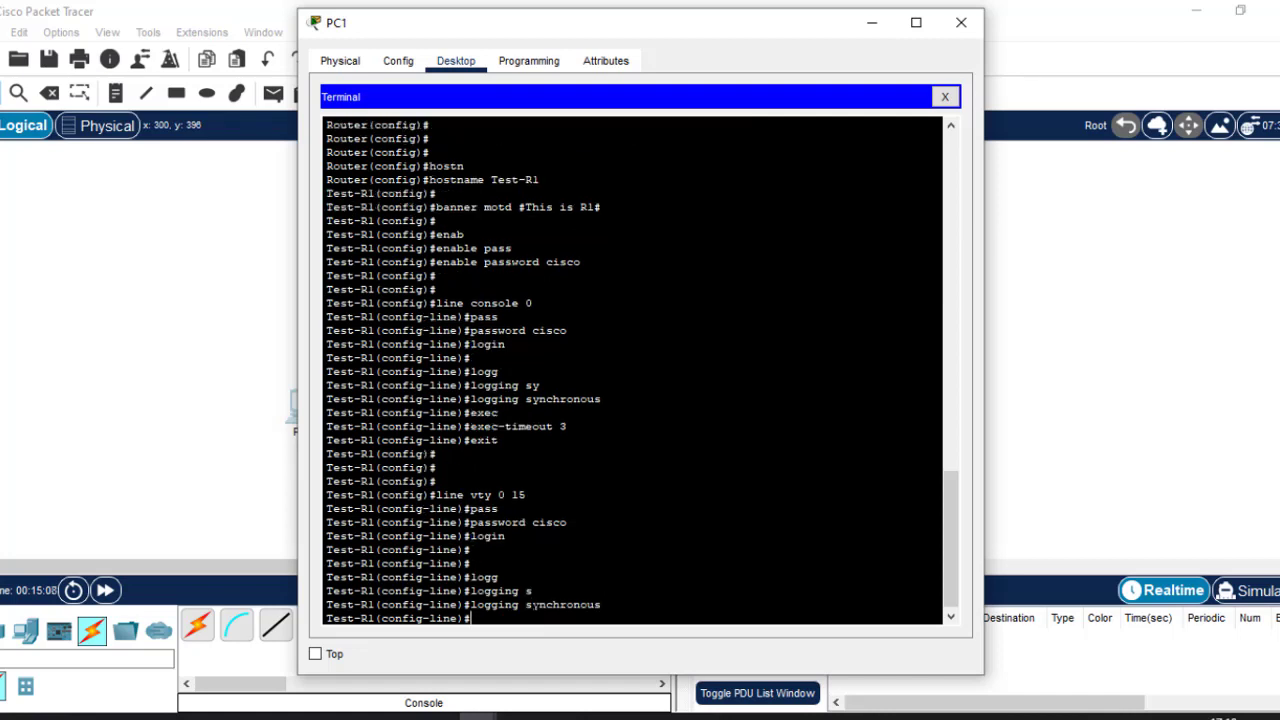
Set the vty exec-timeout to 2 minutes and exit to global configuration.
type("exec")
key("Tab")
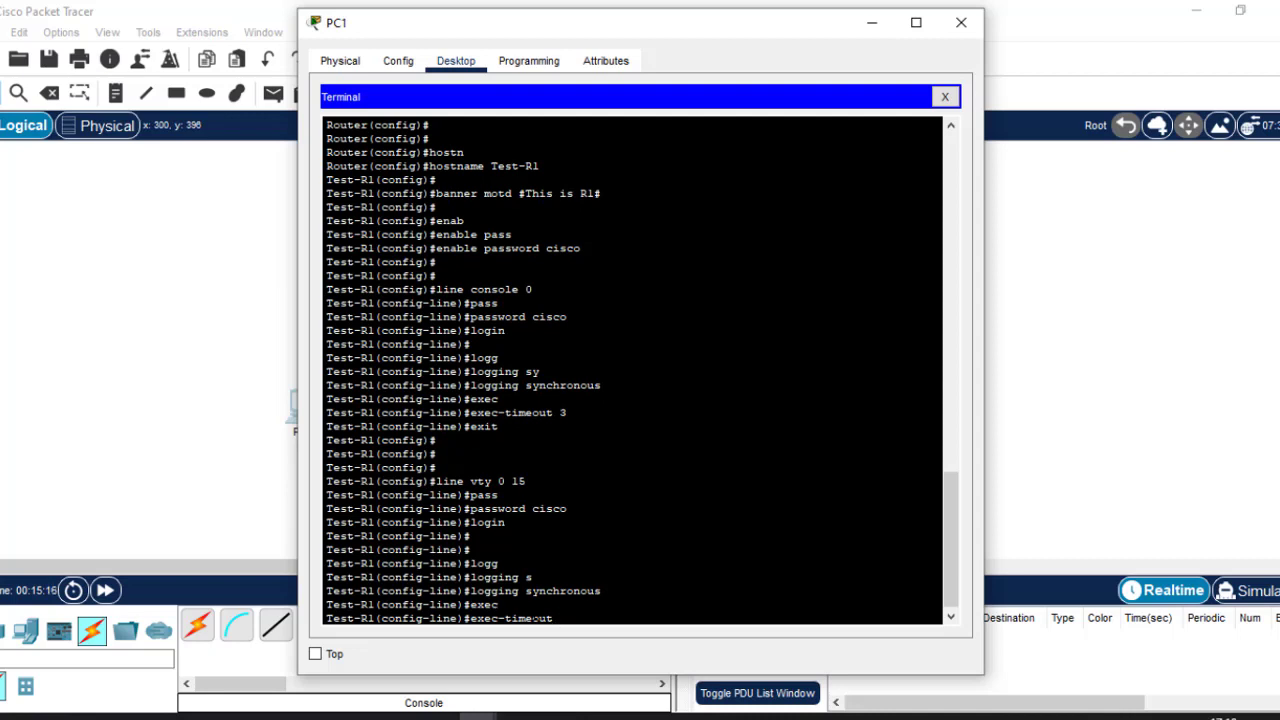
type("2")
key("Return")
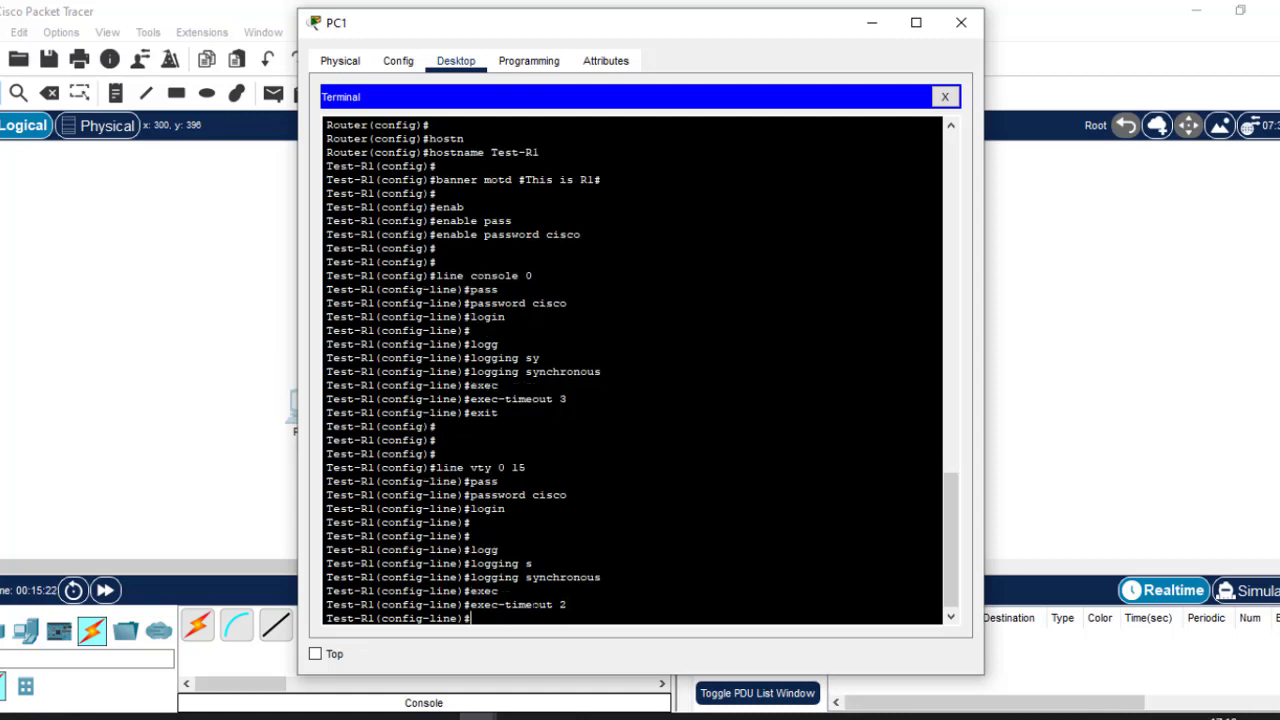
type("exit")
key("Return")
key("Return")
key("Return")
key("Return")
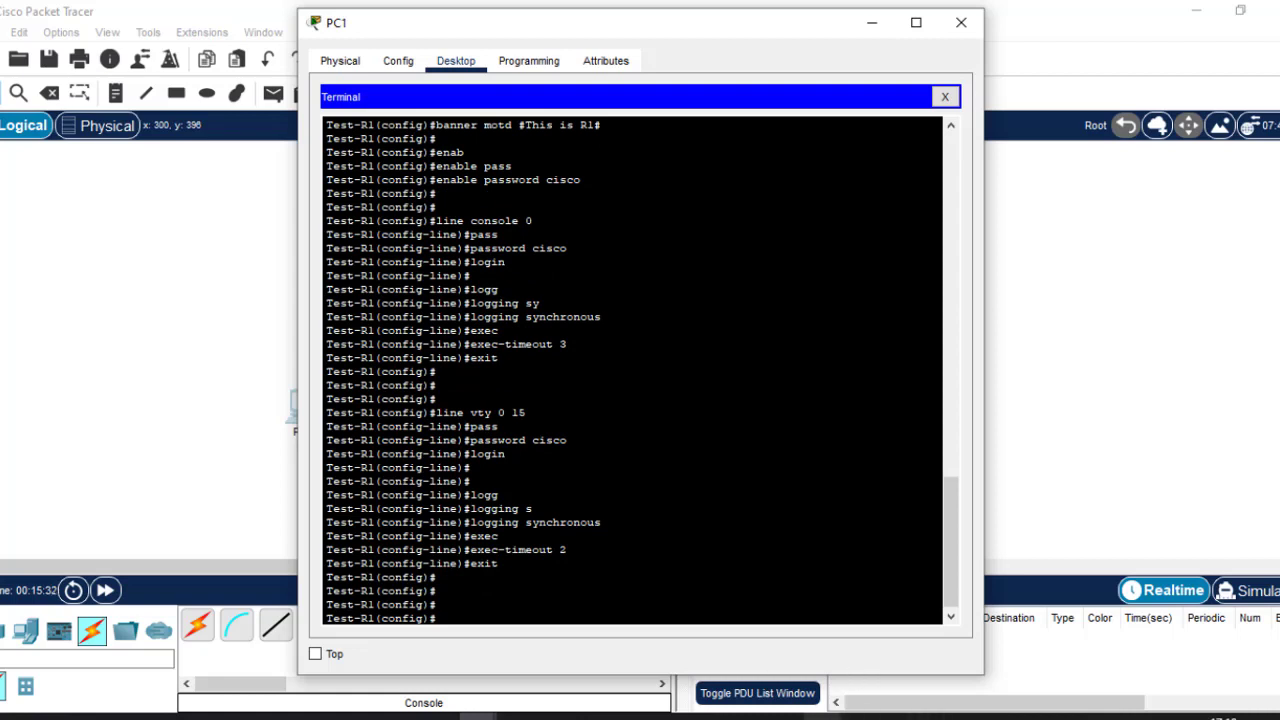
left_click(823, 717)
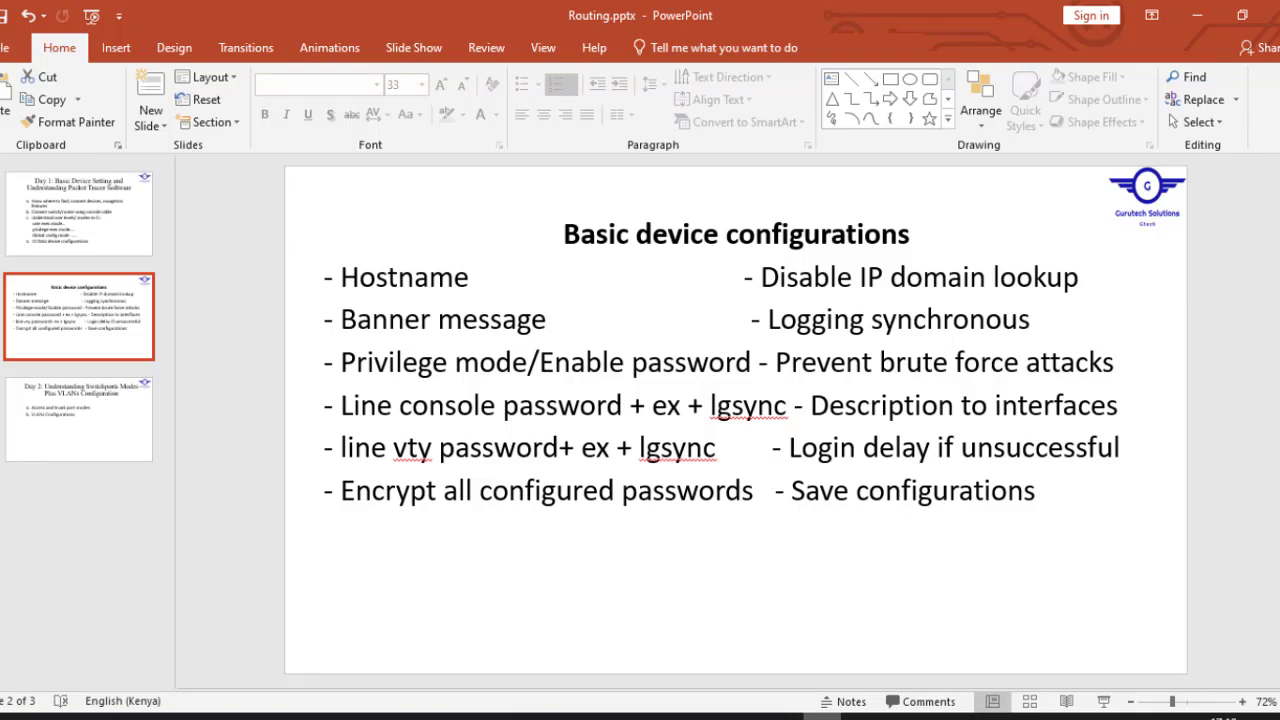
left_click(823, 717)
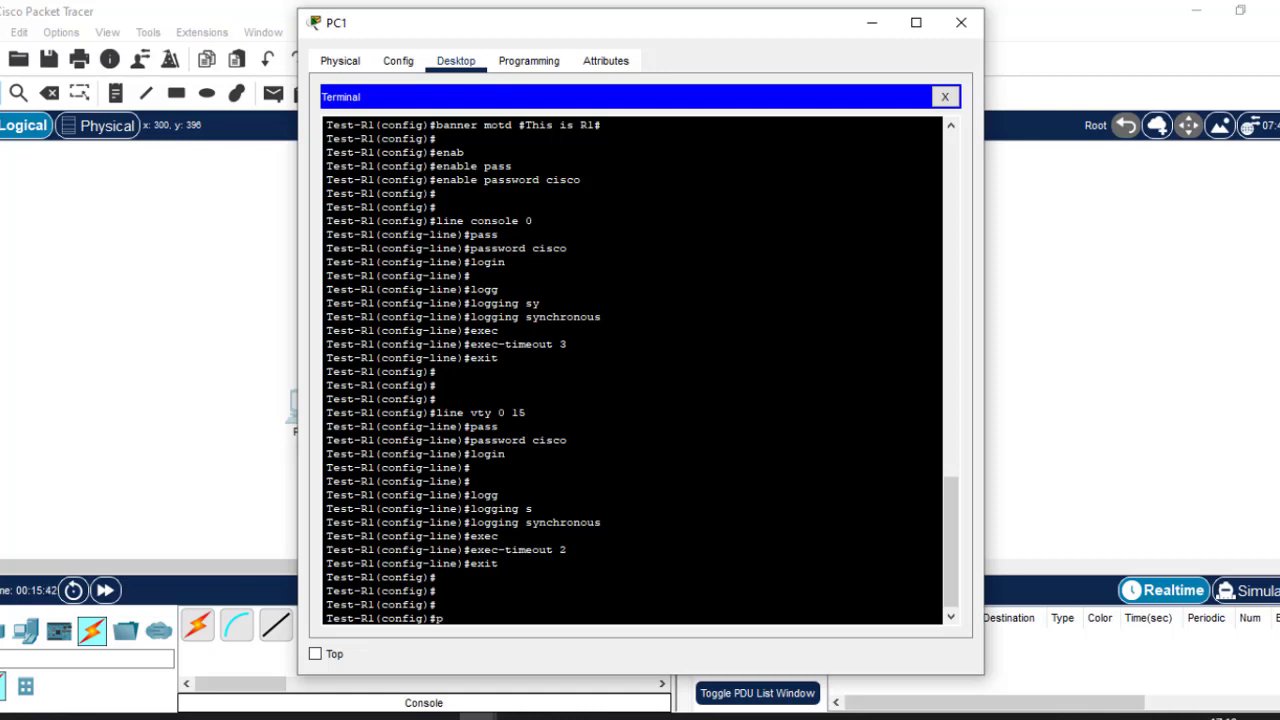
Enable service password-encryption on Test-R1.
type("servic")
key("Tab")
type("p")
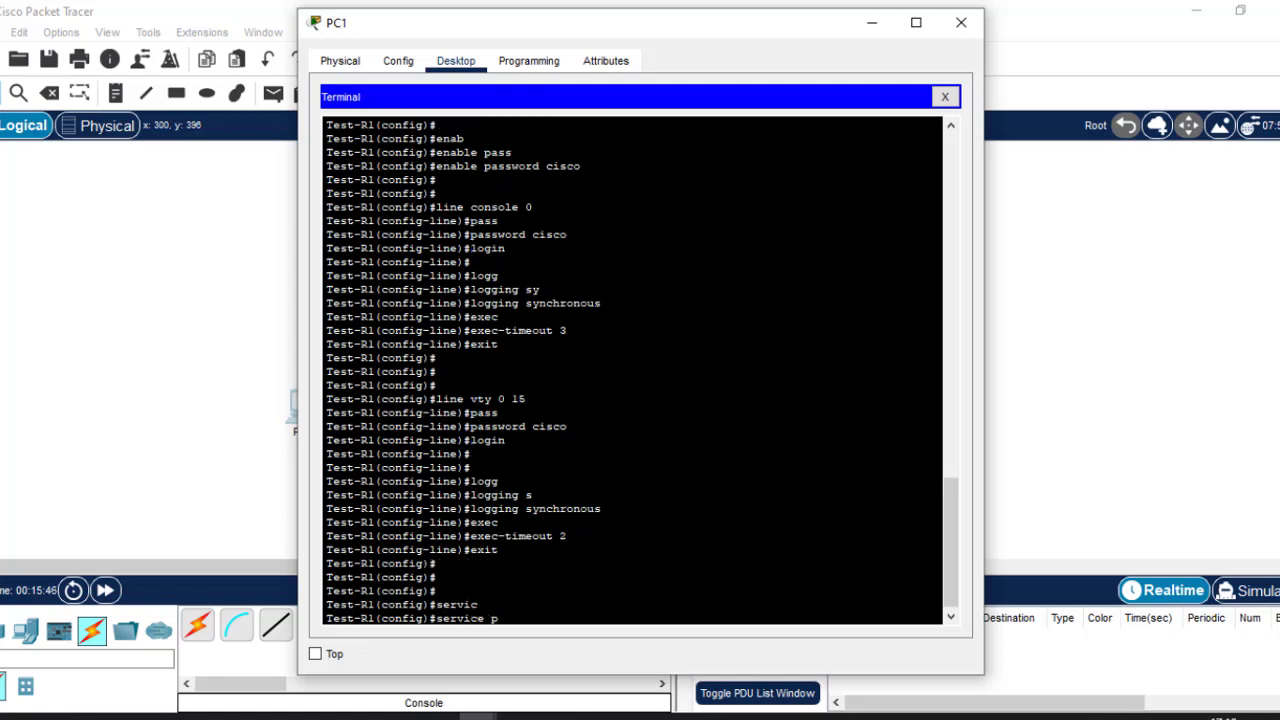
type("as")
key("Tab")
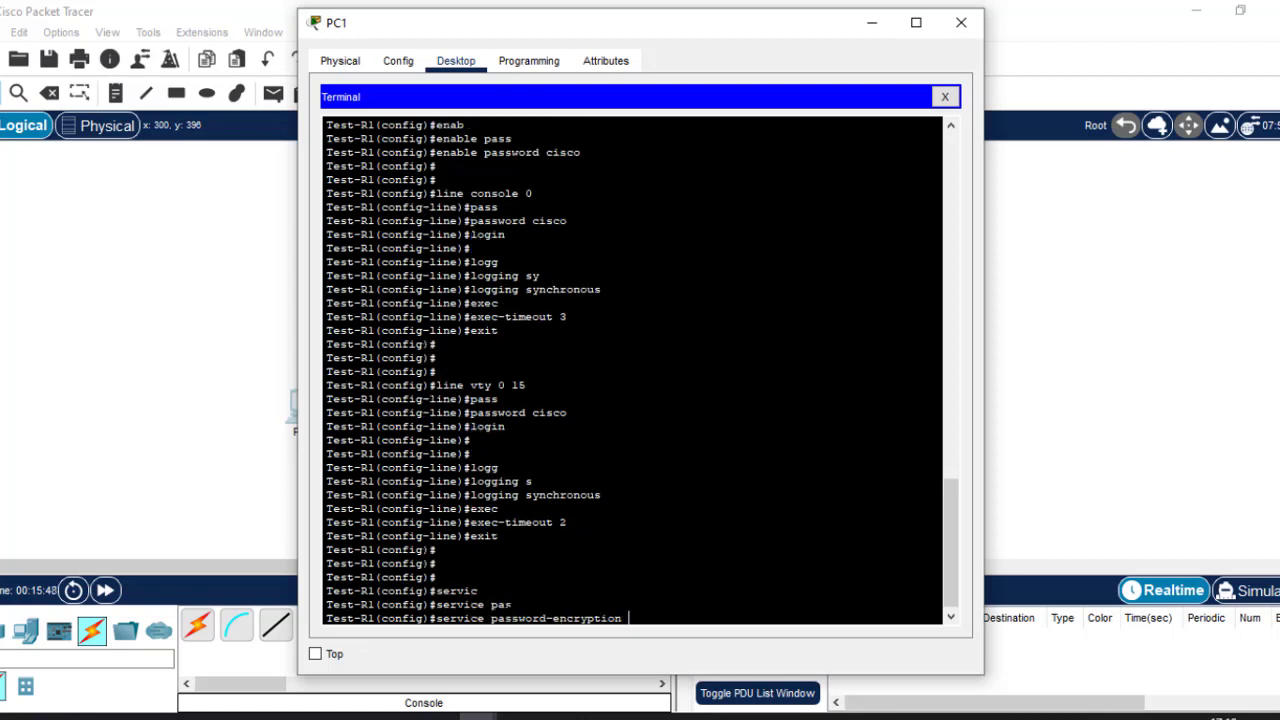
key("Return")
key("Return")
key("Return")
key("Return")
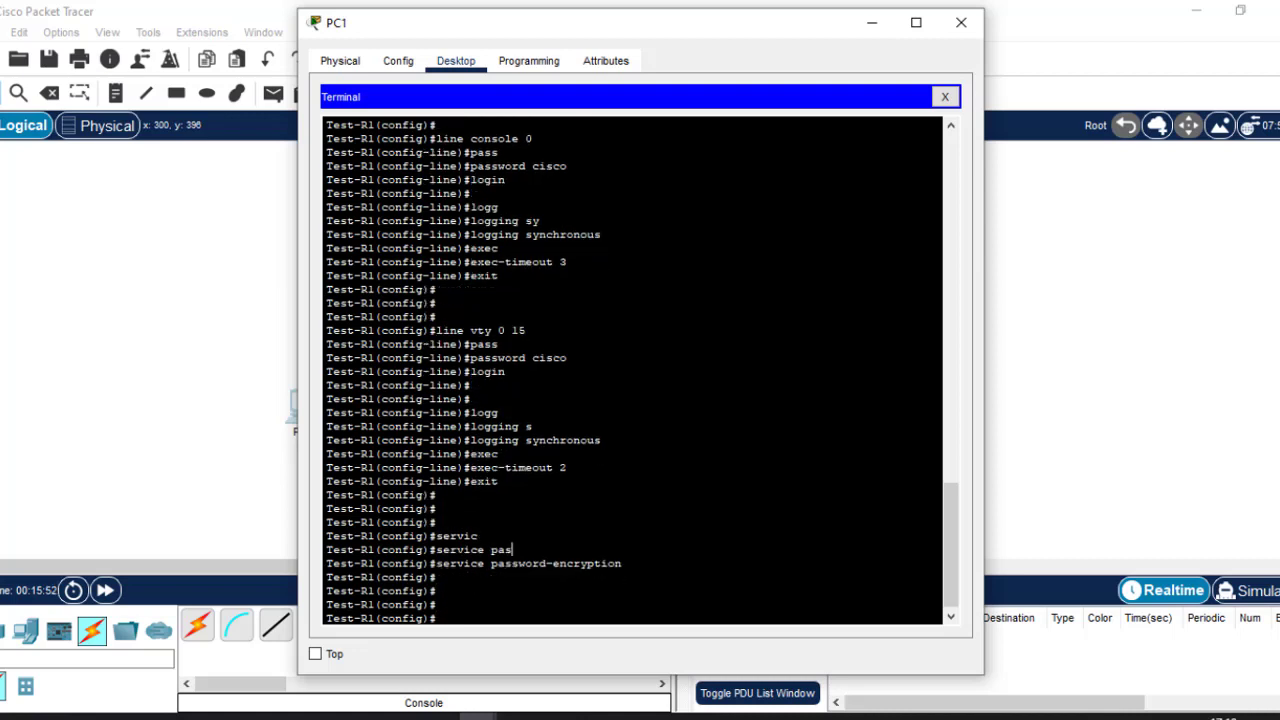
Highlight the password-encryption command and the vty password in the terminal output.
left_click_drag(514, 549, 622, 563)
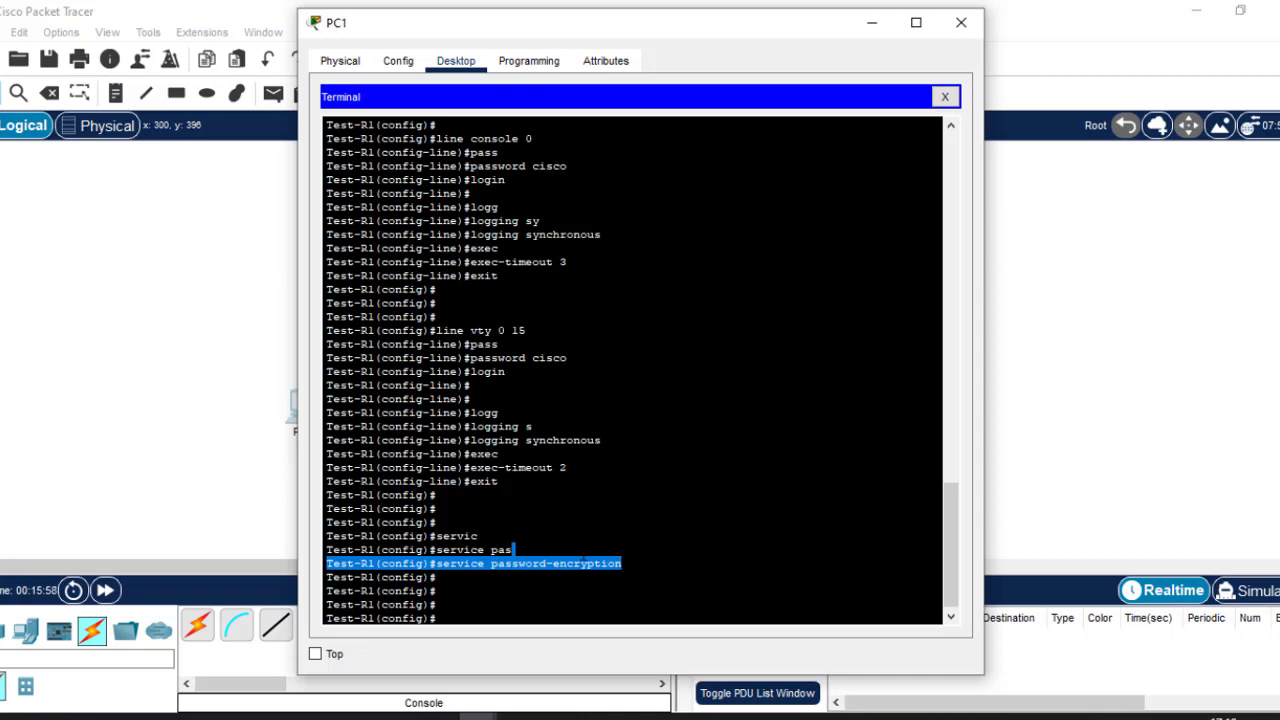
left_click(514, 550)
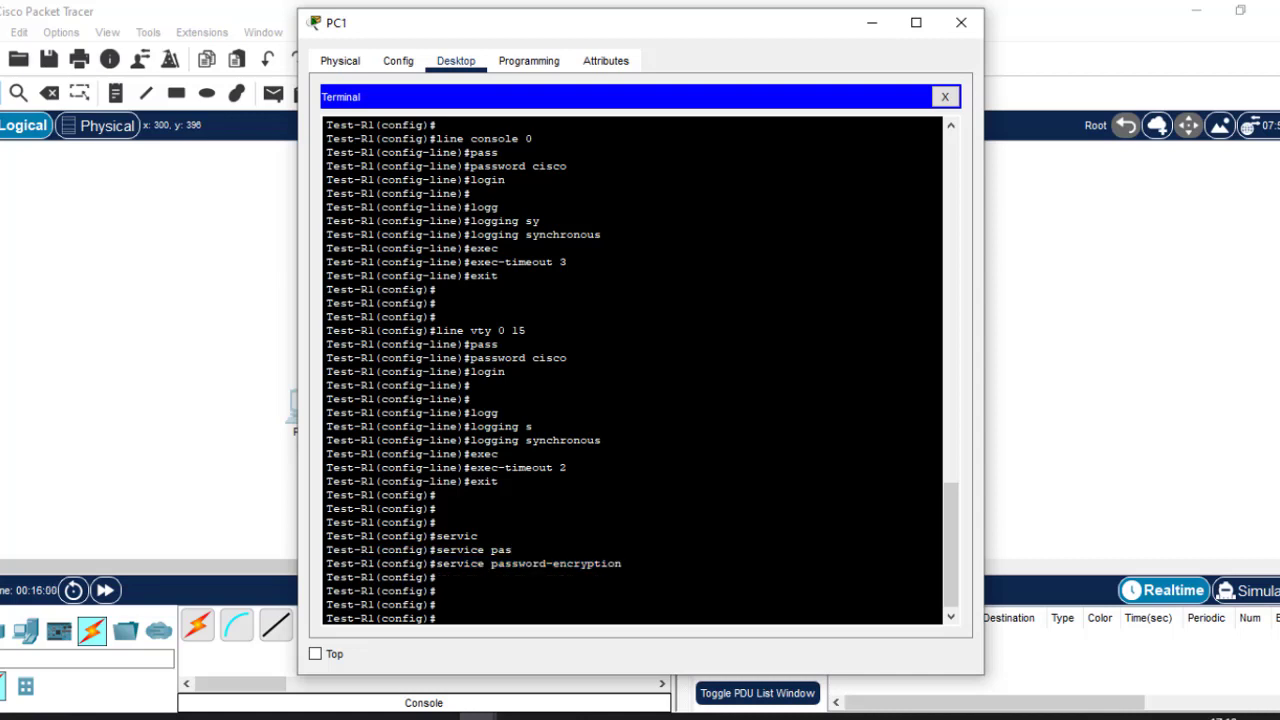
left_click_drag(567, 357, 532, 357)
left_click_drag(628, 563, 437, 563)
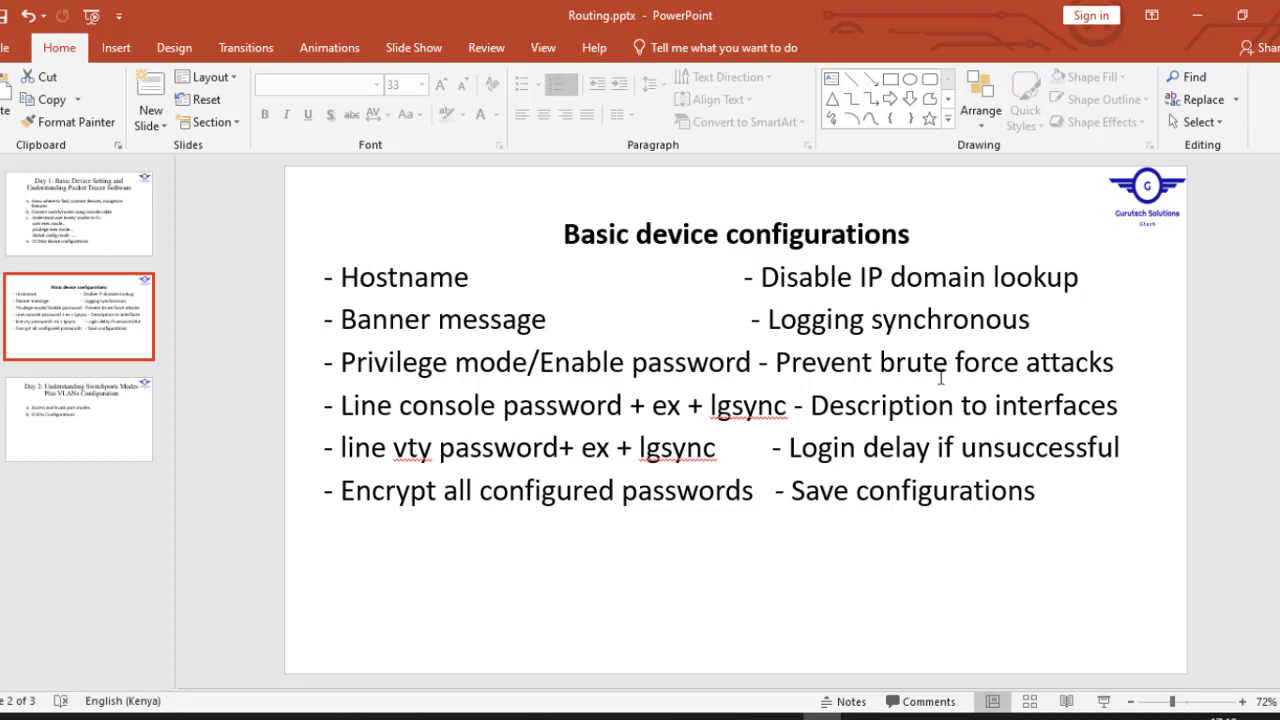
left_click(822, 716)
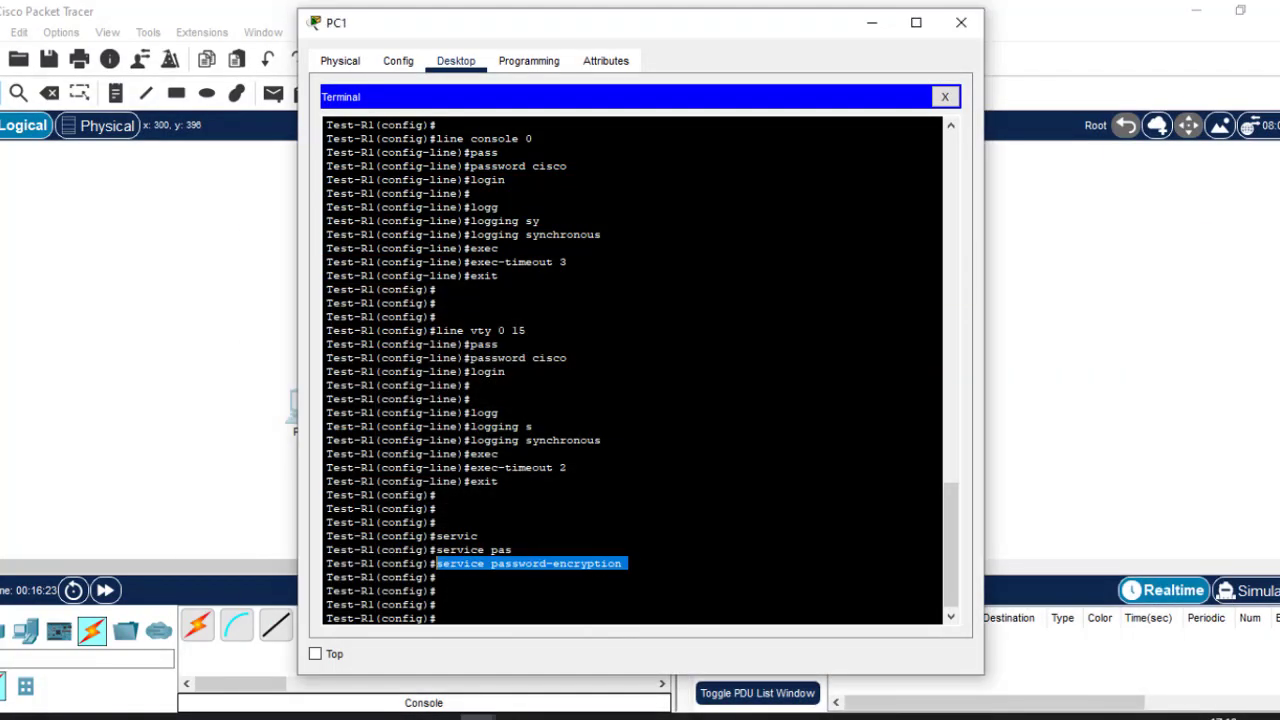
left_click(468, 626)
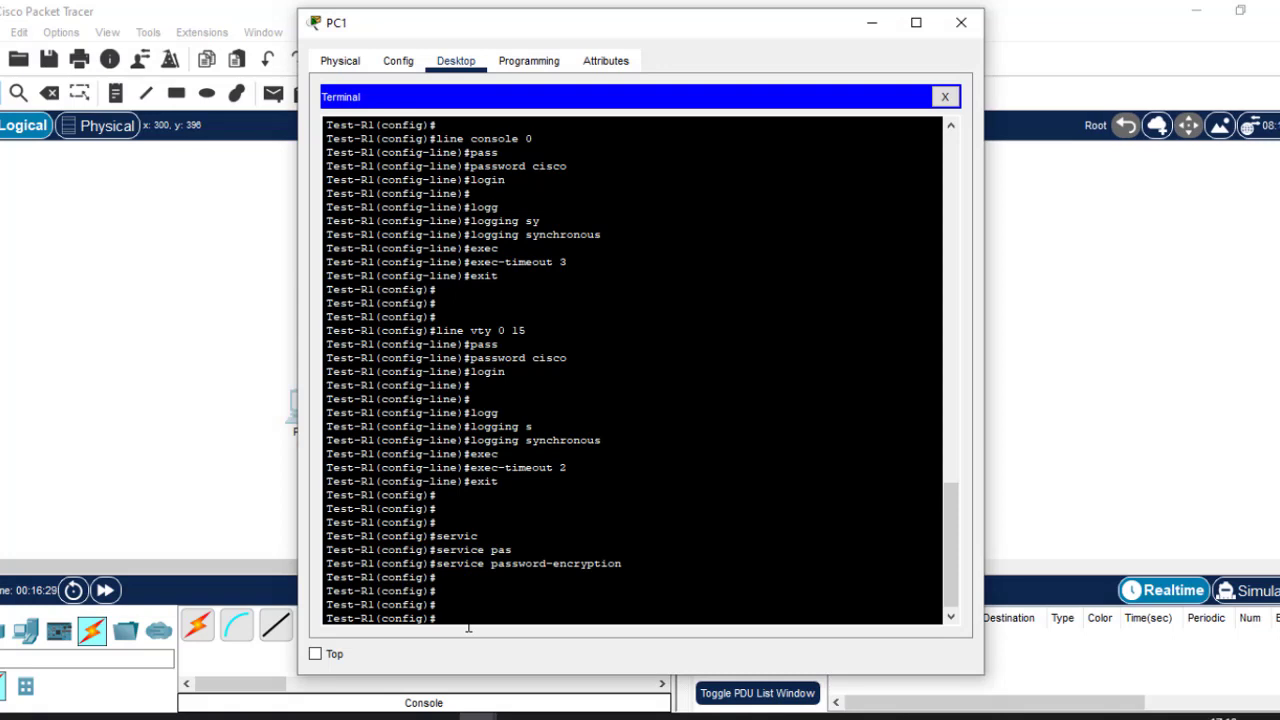
Run the mistyped command 'do wrr' and mark the unrecognised word in the output.
type("do wrr")
key("BackSpace")
key("BackSpace")
key("BackSpace")
type("rr")
key("Return")
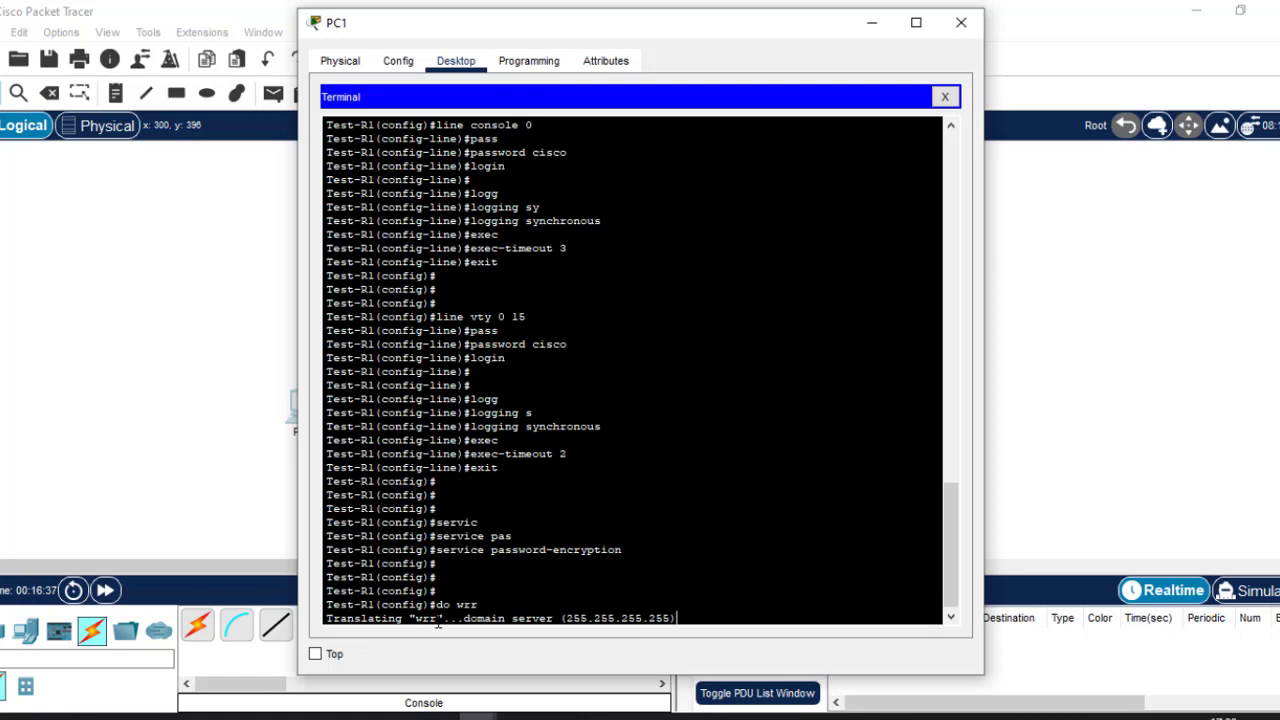
left_click_drag(438, 622, 419, 623)
mouse_move(451, 606)
left_mouse_down()
mouse_move(438, 605)
mouse_move(478, 605)
mouse_move(458, 605)
left_mouse_up()
left_click(705, 620)
Abort the hanging domain-name lookup with Ctrl+Shift+6 and begin typing no ip domain lookup.
left_click(943, 717)
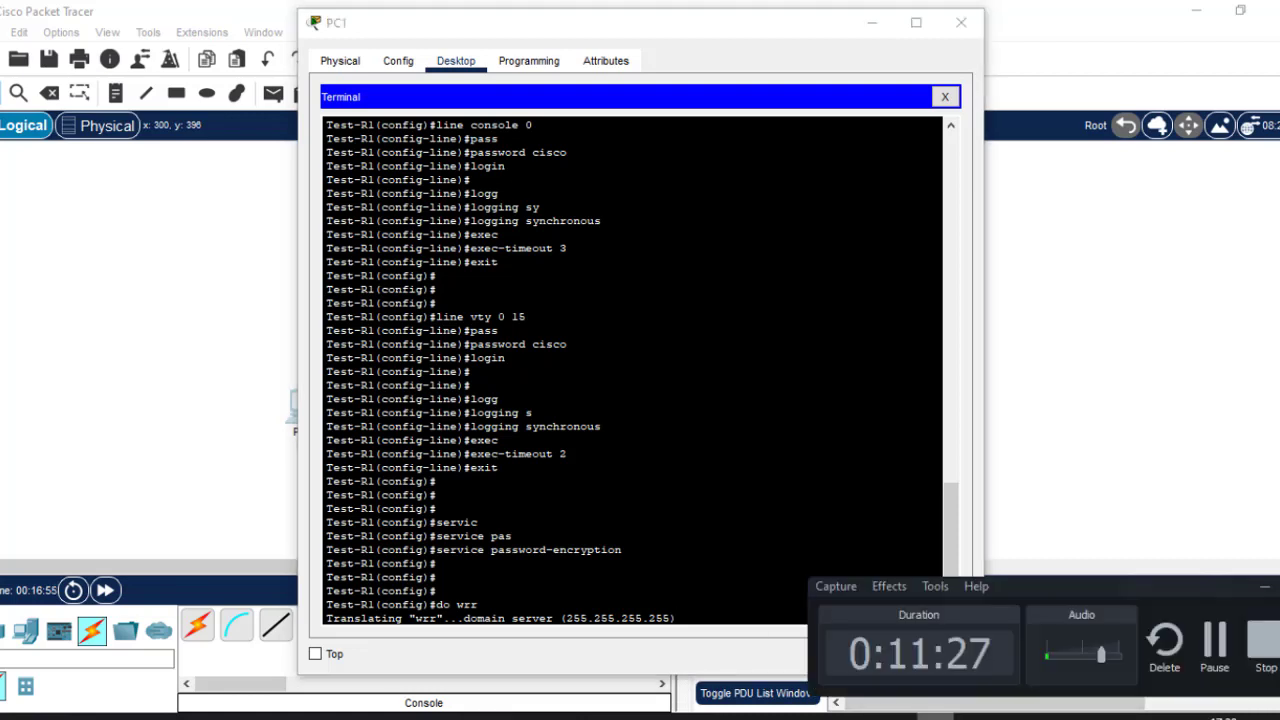
left_click(1262, 590)
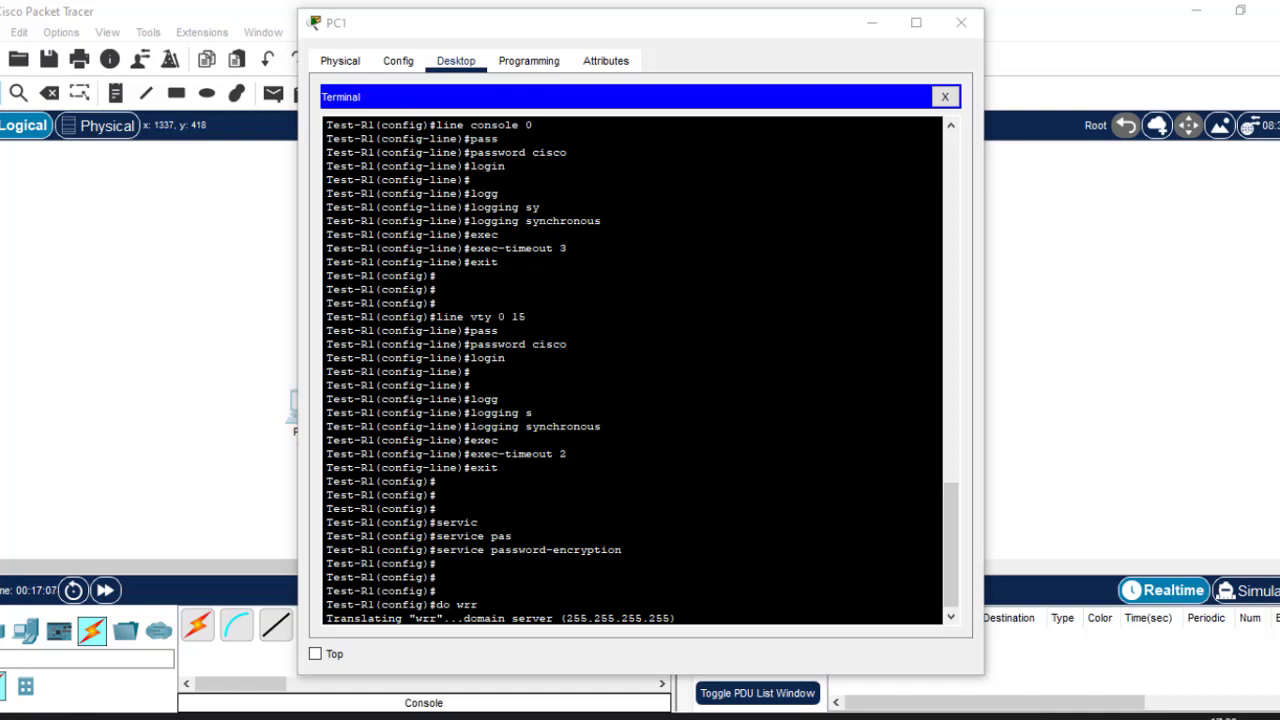
left_click(478, 604)
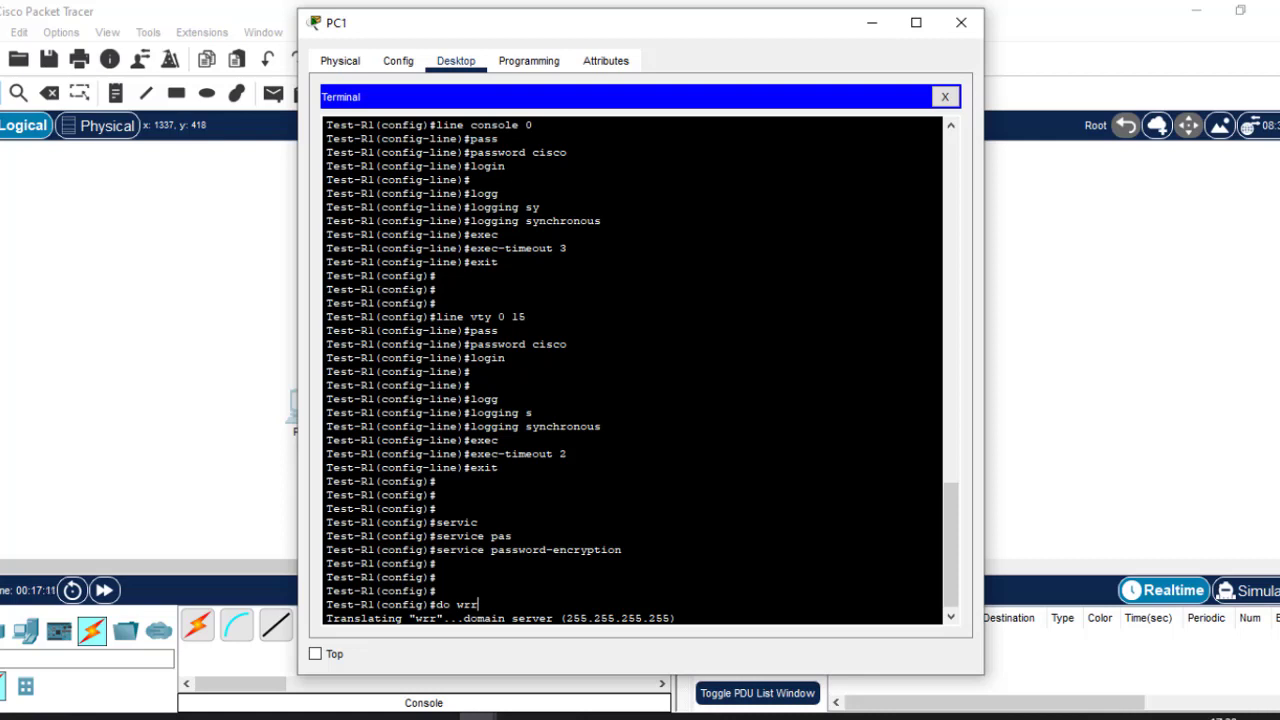
key("ctrl+shift+6")
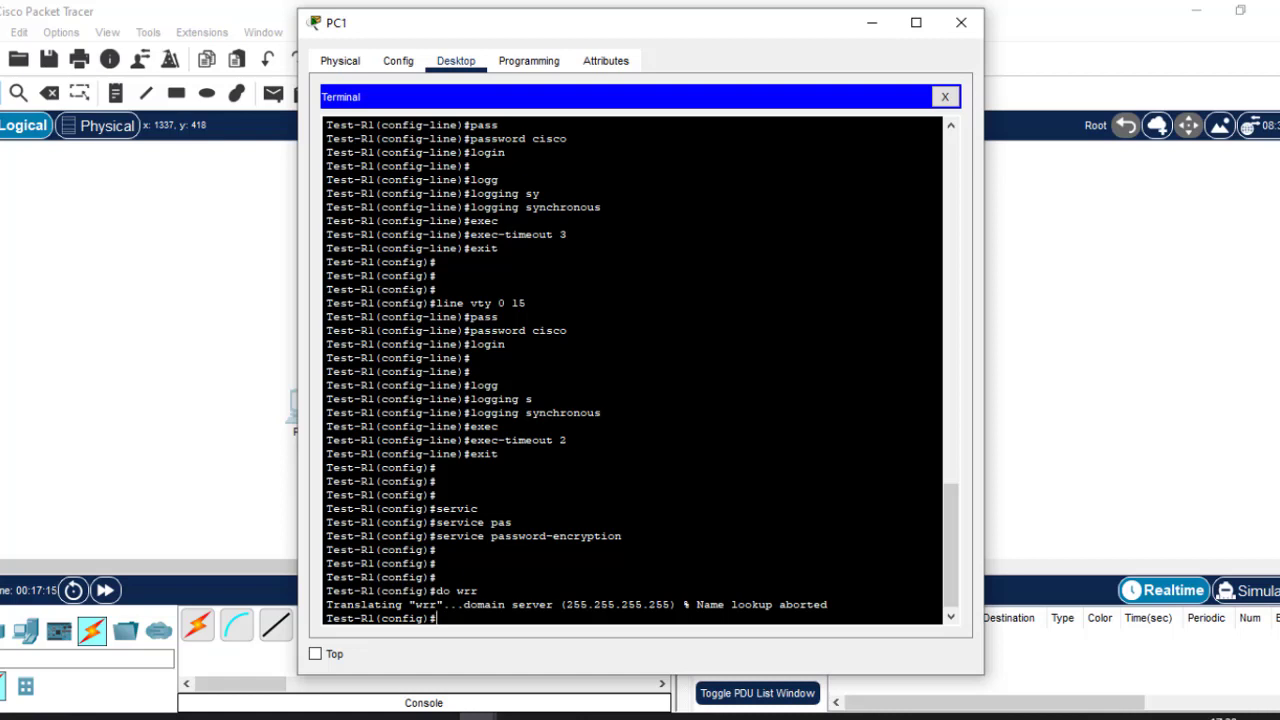
type("no ip domain loo")
Disable IP domain lookup with 'no ip domain lookup' and rerun 'do wrr' from the command history.
key("Tab")
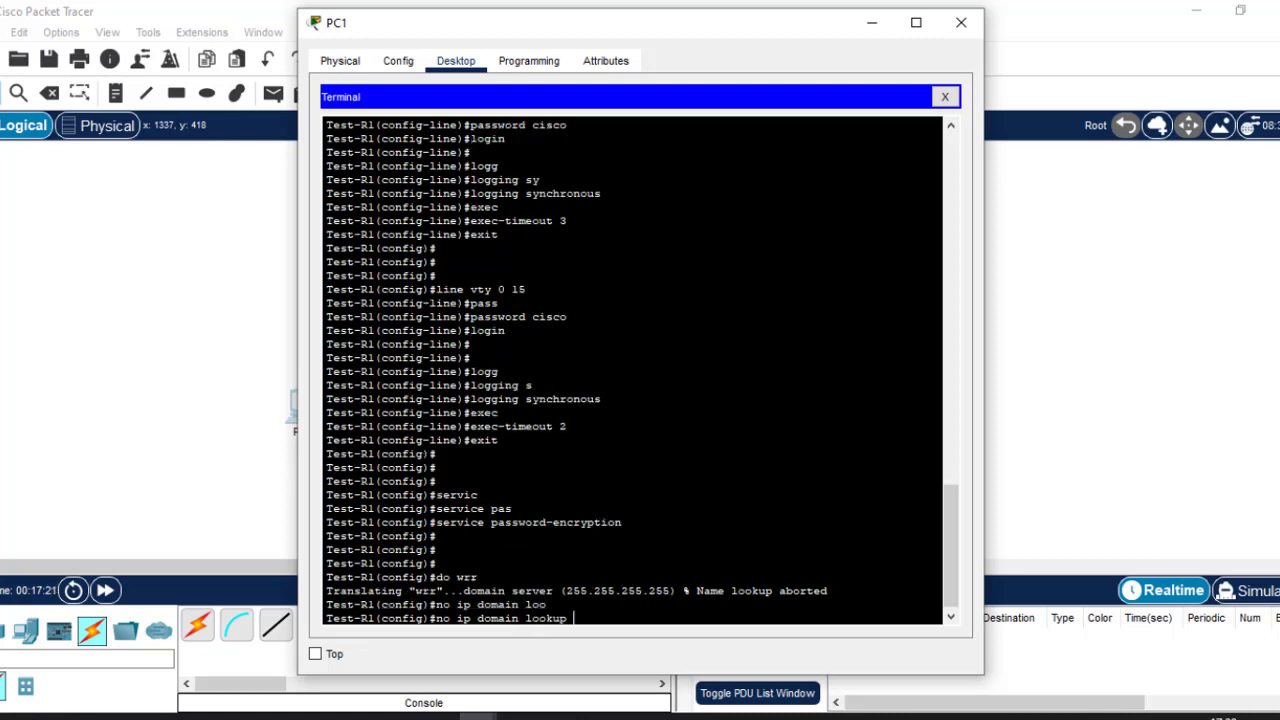
key("Return")
key("Return")
key("Return")
key("Return")
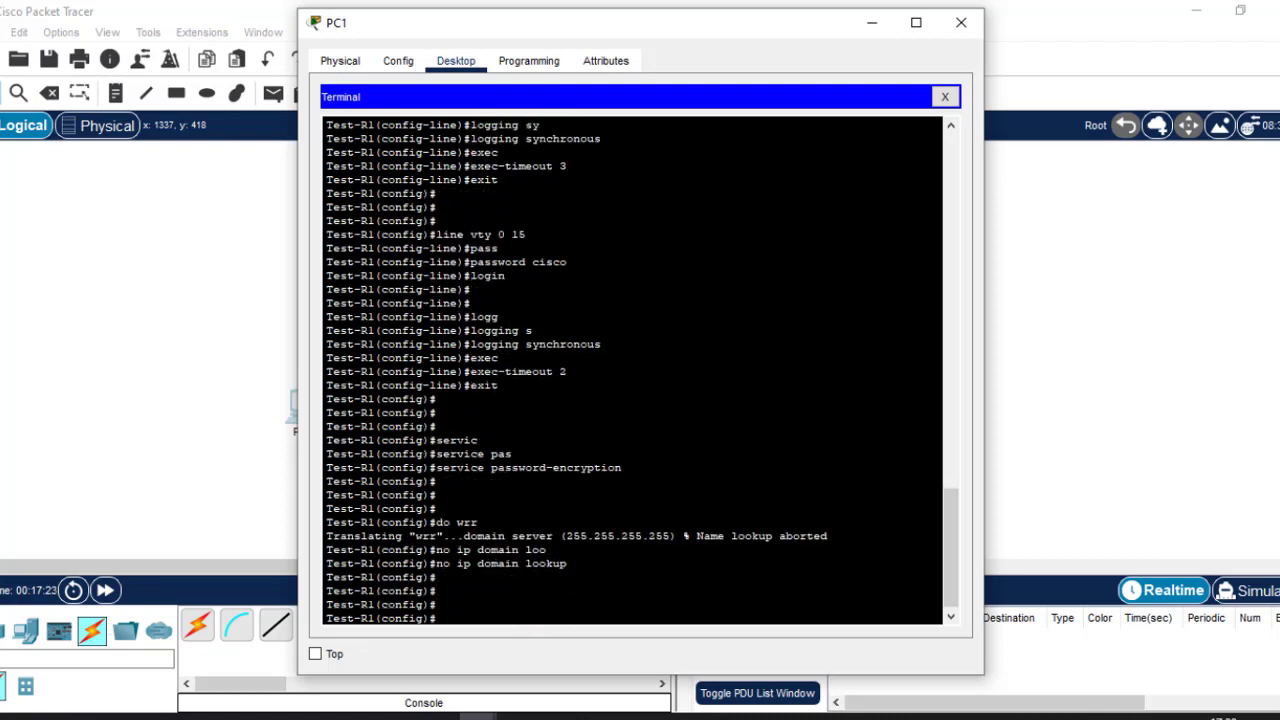
key("Up")
key("Up")
key("Up")
key("Up")
key("Down")
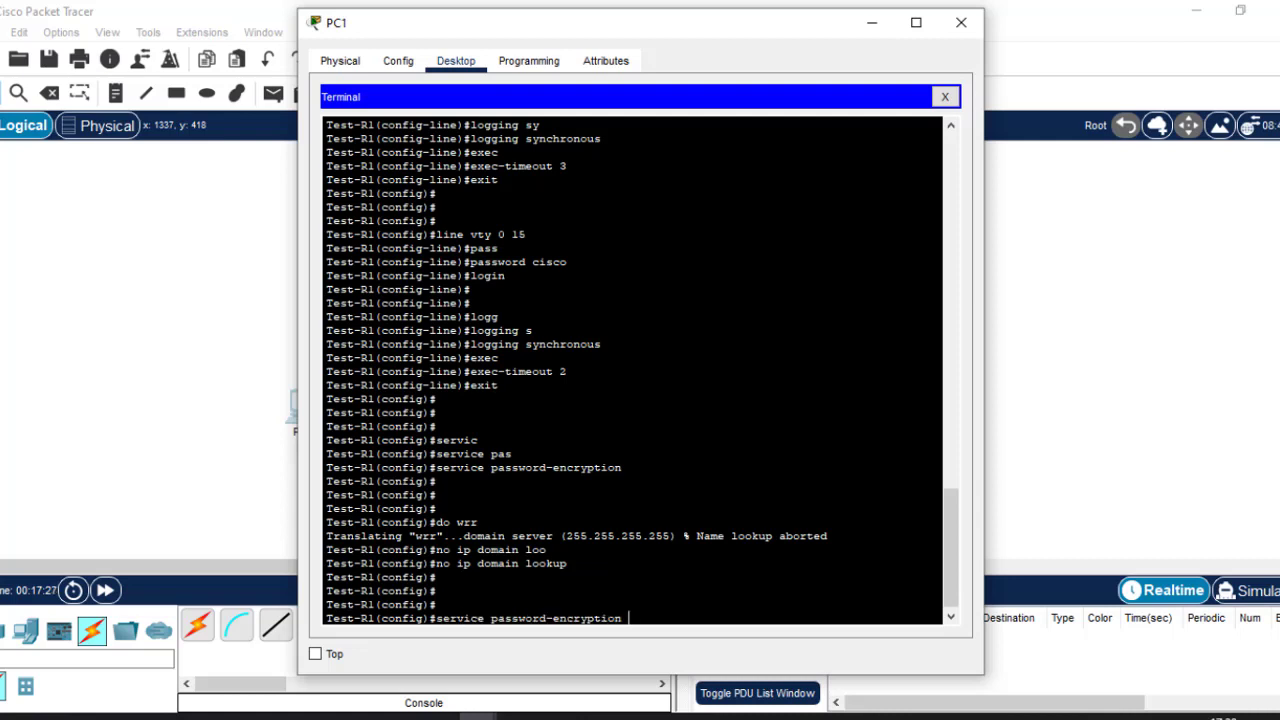
key("Down")
key("Return")
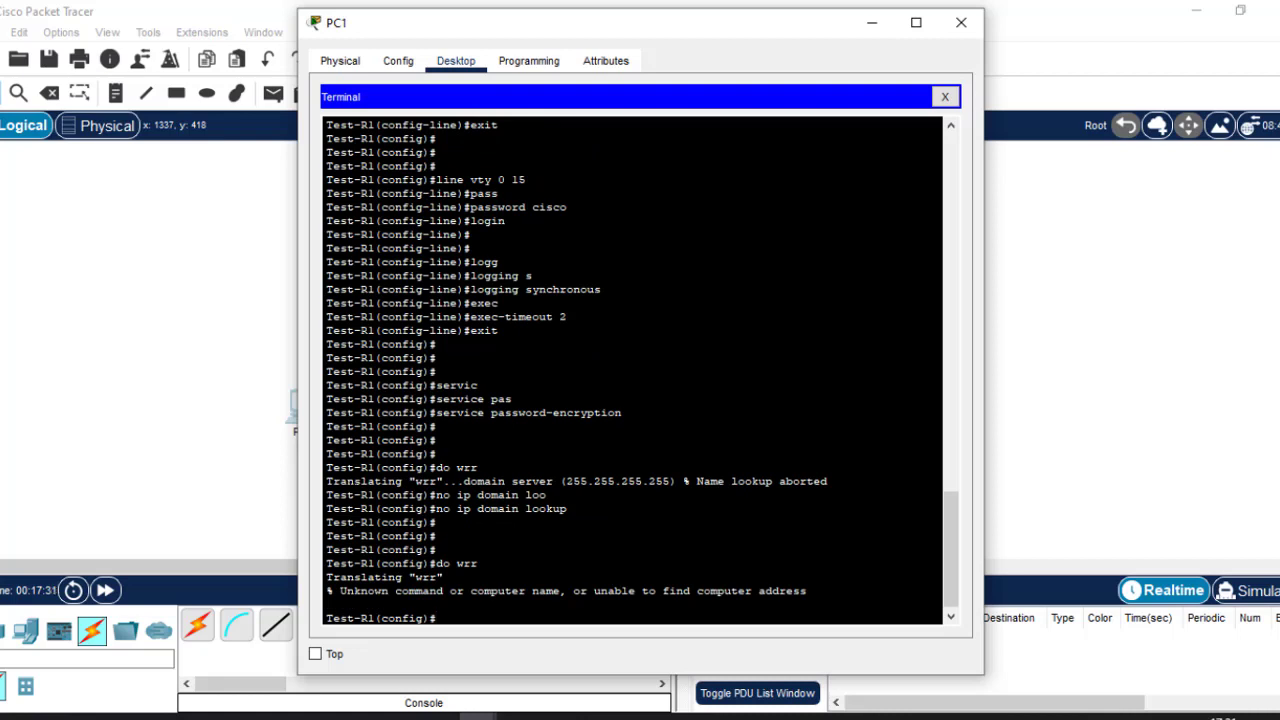
Rerun 'do wrr' to show it now fails instantly, then switch to the PowerPoint slides.
left_click_drag(327, 481, 548, 495)
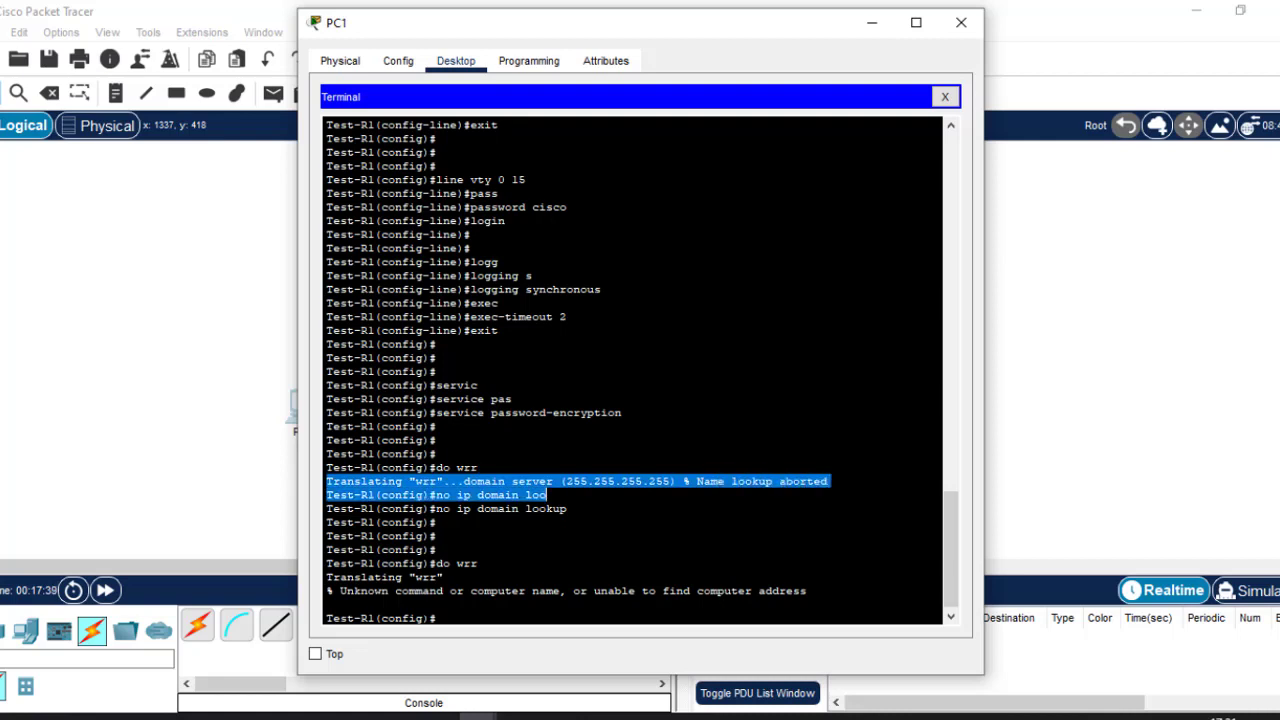
left_click(326, 604)
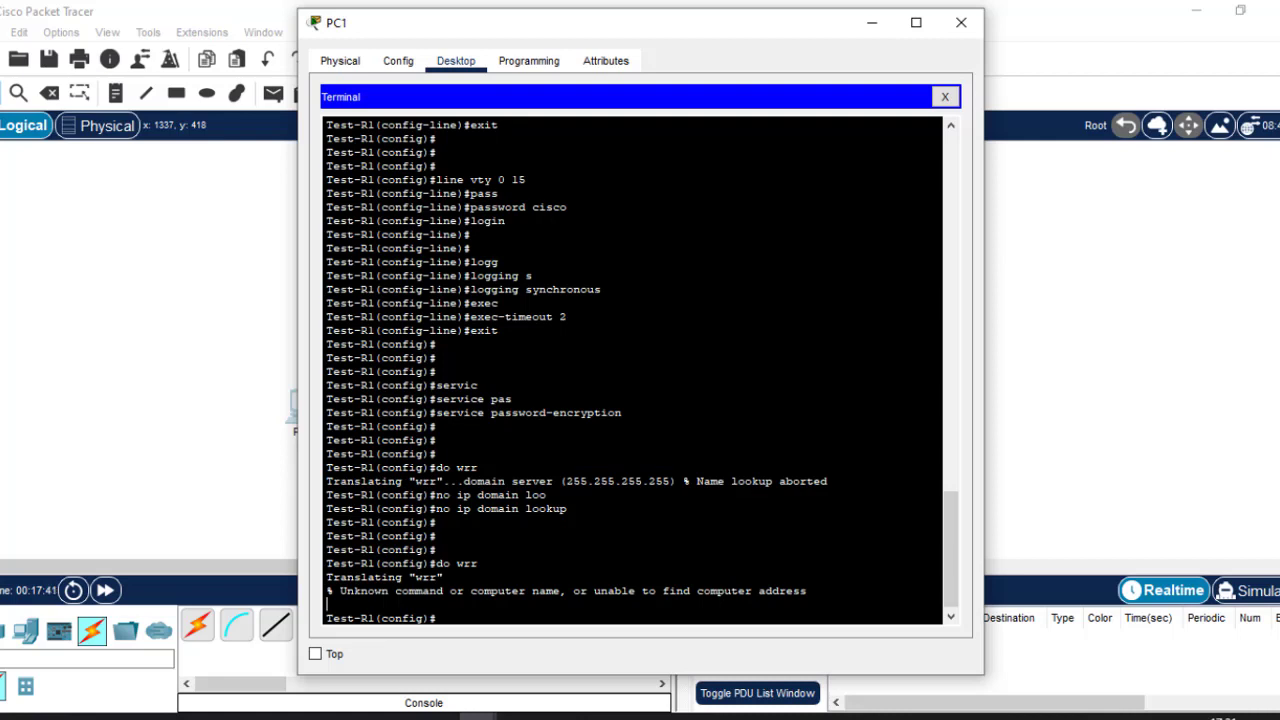
key("Up")
key("Return")
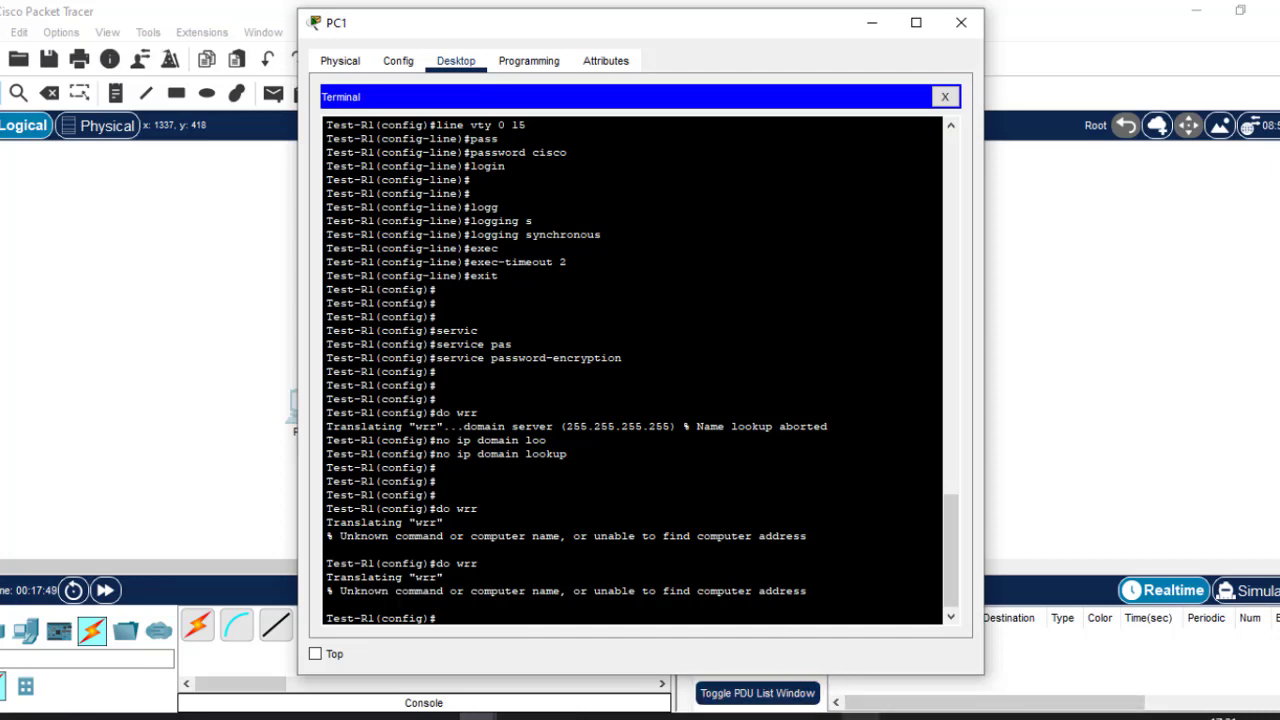
left_click(822, 717)
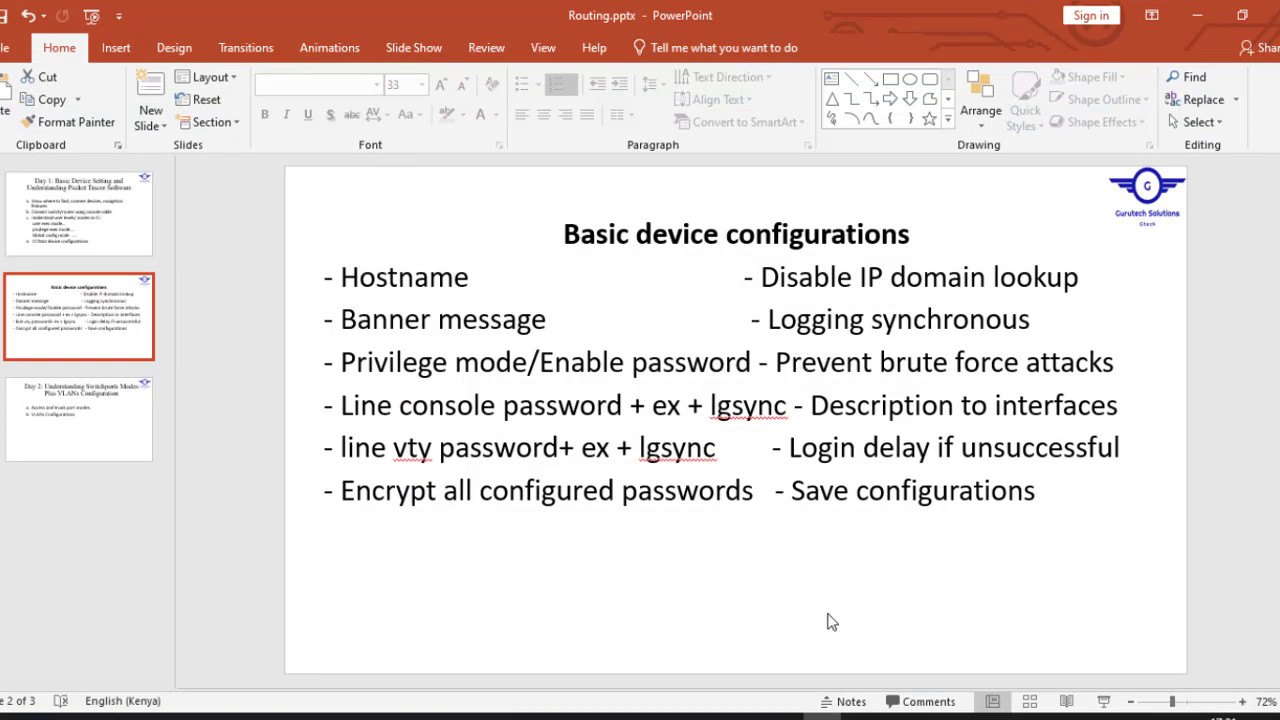
Leave the Basic device configurations slide and return to the PC1 terminal in Packet Tracer.
left_click(475, 717)
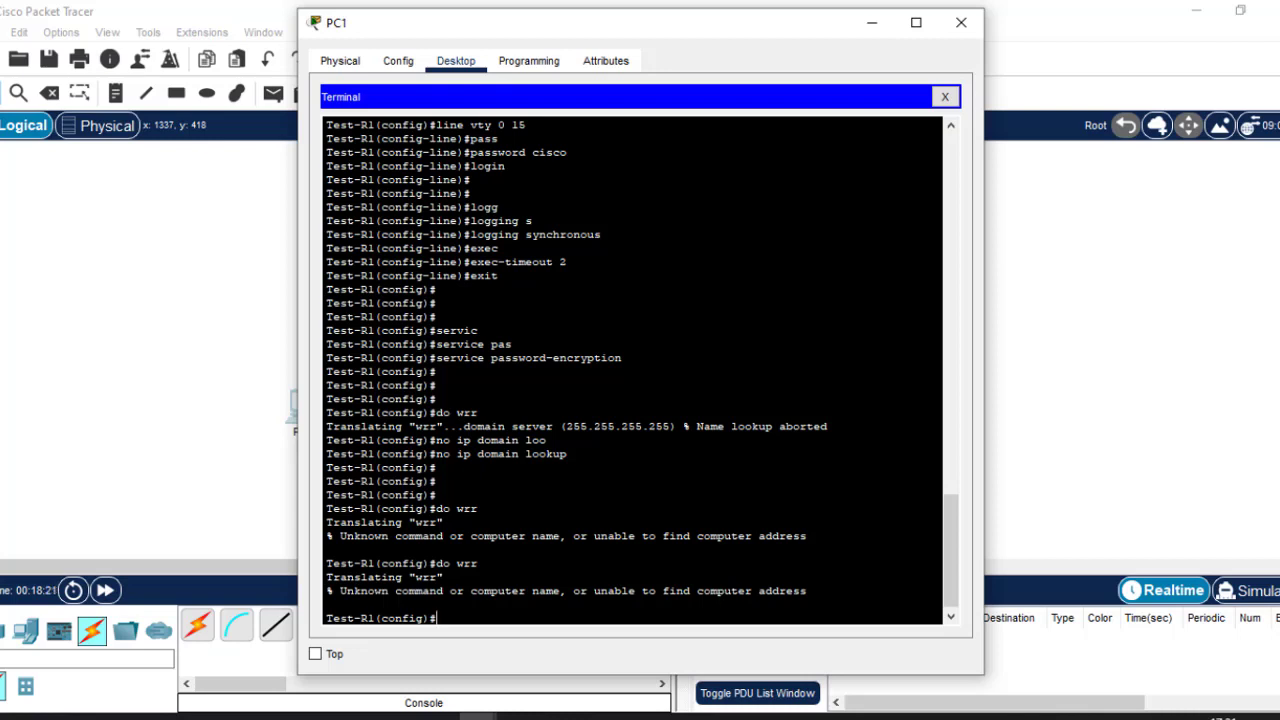
Apply 'login block-for 180 attempts 3 within 60' on Test-R1, then go back to the slides.
key("Return")
key("Return")
key("Return")
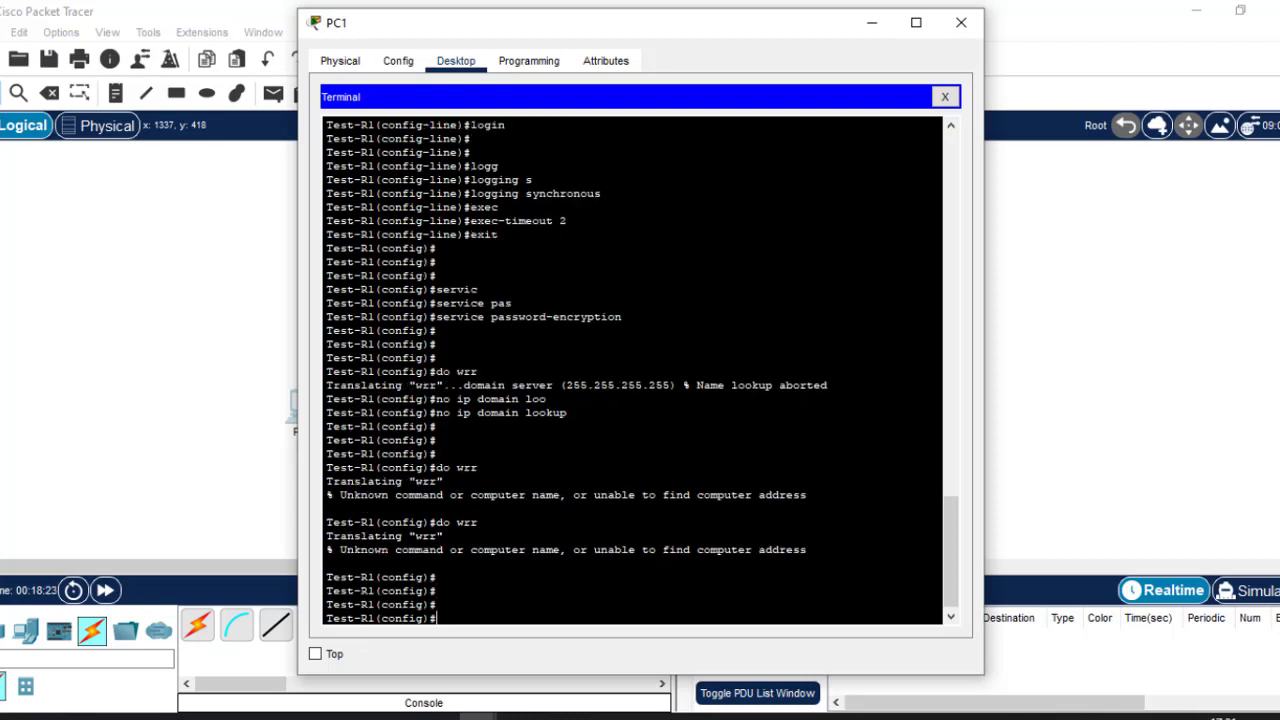
type("login blo")
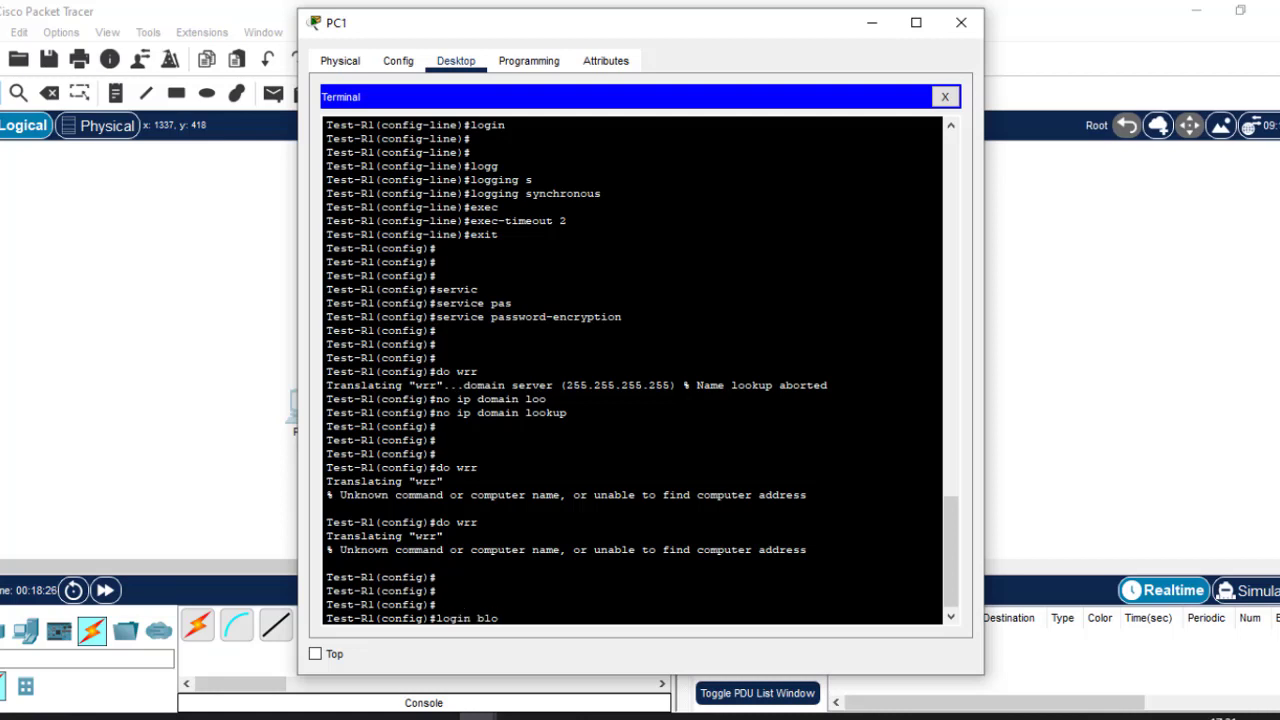
key("Tab")
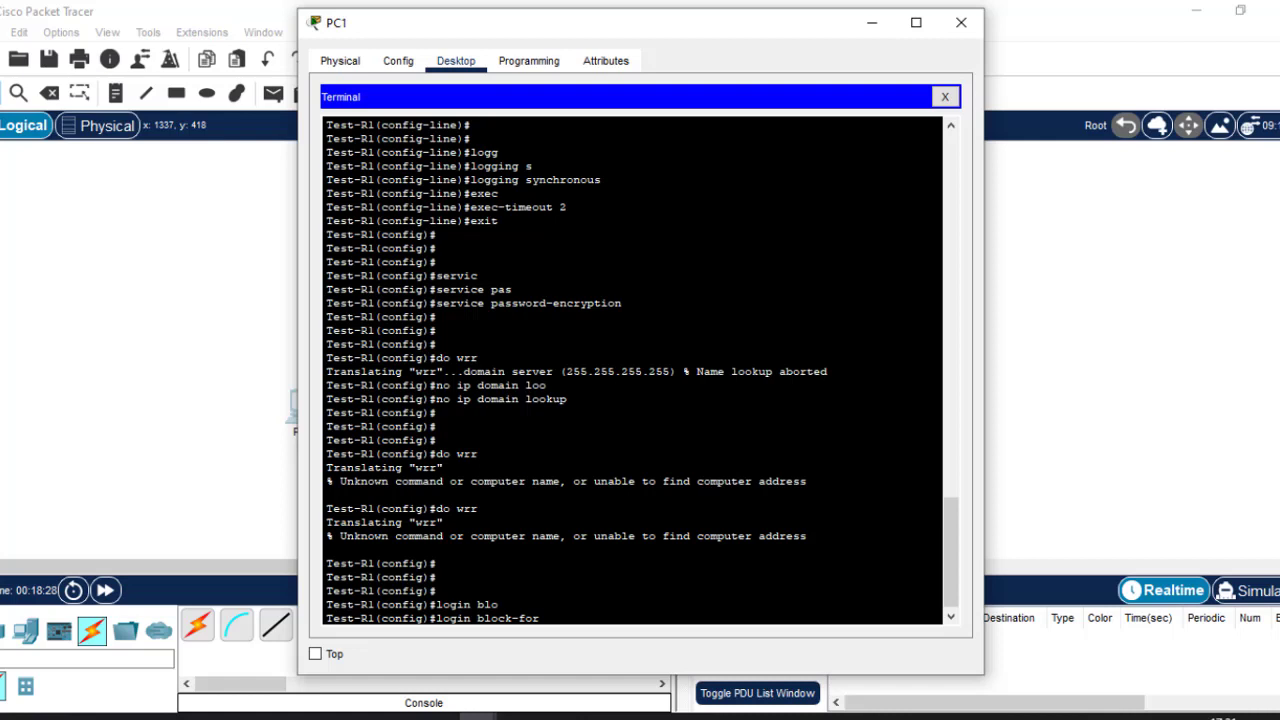
type("180 att")
key("Tab")
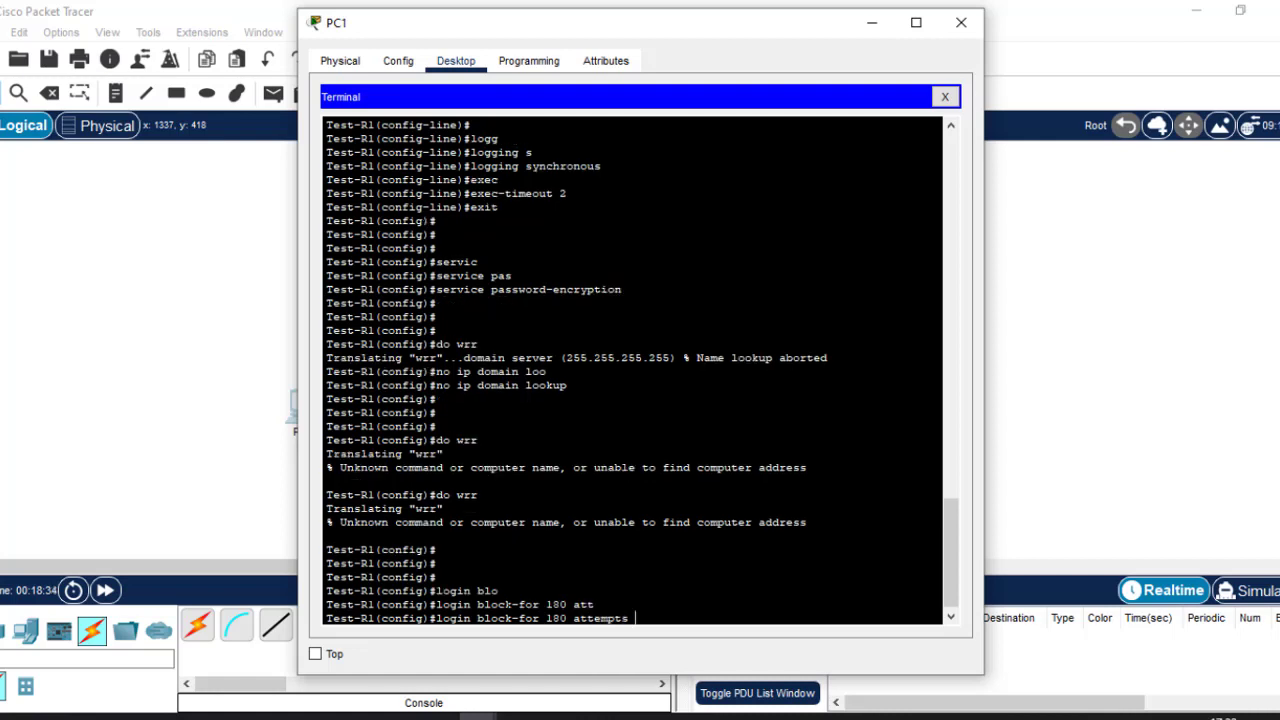
type("3 wit")
key("Tab")
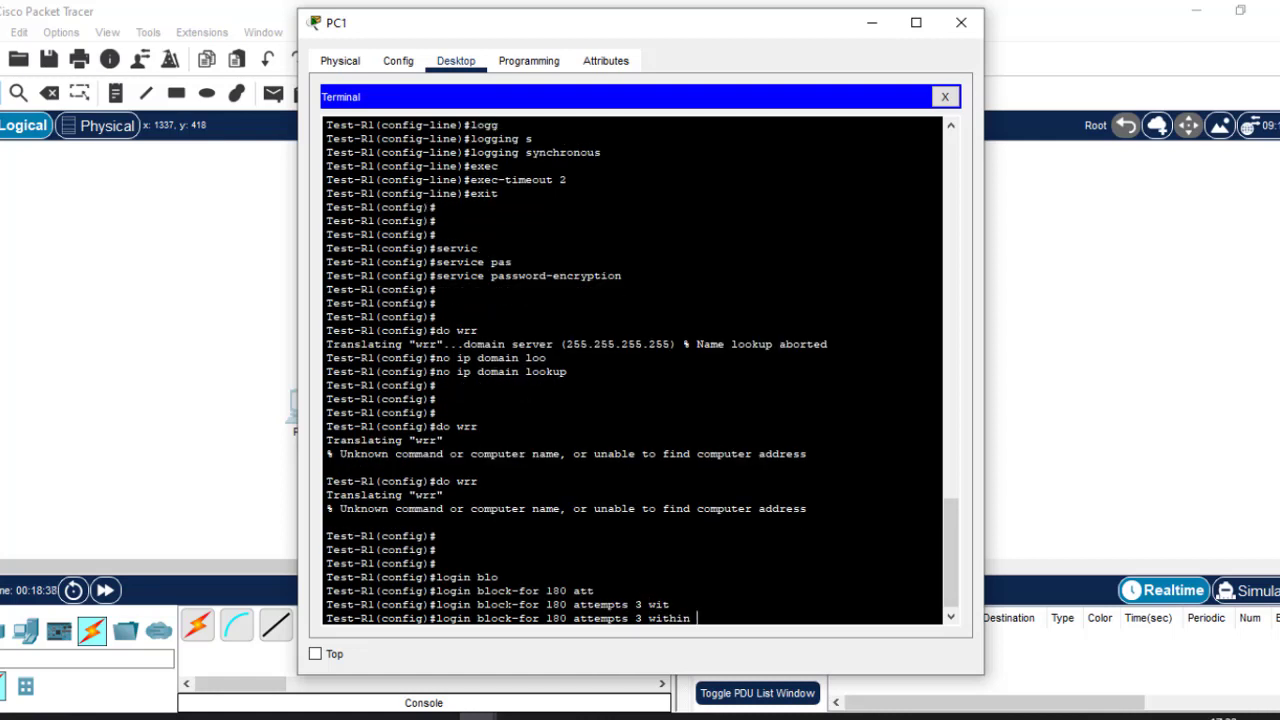
type("60")
left_click_drag(567, 618, 547, 618)
key("Return")
key("Return")
key("Return")
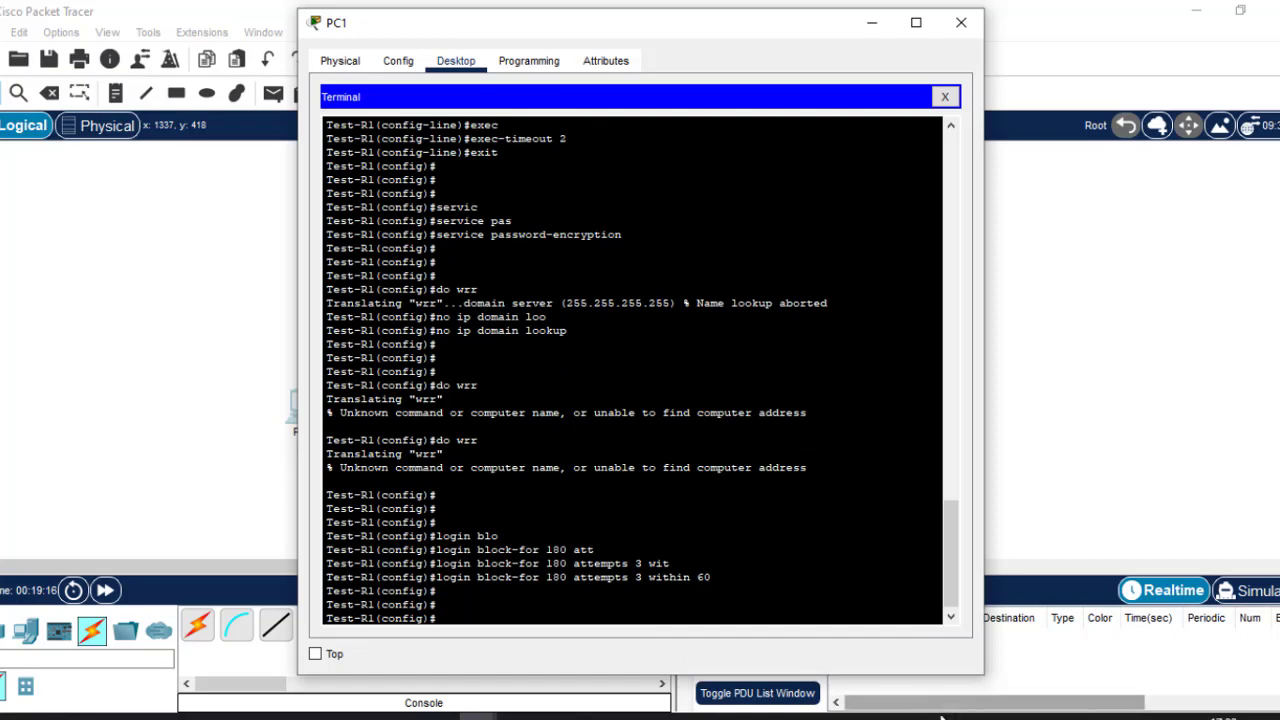
left_click(822, 716)
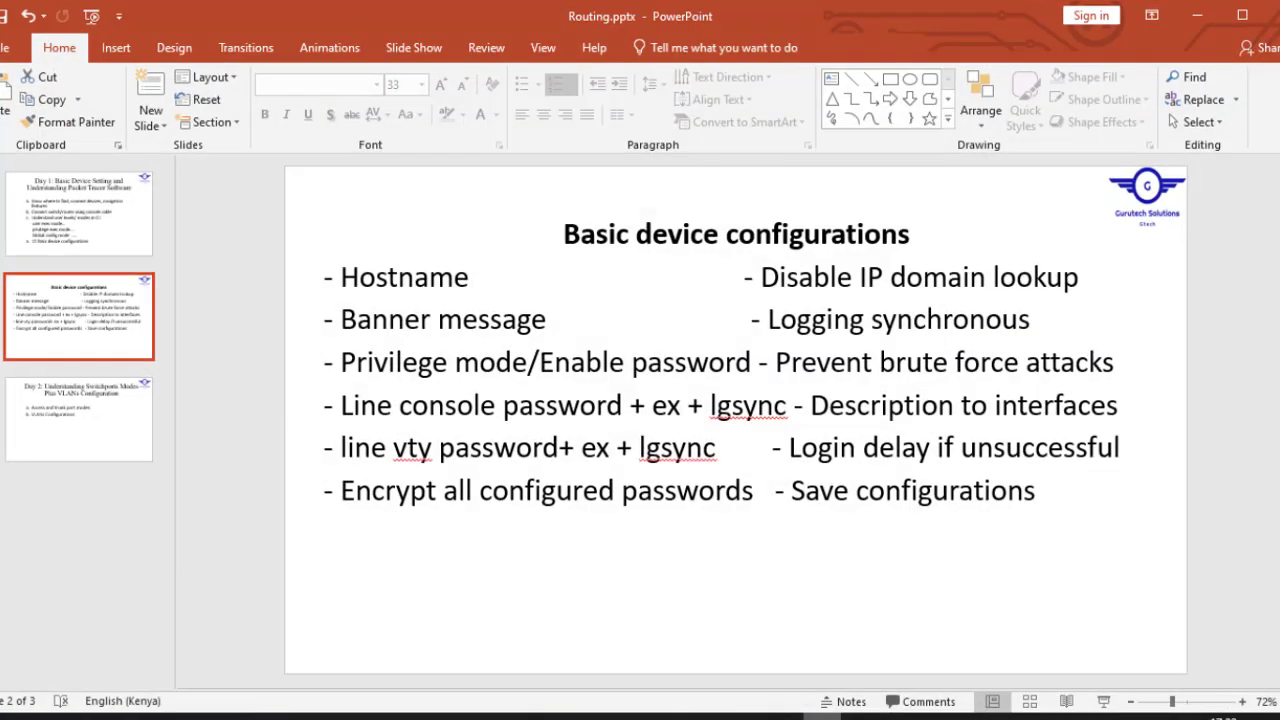
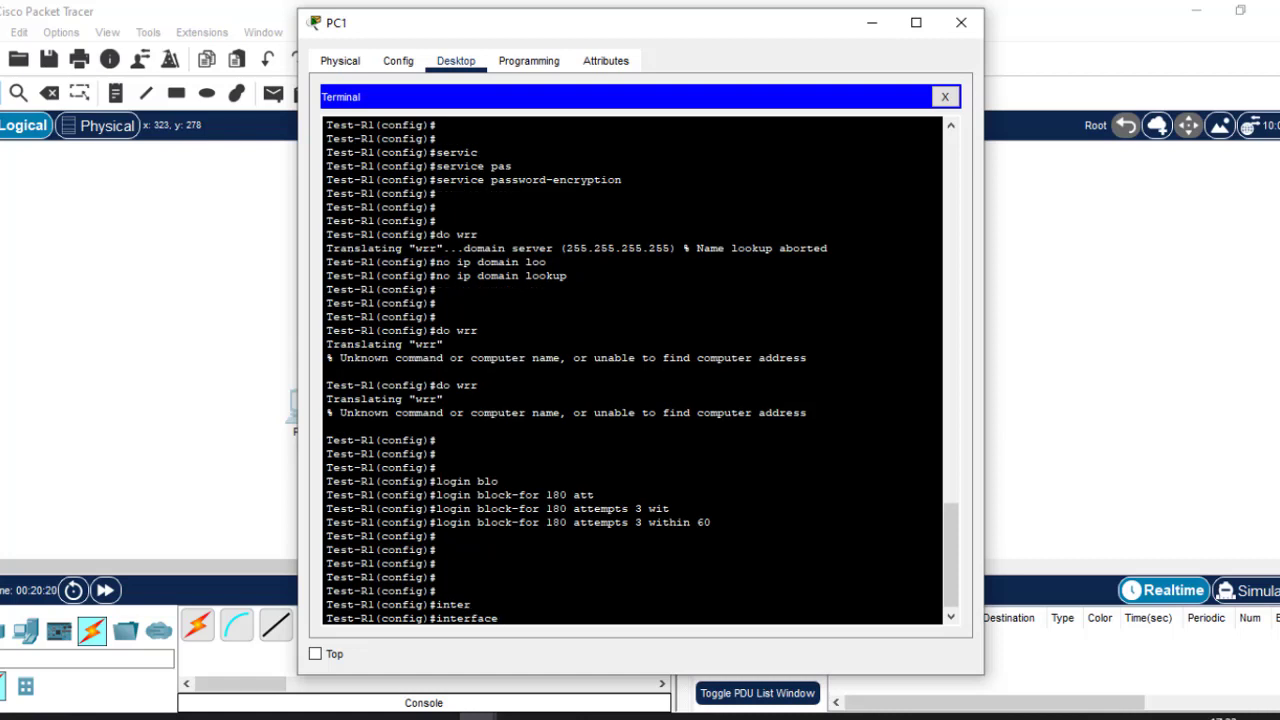
Describe GigabitEthernet 0/0 as 'This interface connects to HR dept switch.'.
type("gig")
key("Tab")
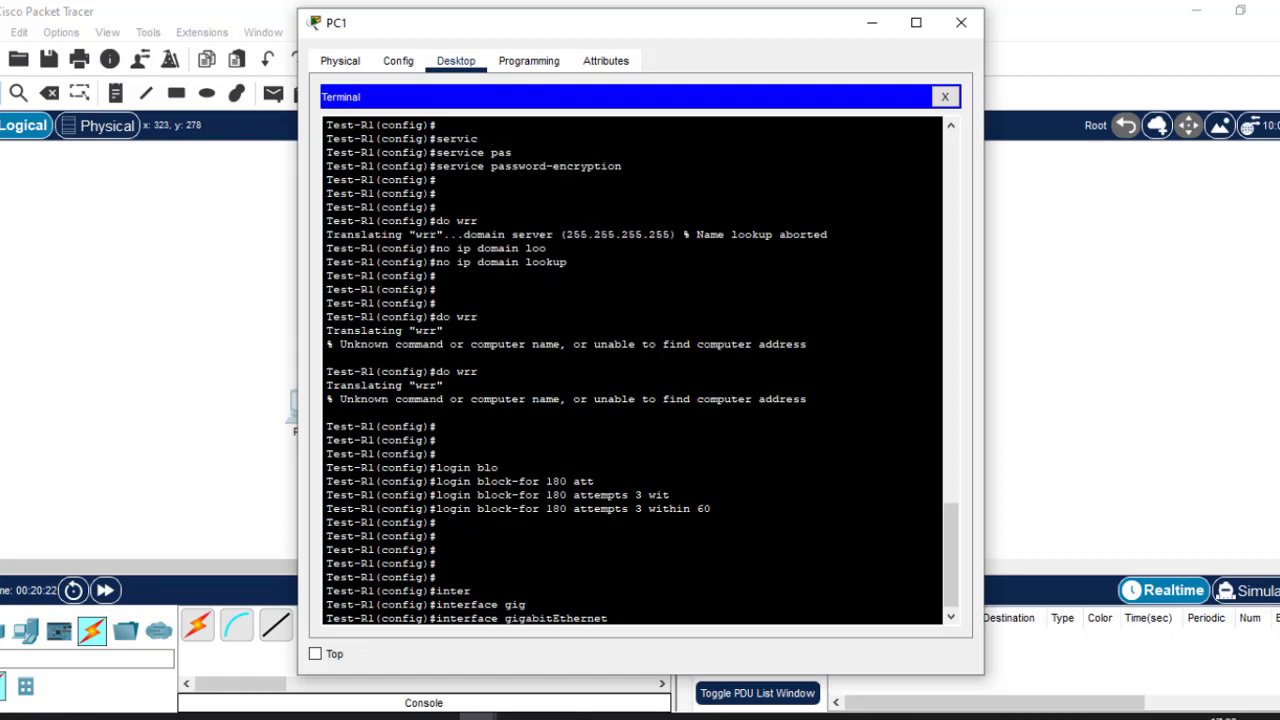
type("0/0")
key("Return")
type("desc")
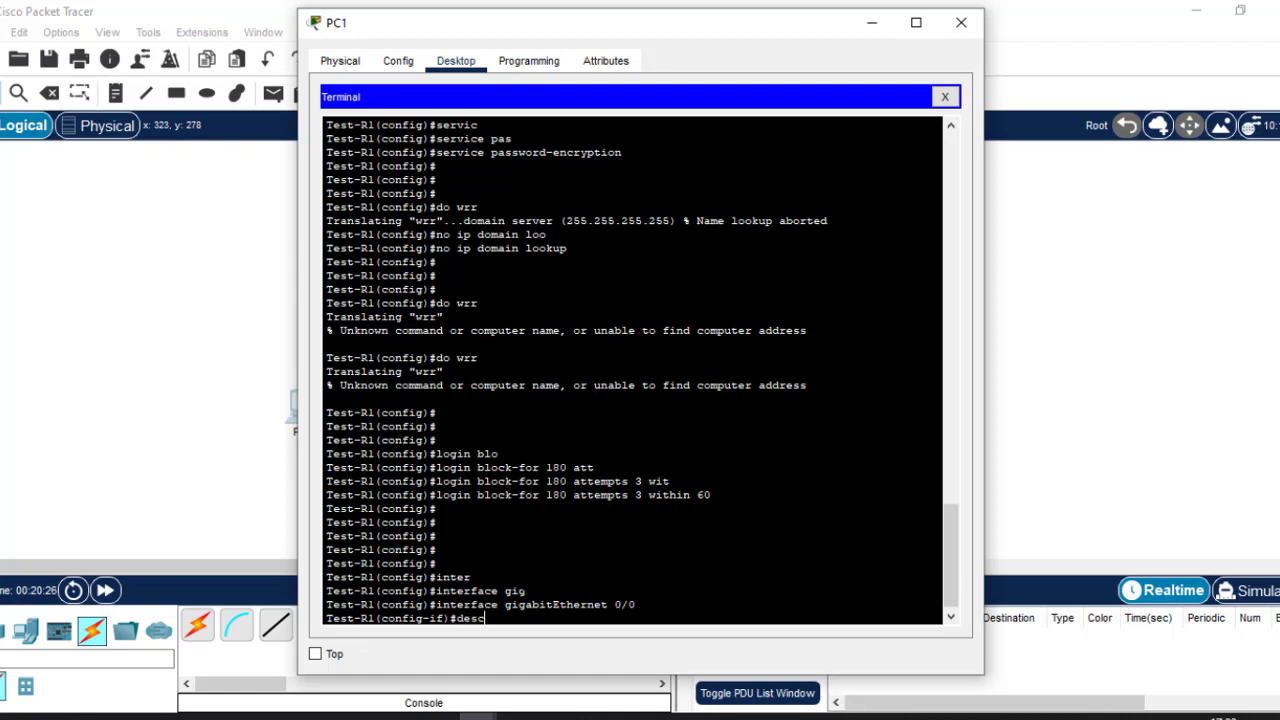
key("Tab")
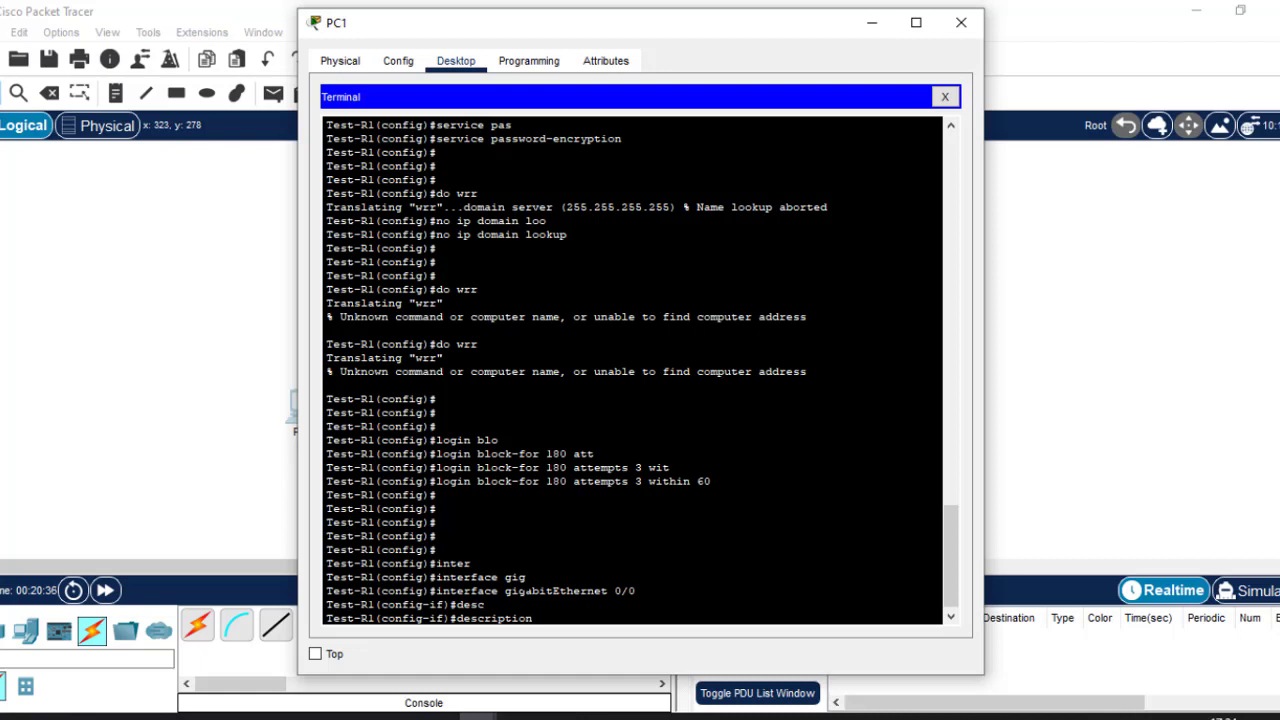
type("This interface connects to")
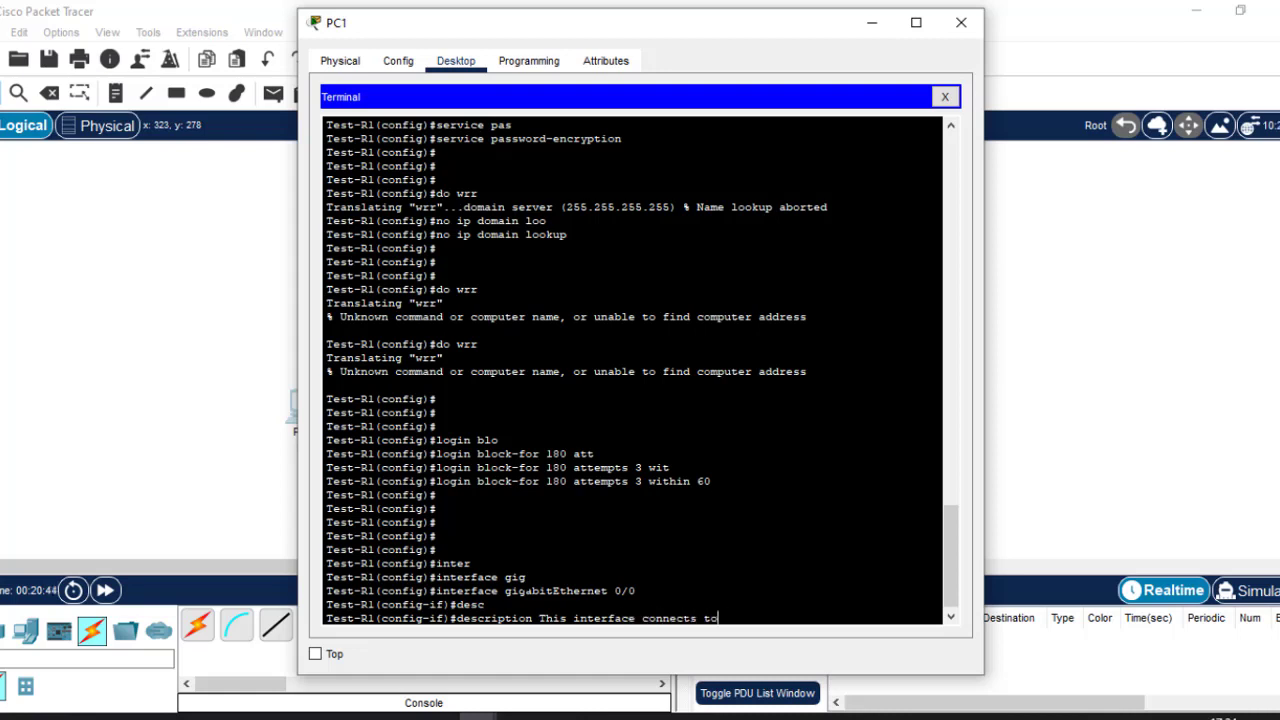
type(" HR dept switch.")
key("Return")
key("Return")
key("Return")
key("Return")
key("Return")
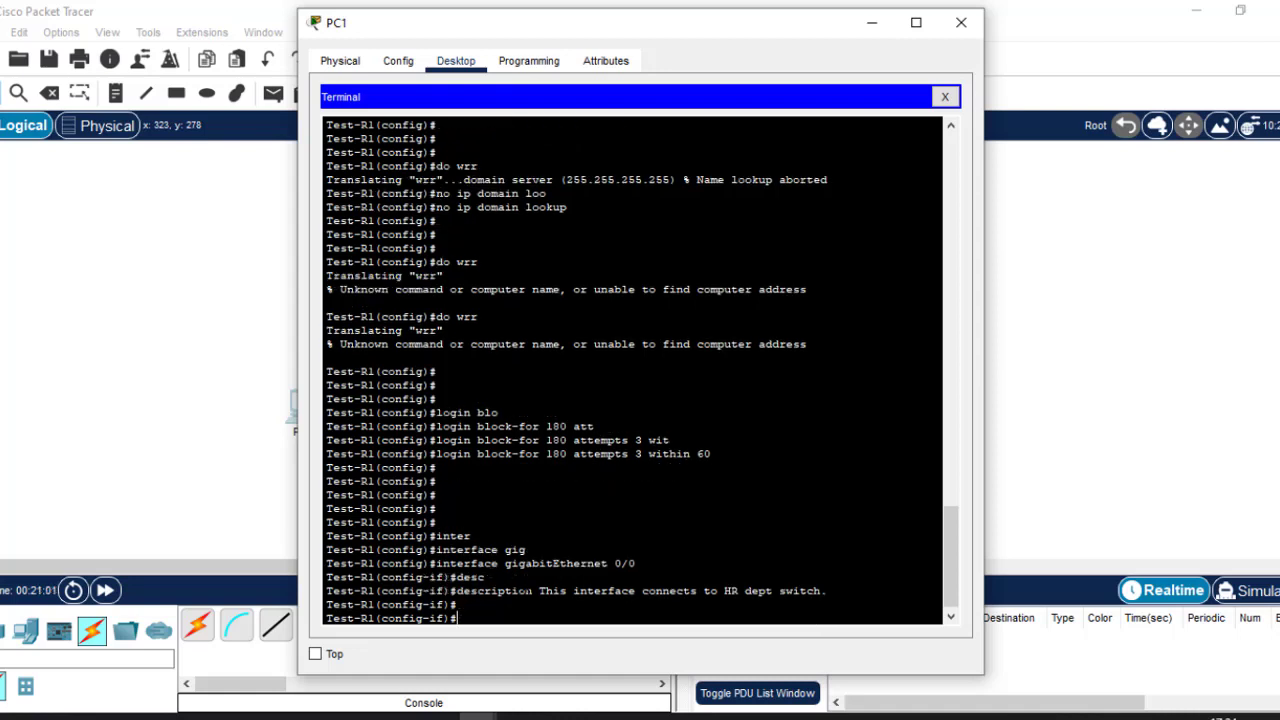
Describe GigabitEthernet 0/1 as connecting to the ICT dept switch by editing the recalled HR description.
key("Up")
key("Up")
key("Up")
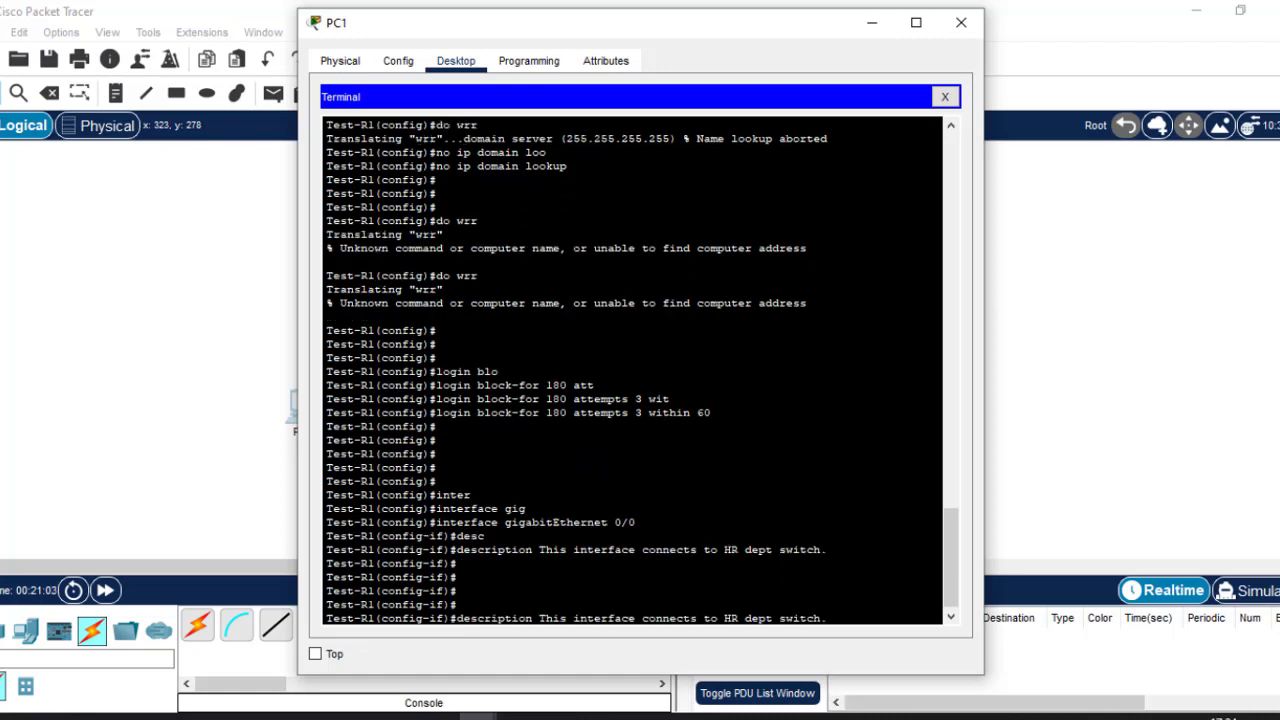
key("Down")
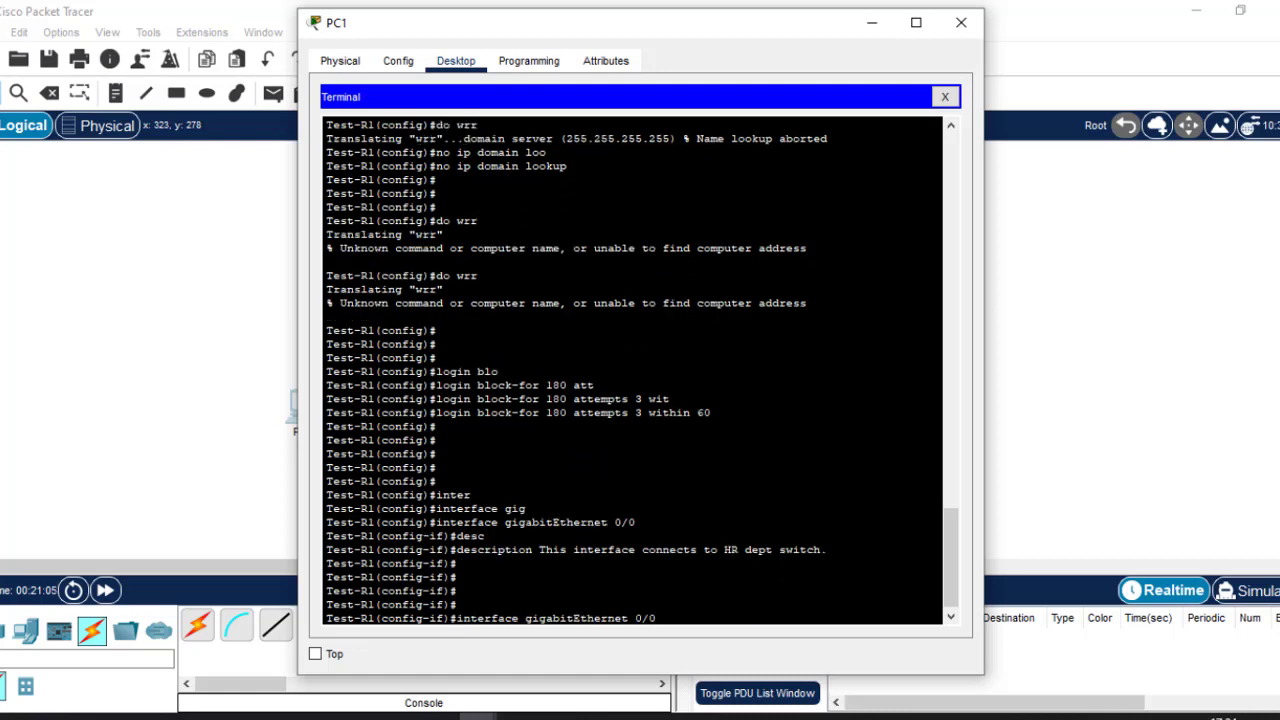
key("BackSpace")
type("1")
key("Return")
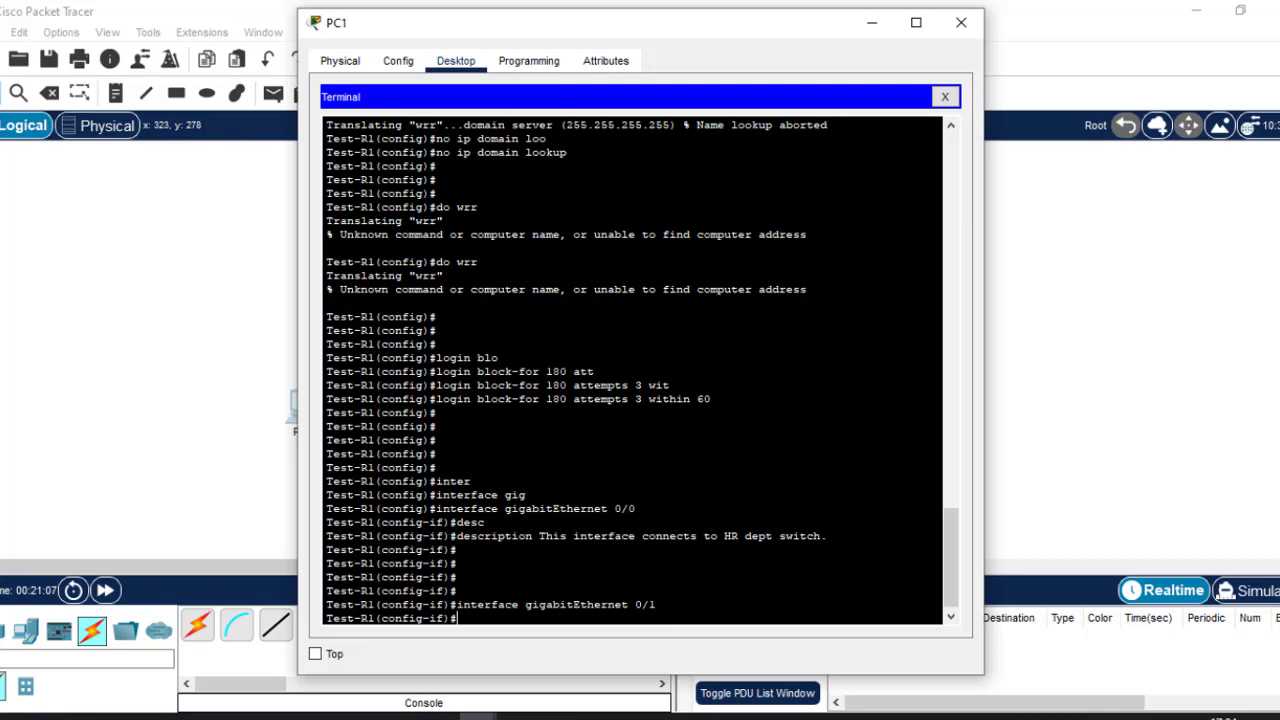
key("Up")
key("Up")
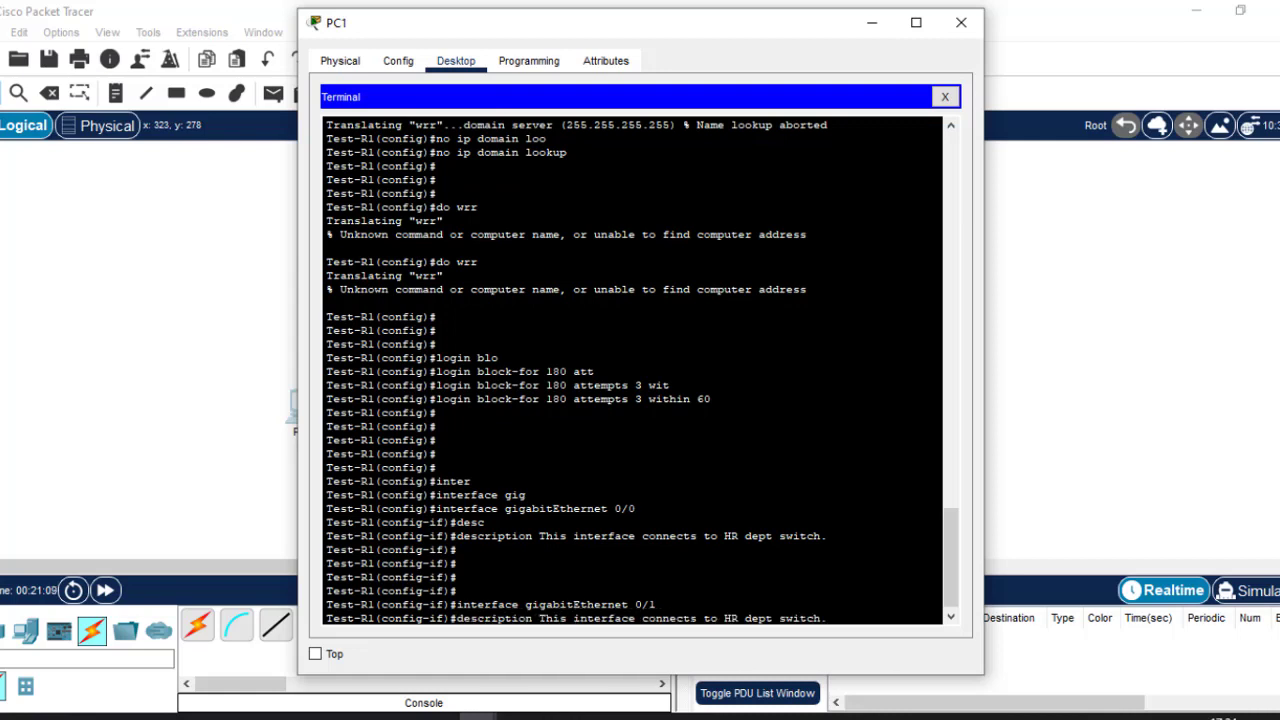
key("Left")
key("Left")
key("Left")
key("Left")
key("Left")
key("Left")
key("Left")
key("Left")
key("Left")
key("Left")
key("Left")
key("Left")
key("Left")
key("BackSpace")
key("BackSpace")
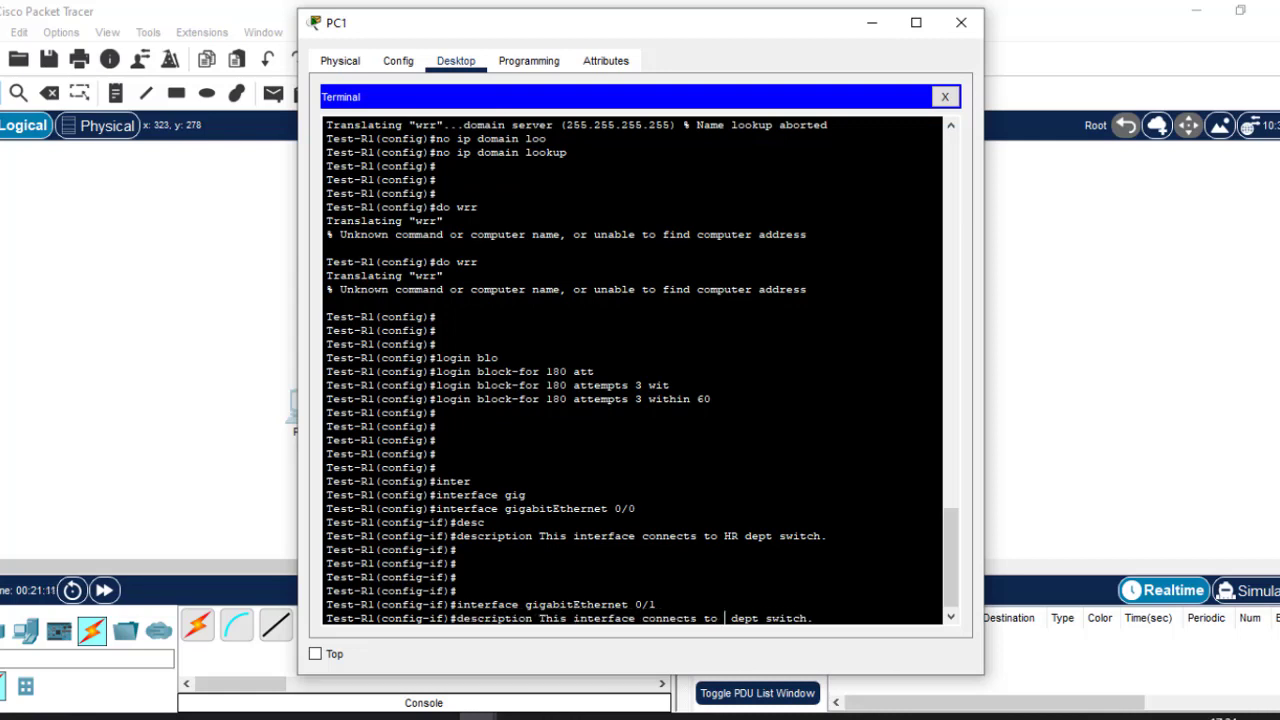
type("ICT")
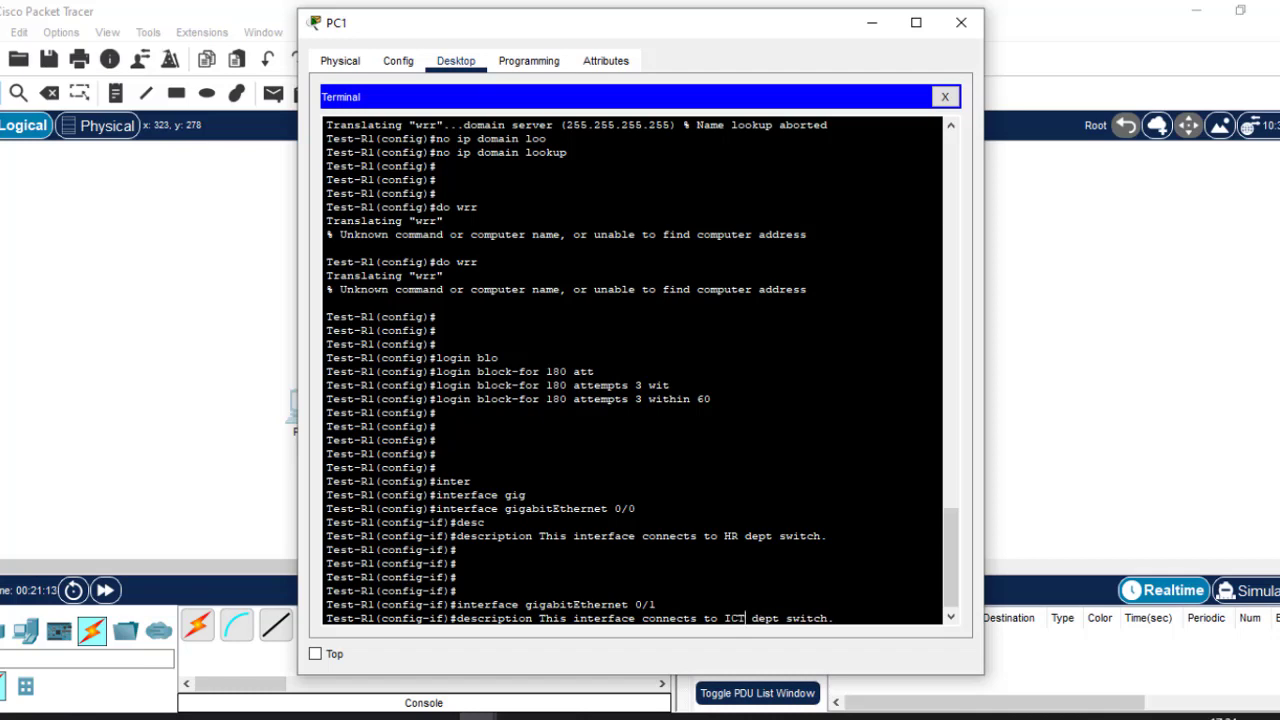
key("Return")
key("Return")
key("Return")
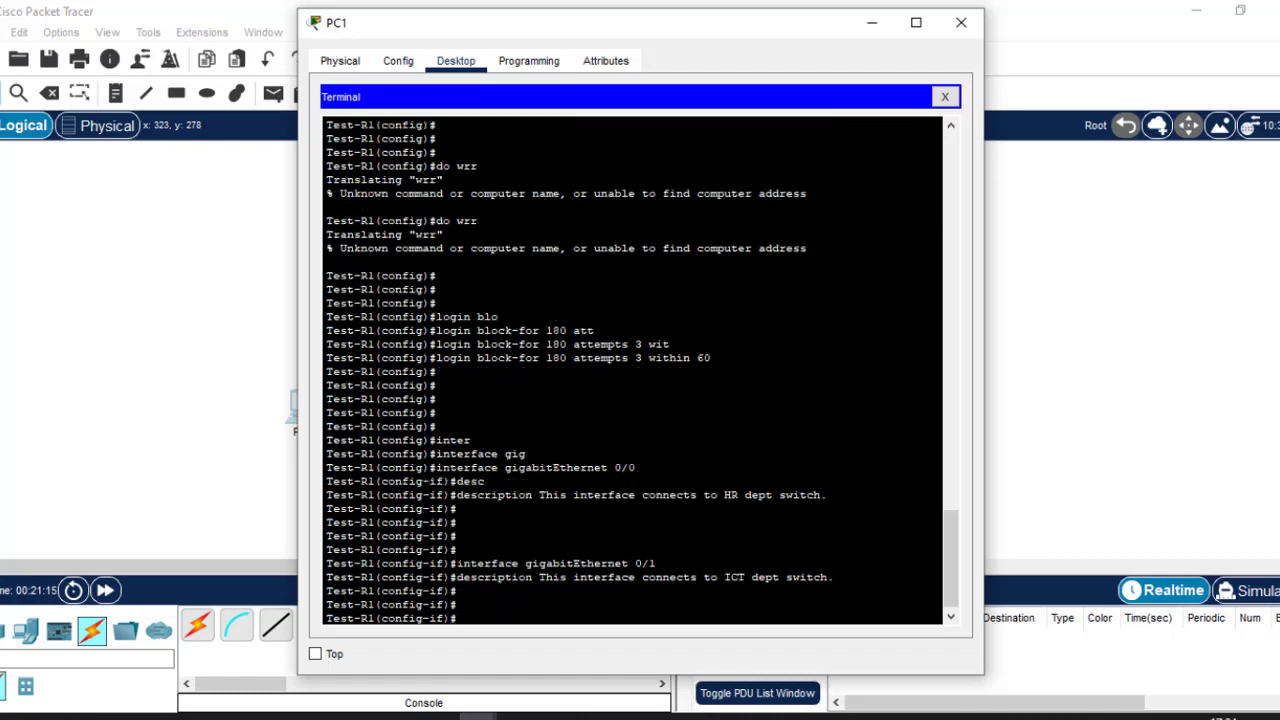
left_click(822, 717)
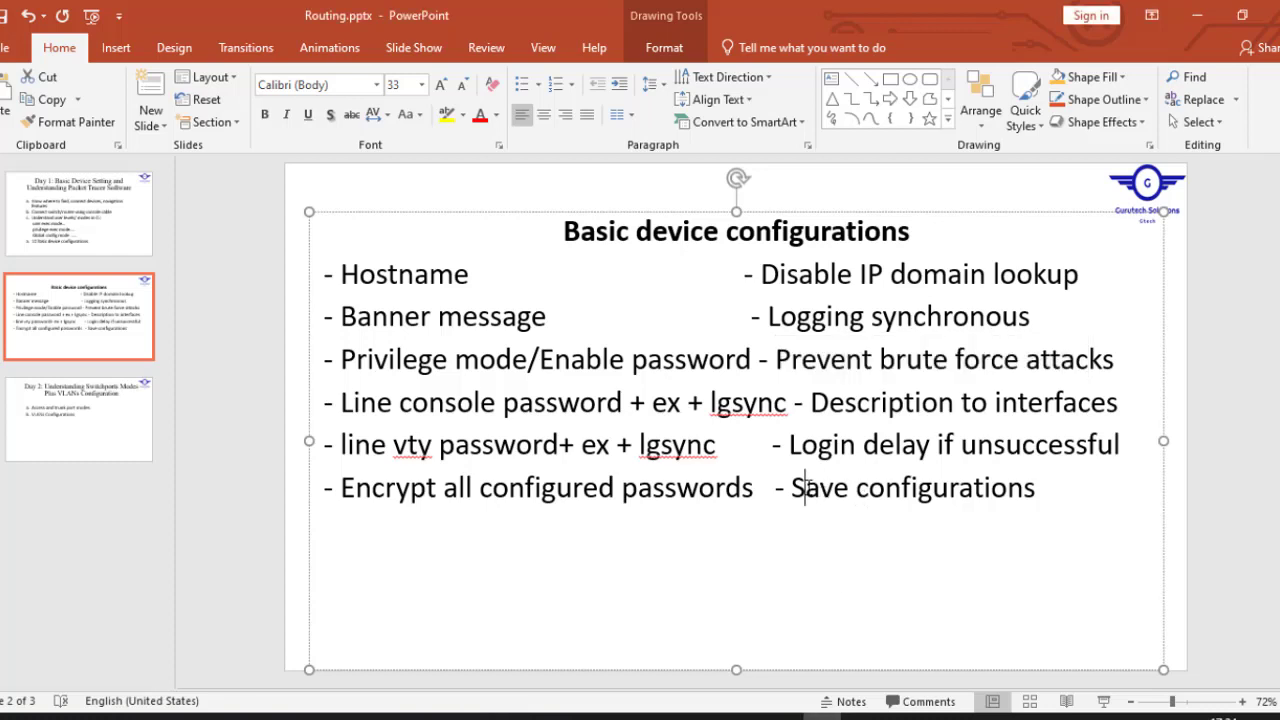
left_click_drag(805, 487, 1050, 490)
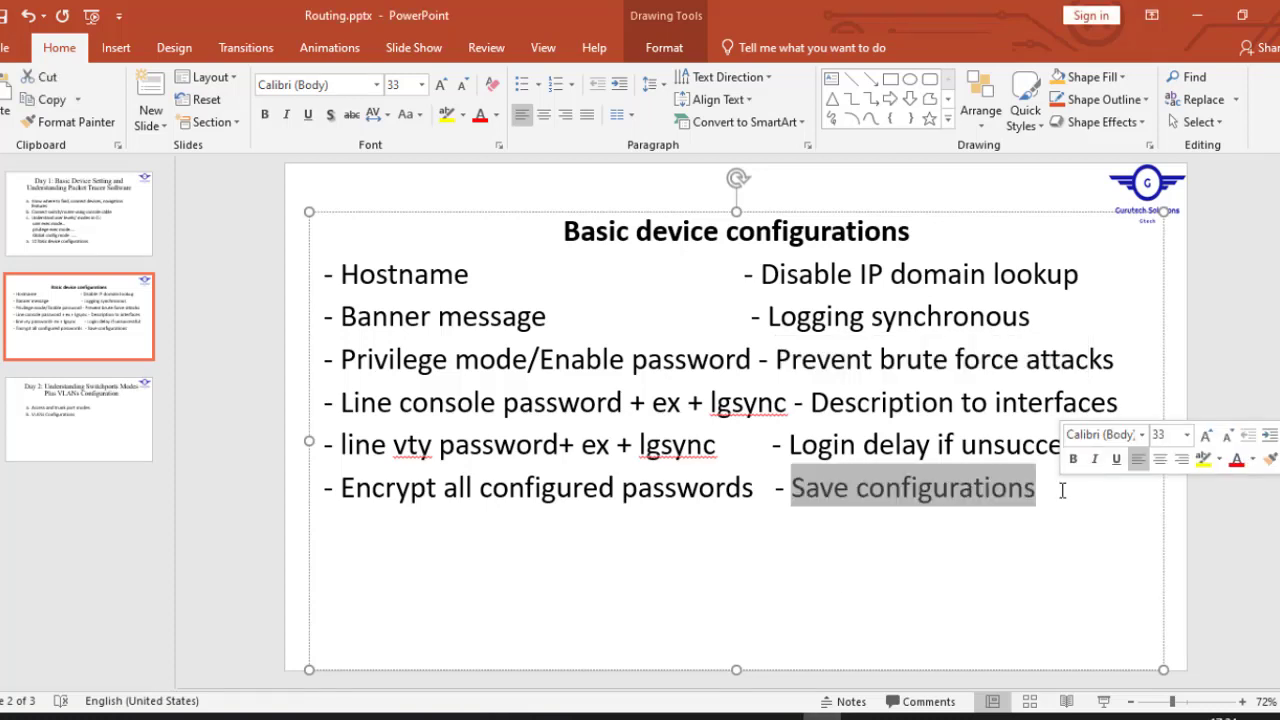
mouse_move(480, 716)
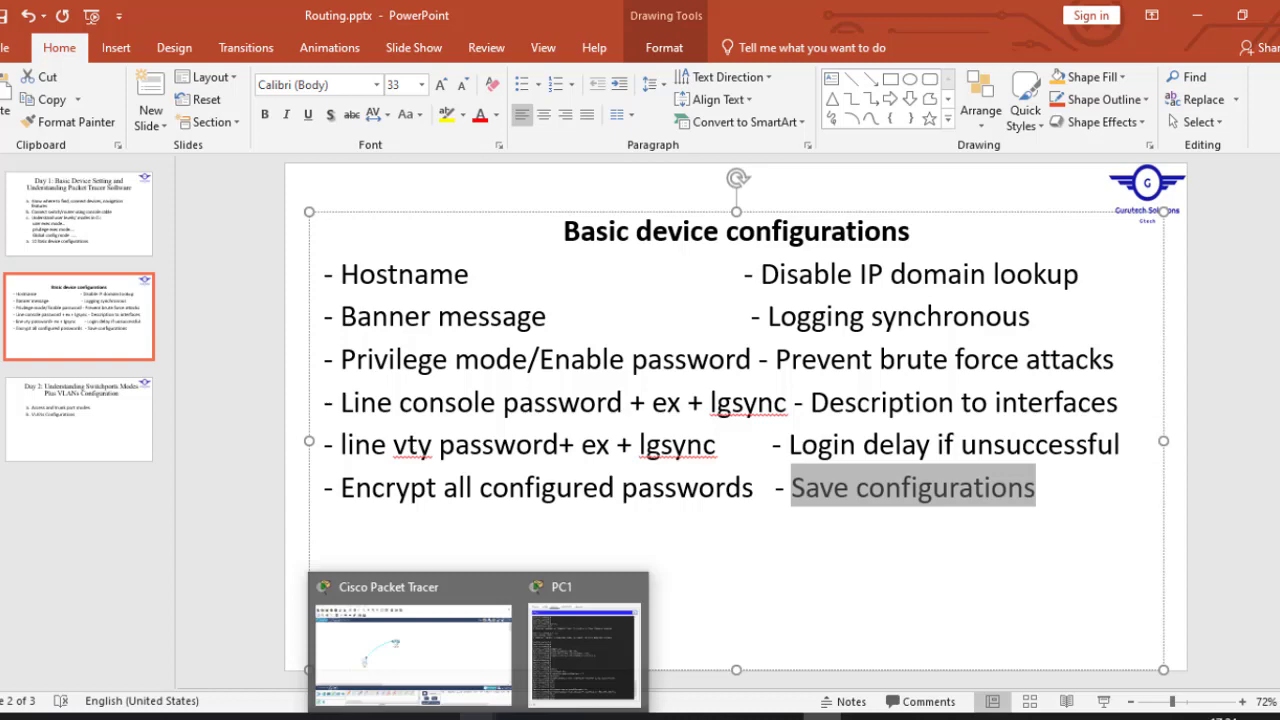
left_click(427, 643)
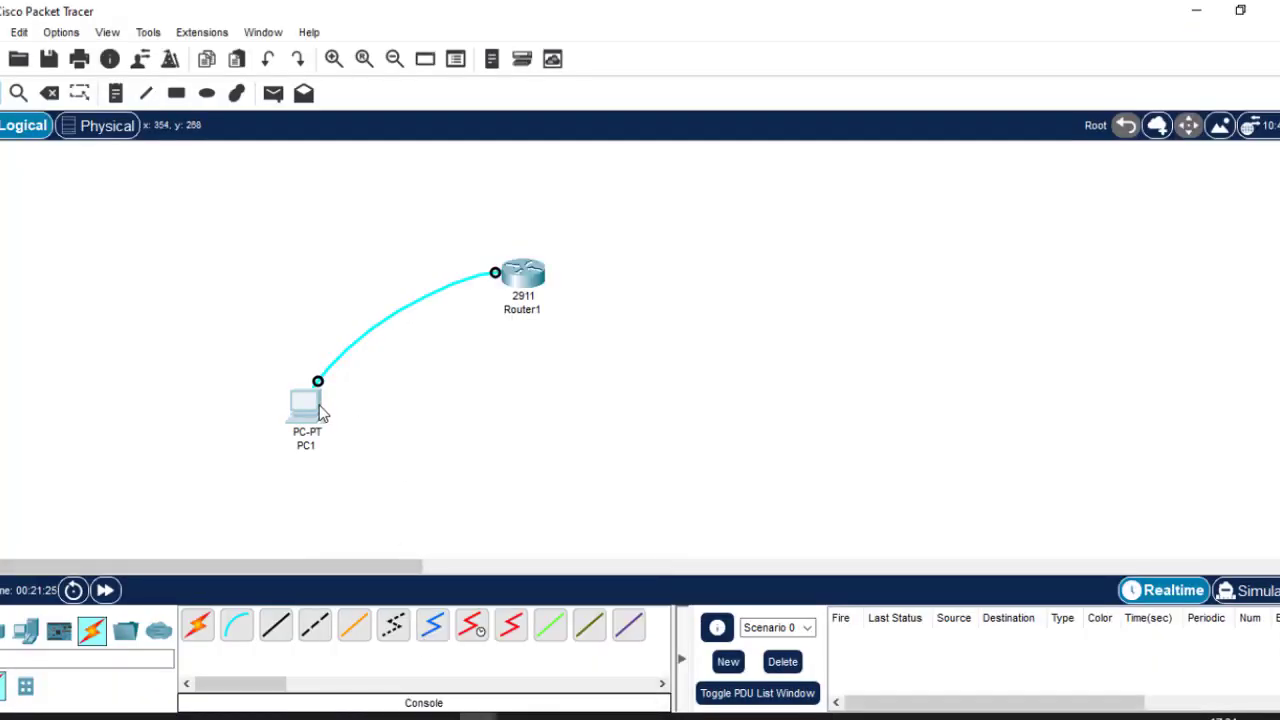
left_click(321, 413)
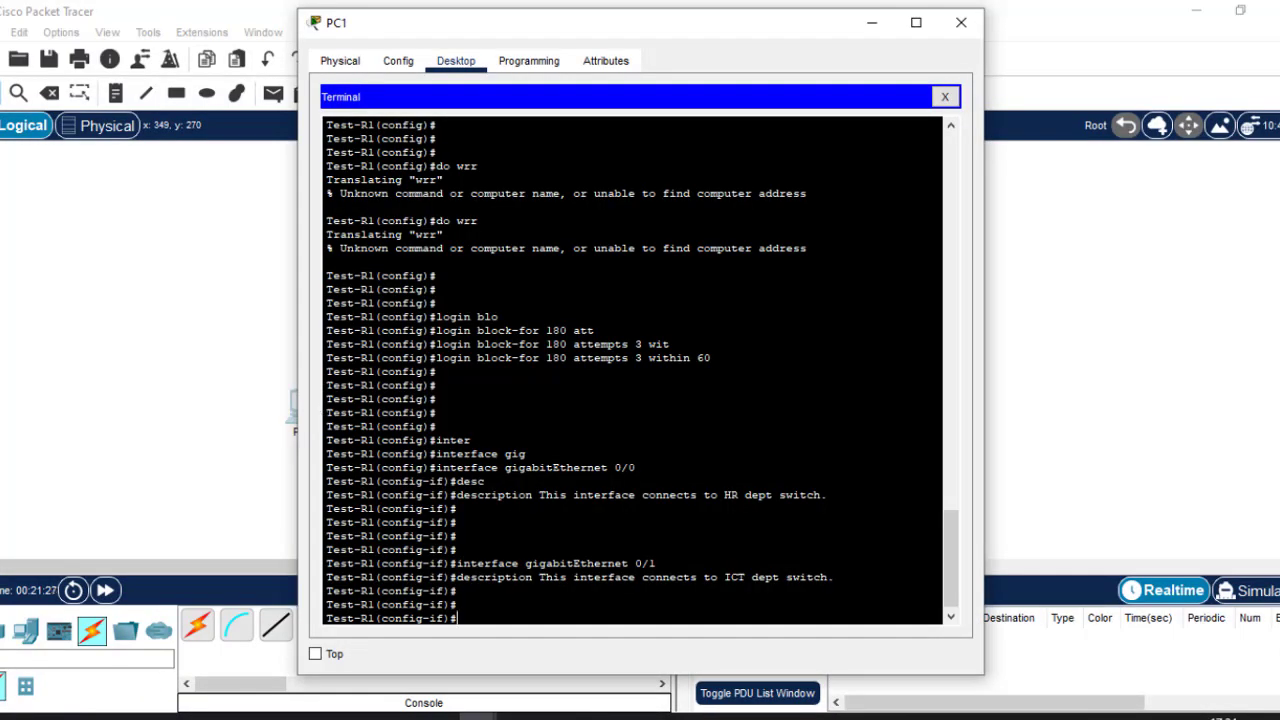
Exit interface mode and save the running configuration with 'do wr'.
type("exit")
key("Return")
key("Return")
key("Return")
key("Return")
key("Return")
type("do")
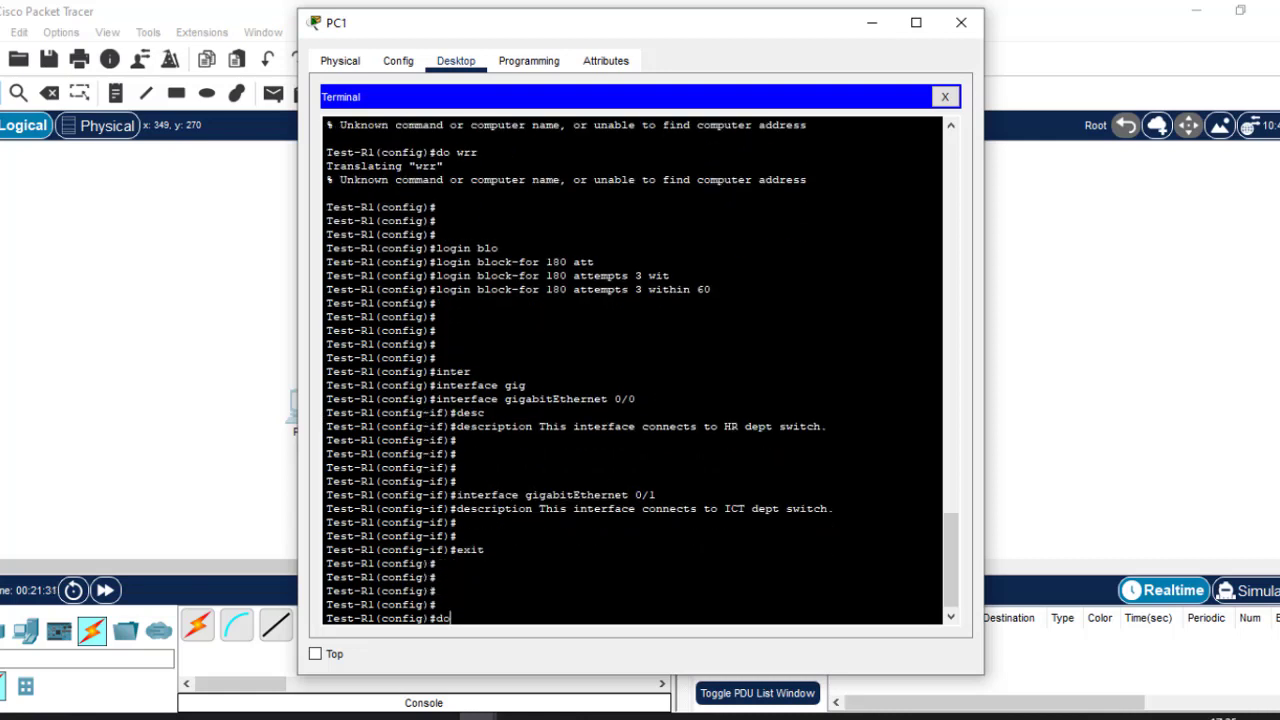
type(" w")
key("Return")
key("Return")
key("Return")
key("Return")
key("Return")
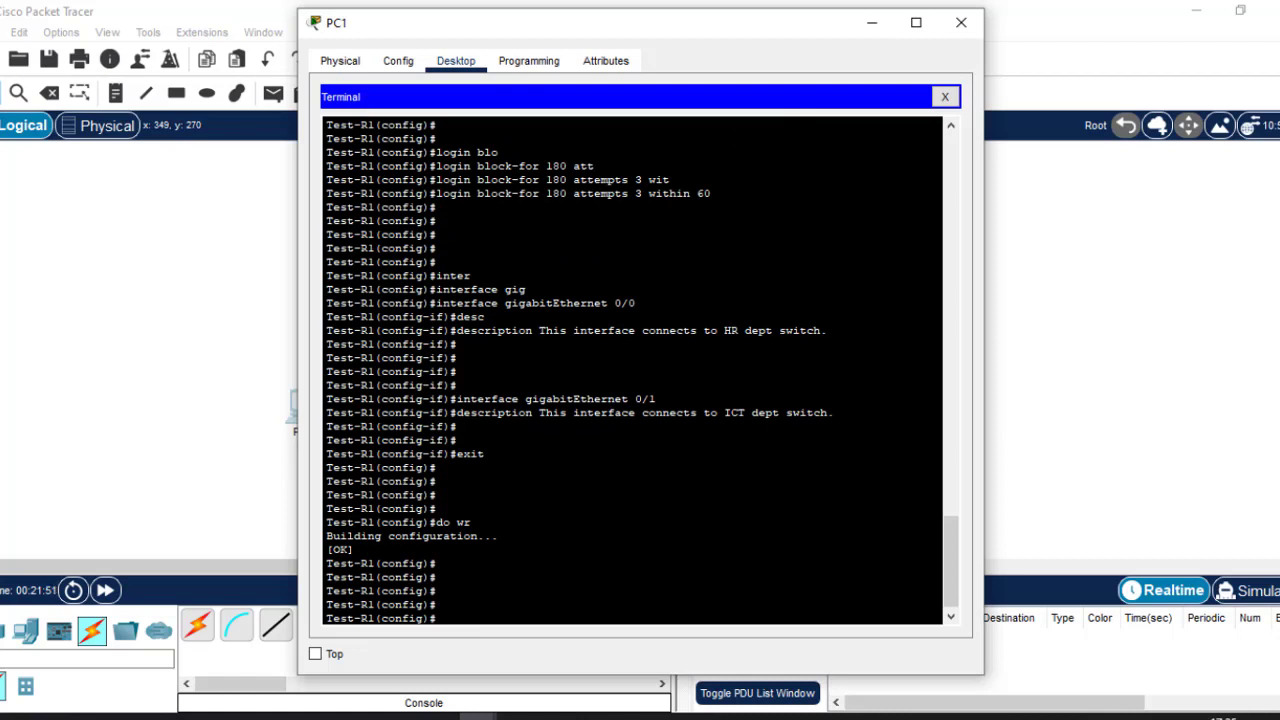
type("do sh start")
Show the startup config, highlighting hostname Test-R1, login block-for and the encrypted enable password.
key("Return")
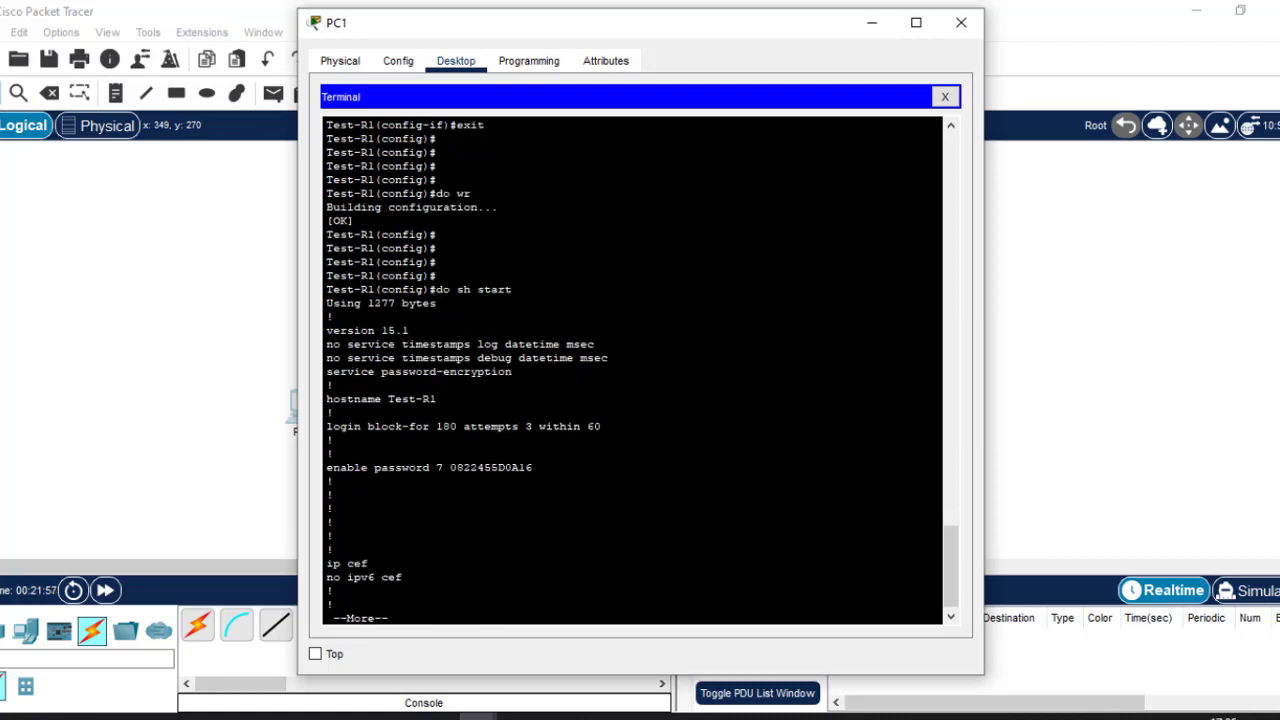
key("Return")
key("Return")
key("Return")
key("Return")
key("Return")
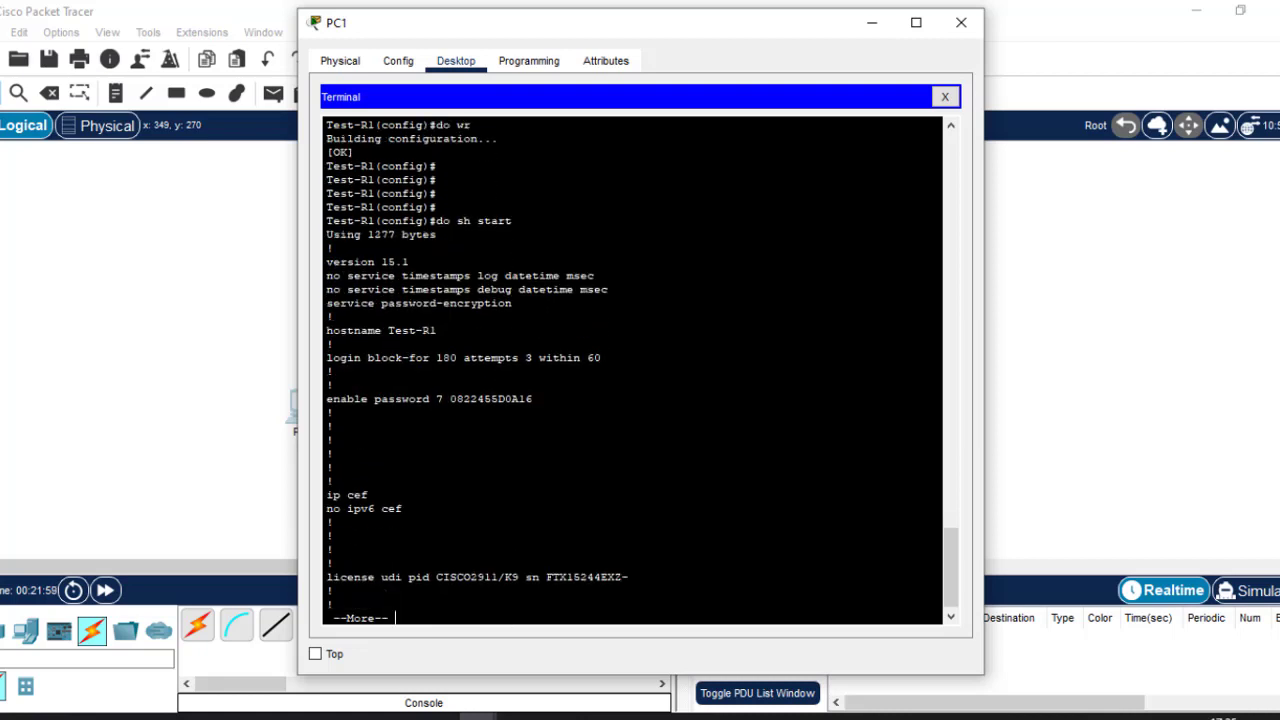
left_click_drag(436, 330, 388, 330)
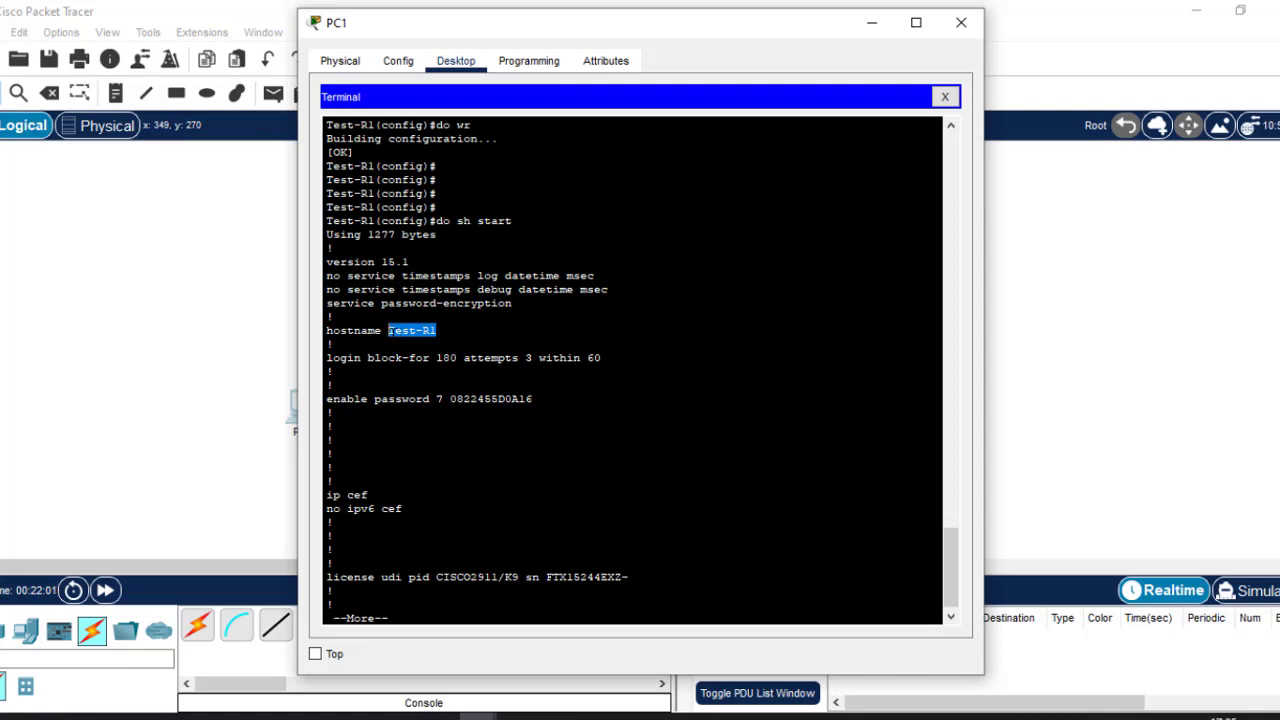
left_click(392, 334)
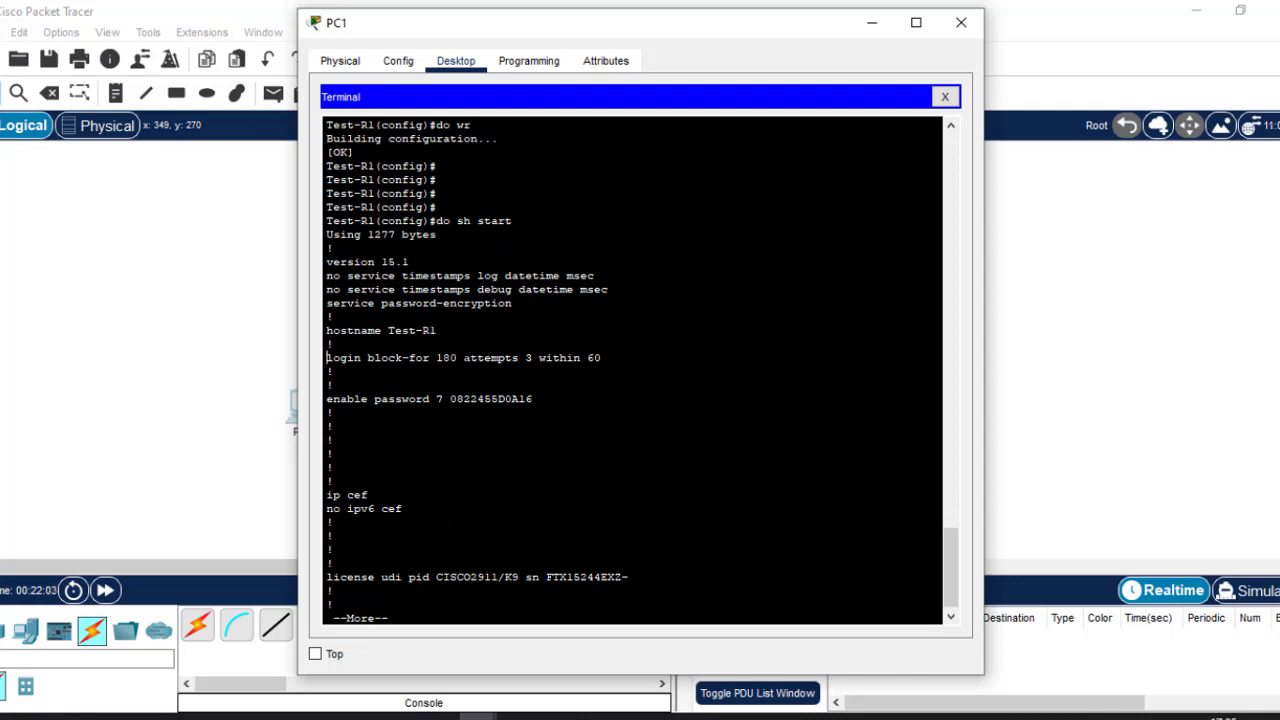
left_click_drag(436, 357, 458, 357)
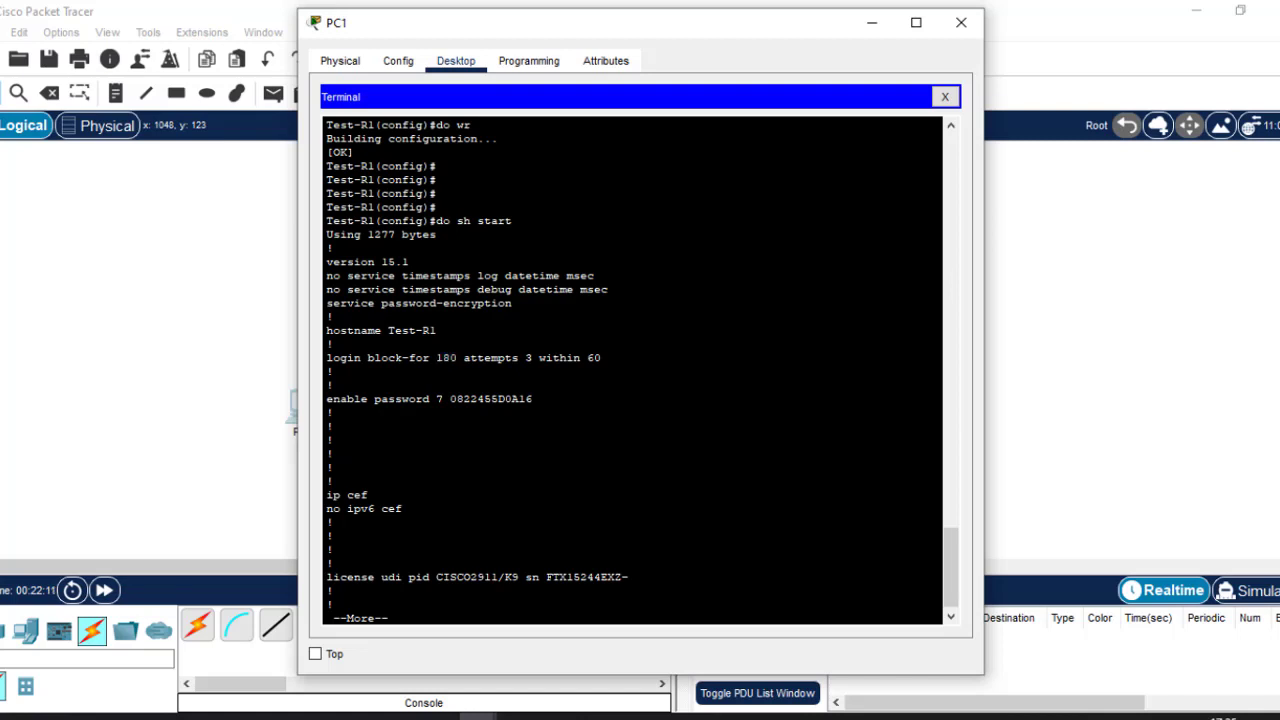
left_click_drag(331, 412, 437, 398)
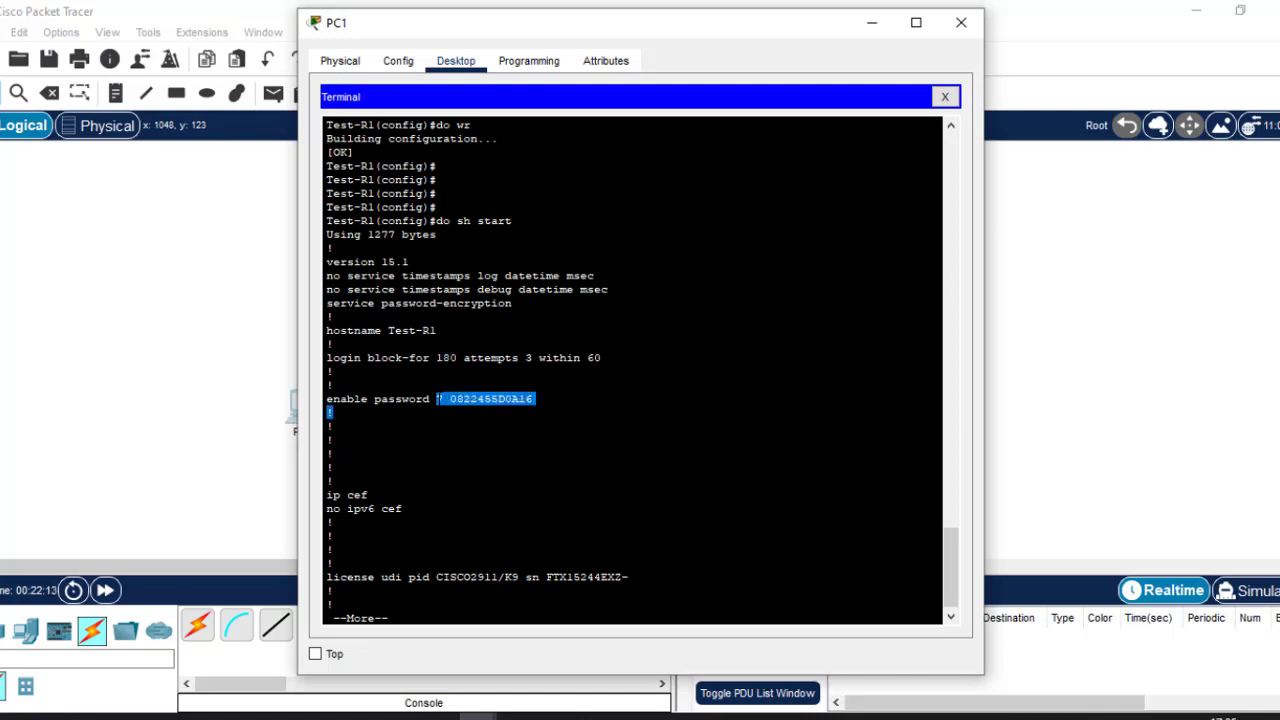
left_click(438, 399)
Page further and highlight no ip domain-lookup and the HR and ICT interface descriptions.
key("Return")
key("Return")
key("Return")
key("Return")
key("Return")
key("Return")
key("Return")
key("Return")
key("Return")
key("Return")
key("Return")
key("Return")
key("Return")
key("Return")
key("Return")
key("Return")
key("Return")
key("Return")
key("Return")
key("Return")
key("Return")
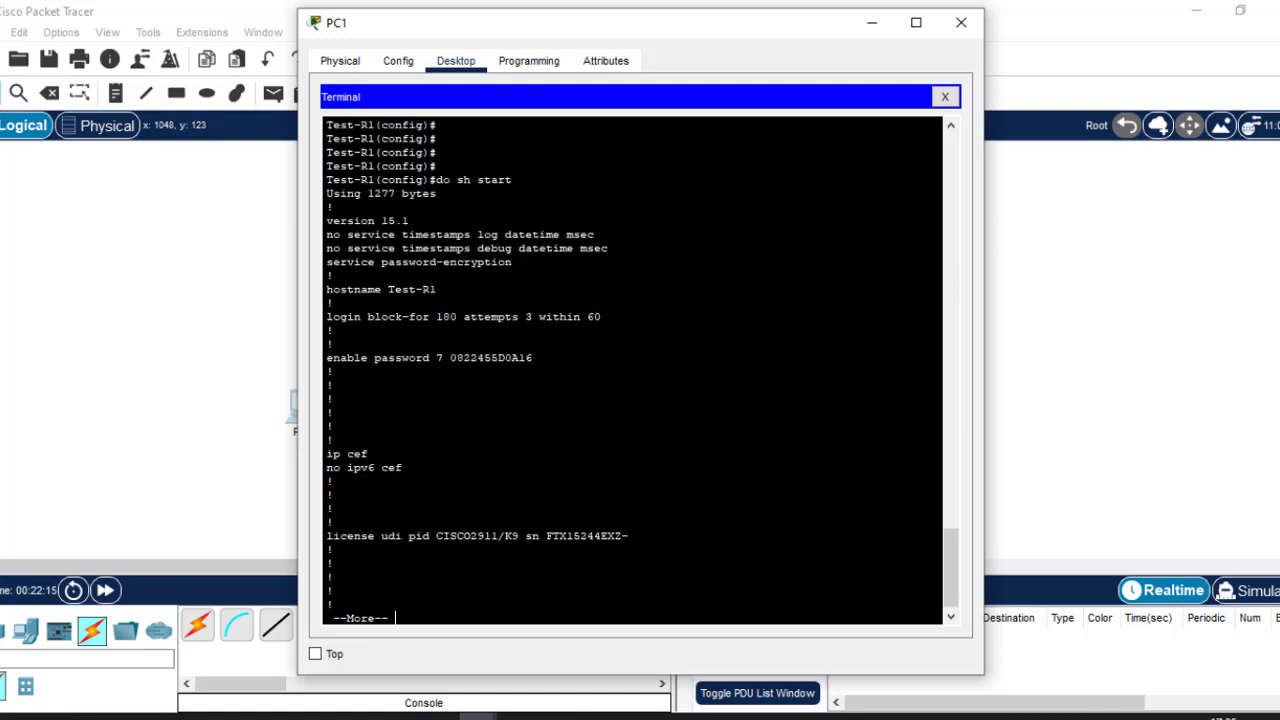
key("Return")
key("Return")
key("Return")
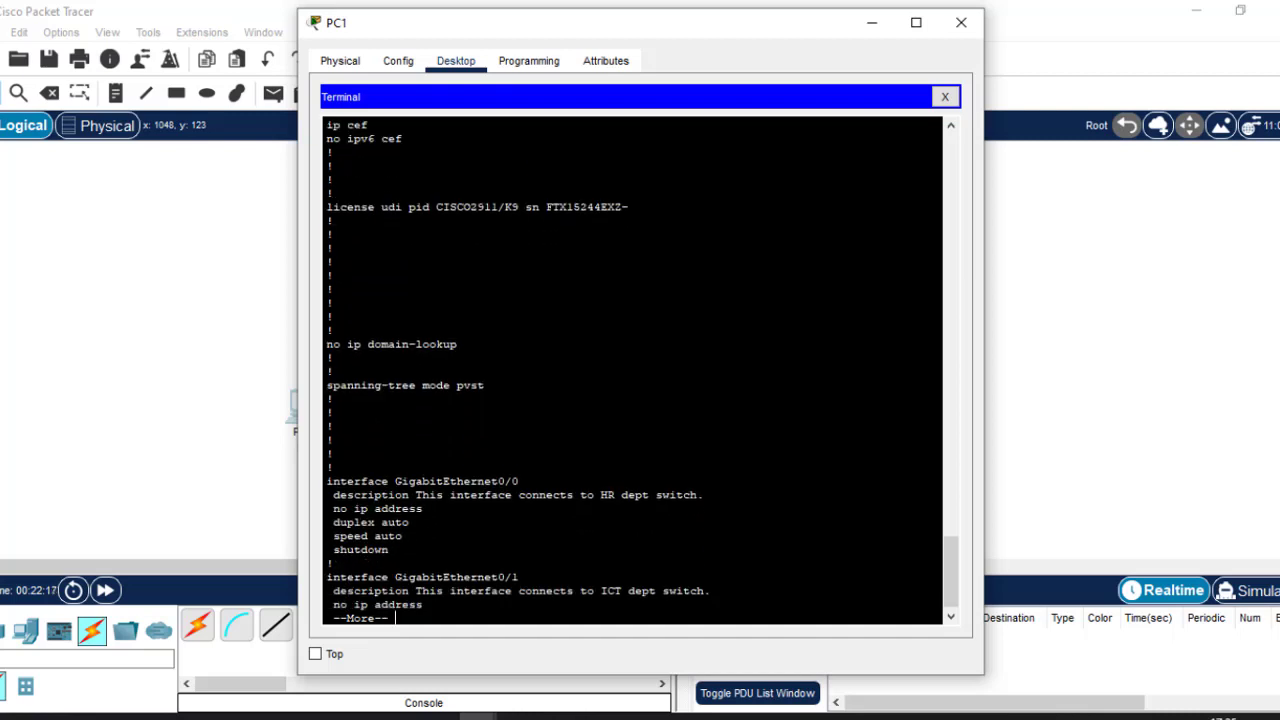
left_click_drag(460, 344, 324, 346)
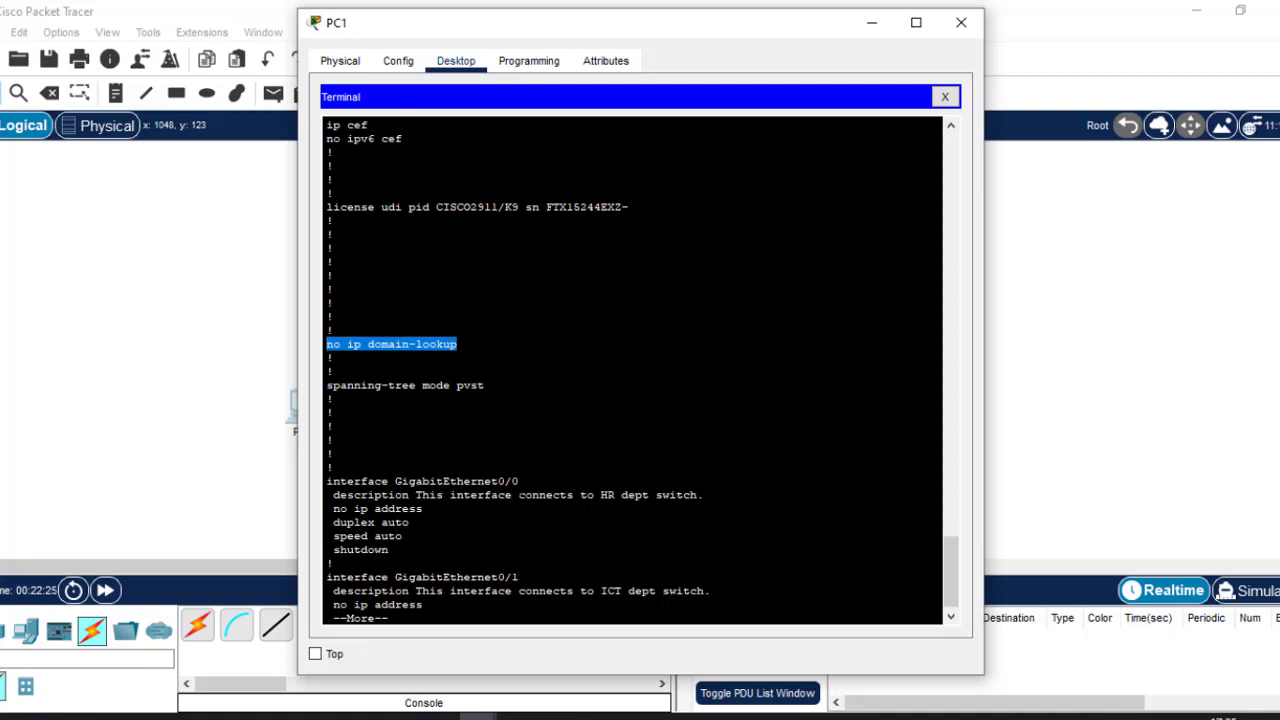
left_click_drag(415, 495, 704, 495)
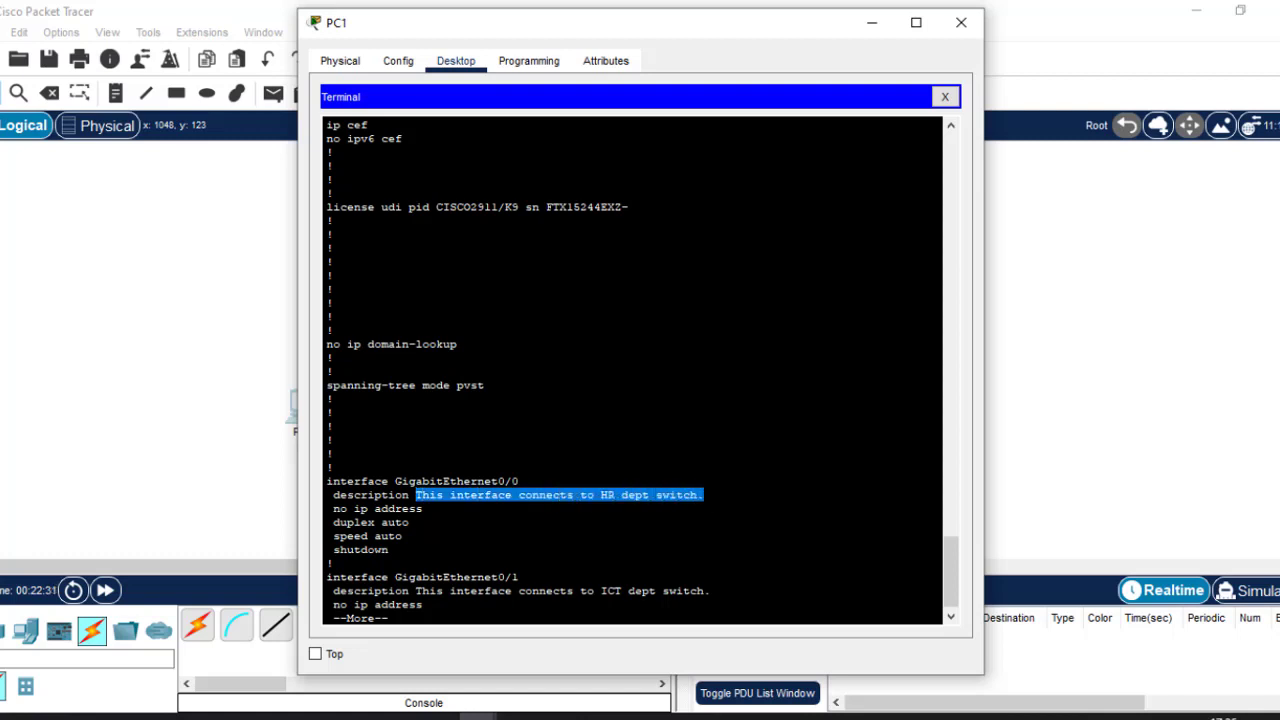
left_click(642, 591)
left_click_drag(704, 591, 518, 591)
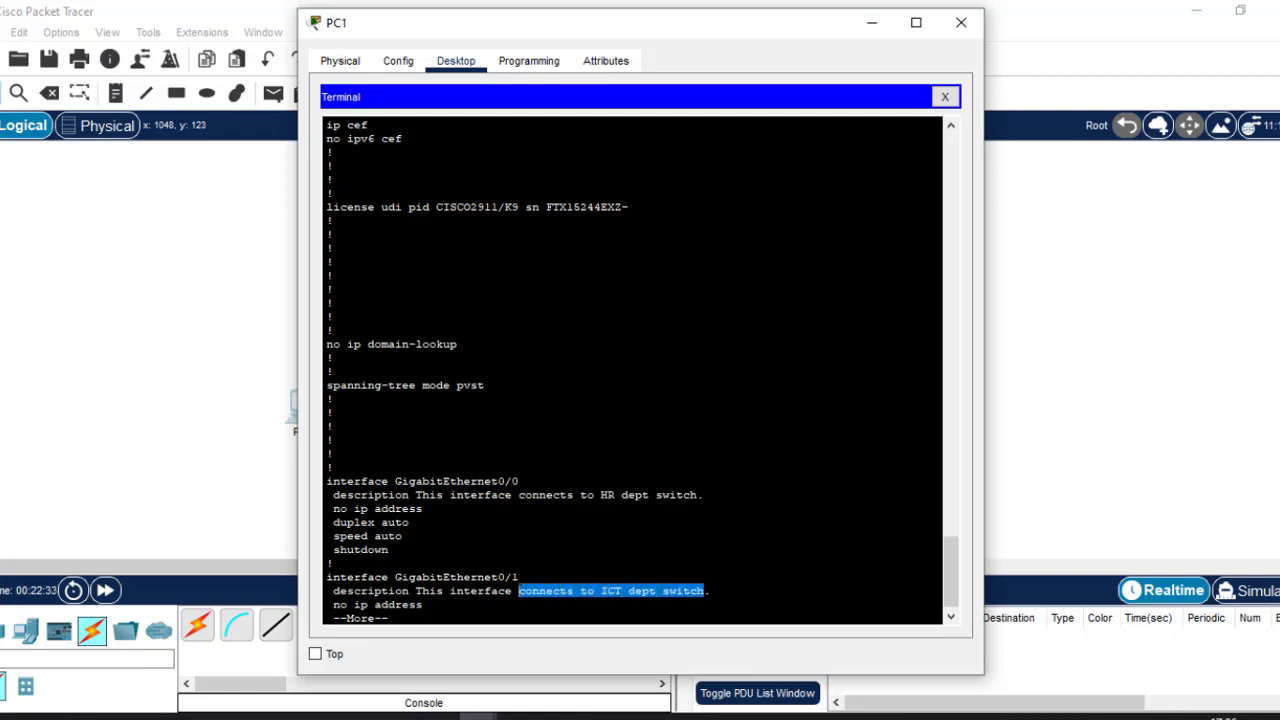
key("Return")
key("Return")
key("Return")
key("Return")
key("Return")
key("Return")
key("Return")
key("Return")
key("Return")
key("Return")
key("Return")
key("Return")
key("Return")
key("Return")
key("Return")
key("Return")
key("Return")
key("Return")
key("Return")
key("Return")
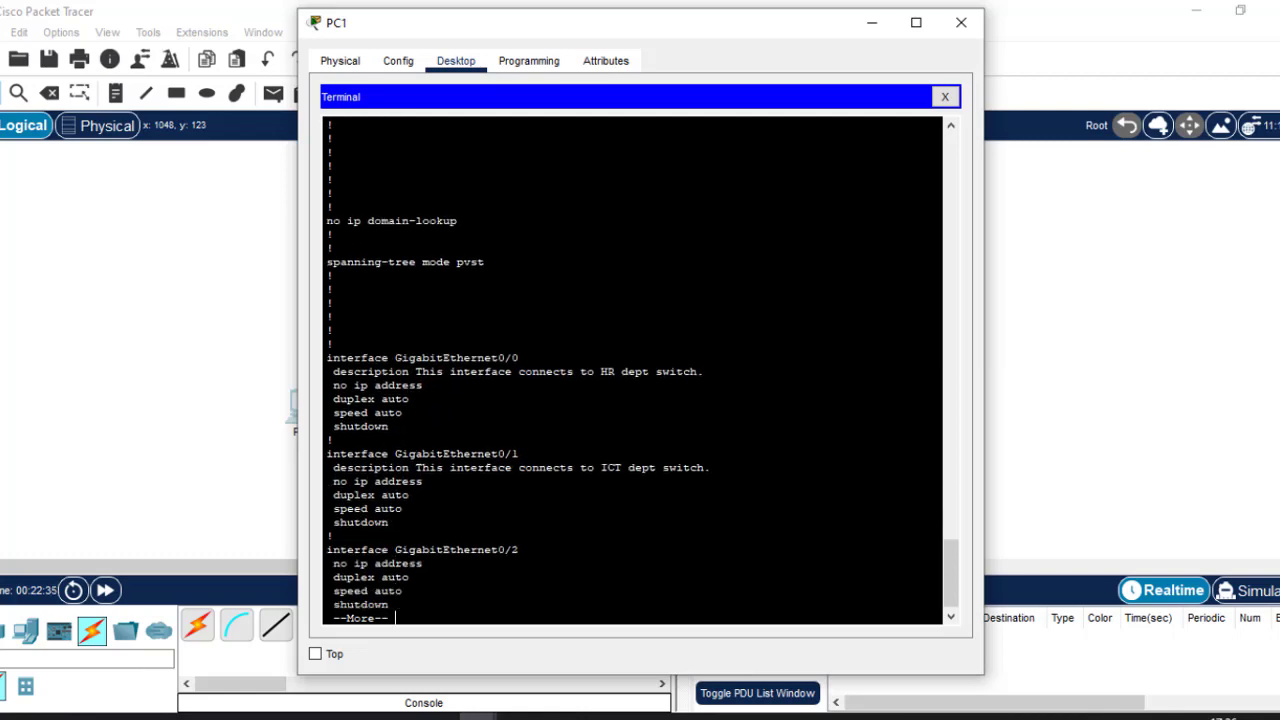
Page to 'end', highlighting the console password, logging synchronous and vty line settings.
key("Return")
key("Return")
key("Return")
key("Return")
key("Return")
key("Return")
key("Return")
key("Return")
key("Return")
key("Return")
key("Return")
key("Return")
key("Return")
key("Return")
key("Return")
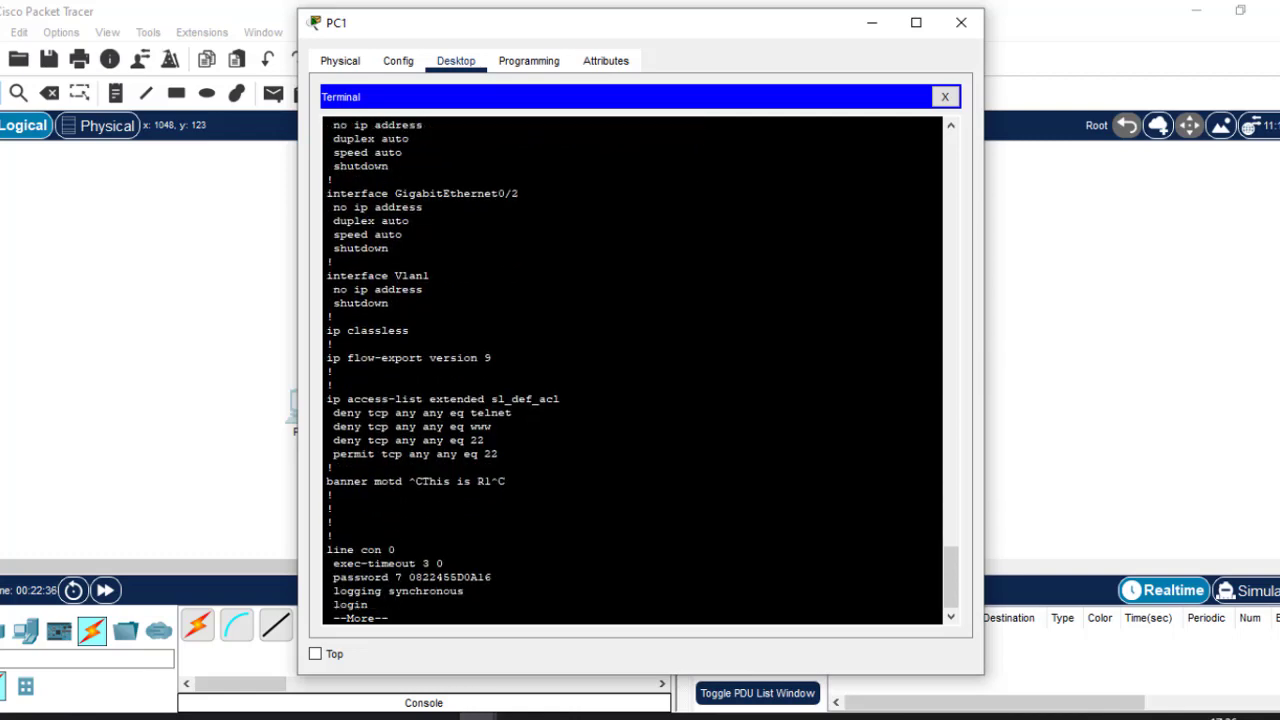
key("Return")
key("Return")
key("Return")
key("Return")
key("Return")
key("Return")
key("Return")
key("Return")
key("Return")
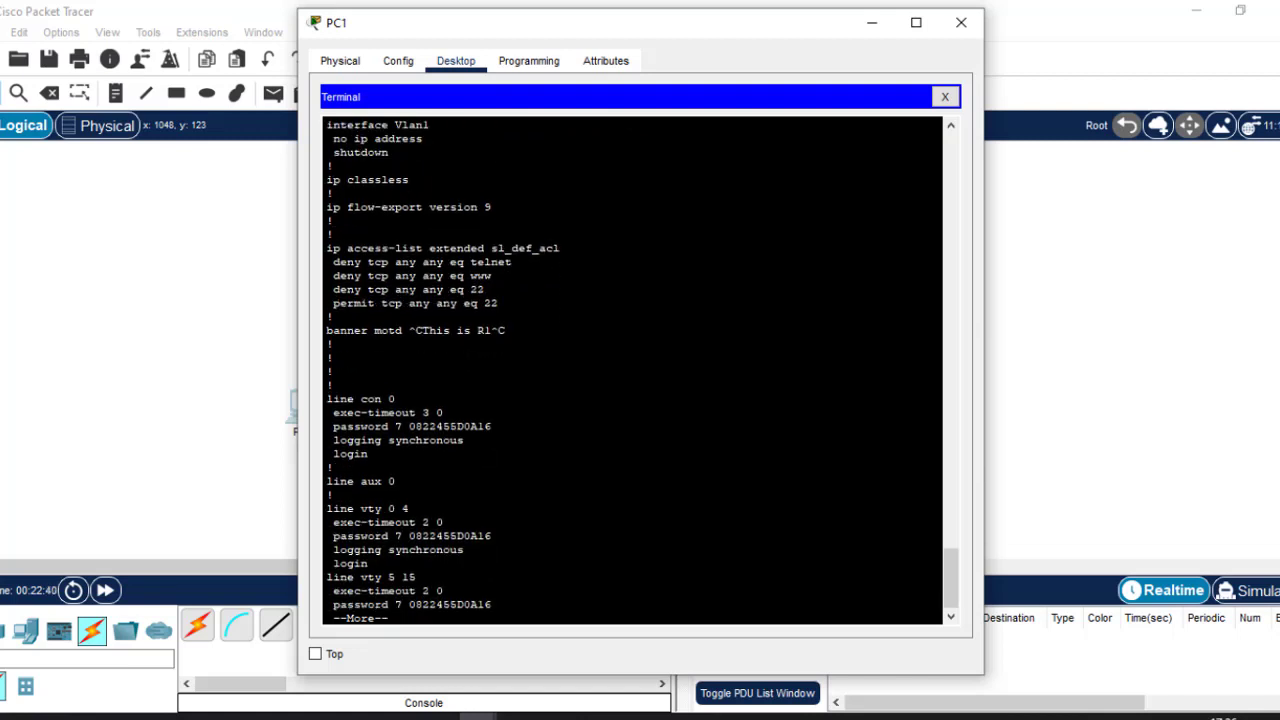
key("Return")
key("Return")
key("Return")
key("Return")
key("Return")
key("Return")
key("Return")
key("Return")
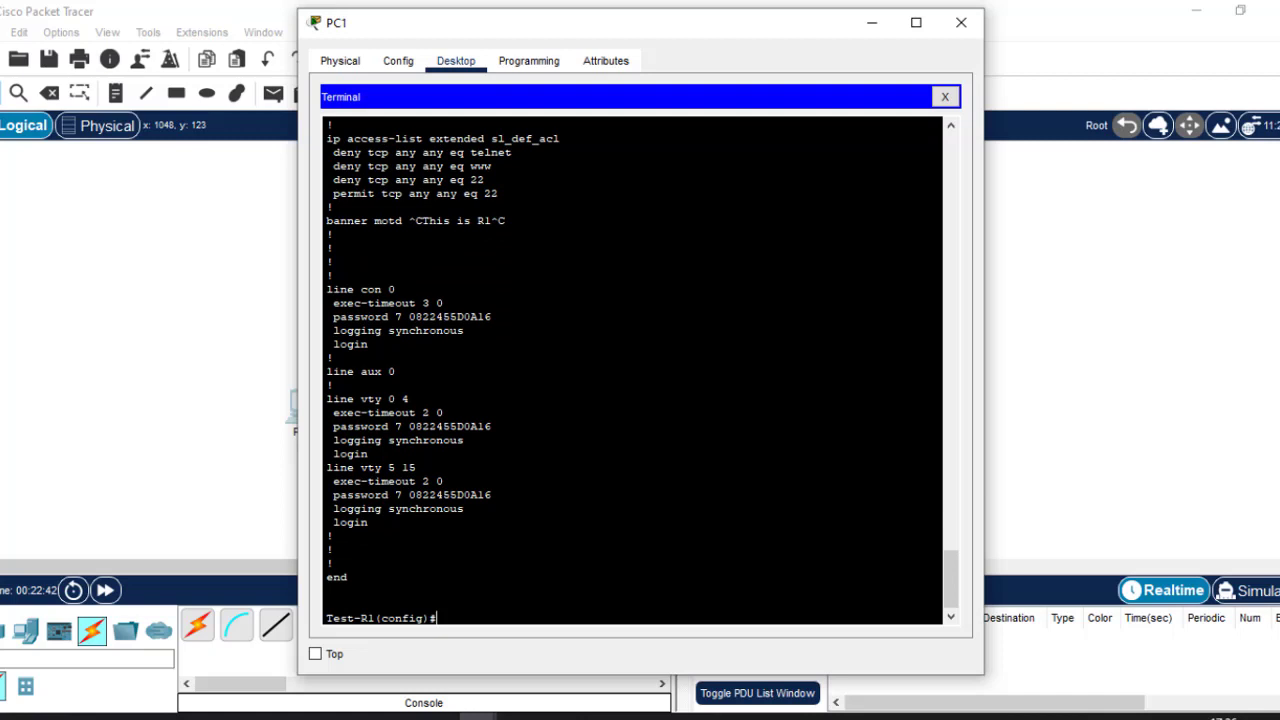
key("Return")
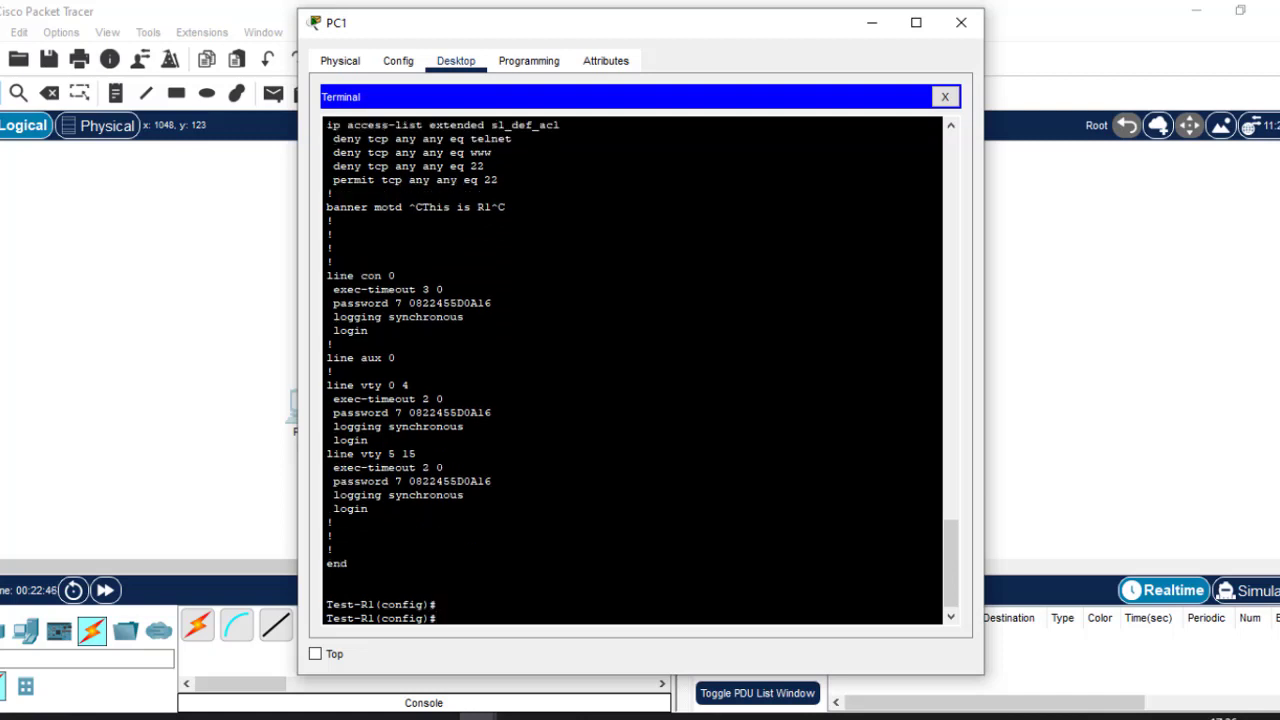
left_click_drag(335, 289, 494, 302)
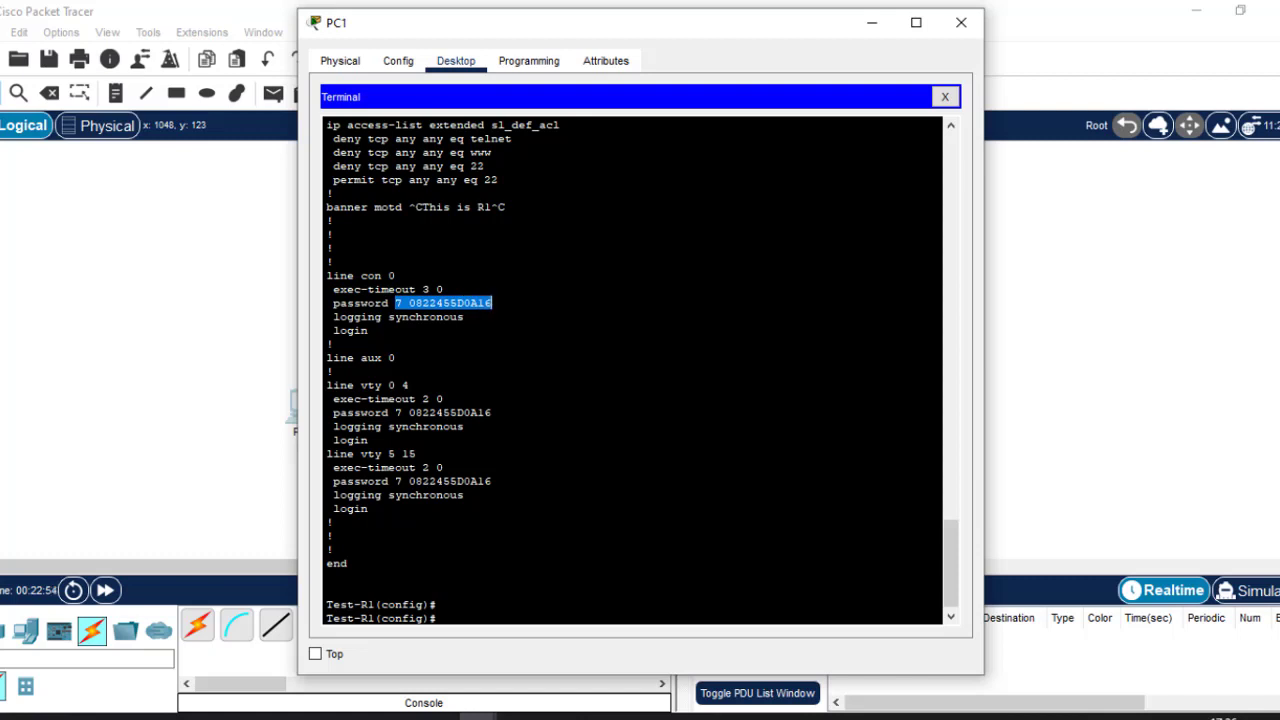
left_click_drag(333, 316, 463, 316)
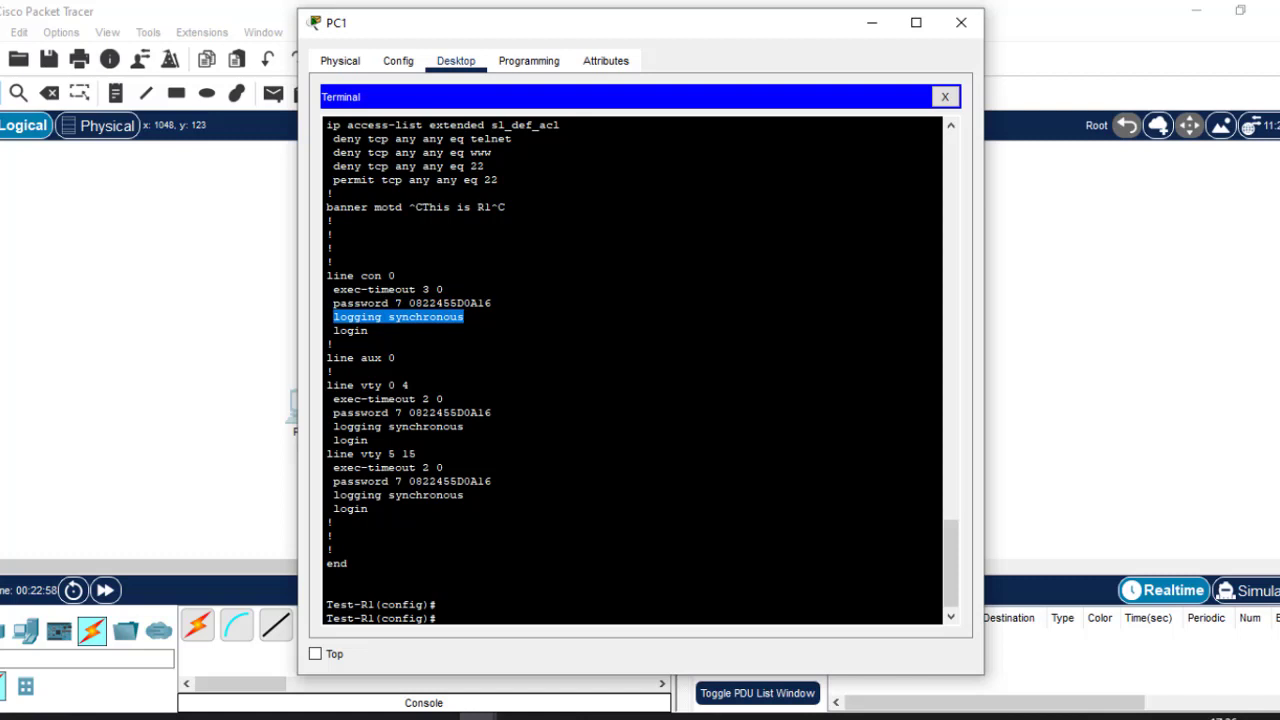
left_click_drag(326, 371, 333, 522)
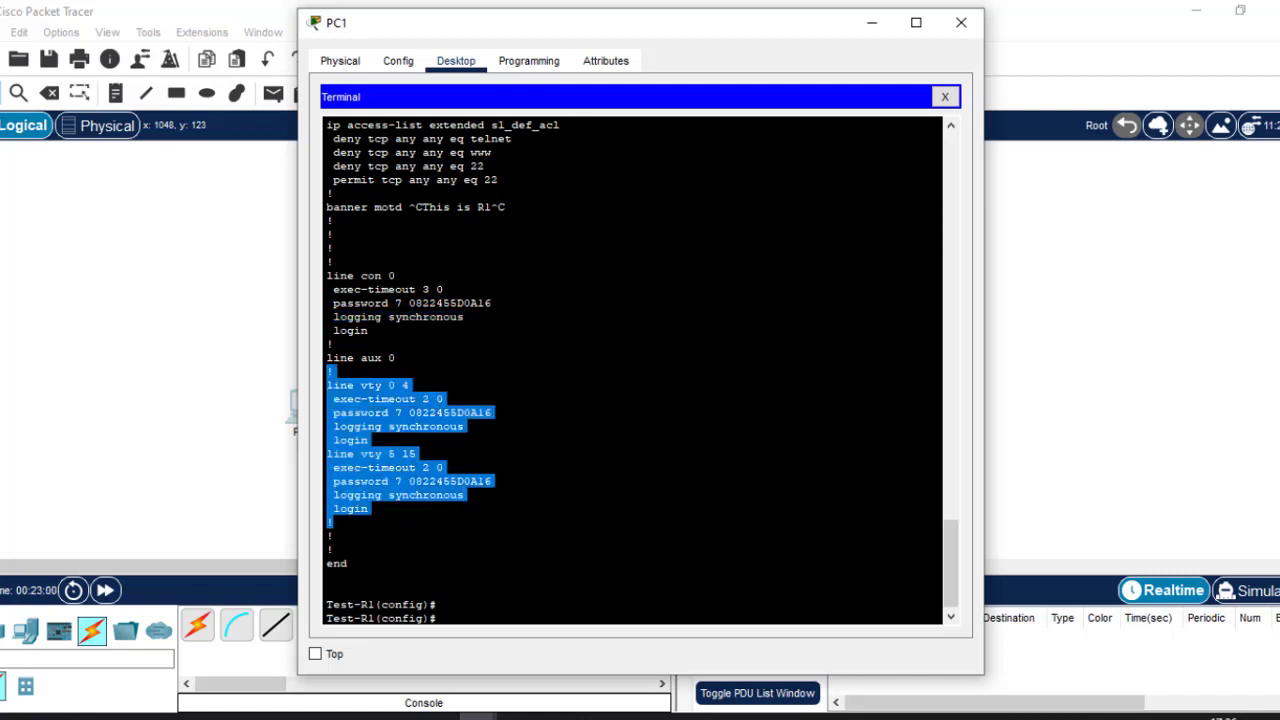
left_click(334, 522)
key("Return")
key("Return")
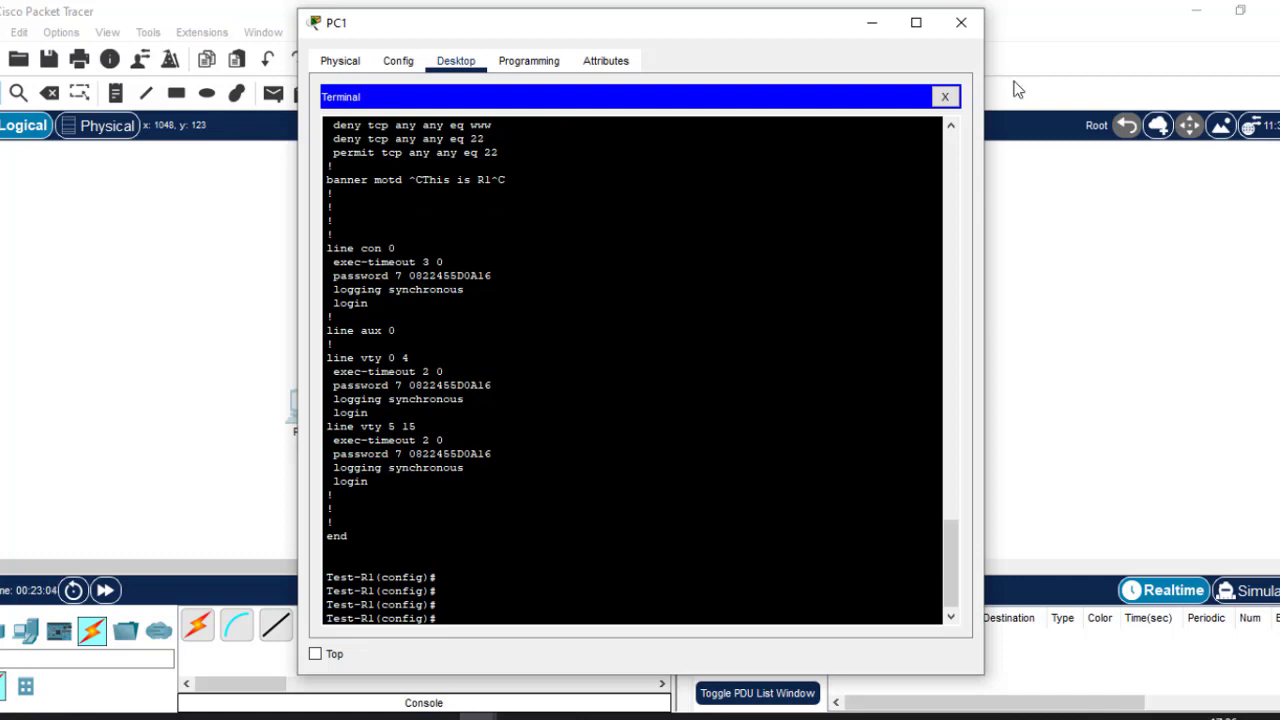
Close the PC1 terminal and show the Day 2 switchport modes and VLANs slide.
left_click(959, 24)
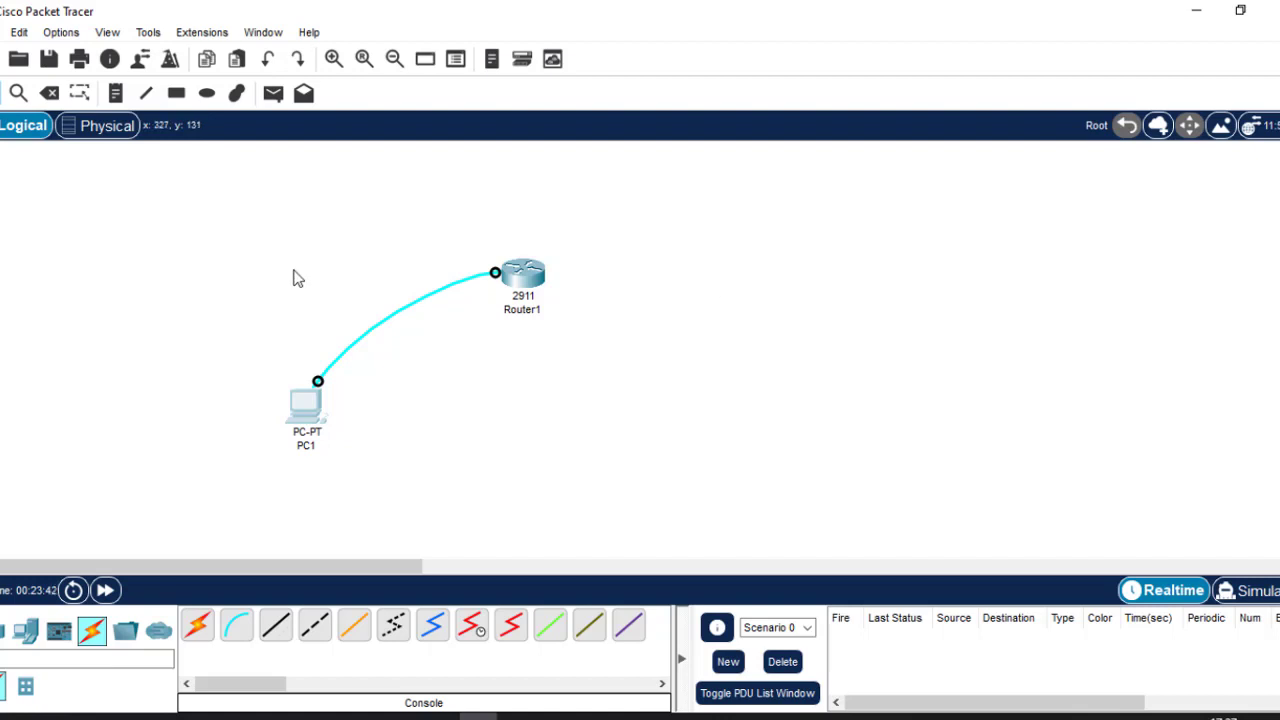
left_click(820, 716)
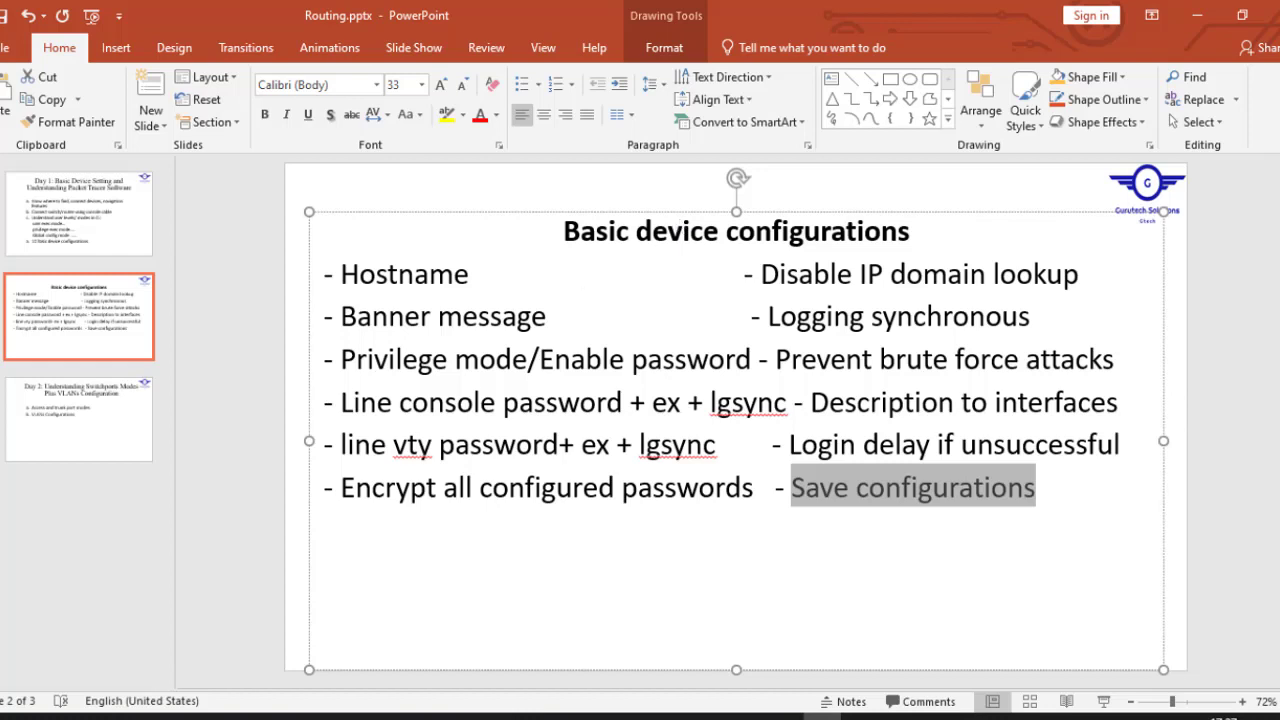
left_click(35, 430)
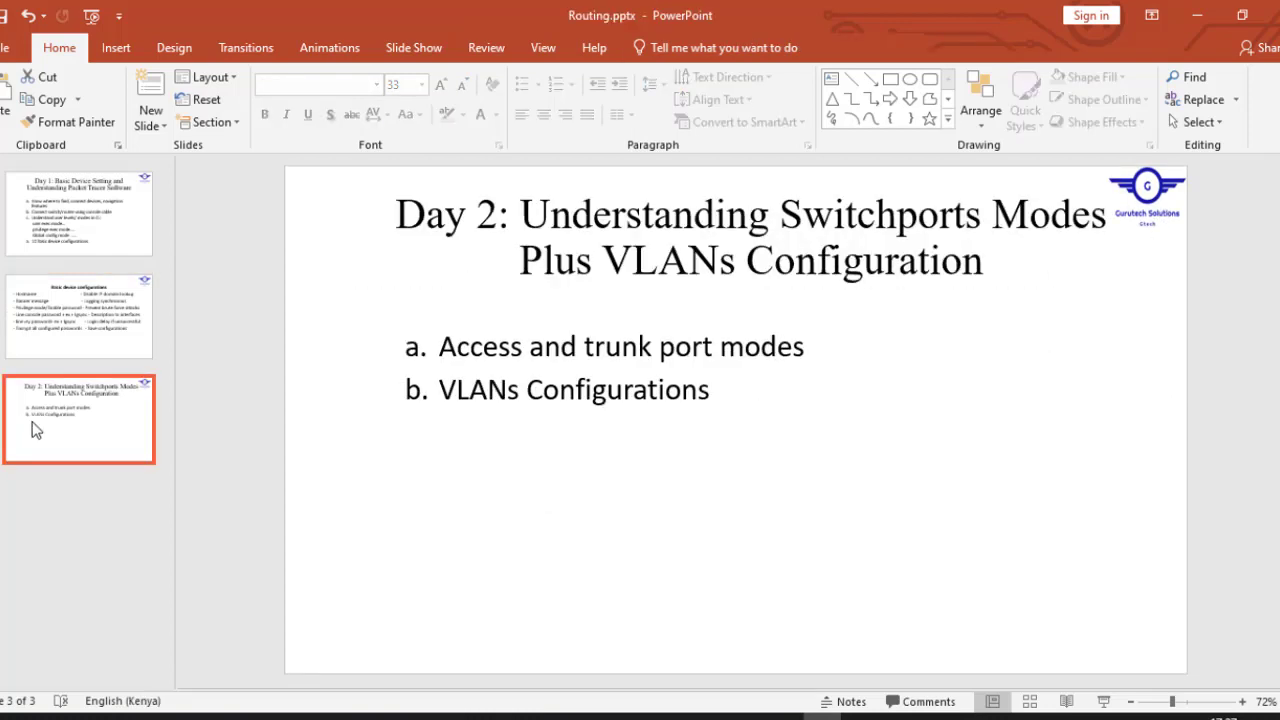
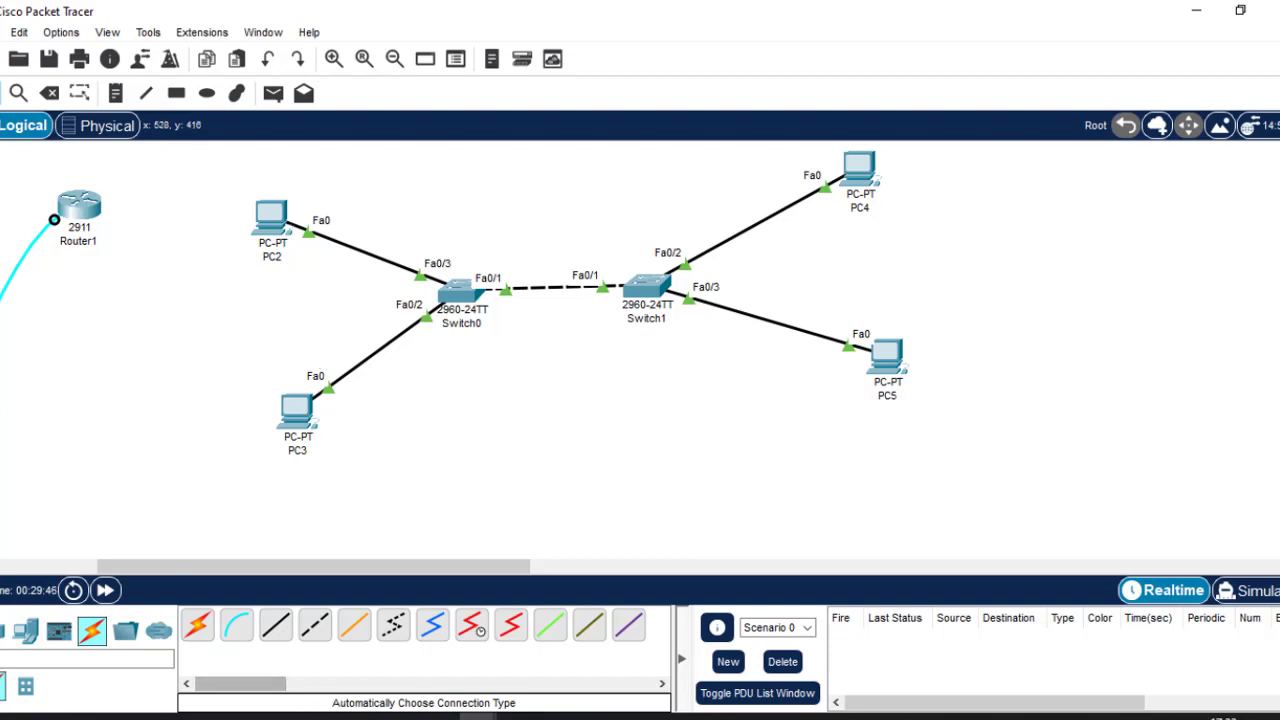
Bring the Google Meet call window to the front from Chrome on the taskbar.
left_click(323, 717)
left_click(200, 623)
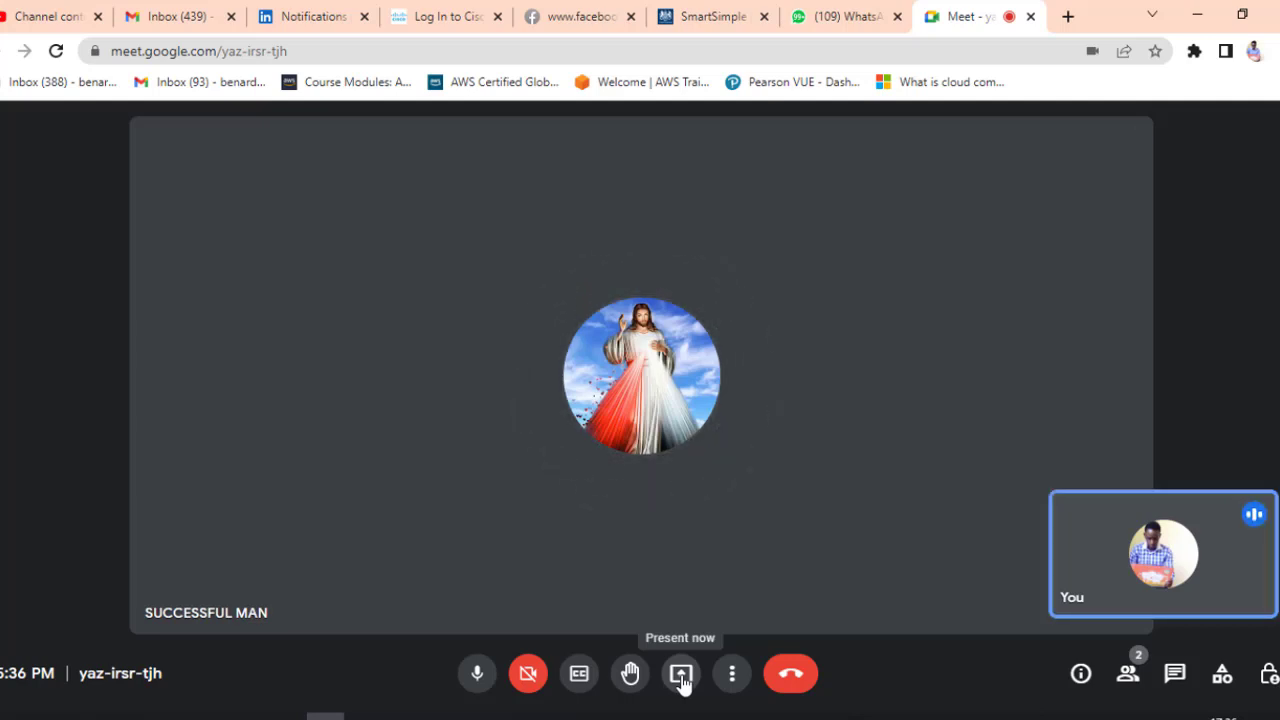
Present your entire screen to the Meet call, then return to Packet Tracer.
left_click(681, 678)
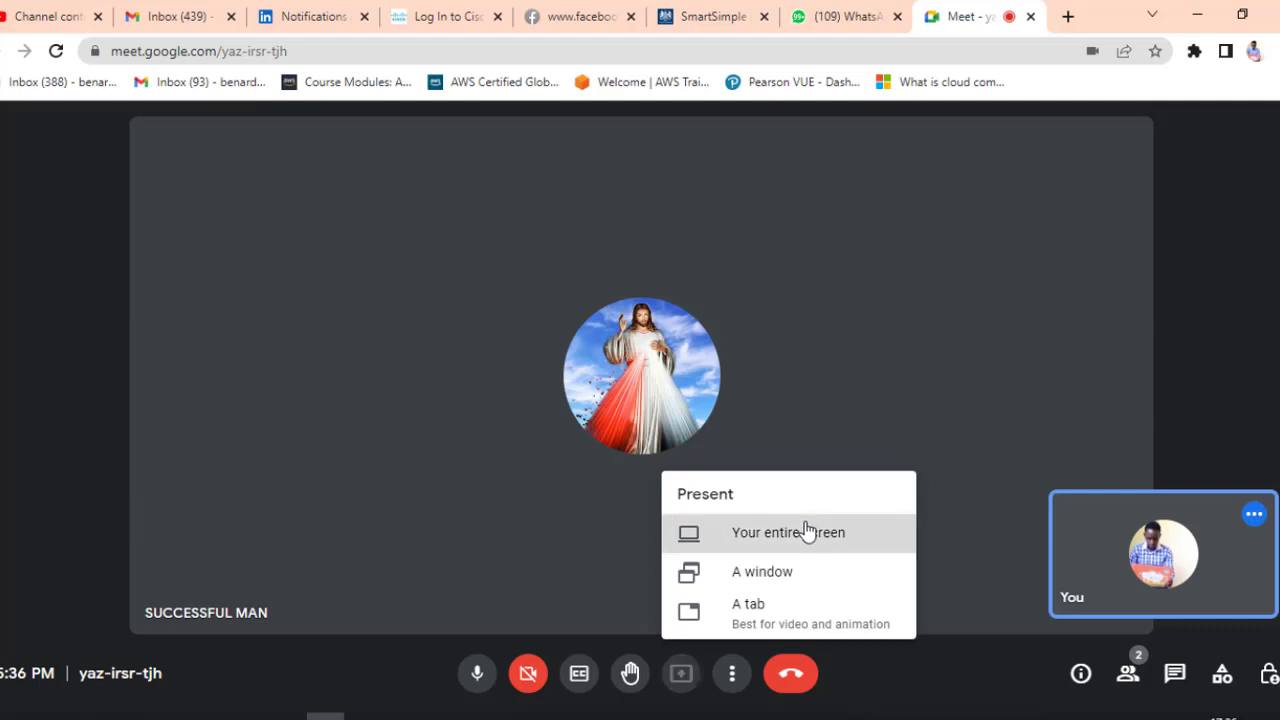
left_click(808, 532)
left_click(640, 358)
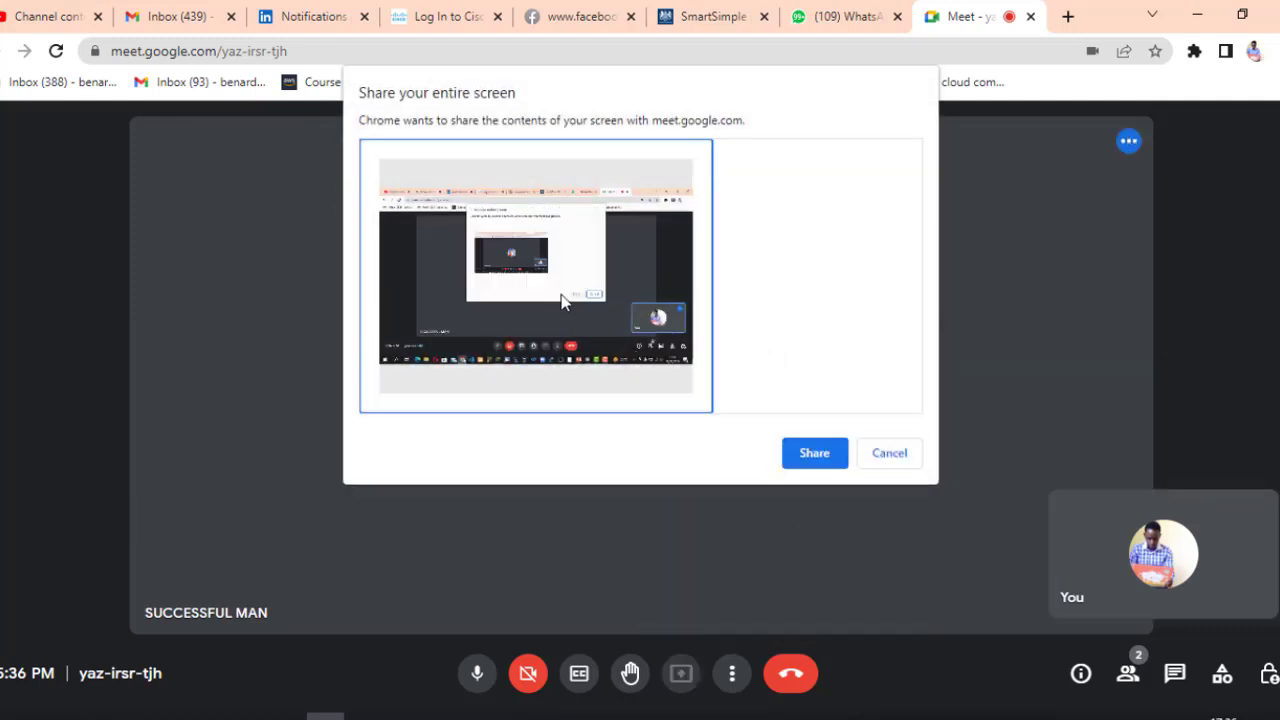
left_click(815, 453)
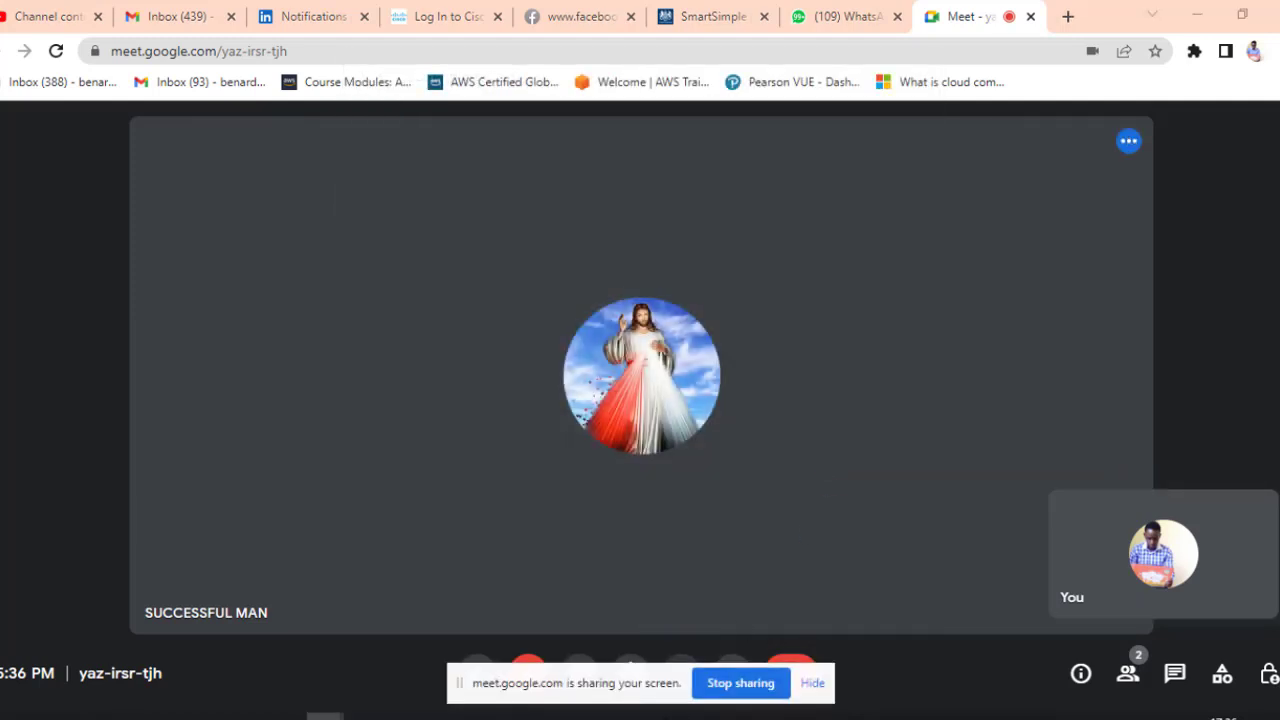
mouse_move(477, 714)
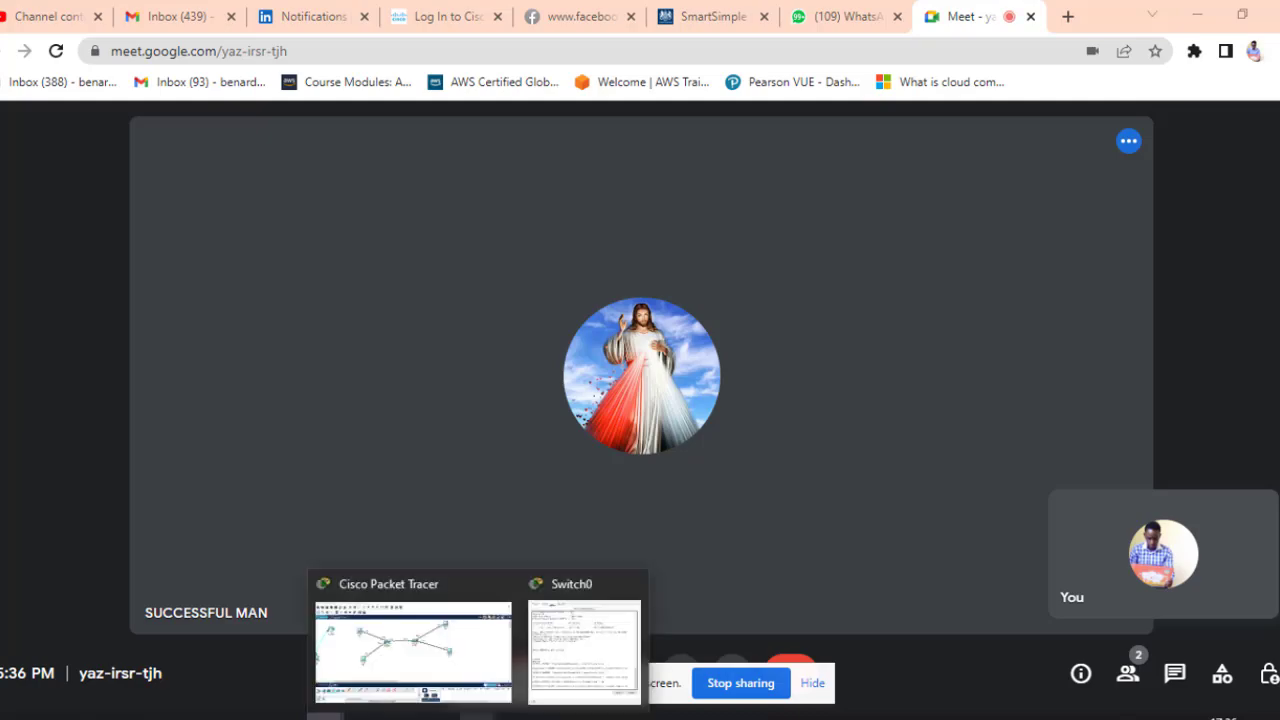
left_click(430, 645)
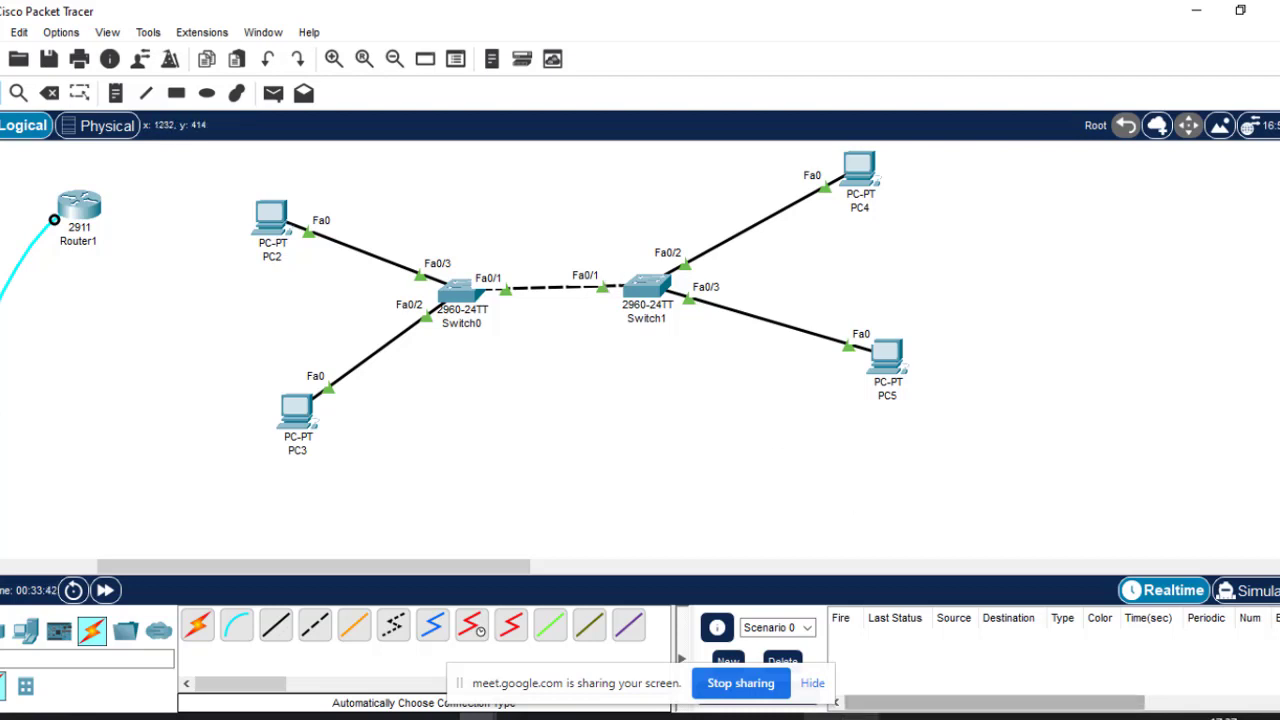
Switch to the PowerPoint Day 2 switchport modes and VLANs slide with Alt+Tab.
key("alt+Tab")
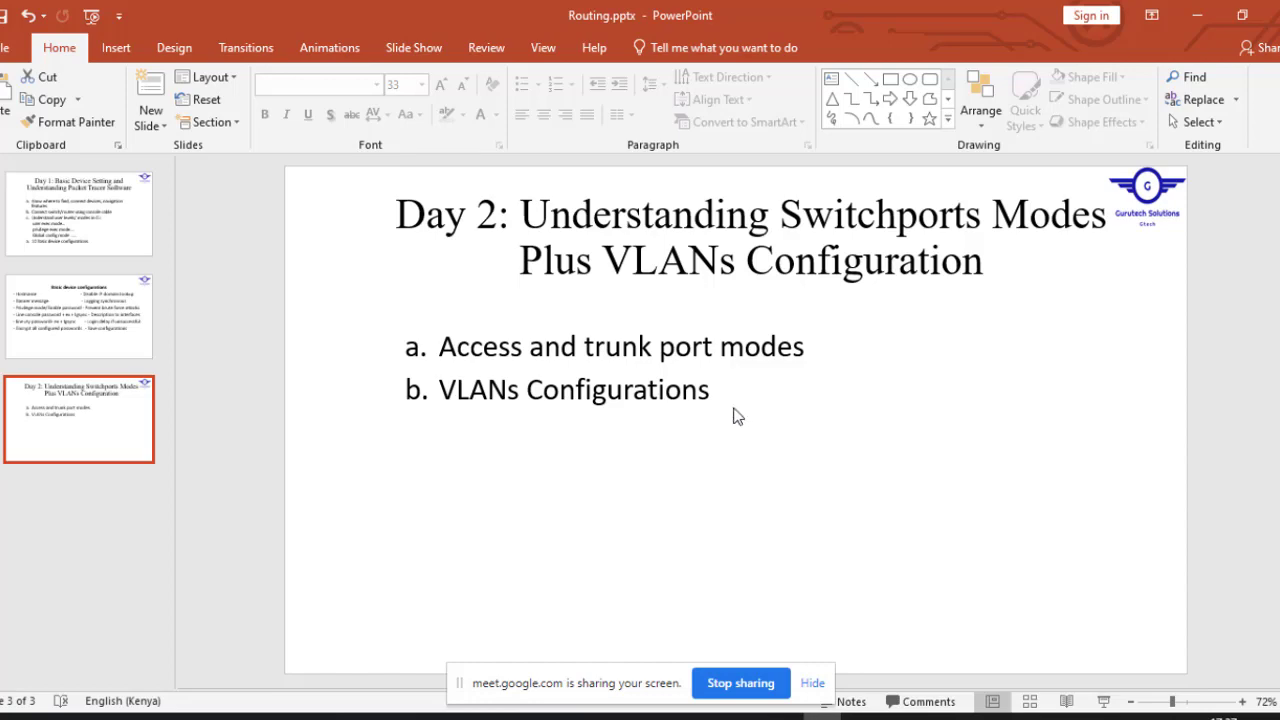
Select the slide's bullet text, then minimise PowerPoint to show the Packet Tracer topology.
left_click(724, 398)
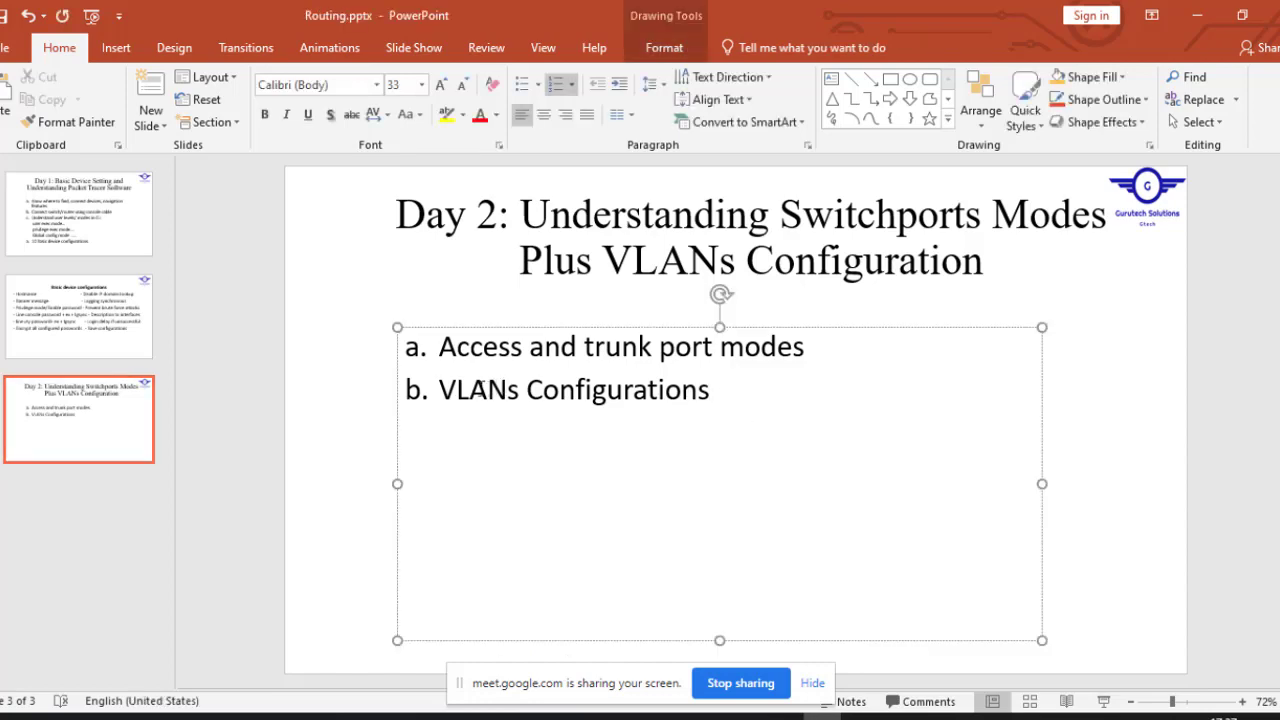
left_click(1197, 15)
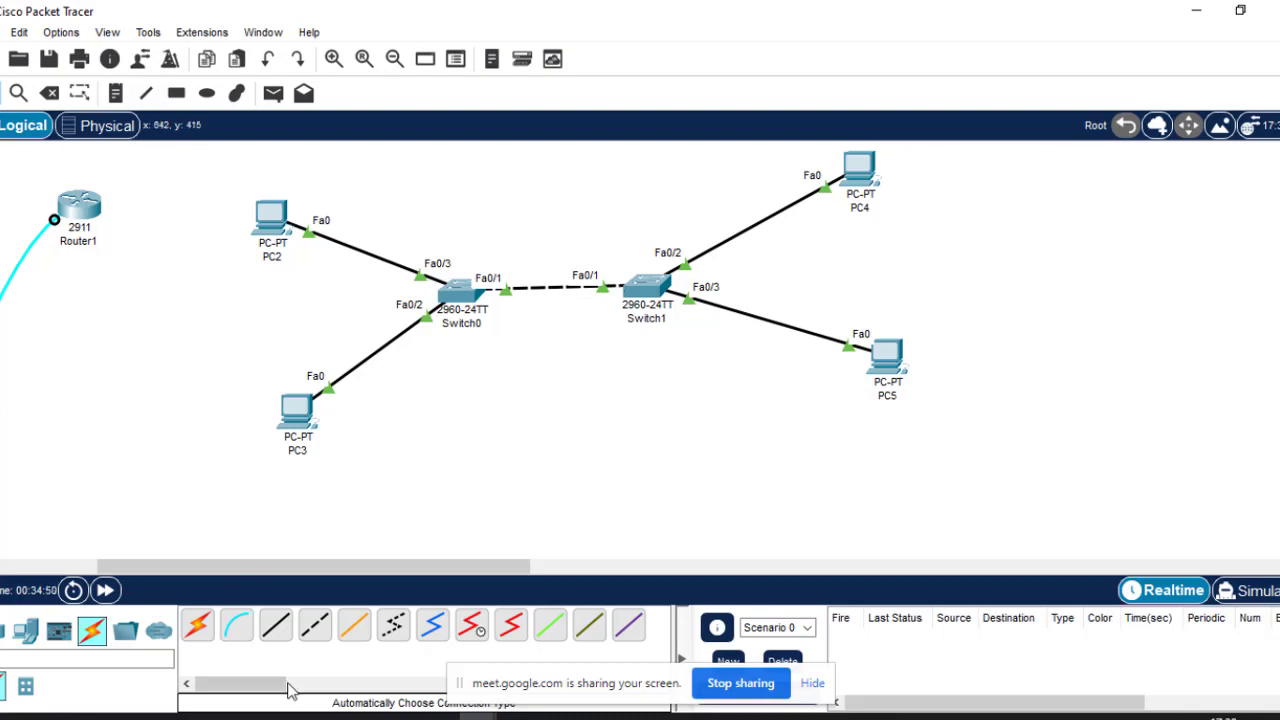
Go to the Meet call, hide the screen-sharing notice, and minimise Chrome.
mouse_move(325, 716)
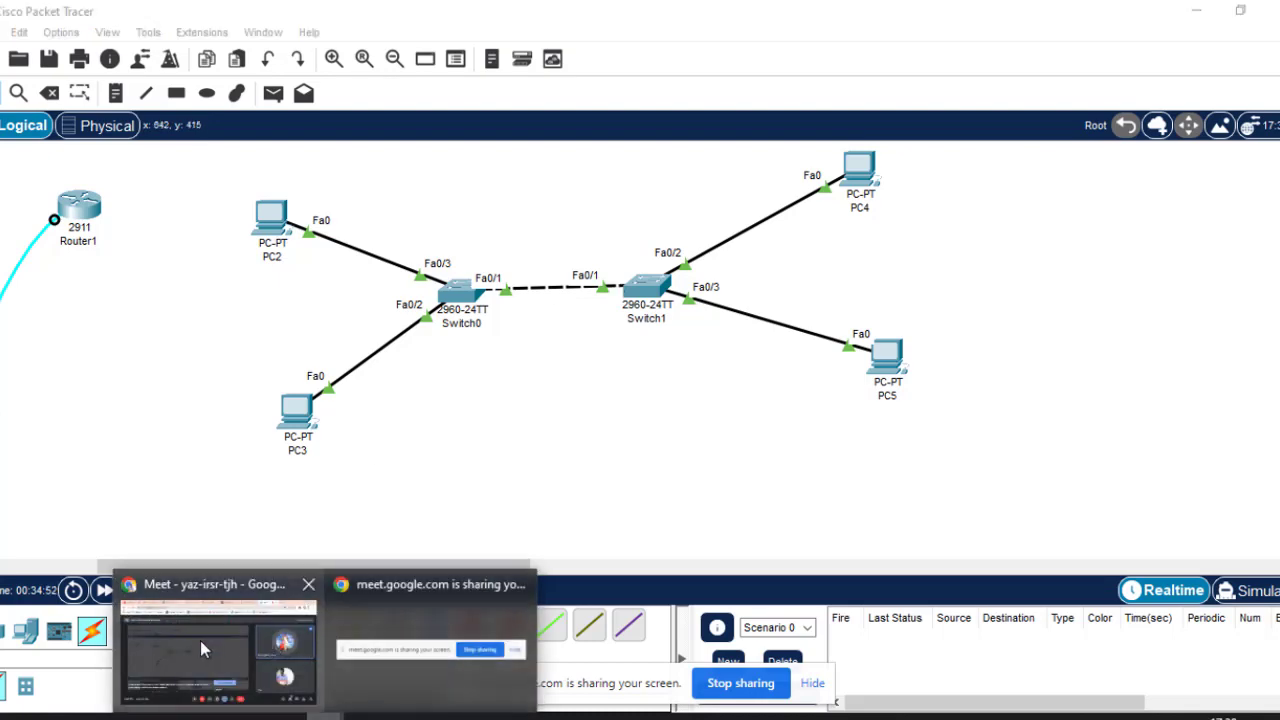
left_click(200, 640)
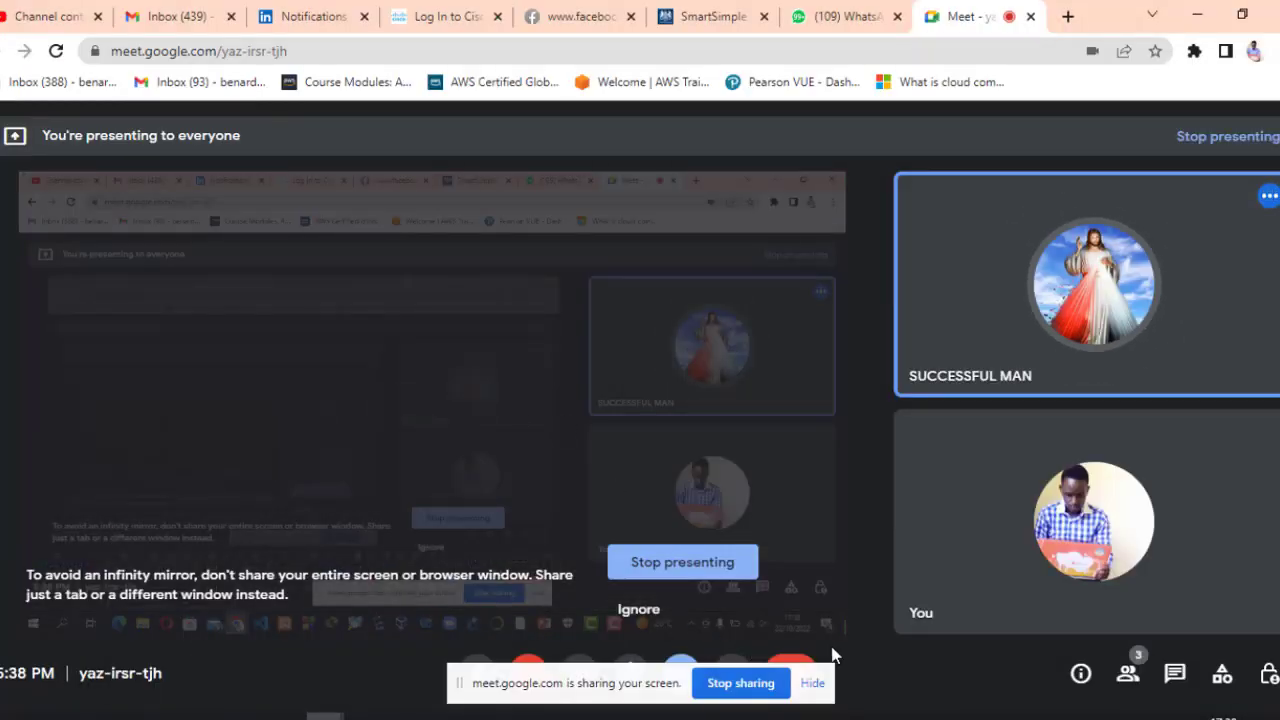
left_click(812, 685)
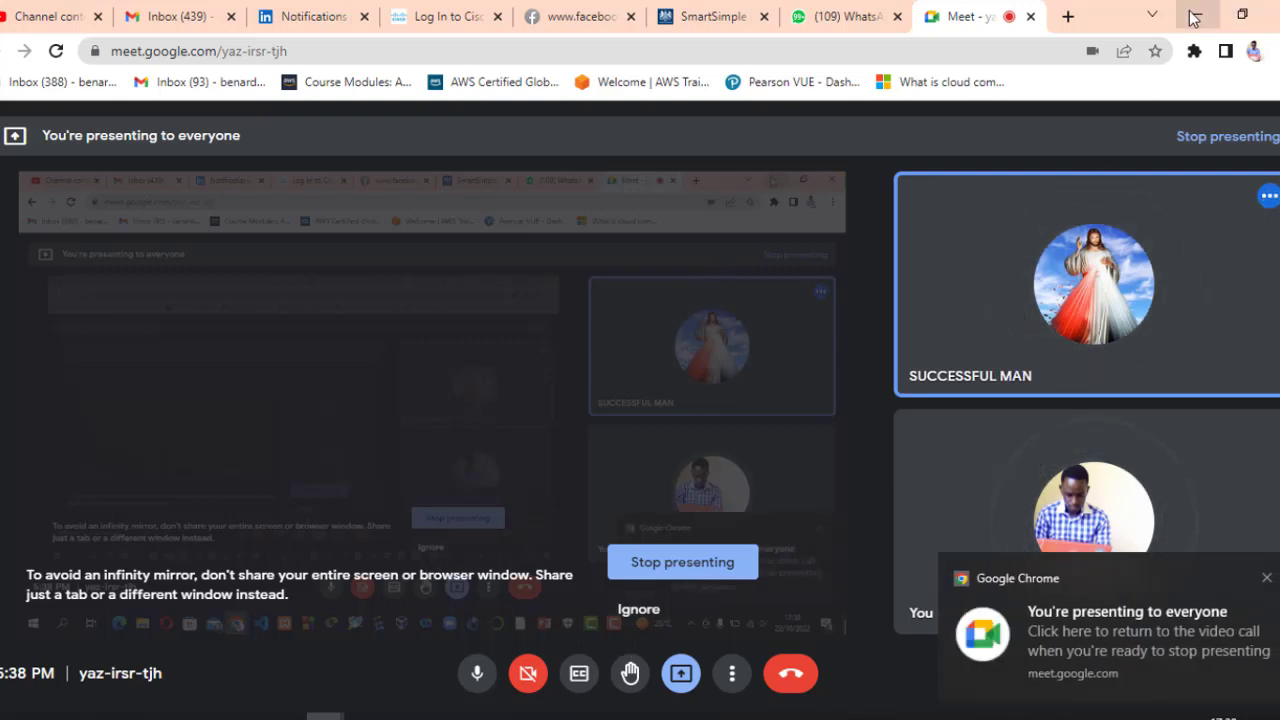
left_click(1195, 17)
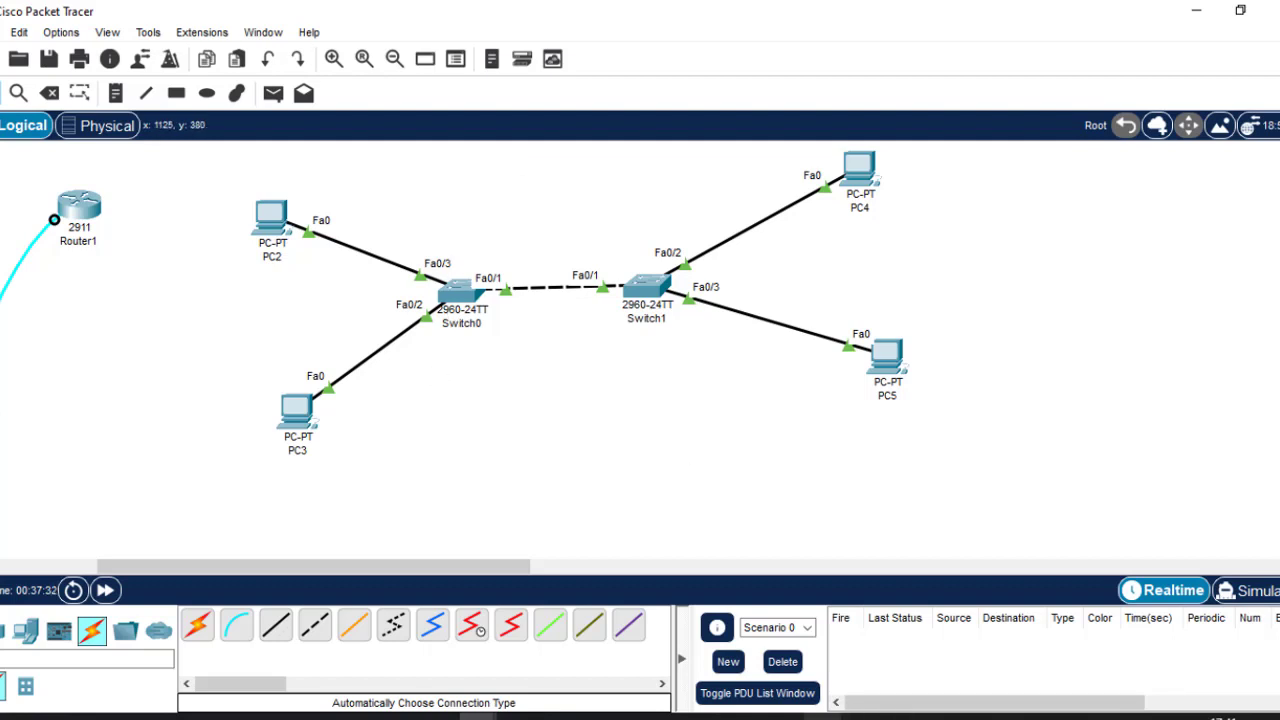
Bring the PowerPoint Day 2 presentation forward from the taskbar.
left_click(822, 717)
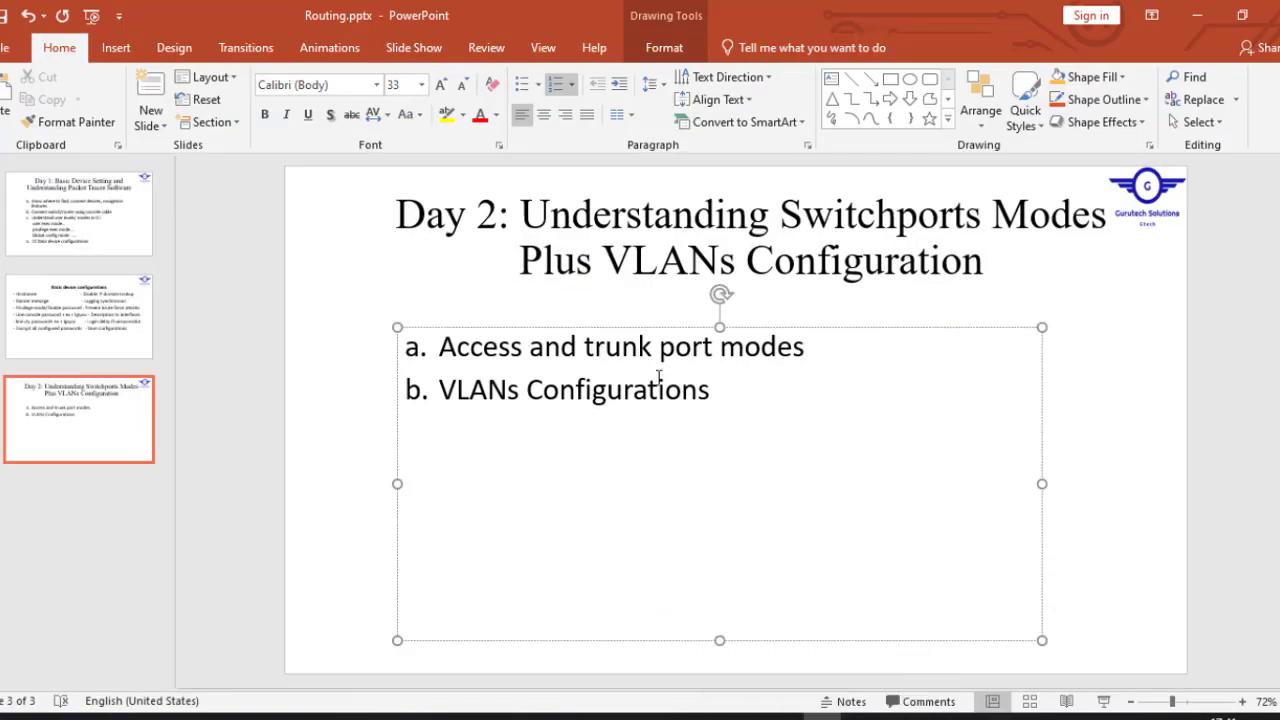
Minimise PowerPoint so the two-switch Packet Tracer topology is visible.
left_click(822, 716)
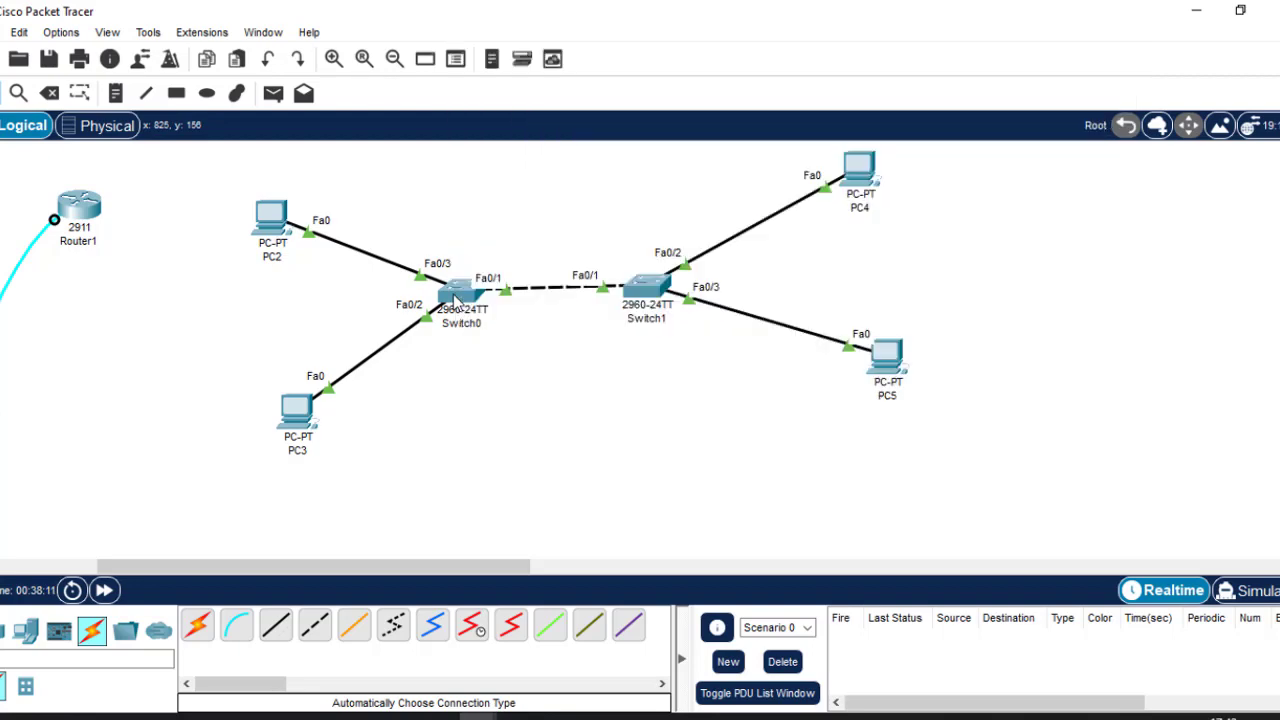
Open Switch0 on the Logical workspace to reach its CLI.
left_click(455, 298)
Enter 'en' and 'conf t' on Switch0's CLI, then bring the Meet call forward.
left_click(481, 481)
key("Return")
key("Return")
key("Return")
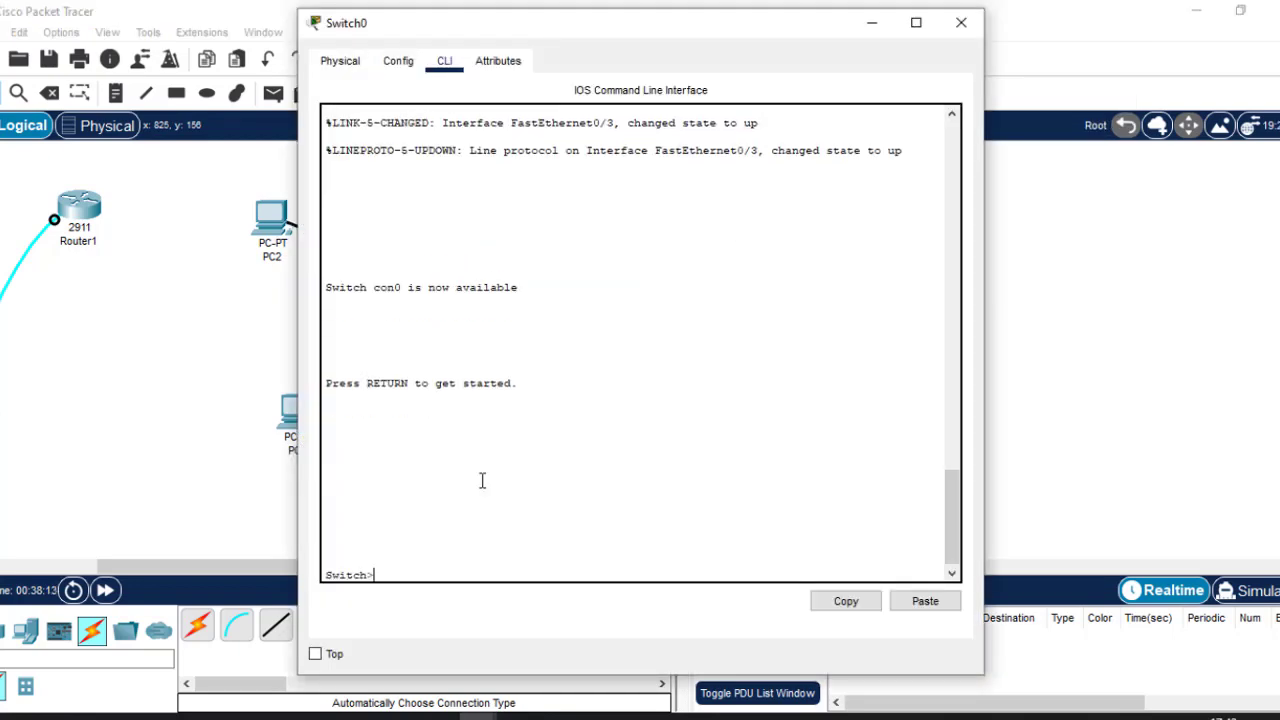
type("en")
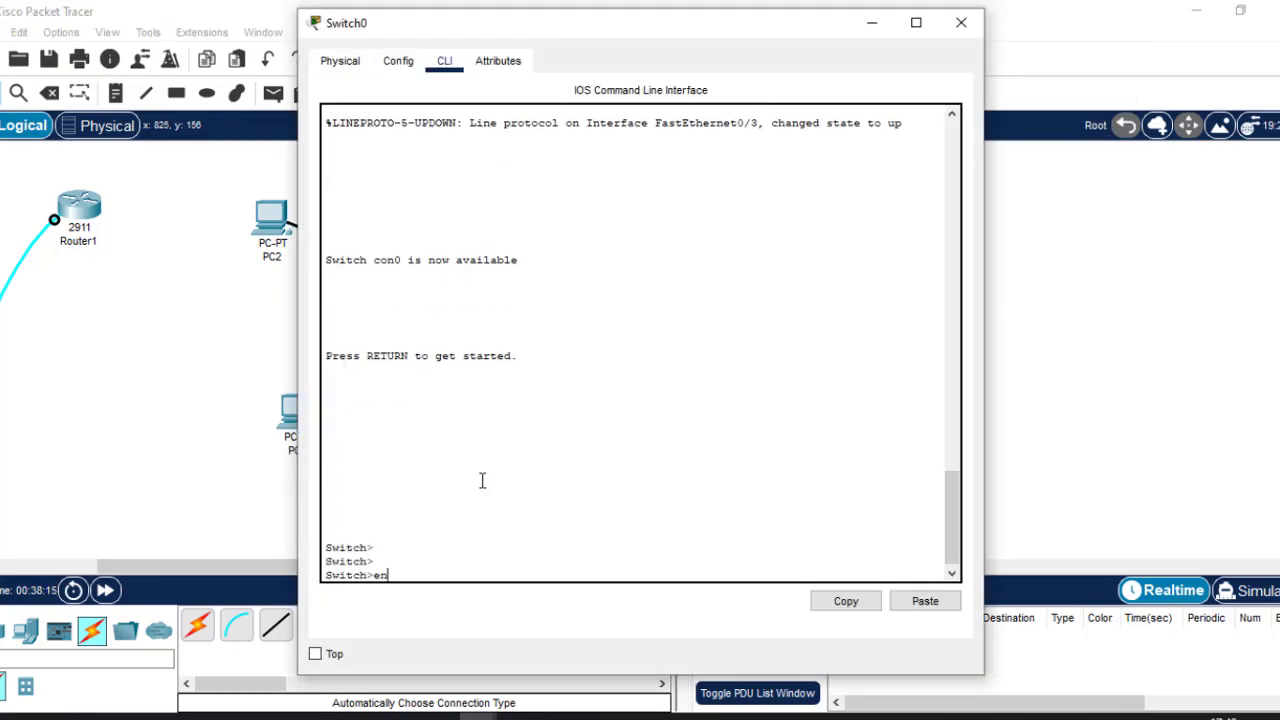
key("Return")
key("Return")
type("con")
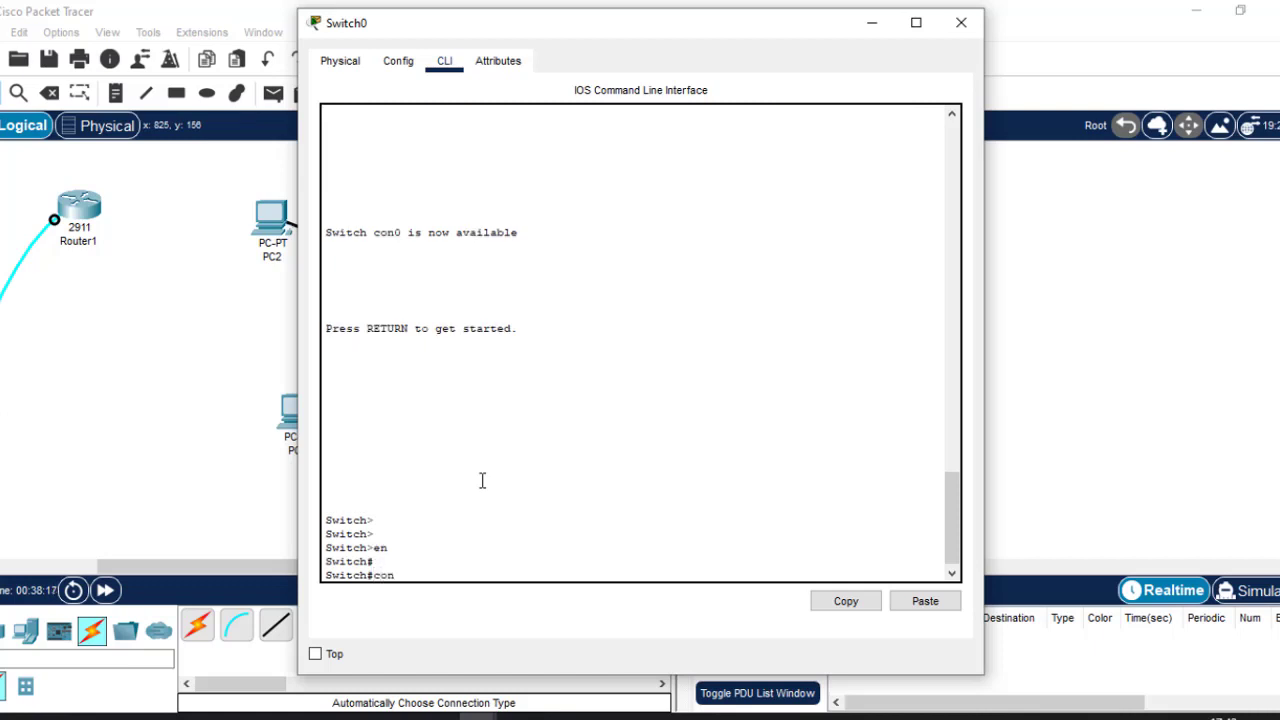
type("f t")
key("Return")
key("Return")
key("Return")
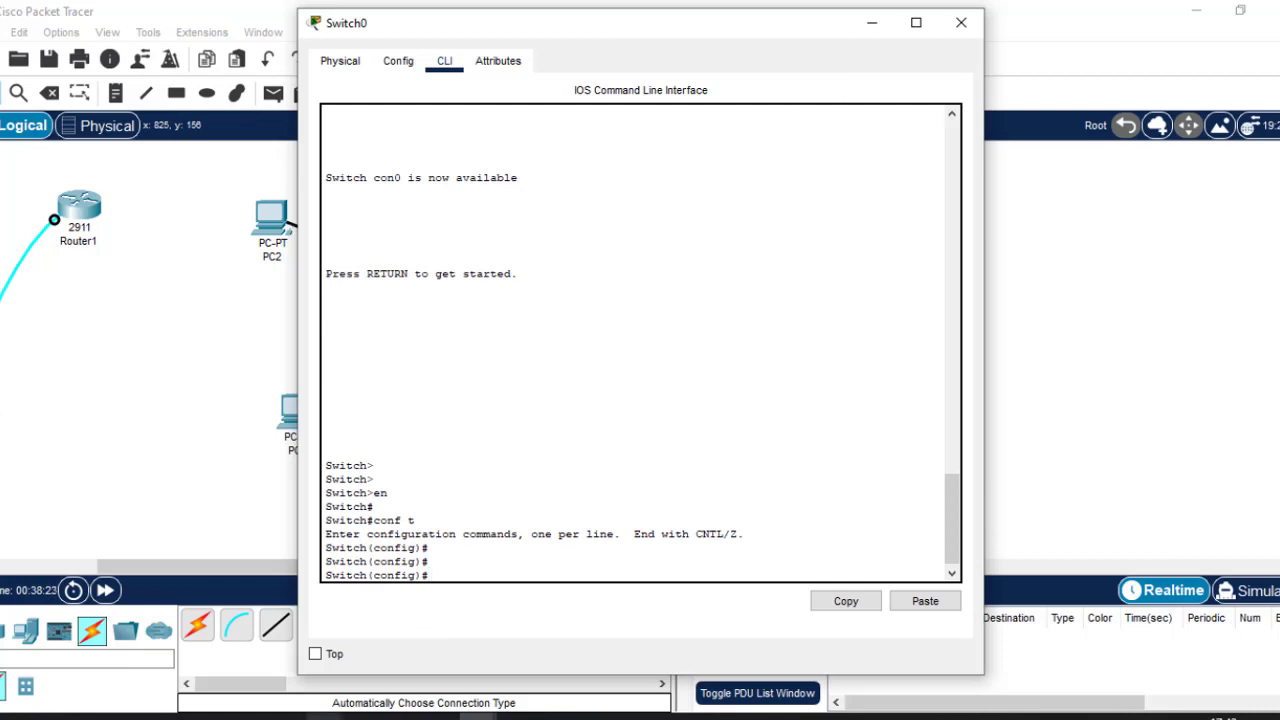
left_click(324, 716)
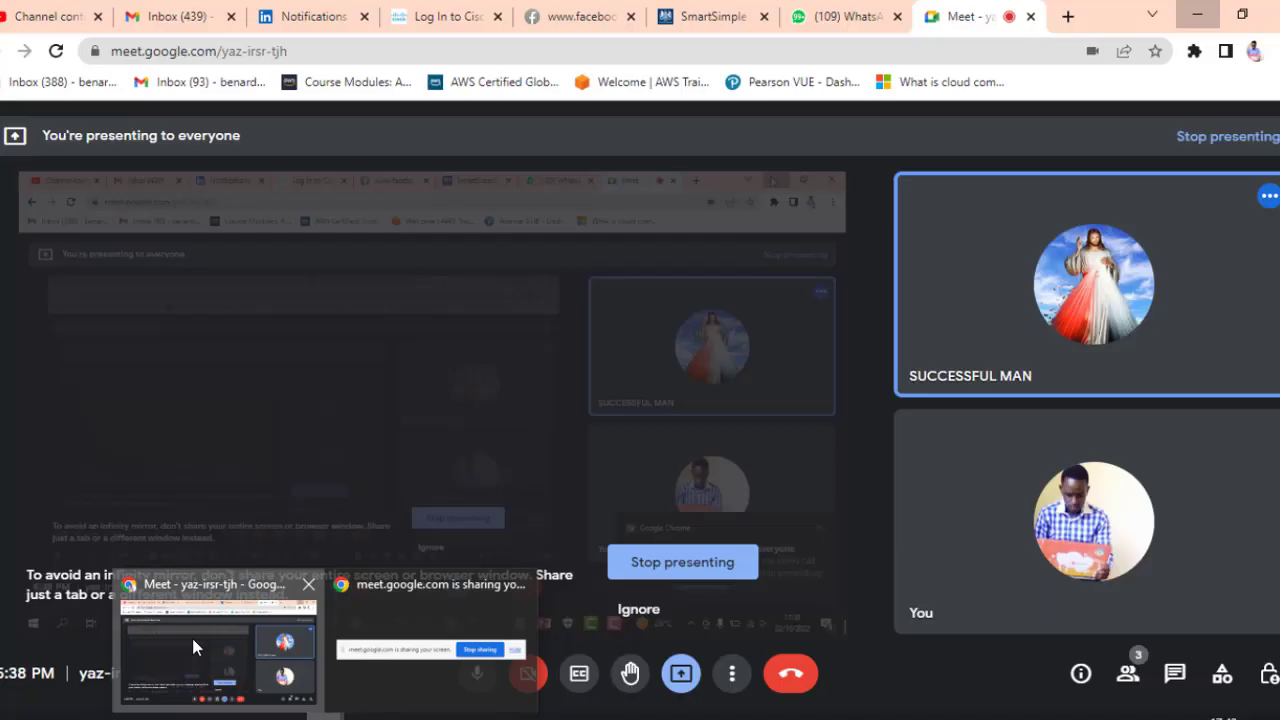
left_click(192, 638)
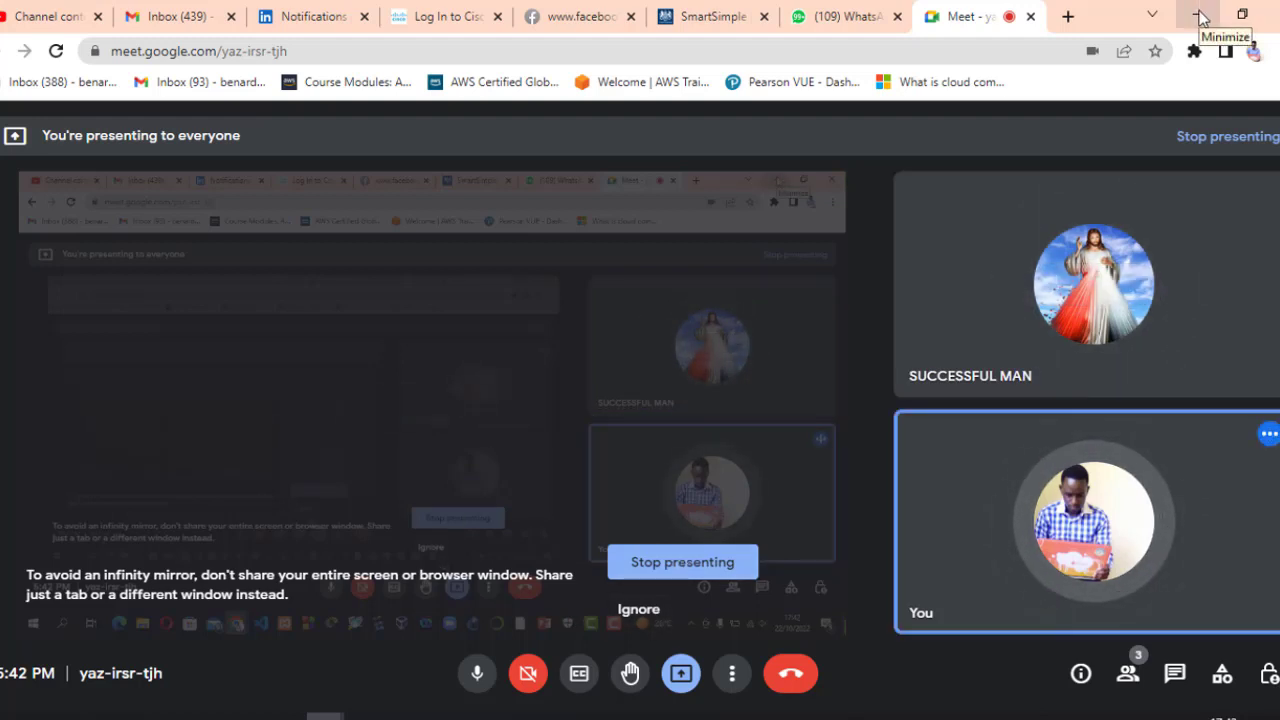
Minimise the Meet window to return to Switch0's global configuration prompt.
left_click(1200, 18)
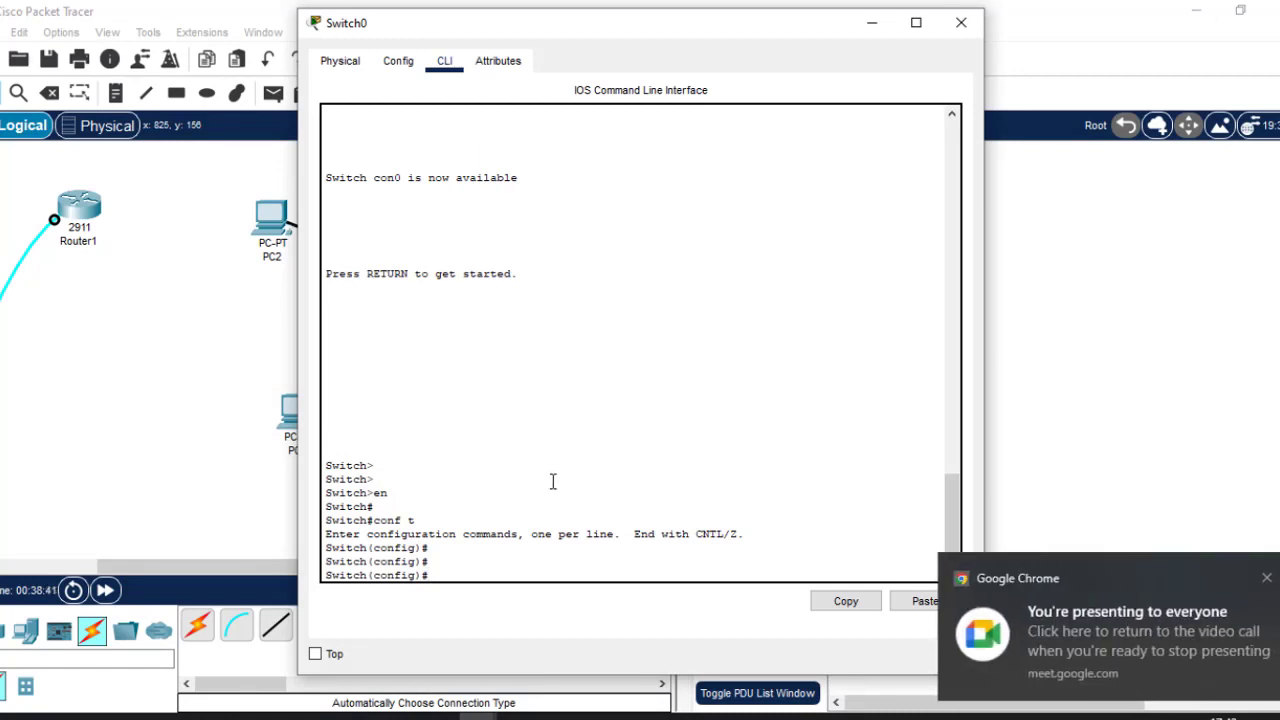
In Switch0's console, enter interface fa0/1 and apply switchport mode trunk.
left_click(1050, 340)
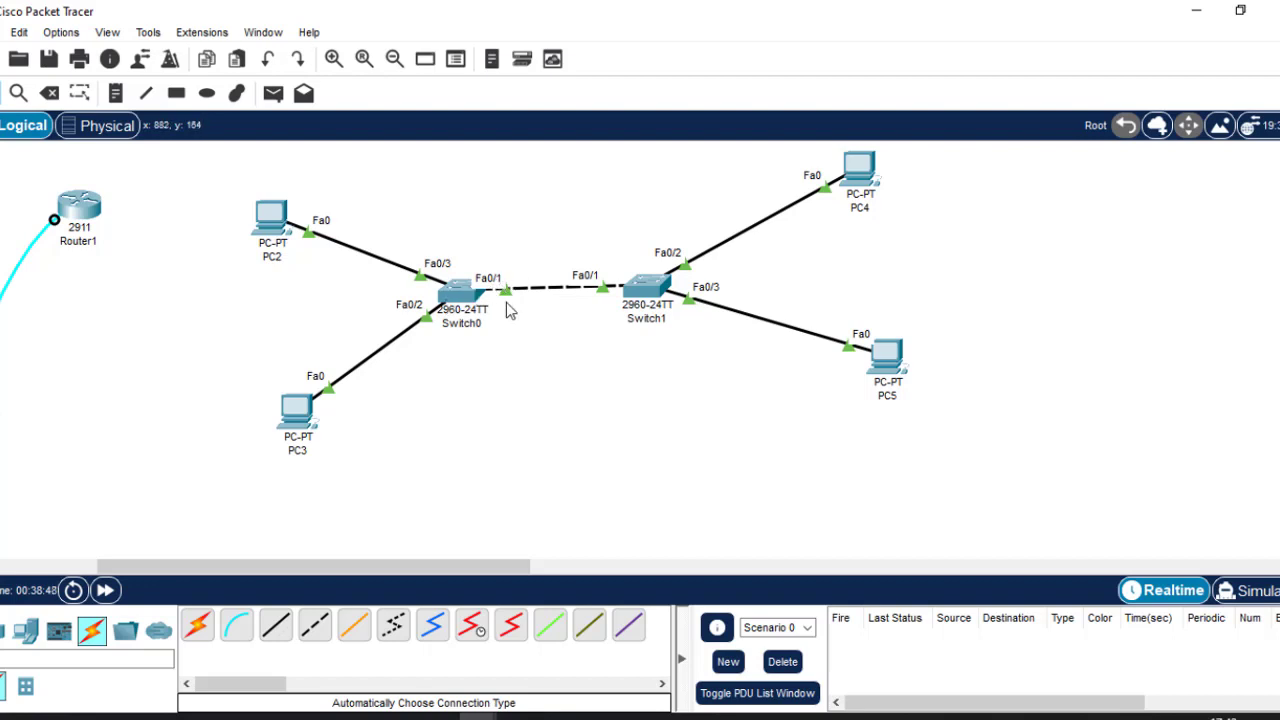
left_click(459, 298)
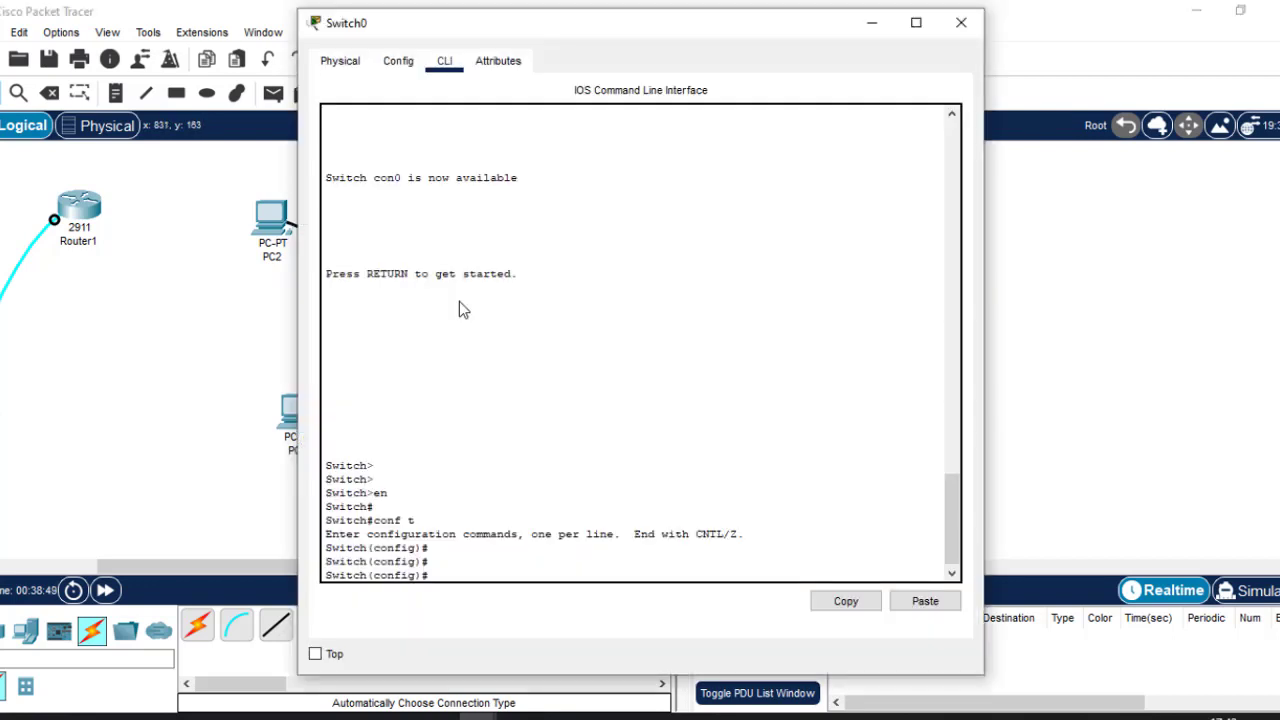
type("int")
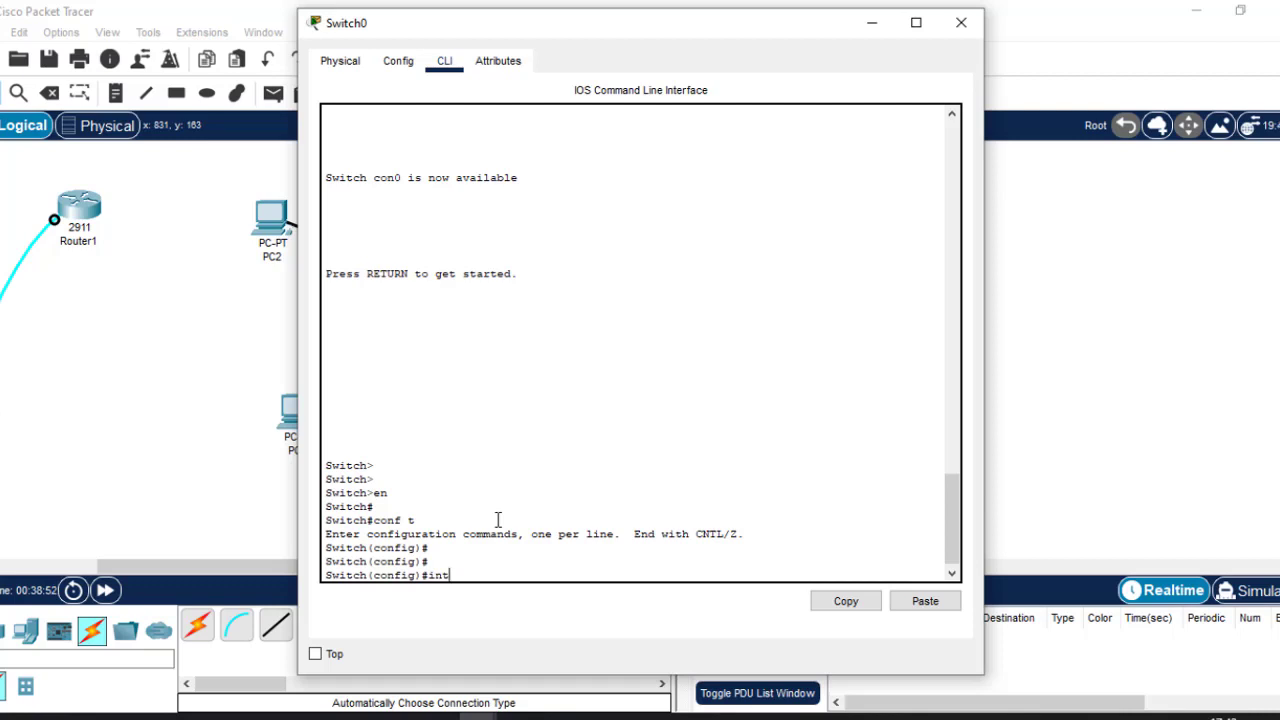
type(" fa0/1")
key("Return")
key("Return")
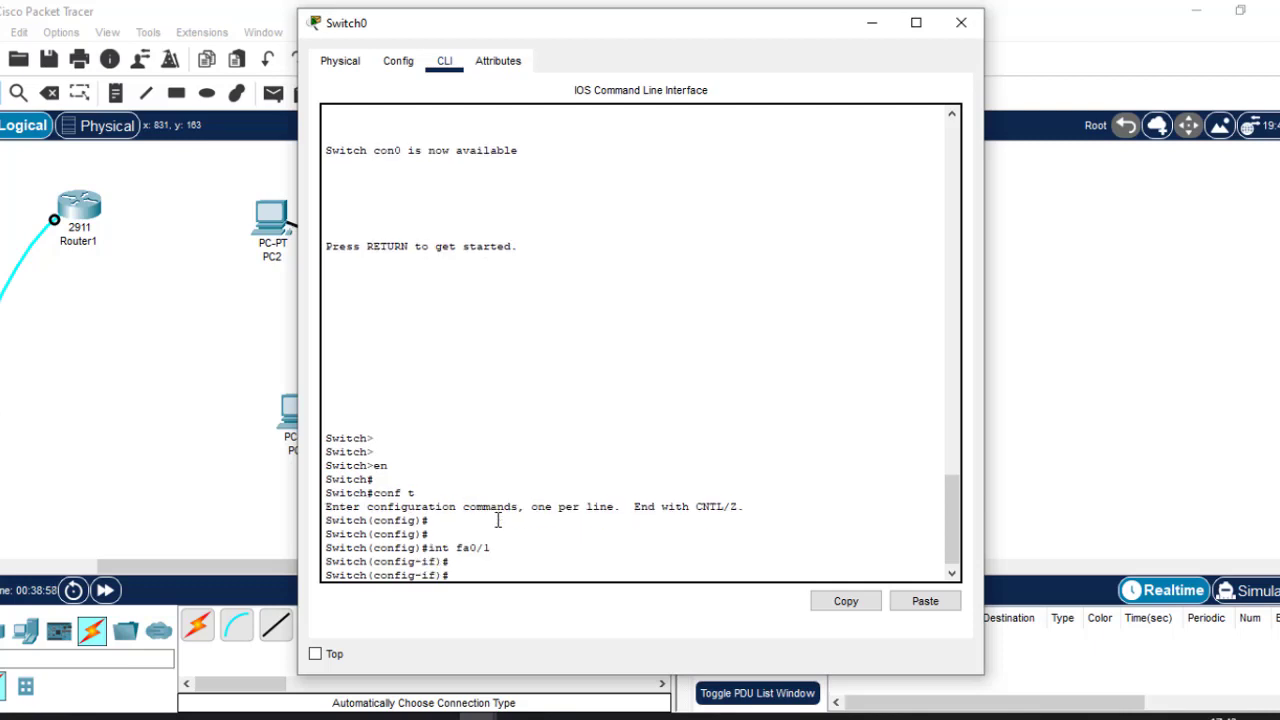
type("switc")
key("Tab")
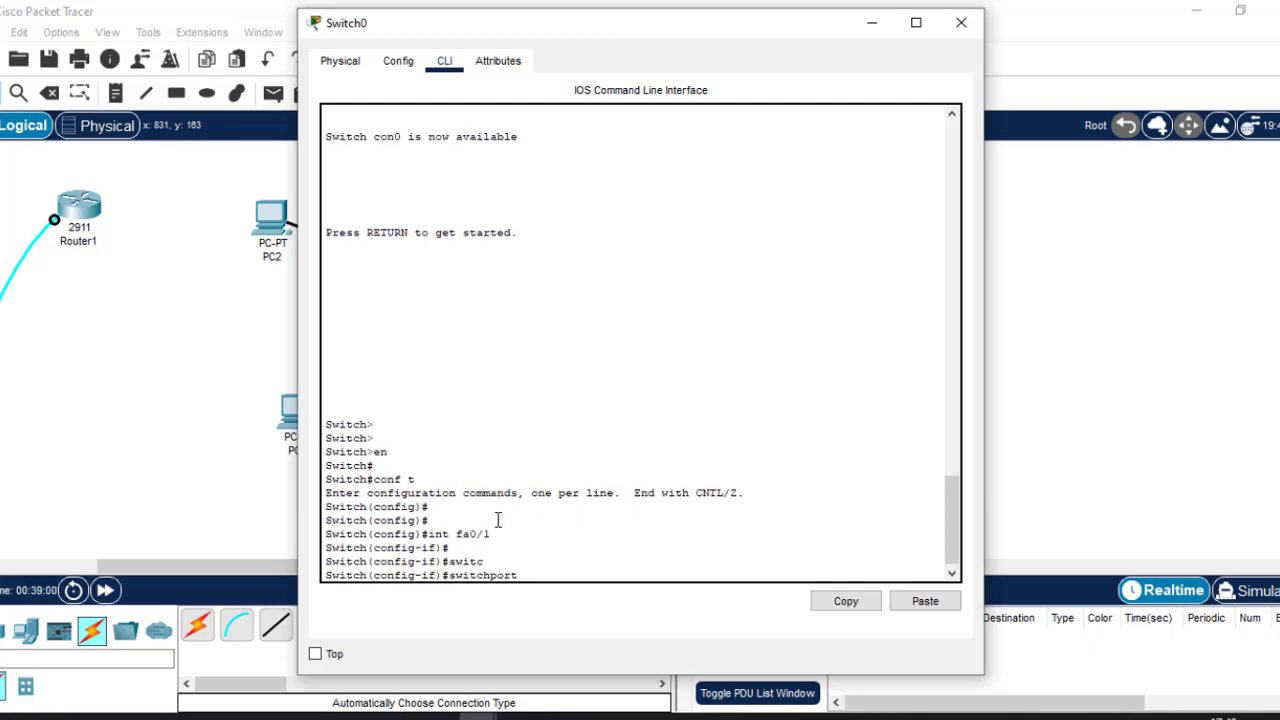
type("mo")
key("Tab")
type("tr")
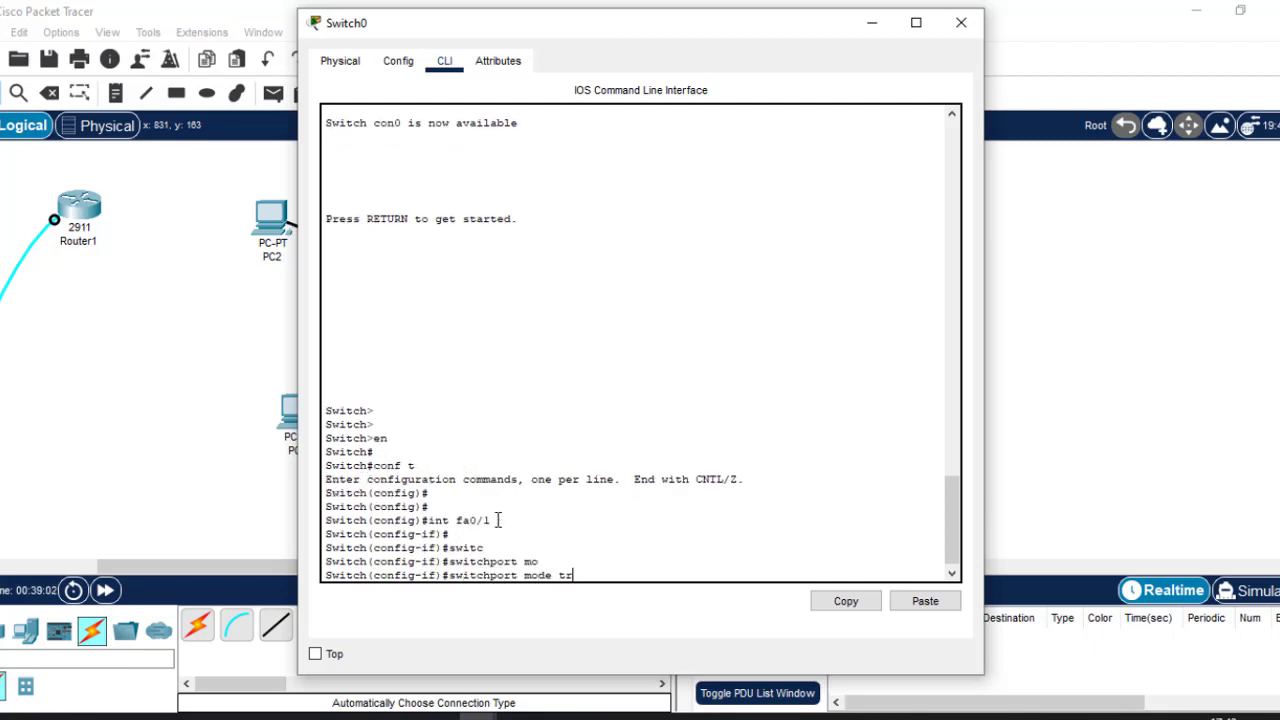
key("Tab")
key("Return")
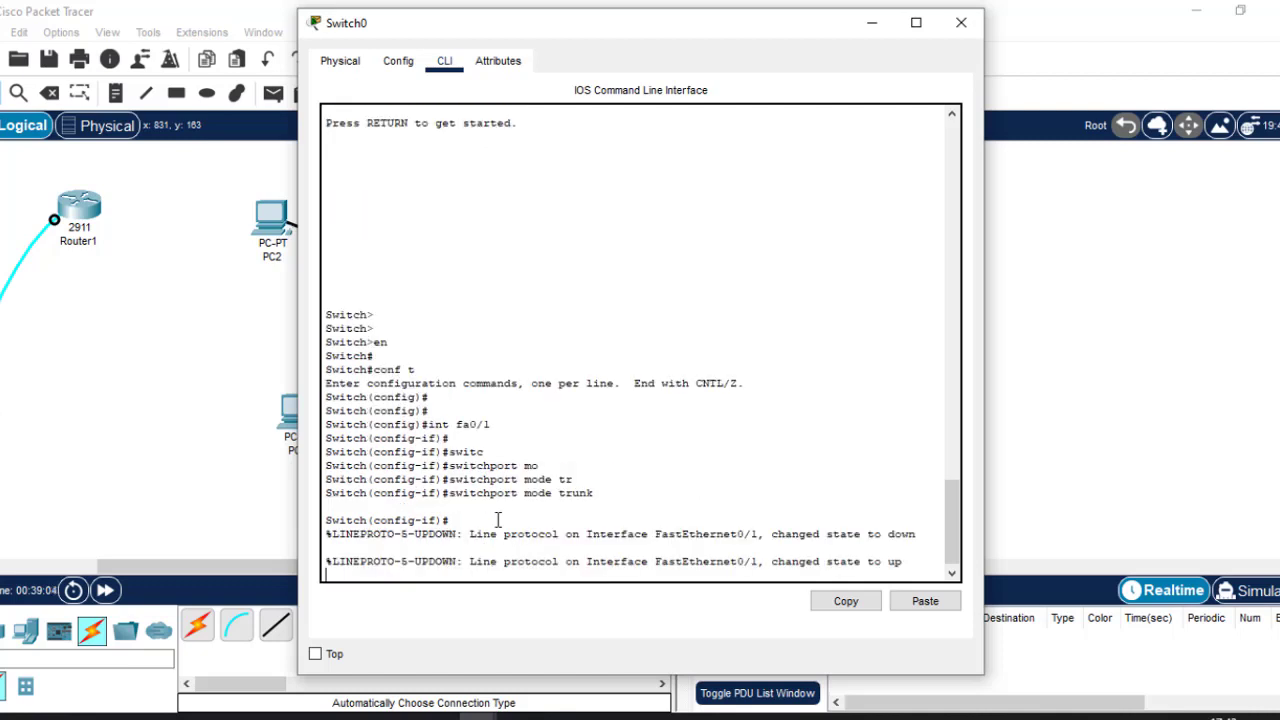
key("Return")
key("Return")
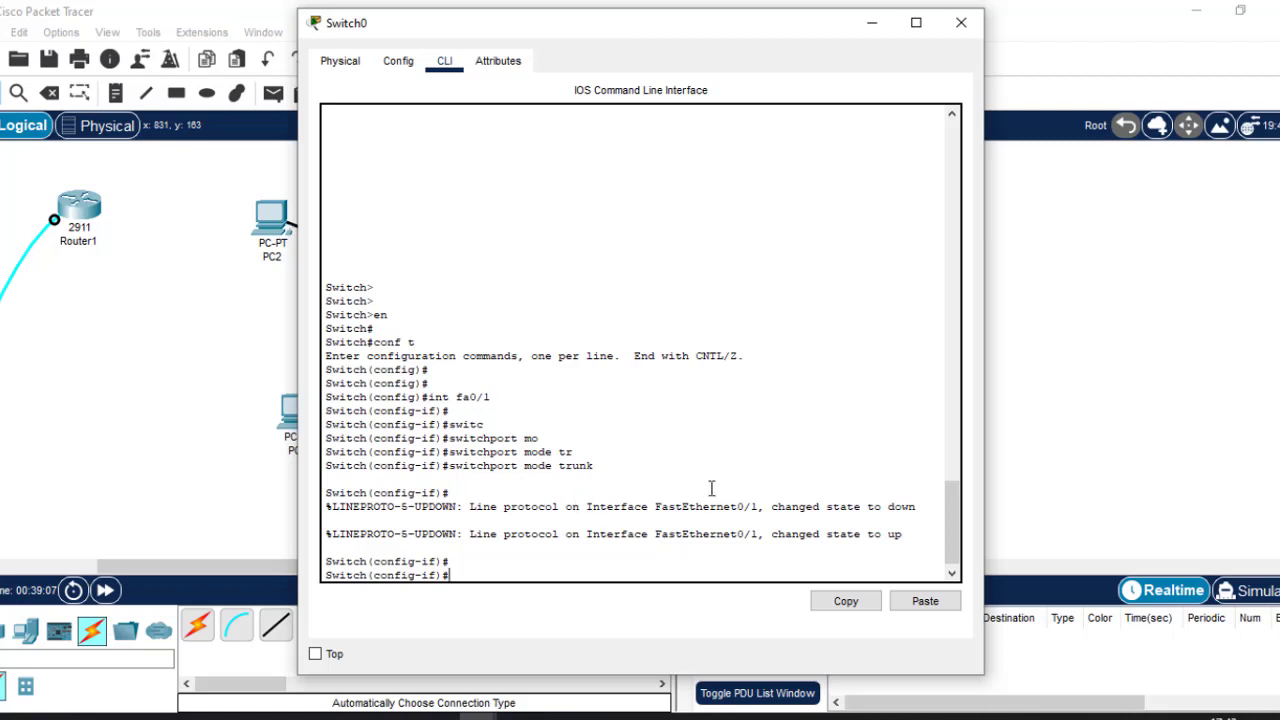
Compare Switch0's console output with the topology to confirm the Fa0/1 link end turned green.
left_click(871, 18)
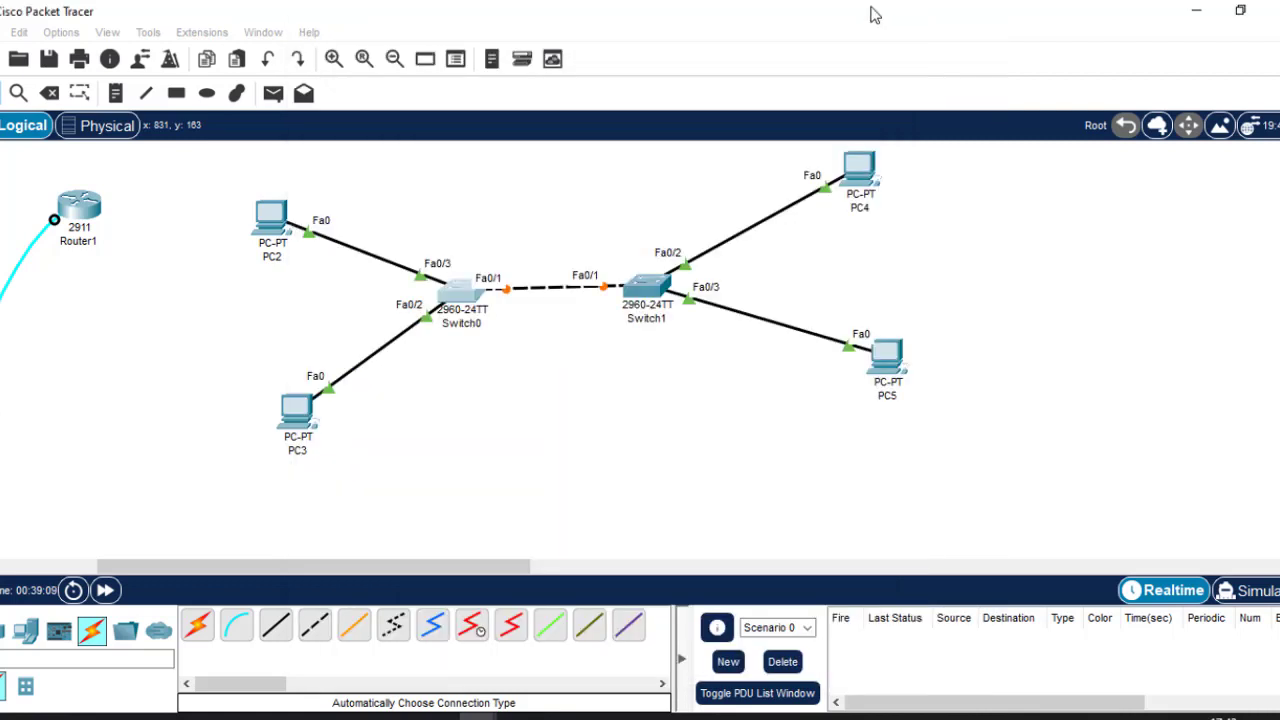
left_click(467, 290)
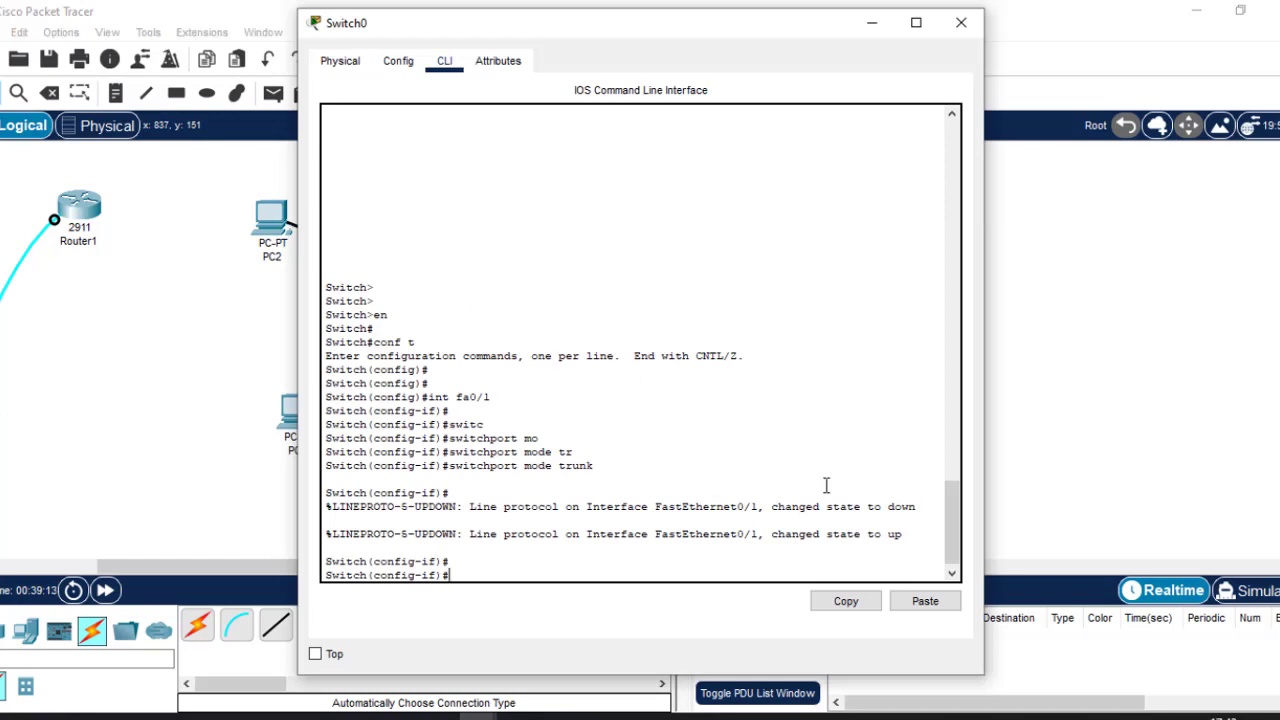
left_click_drag(887, 507, 904, 535)
left_click(1035, 314)
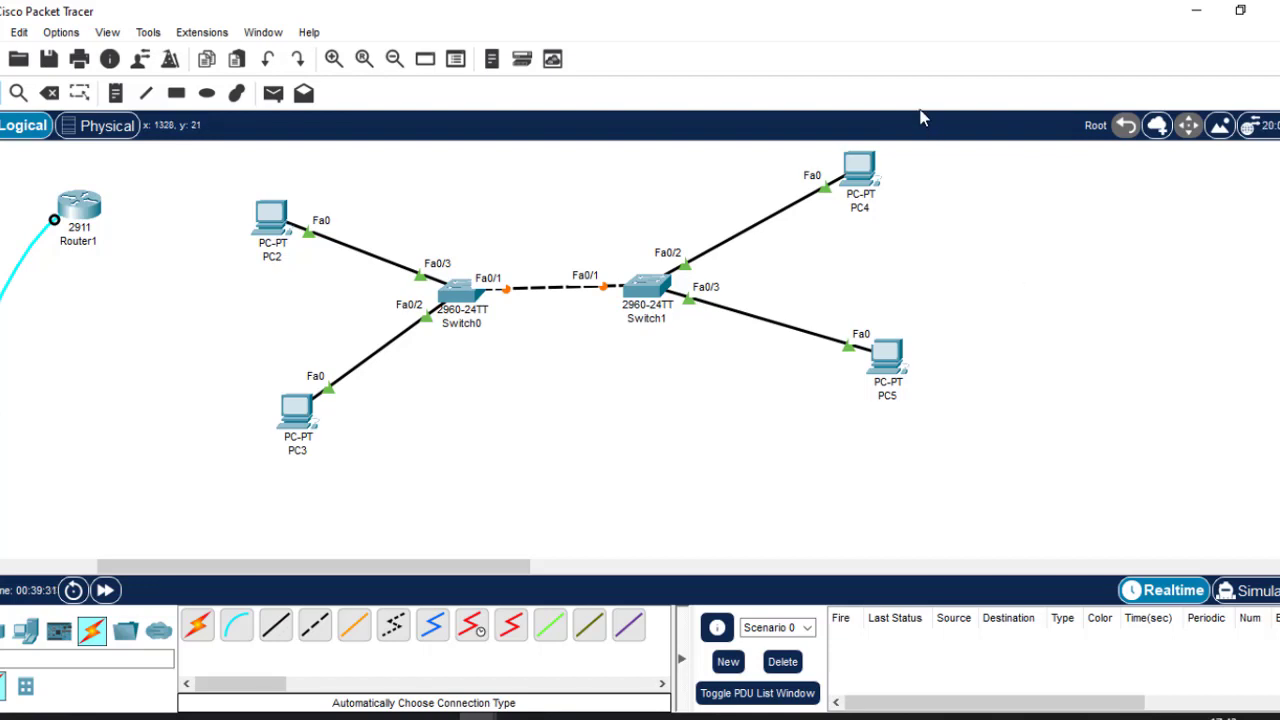
left_click(470, 292)
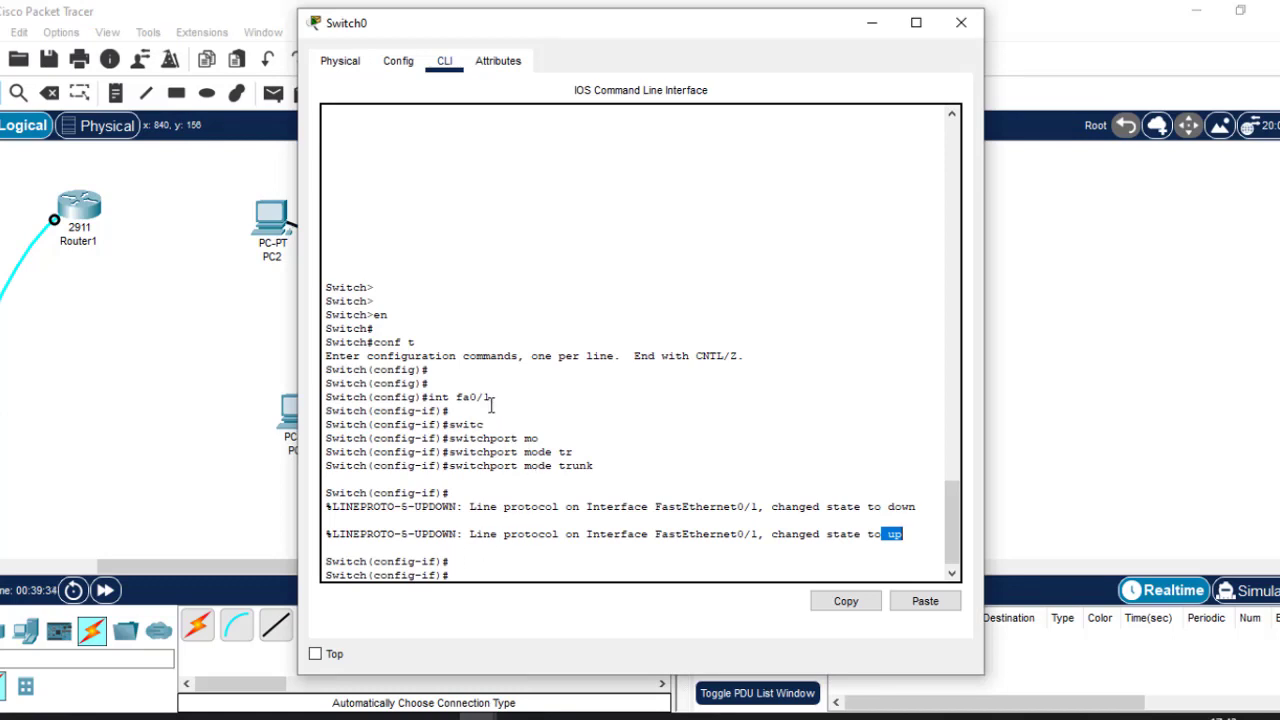
left_click_drag(492, 397, 432, 400)
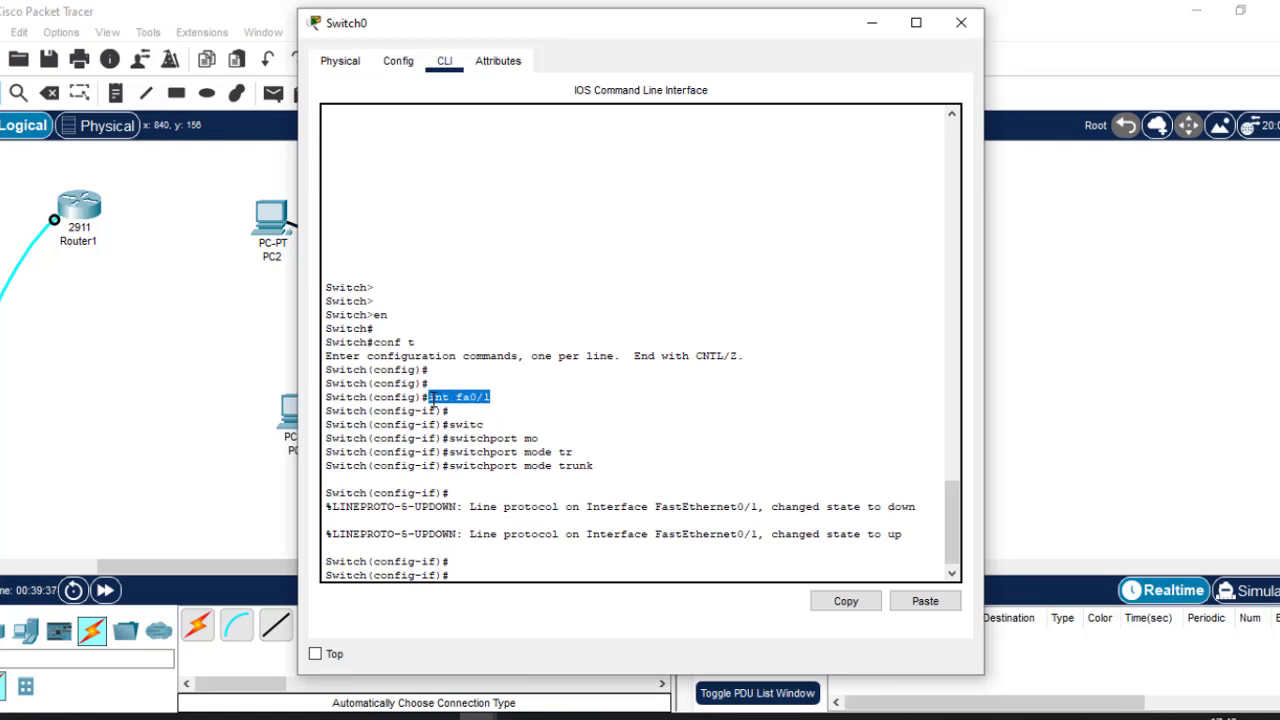
left_click(1048, 332)
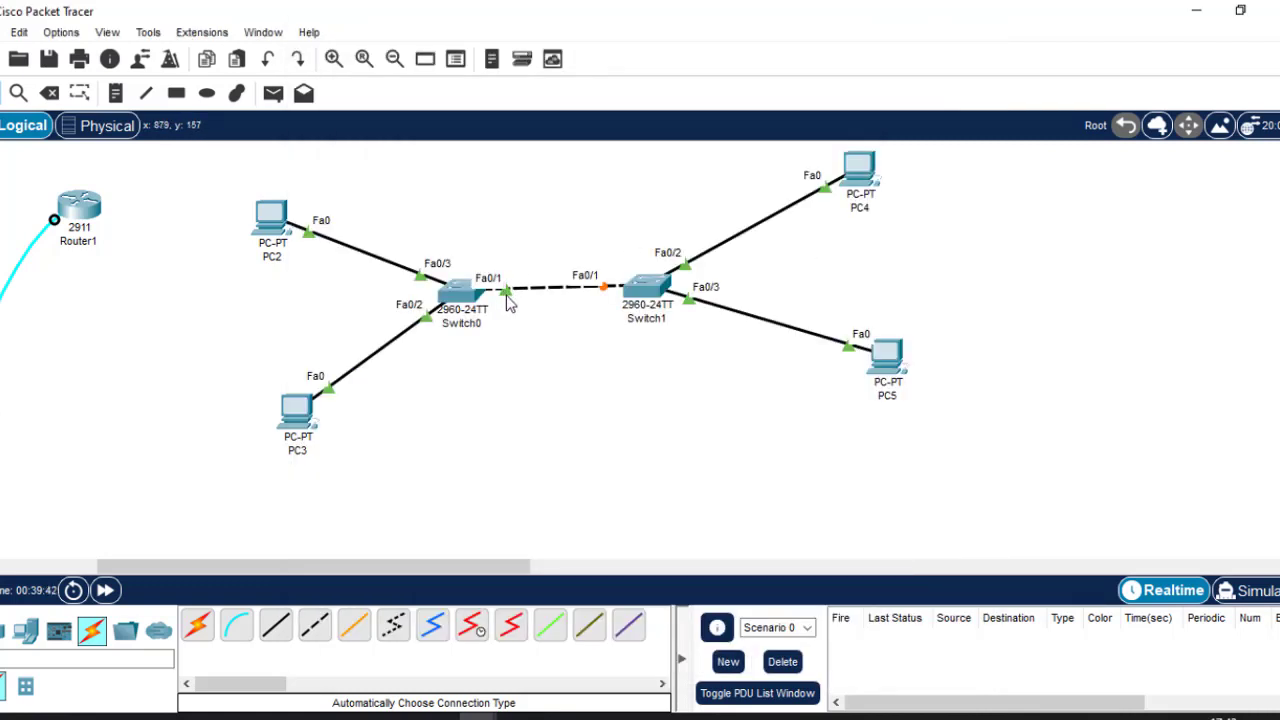
Exit Switch0's interface mode with ex and close its configuration window.
left_click(462, 292)
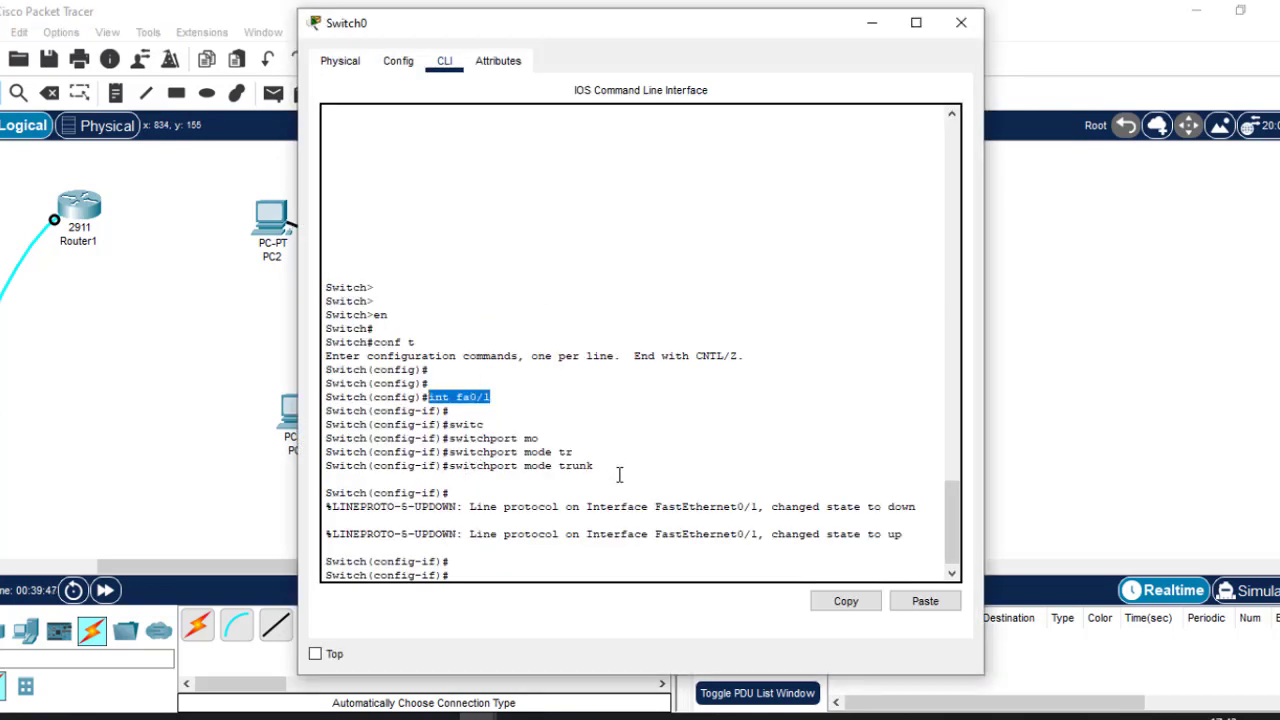
left_click(593, 507)
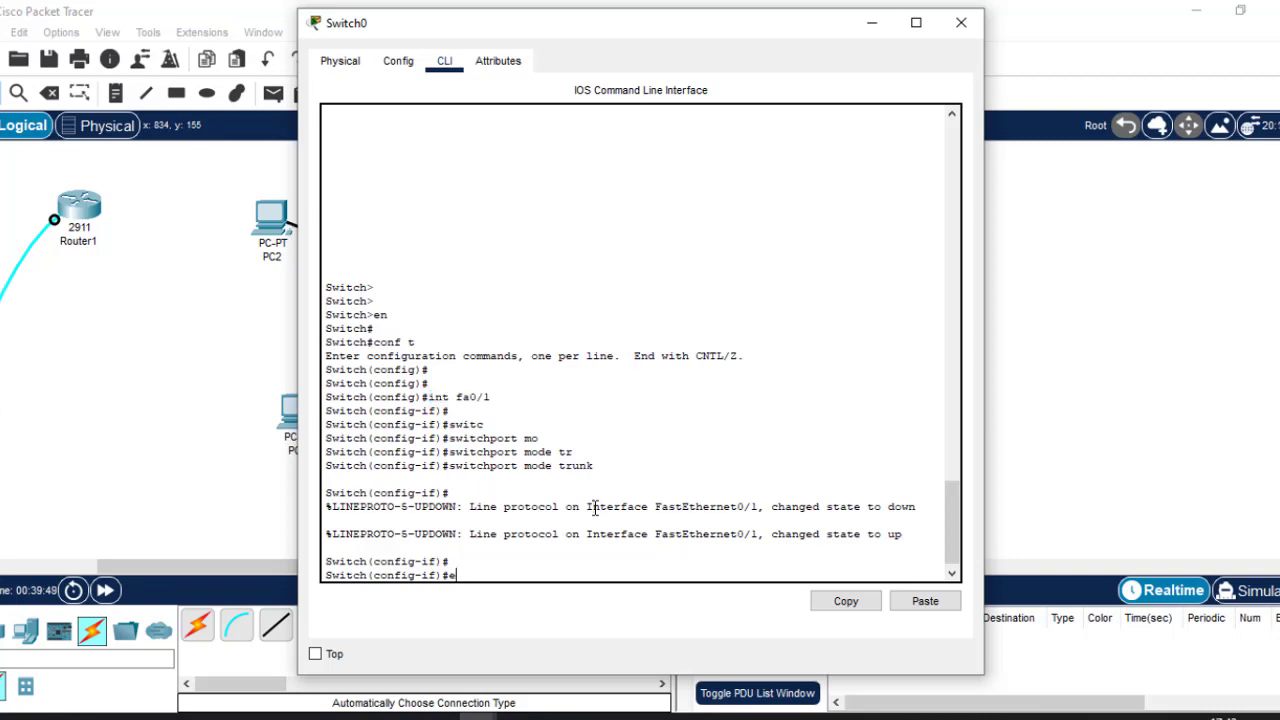
type("ex")
key("Return")
key("Return")
key("Return")
key("Return")
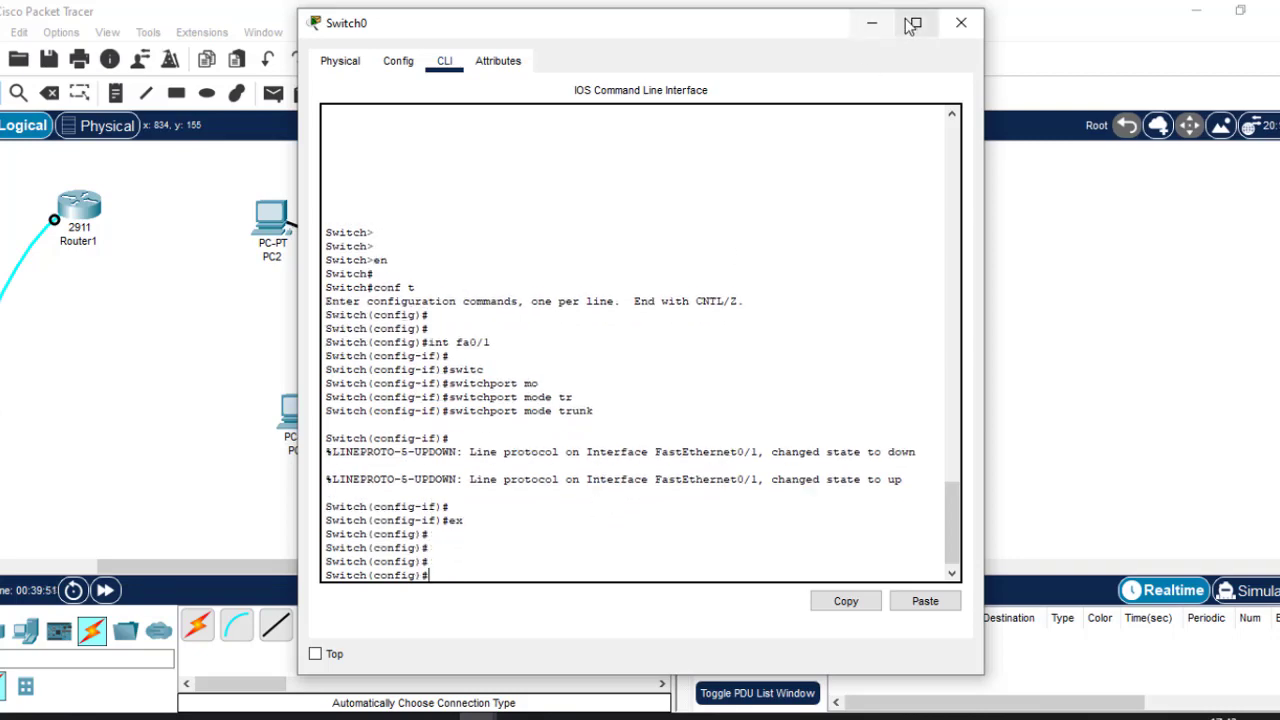
left_click(960, 24)
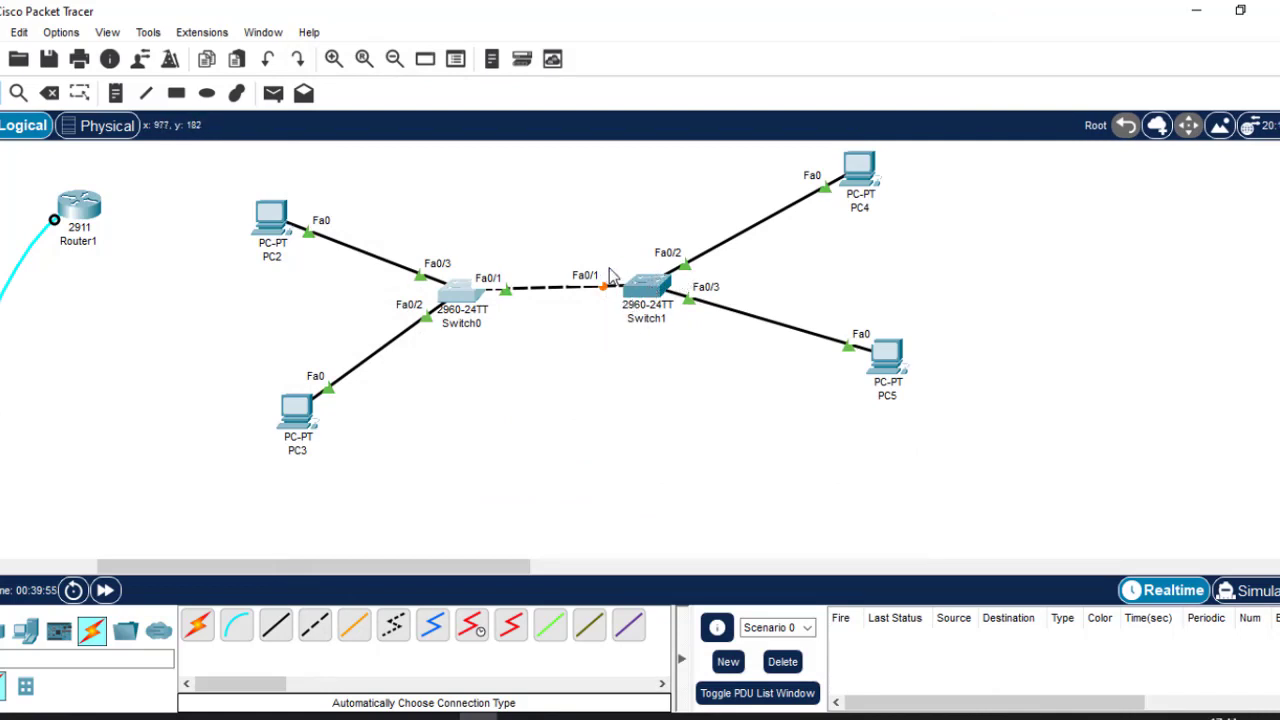
Open Switch1's CLI and enter global configuration mode with en and conf t.
left_click(634, 298)
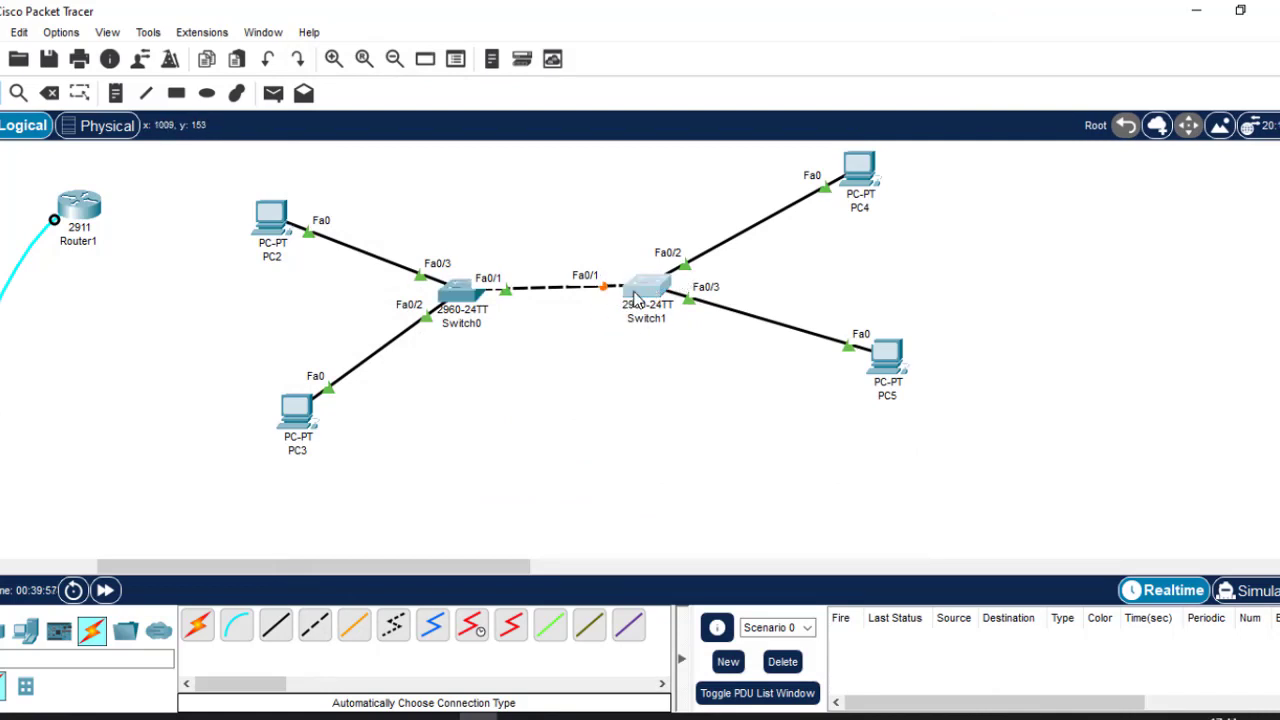
left_click(634, 298)
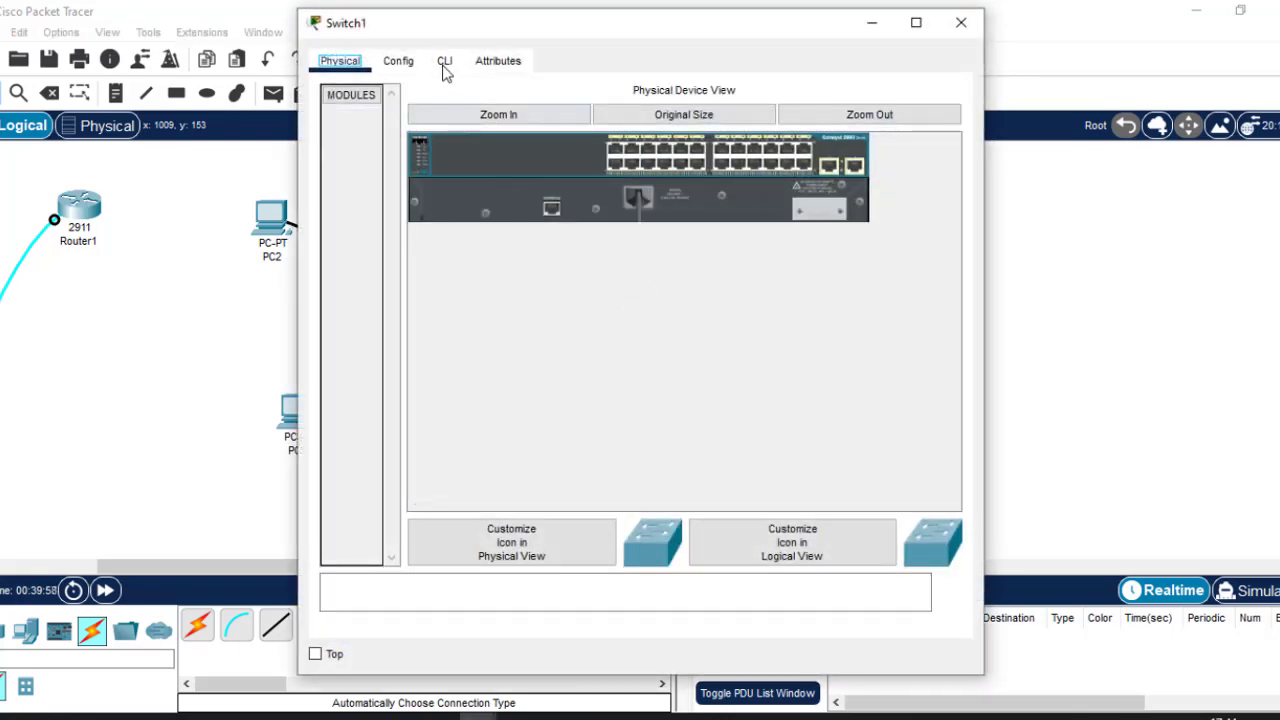
left_click(444, 63)
key("Return")
key("Return")
key("Return")
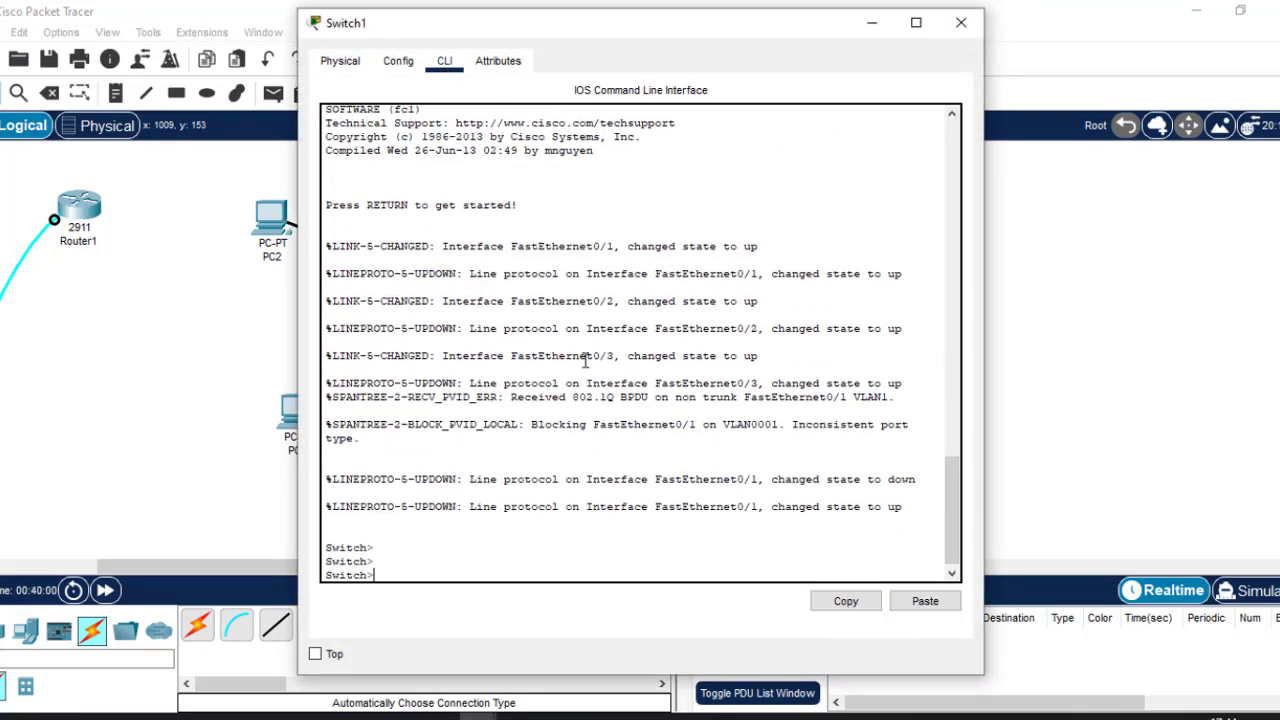
type("en")
key("Return")
type("conf")
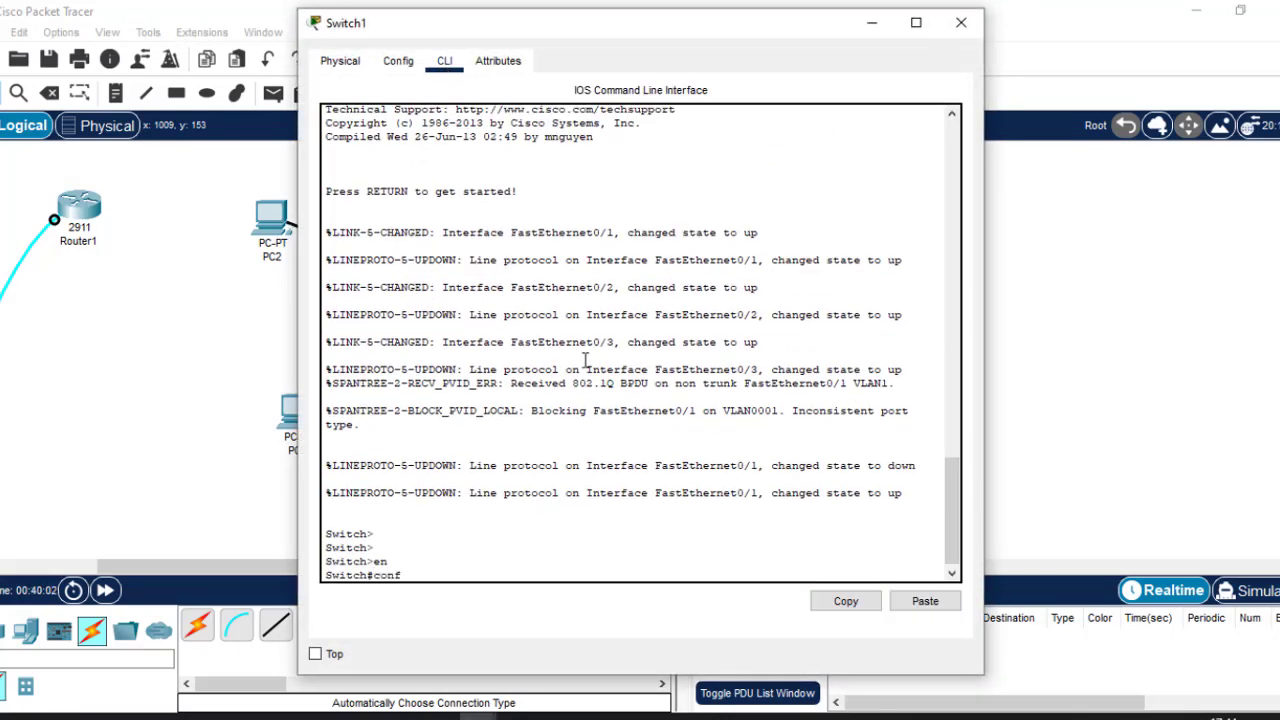
type(" t")
key("Return")
key("Return")
key("Return")
key("Return")
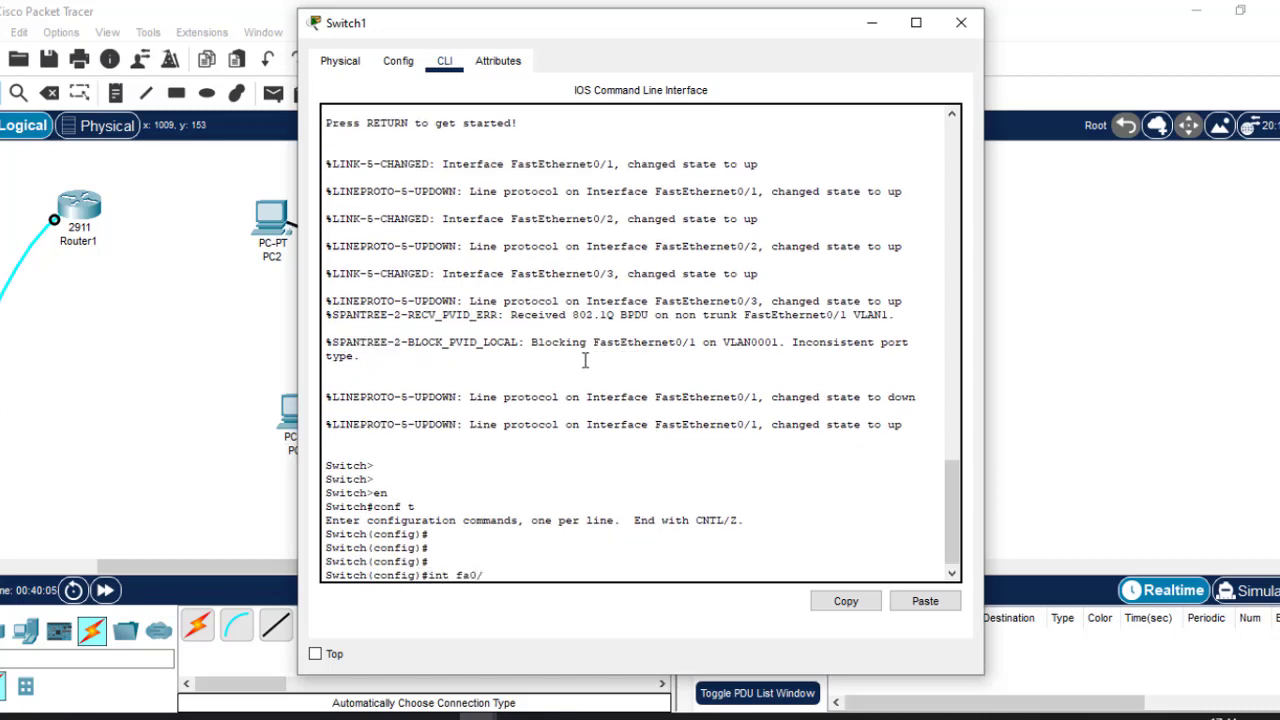
Set Switch1's interface fa0/1 to switchport mode trunk.
type("int fa0/1")
left_click(1108, 294)
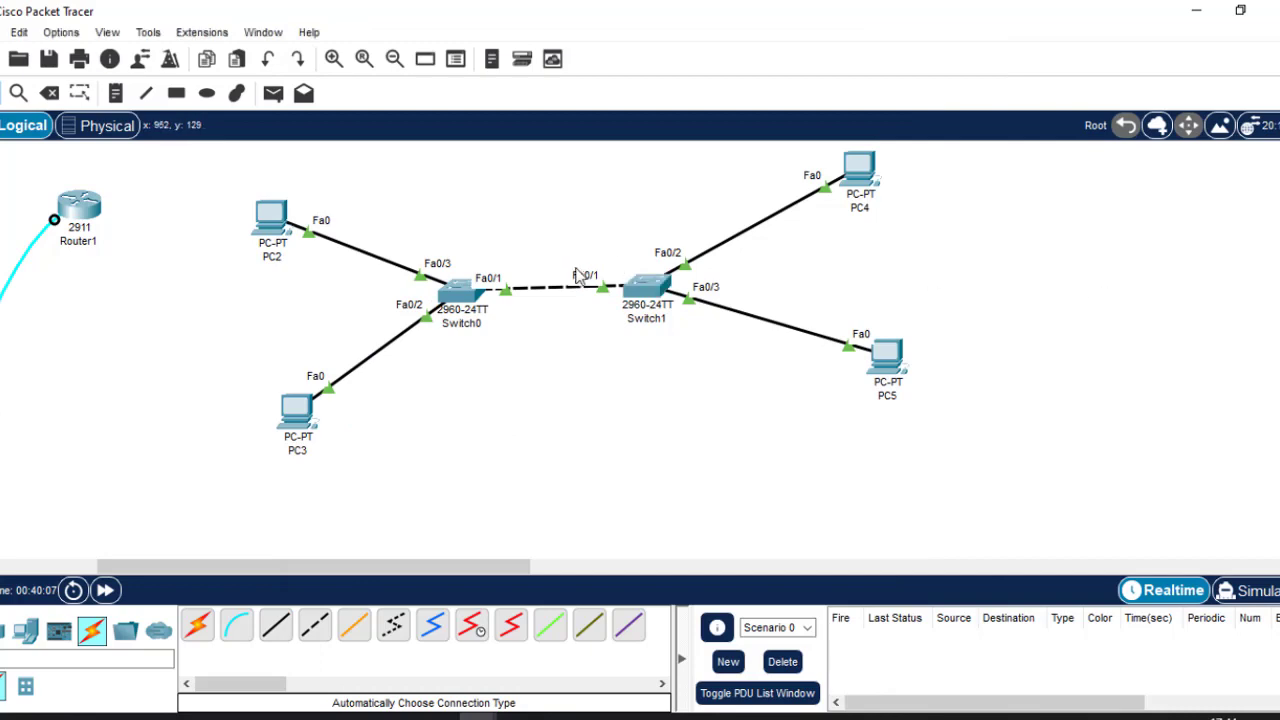
left_click(660, 290)
key("Return")
key("Return")
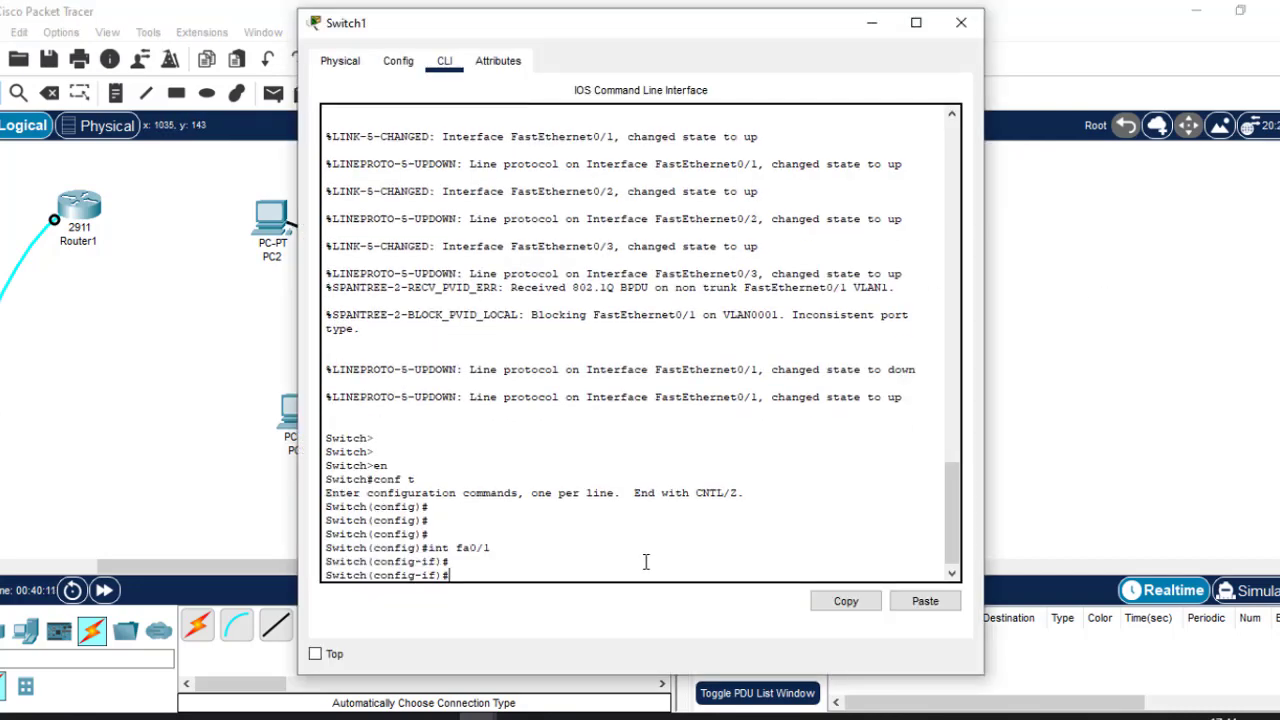
type("switc")
key("Tab")
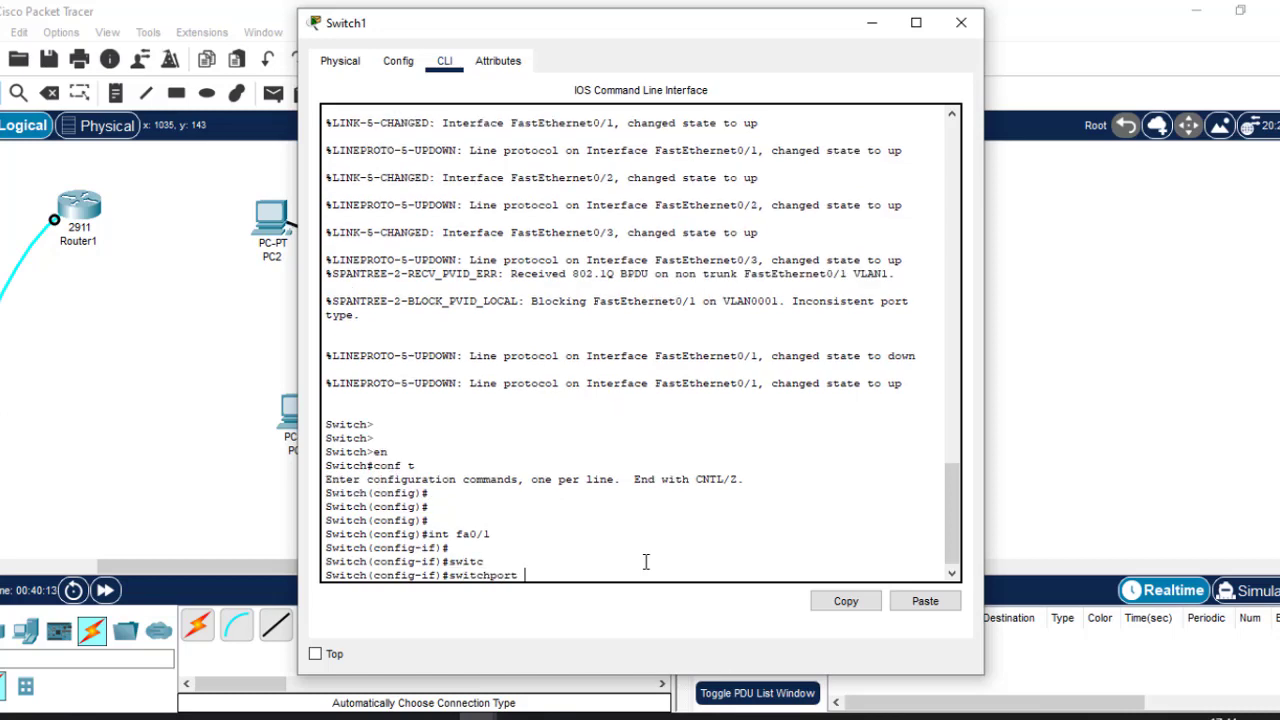
type("mo")
key("Tab")
type("t")
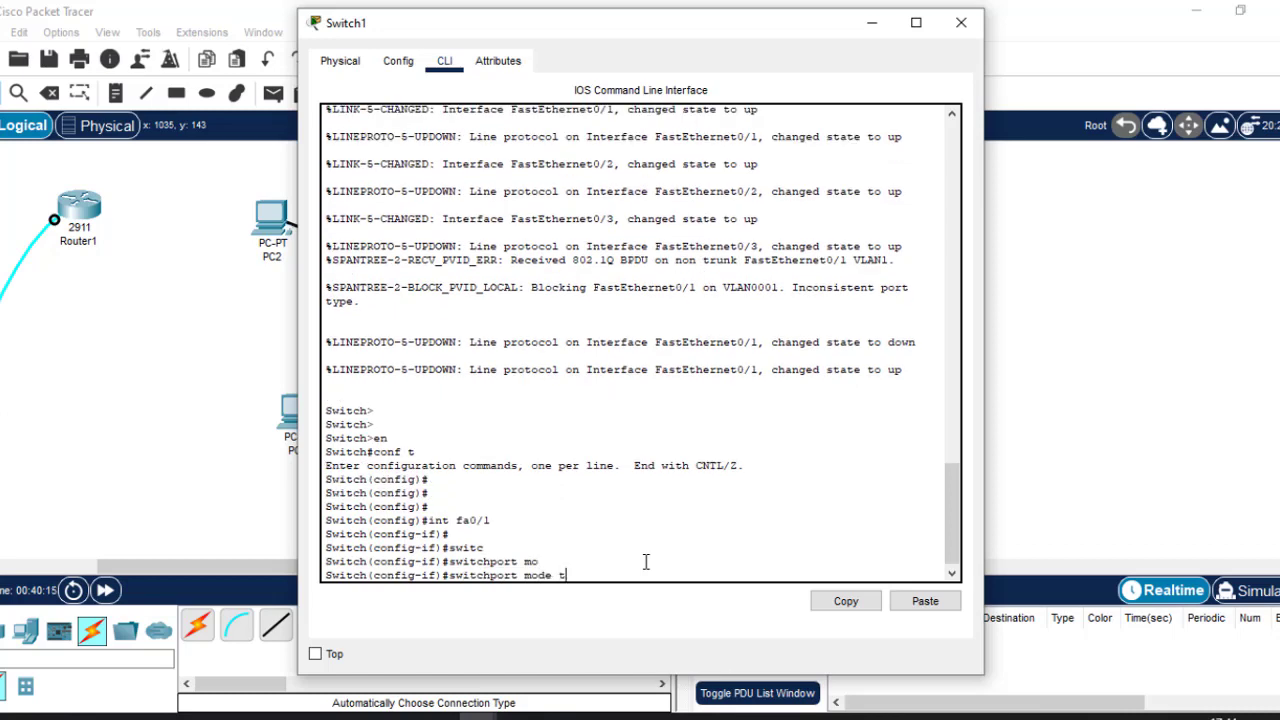
type("r")
key("Tab")
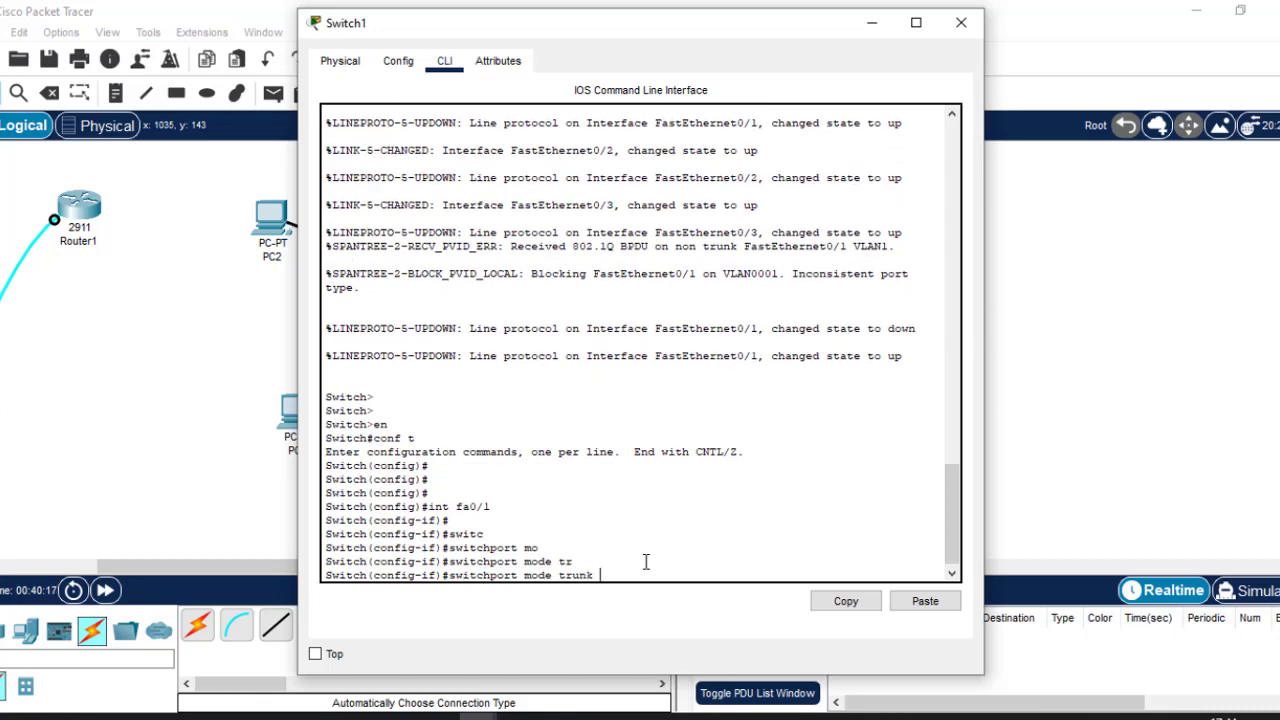
key("Return")
Exit interface mode with ex and close Switch1's window.
type("ex")
key("Return")
key("Return")
key("Return")
key("Return")
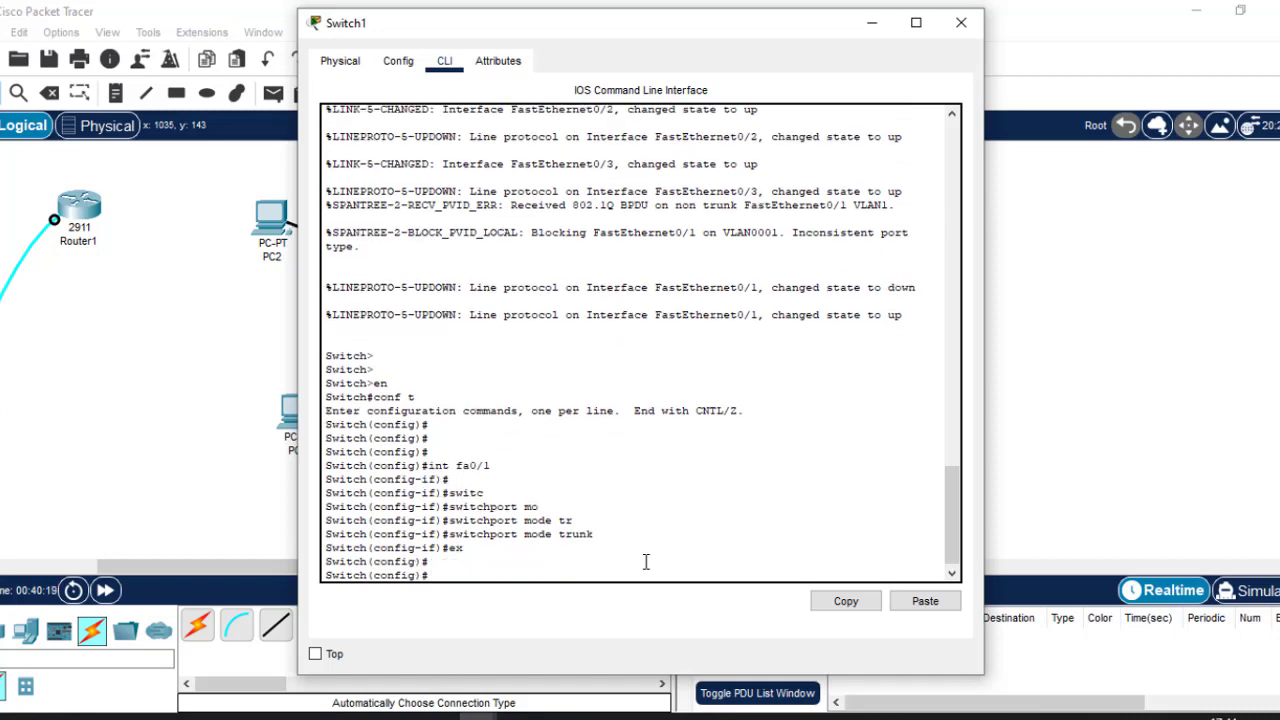
left_click(961, 22)
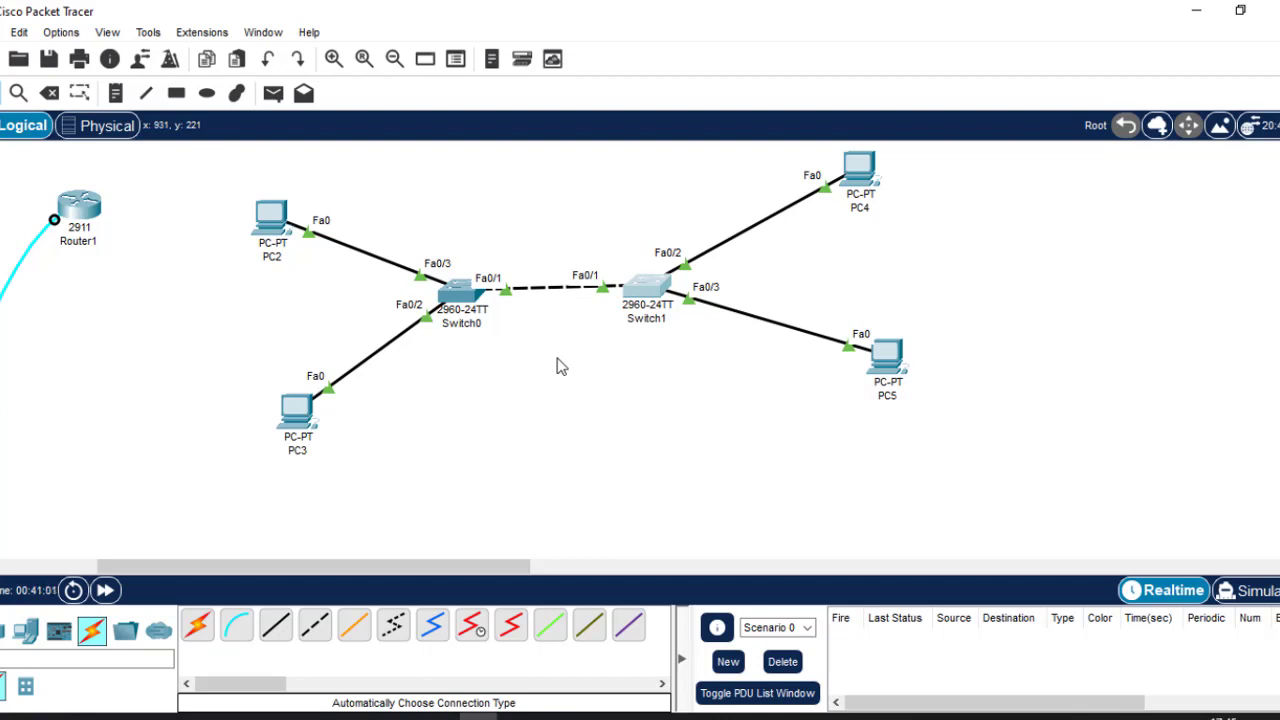
Draw a filled light cyan (#b3fff4) rectangle above the Switch0–Switch1 link.
left_click(176, 93)
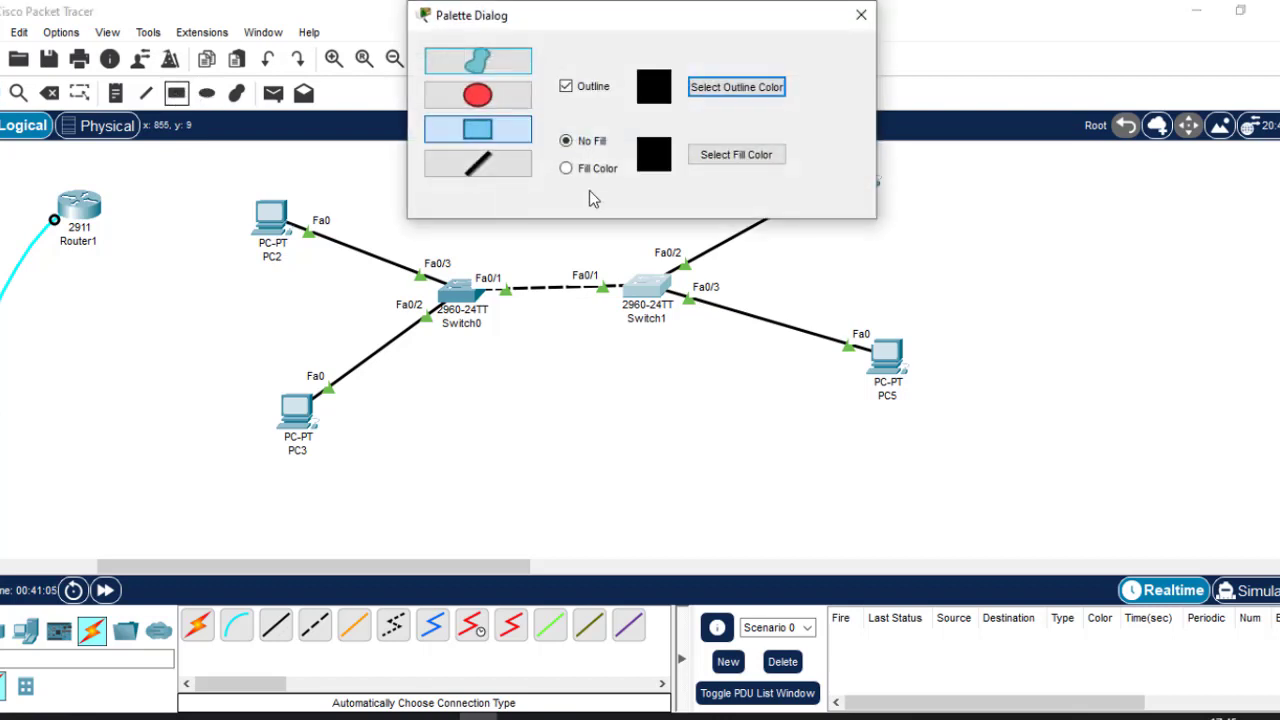
left_click(861, 14)
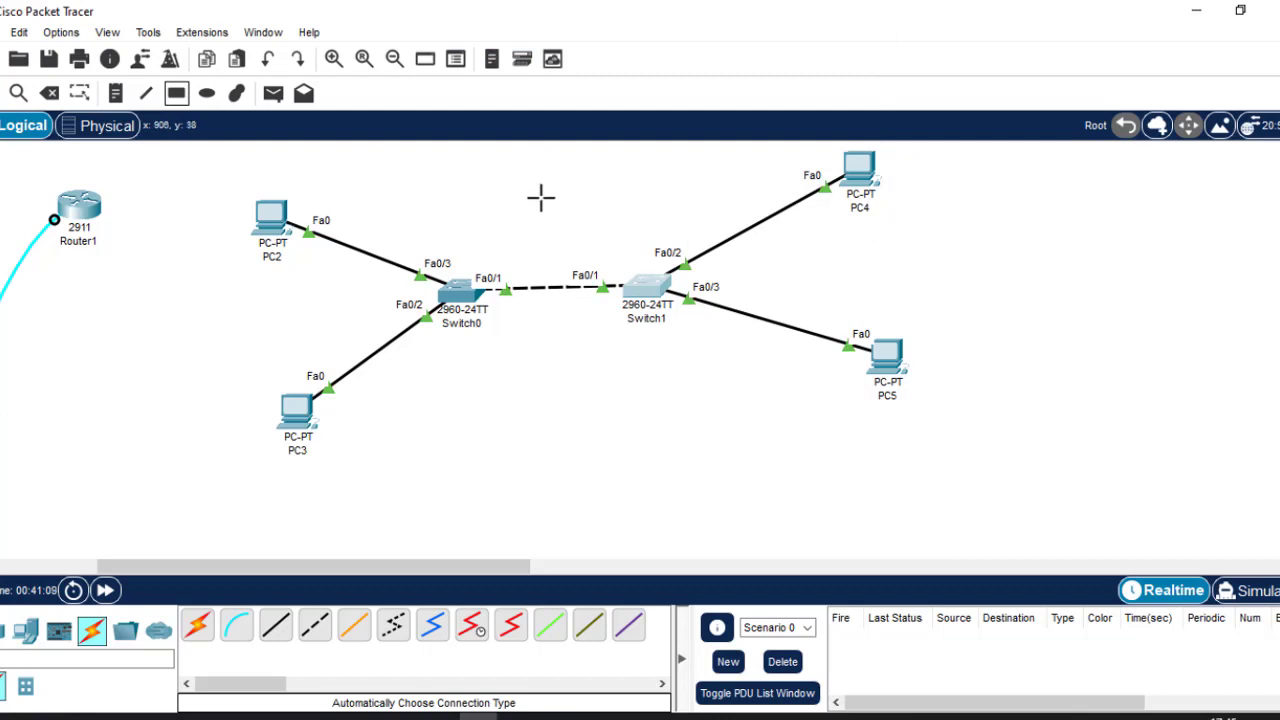
left_click(176, 95)
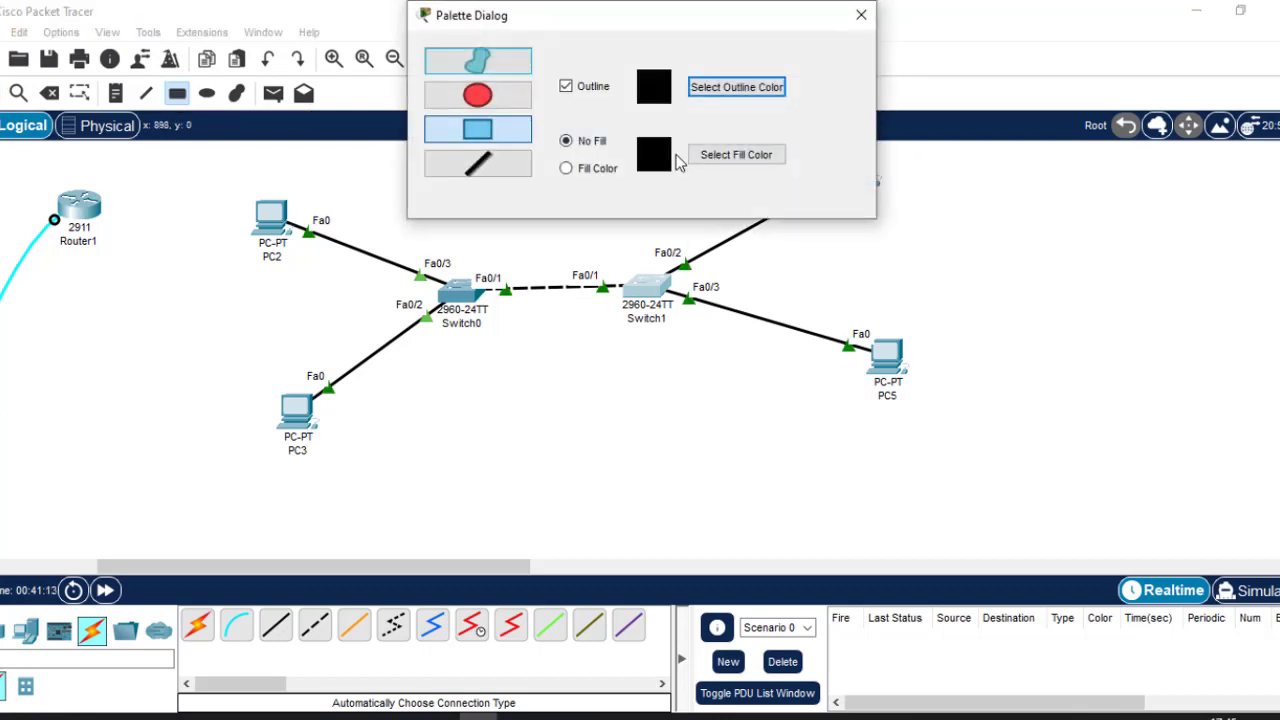
left_click(578, 169)
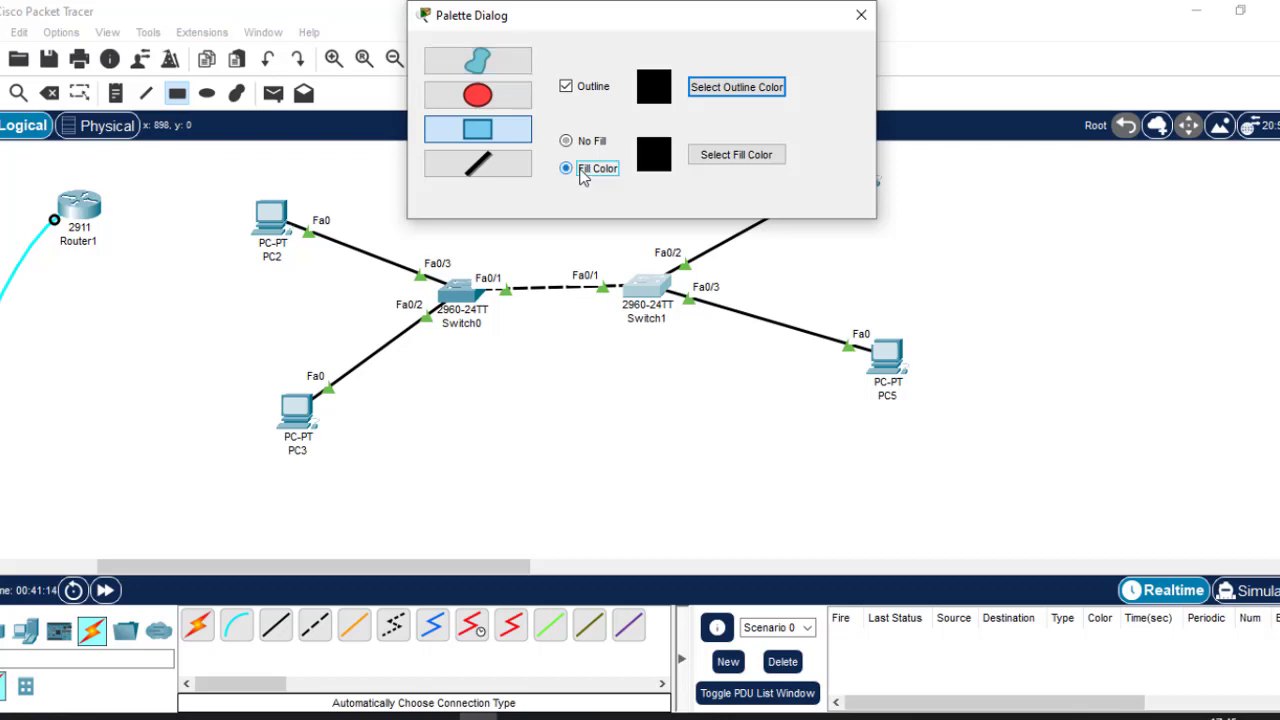
left_click(736, 157)
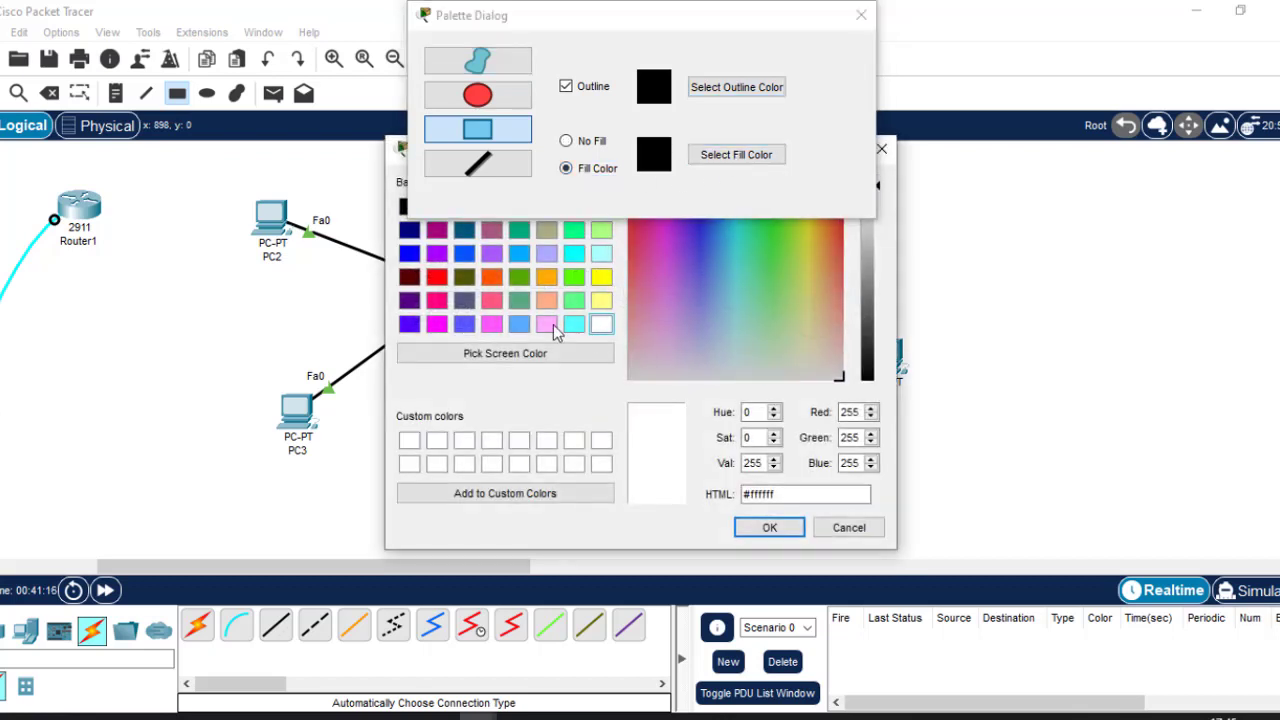
left_click(741, 322)
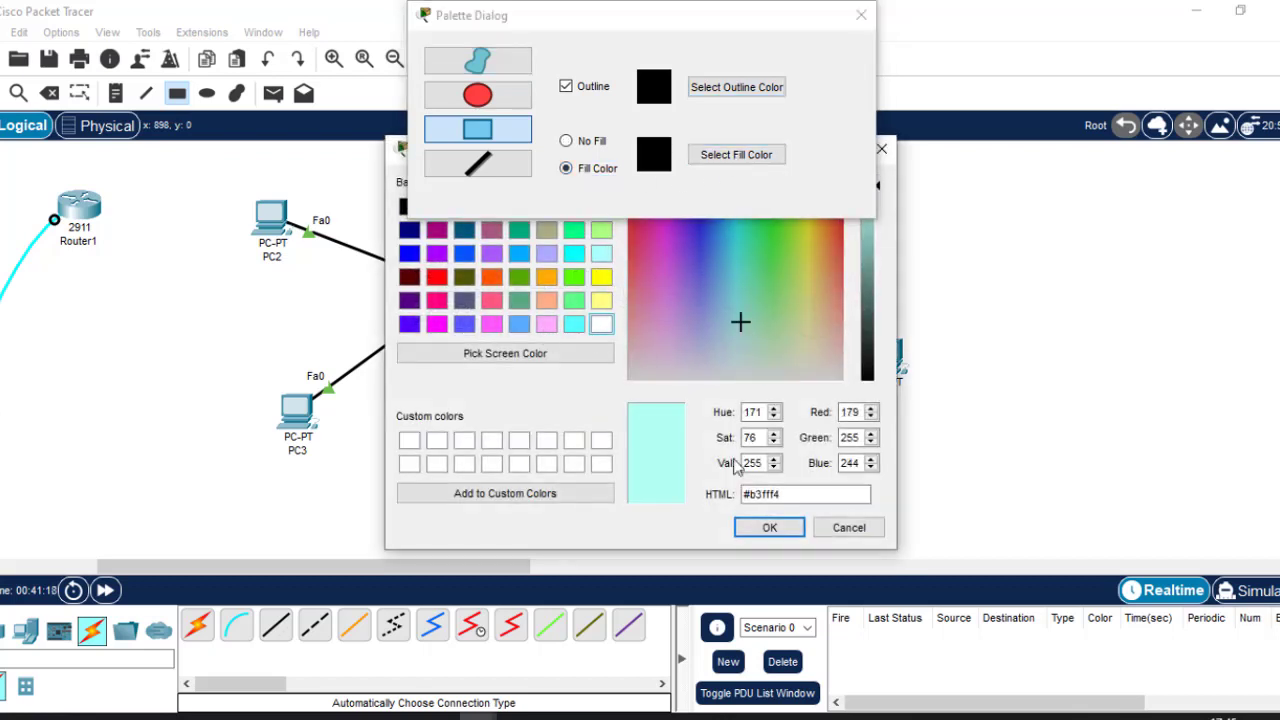
left_click(768, 528)
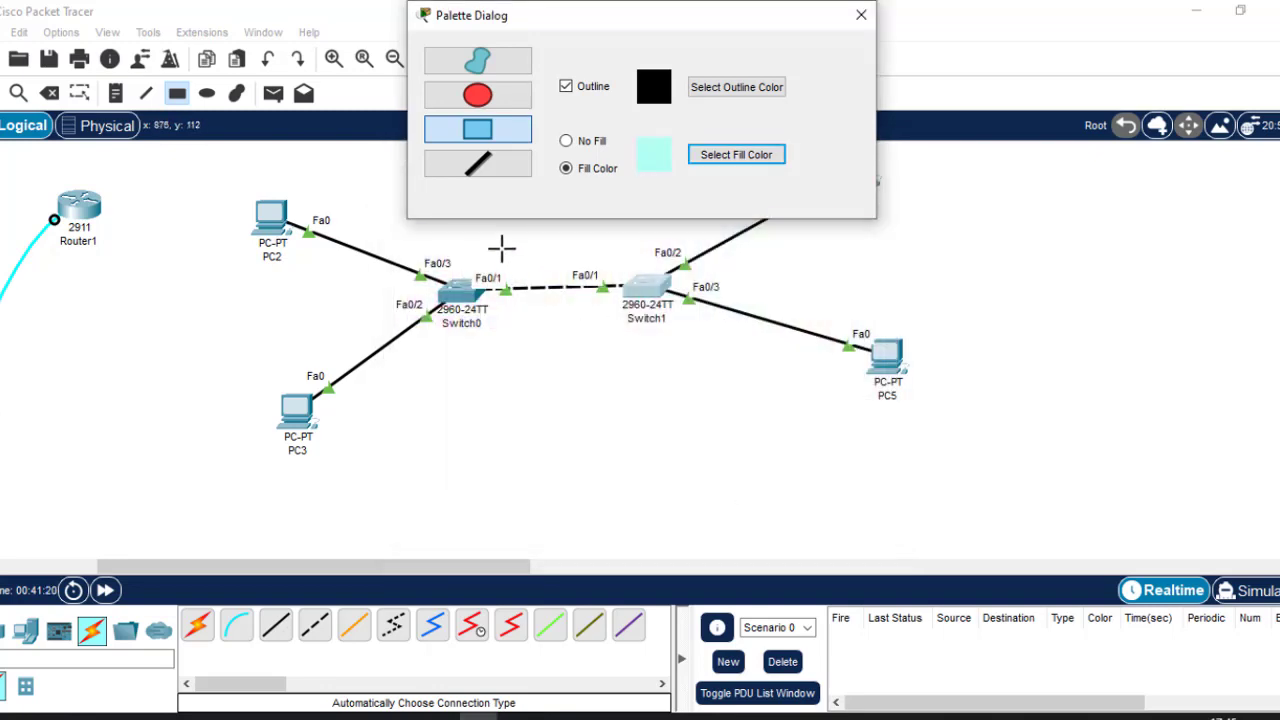
left_click_drag(498, 244, 602, 270)
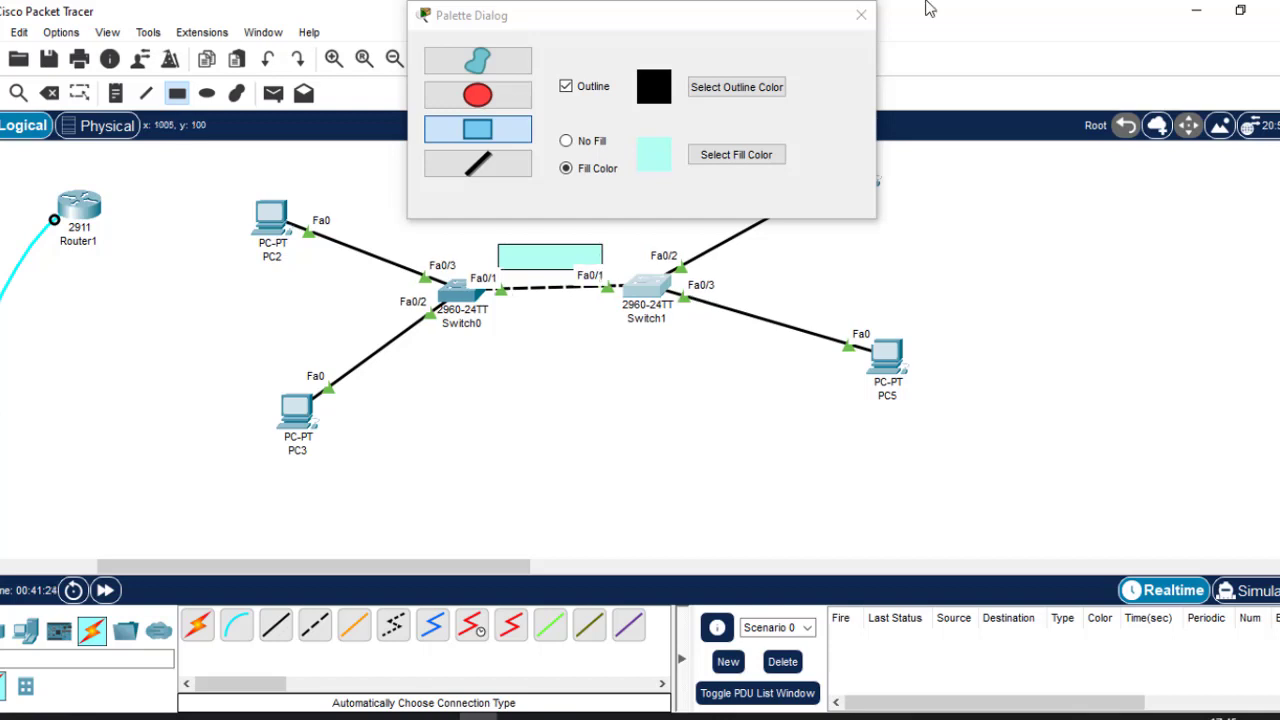
Close the drawing palette and nudge the cyan rectangle slightly up and left.
left_click(861, 15)
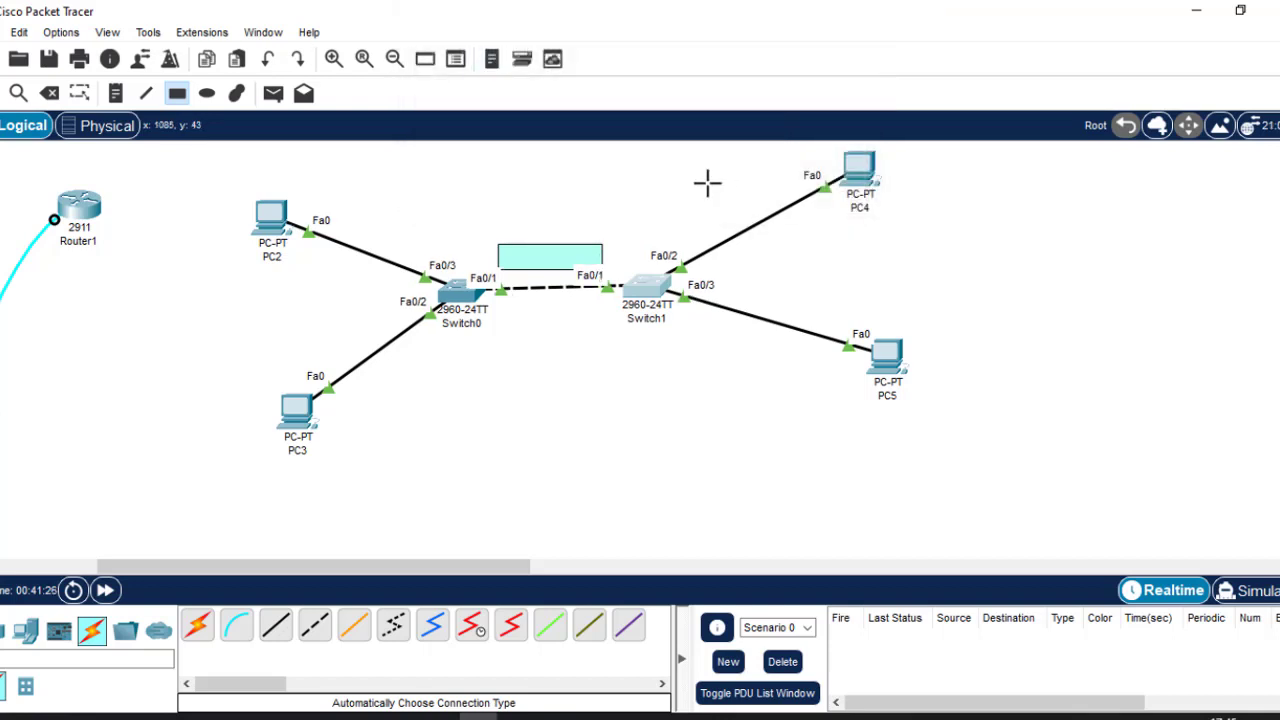
key("Escape")
left_click(543, 268)
left_click_drag(543, 268, 538, 259)
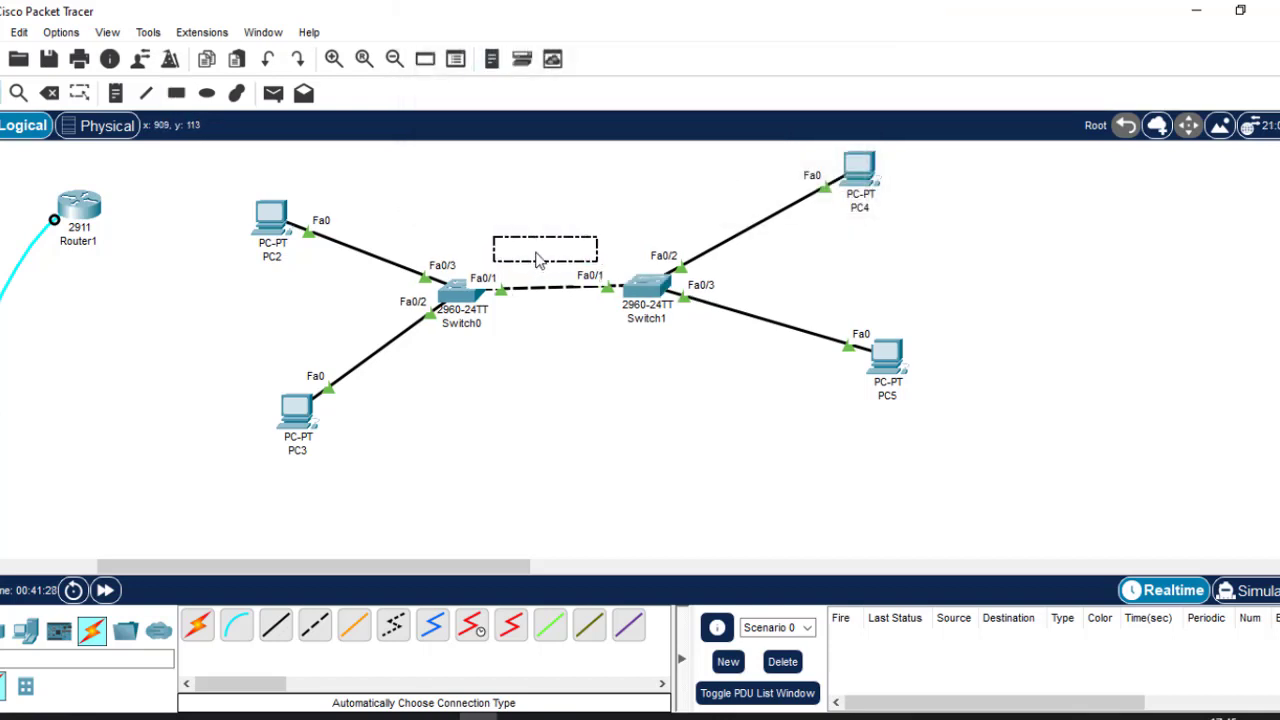
left_click(540, 374)
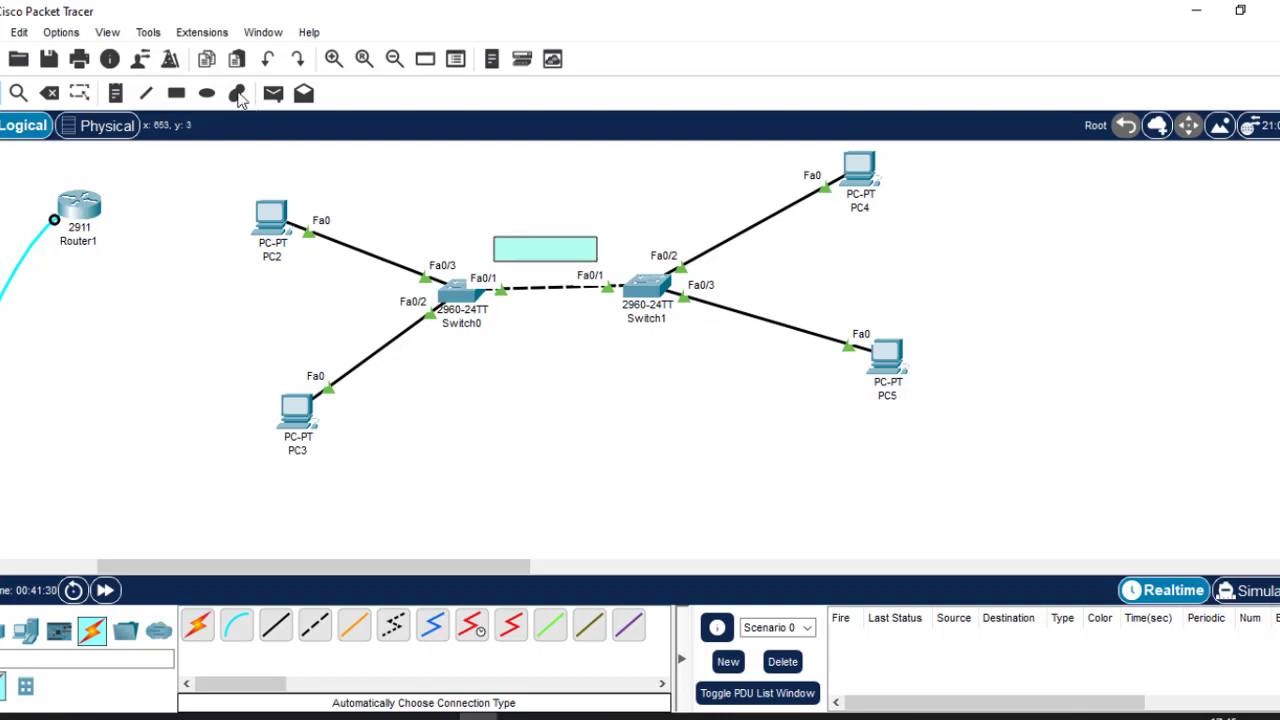
Place a TRUNK text note on the cyan rectangle and centre it.
left_click(117, 94)
left_click(518, 250)
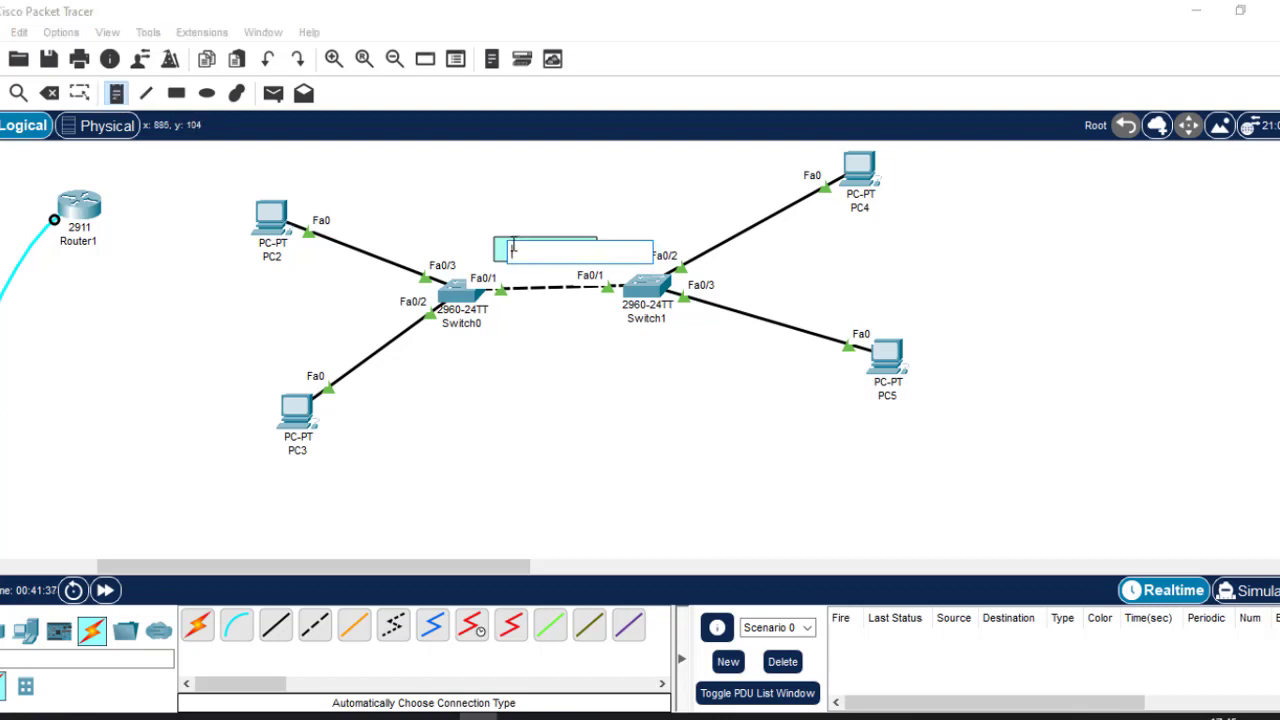
type("TRUNK")
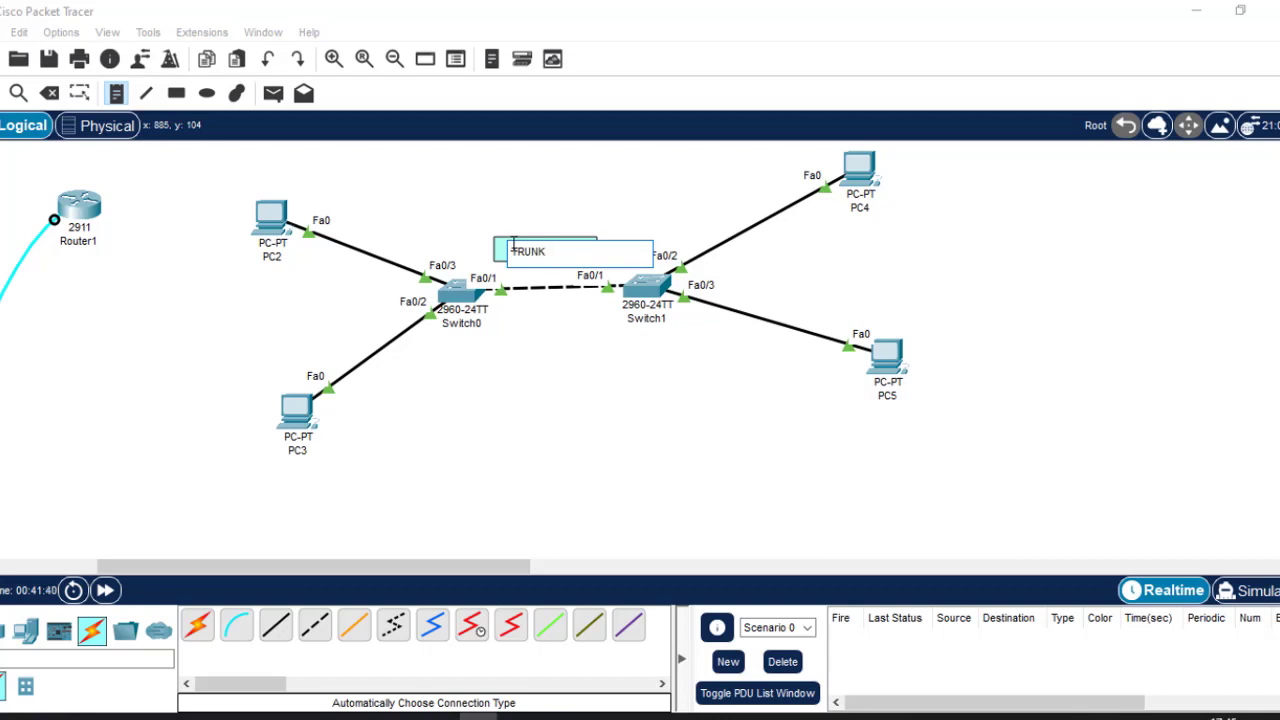
left_click(626, 437)
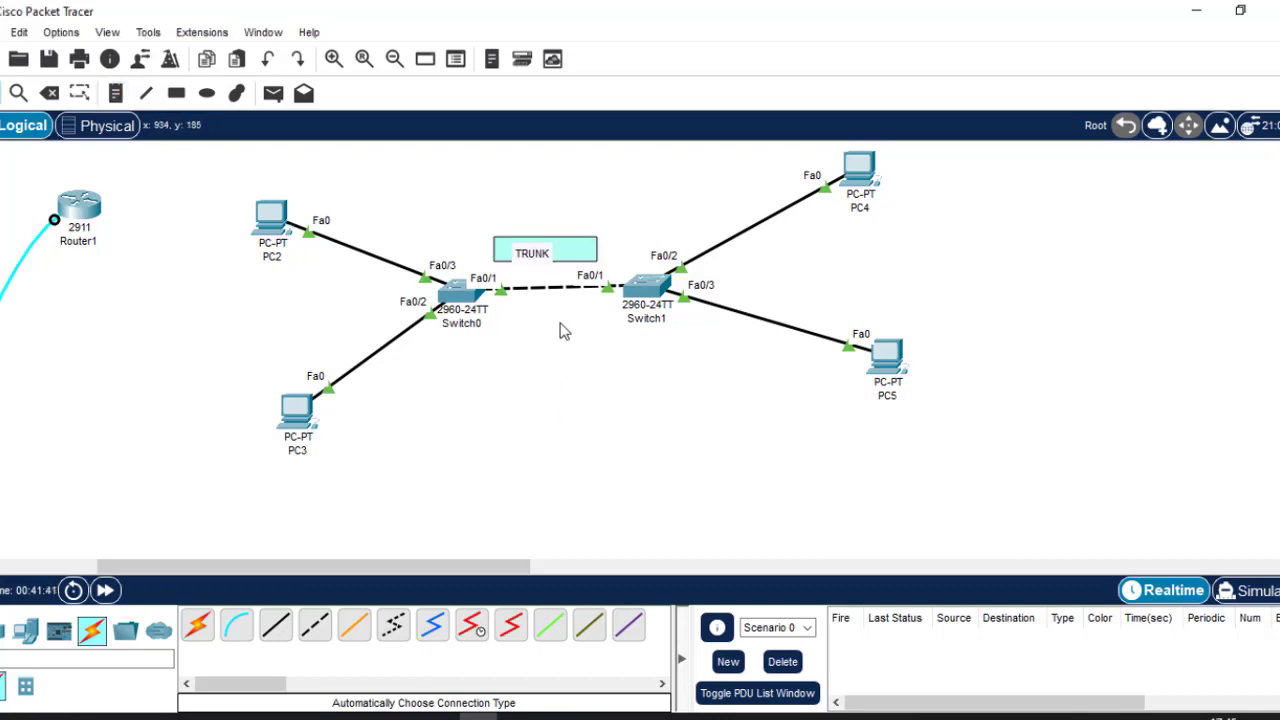
left_click(586, 257)
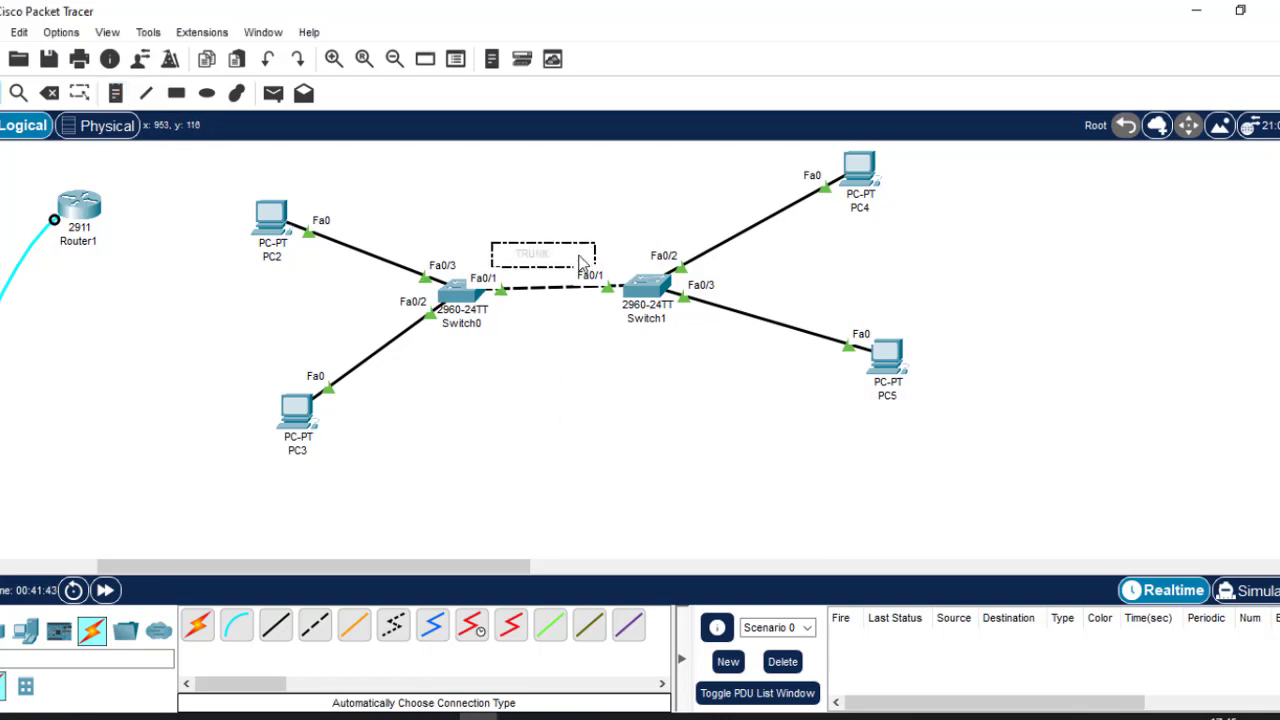
left_click(576, 334)
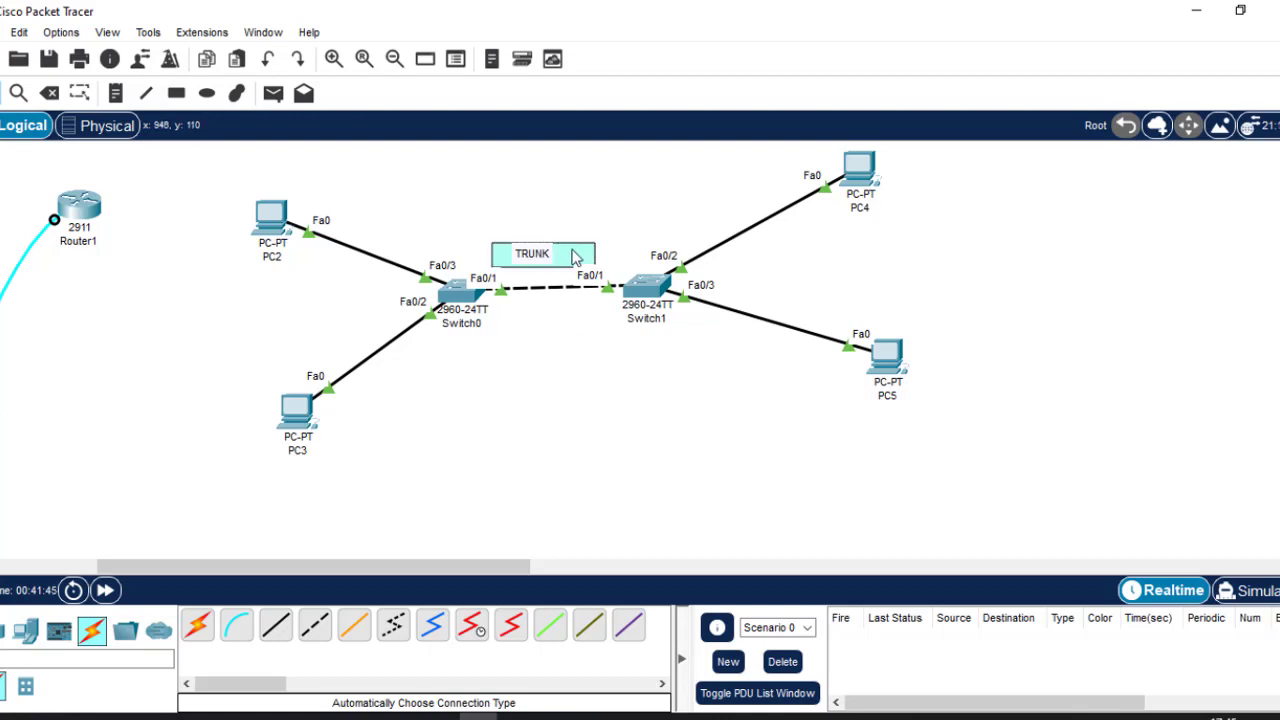
left_click_drag(538, 251, 541, 252)
left_click(597, 370)
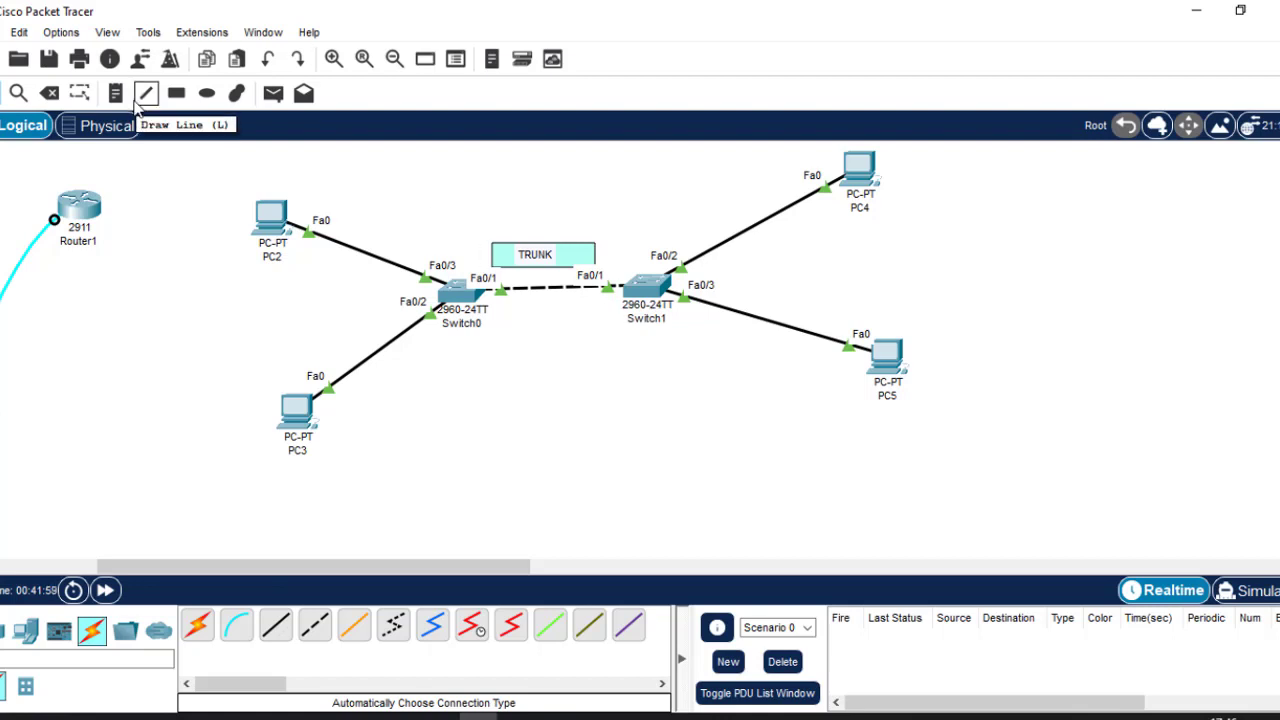
Draw cyan rectangles over Switch1's Fa0/2–Fa0/3 links and Switch0's Fa0/3–Fa0/2 links.
left_click(176, 92)
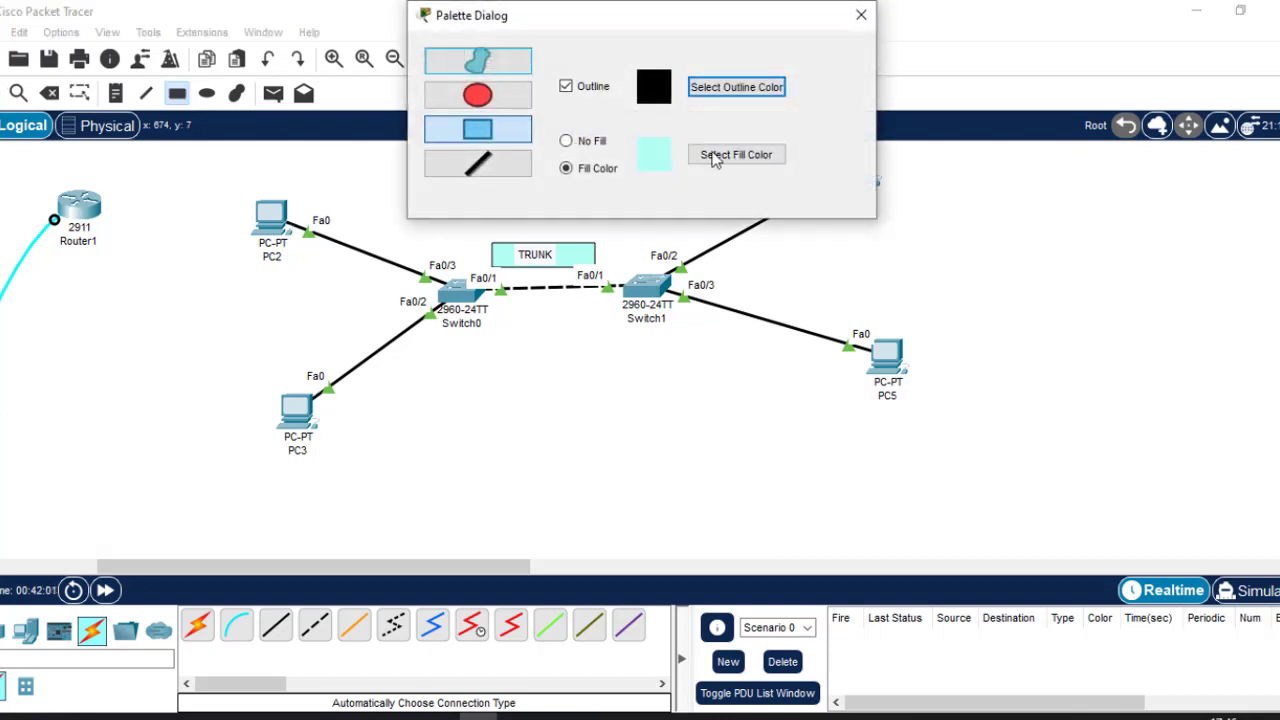
left_click_drag(730, 232, 770, 320)
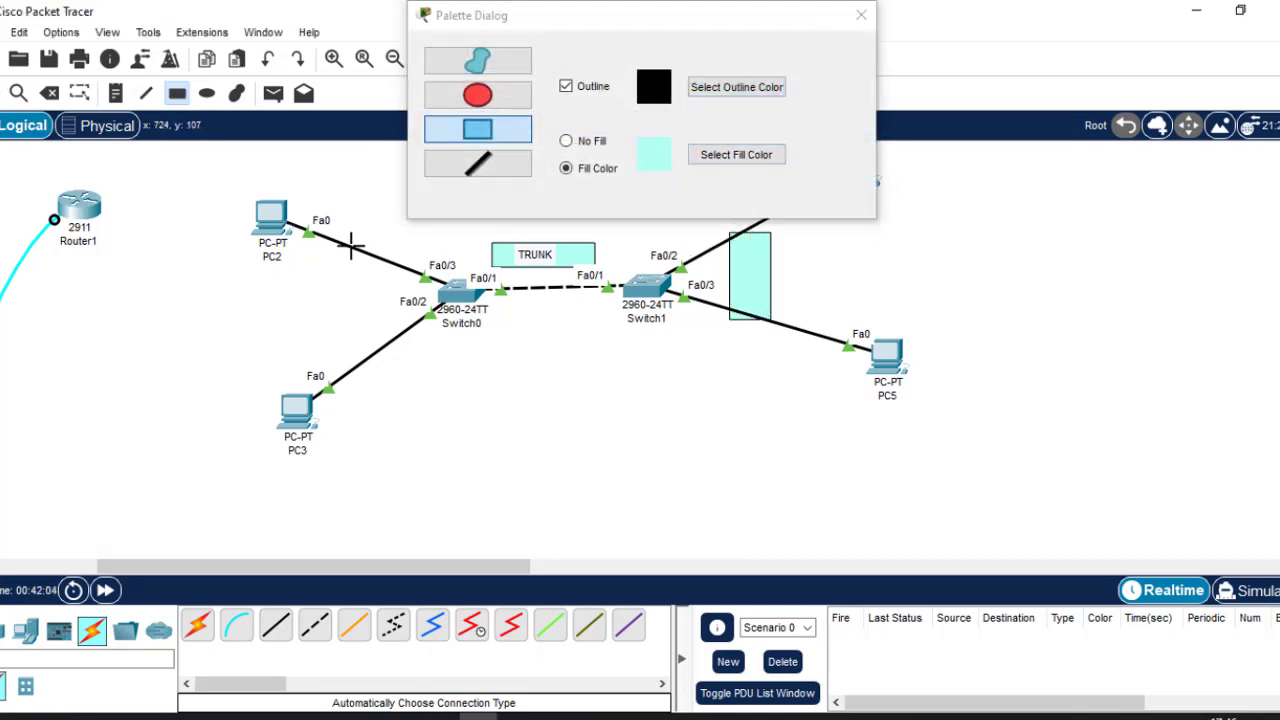
left_click_drag(345, 245, 390, 358)
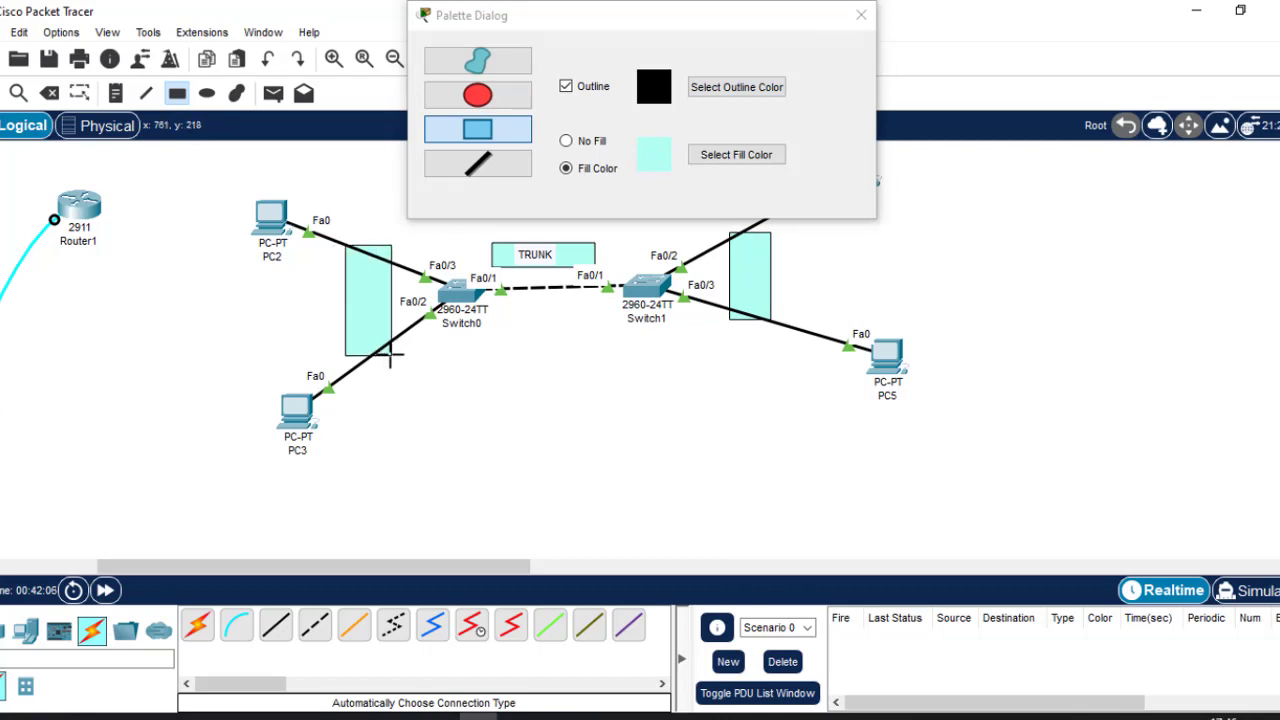
left_click(862, 15)
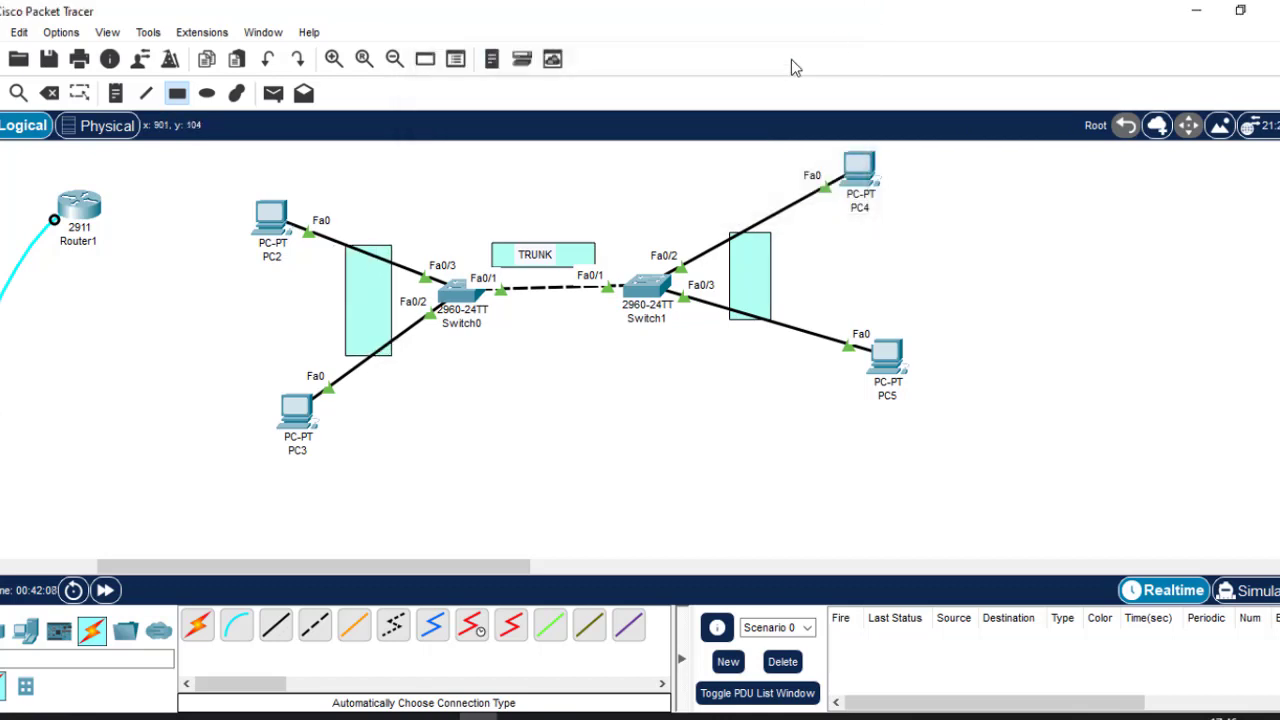
Label both PC-link rectangles ACCESS and nudge the right ACCESS box slightly right.
key("Escape")
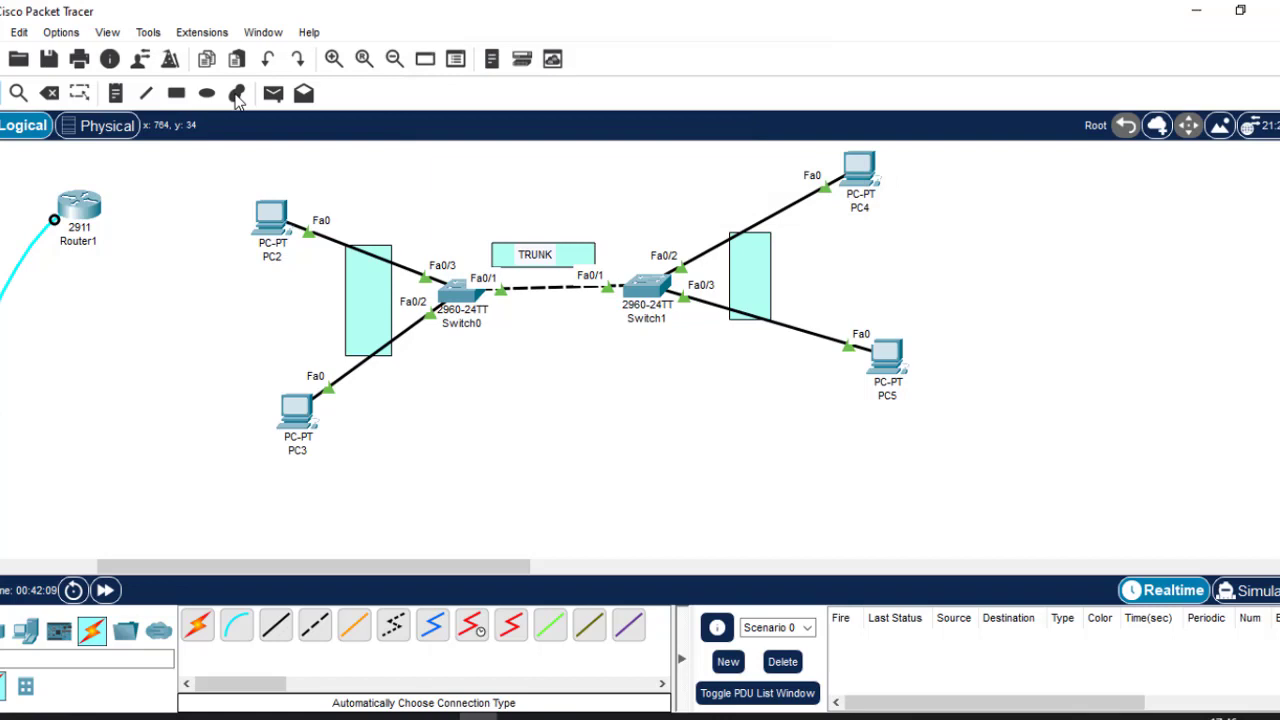
left_click(115, 93)
left_click(347, 297)
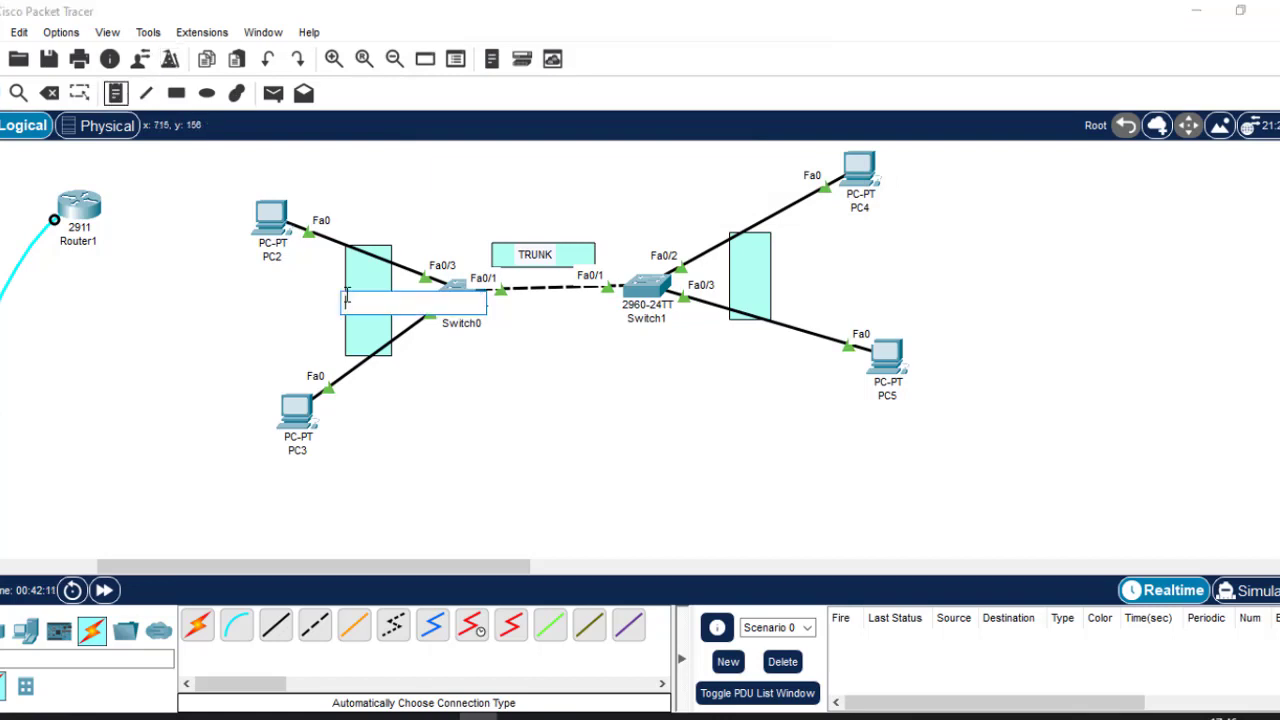
type("aC")
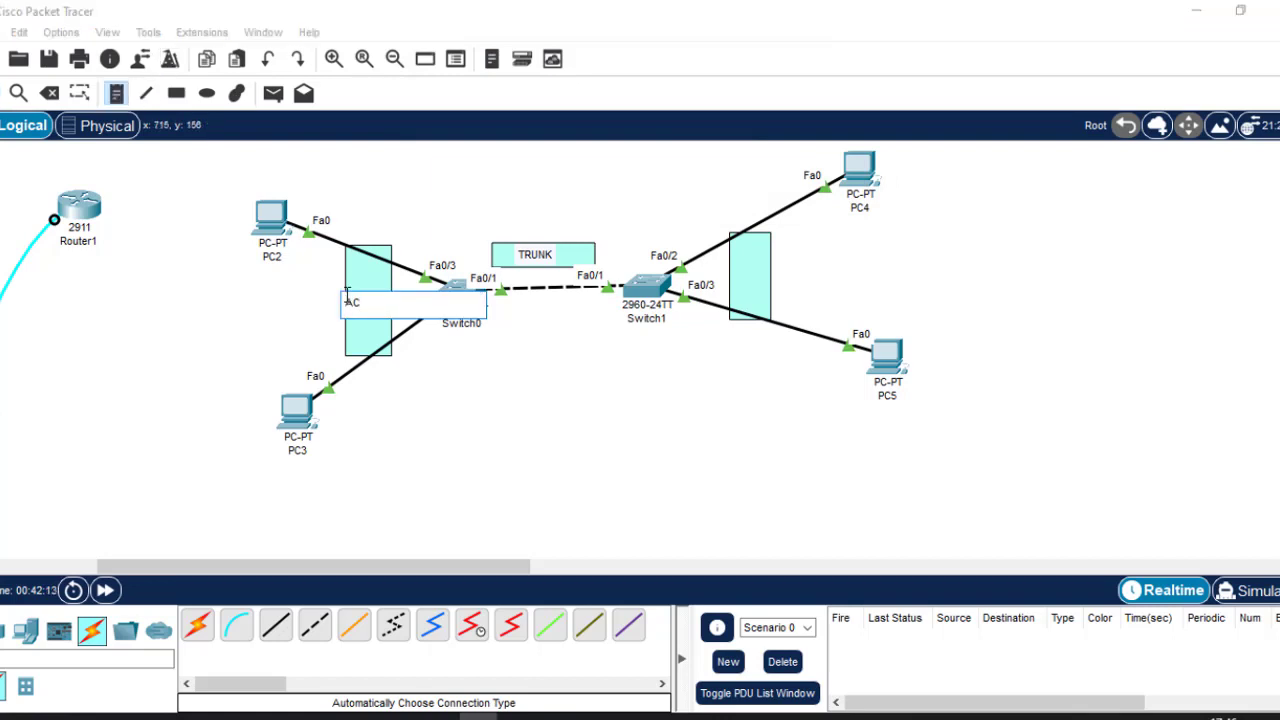
type("CESS")
left_click(736, 276)
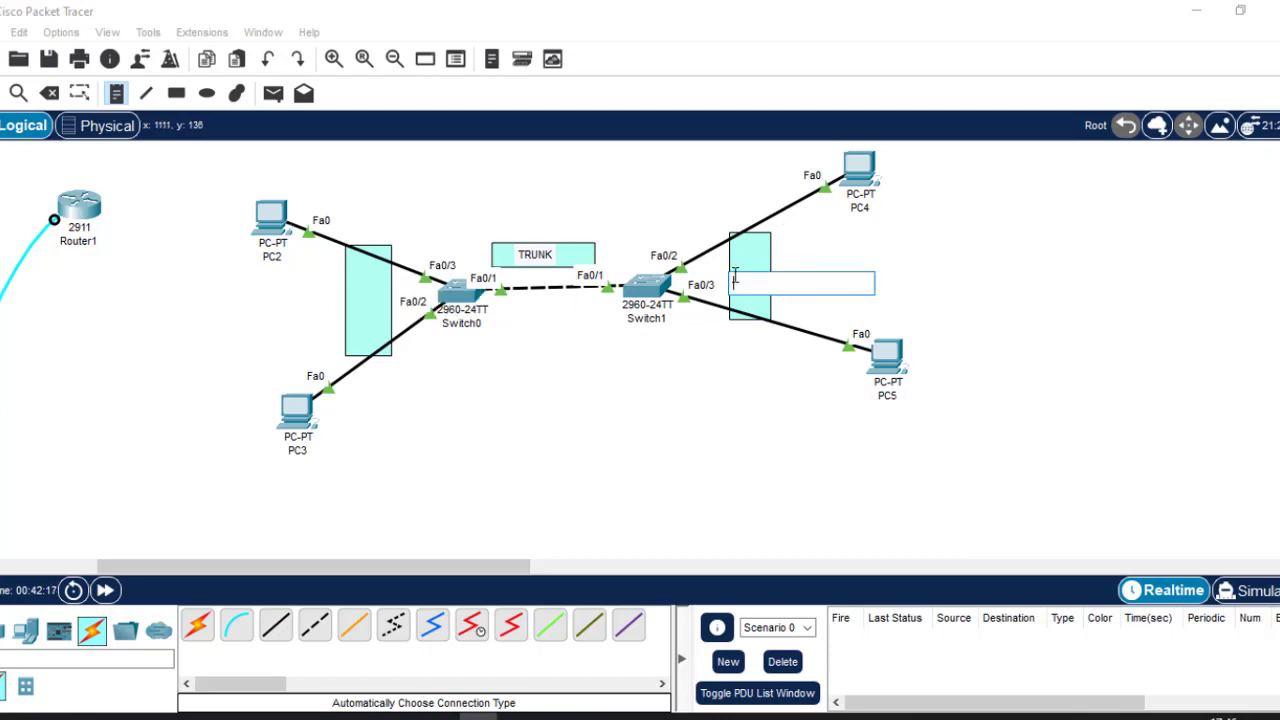
type("ACCESS")
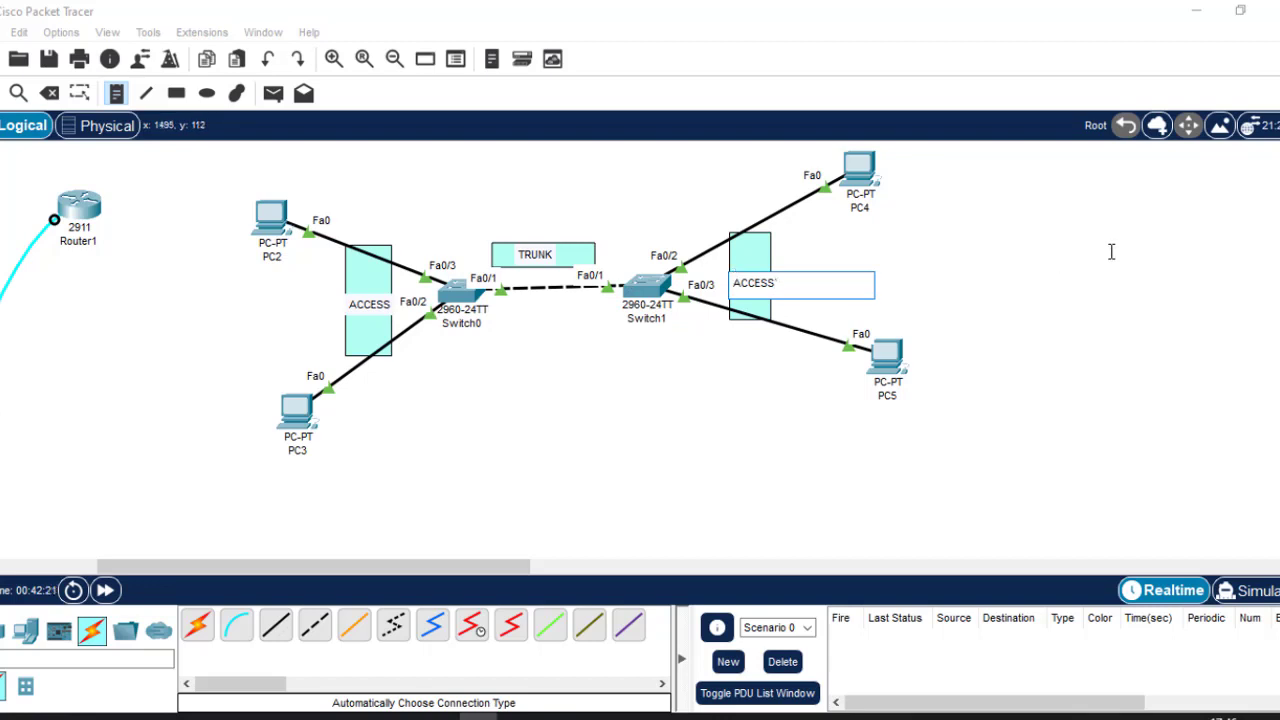
key("Escape")
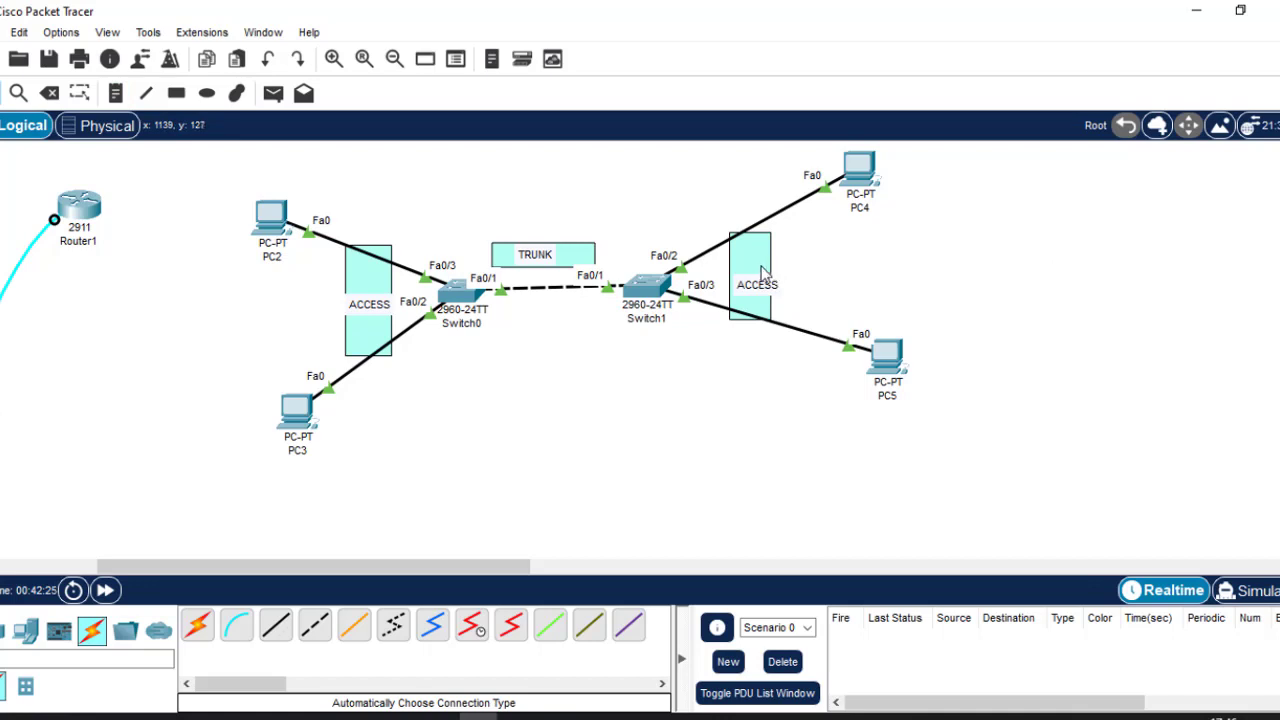
left_click_drag(763, 273, 772, 273)
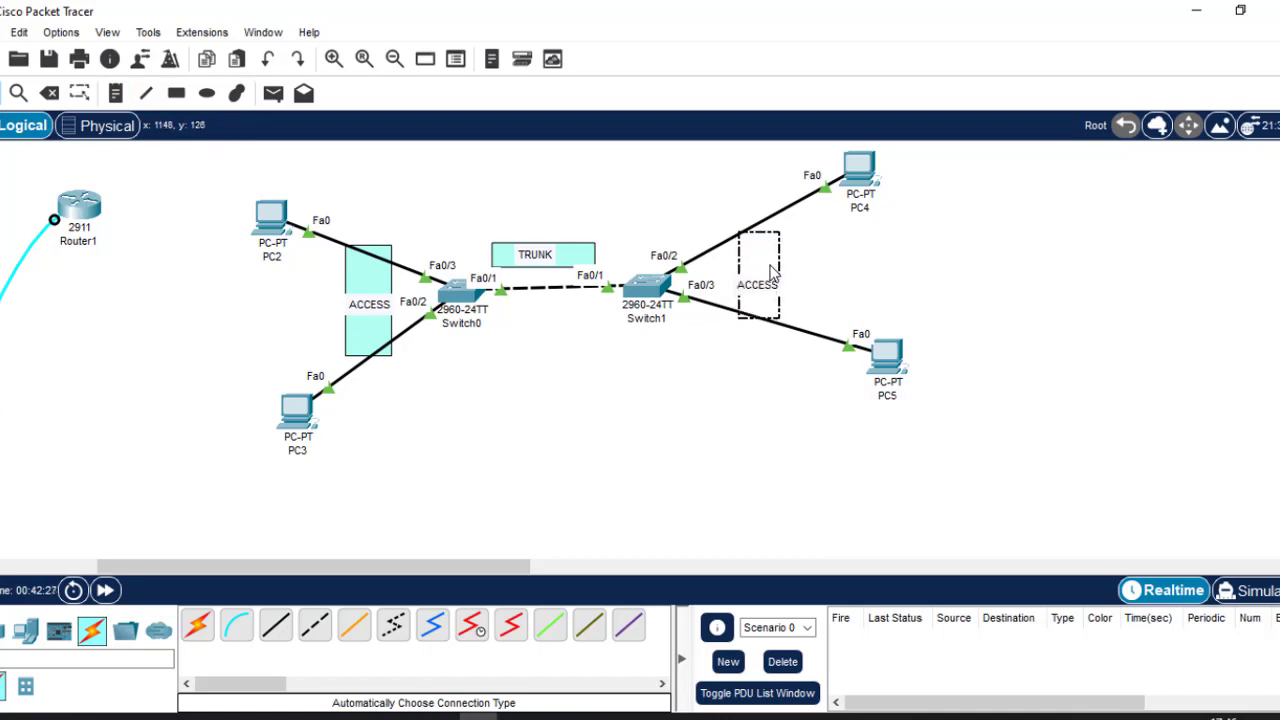
left_click(596, 417)
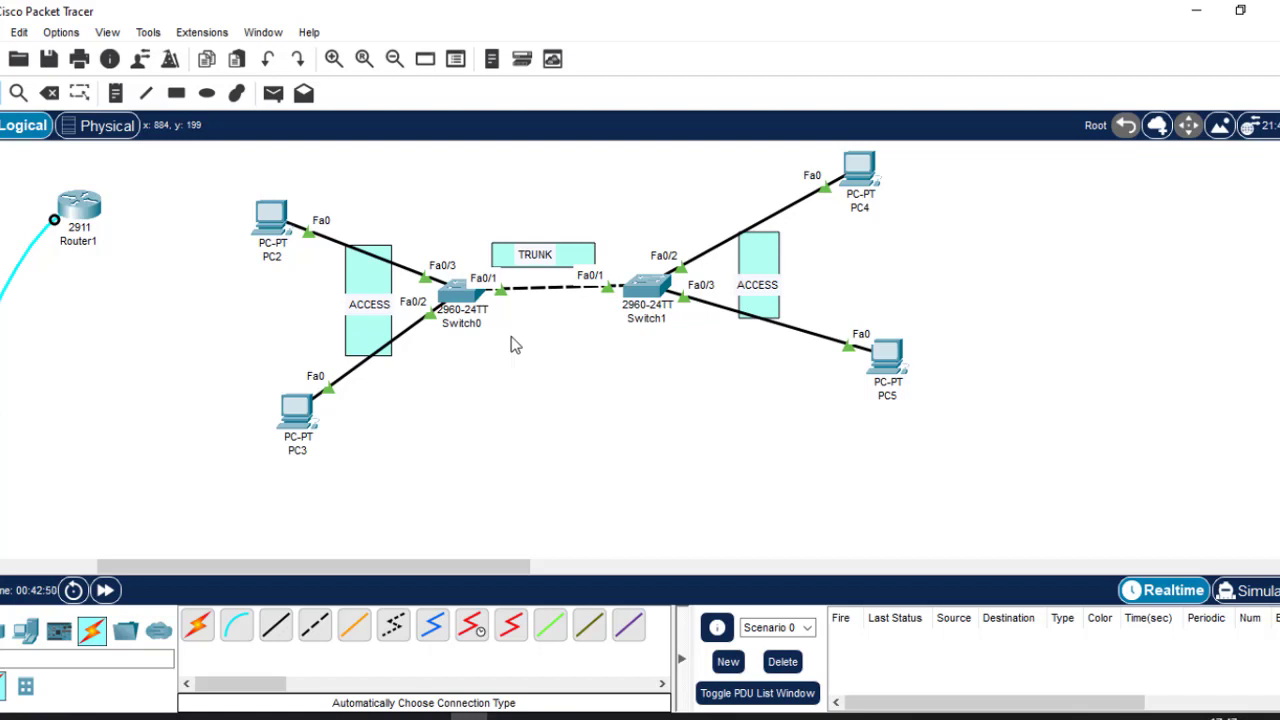
Draw yellow (#ffff7f) filled boxes around PC2 and PC5.
left_click(177, 94)
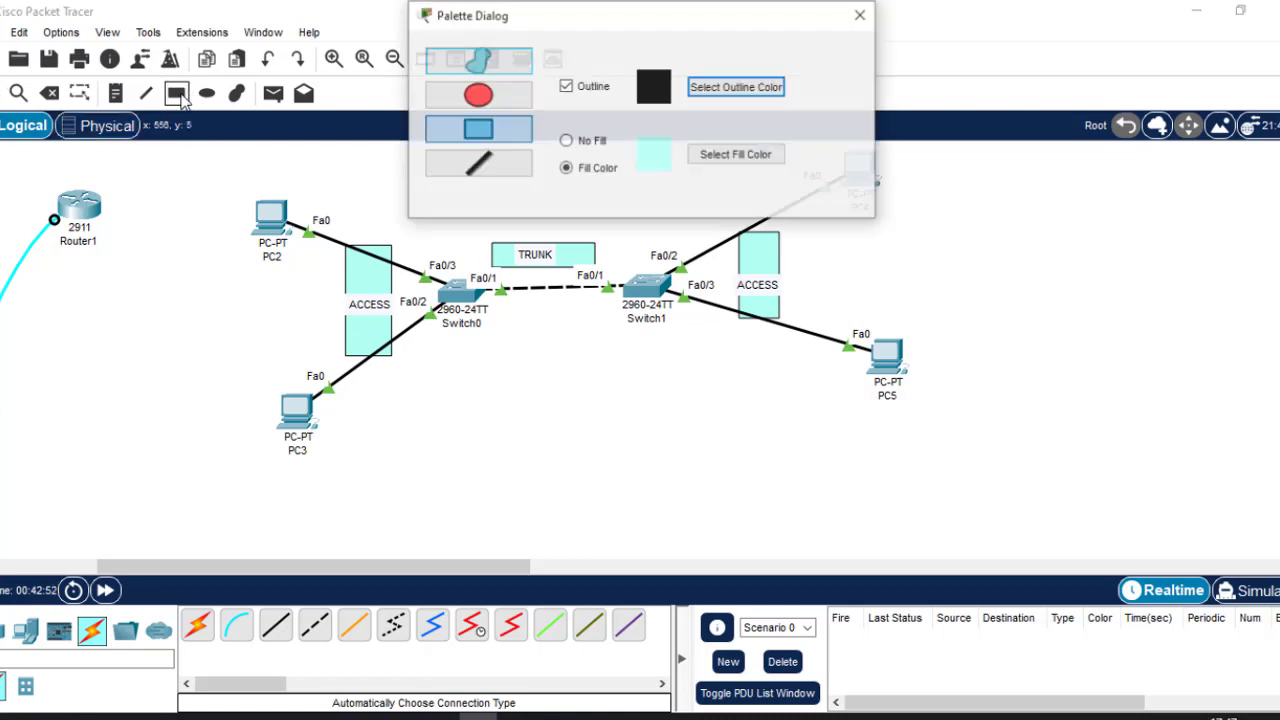
left_click(750, 160)
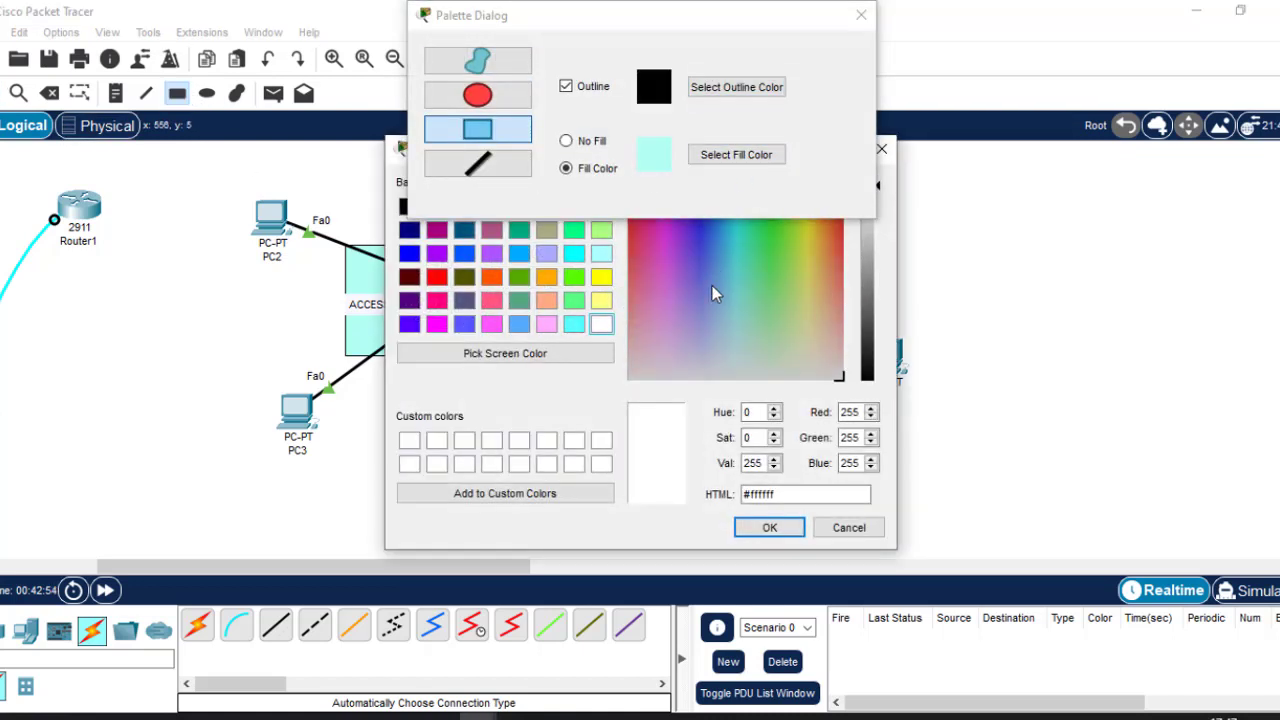
left_click(602, 300)
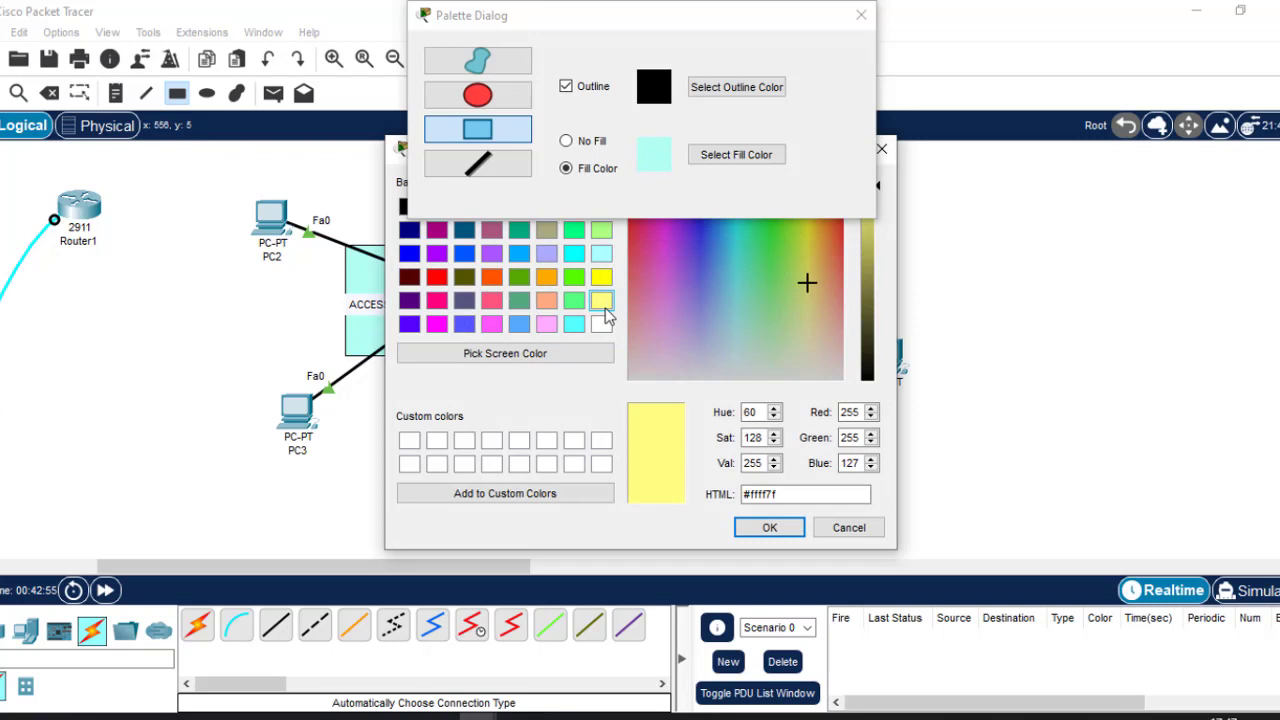
left_click(766, 528)
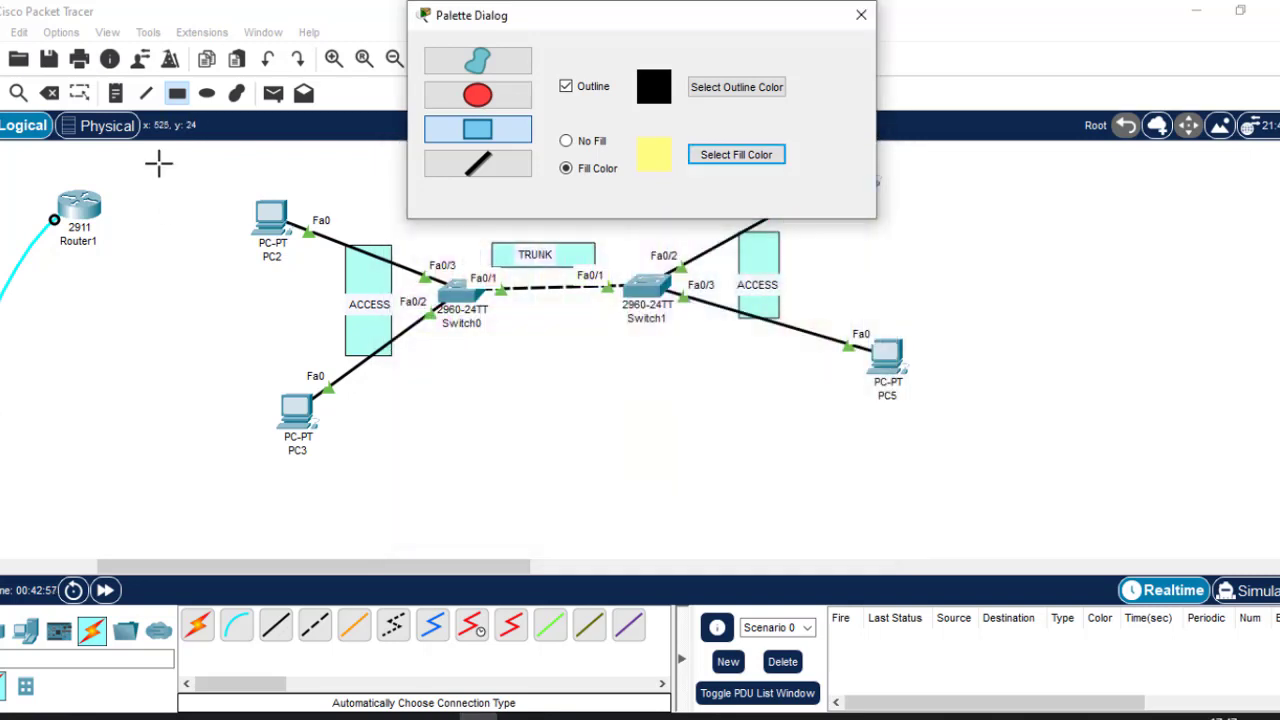
left_click_drag(158, 163, 340, 285)
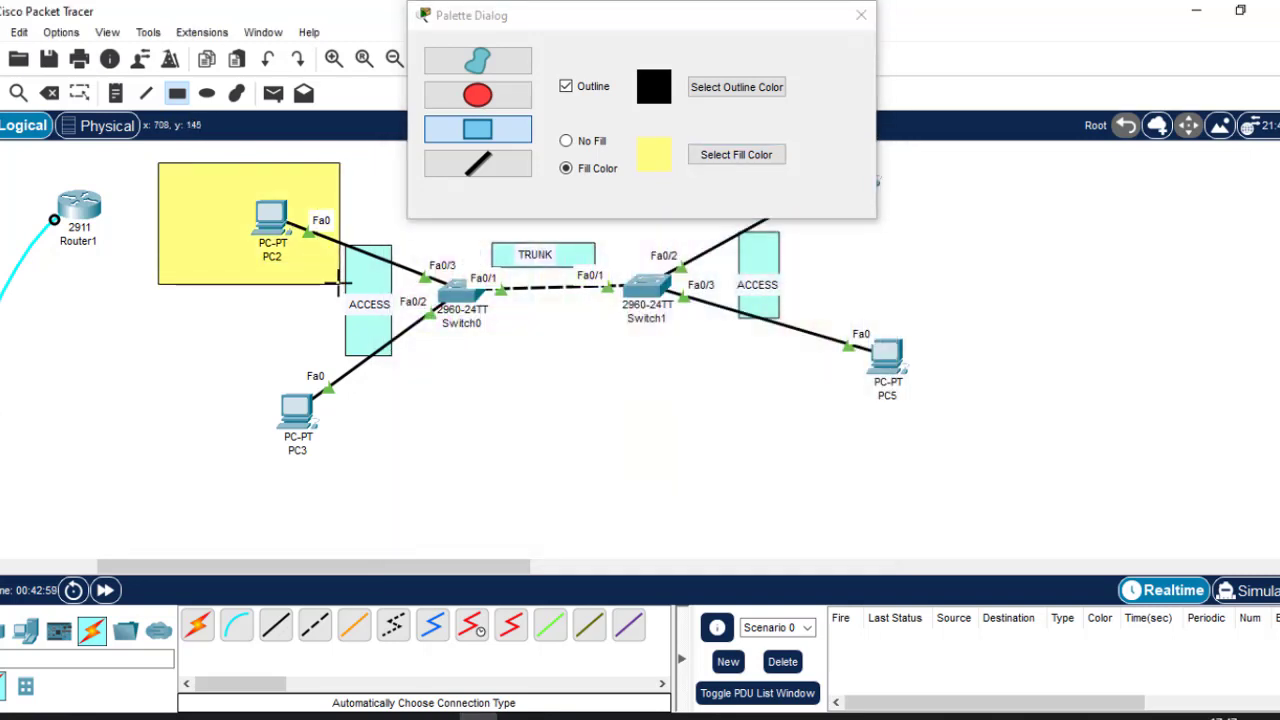
mouse_move(791, 307)
left_mouse_down()
mouse_move(953, 438)
mouse_move(1016, 447)
left_mouse_up()
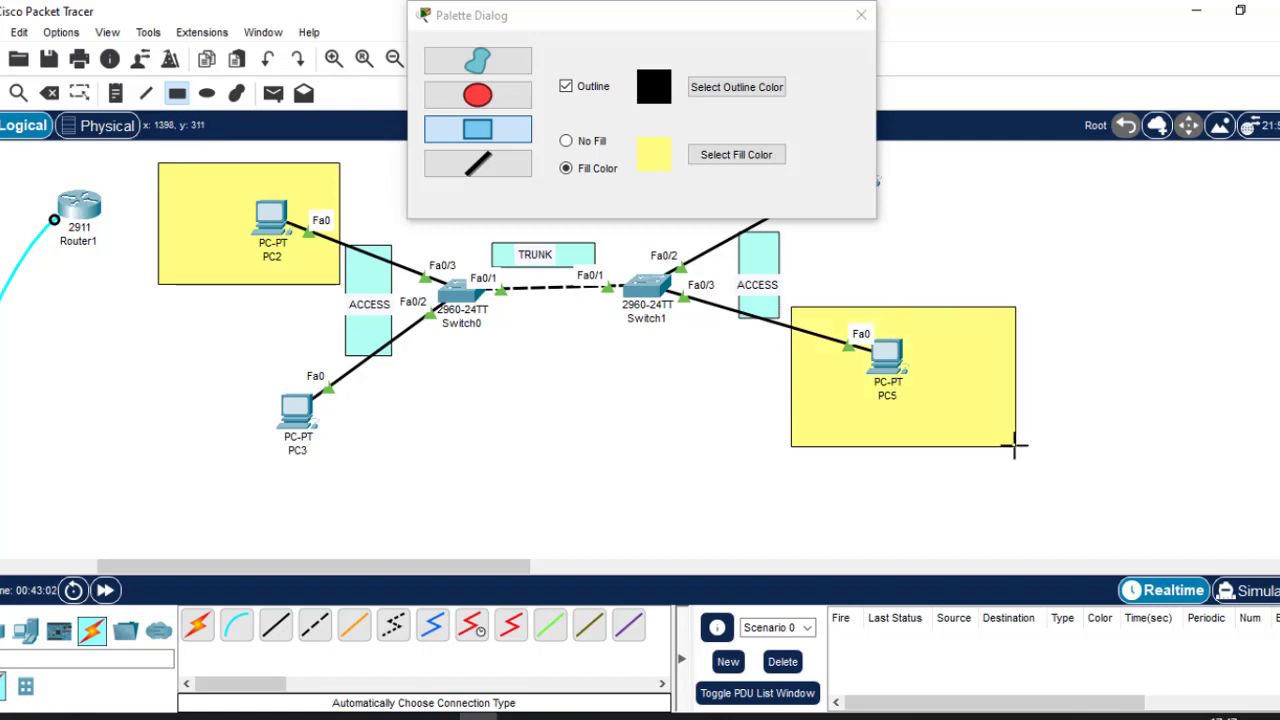
Draw peach (#ffd3bd) filled boxes around PC3 and PC4.
left_click(737, 156)
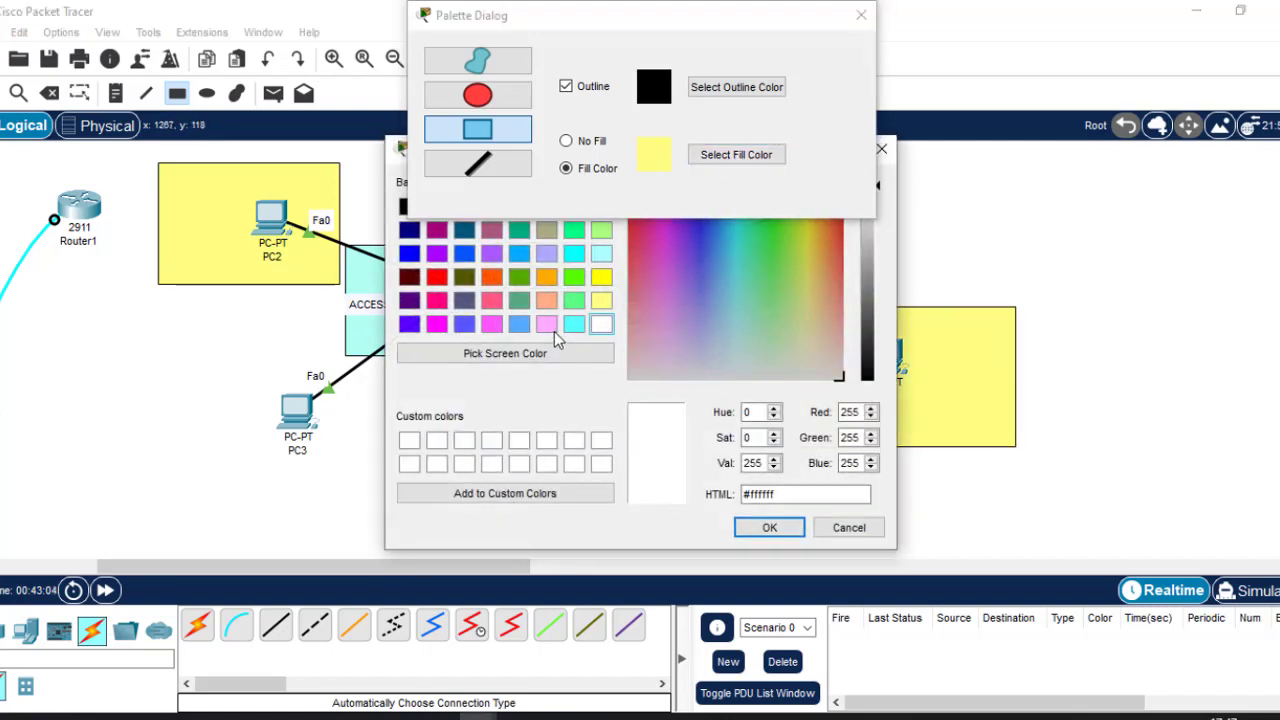
left_click(748, 368)
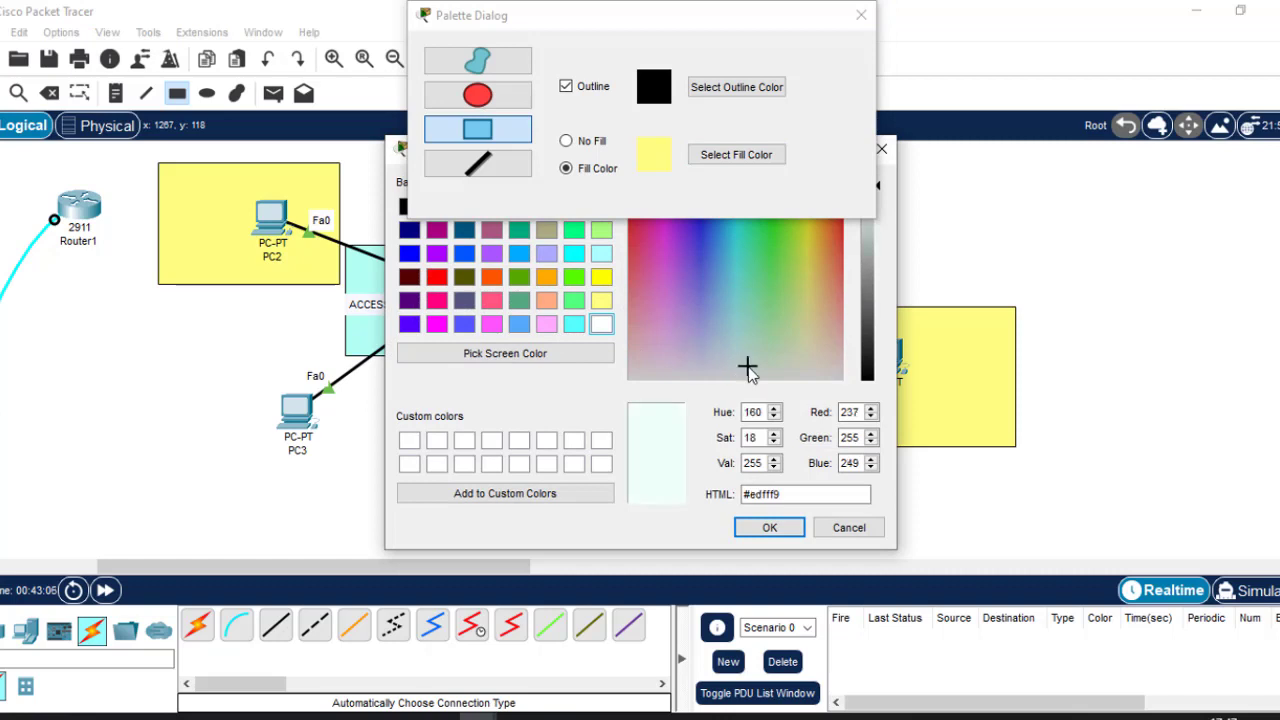
left_click(799, 358)
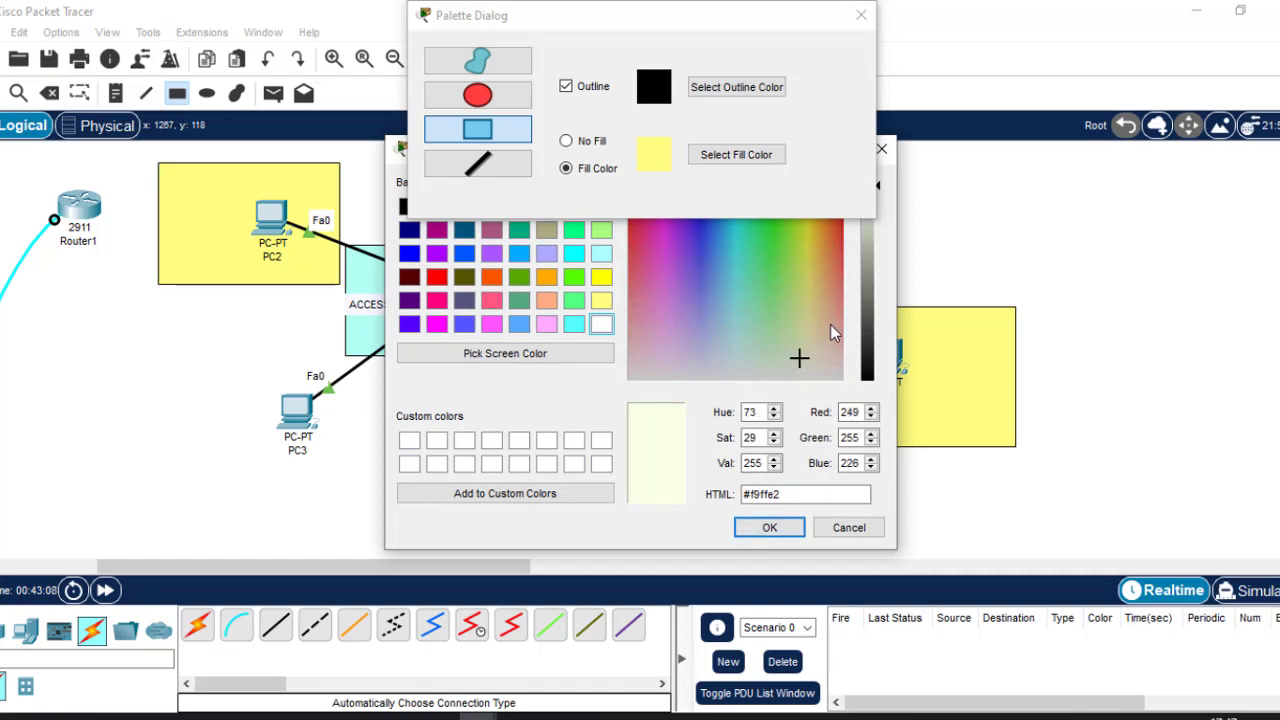
left_click(831, 330)
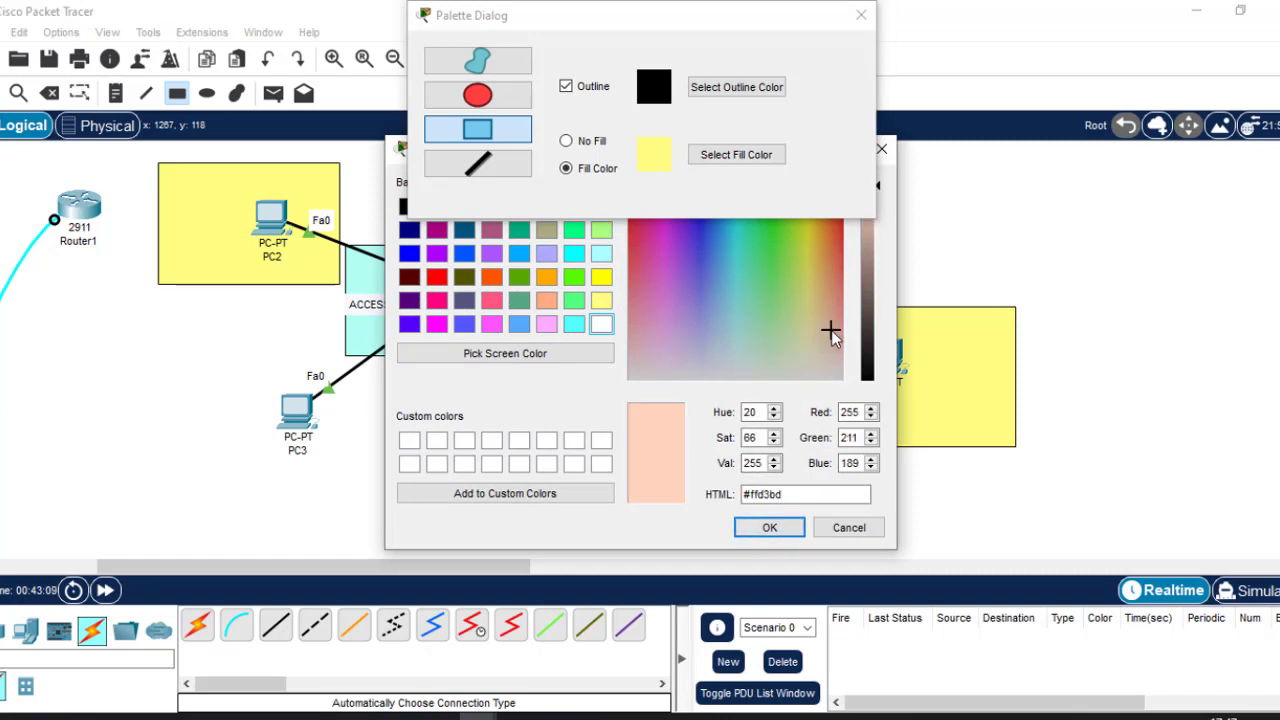
left_click(768, 528)
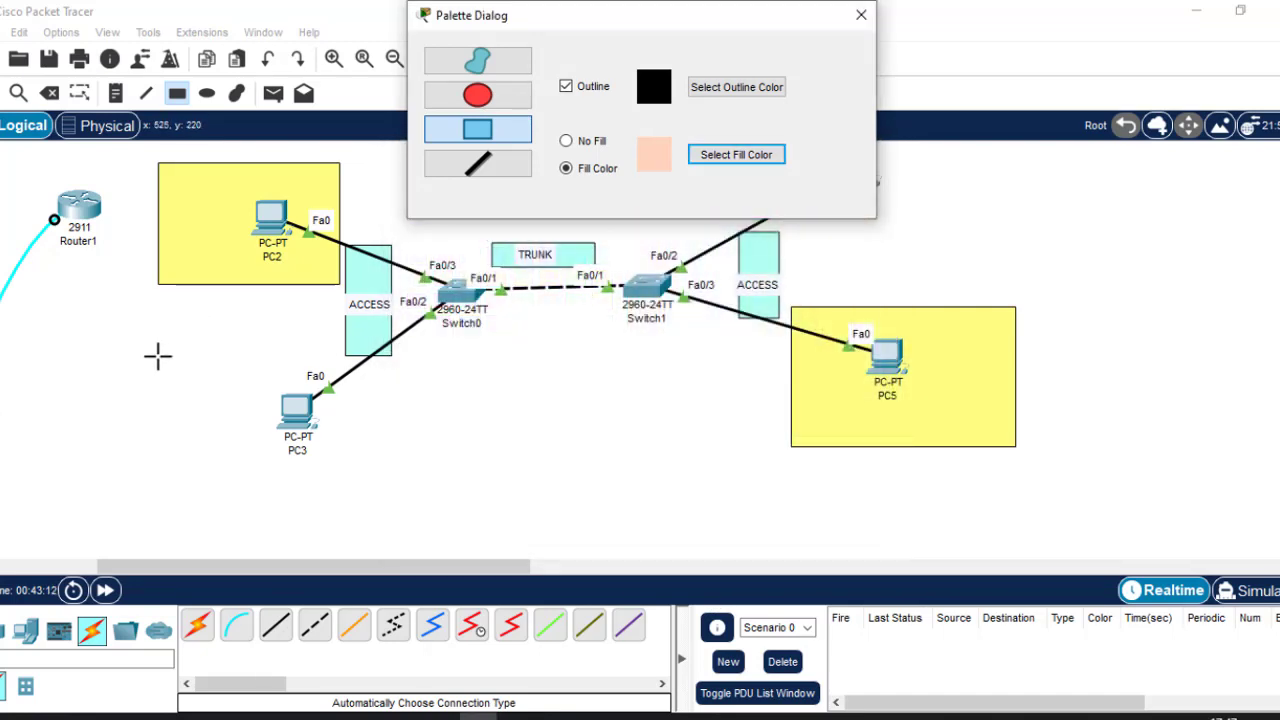
left_click_drag(152, 357, 339, 511)
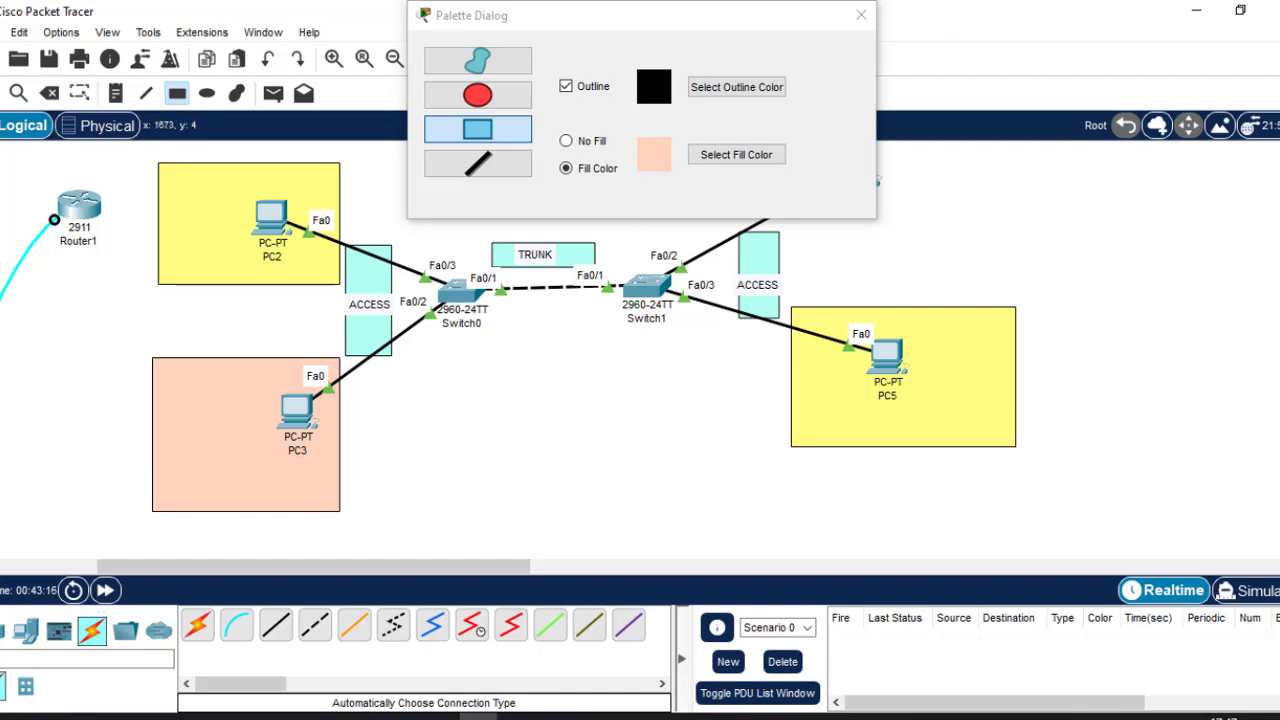
left_click_drag(632, 18, 408, 224)
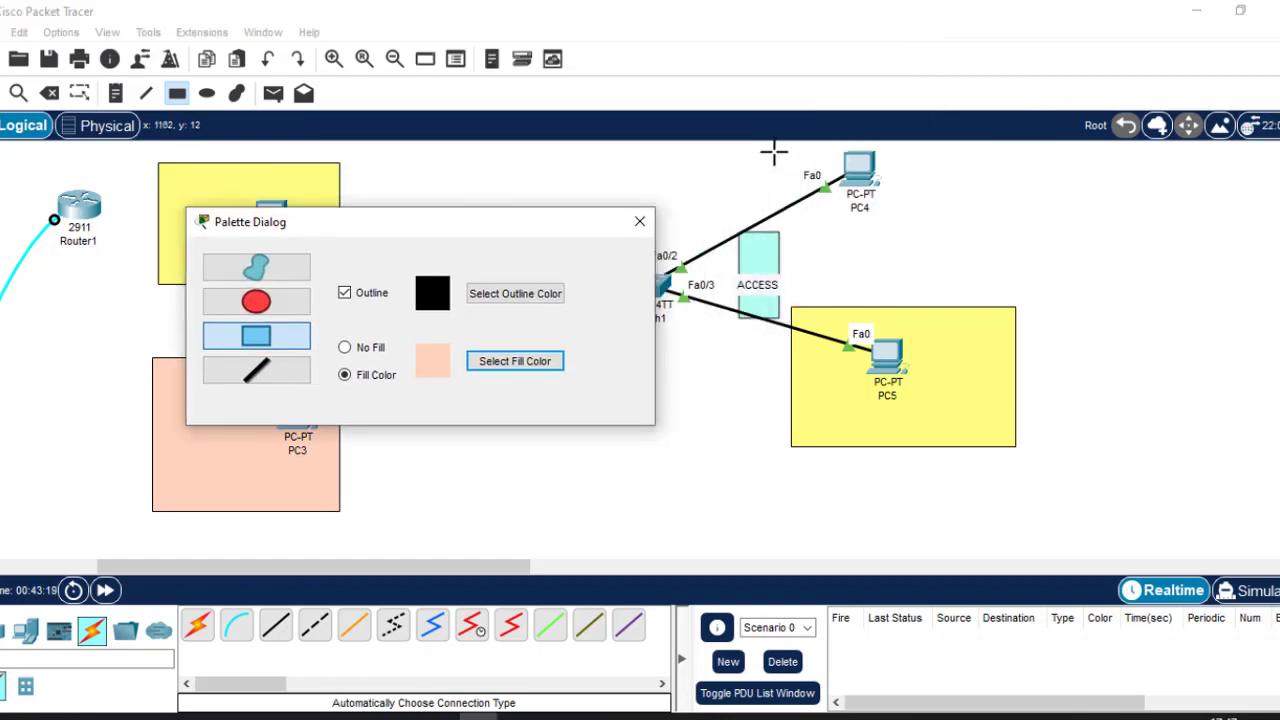
left_click_drag(766, 149, 971, 279)
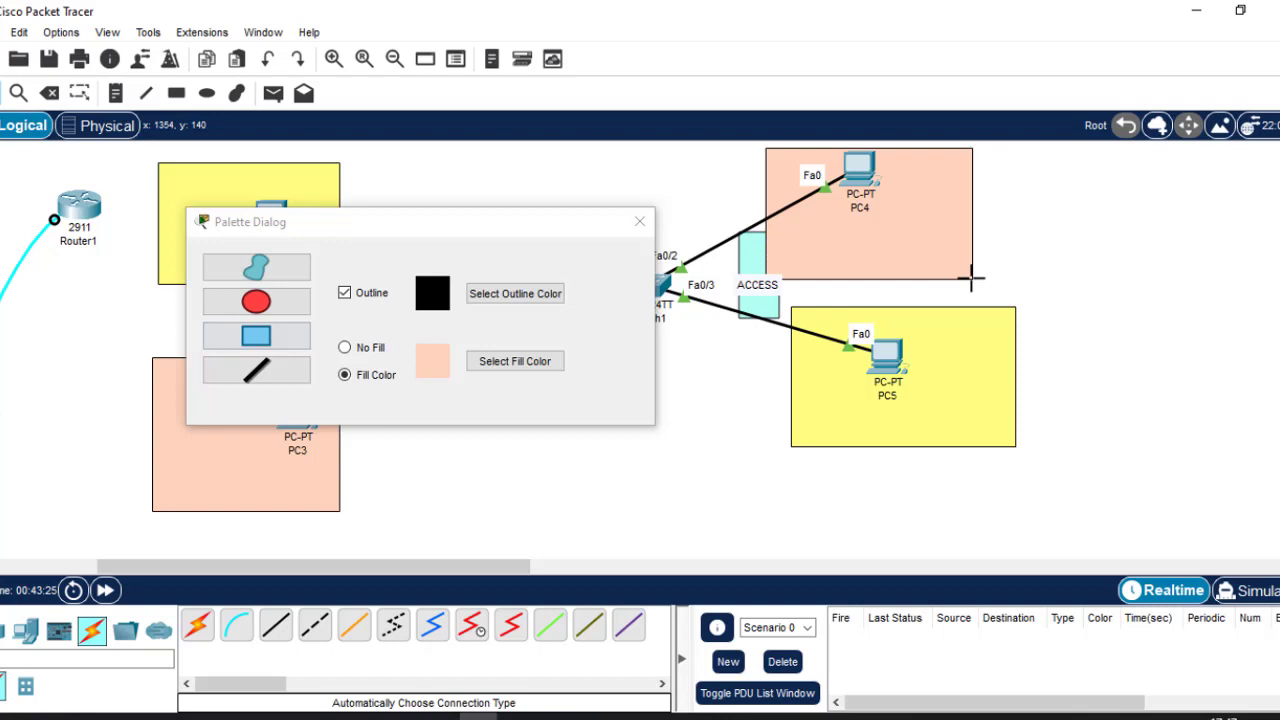
Close the palette, shift PC4's peach box right, and recentre PC4 inside it.
left_click(640, 221)
left_click_drag(915, 234, 953, 236)
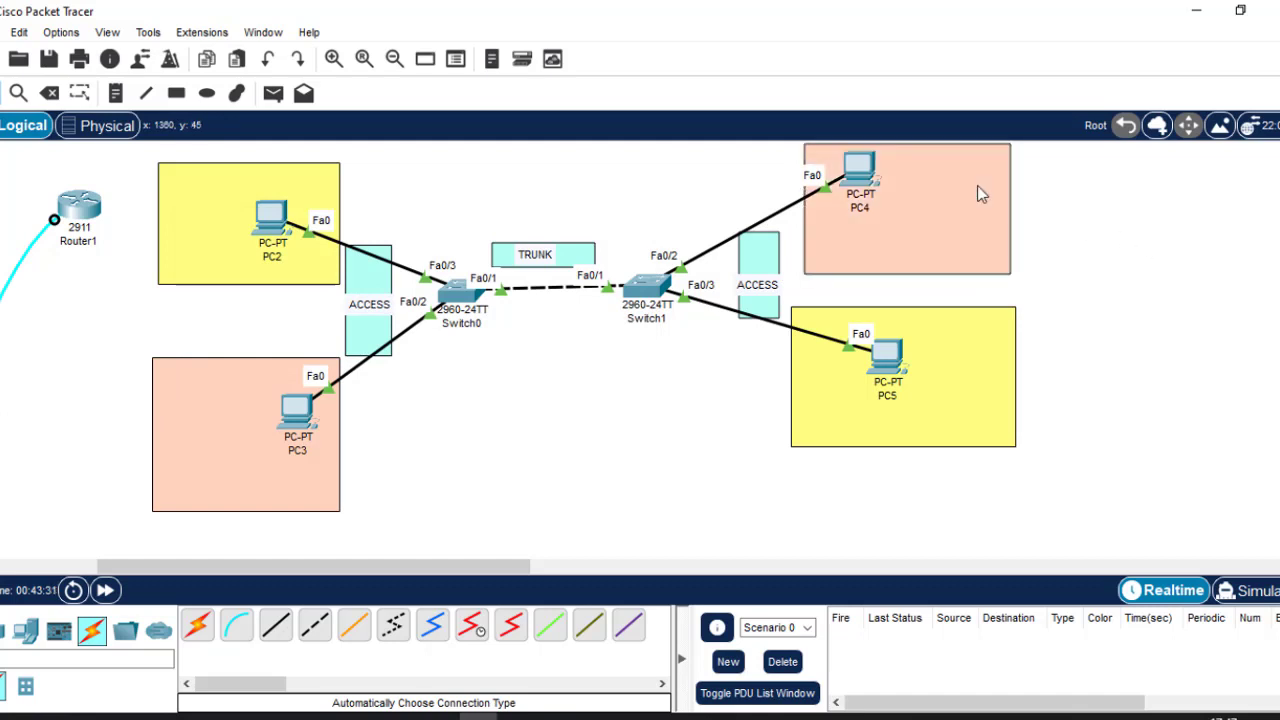
left_click_drag(860, 178, 871, 178)
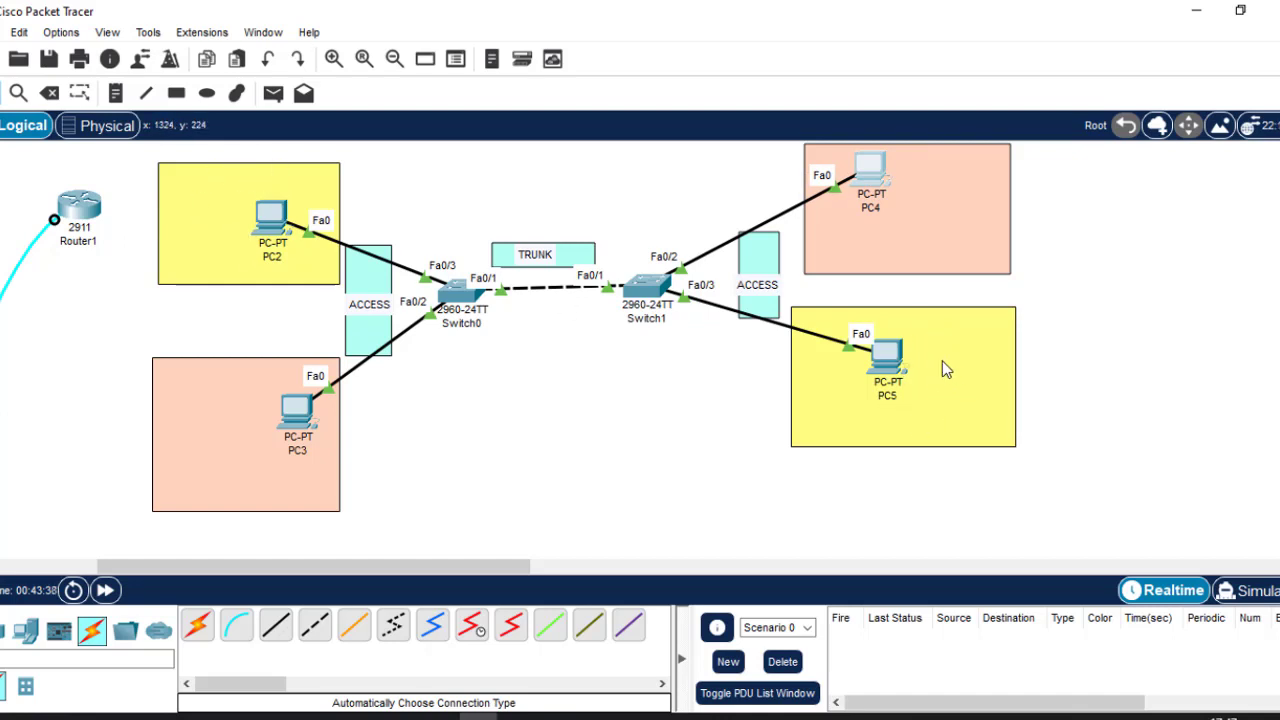
Add a 10 text note in PC2's yellow area.
left_click(117, 100)
left_click(167, 196)
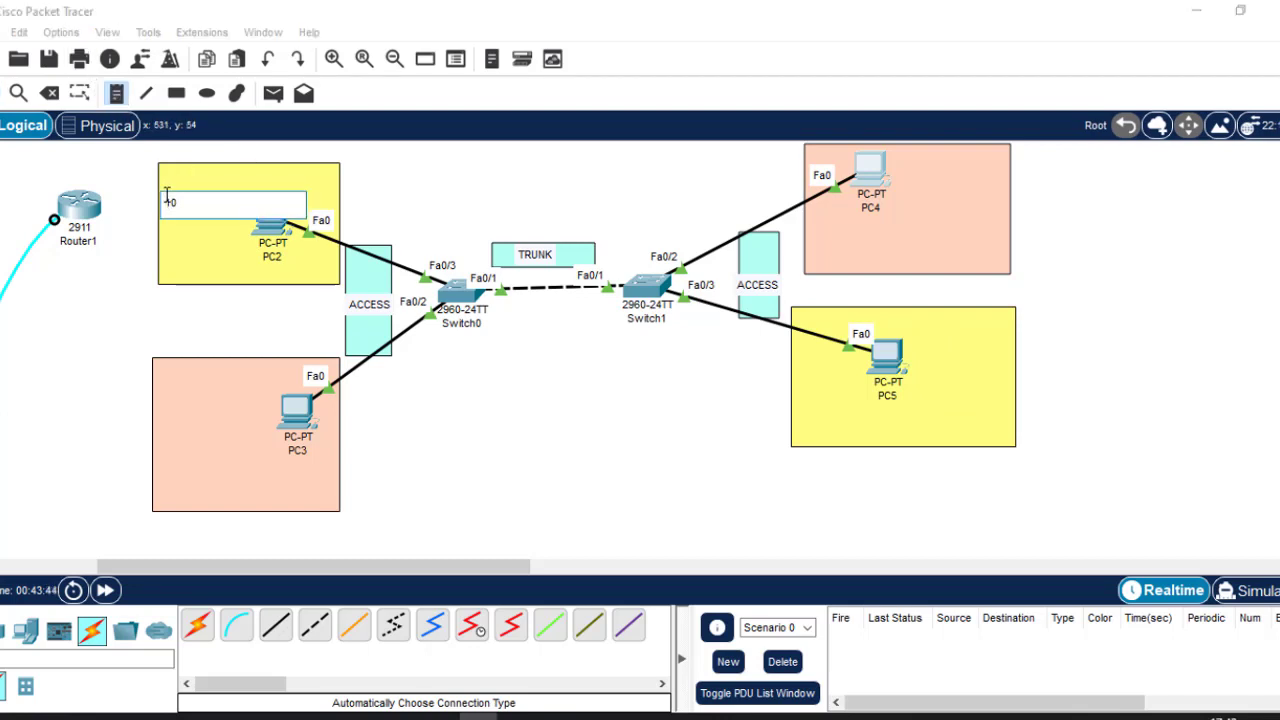
type("10")
left_click(436, 200)
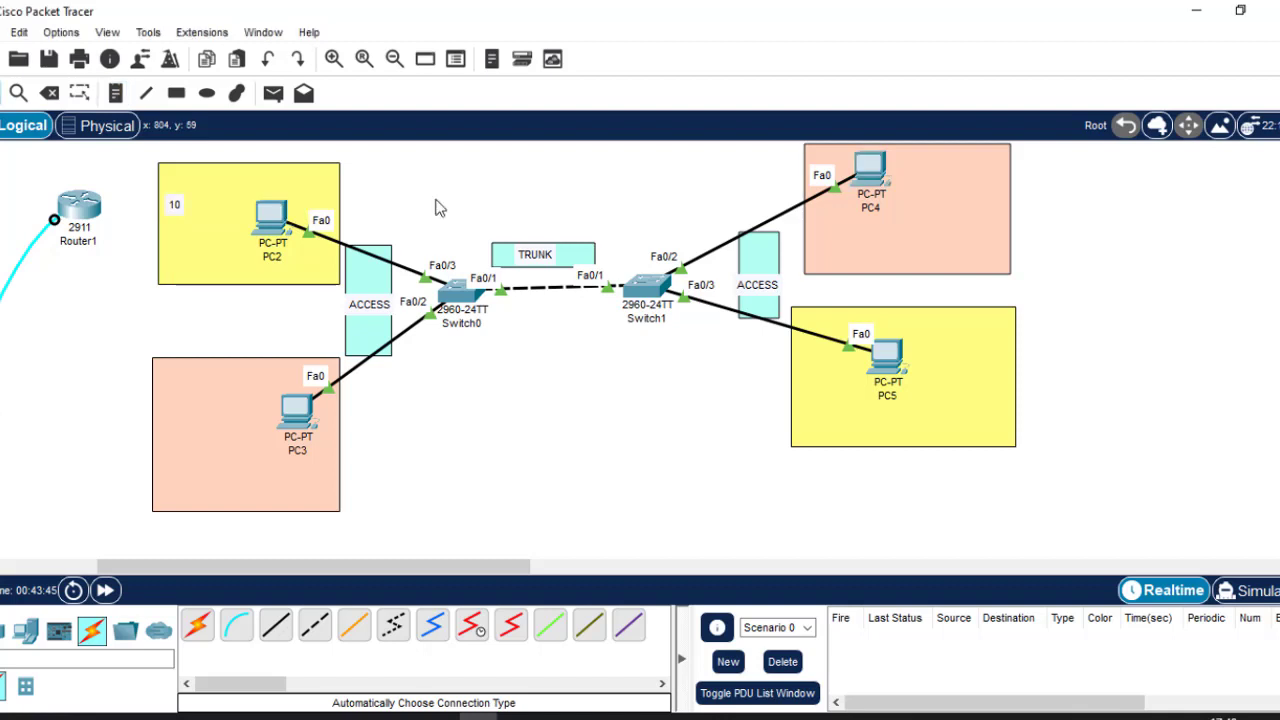
left_click(930, 345)
left_click(1100, 316)
Label PC3's and PC4's peach areas VLAN 20.
left_click(116, 93)
left_click(168, 388)
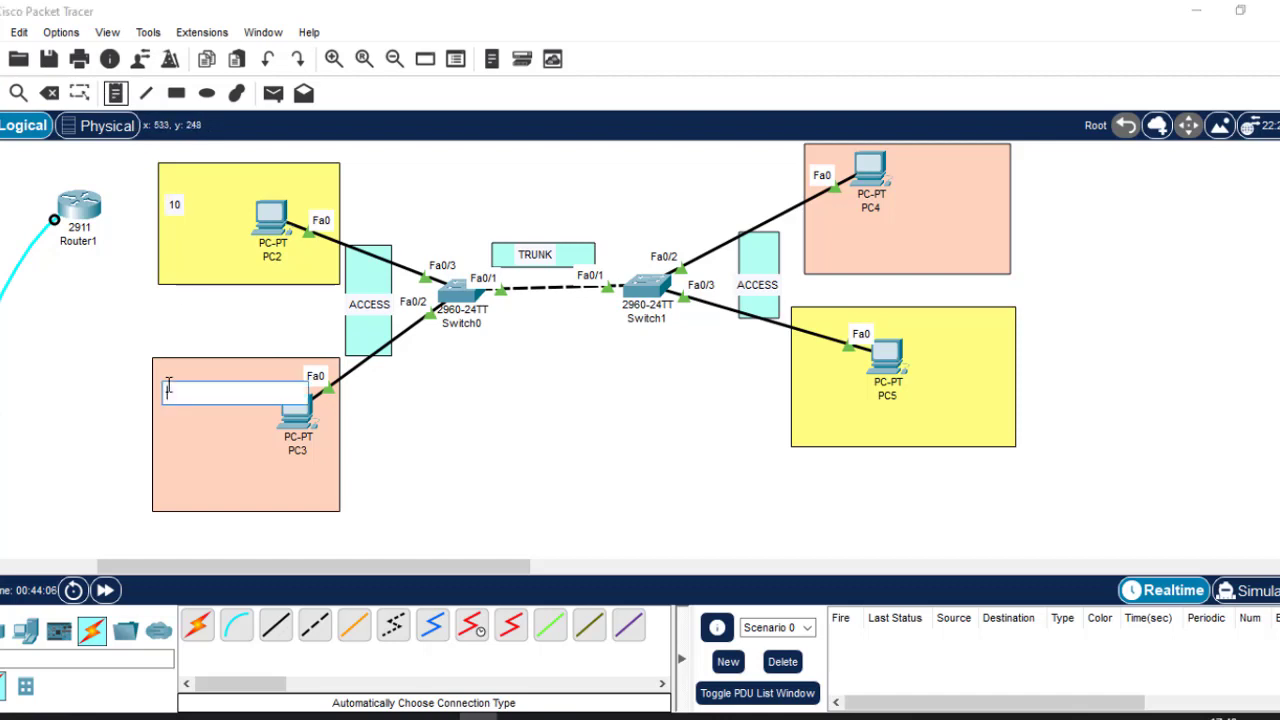
type("4")
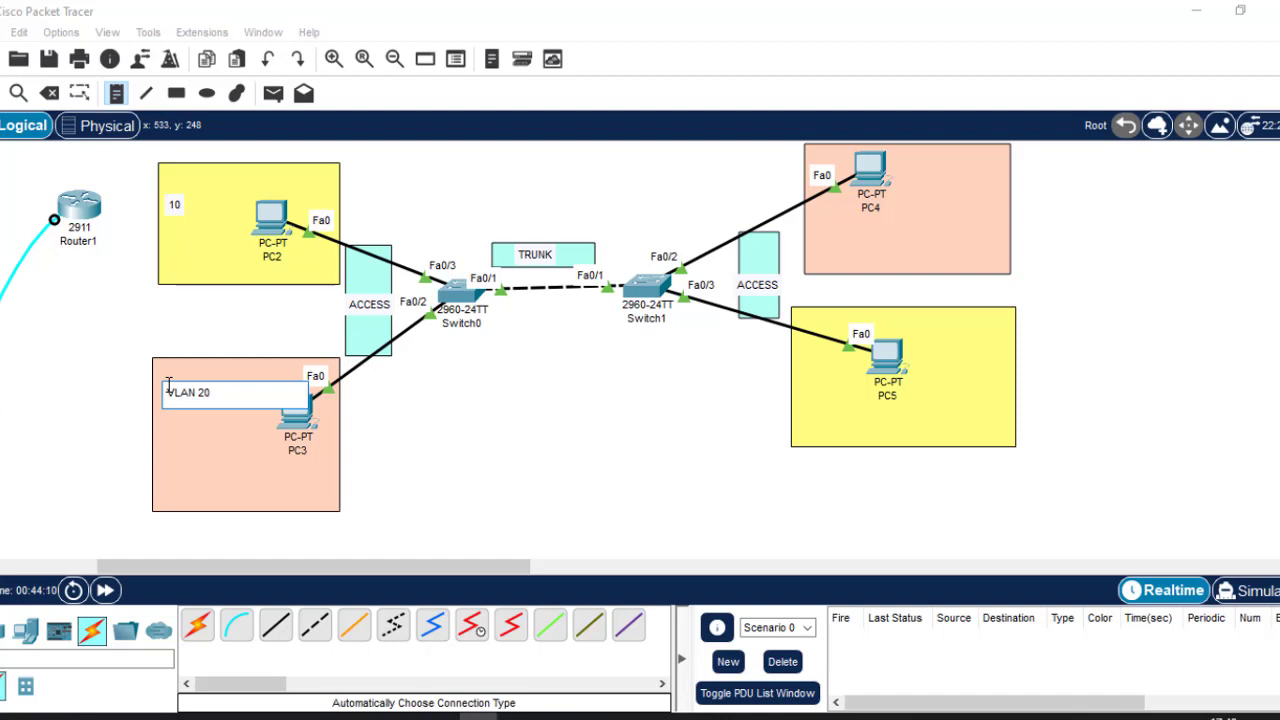
key("ctrl+a")
key("ctrl+c")
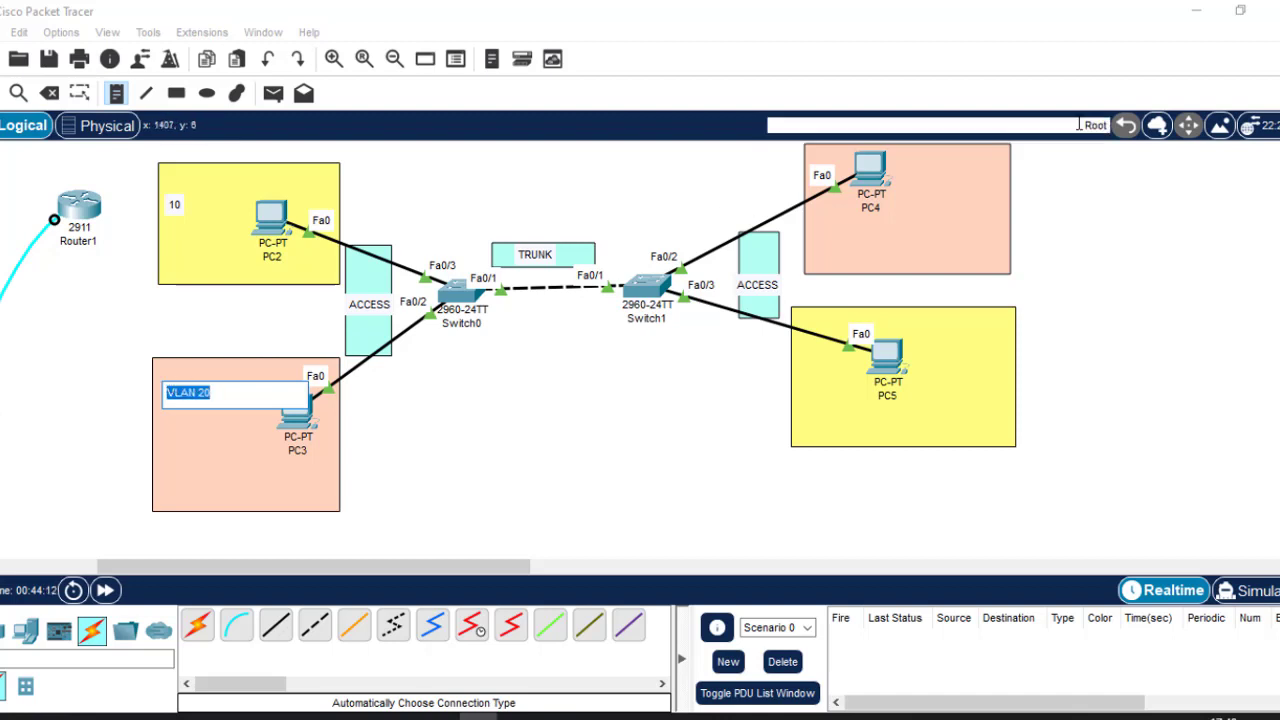
left_click(941, 165)
key("ctrl+v")
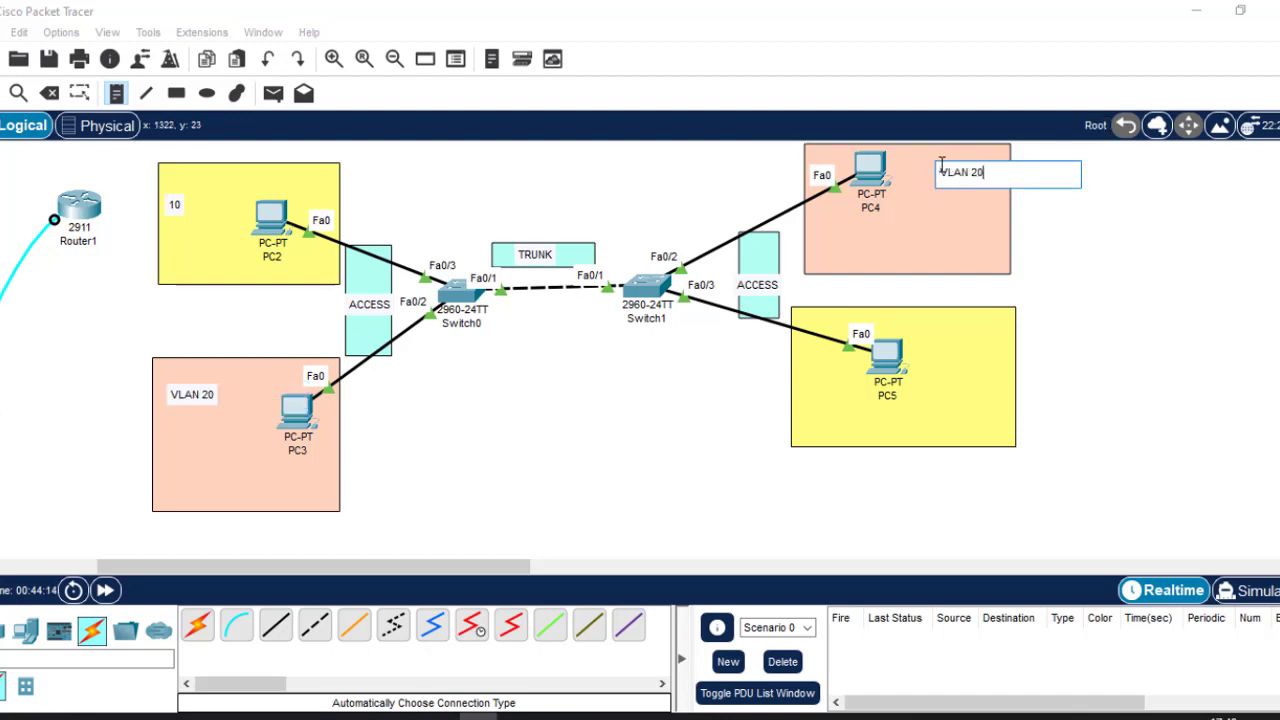
Label PC5's and PC2's yellow areas VLAN 10.
left_click(929, 335)
key("ctrl+v")
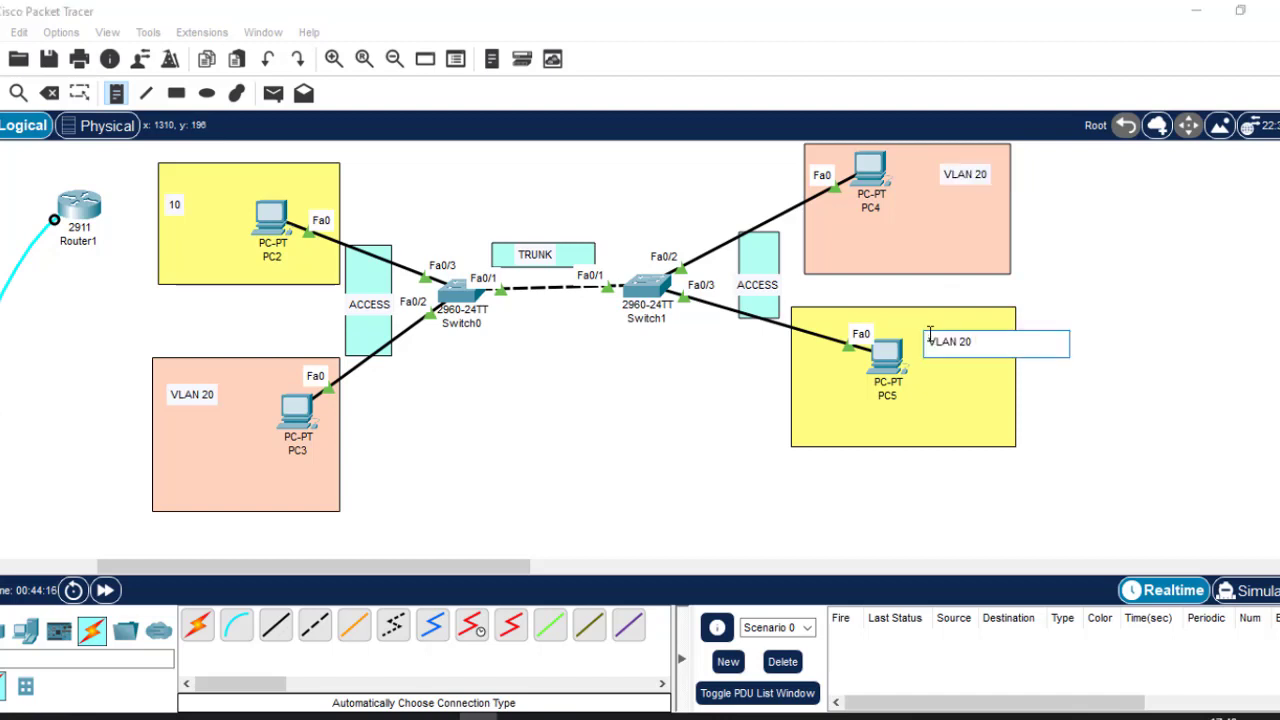
key("BackSpace")
key("BackSpace")
type("10")
left_click(177, 179)
key("ctrl+v")
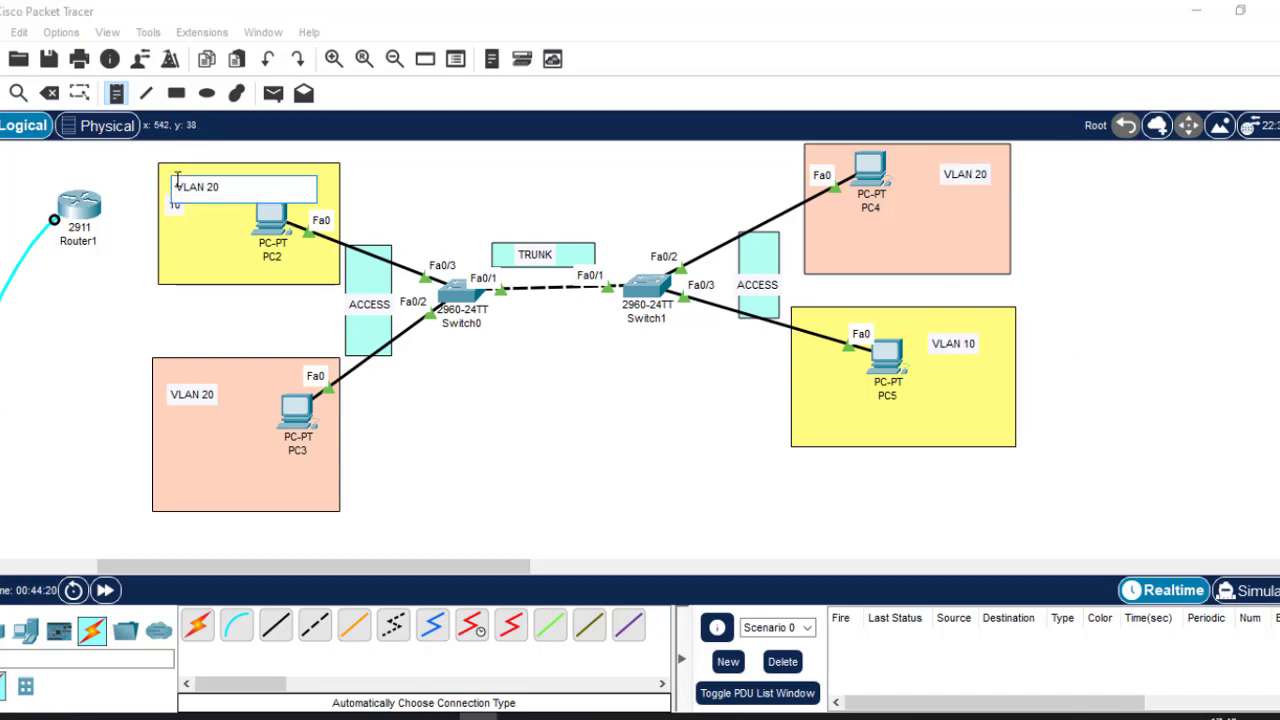
key("BackSpace")
left_click(437, 191)
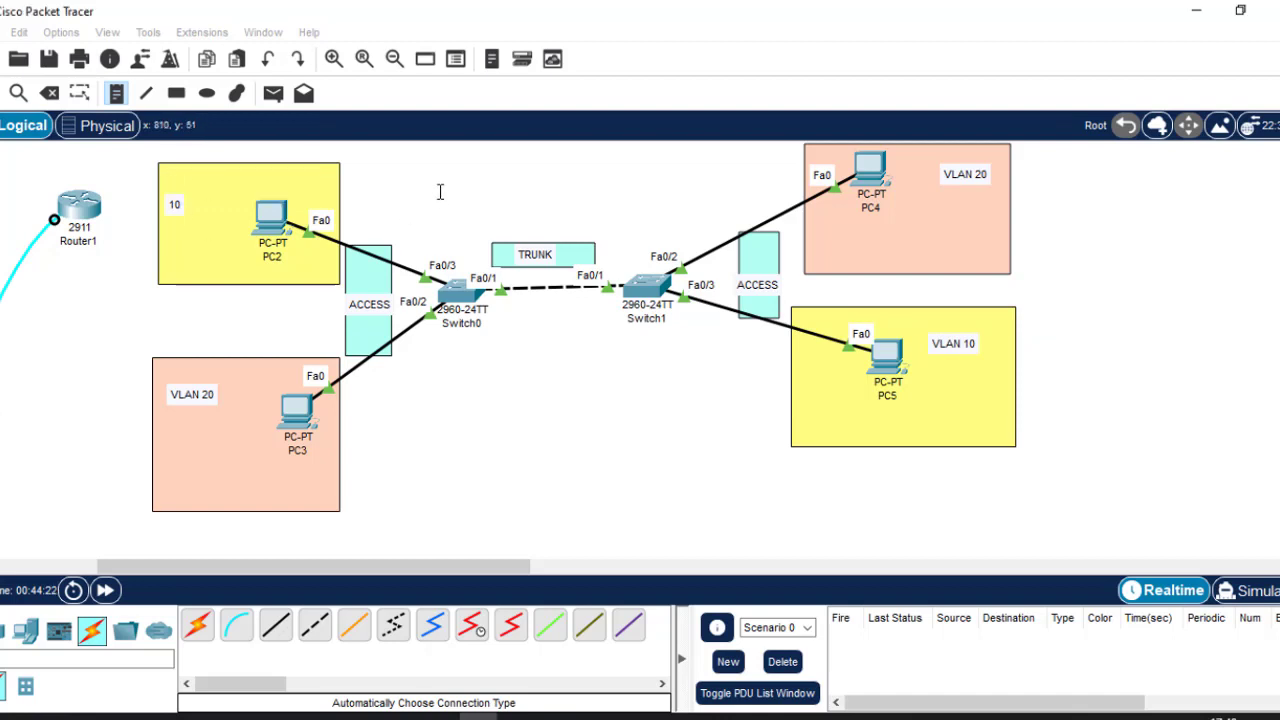
Delete the stray 10 note beside VLAN 10 and bring up the Day 2 switchport modes slide.
left_click(175, 207)
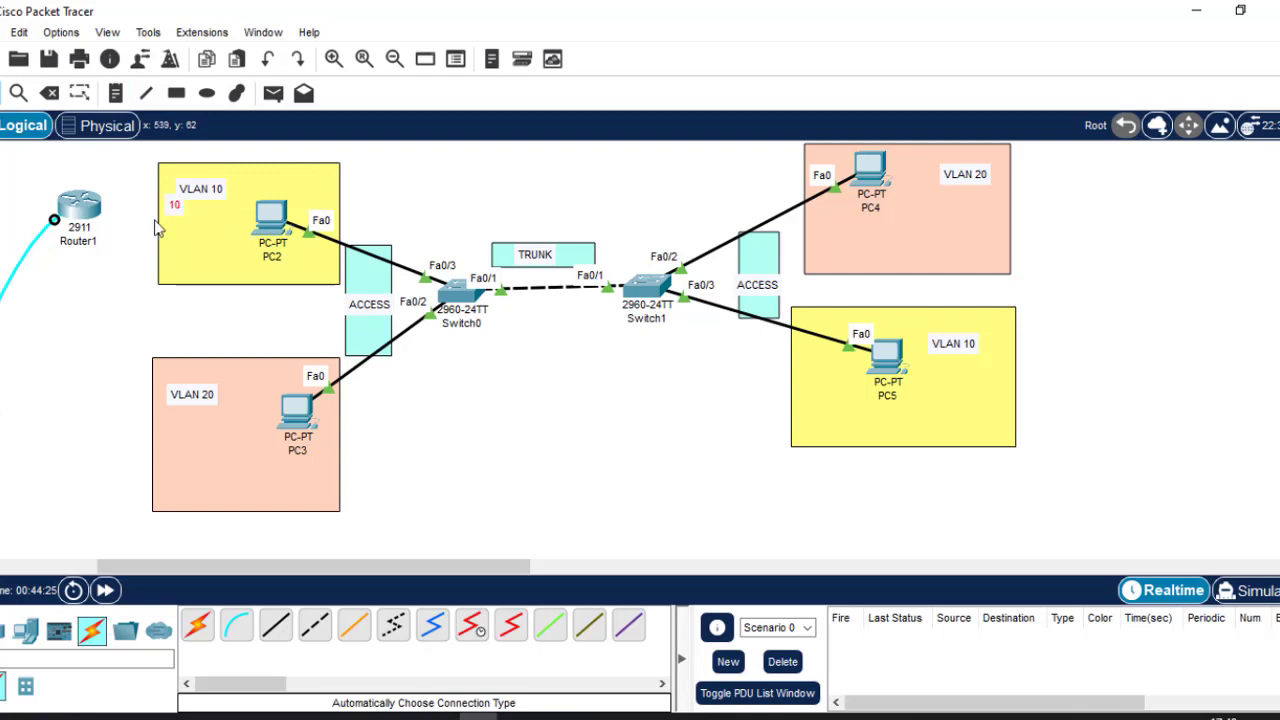
key("Delete")
key("Return")
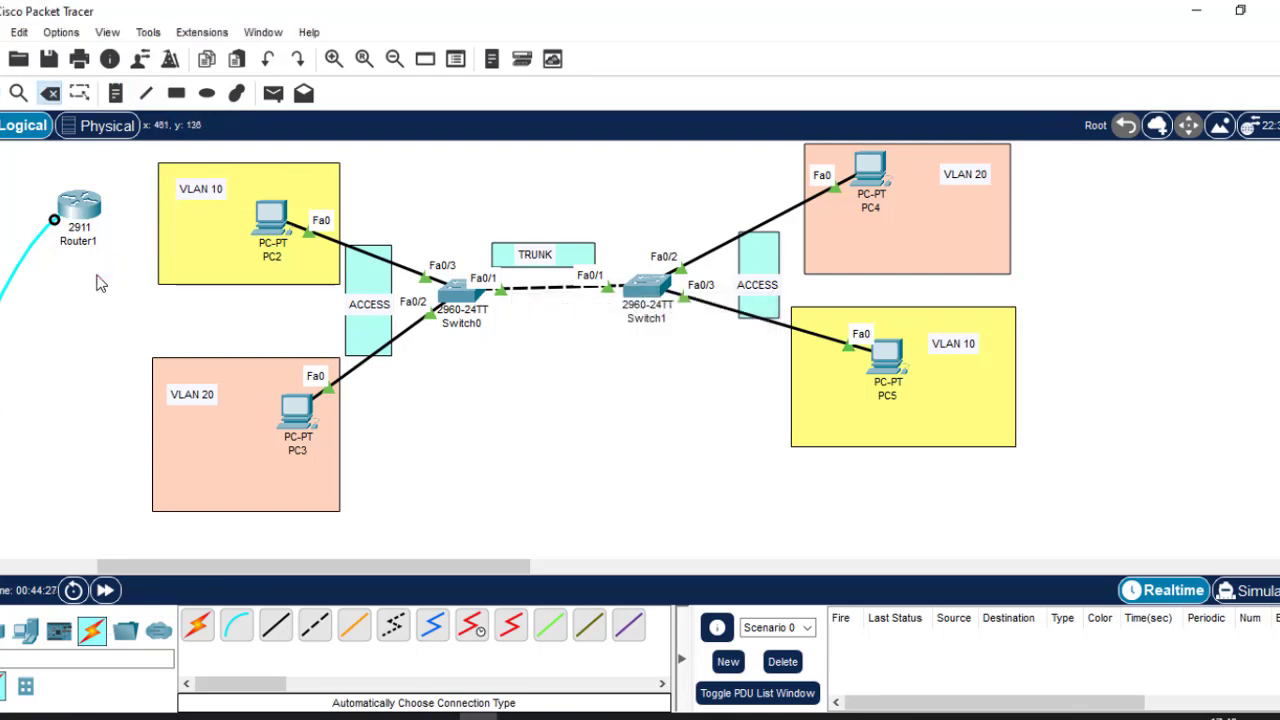
key("Escape")
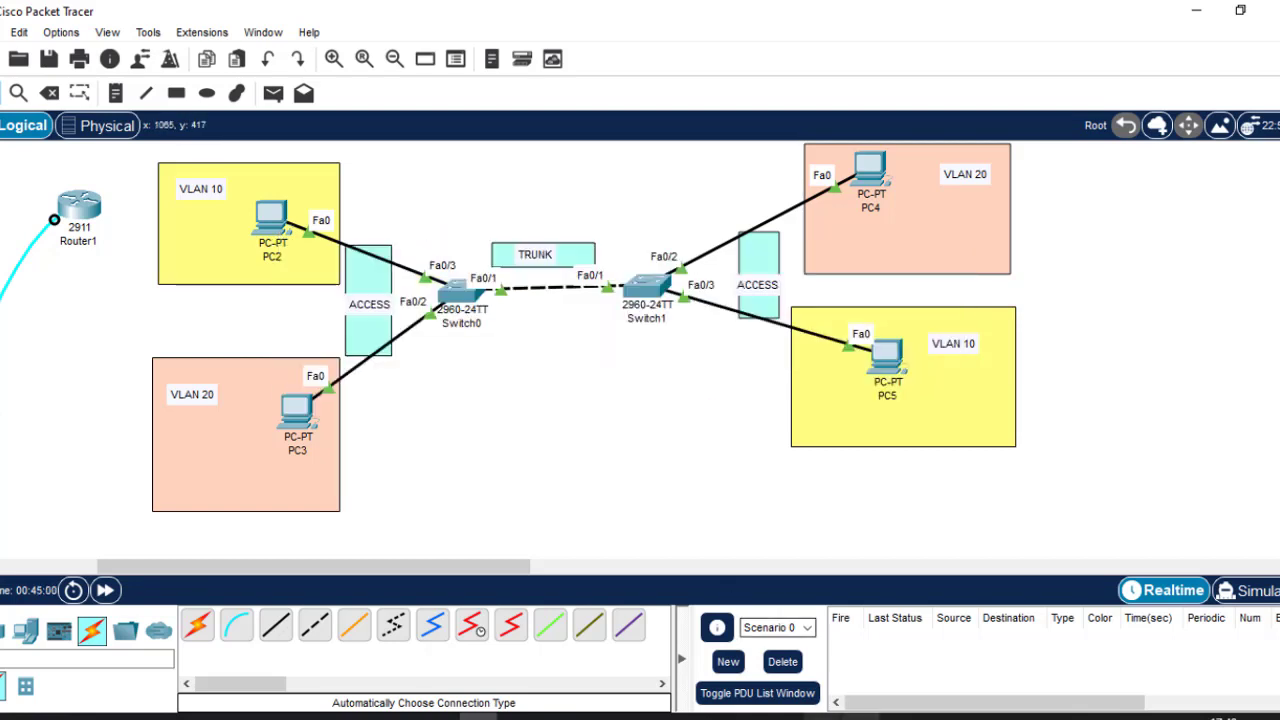
left_click(822, 717)
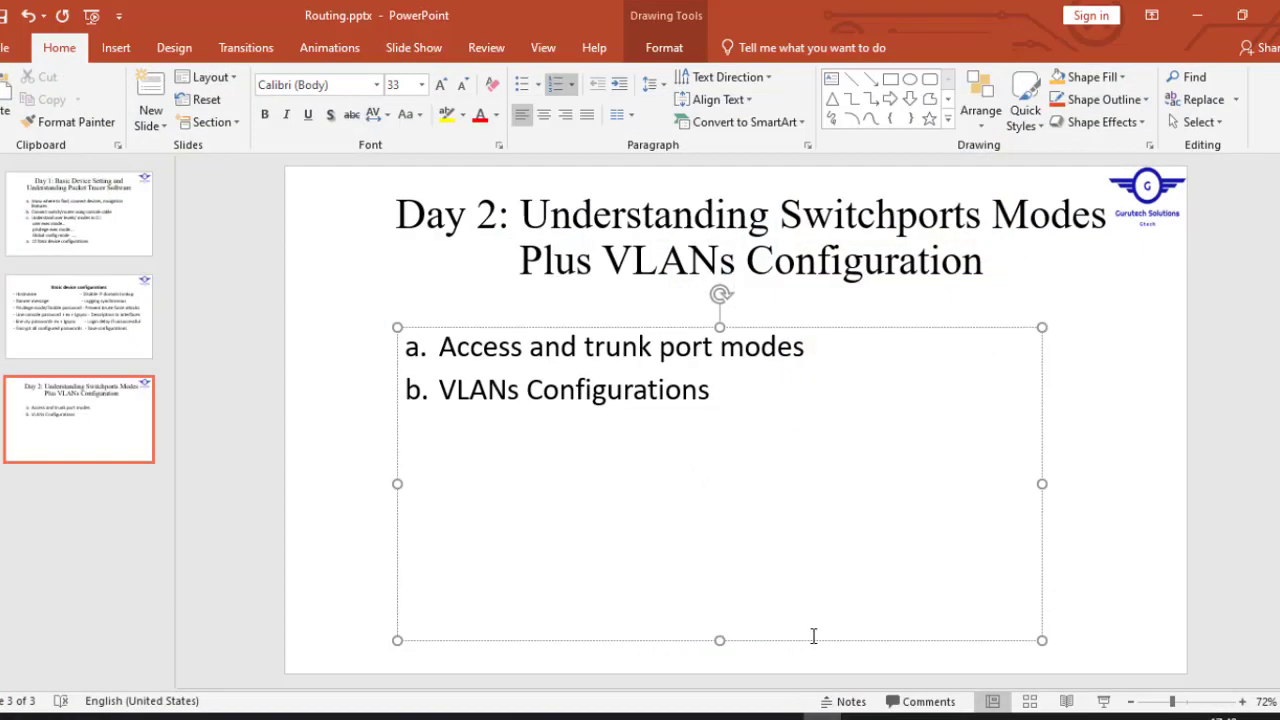
Switch from the PowerPoint slide back to the Packet Tracer VLAN 10/20 topology.
left_click(822, 717)
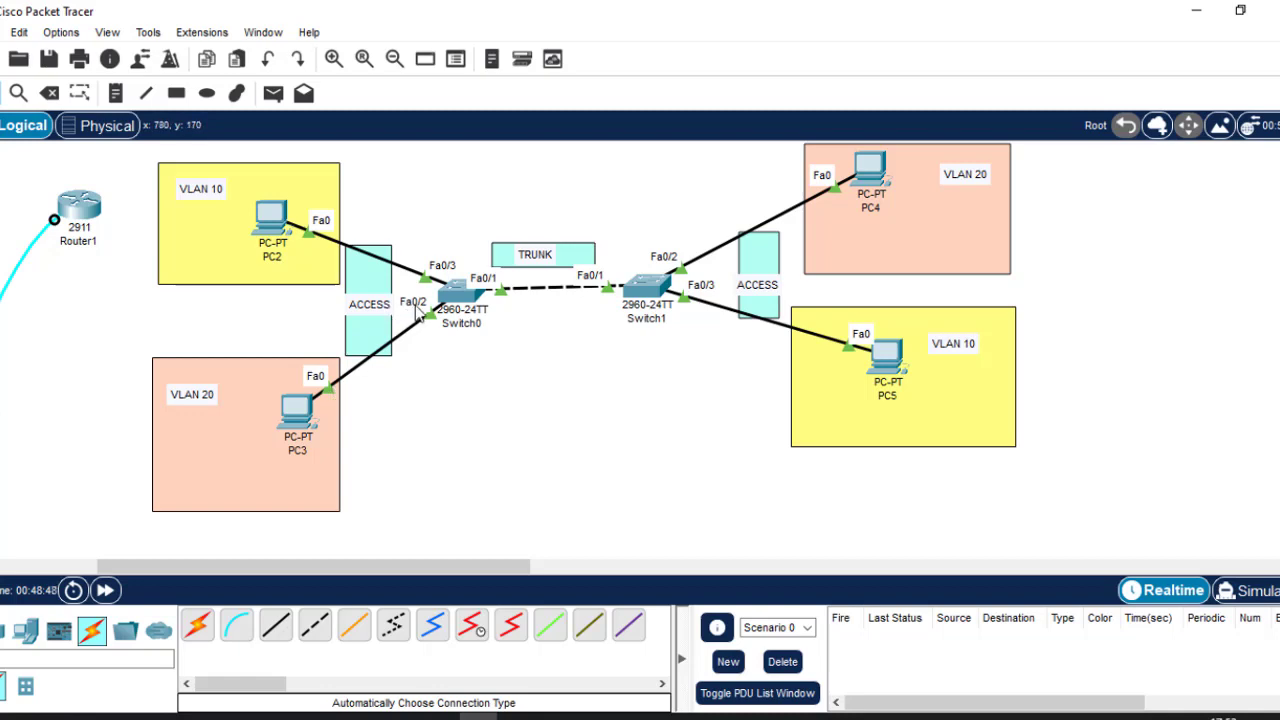
Open Switch0's command line and begin an 'int' command at the prompt.
left_click(456, 297)
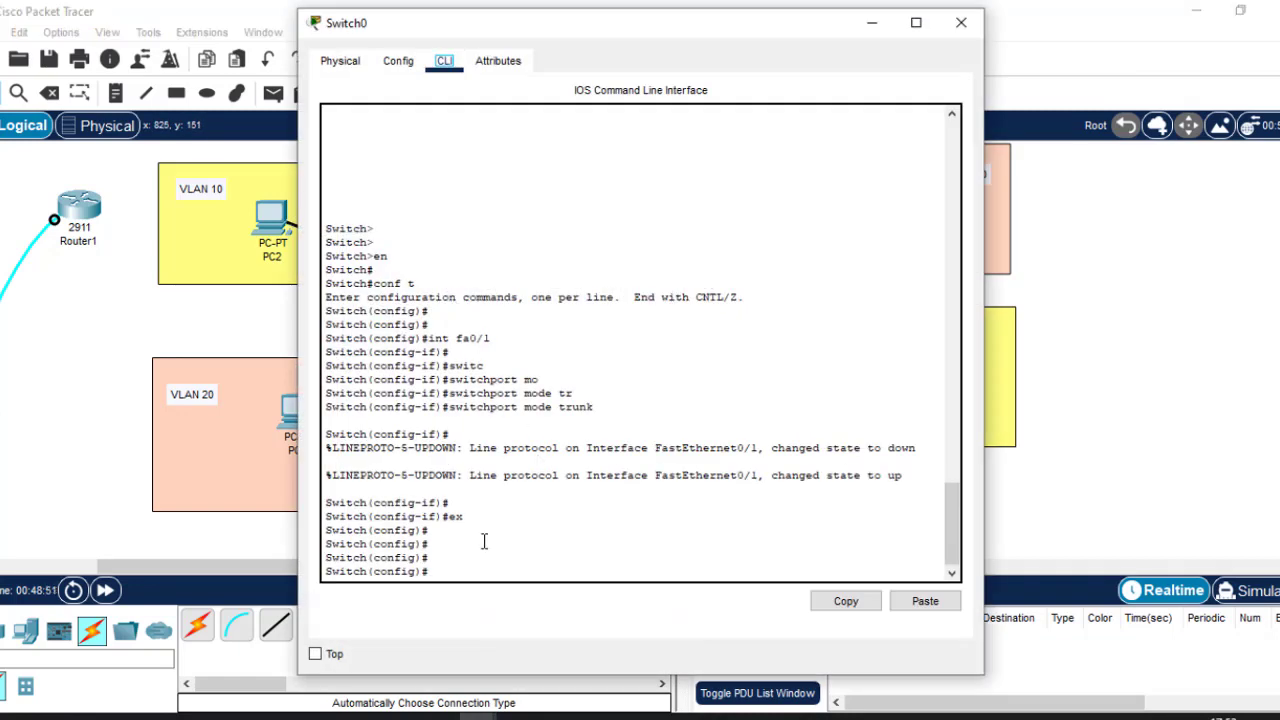
left_click(484, 541)
key("Return")
key("Return")
key("Return")
type("INT")
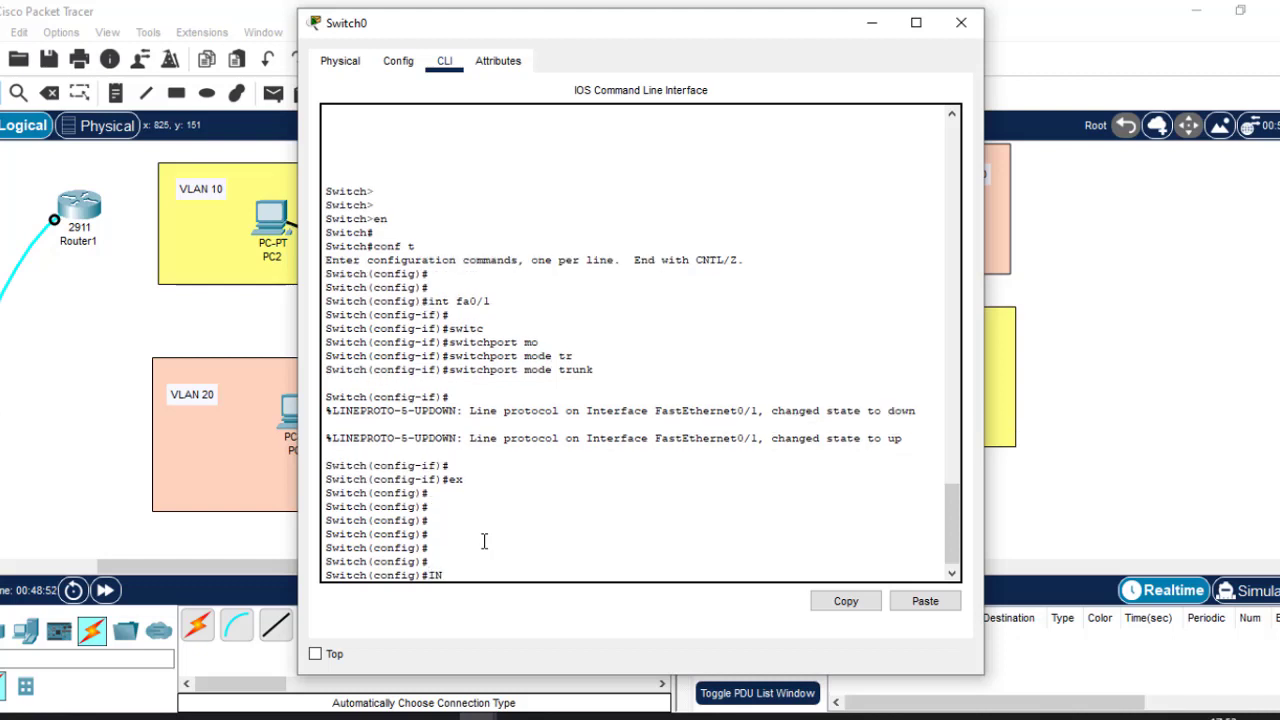
key("BackSpace")
key("BackSpace")
key("BackSpace")
type("int")
left_click(1131, 304)
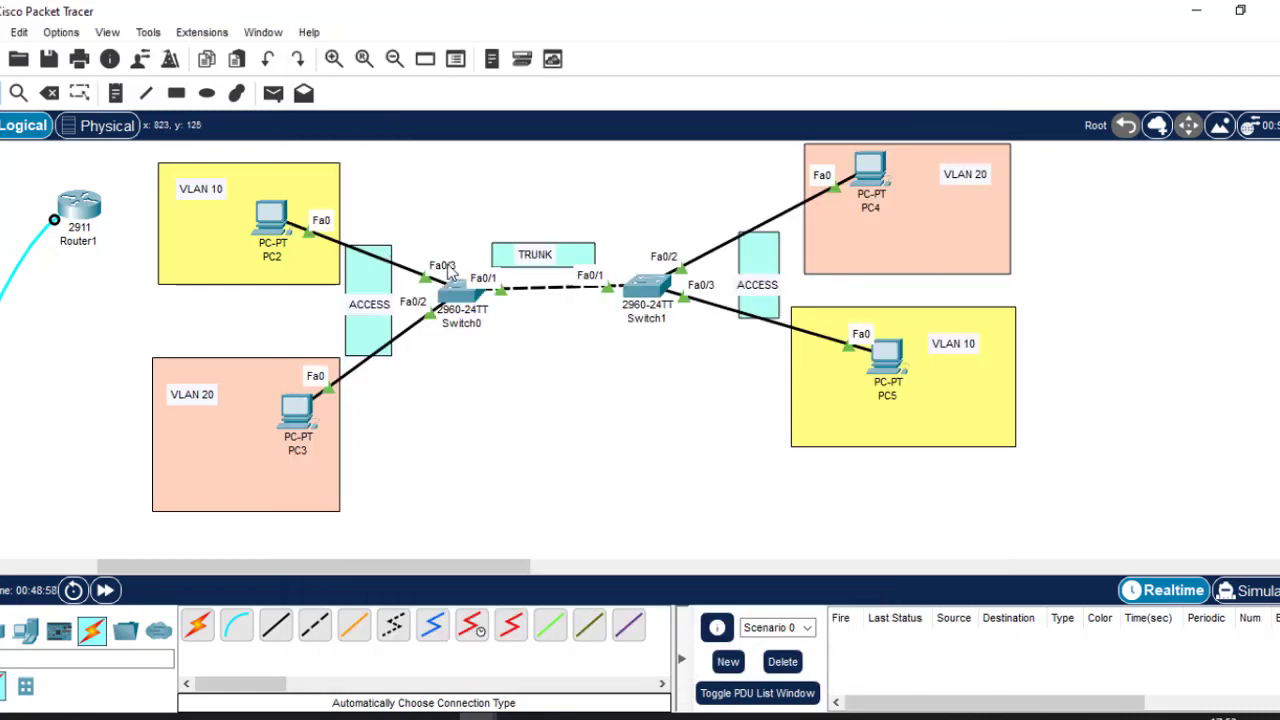
left_click(462, 294)
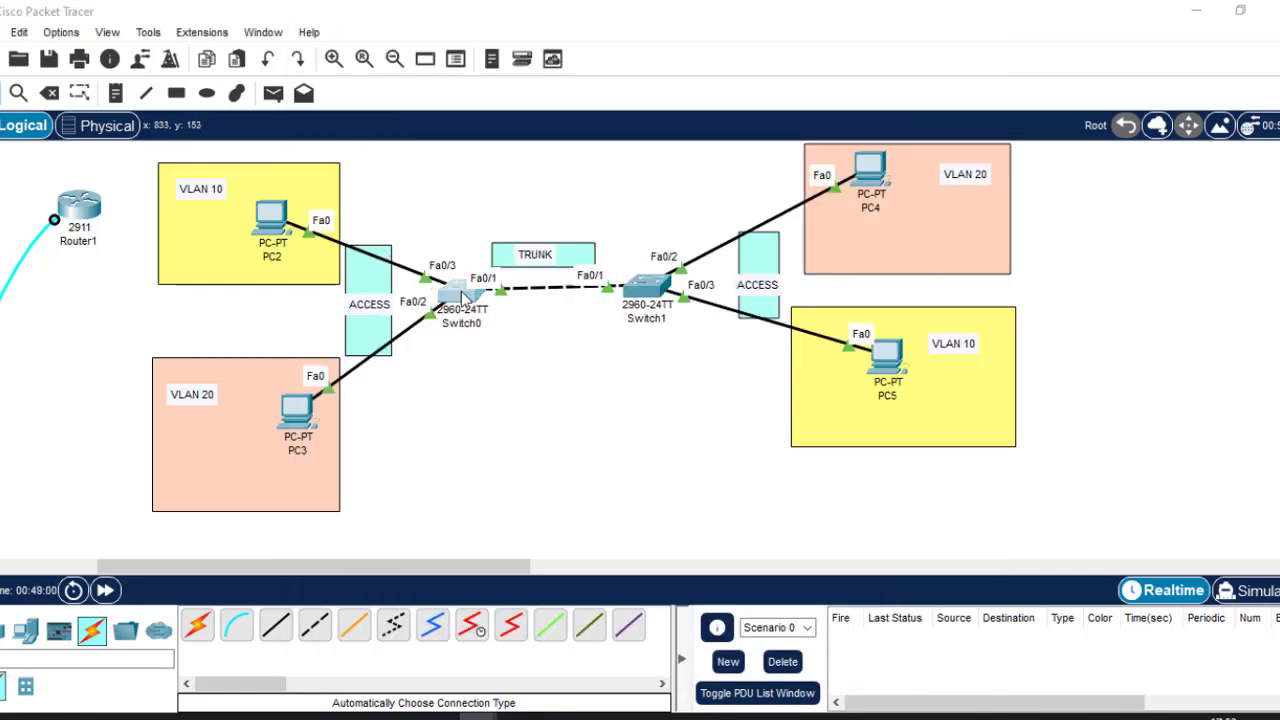
Enter interface fa0/3 on Switch0 and apply switchport mode access.
type("fa")
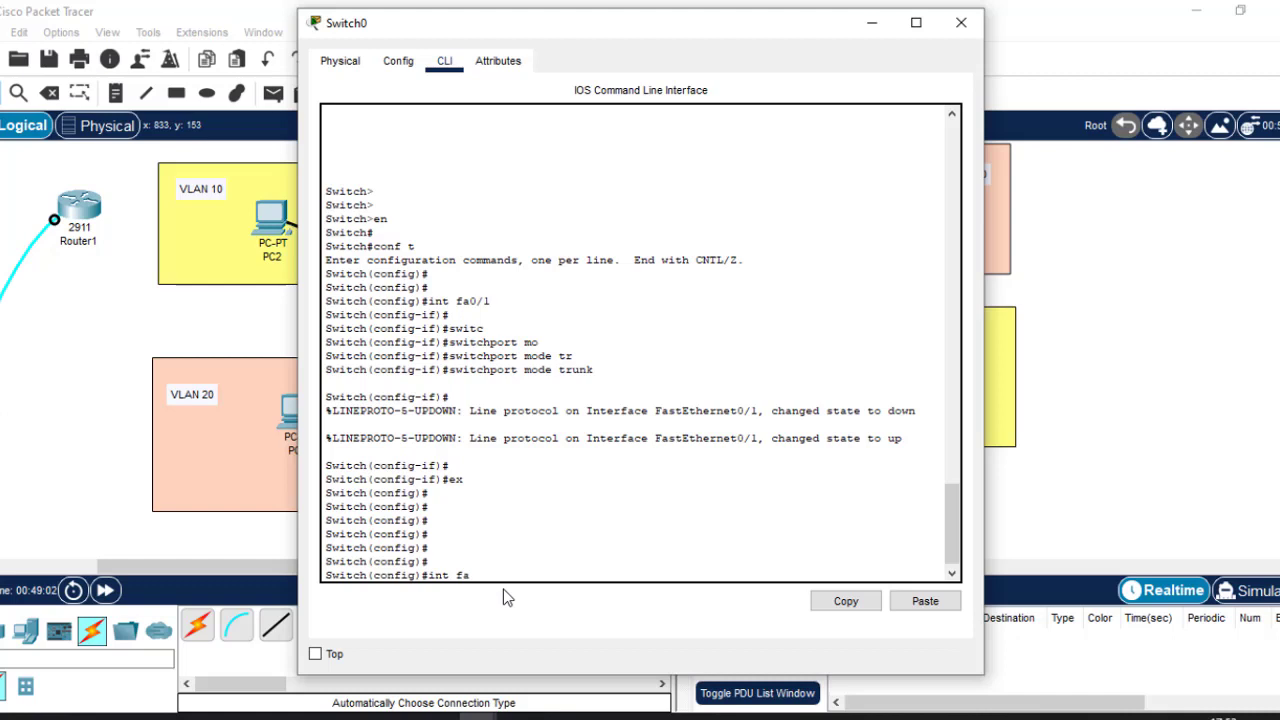
type("0/3")
key("Return")
type("switc")
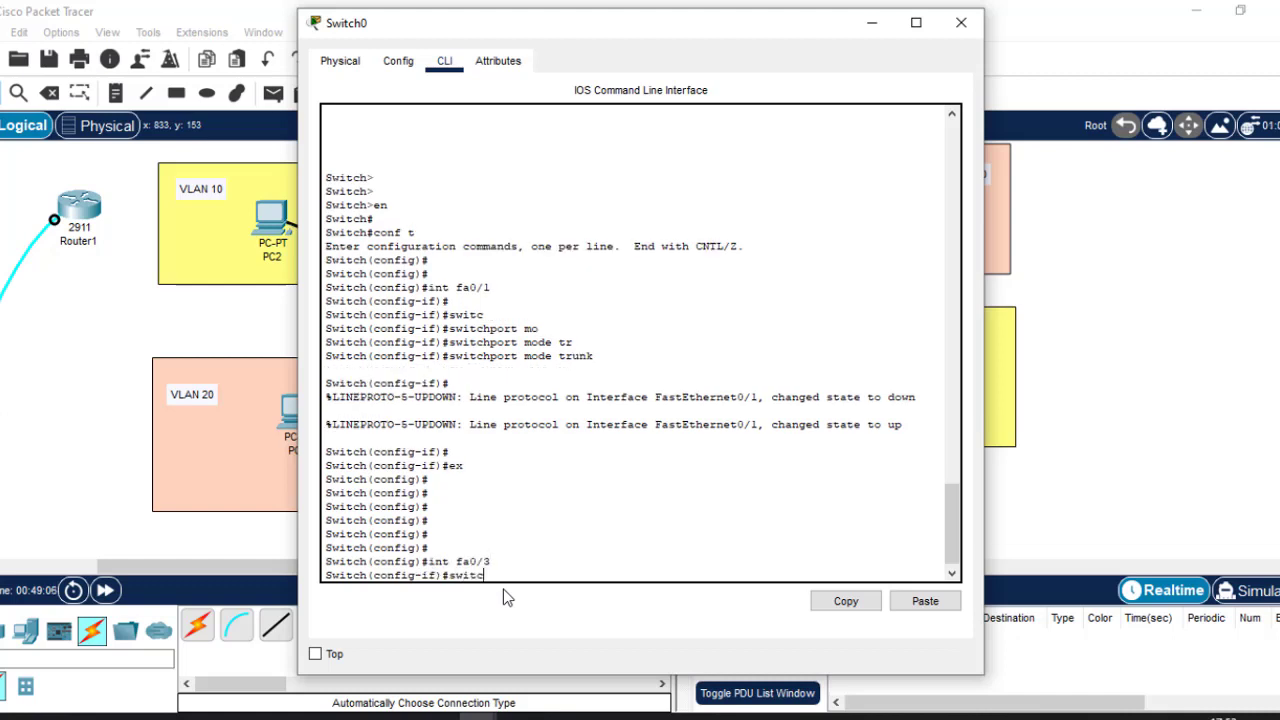
key("Tab")
type("mo")
key("Tab")
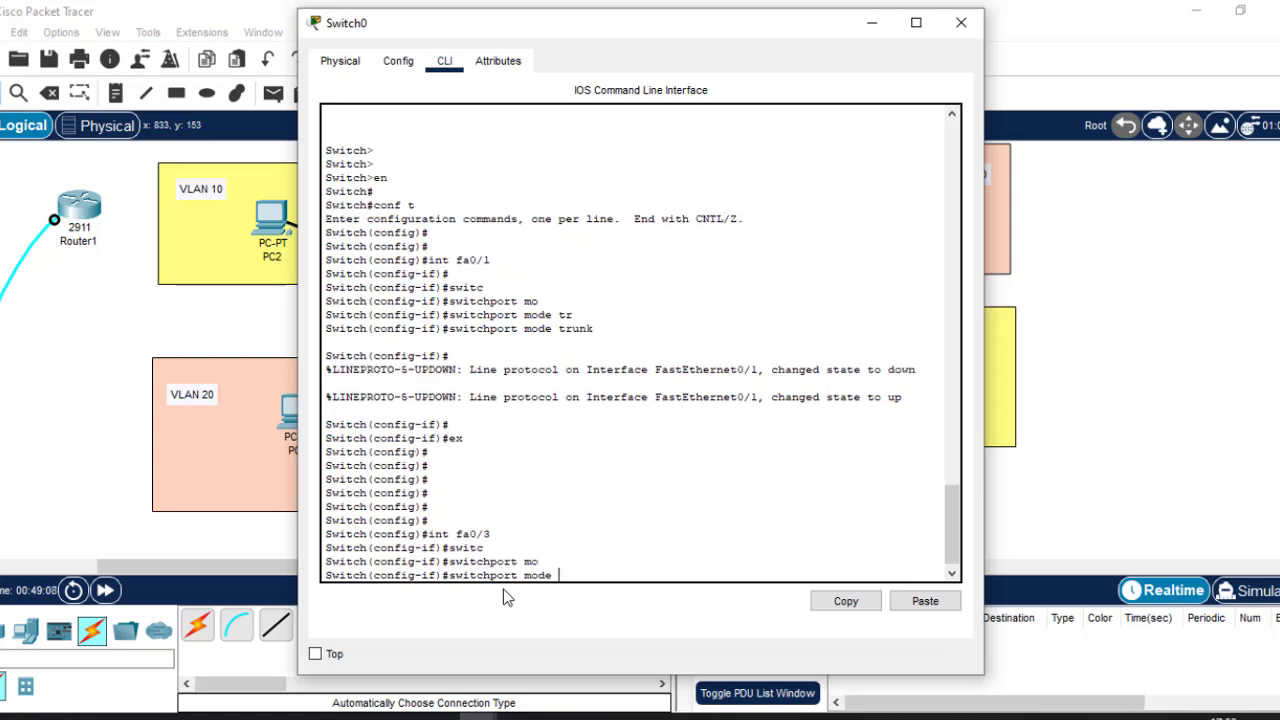
type("acc")
key("Tab")
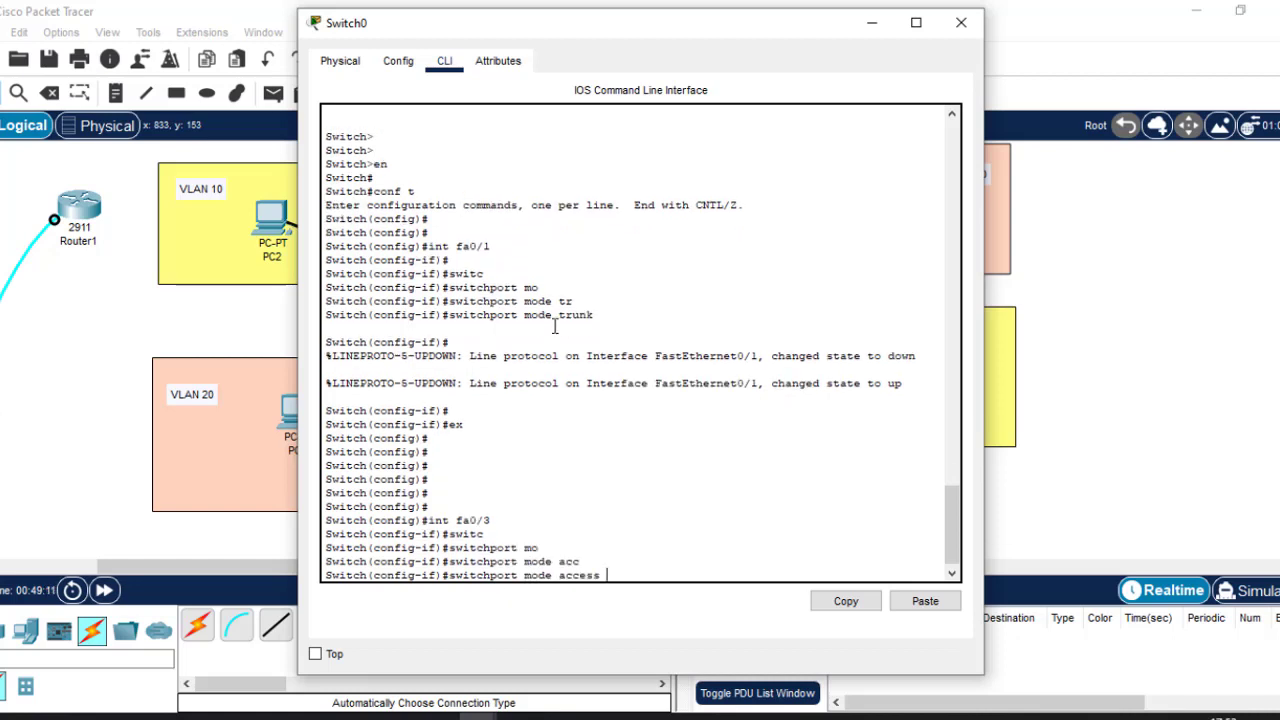
left_click_drag(595, 315, 524, 318)
left_click(618, 573)
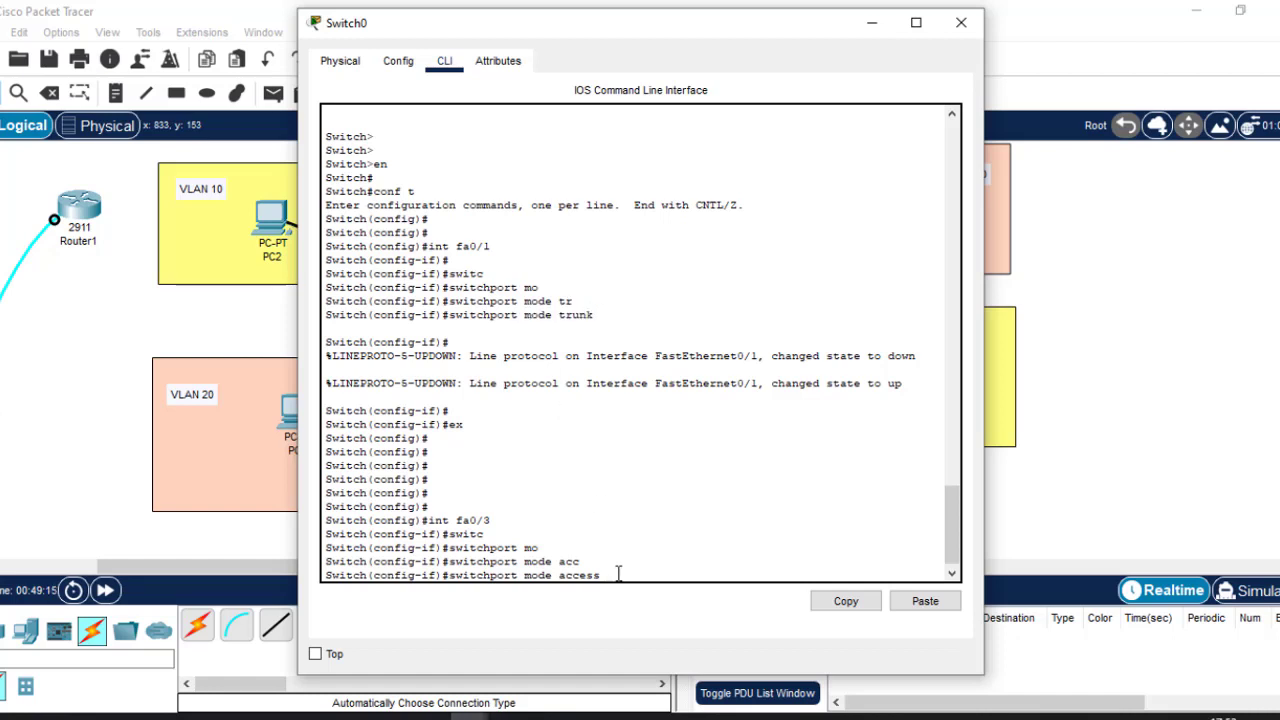
key("Return")
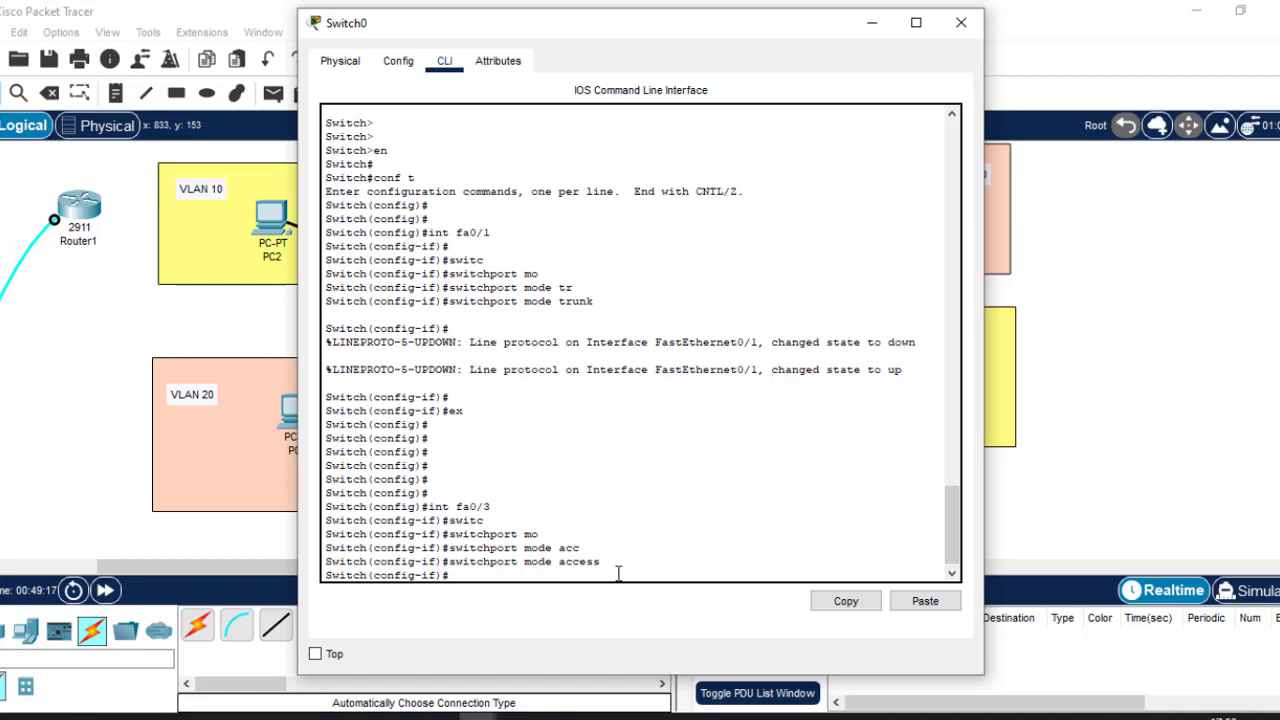
left_click(862, 26)
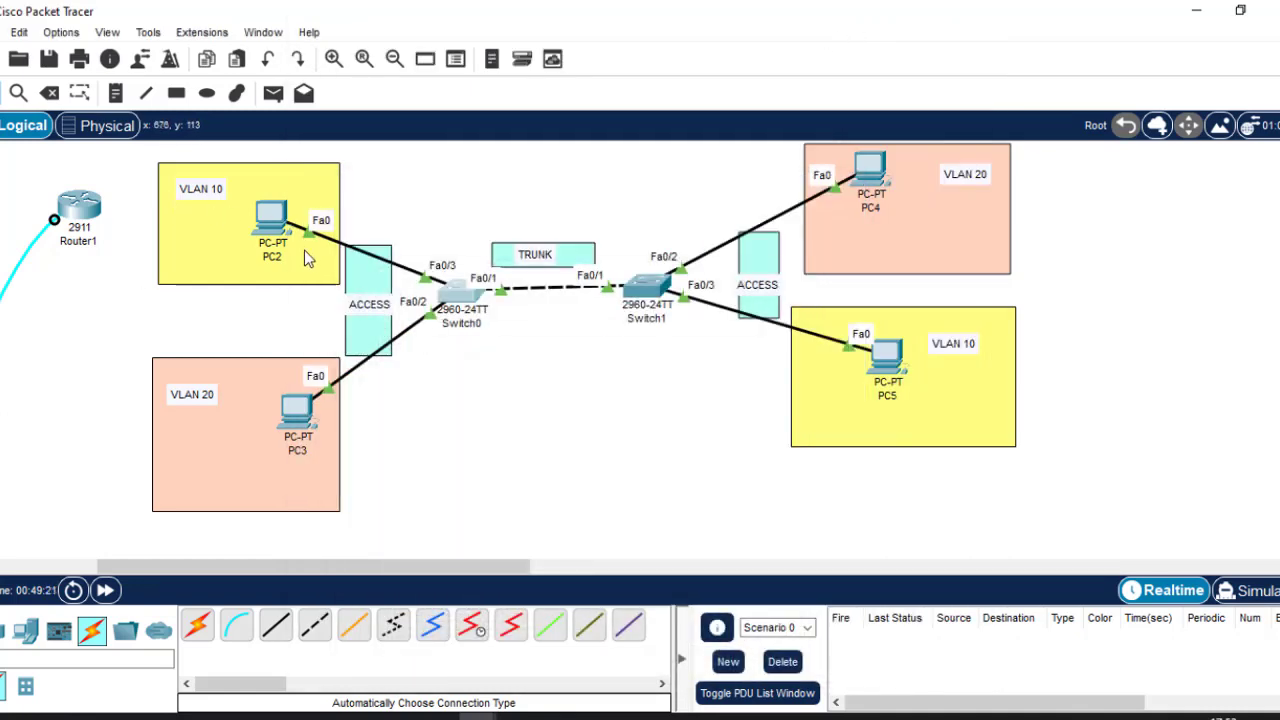
Assign Switch0's fa0/3 to access VLAN 10 and exit interface configuration.
left_click(455, 293)
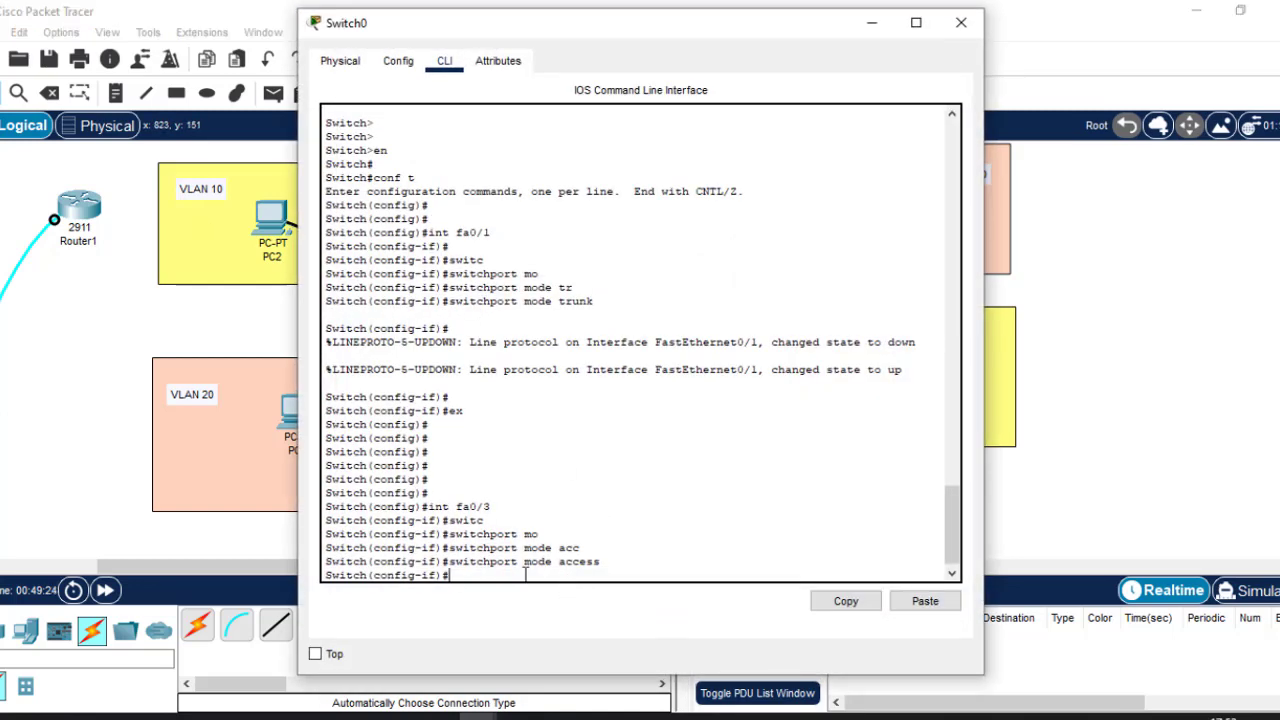
type("switc")
key("Tab")
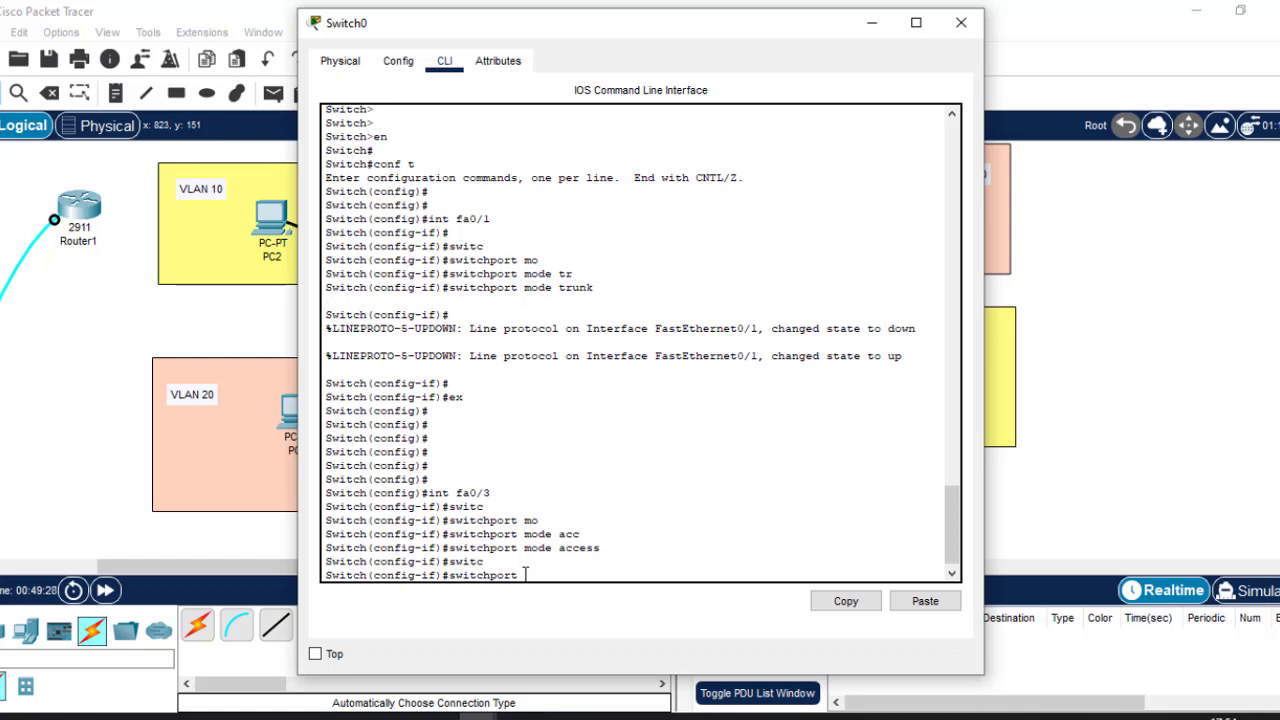
type("ac")
key("Tab")
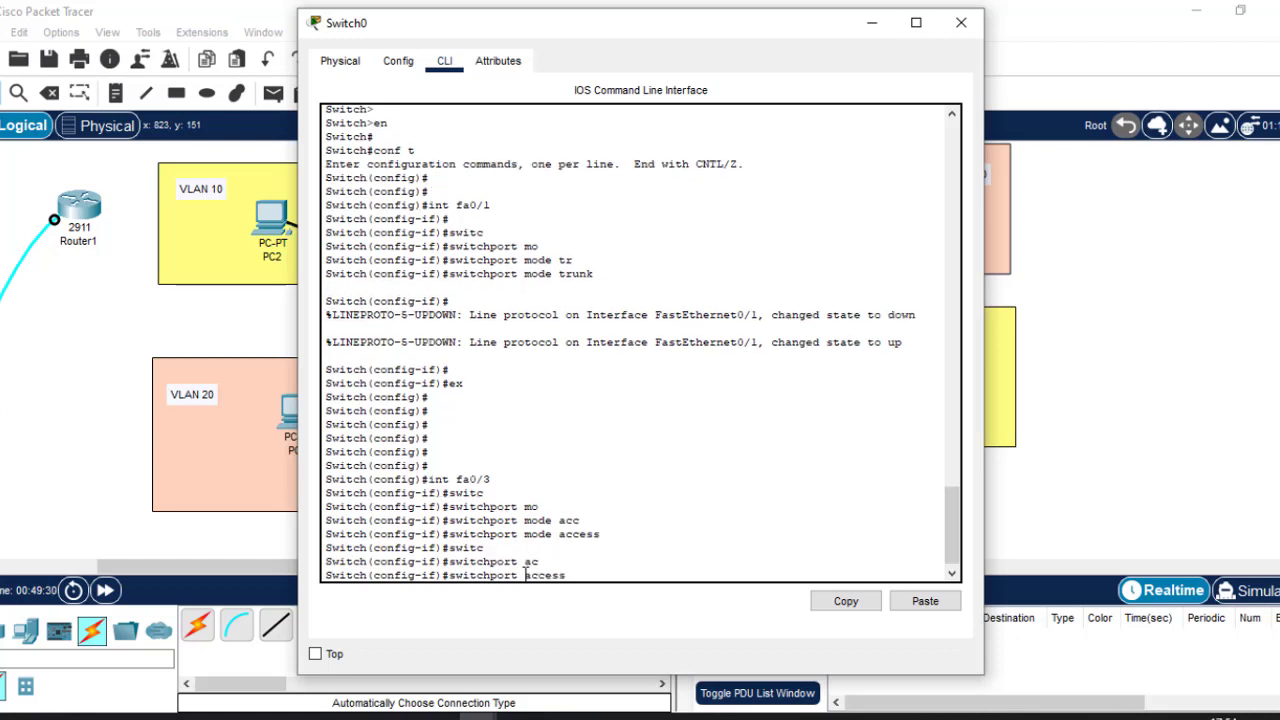
type("v")
key("Tab")
type("1")
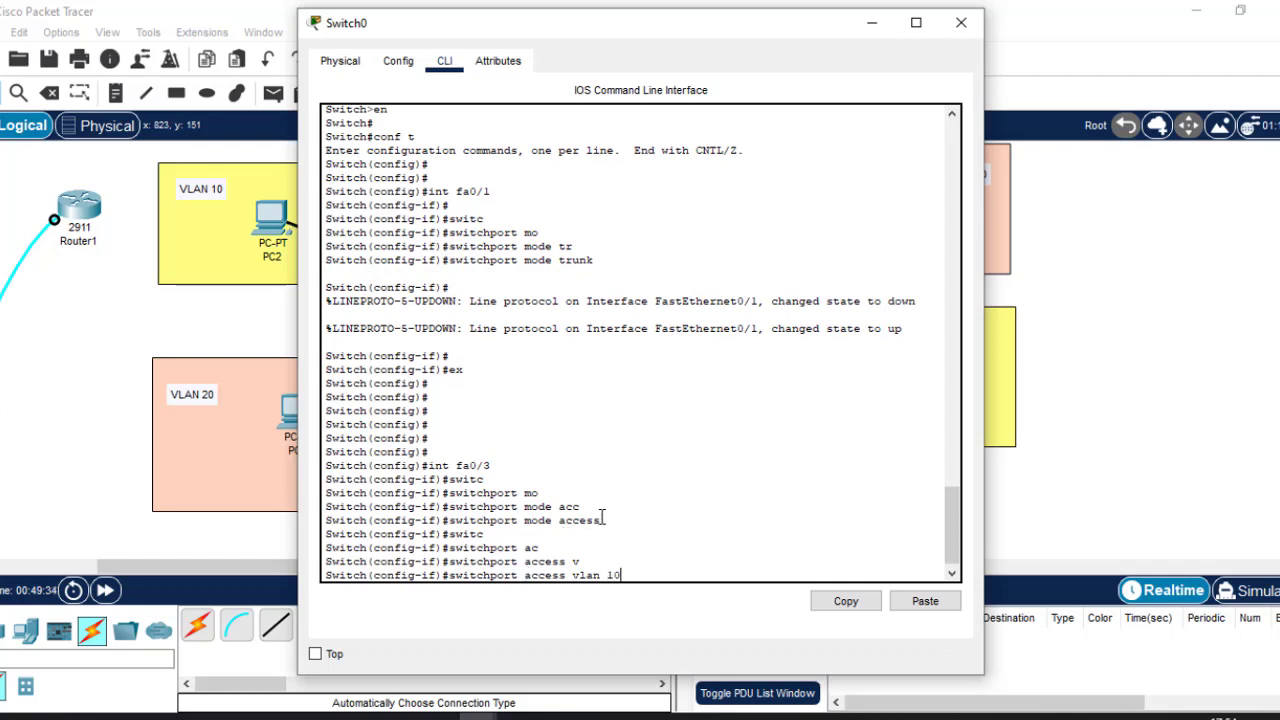
left_click_drag(491, 465, 428, 466)
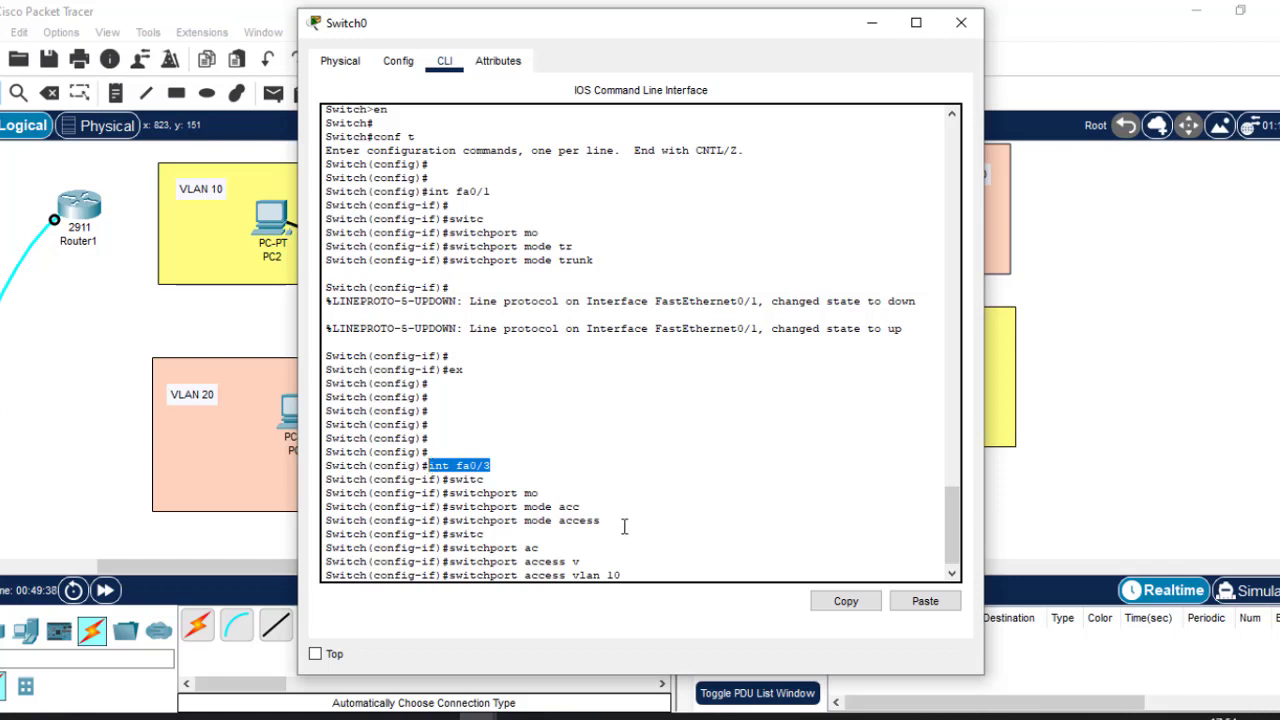
left_click_drag(607, 520, 526, 516)
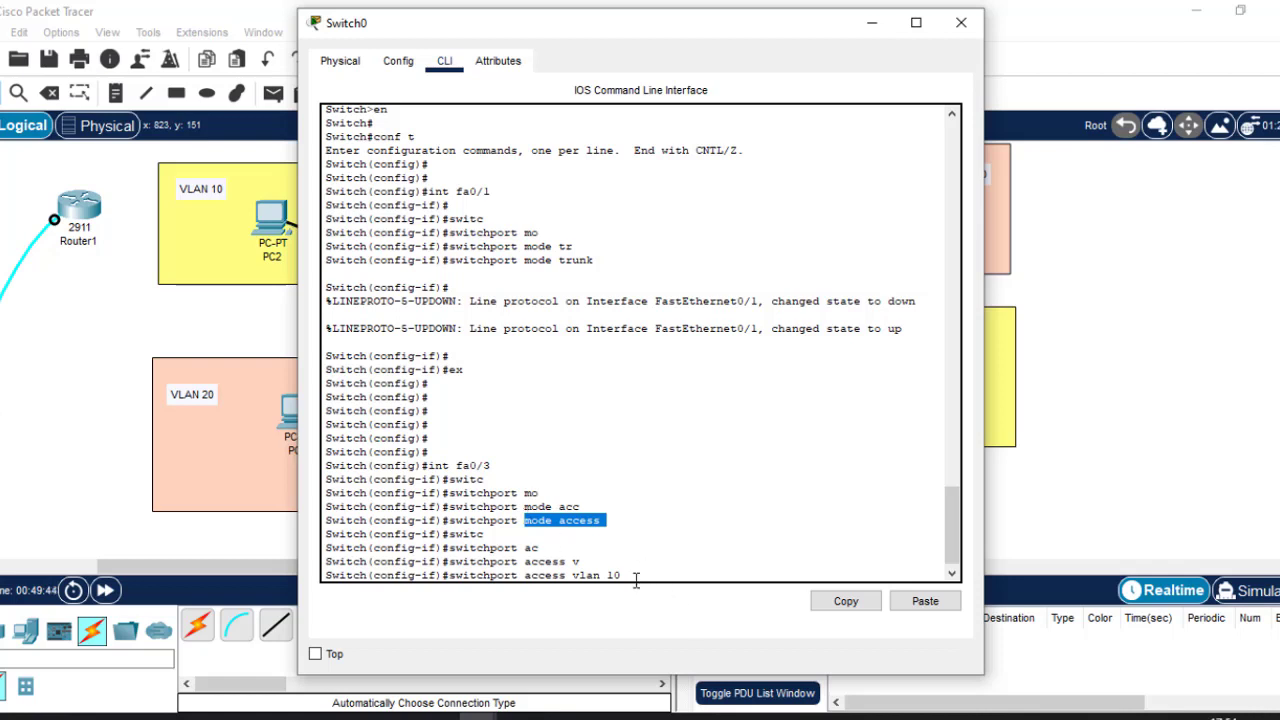
left_click_drag(635, 580, 574, 574)
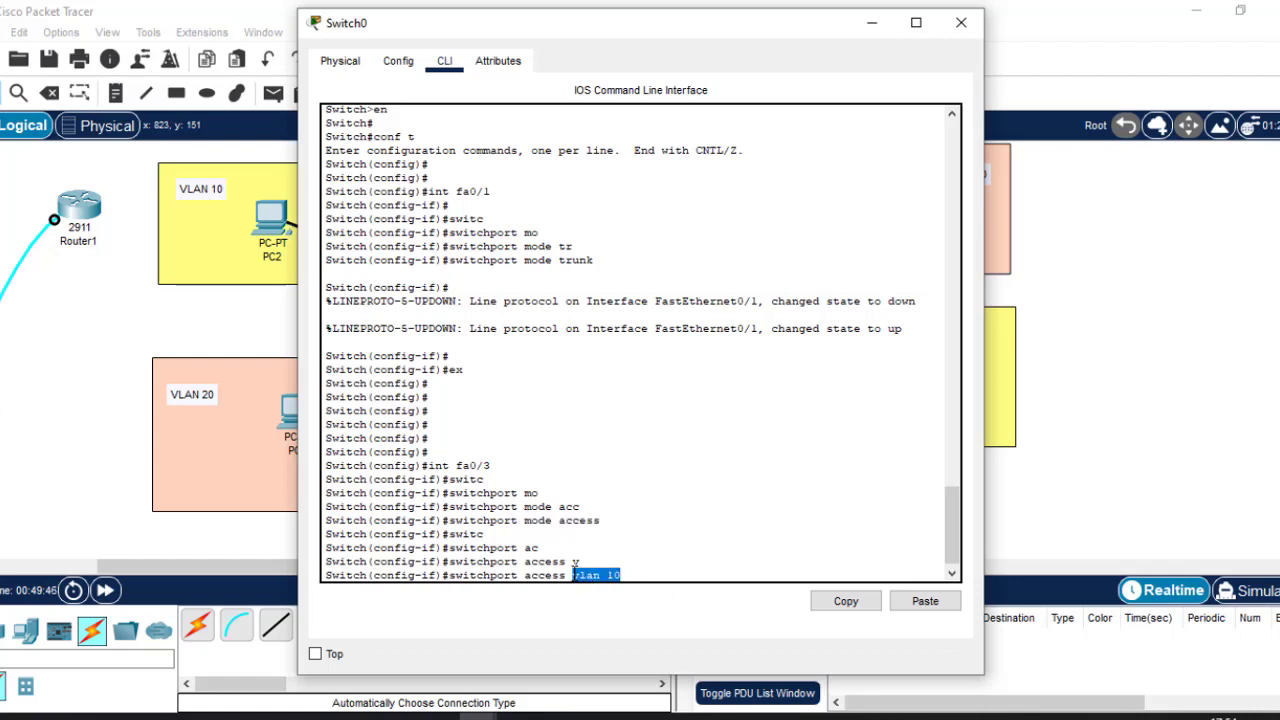
key("Return")
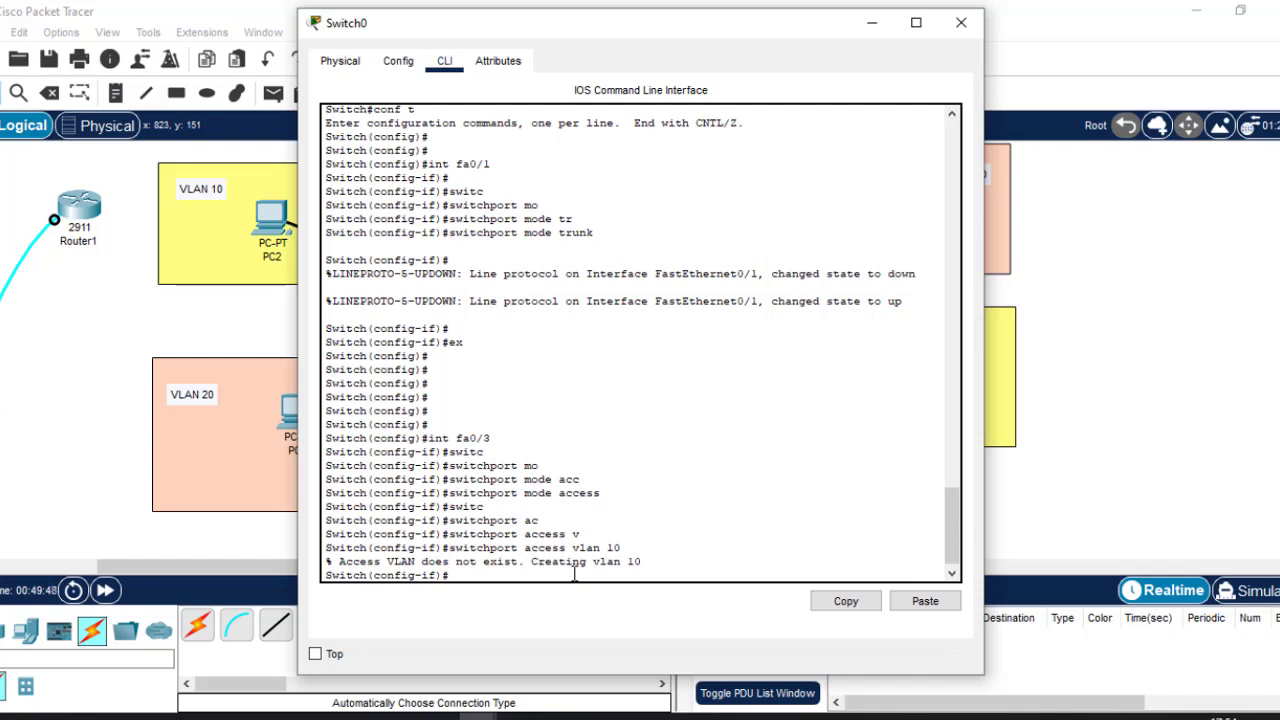
key("Return")
key("Return")
type("ex")
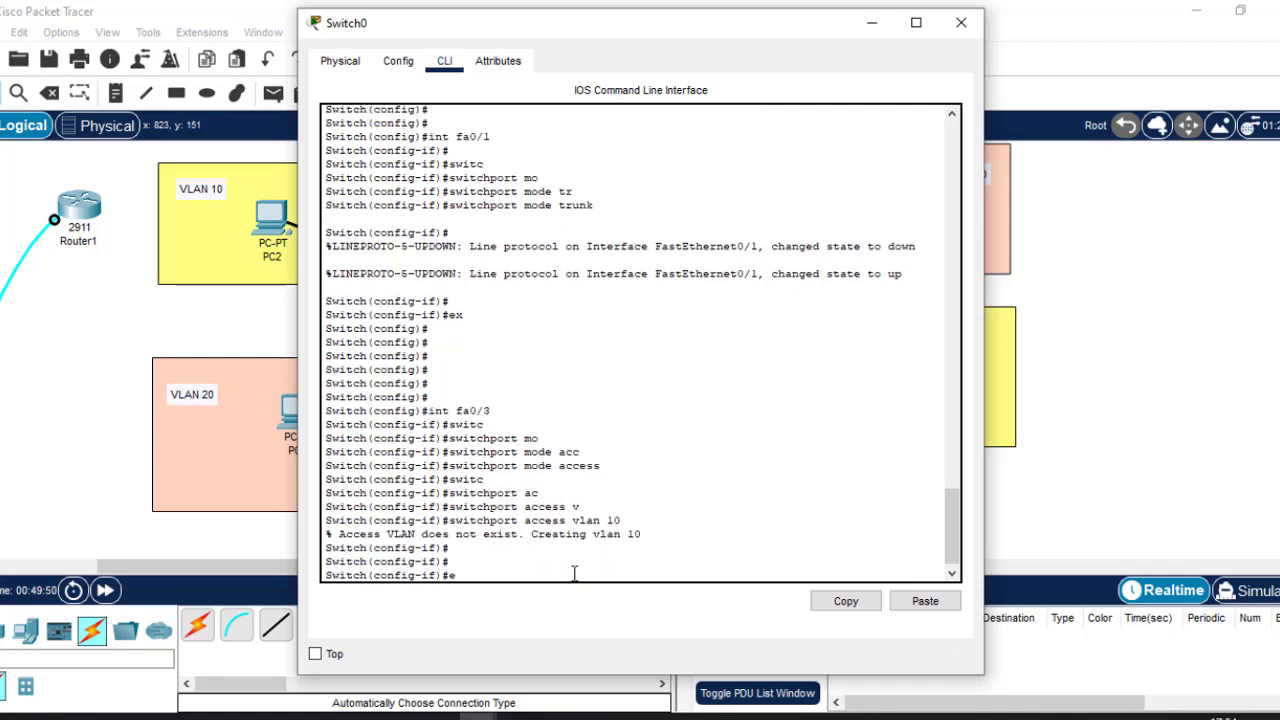
key("Return")
key("Return")
key("Return")
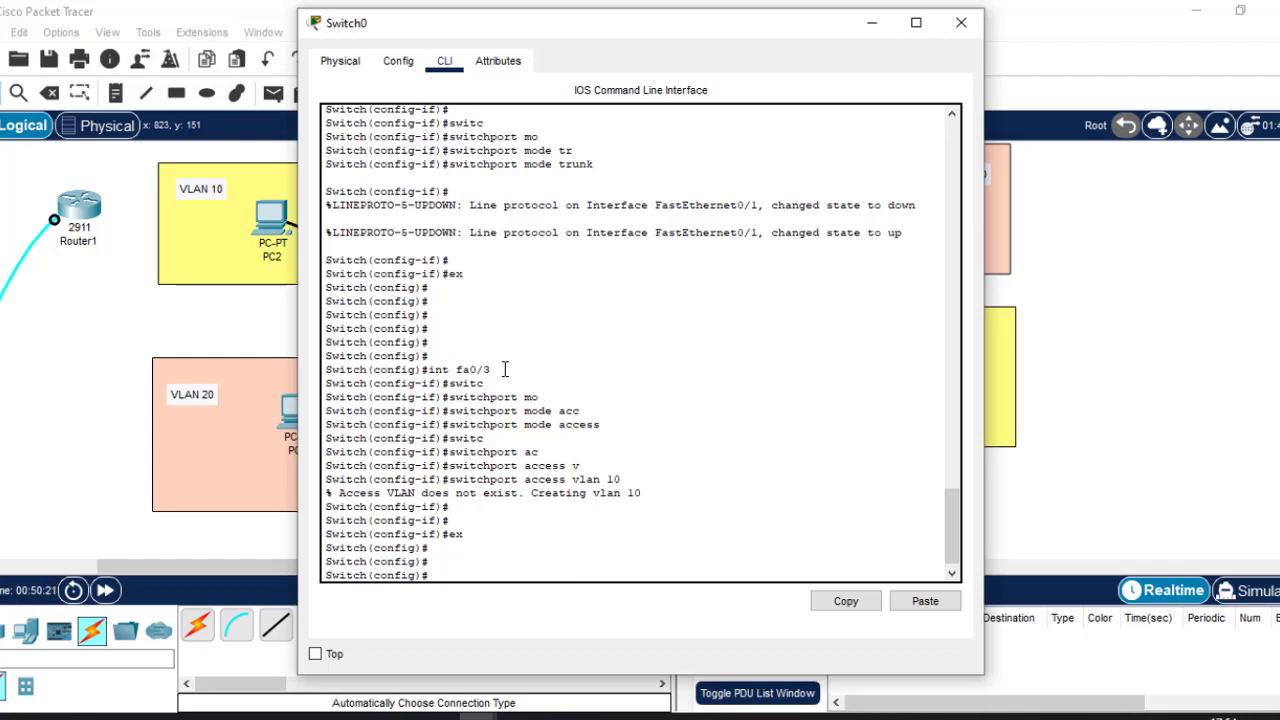
Point out the fa0/3 commands and the 'VLAN 10 created' message, then view the topology.
left_click_drag(505, 369, 427, 370)
left_click_drag(608, 425, 449, 426)
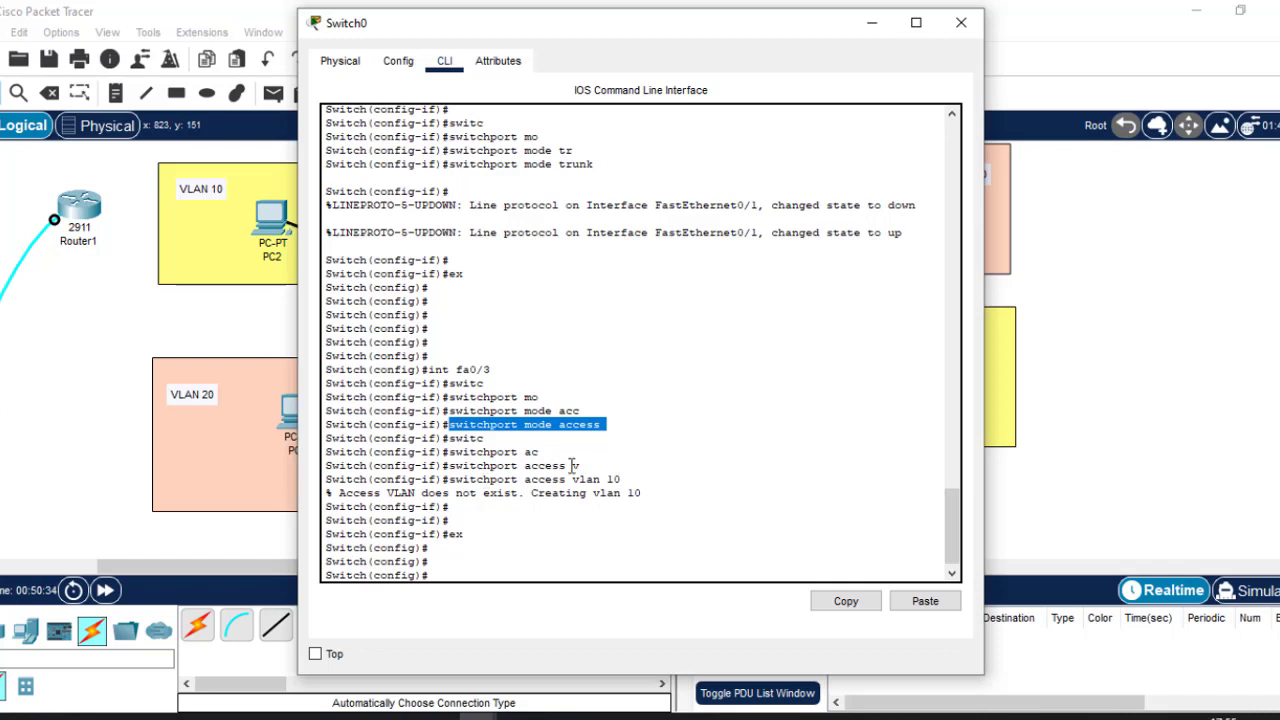
left_click_drag(448, 479, 628, 478)
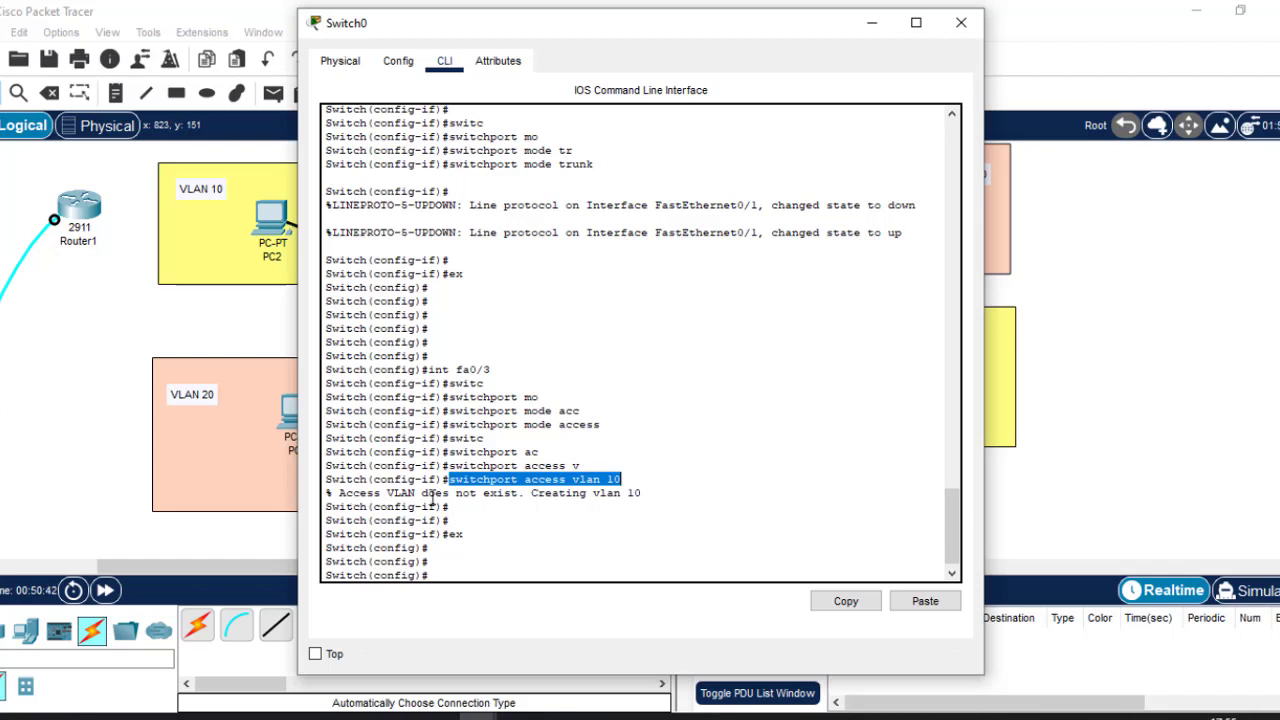
left_click(534, 494)
left_click_drag(534, 494, 647, 498)
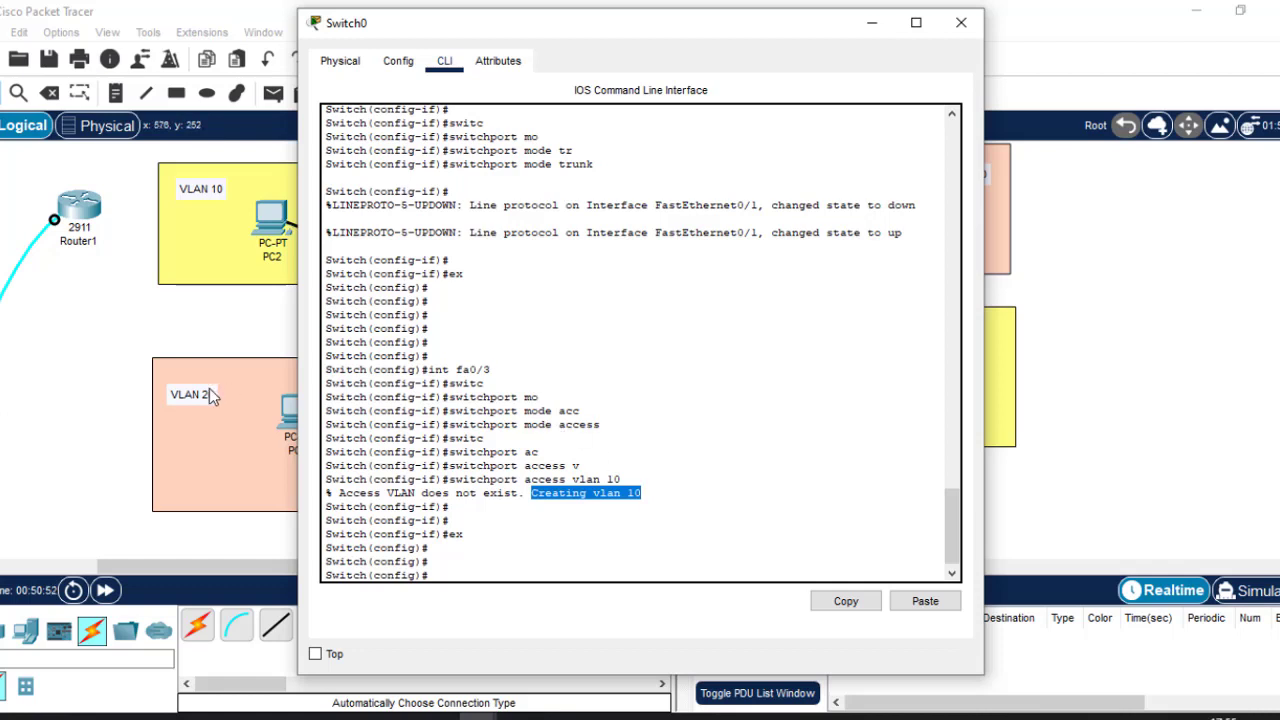
left_click(177, 334)
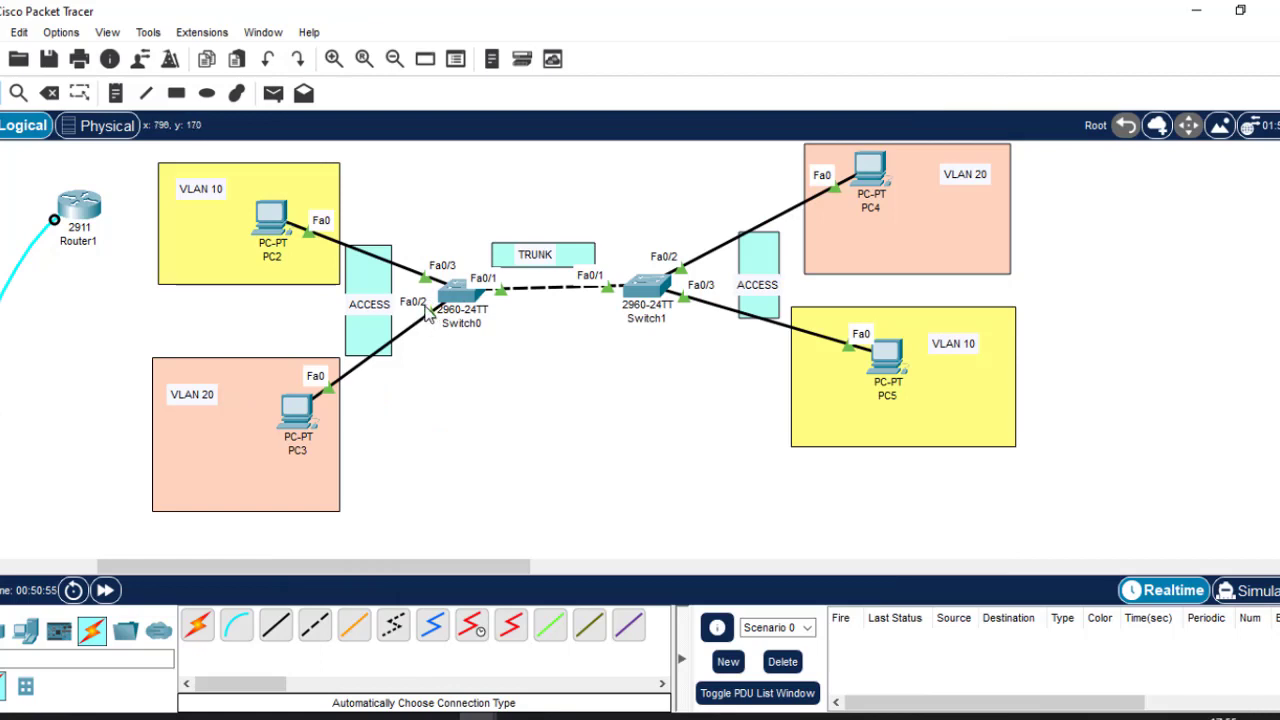
Enter interface fa0/2 on Switch0 and set it to switchport mode access.
left_click(455, 292)
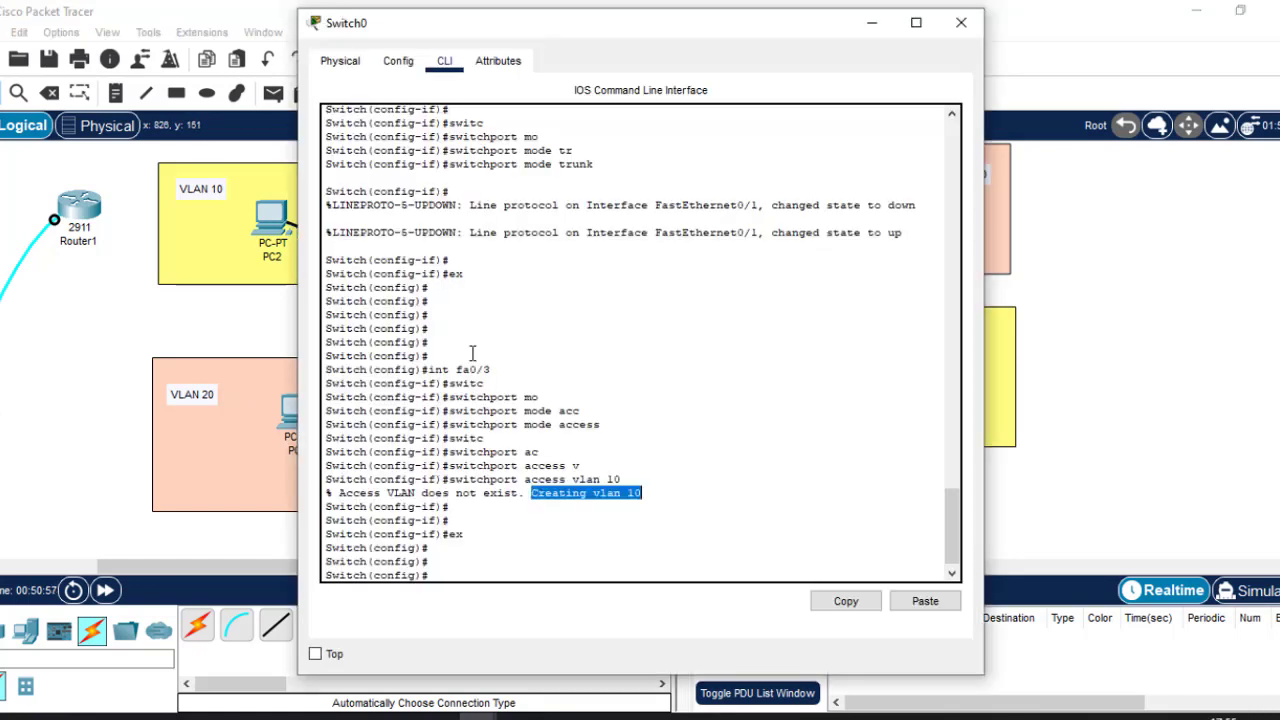
left_click(483, 560)
type("int")
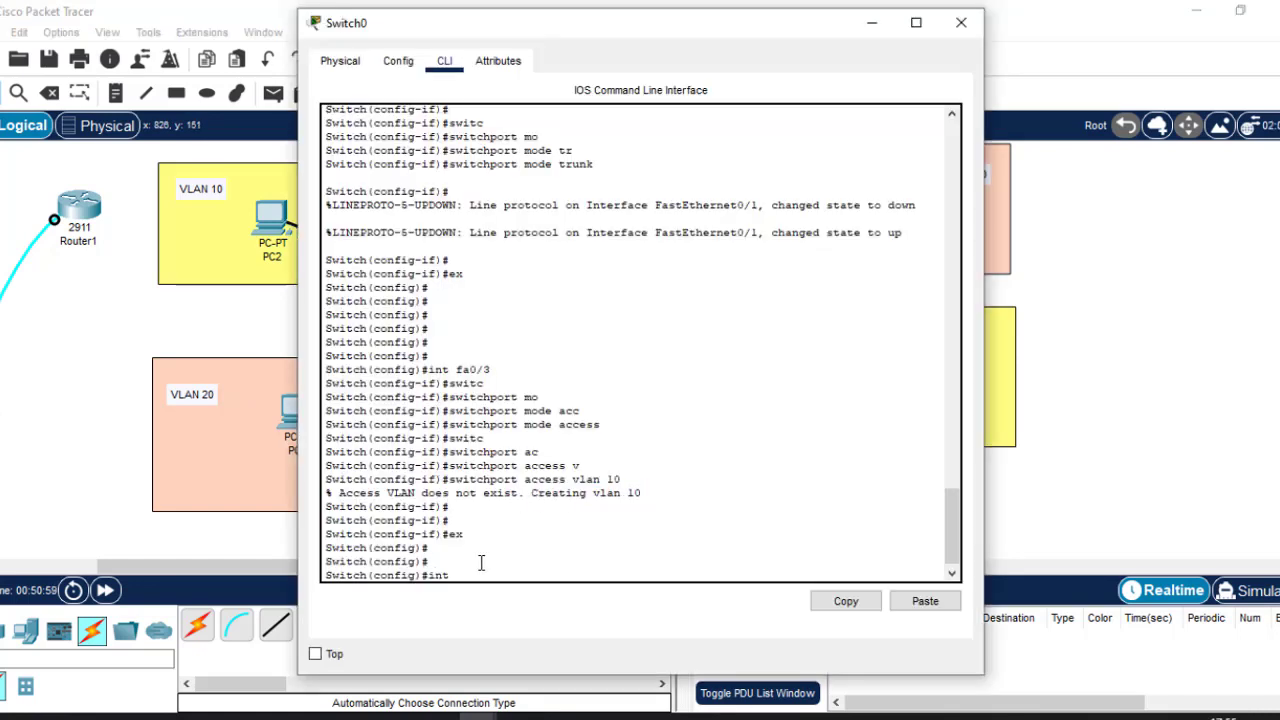
type(" fa0/2")
key("Return")
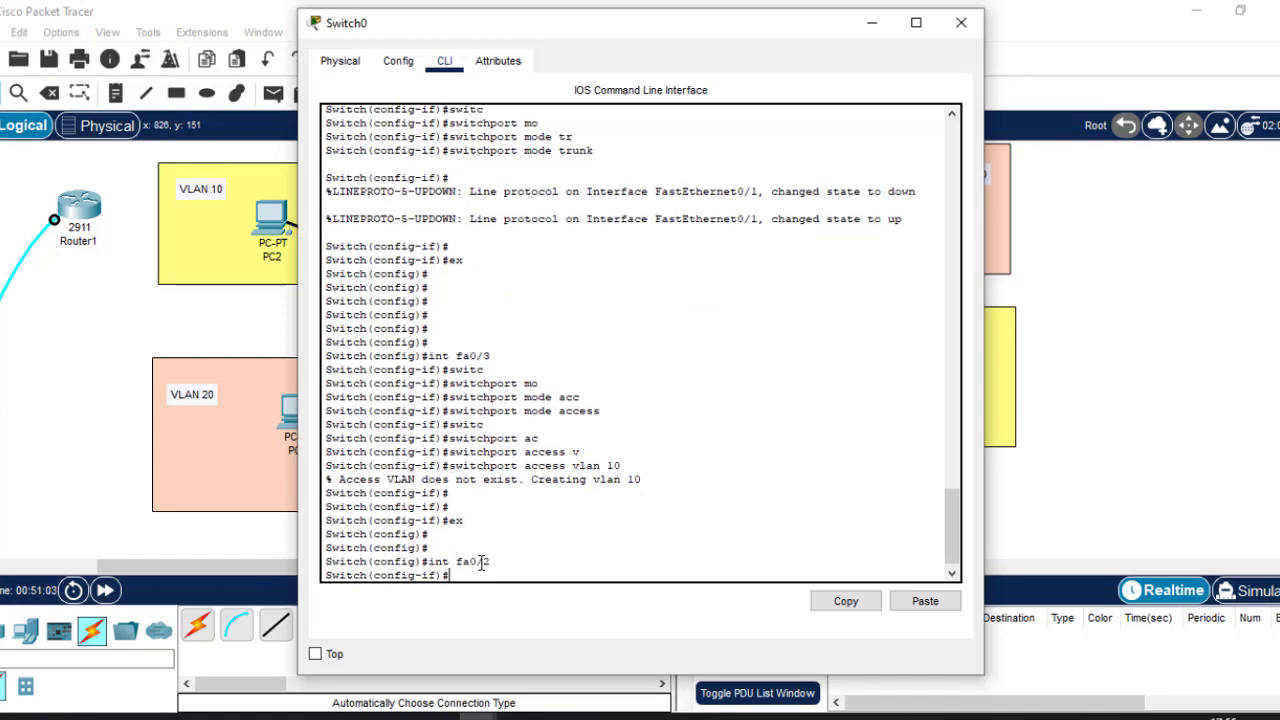
type("swit")
key("Tab")
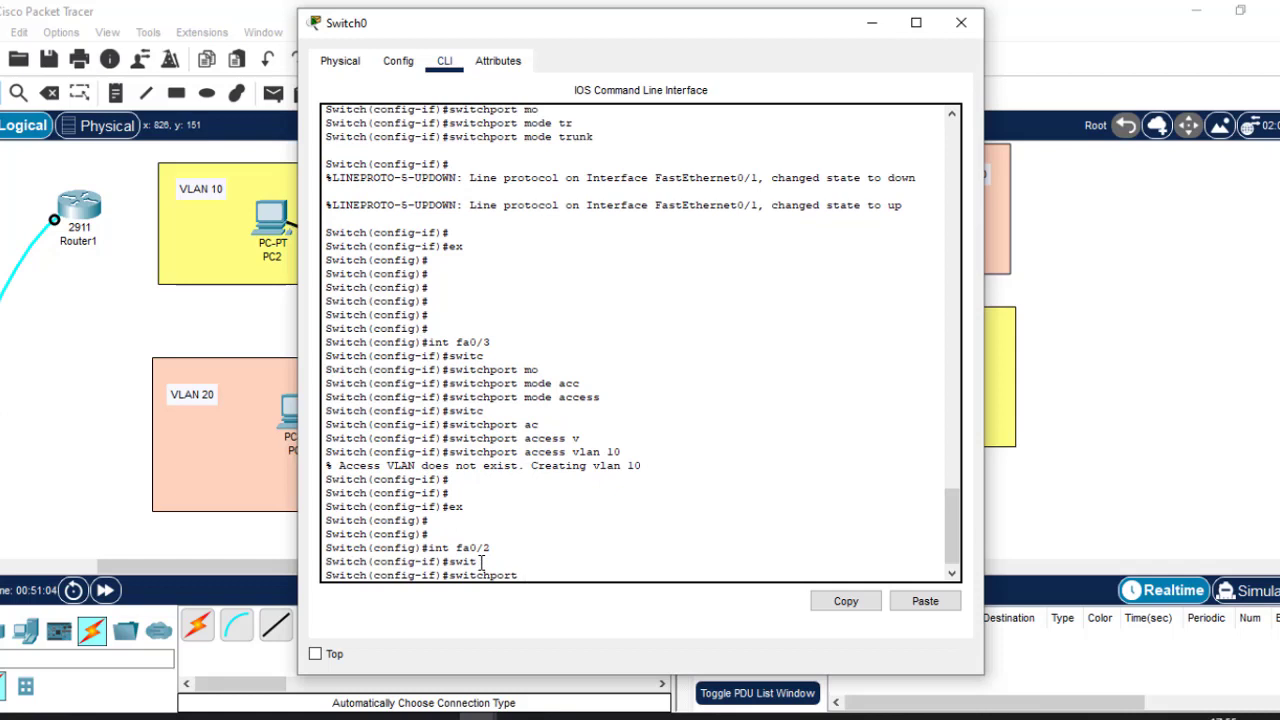
type("m")
key("Tab")
type("a")
key("Tab")
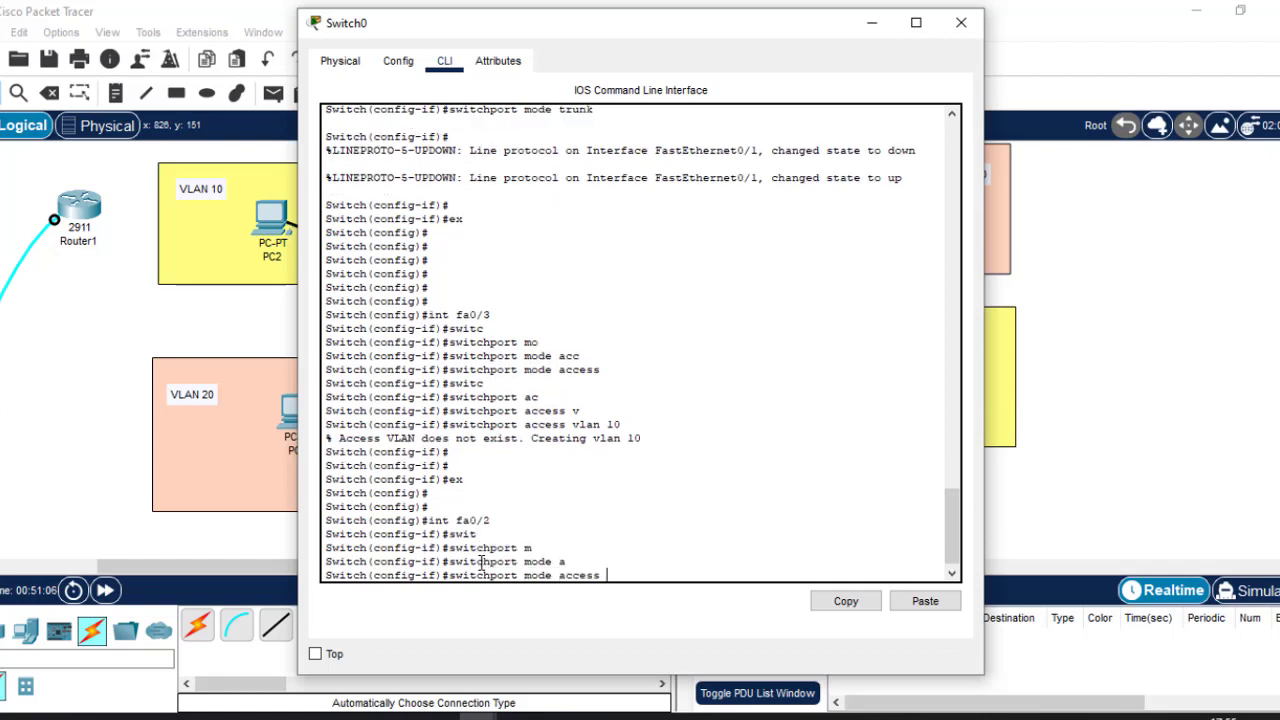
key("Return")
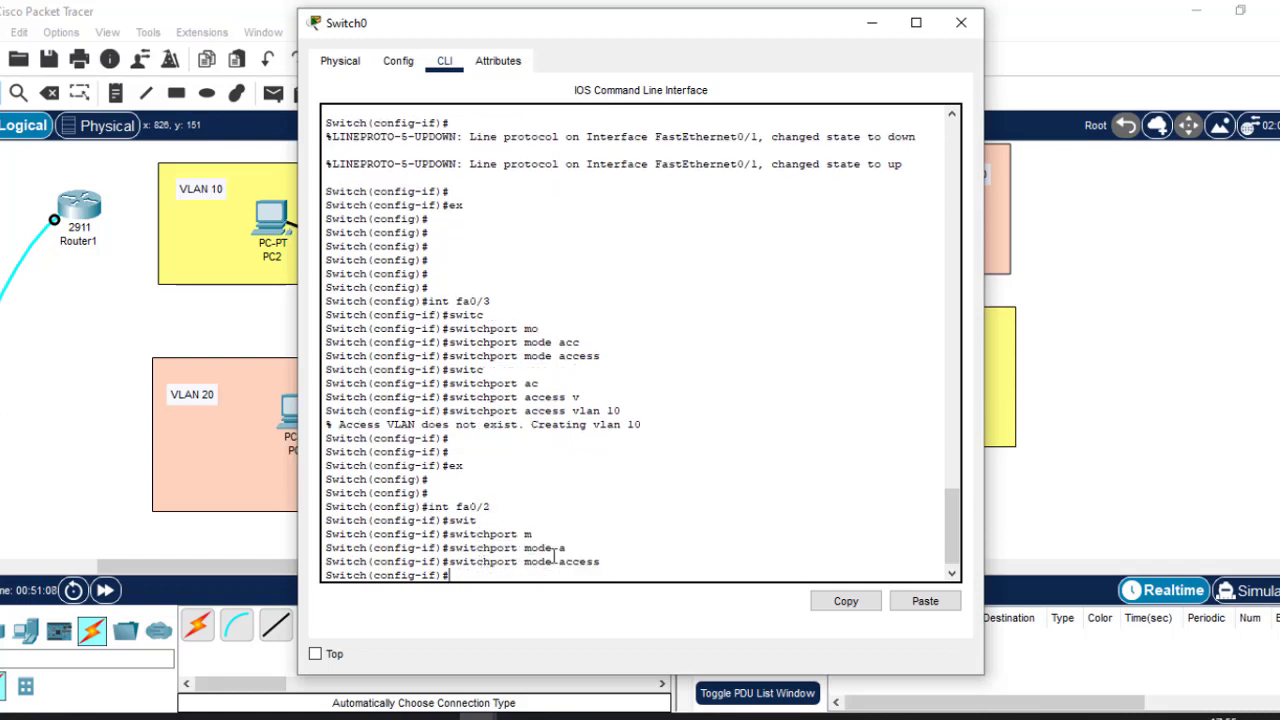
Assign fa0/2 to access VLAN 20, exit to global config, and point out the creation message.
type("switc")
key("Tab")
type("a")
key("Tab")
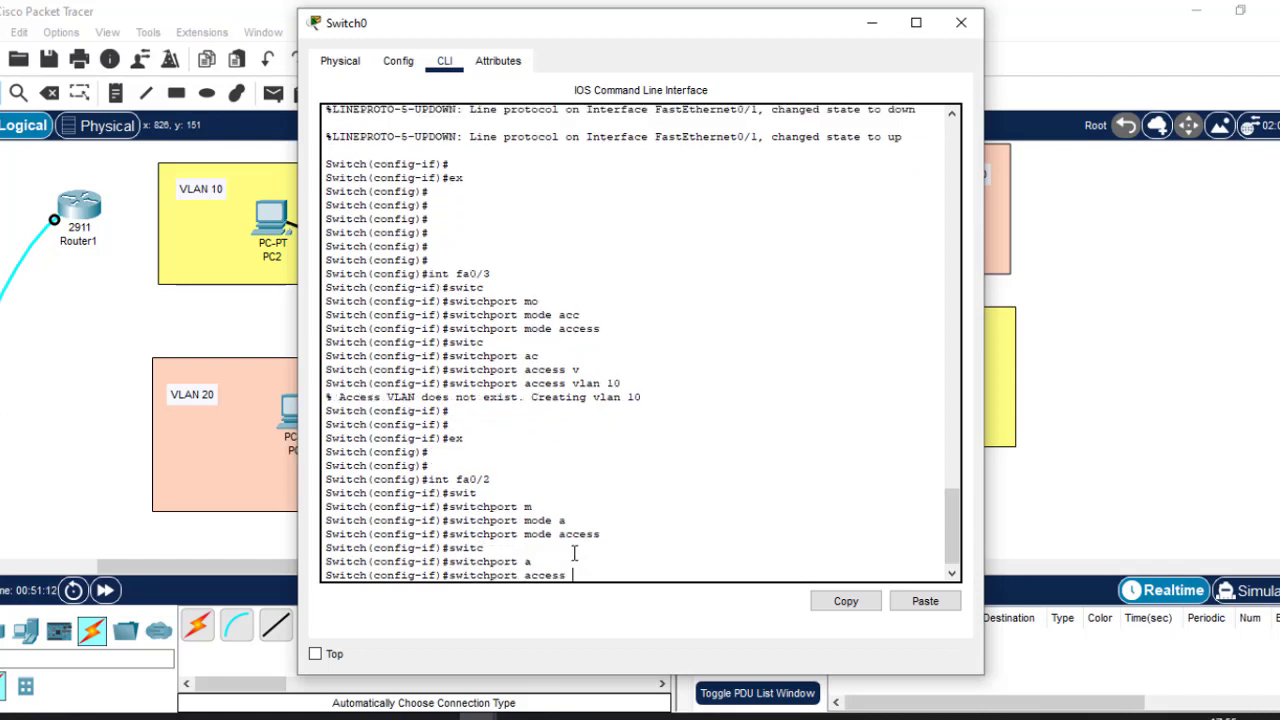
type("v")
key("Tab")
type("20")
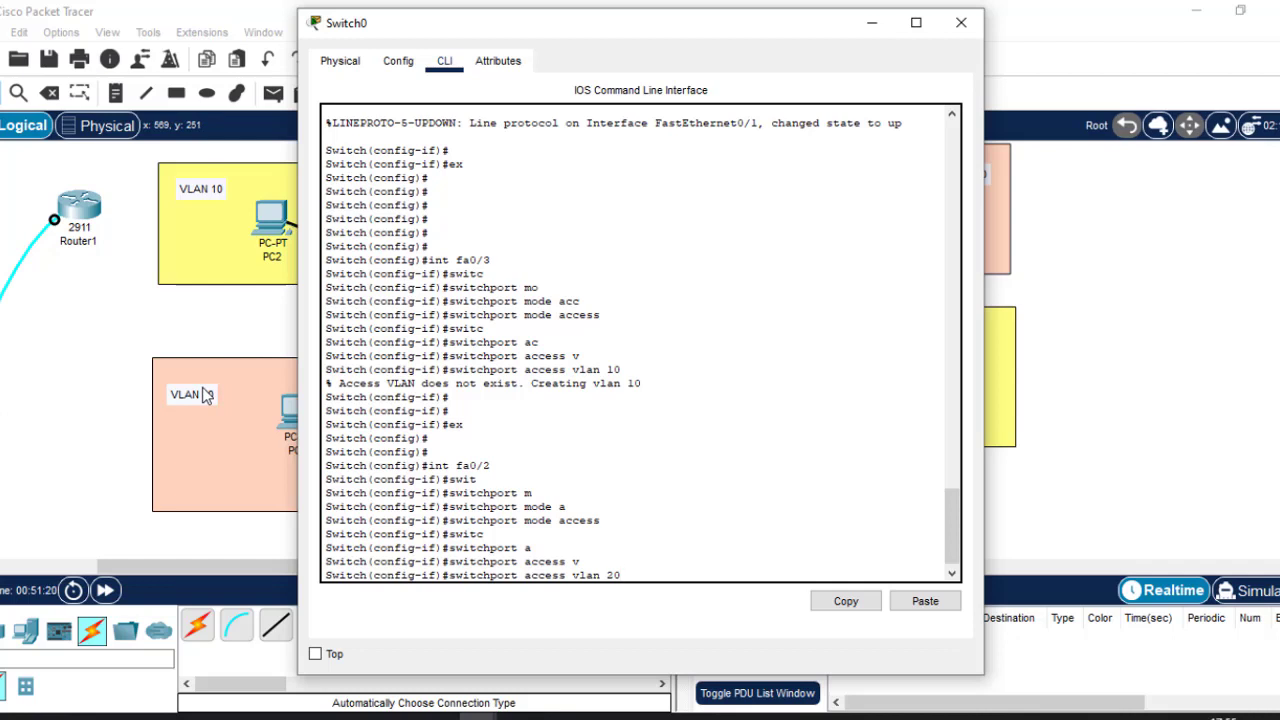
key("Return")
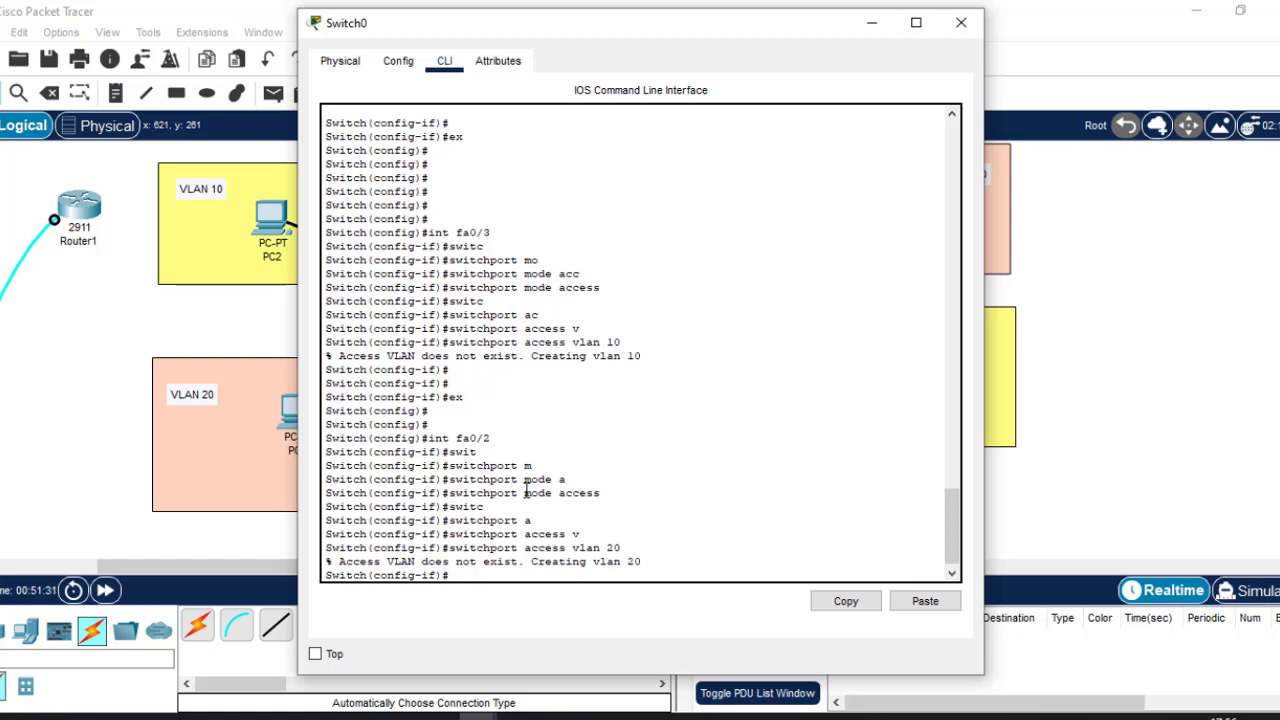
key("Return")
key("Return")
type("ex")
key("Return")
key("Return")
key("Return")
key("Return")
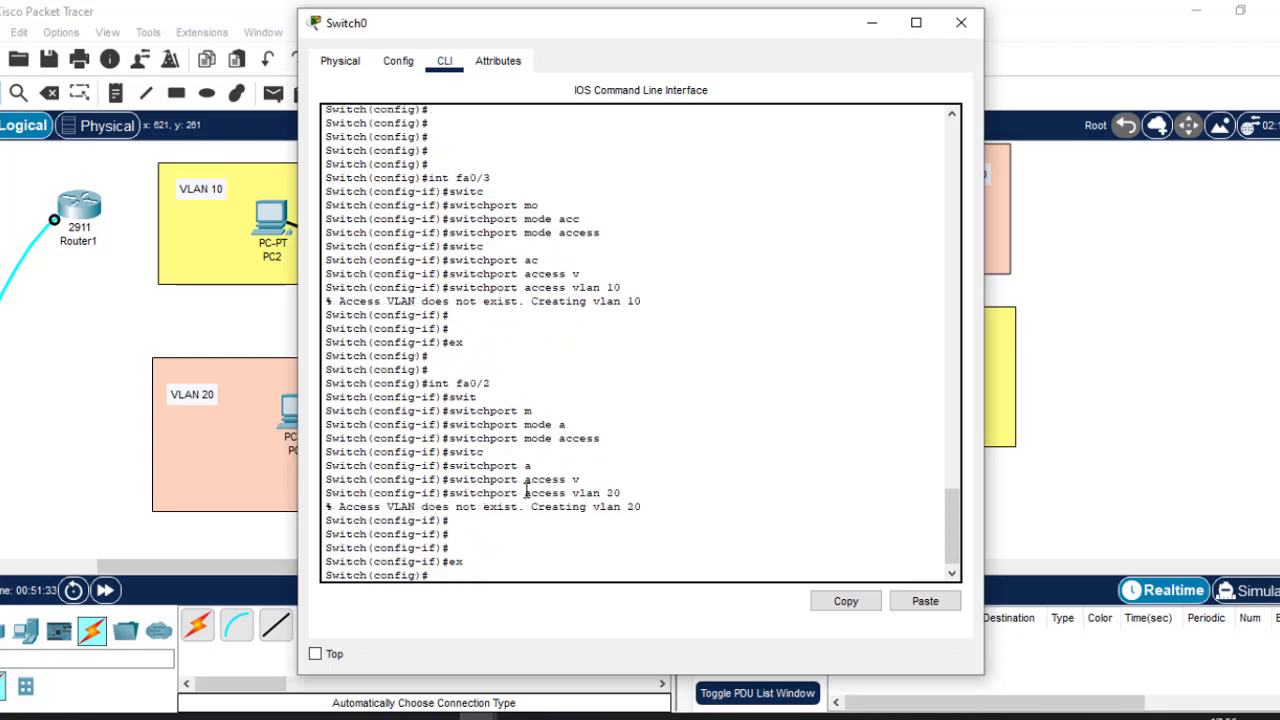
key("Return")
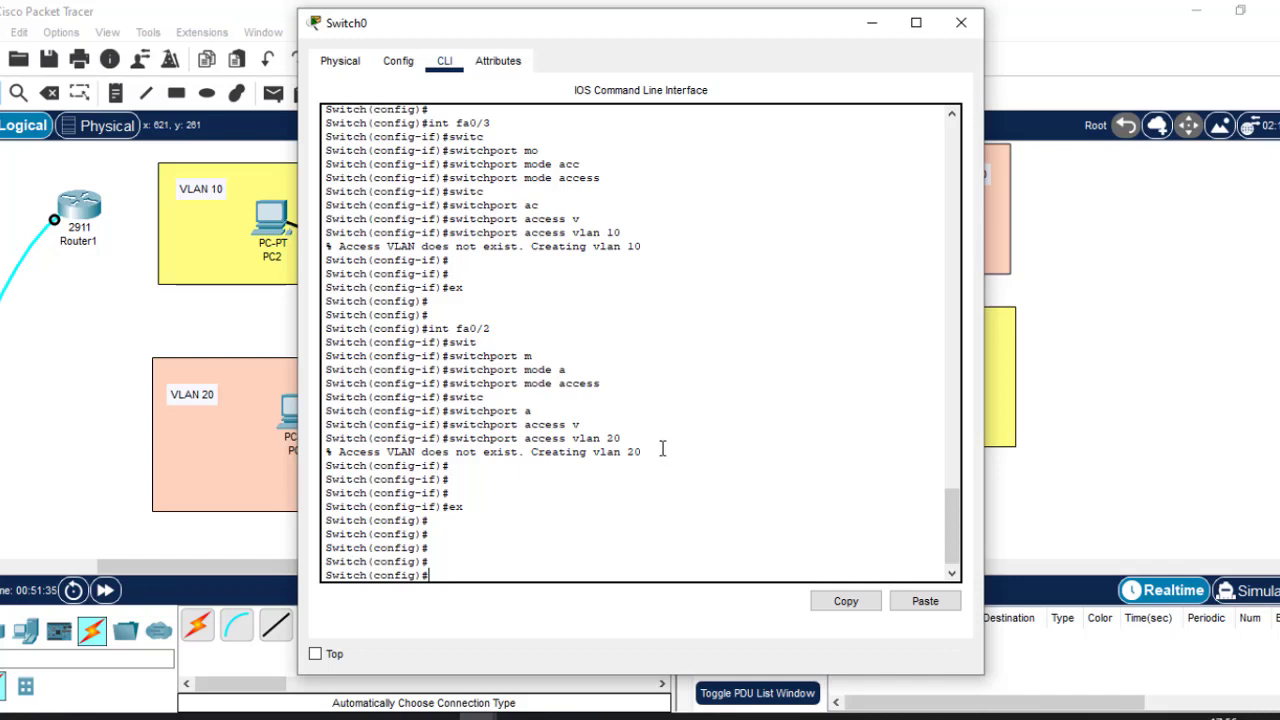
left_click_drag(646, 452, 450, 440)
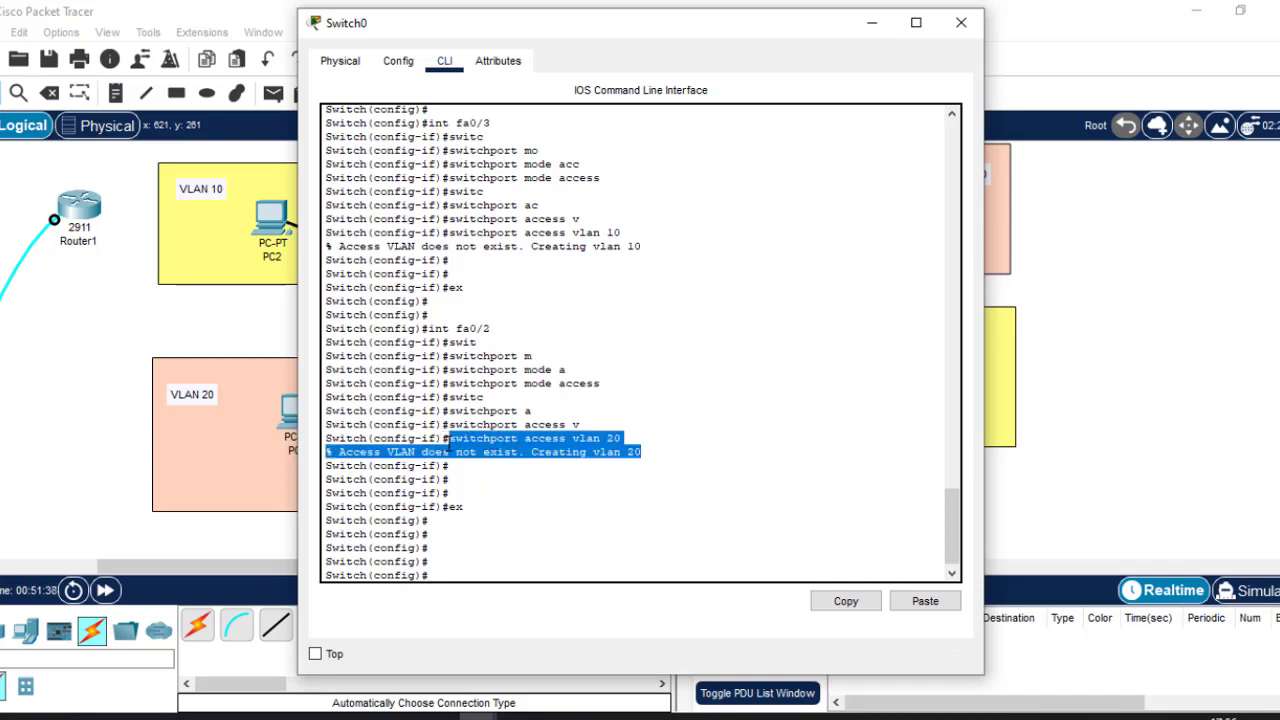
left_click(469, 554)
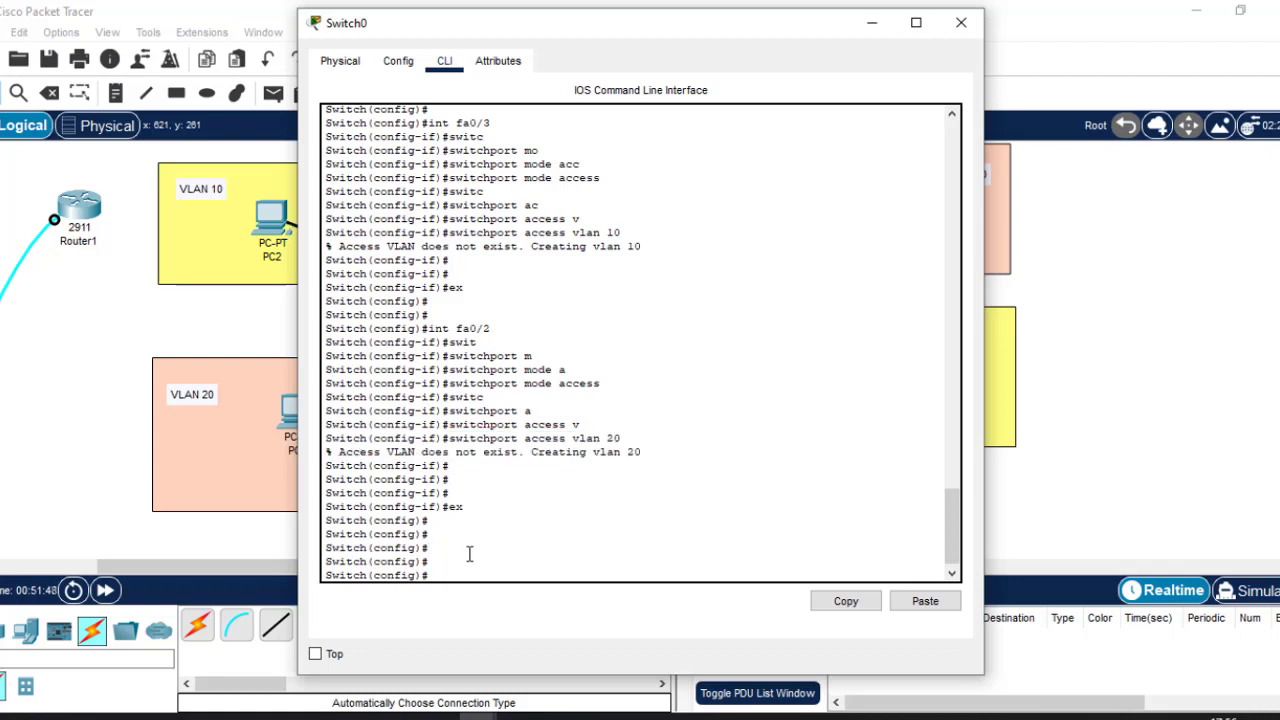
Name VLAN 10 'Finance' on Switch0.
type("vlan 10")
key("Return")
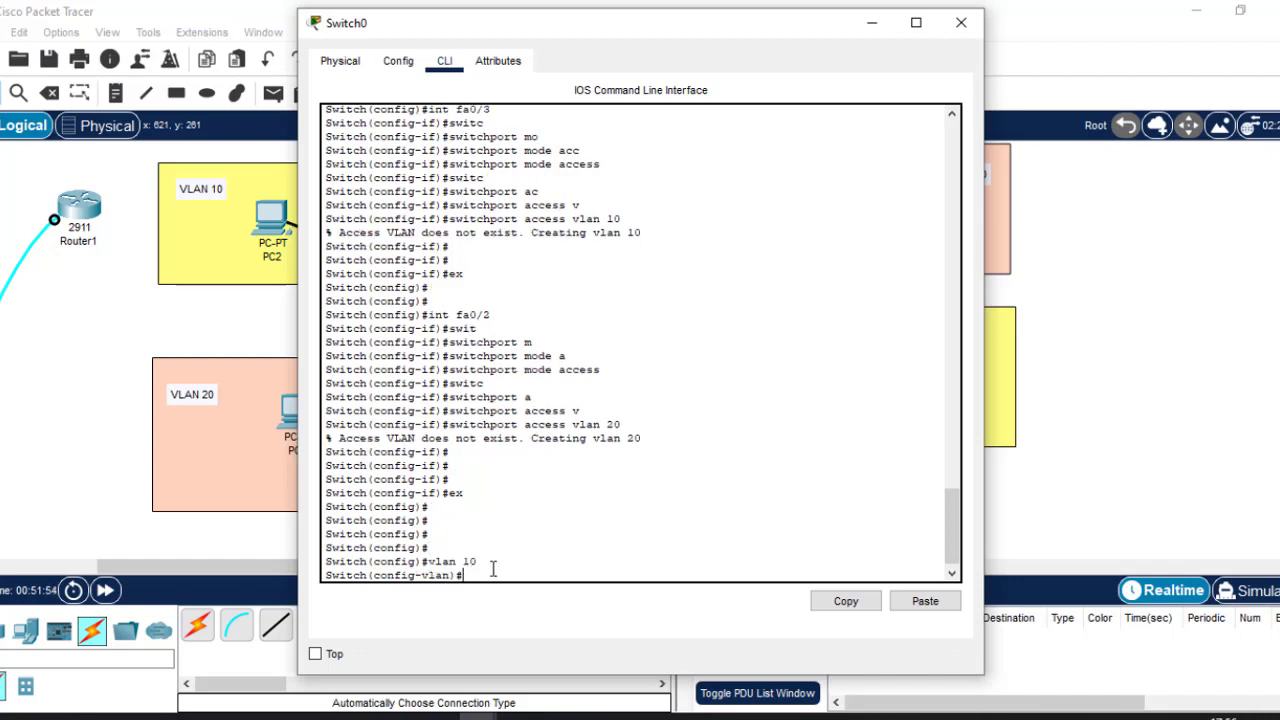
double_click(471, 562)
mouse_move(455, 562)
left_mouse_down()
mouse_move(423, 575)
mouse_move(456, 577)
left_mouse_up()
left_click(489, 572)
type("name Finance")
key("Return")
type("exit")
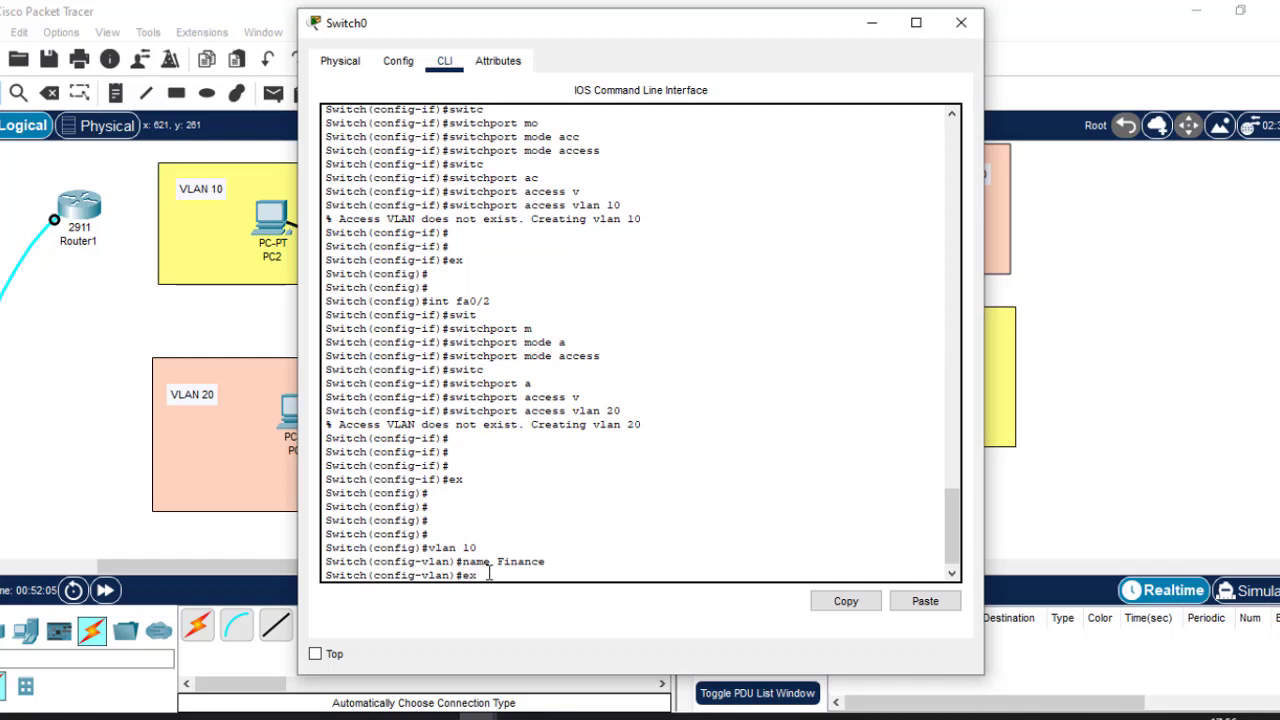
key("Return")
key("Return")
key("Return")
Name VLAN 20 'HR' and save the configuration with do wr.
key("Return")
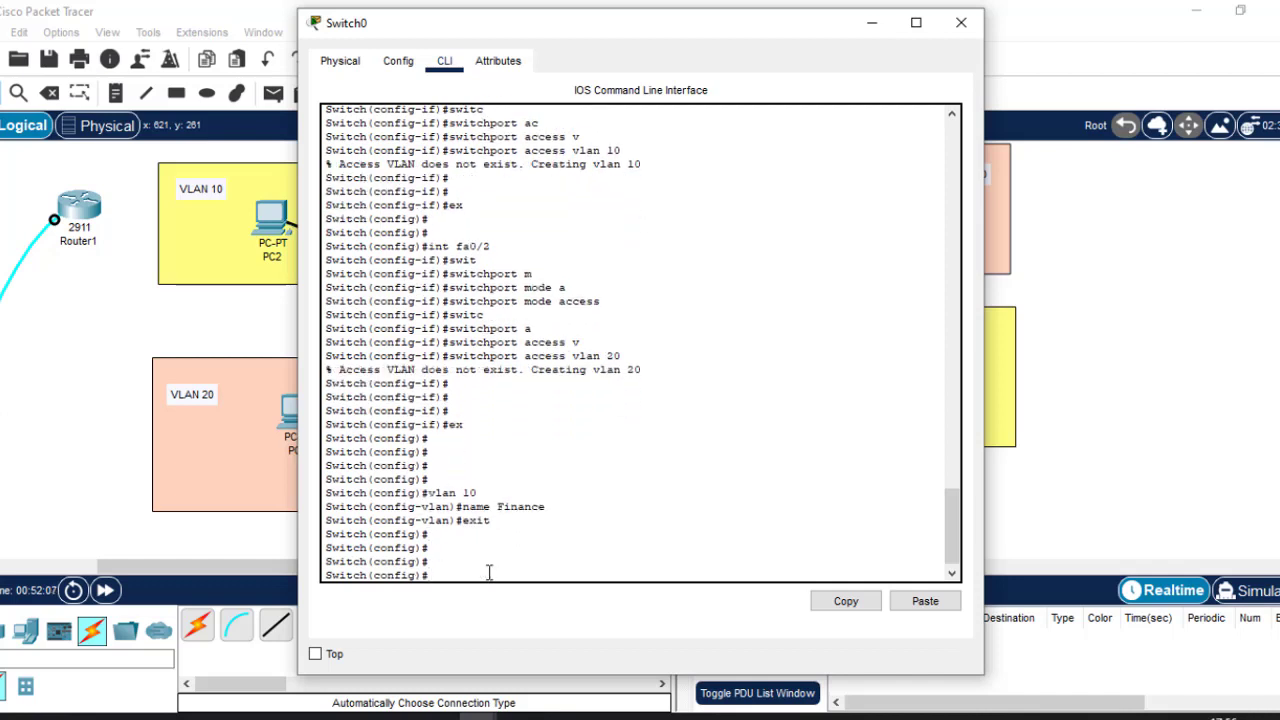
type("vlan 20")
key("Return")
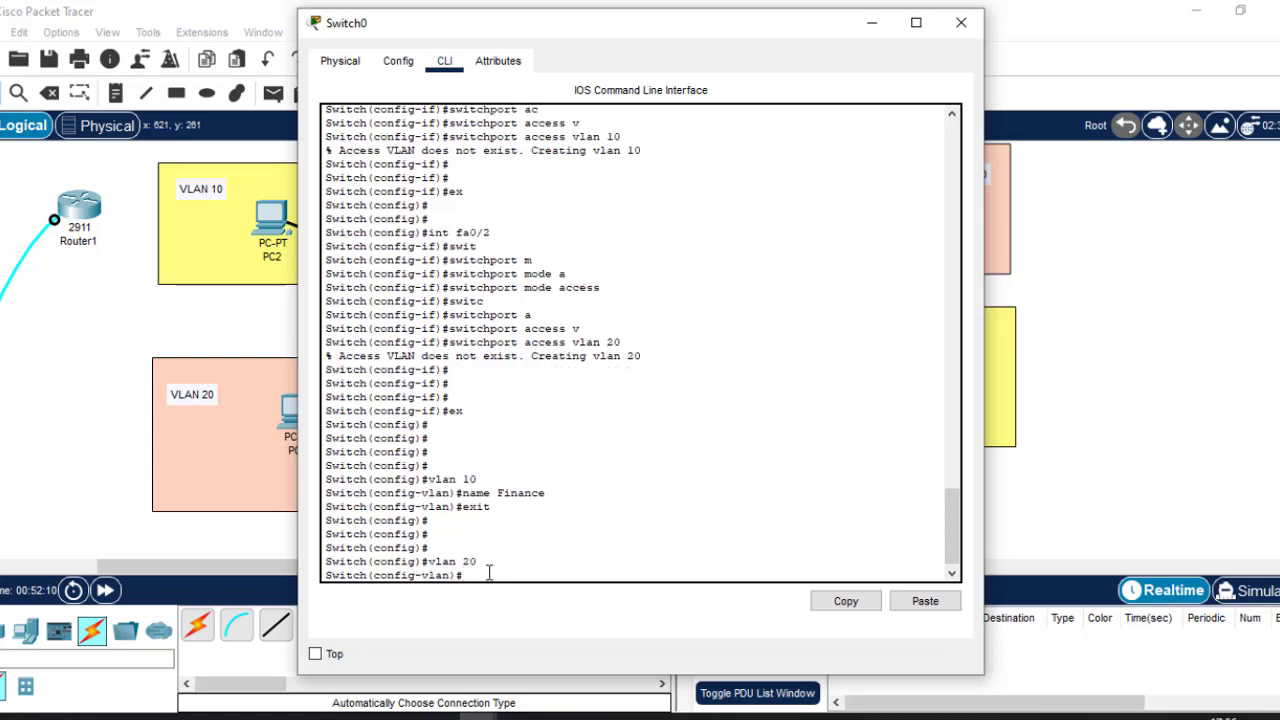
type("name")
type("HR")
key("Return")
key("Return")
key("Return")
type("ex")
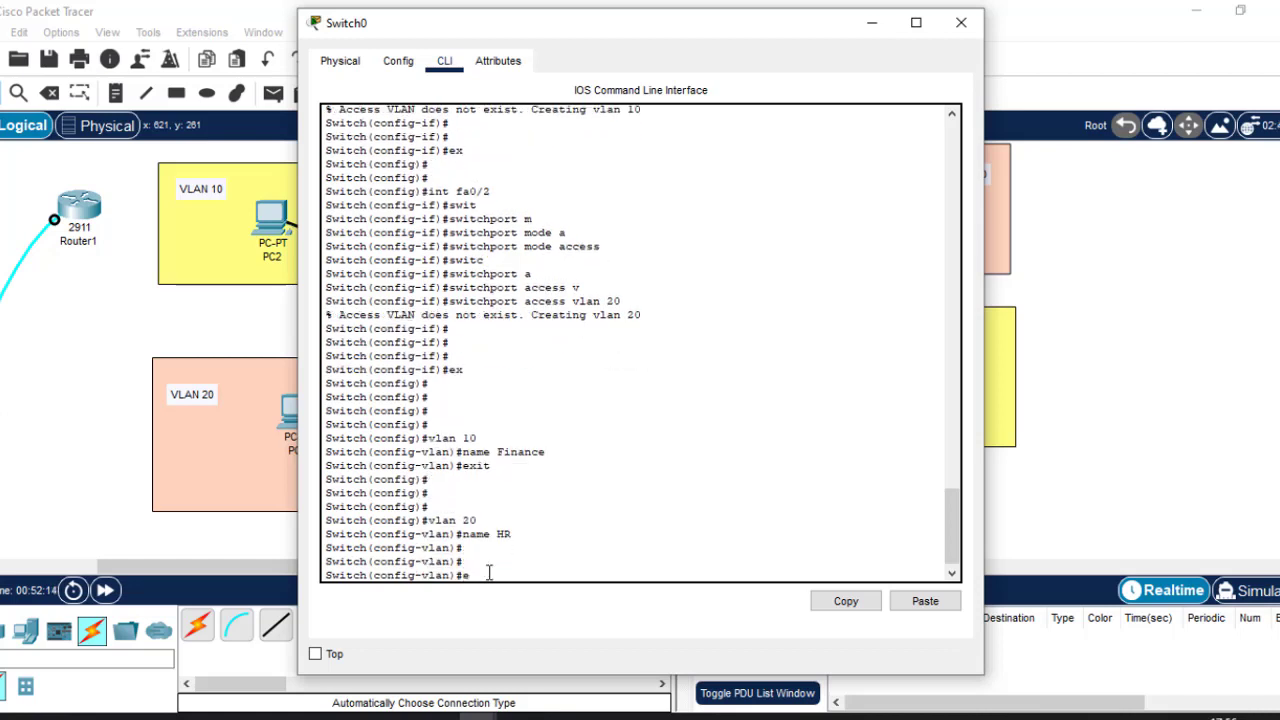
key("Return")
key("Return")
key("Return")
type("do wr")
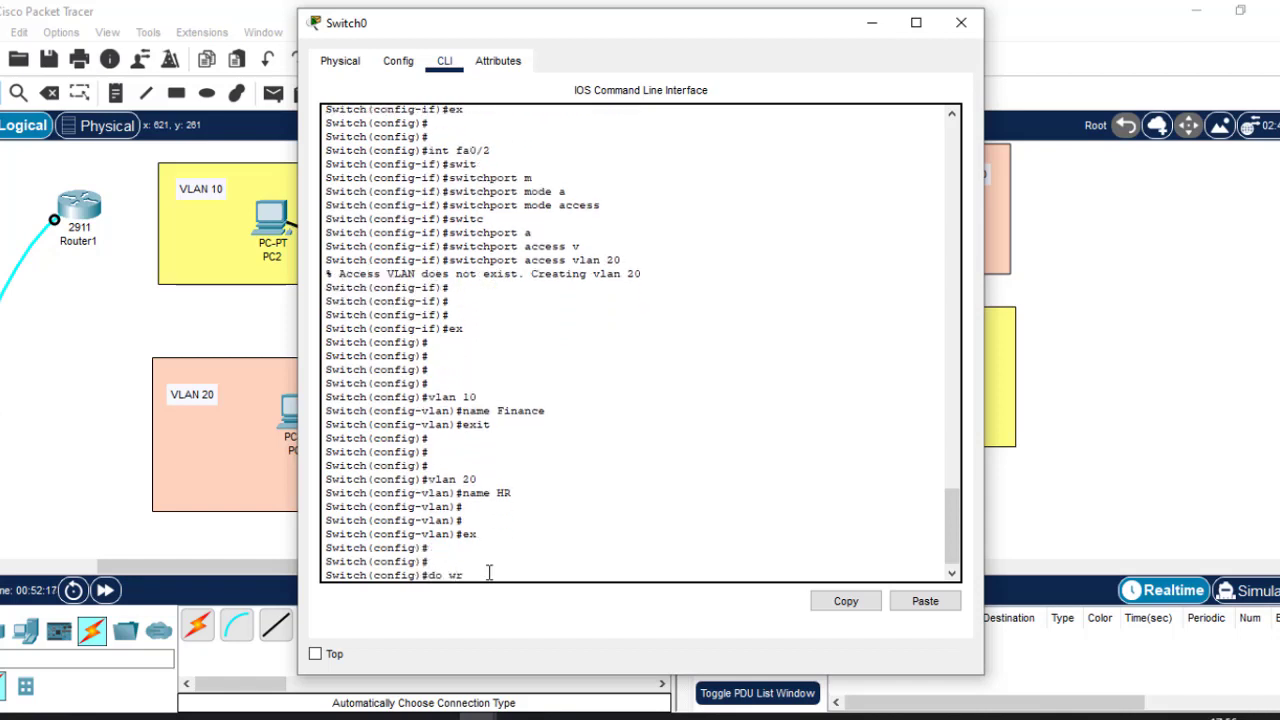
key("Return")
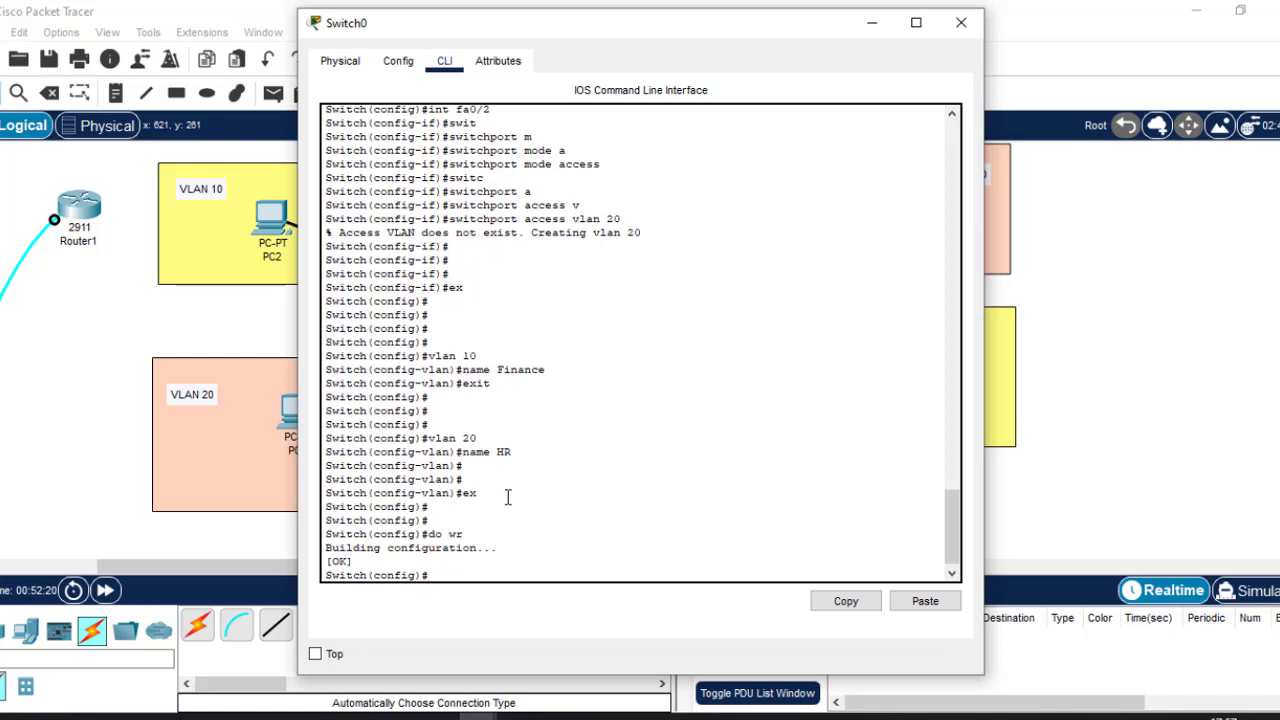
Review the VLAN naming and fa0/2 commands, then type 'do sh vlan' at the prompt.
left_click_drag(508, 497, 430, 355)
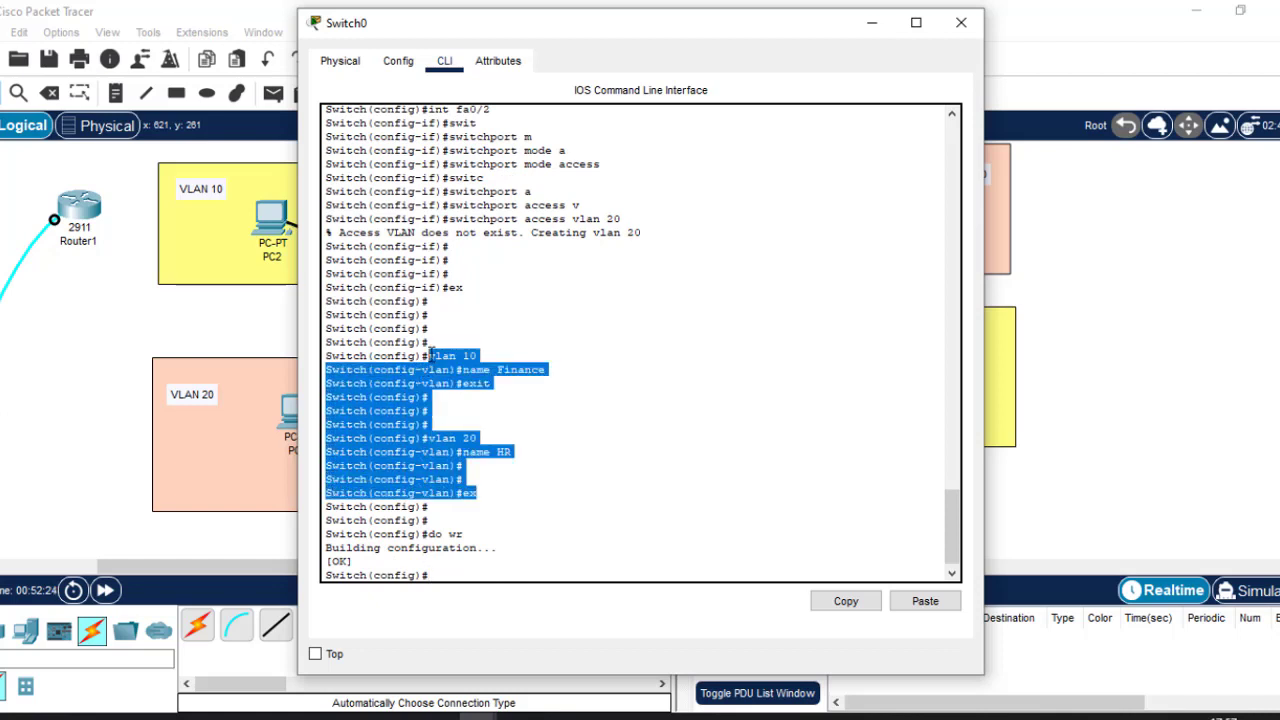
left_click(528, 359)
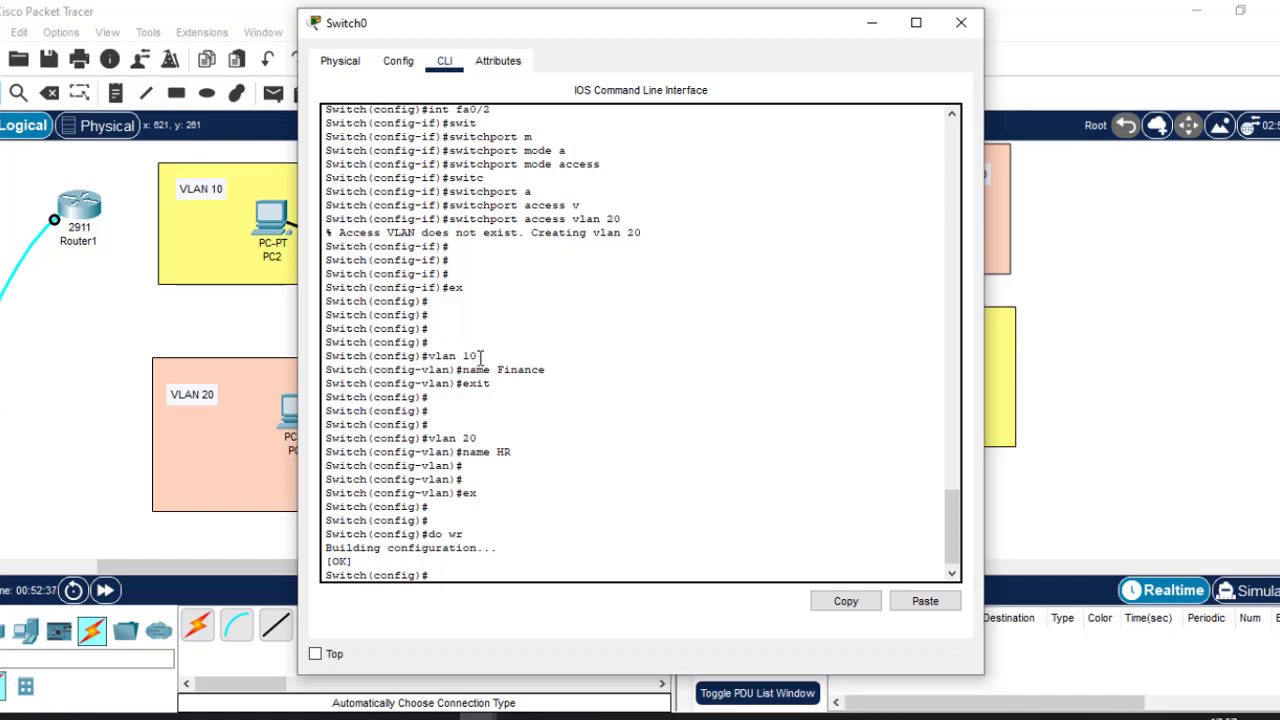
left_click_drag(480, 356, 436, 347)
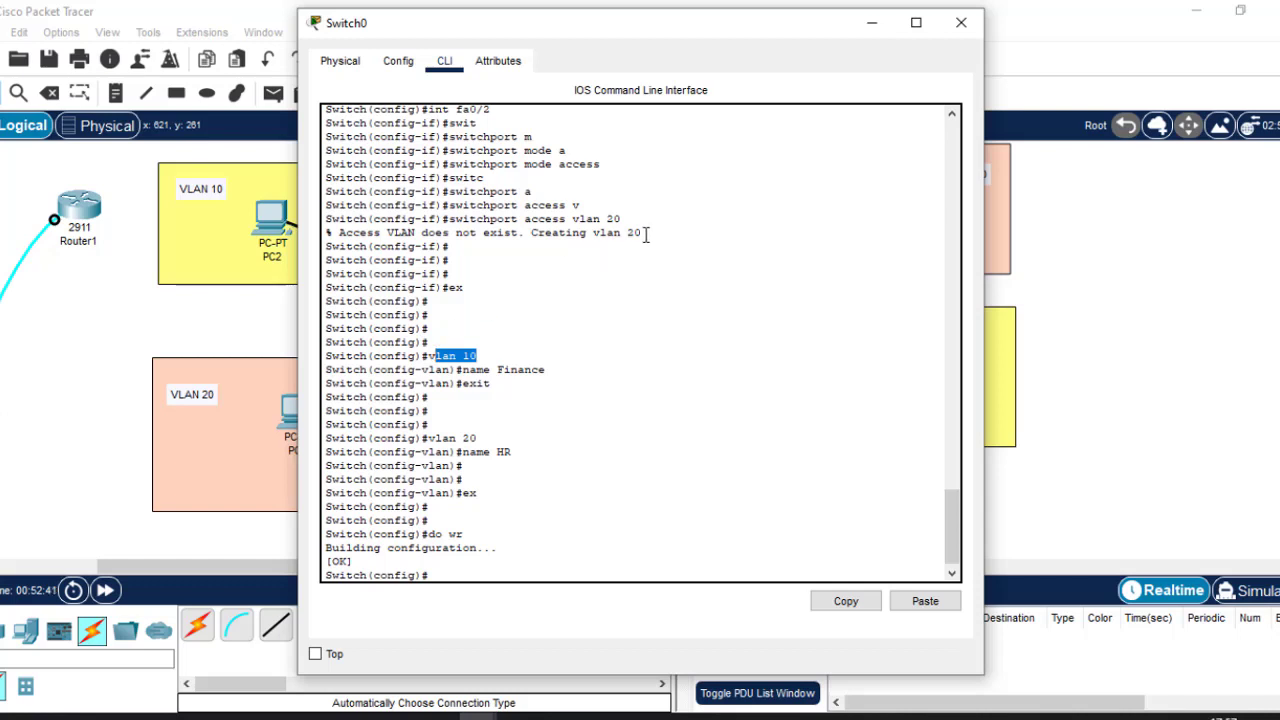
left_click_drag(644, 233, 430, 110)
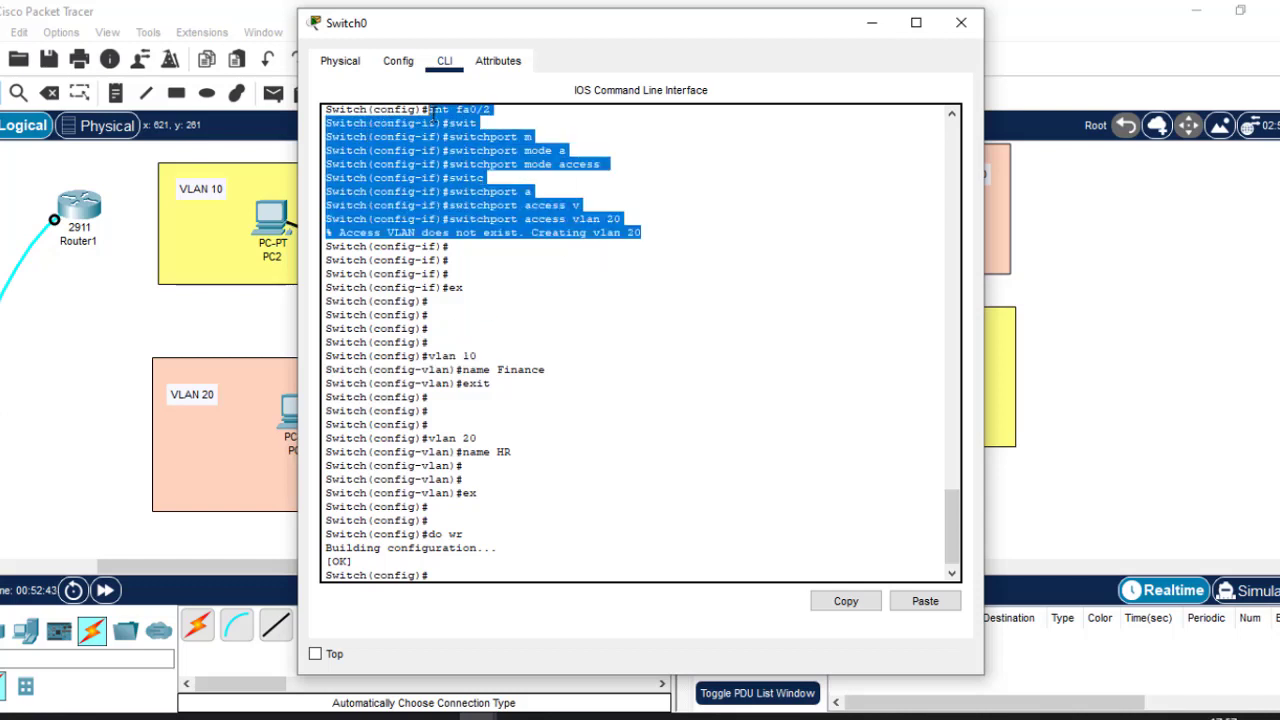
left_click(952, 118)
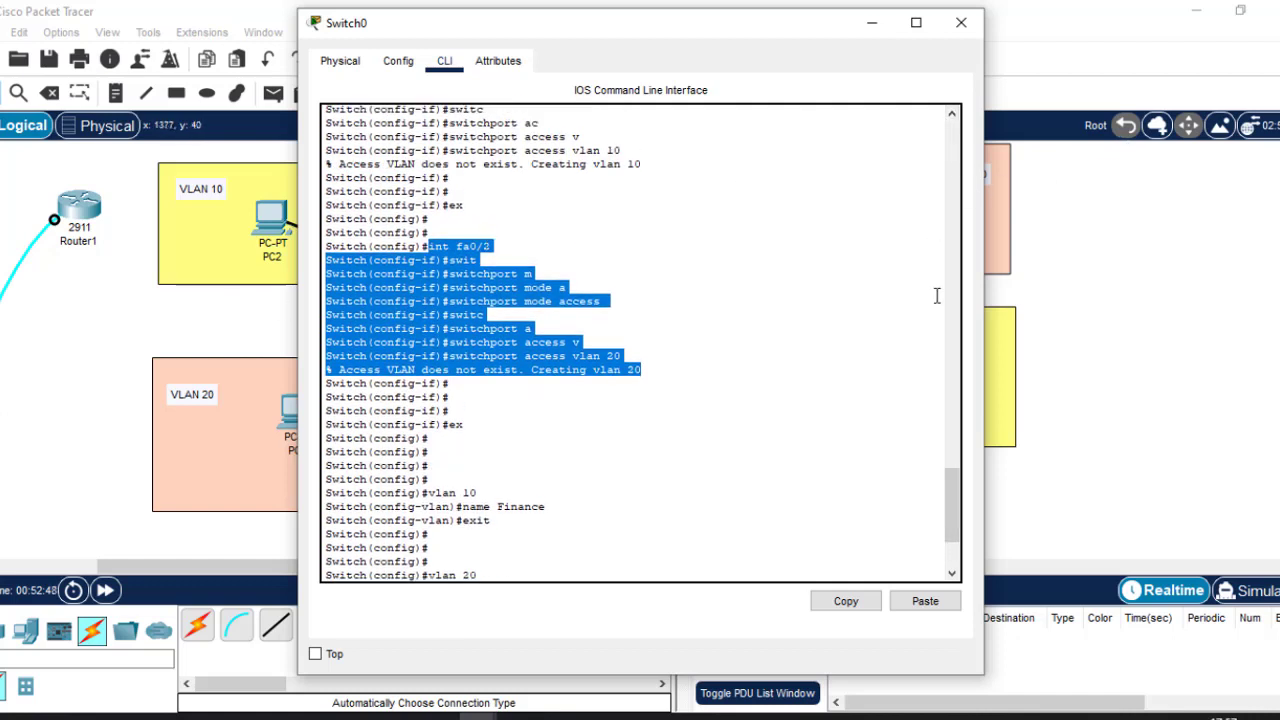
left_click(952, 575)
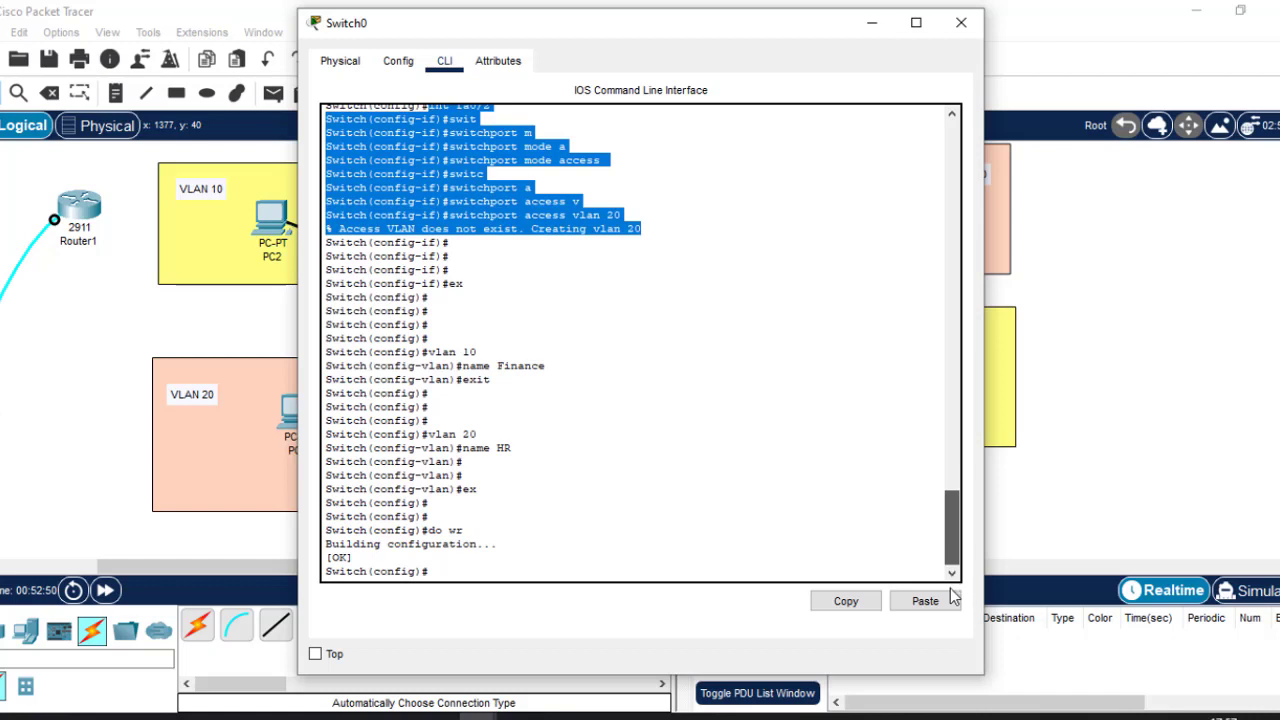
left_click(487, 569)
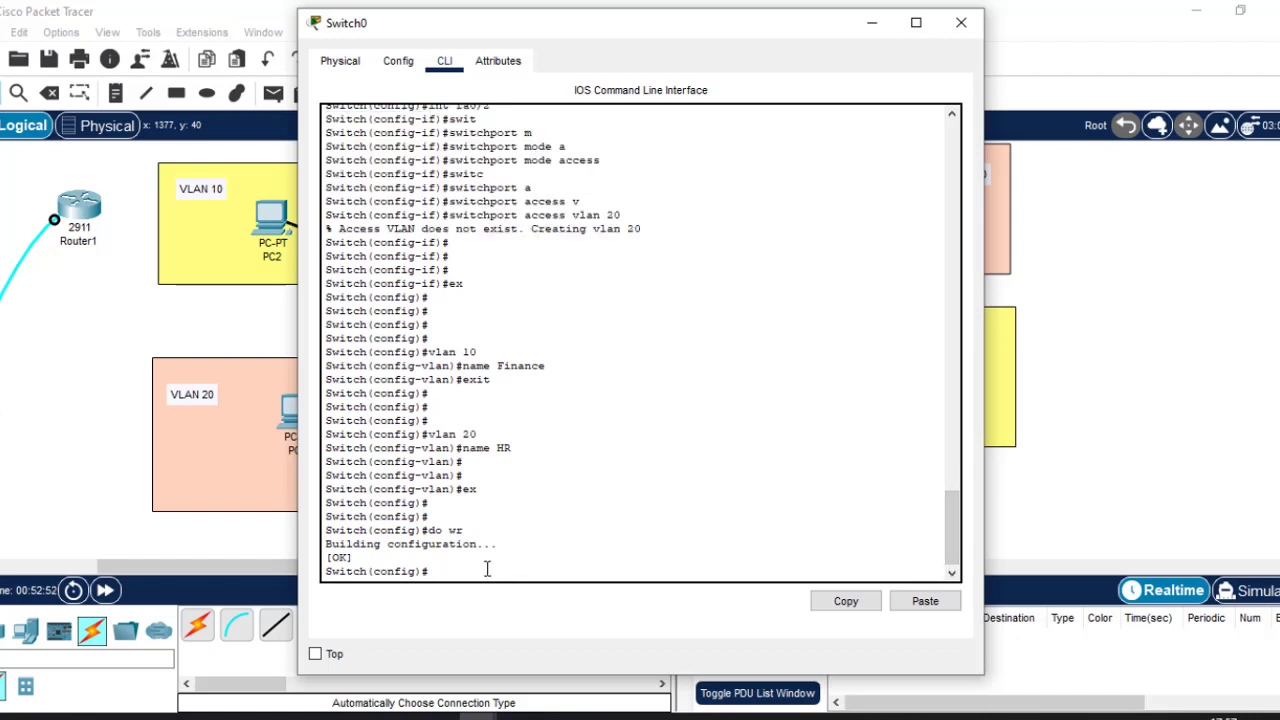
type("do sh vlan")
Run 'do sh vlan' and point out VLAN 1 and the Finance and HR rows.
key("Return")
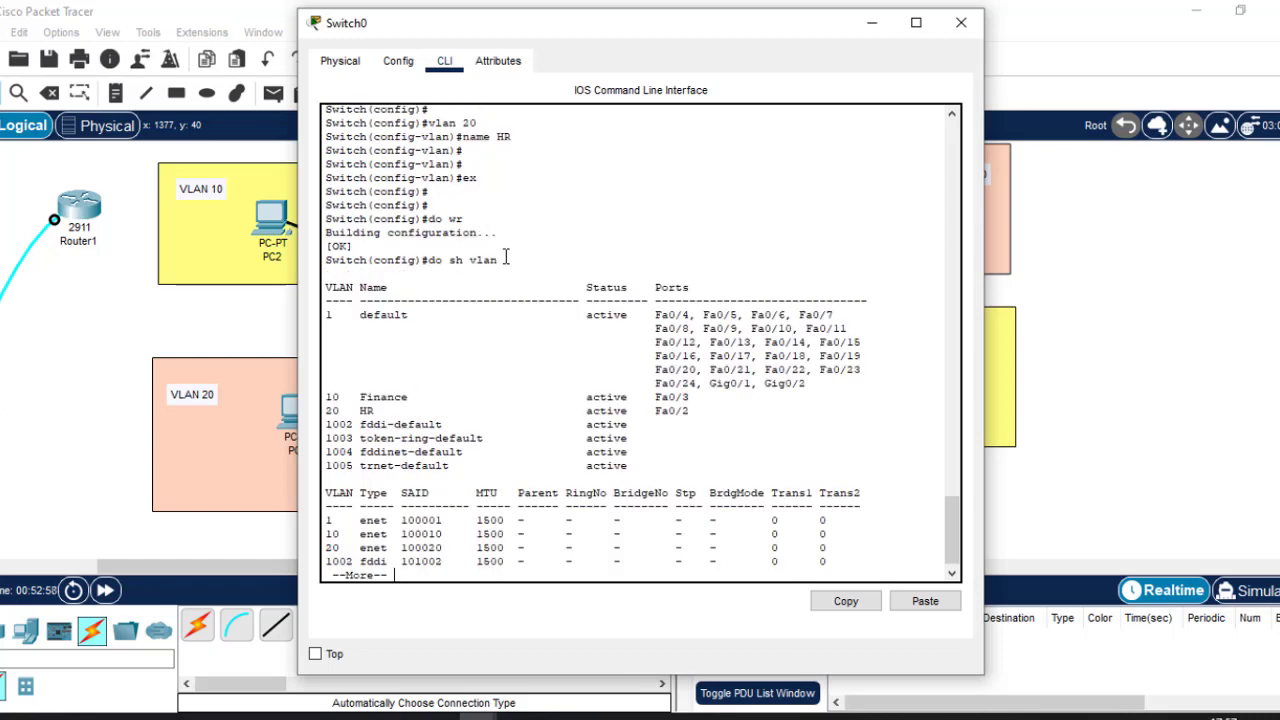
left_click_drag(506, 258, 435, 260)
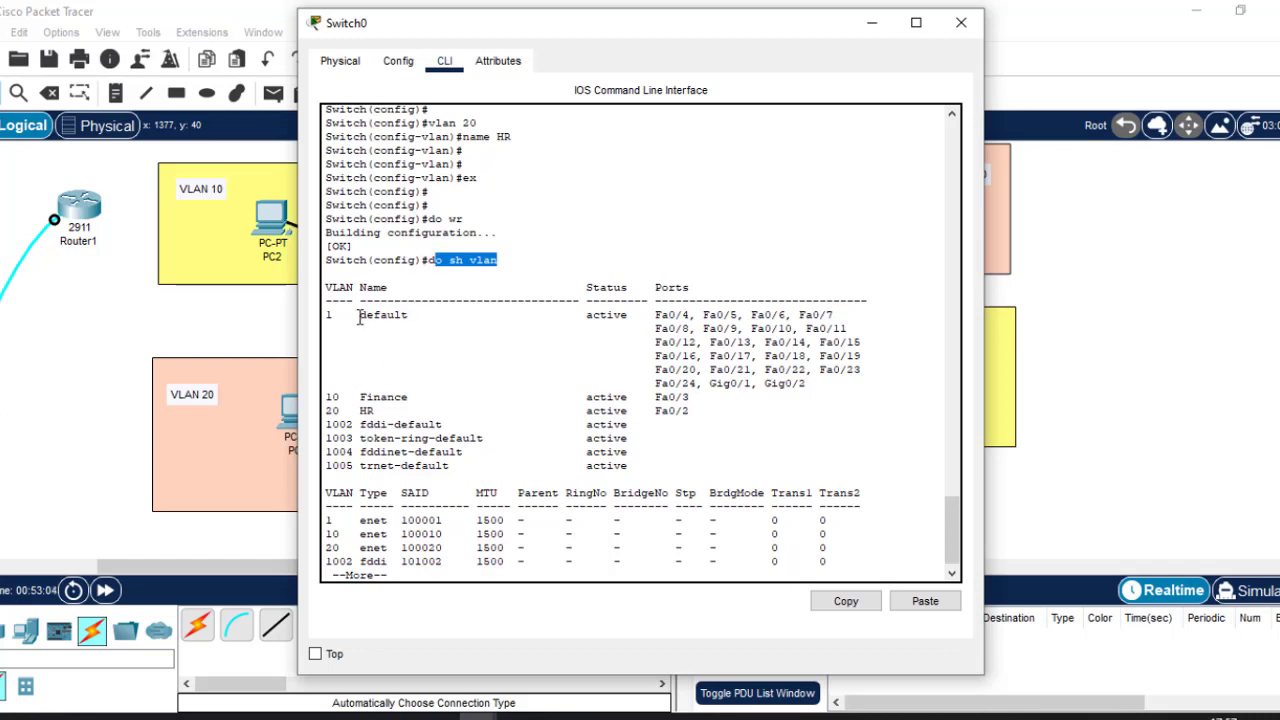
left_click_drag(358, 314, 419, 314)
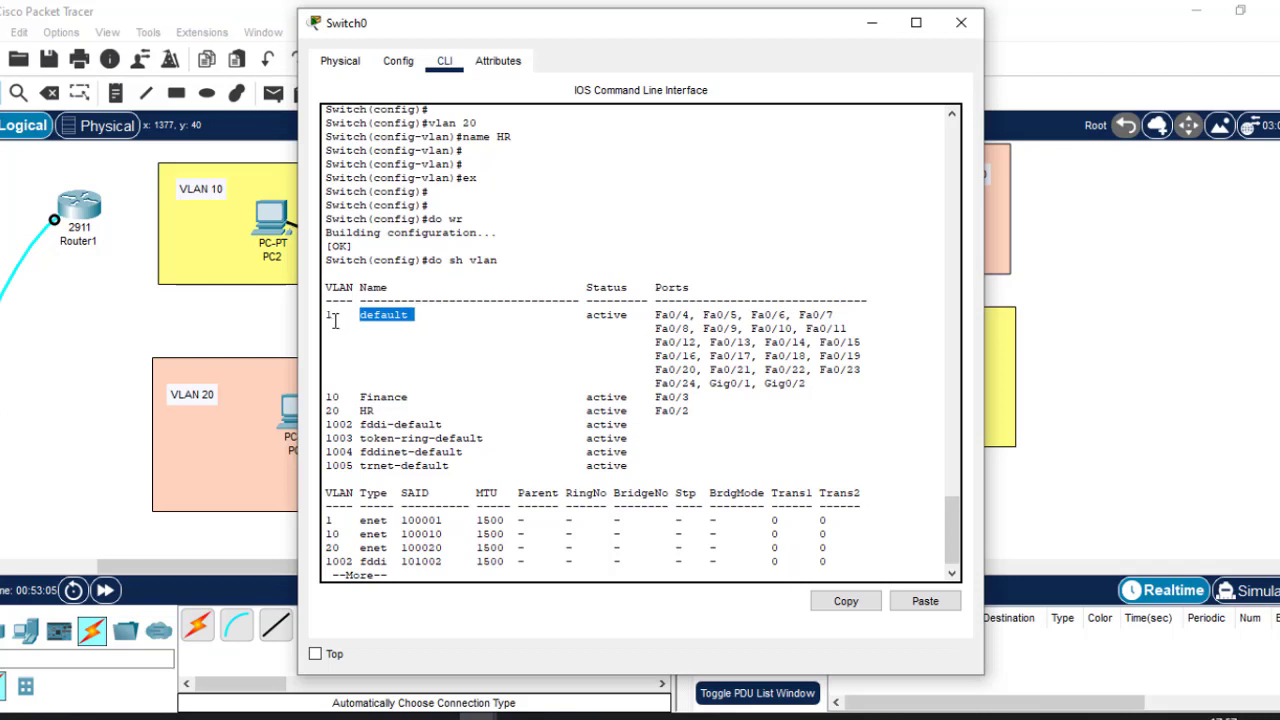
left_click_drag(336, 316, 326, 316)
left_click_drag(330, 400, 692, 411)
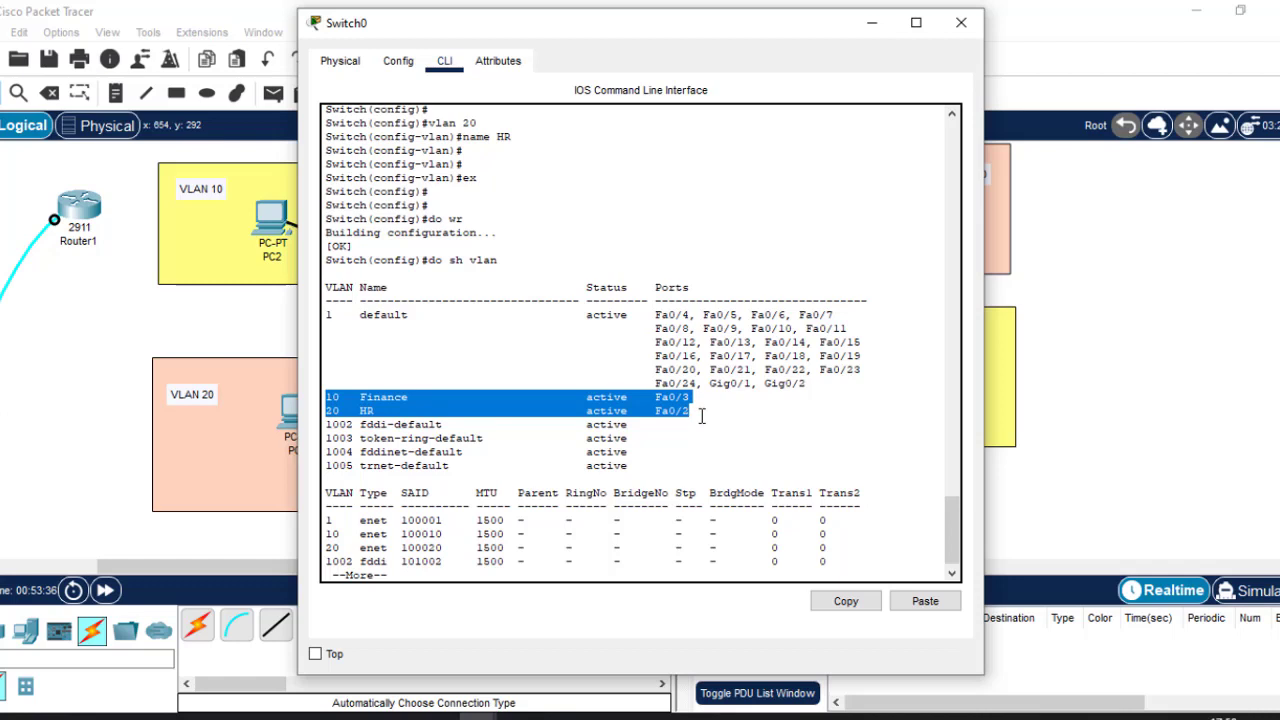
Page to the end of the VLAN output, then close Switch0's window.
key("Return")
key("Return")
key("Return")
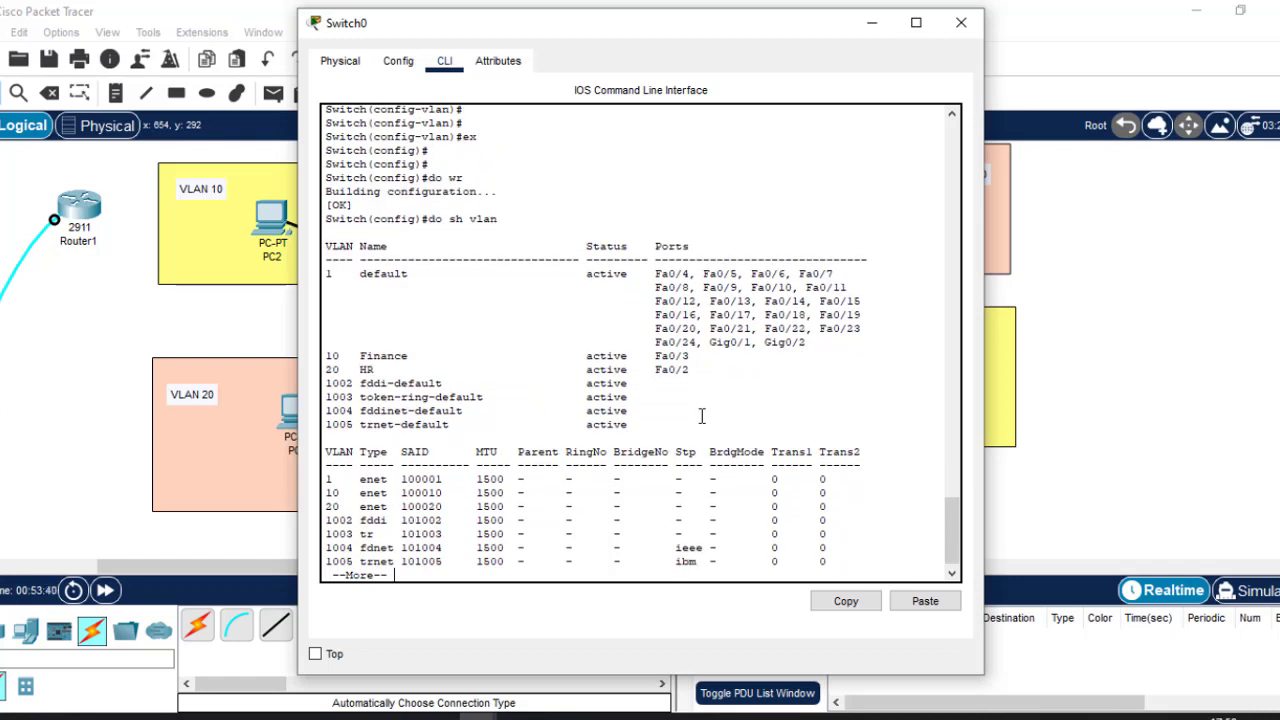
key("Return")
key("Return")
key("Return")
key("Return")
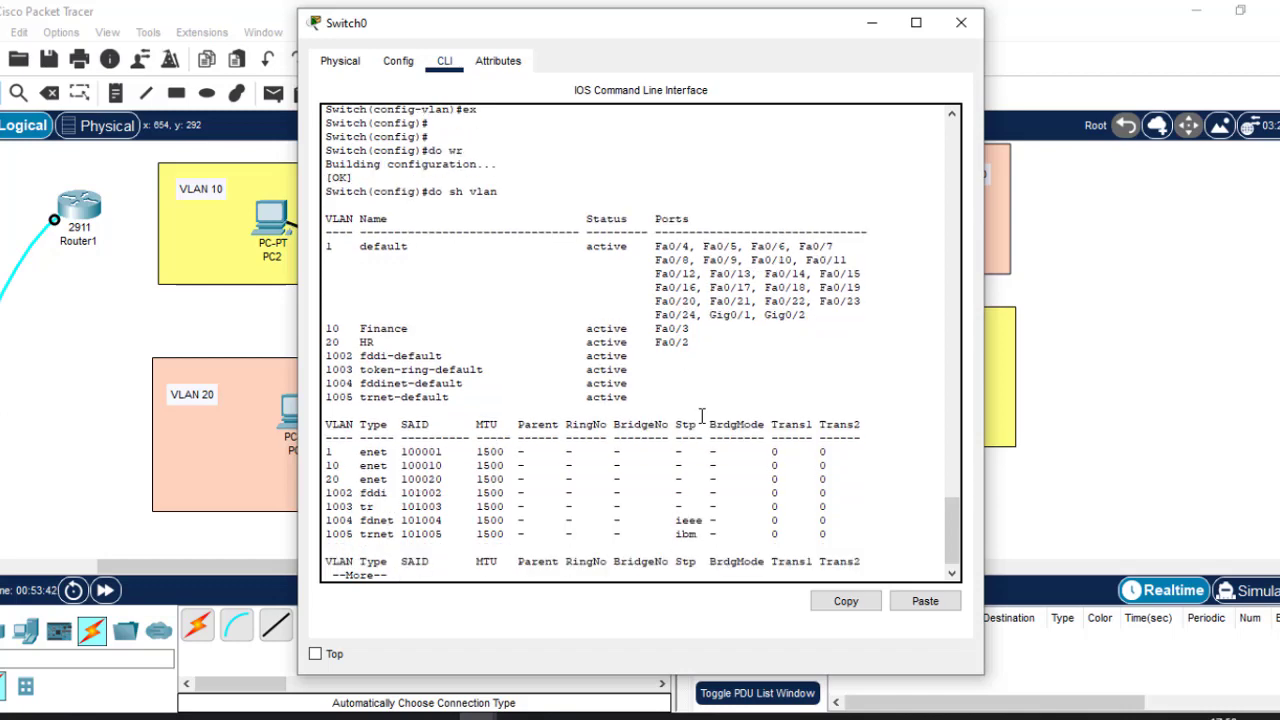
type("x")
key("Return")
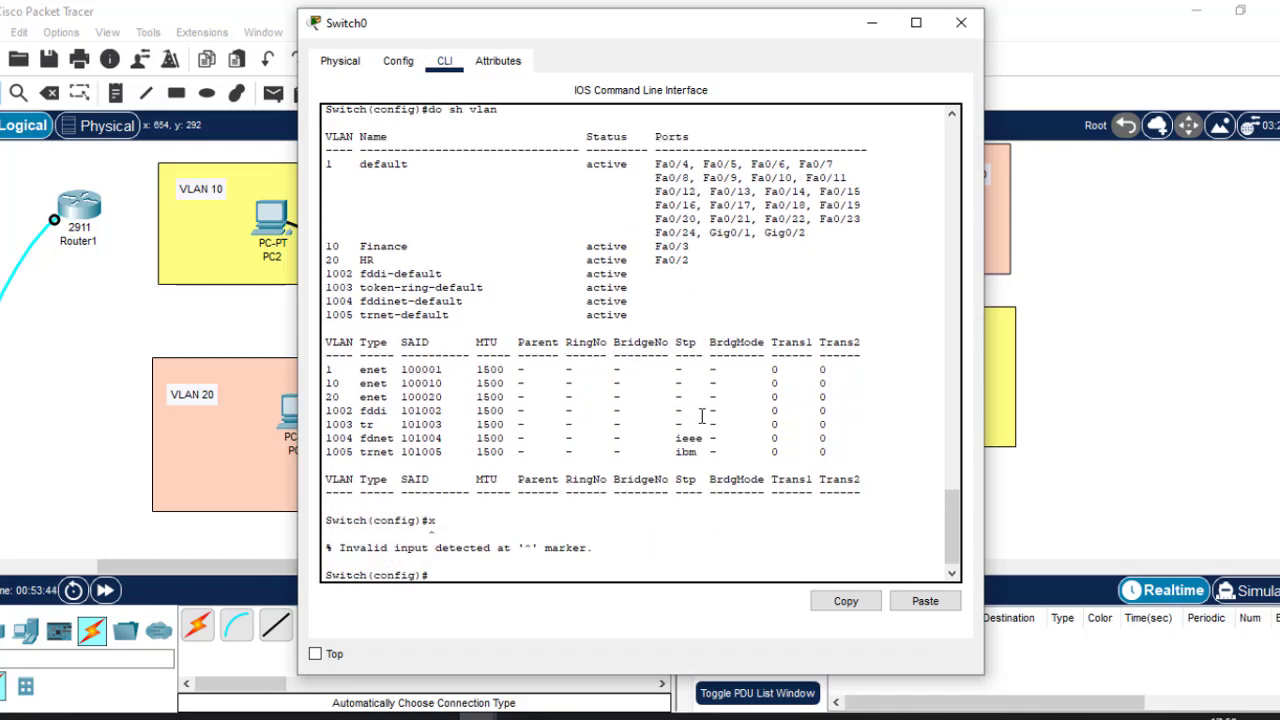
left_click(962, 23)
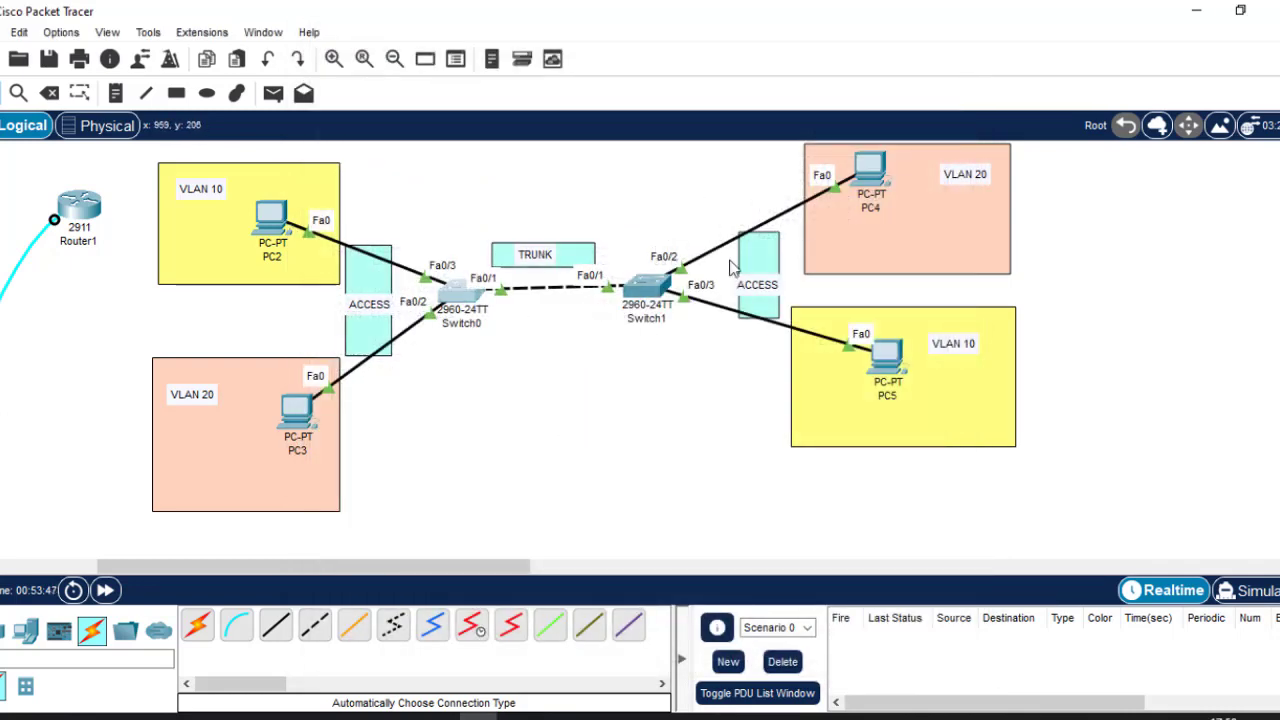
Open Switch1's CLI, enter 'en' and 'conf t', and move the console window into view.
left_click(652, 287)
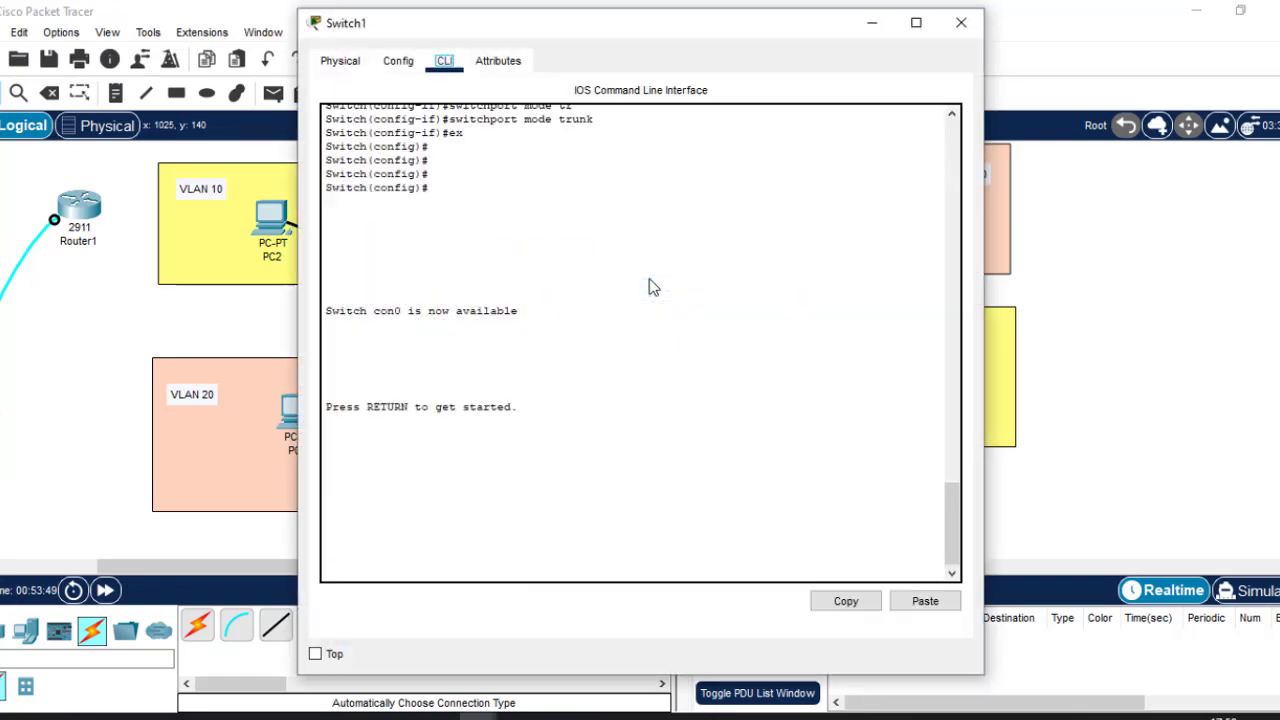
key("Return")
key("Return")
type("e")
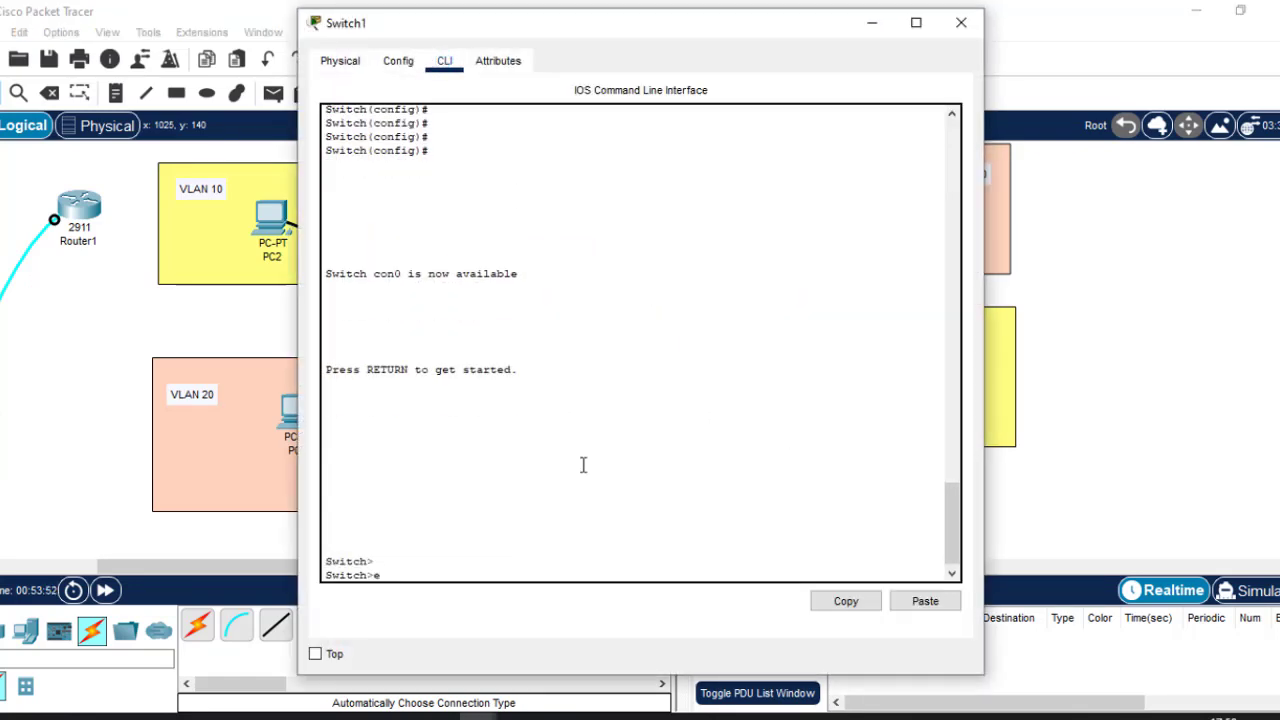
type("n")
key("Return")
type("con")
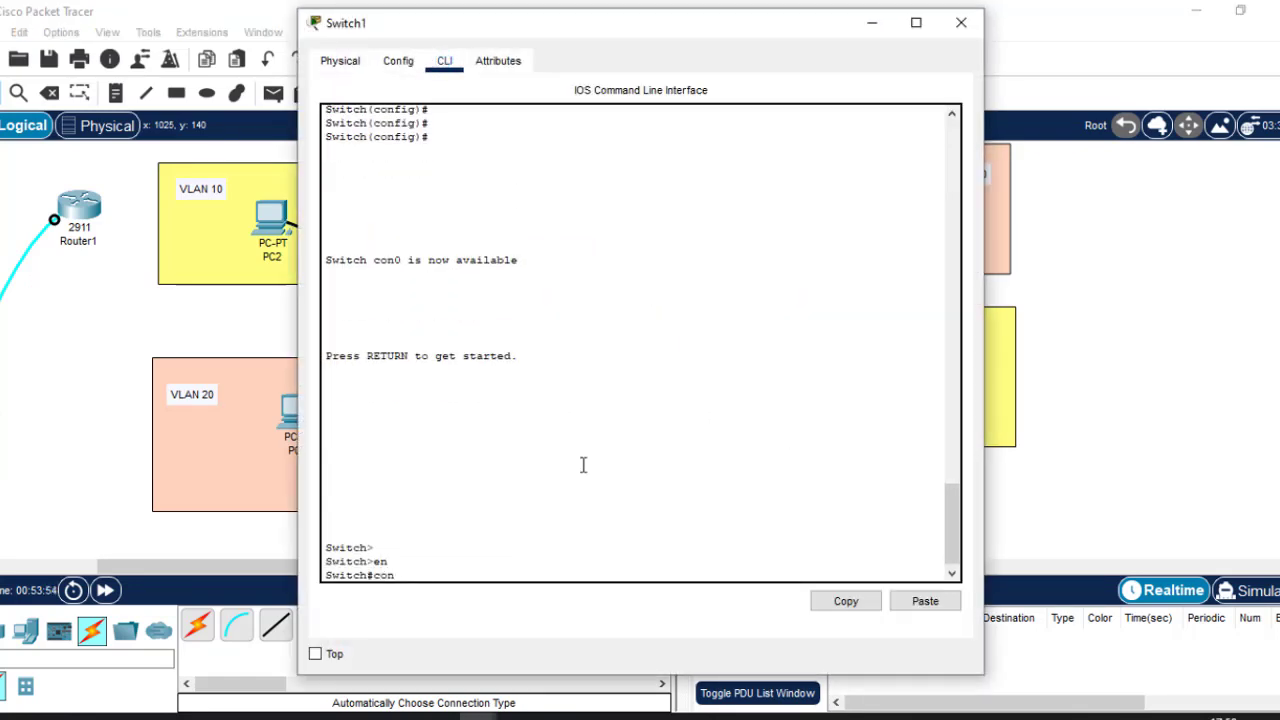
type("f t")
key("Return")
key("Return")
key("Return")
key("Return")
key("Return")
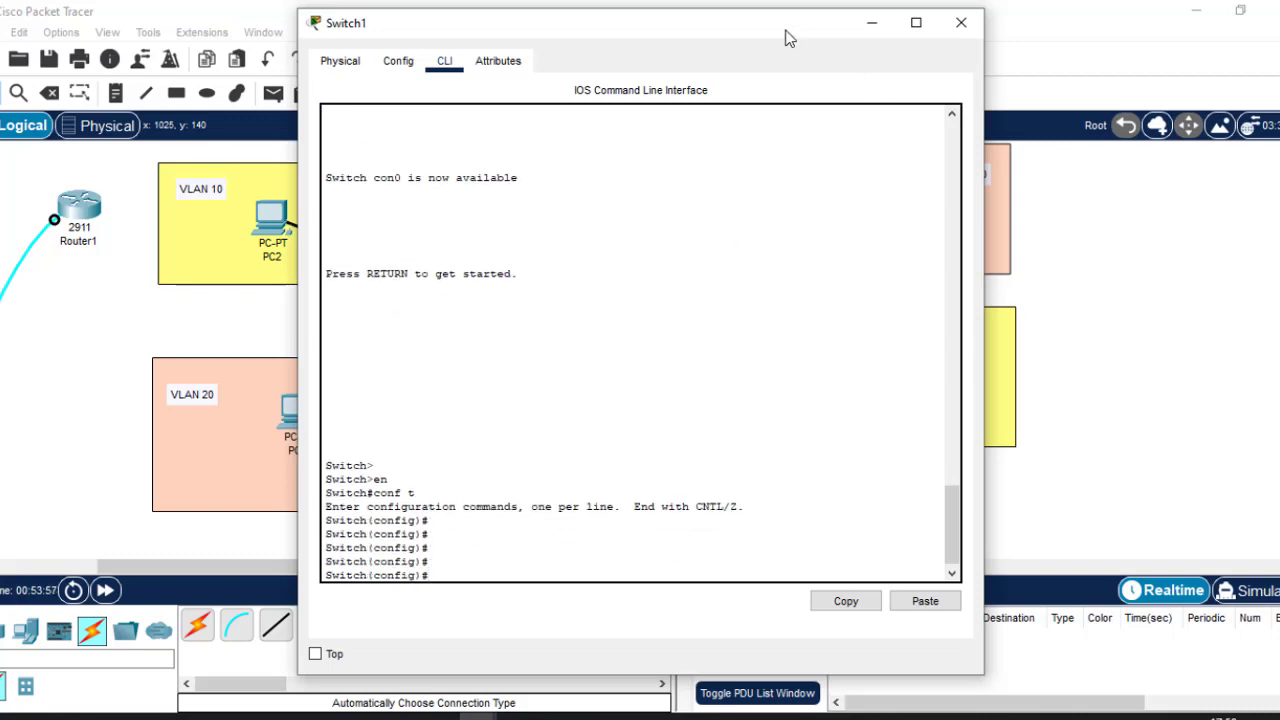
left_click_drag(786, 31, 764, 200)
left_click(1112, 213)
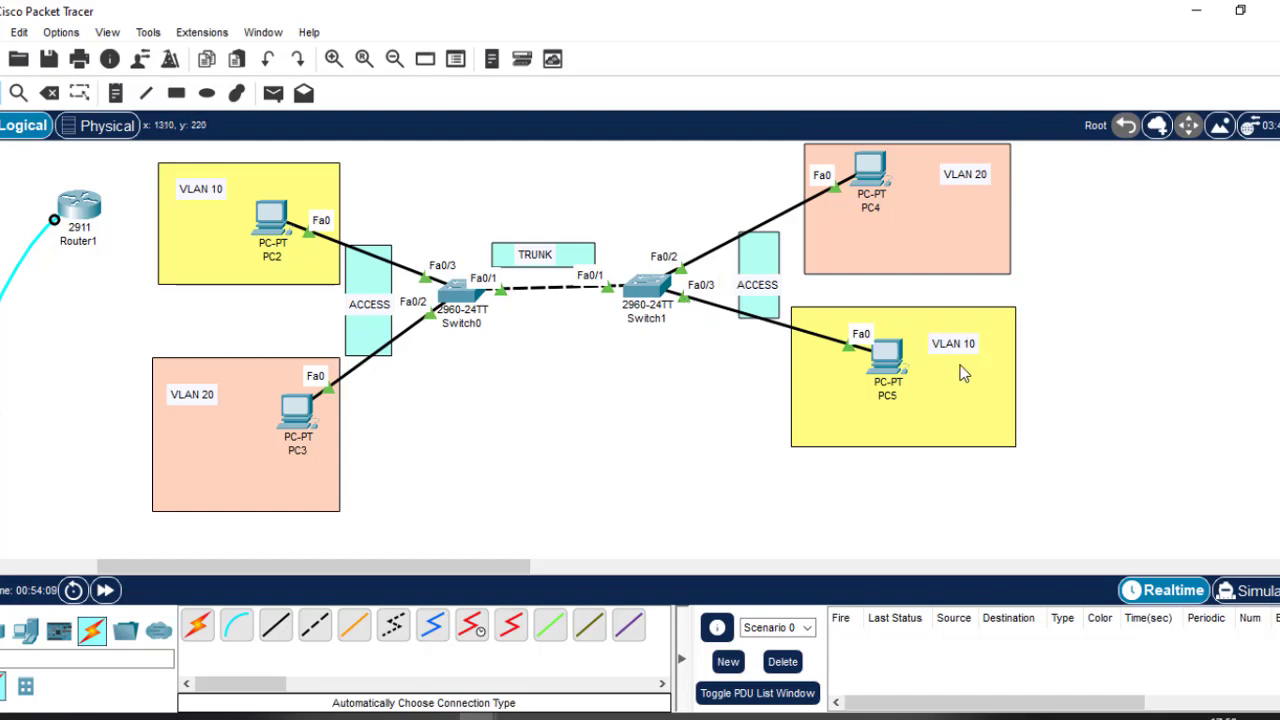
left_click(646, 288)
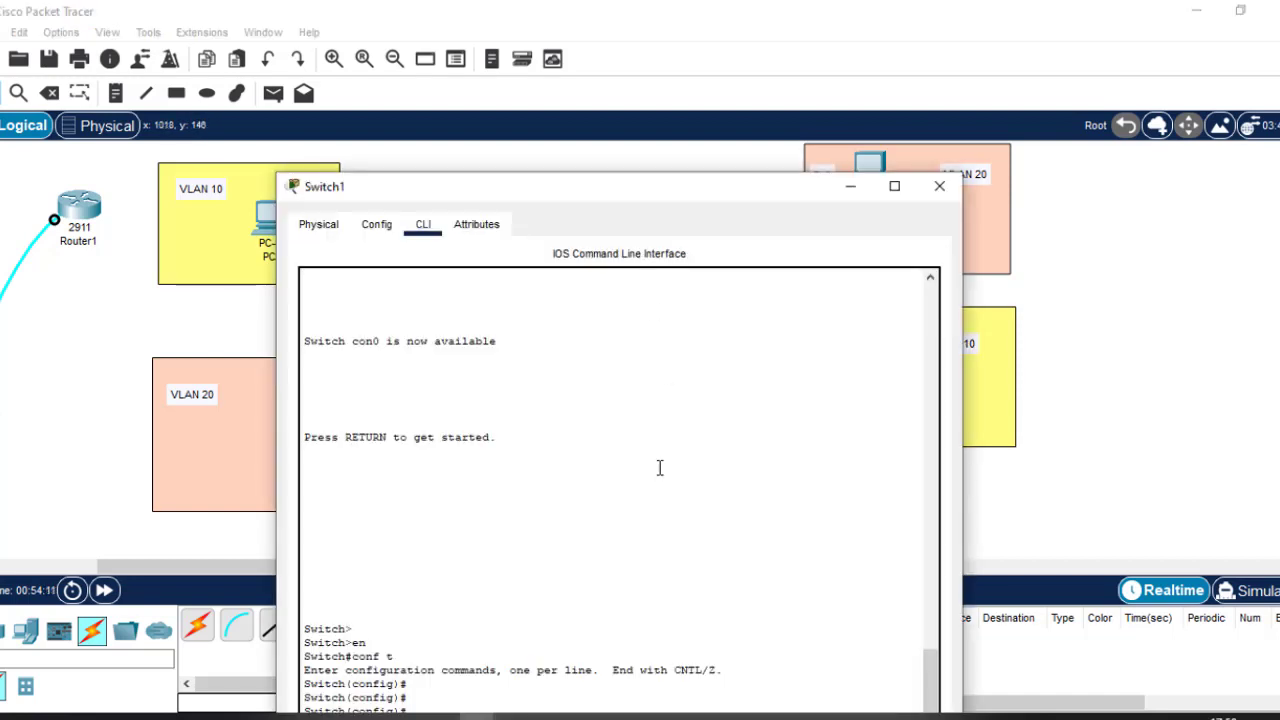
left_click_drag(668, 195, 702, 57)
Create VLAN 10 on Switch1 named Finance.
type("v")
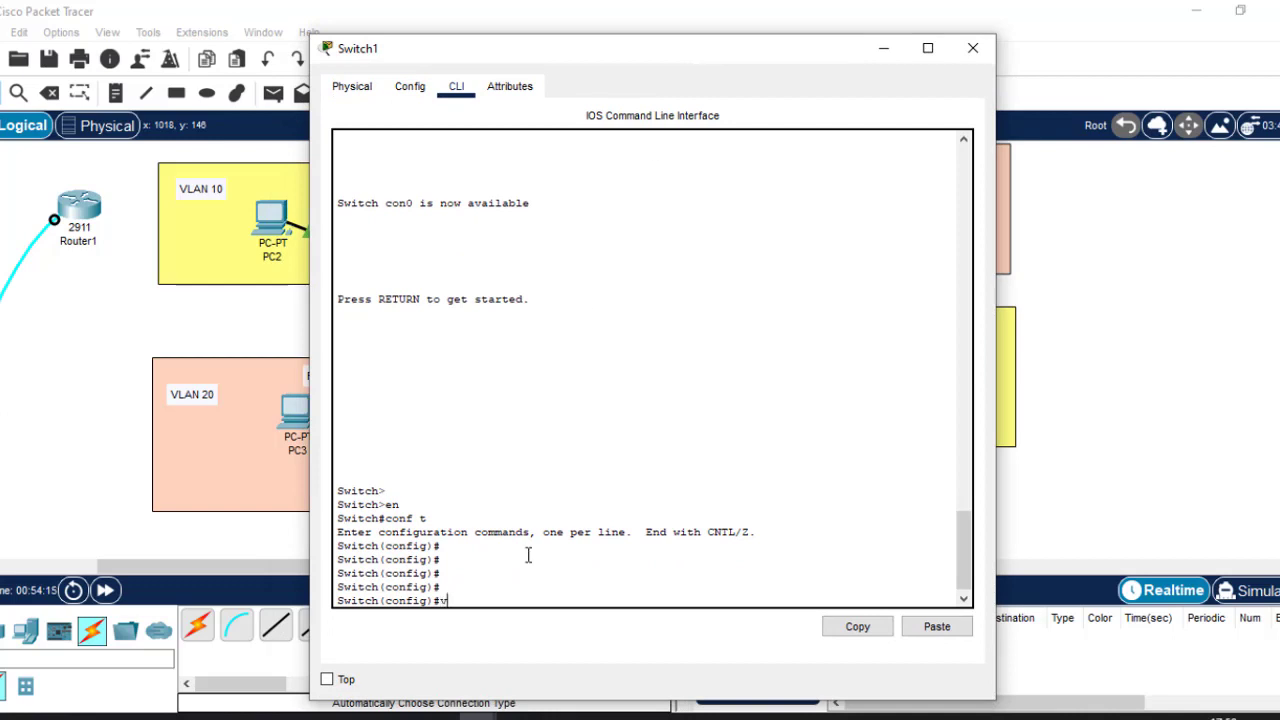
type("lan 10")
key("Return")
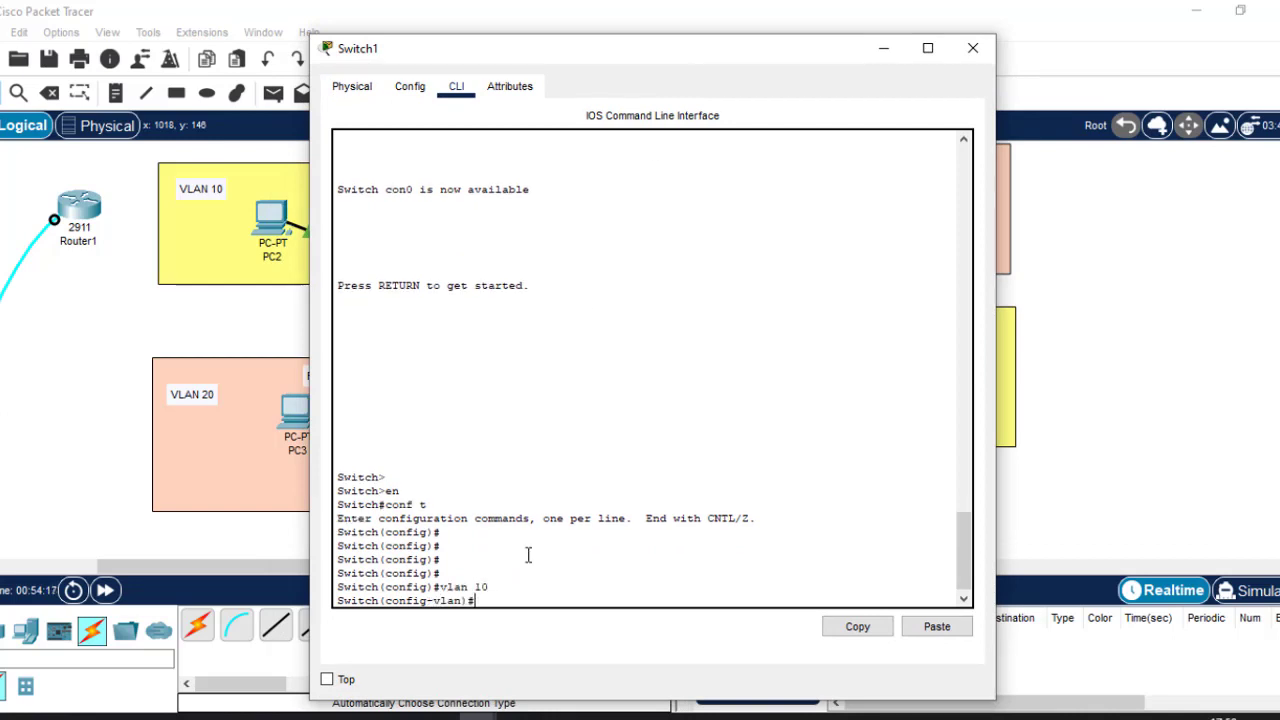
type("name Finance")
key("Return")
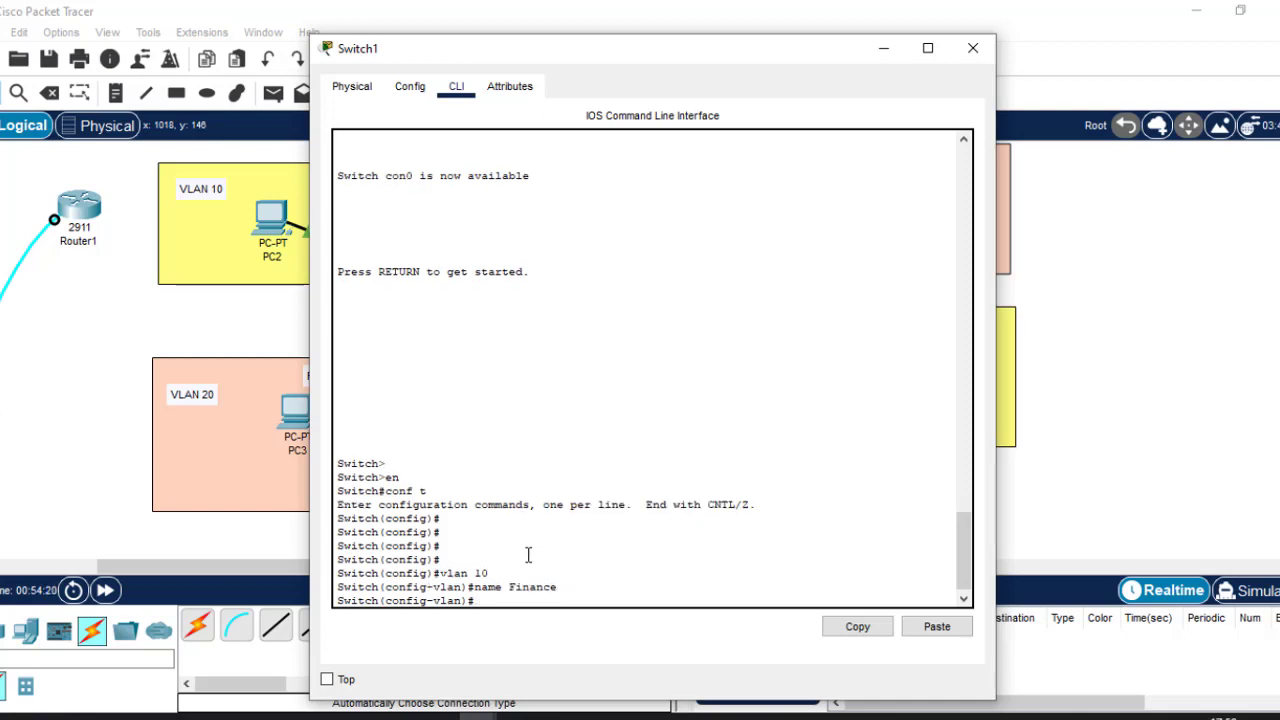
type("ex")
key("Return")
key("Return")
key("Return")
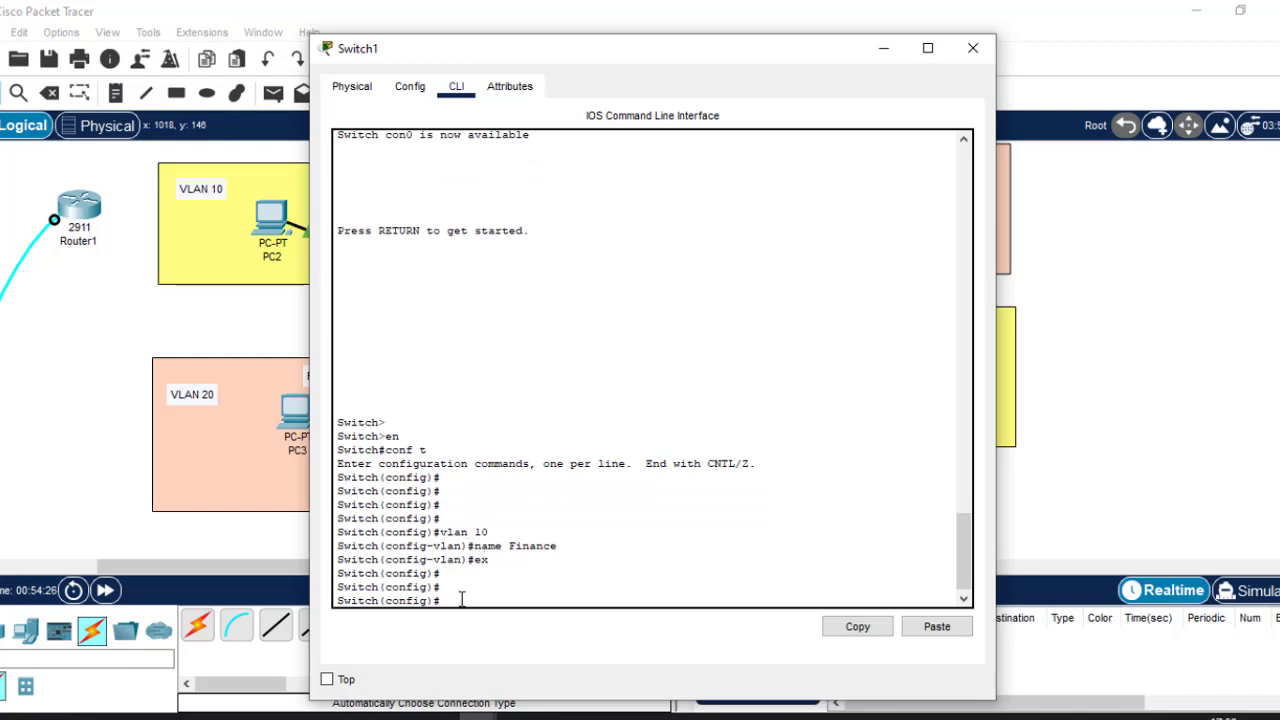
Create VLAN 20 on Switch1, mistakenly naming it '20'.
type("vlan 20")
key("Return")
type("na")
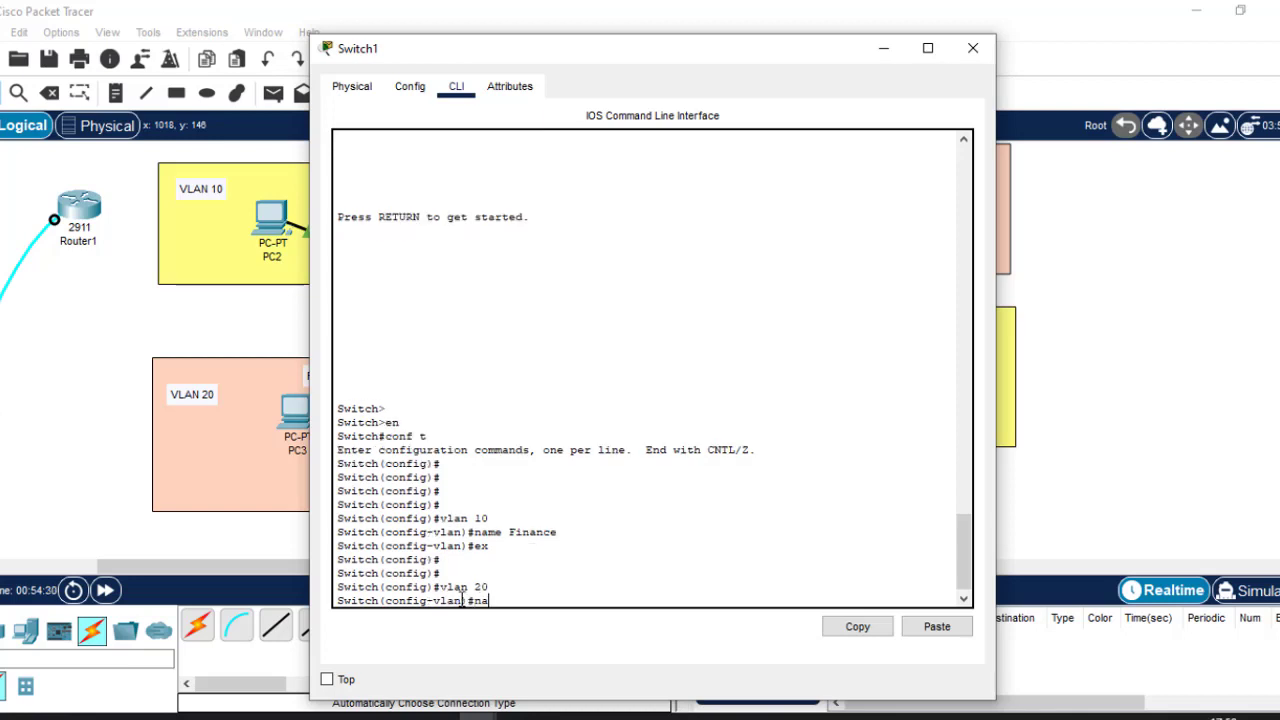
type("me 20")
key("Return")
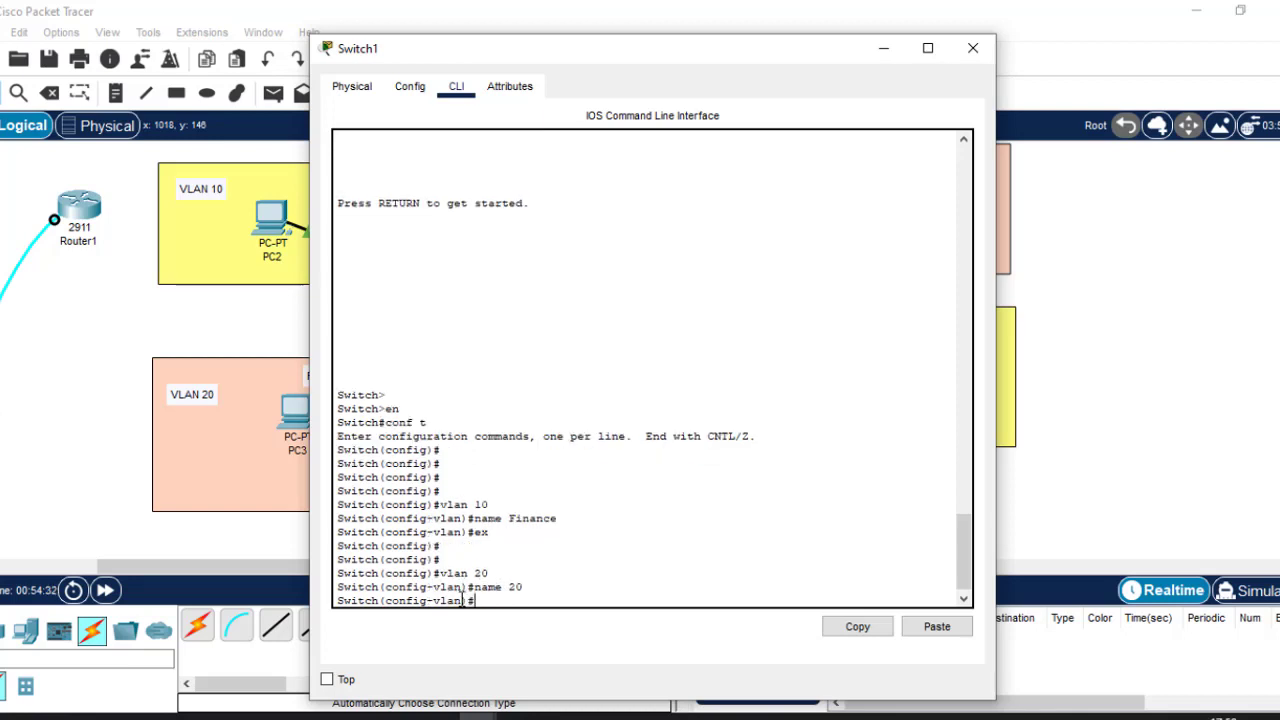
type("exit")
key("Return")
key("Return")
key("Return")
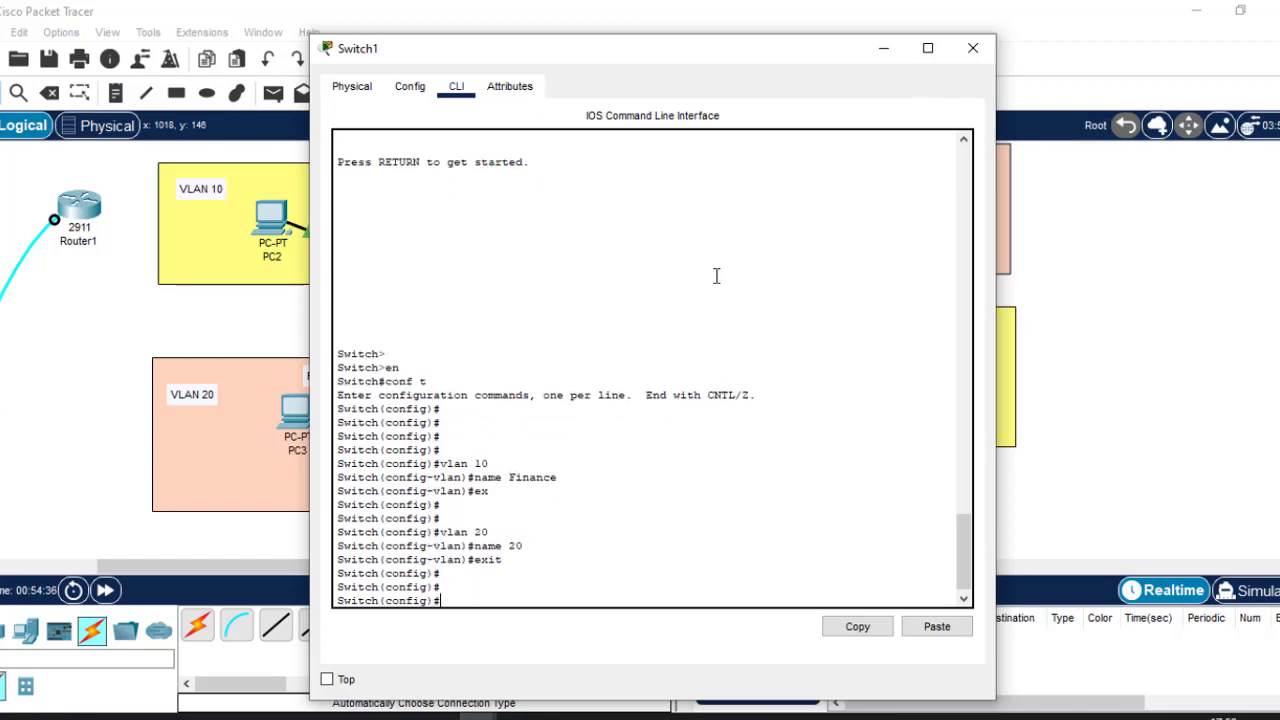
Recall the VLAN 20 commands from history and rename VLAN 20 to 'HR'.
key("Up")
key("Up")
key("Up")
key("Return")
key("Up")
key("Up")
key("Up")
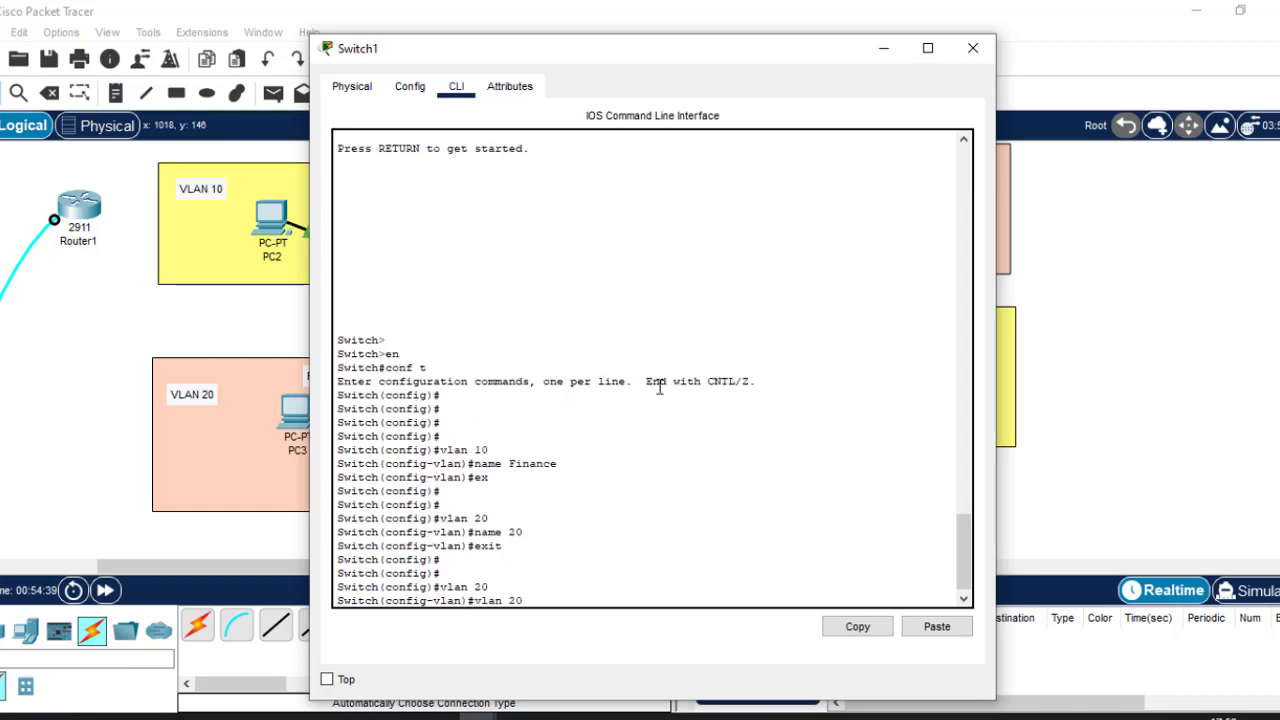
key("BackSpace")
key("BackSpace")
type("HR")
key("Return")
key("Return")
key("Return")
type("ex")
key("Return")
key("Return")
key("Return")
key("Return")
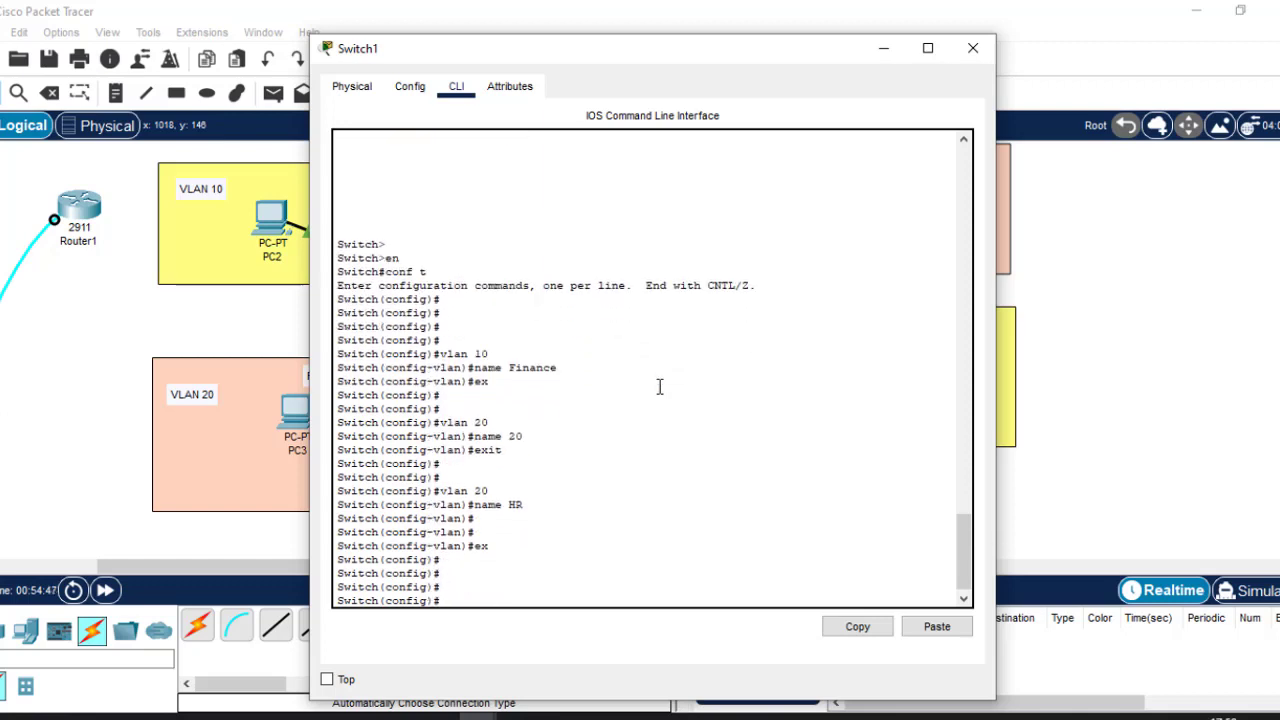
left_click(882, 47)
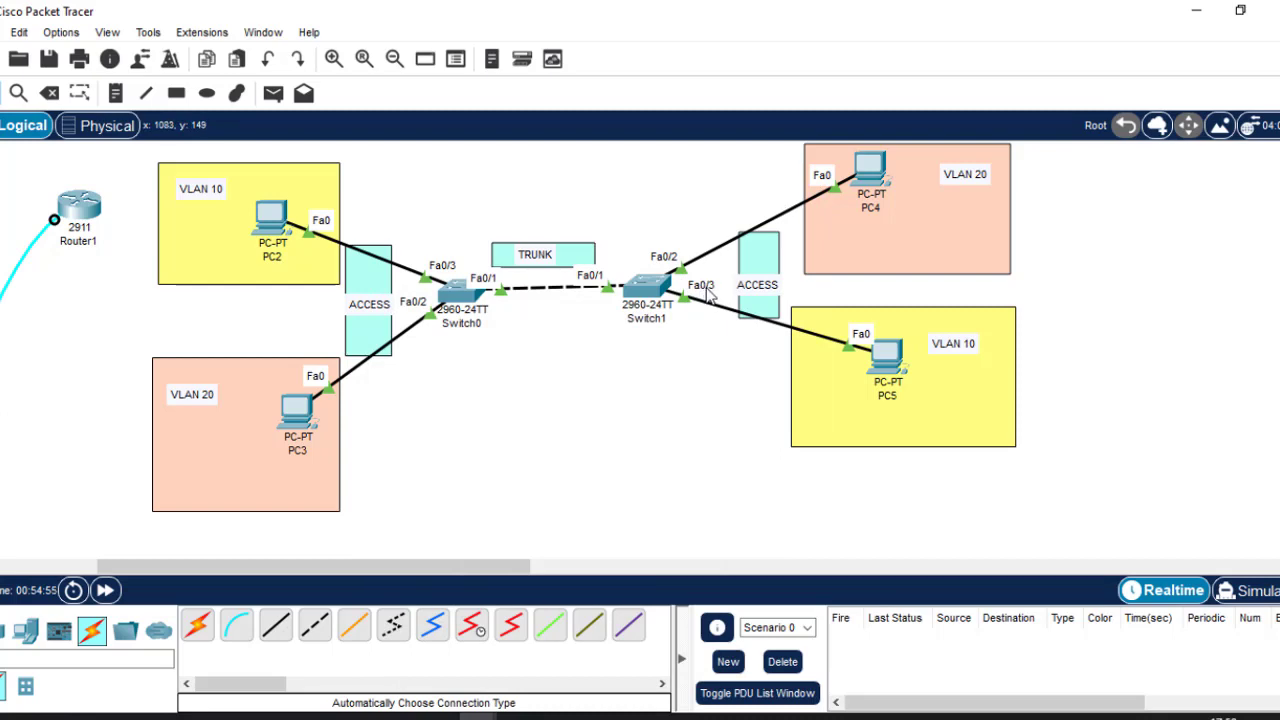
left_click(645, 285)
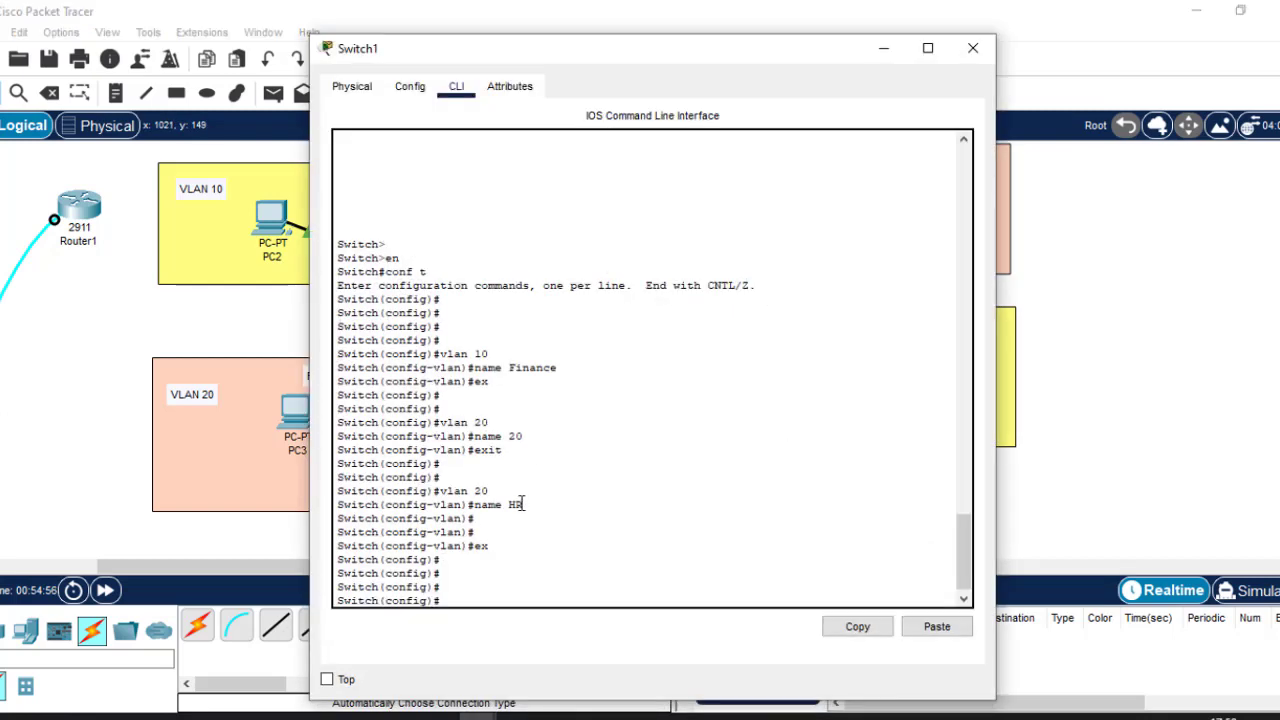
type("int fa0/3")
Put Switch1's interface fa0/3 into switchport access mode.
key("Return")
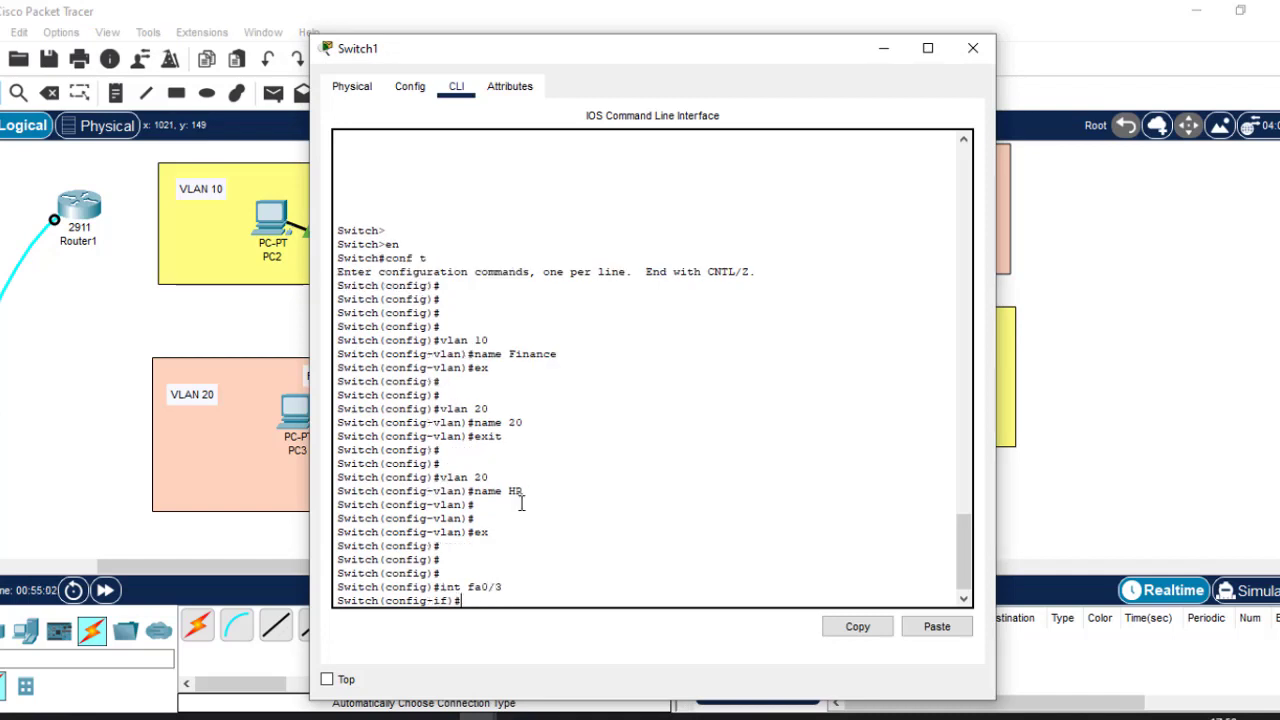
type("swit")
key("Tab")
type("m")
key("Tab")
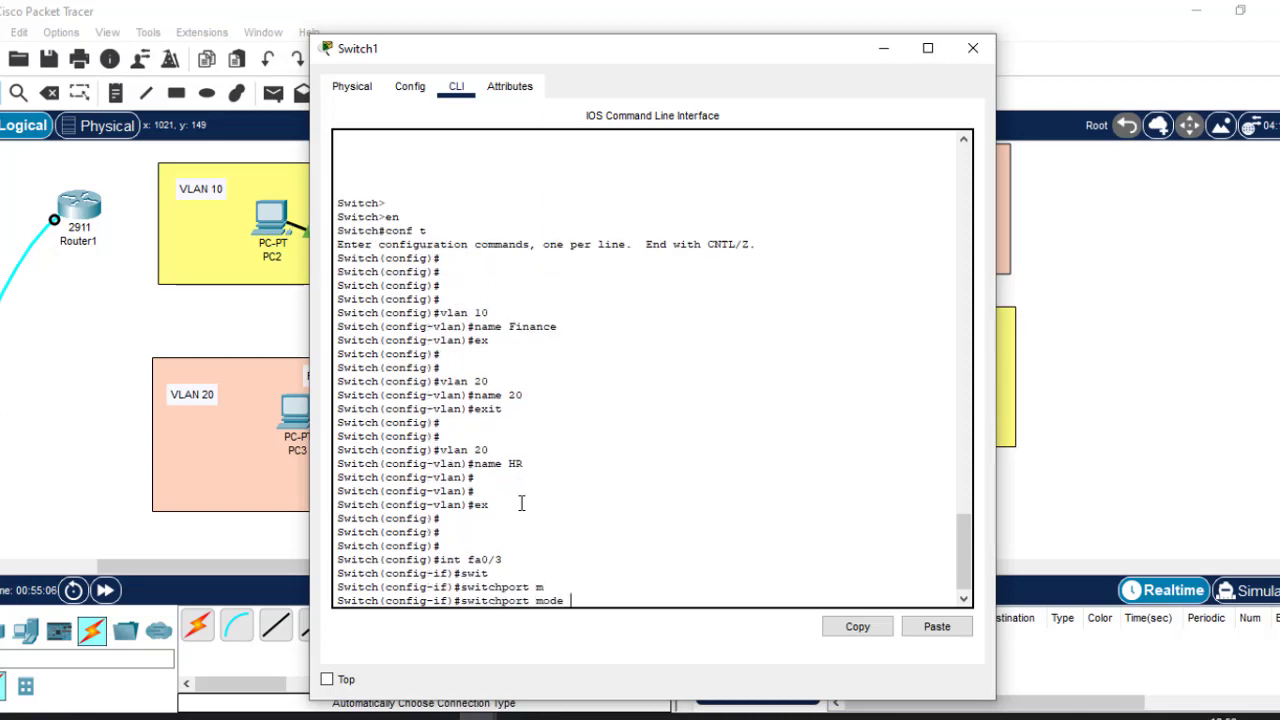
type("a")
key("Tab")
key("Return")
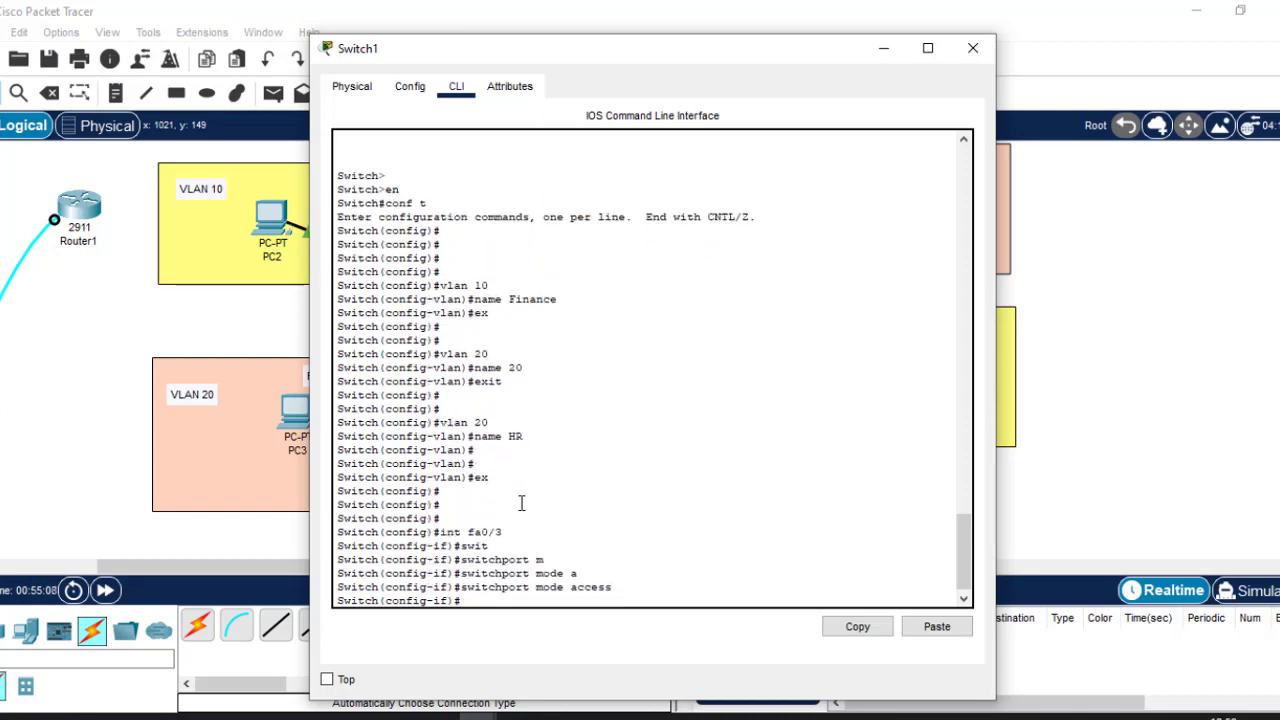
Assign fa0/3 to access VLAN 10 and exit back to global configuration.
type("swit")
key("Tab")
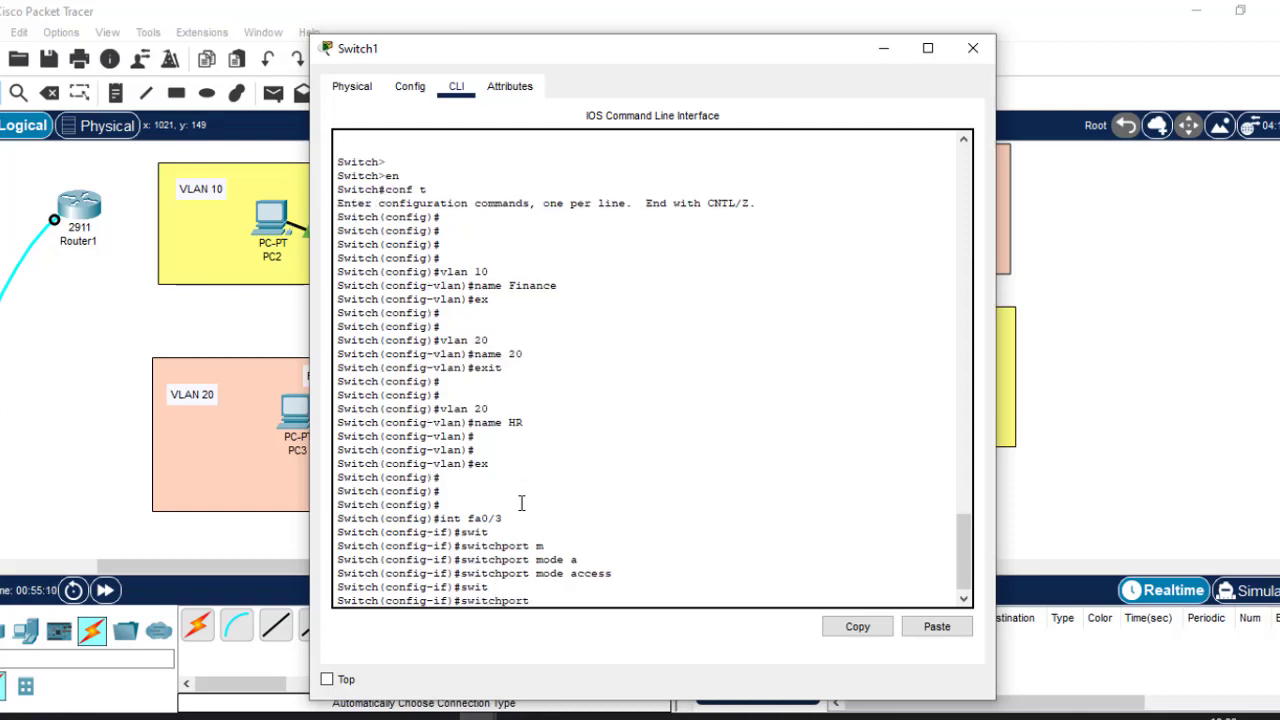
type("a")
key("Tab")
type("v")
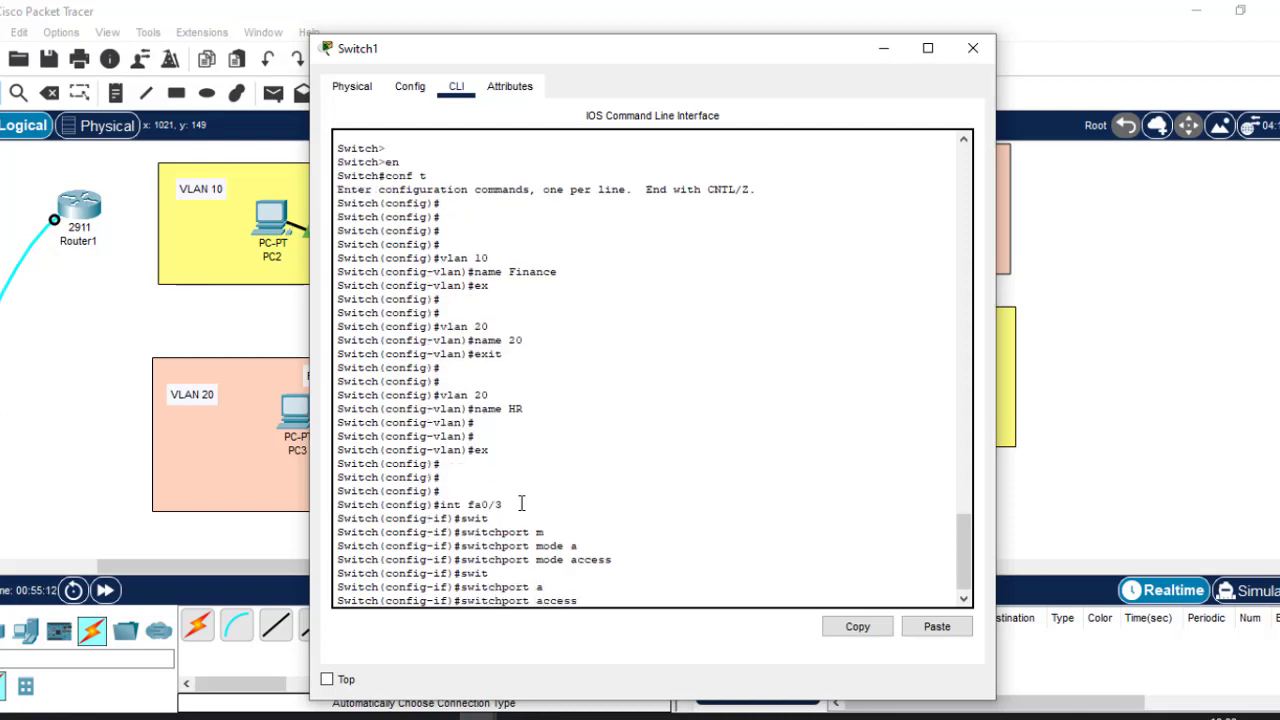
key("Tab")
type("10")
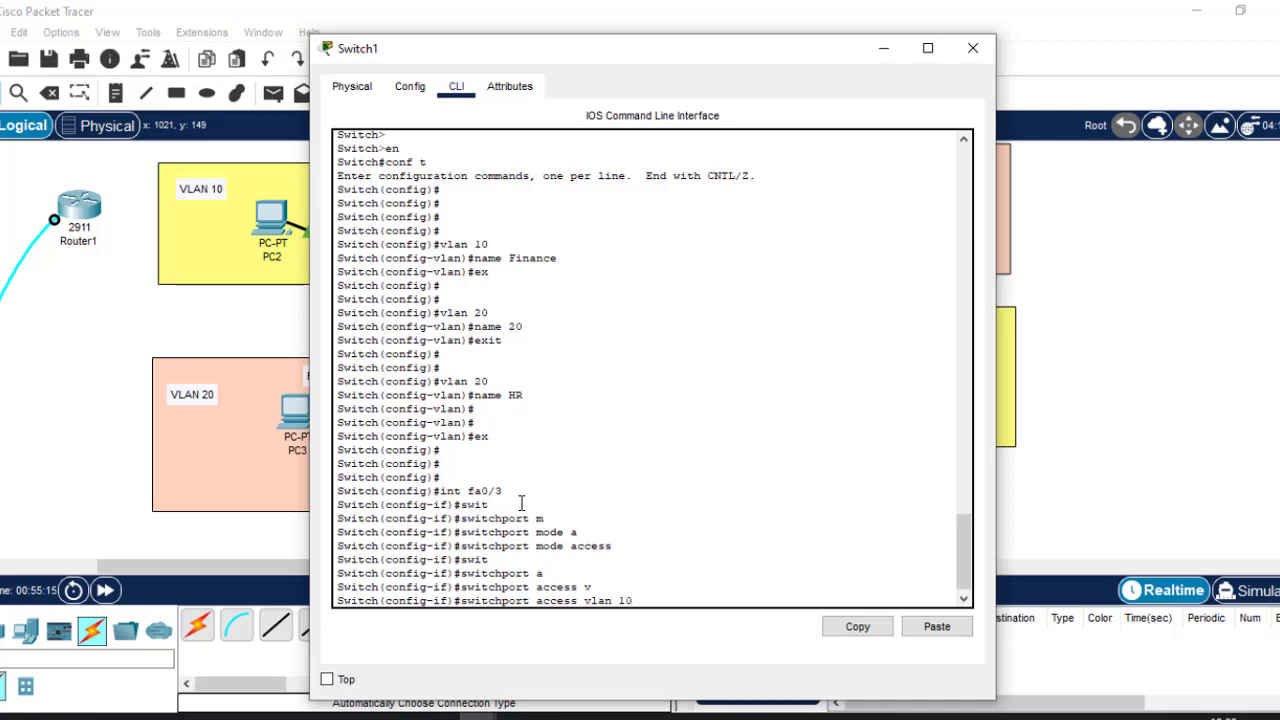
key("Return")
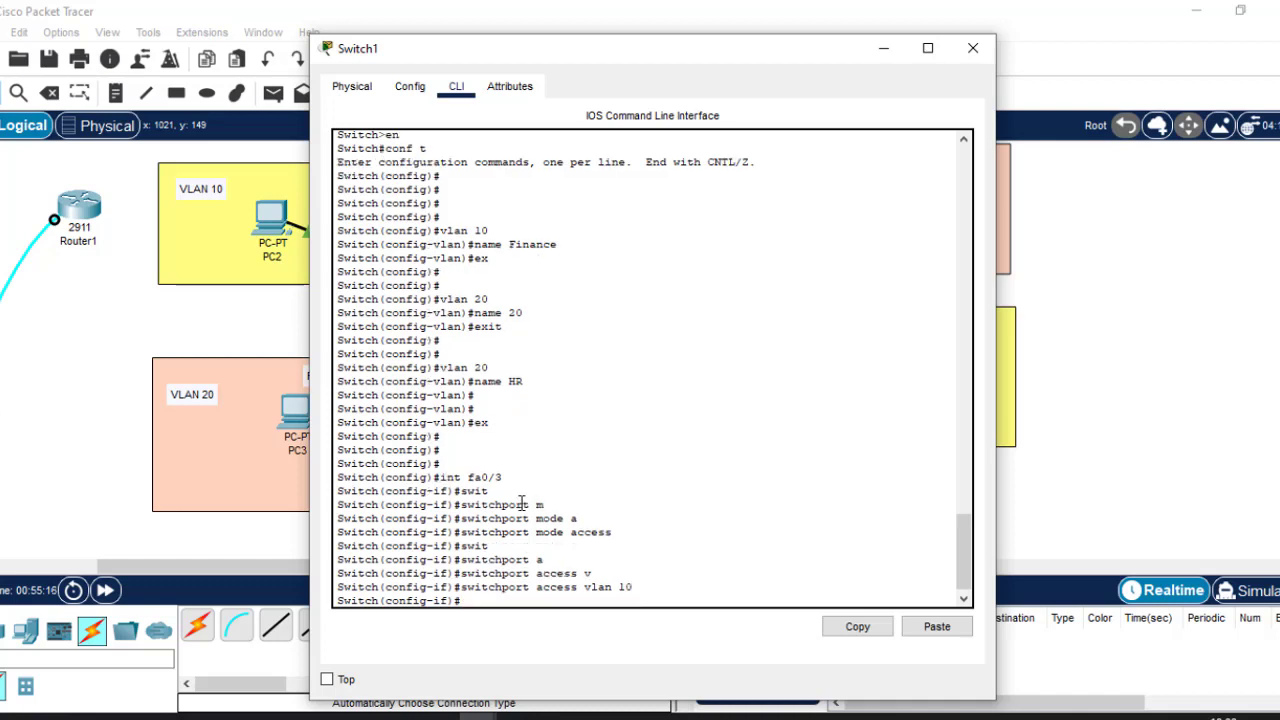
type("exit")
key("Return")
key("Return")
key("Return")
key("Return")
key("Return")
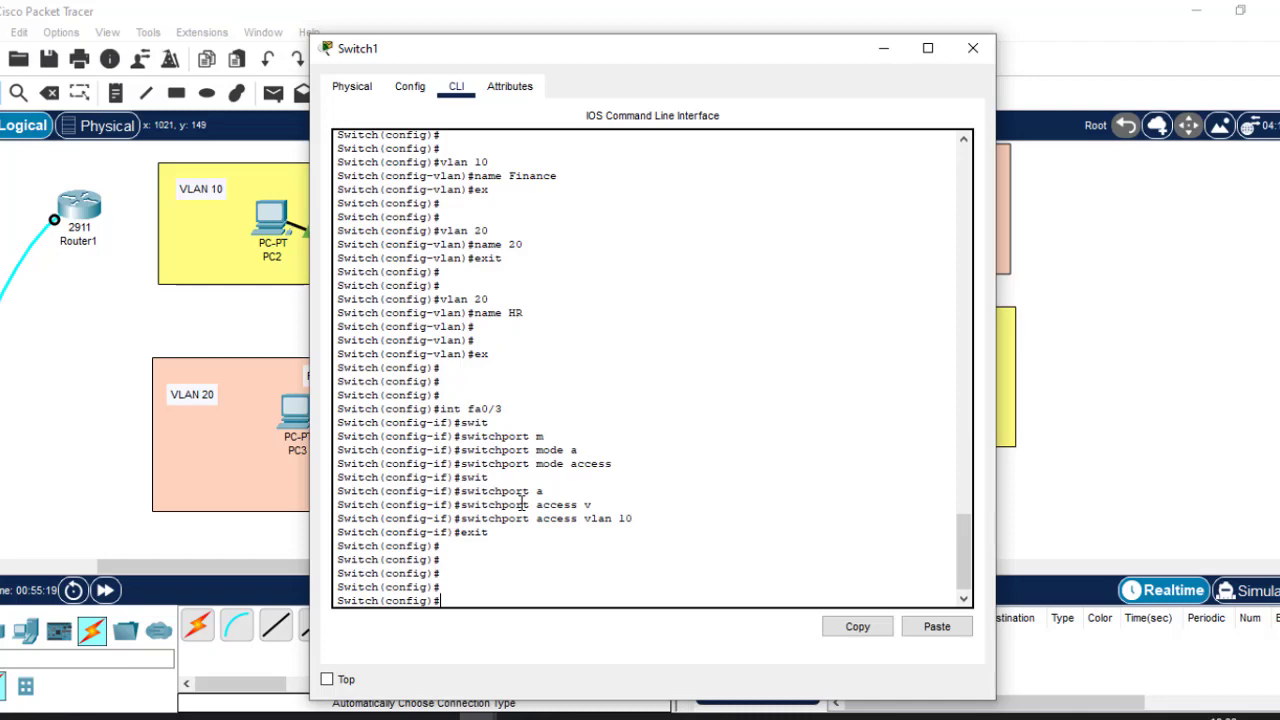
left_click(1214, 296)
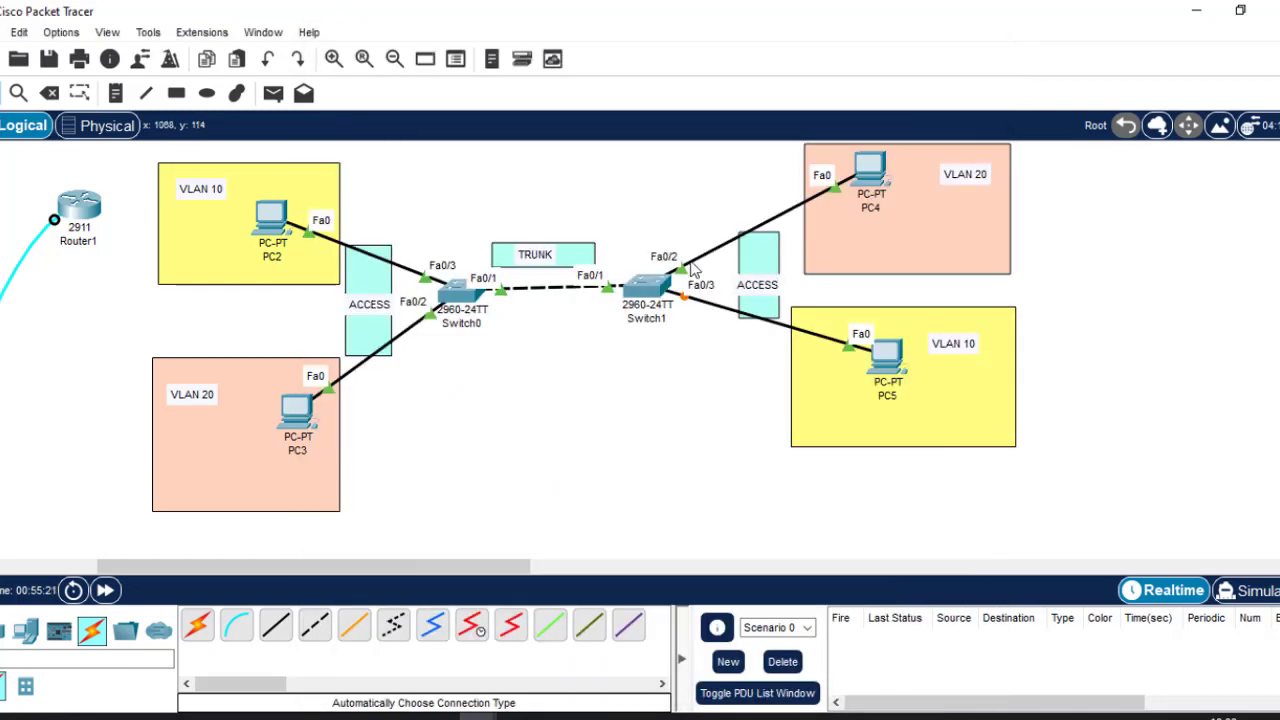
left_click(652, 286)
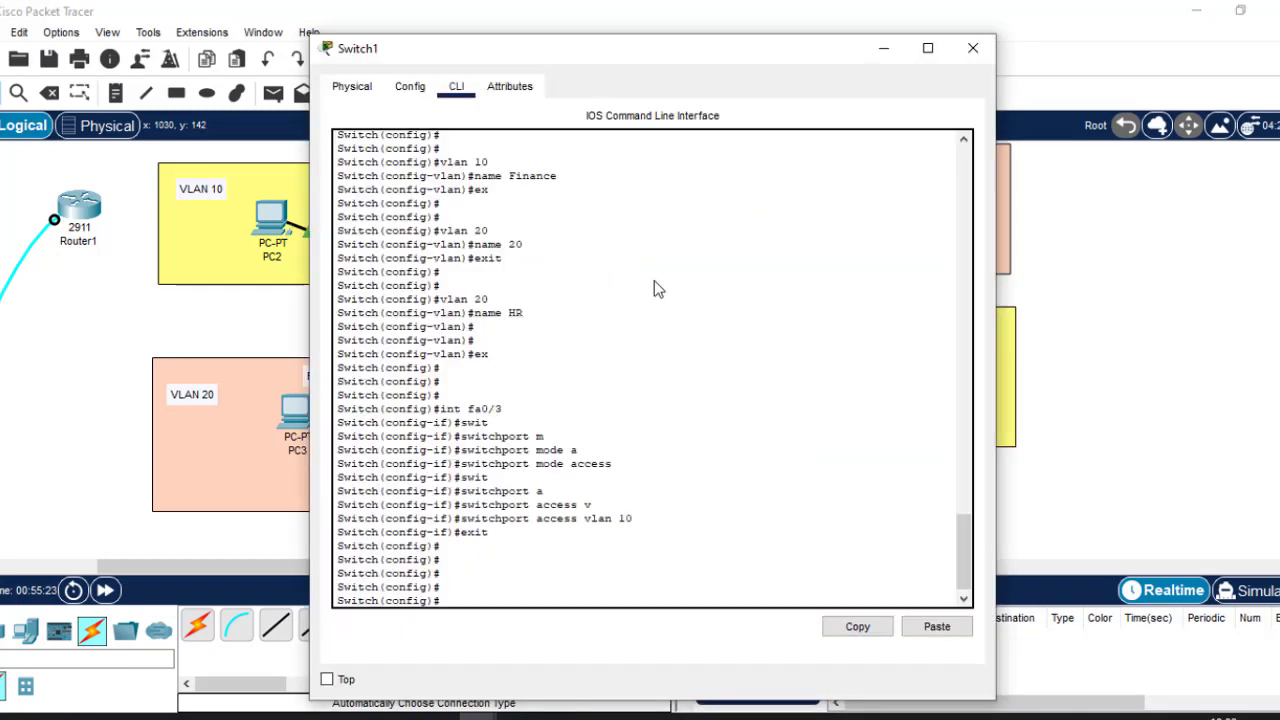
Enter interface fa0/2 on Switch1 and set it to switchport access mode.
type("int")
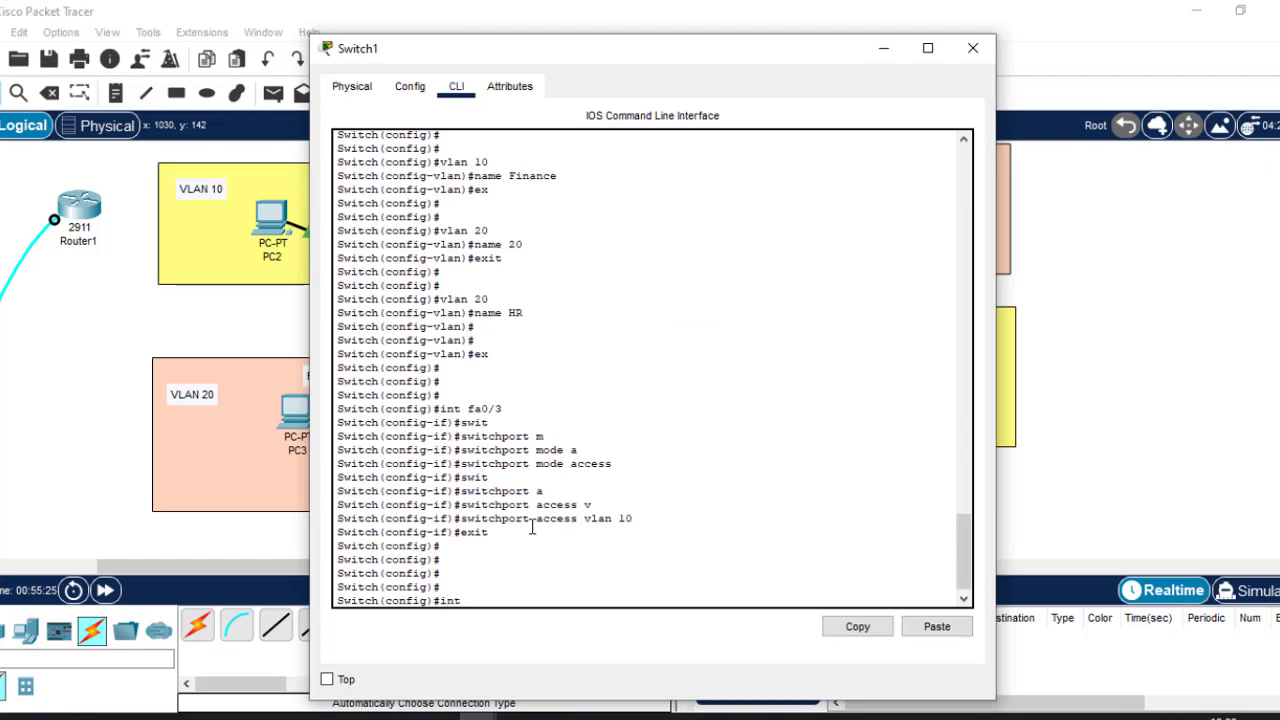
type(" fa0/2")
key("Return")
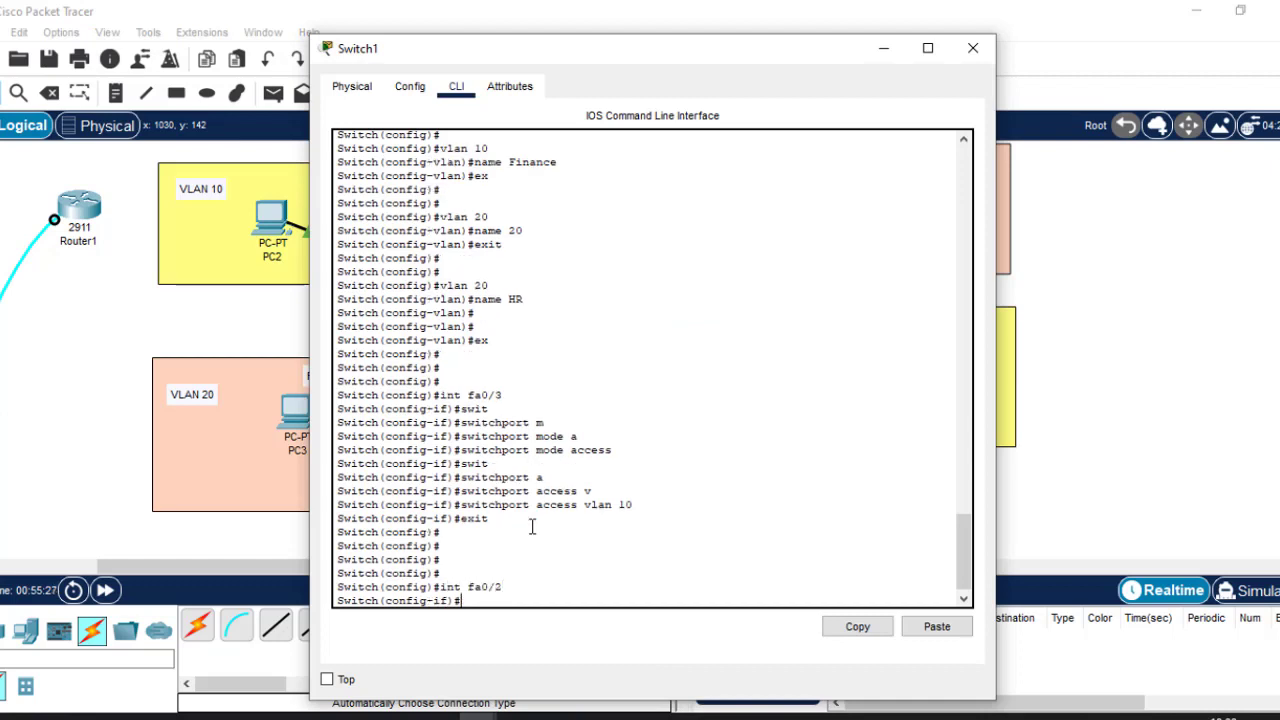
type("swit")
key("Tab")
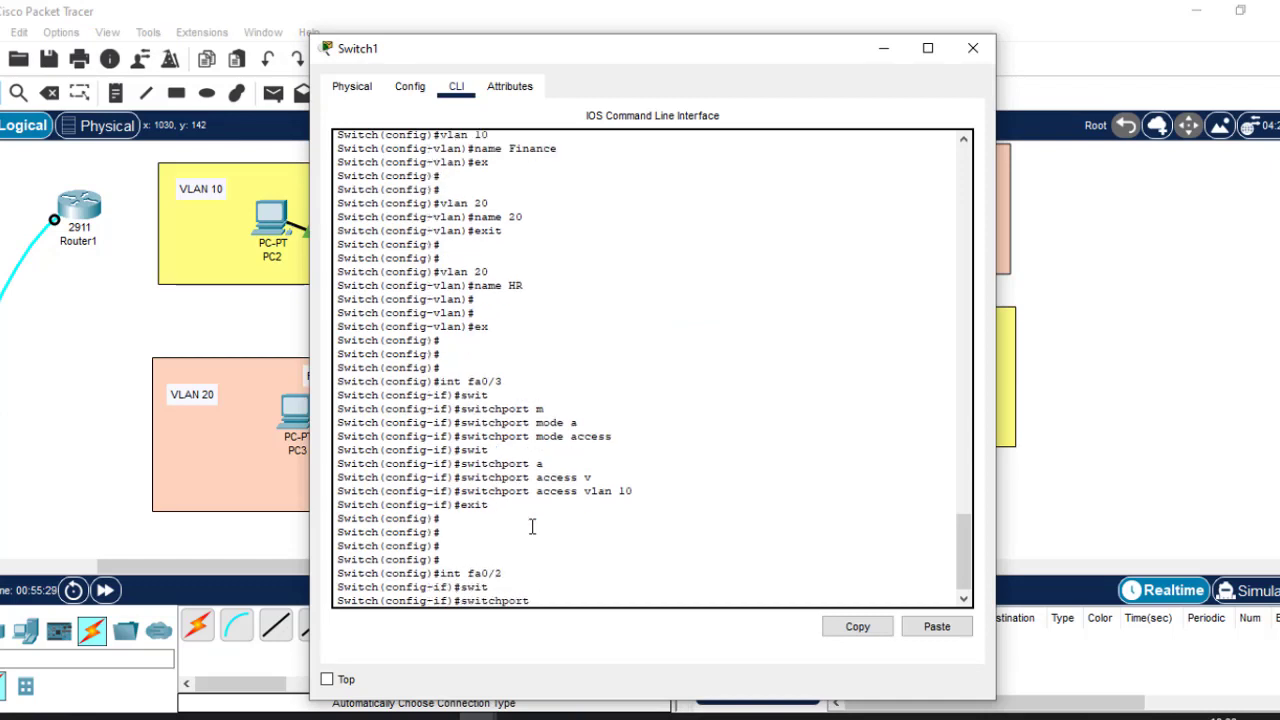
type("m")
key("Tab")
type("a")
key("Tab")
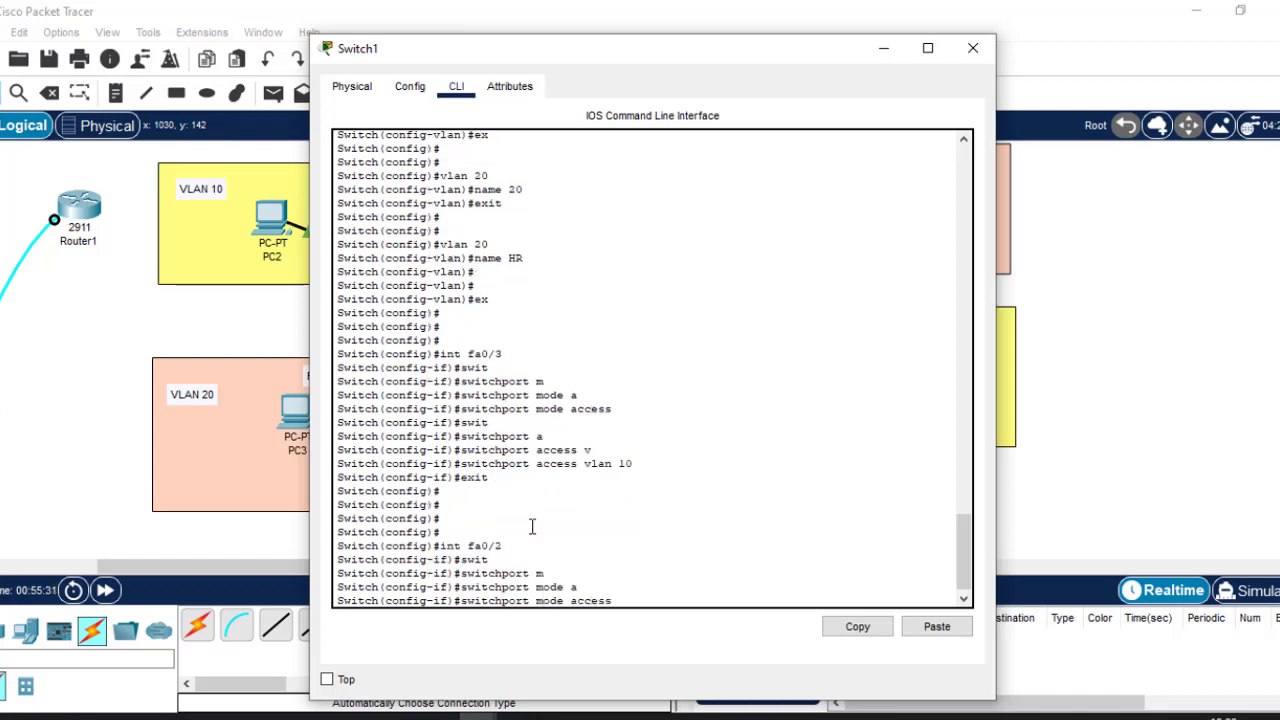
key("Return")
Assign fa0/2 to access VLAN 20 and exit the interface configuration.
type("swi")
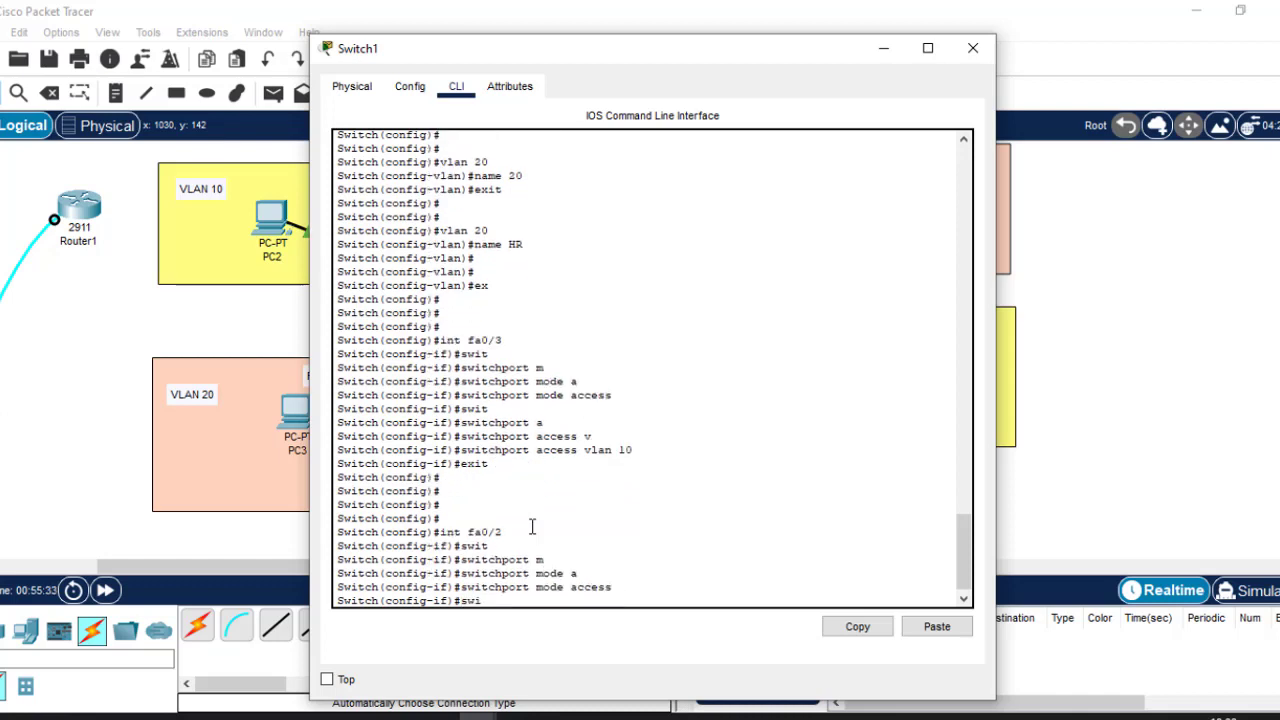
key("Tab")
type("a")
key("Tab")
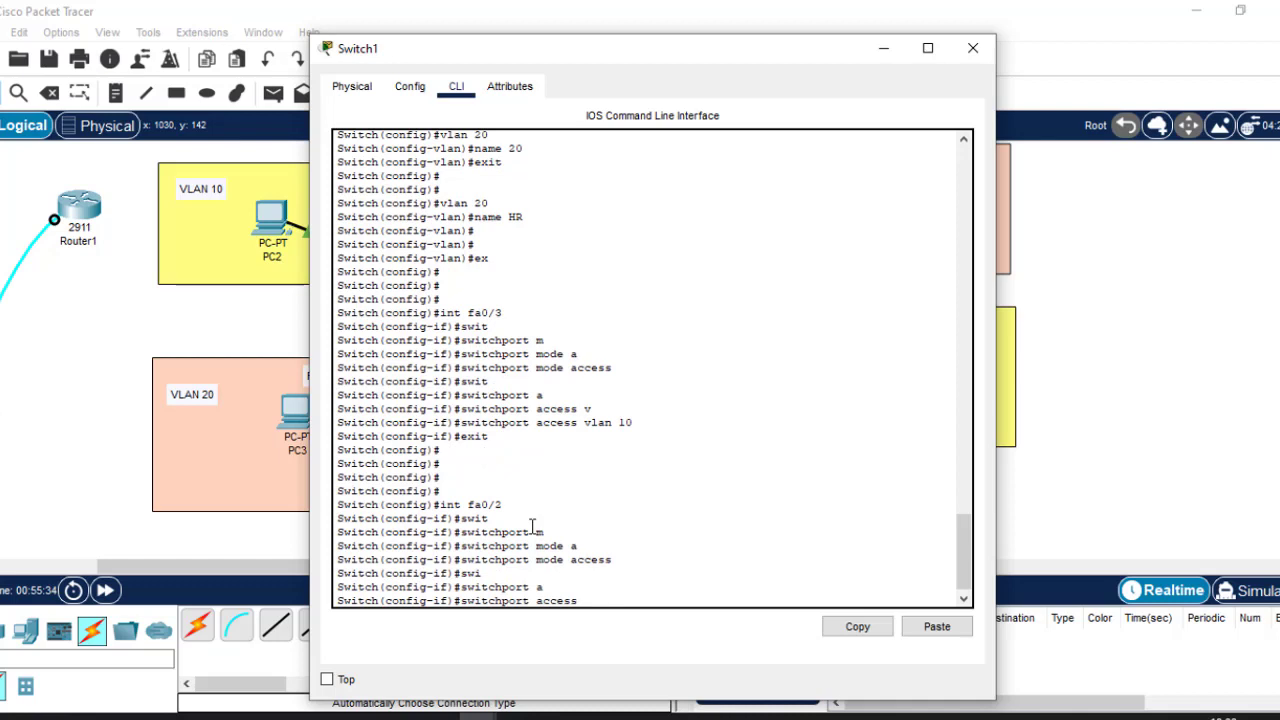
type("v")
key("Tab")
type("20")
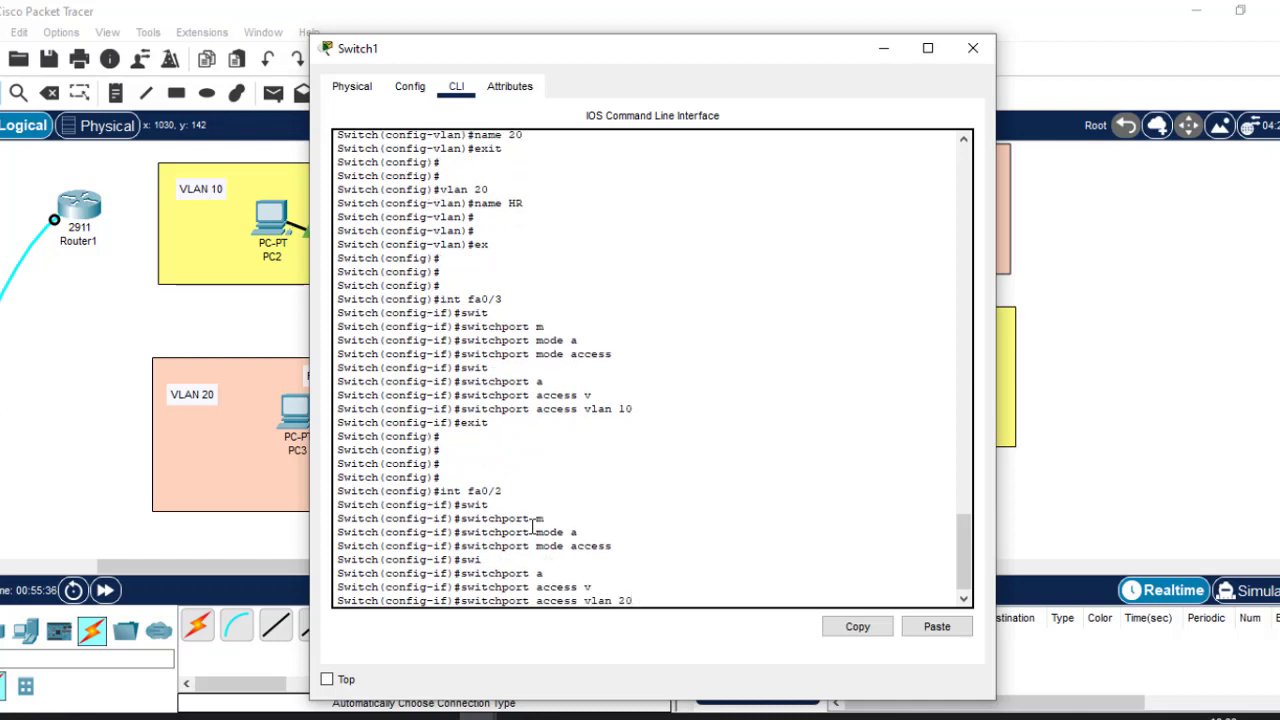
key("Return")
type("ex")
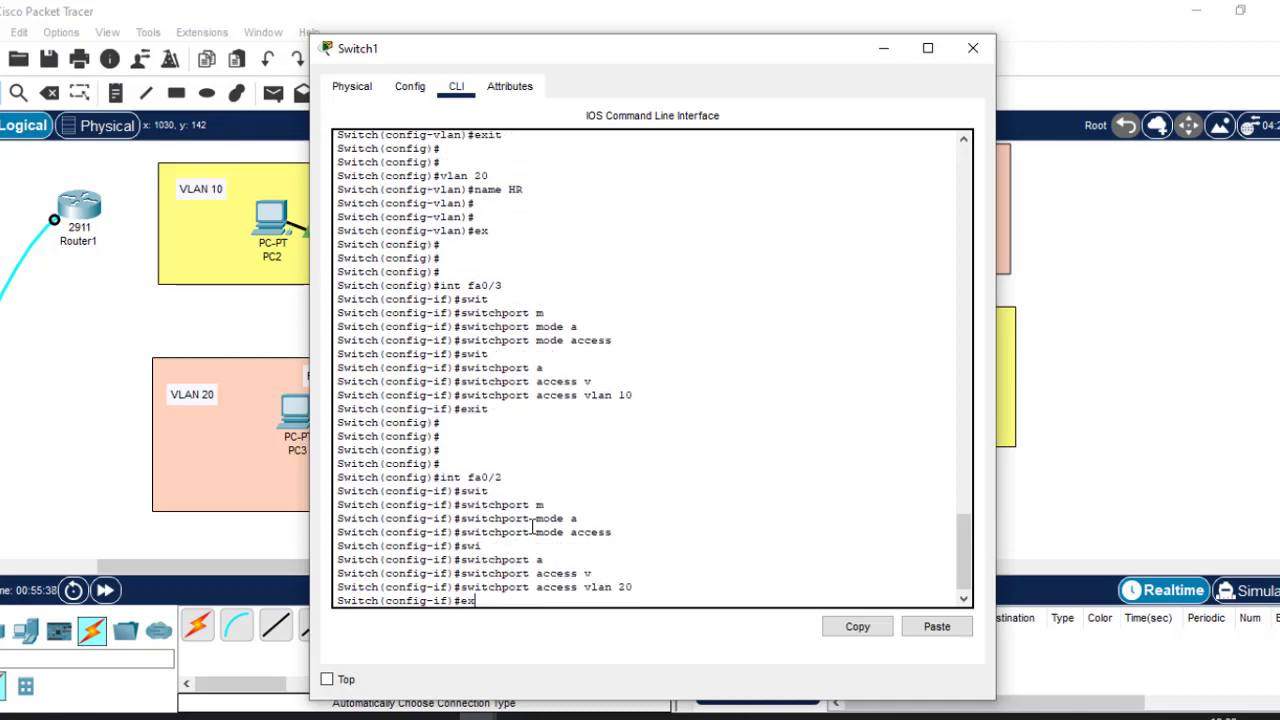
key("Return")
key("Return")
key("Return")
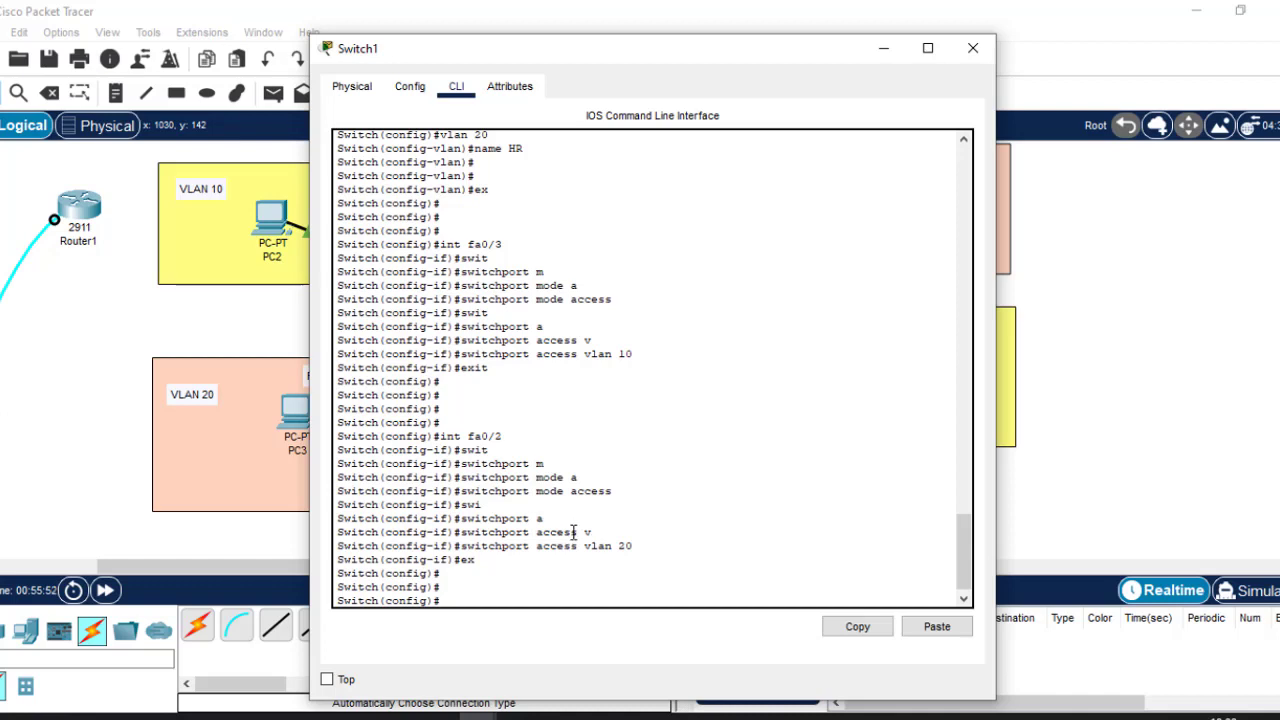
left_click_drag(548, 519, 468, 519)
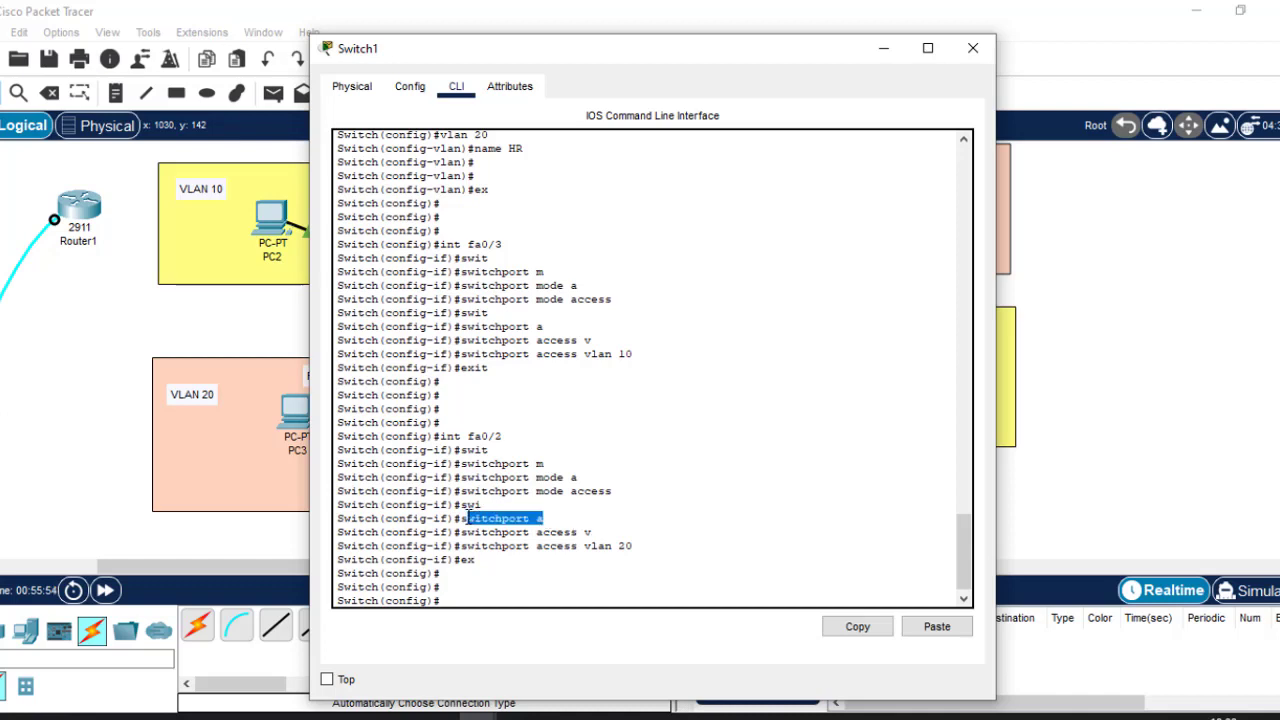
left_click_drag(594, 532, 589, 546)
left_click(590, 531)
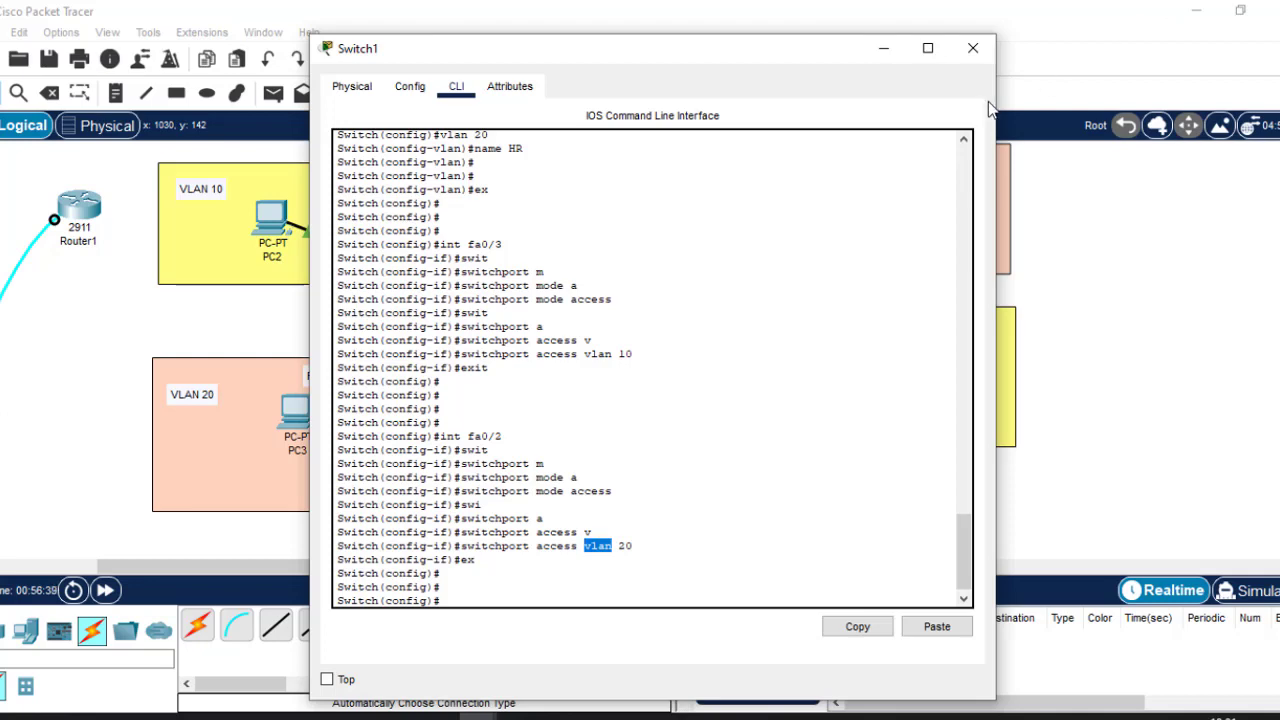
Close Switch1's CLI window to return to the Logical workspace topology.
left_click(973, 50)
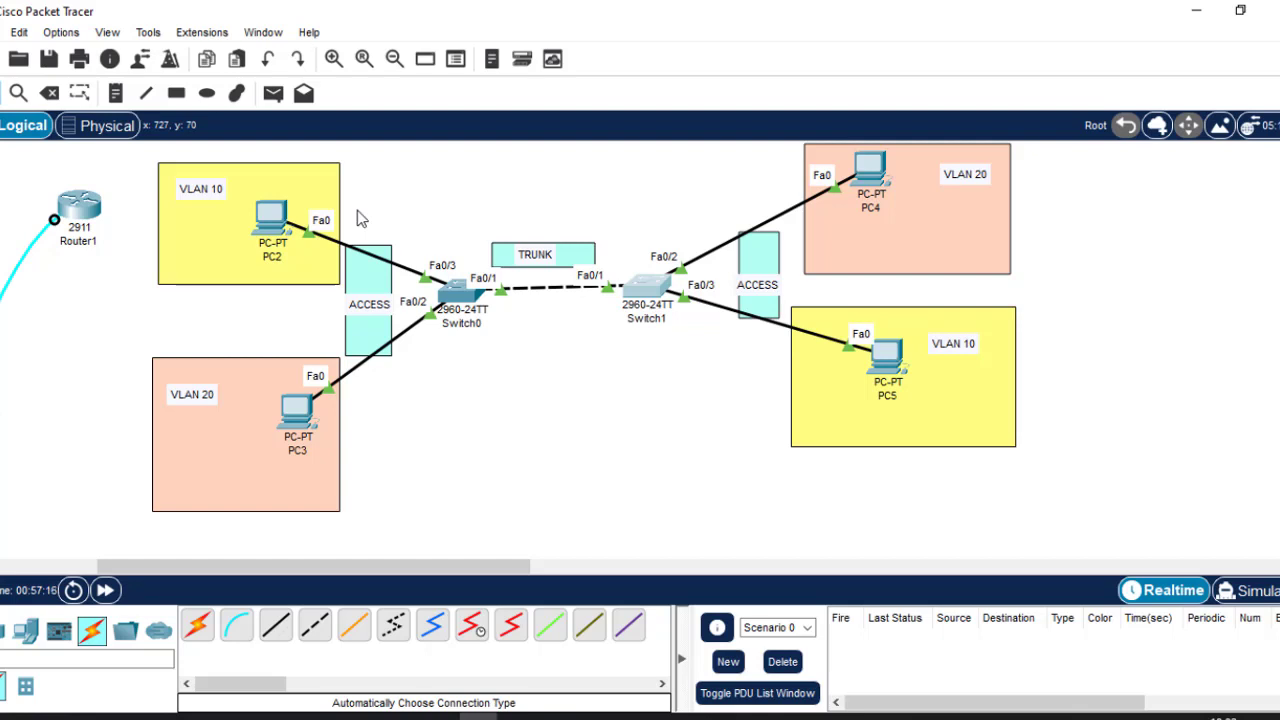
left_click(272, 212)
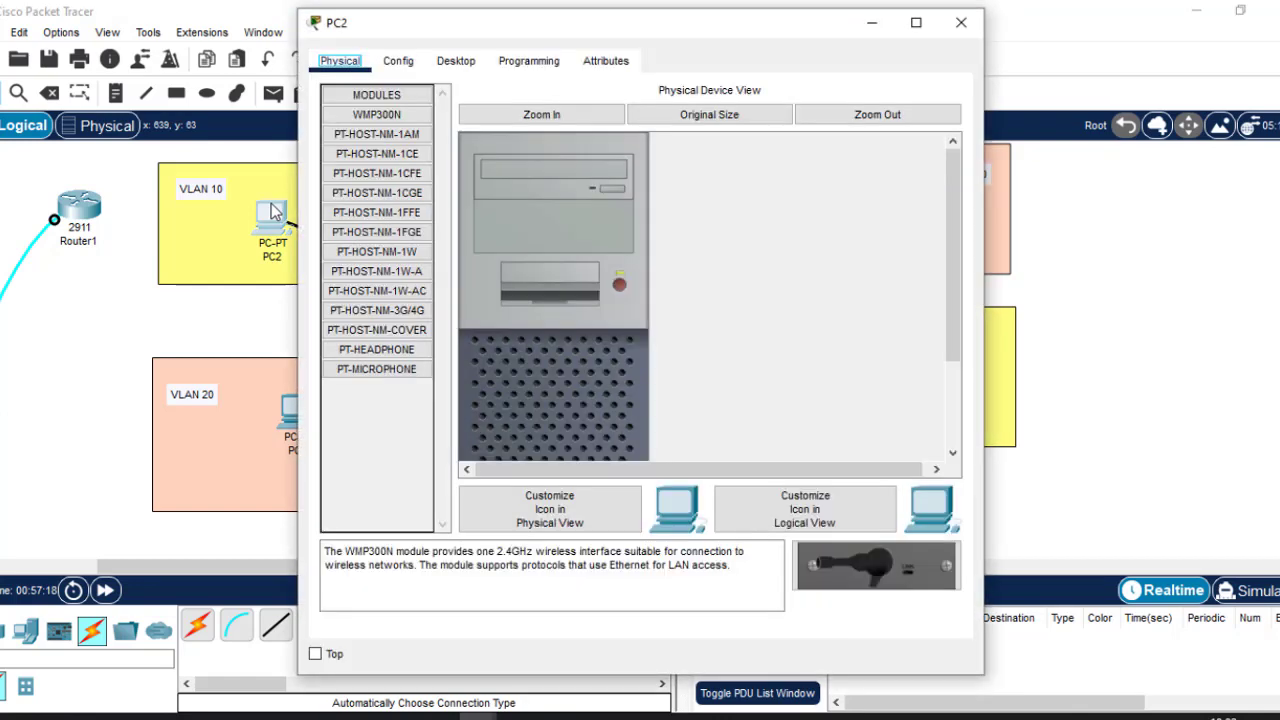
left_click(460, 64)
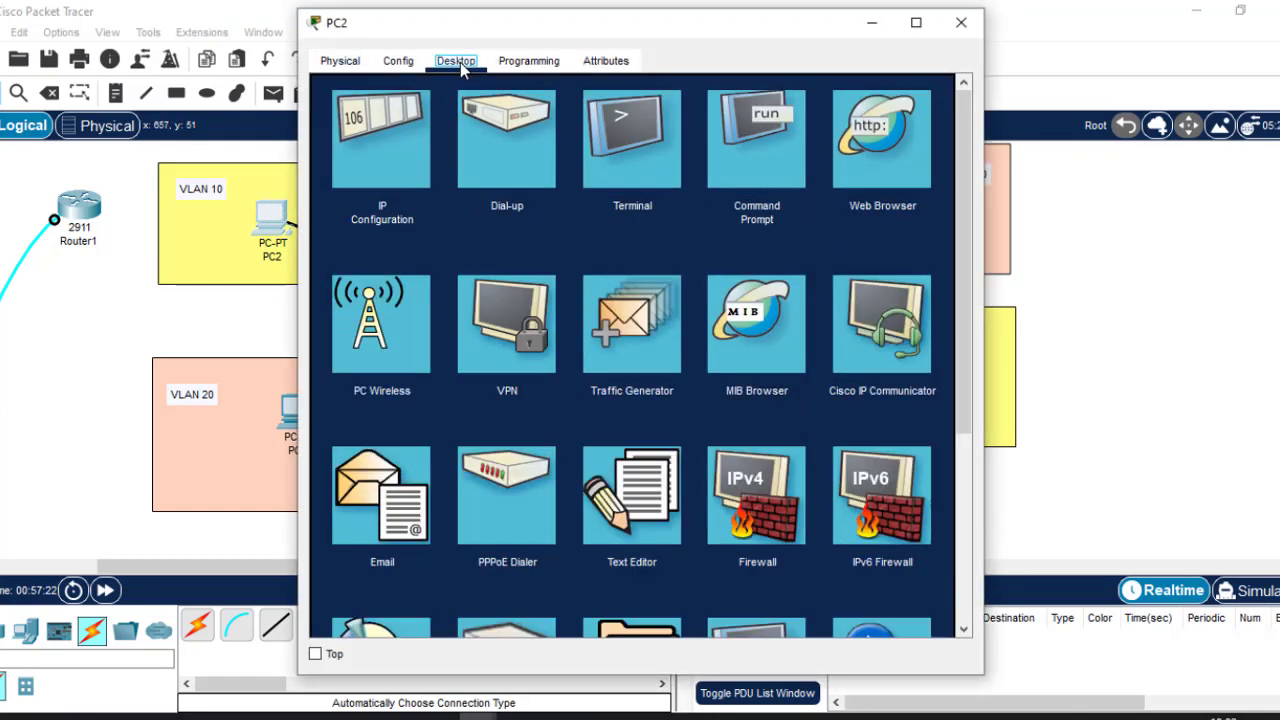
left_click(367, 133)
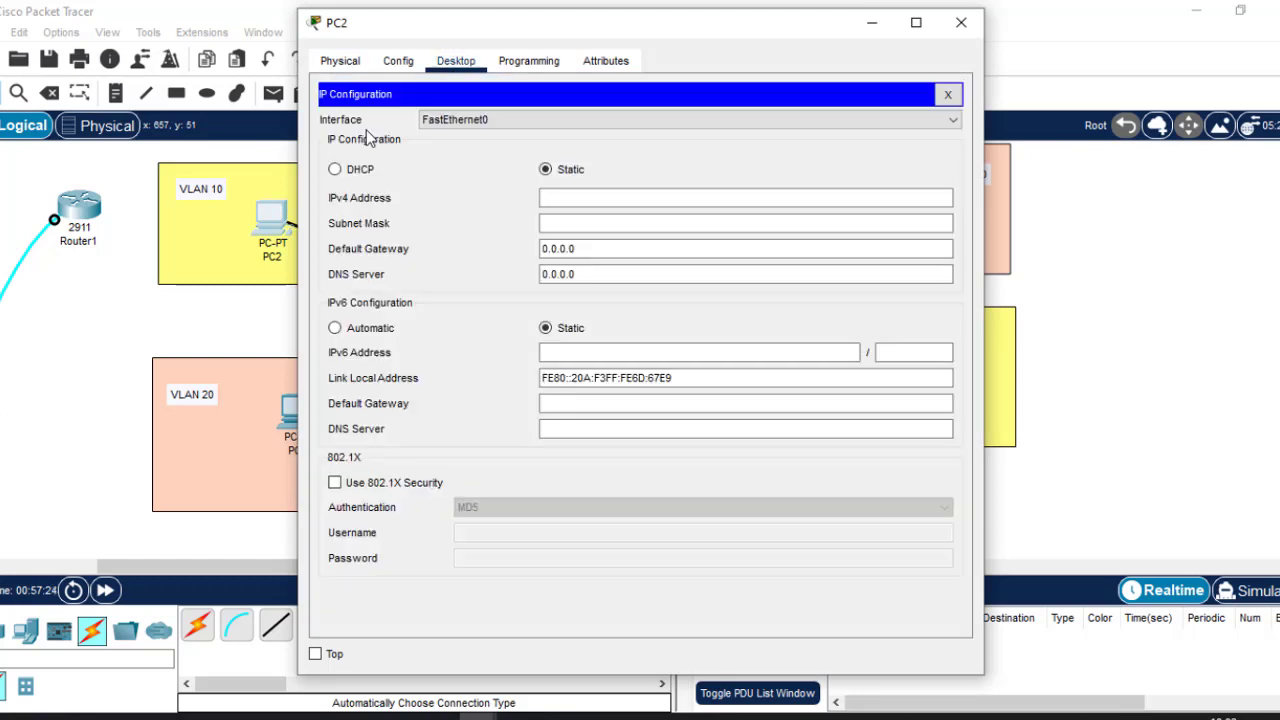
left_click(565, 196)
left_click(545, 168)
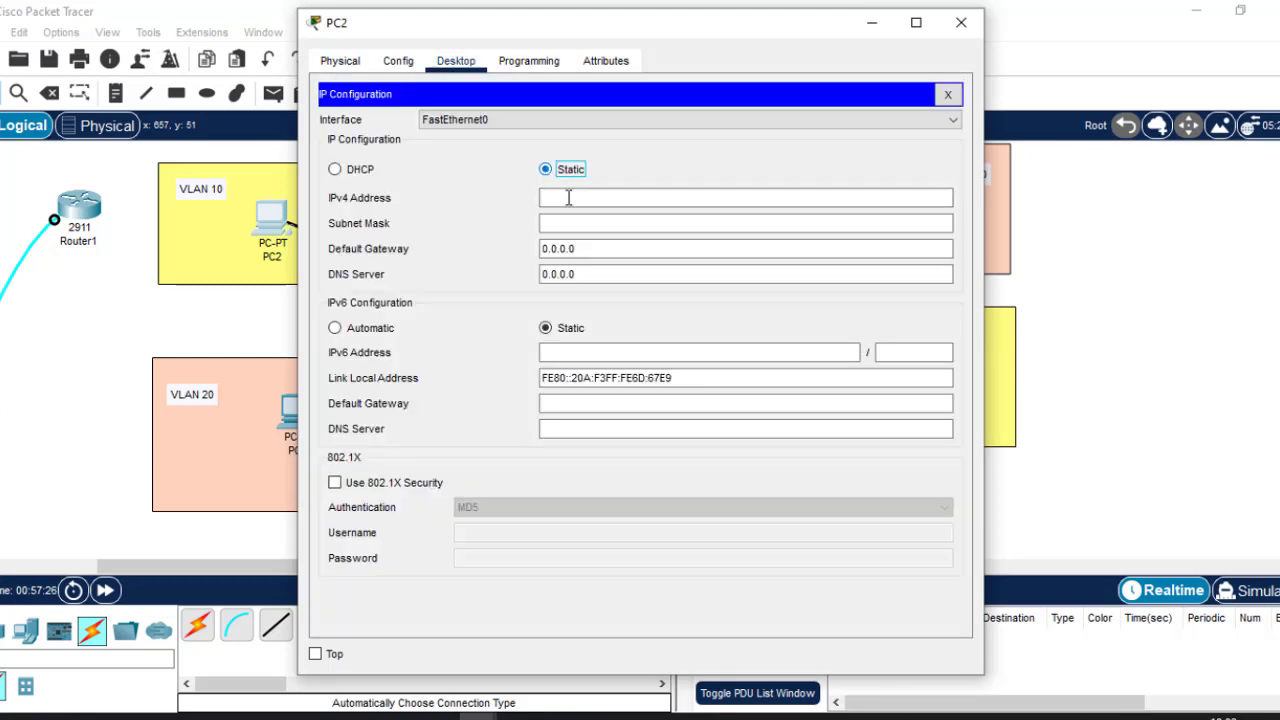
left_click(568, 197)
type("19")
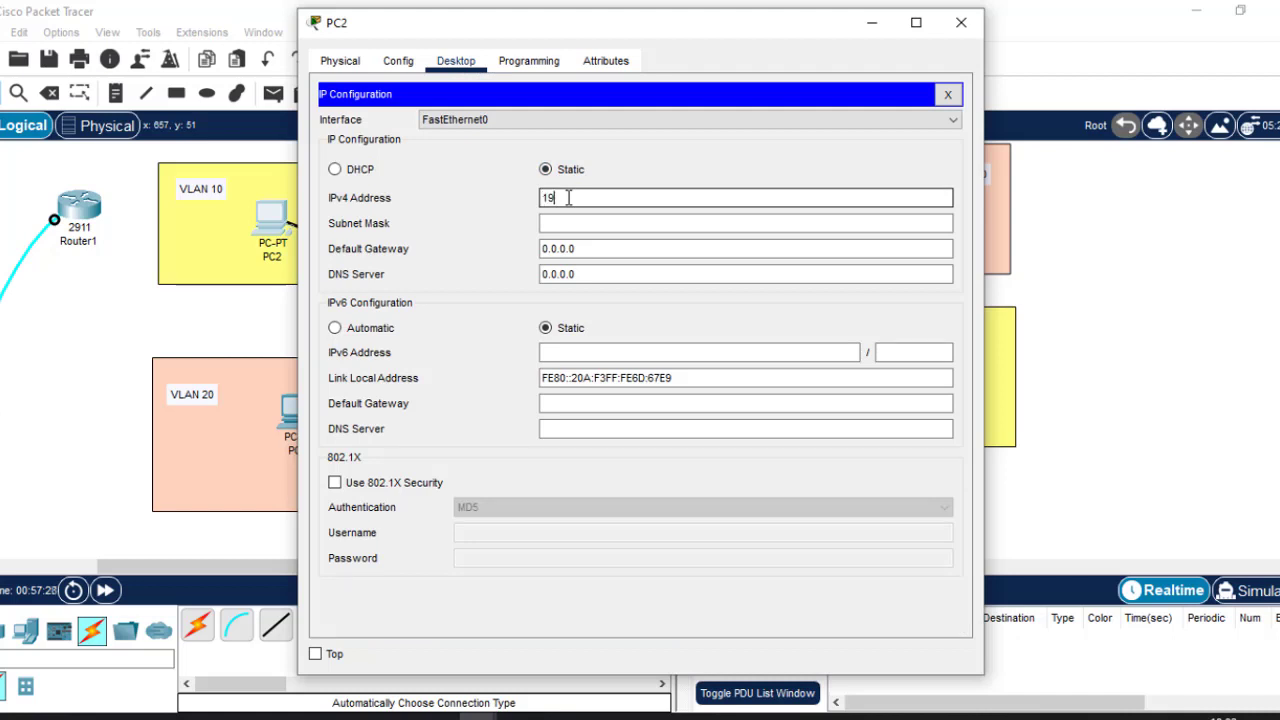
type("2.168.1.10")
left_click(594, 221)
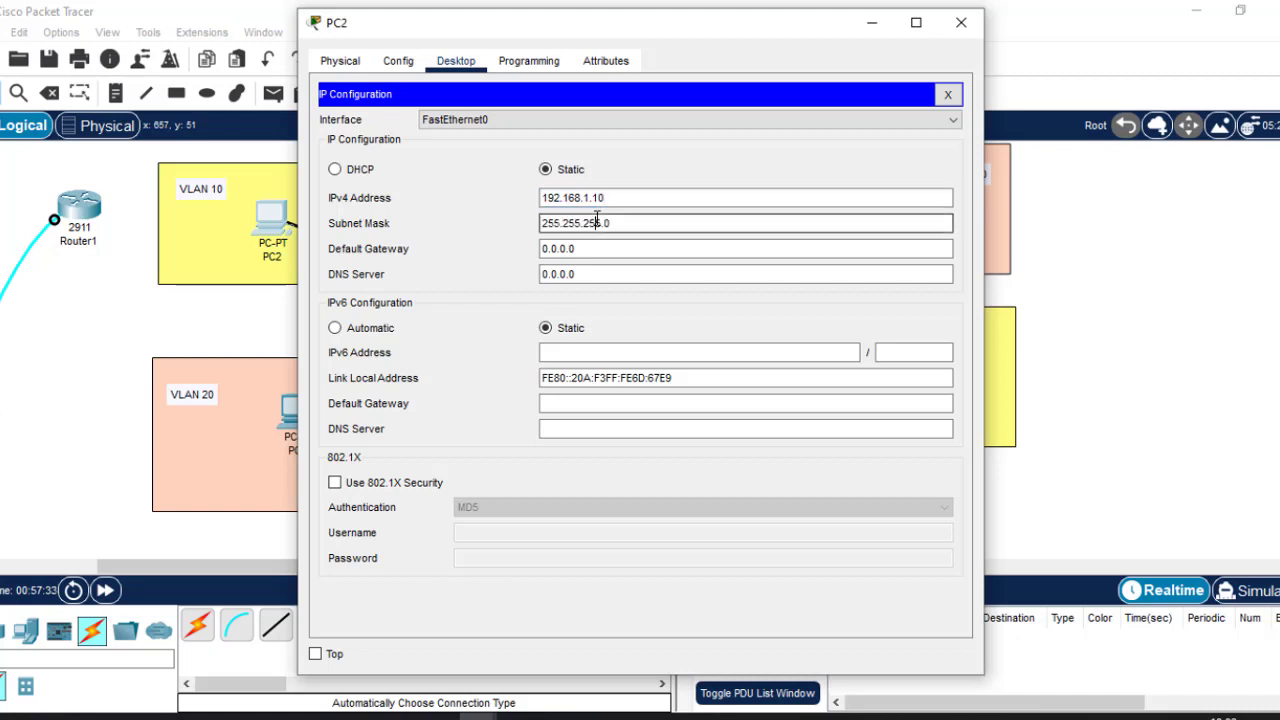
left_click(618, 198)
left_click_drag(618, 198, 491, 189)
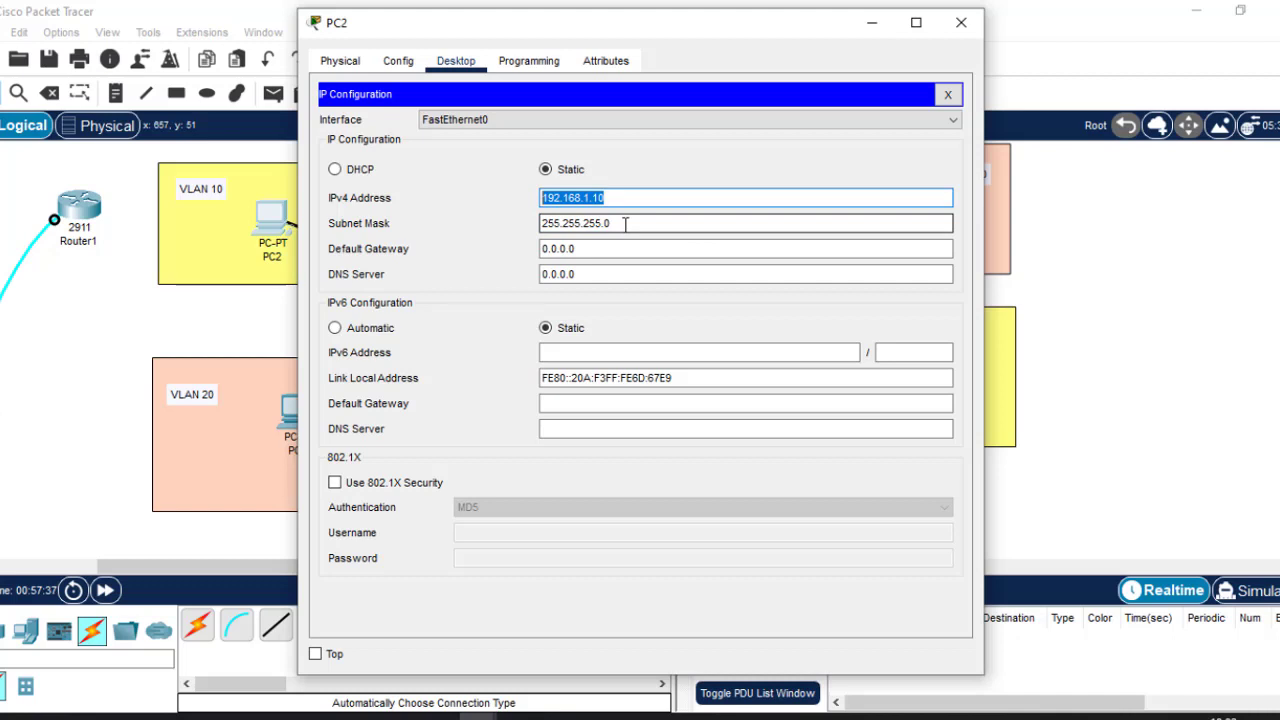
key("BackSpace")
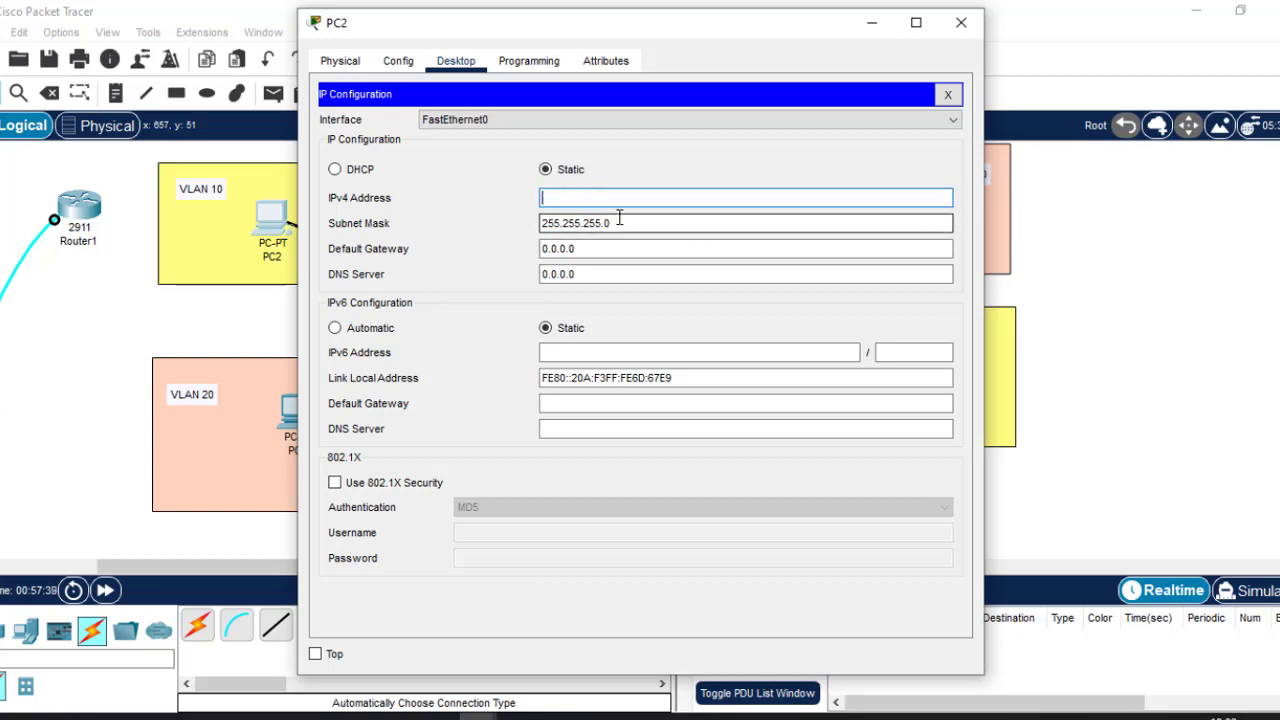
left_click_drag(612, 224, 331, 232)
key("BackSpace")
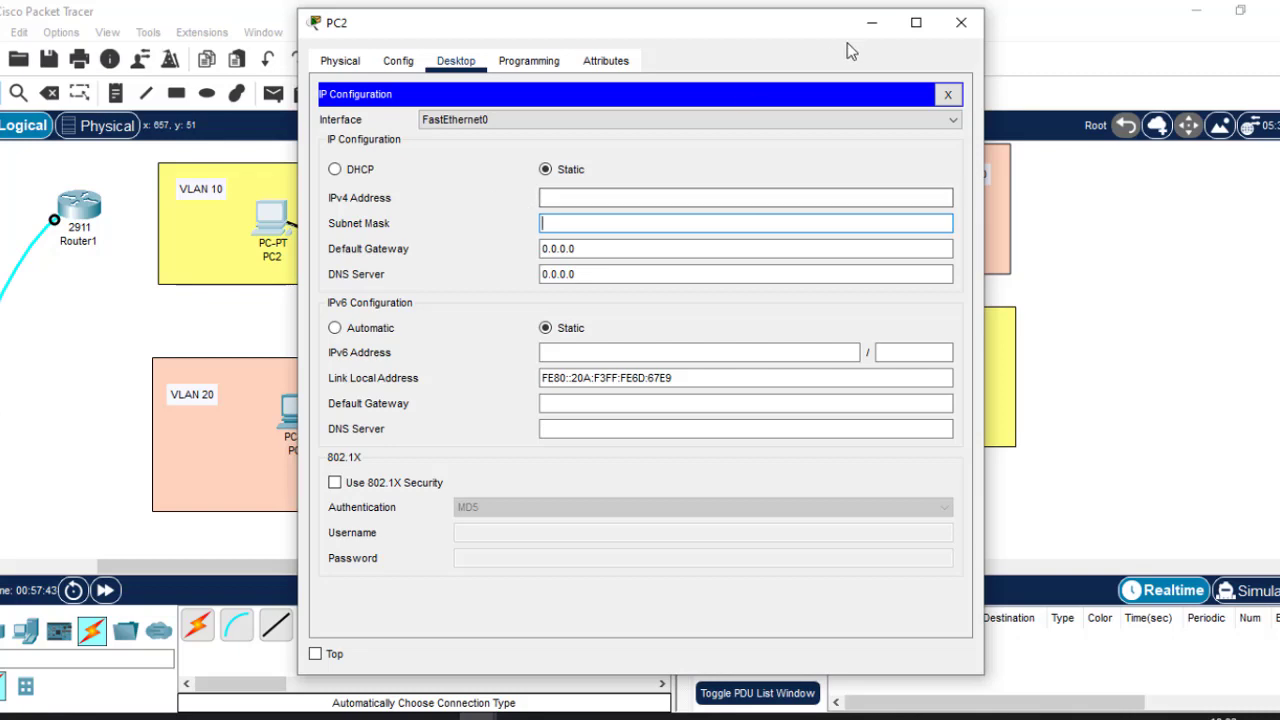
left_click(961, 22)
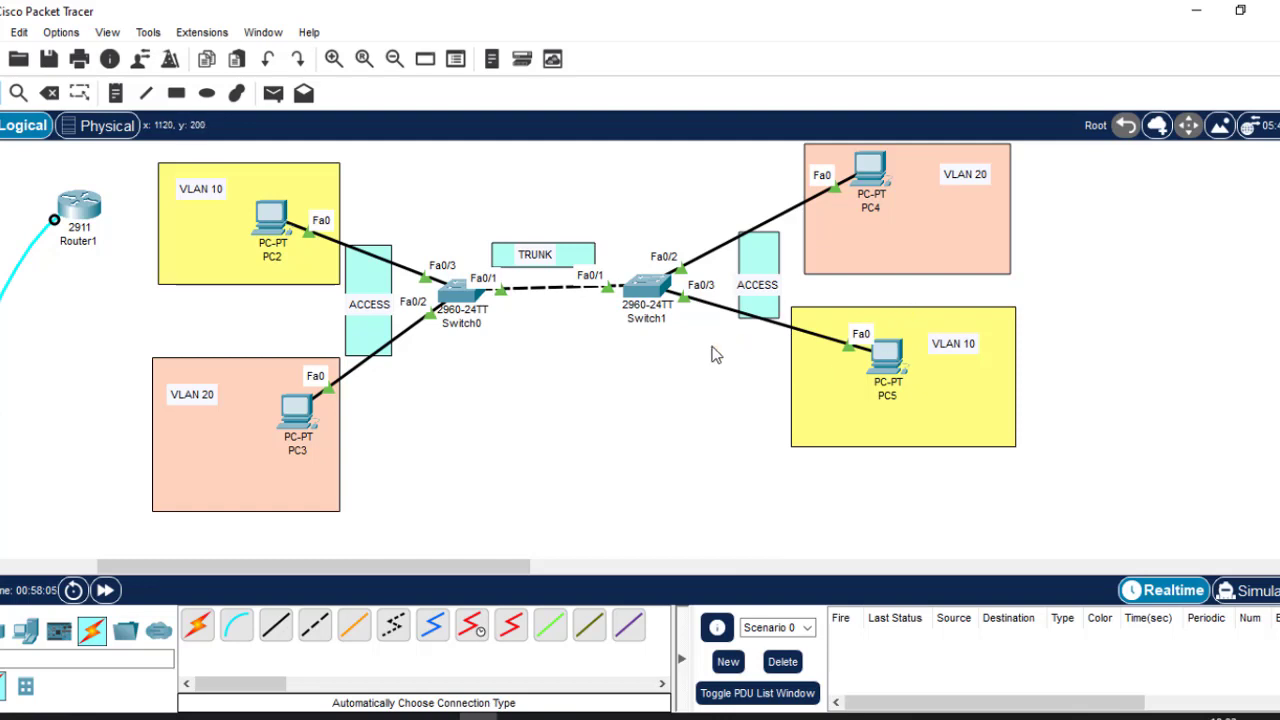
Give PC2 static IPv4 192.168.1.10 with subnet mask 255.255.255.0.
left_click(274, 228)
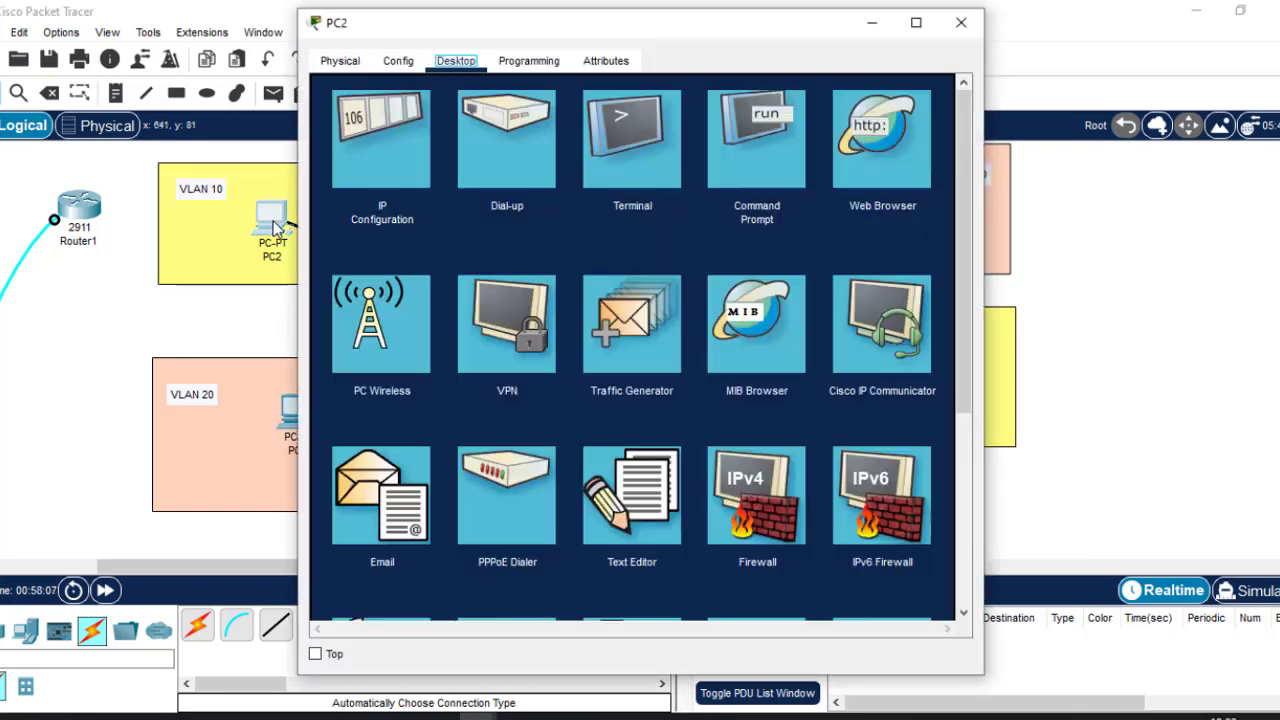
left_click(377, 133)
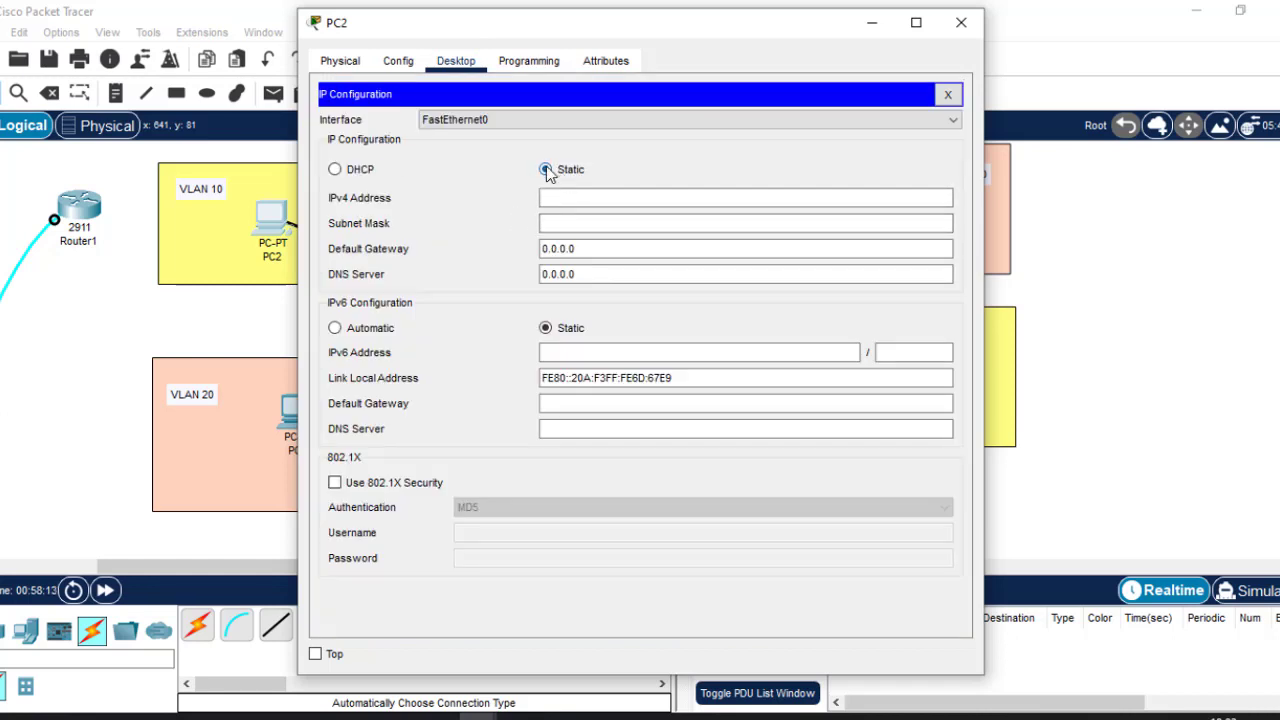
left_click(555, 196)
type("192.168.1.10")
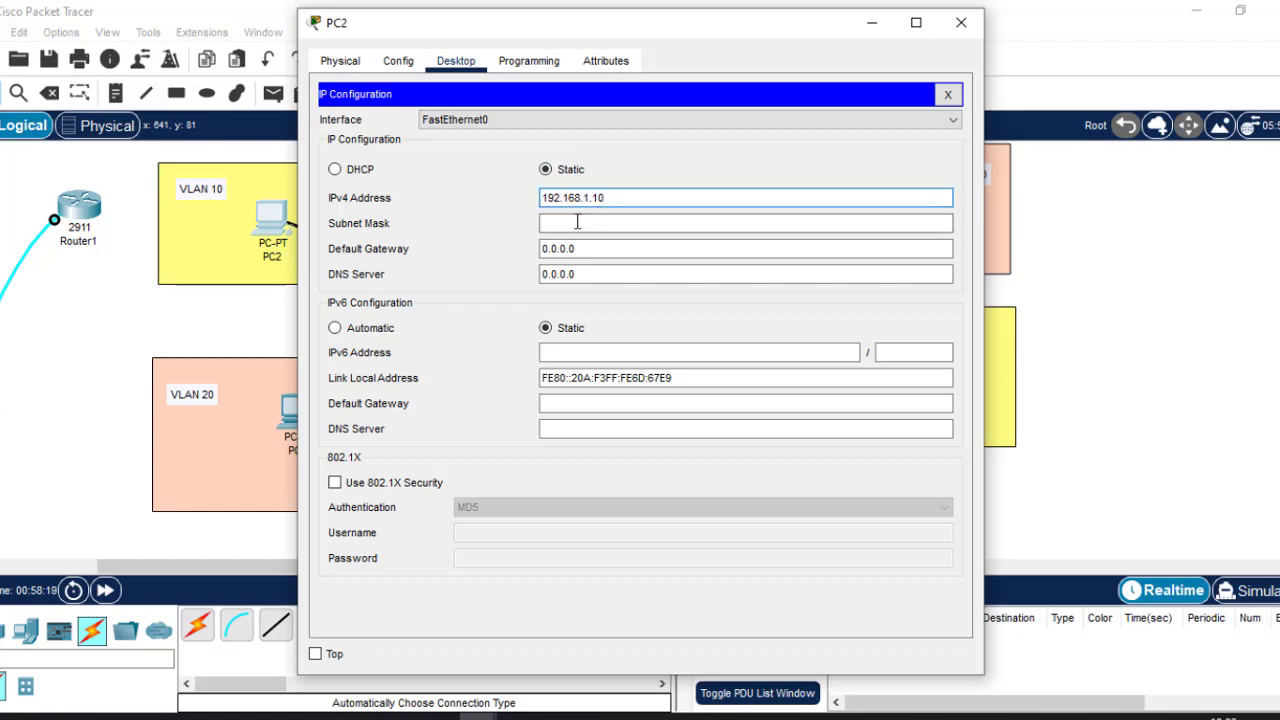
left_click(577, 222)
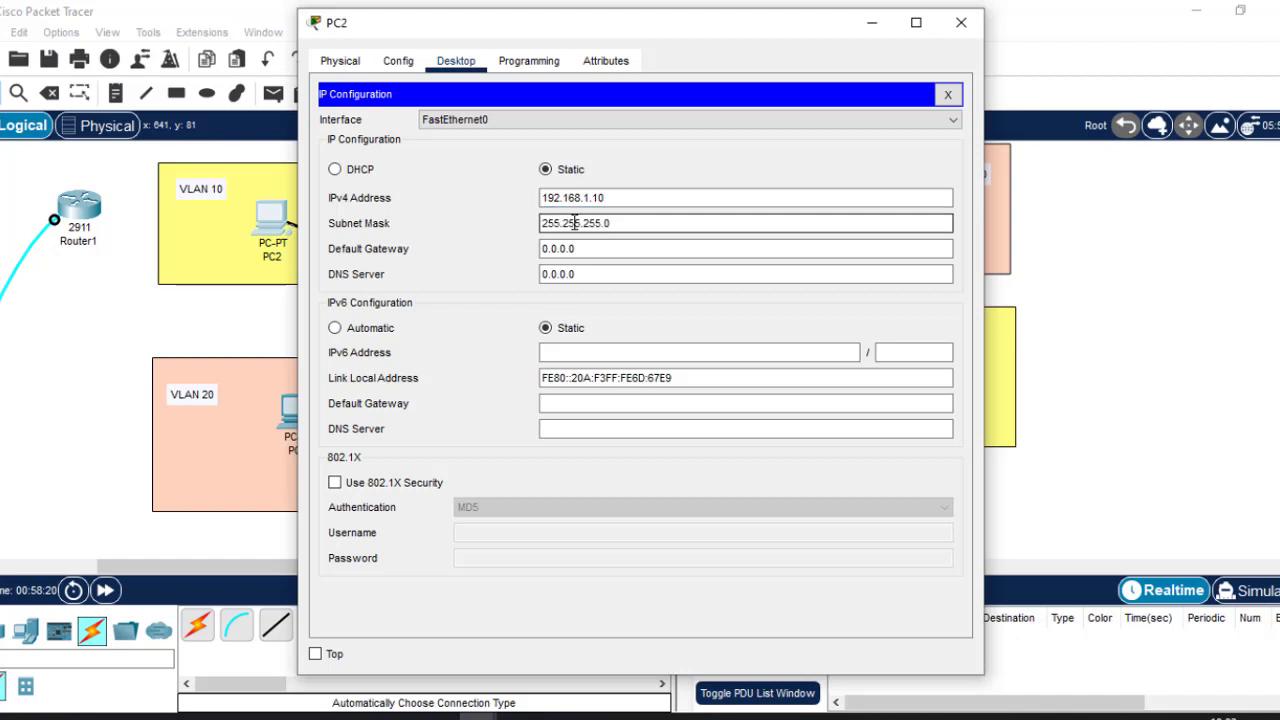
left_click_drag(610, 222, 546, 222)
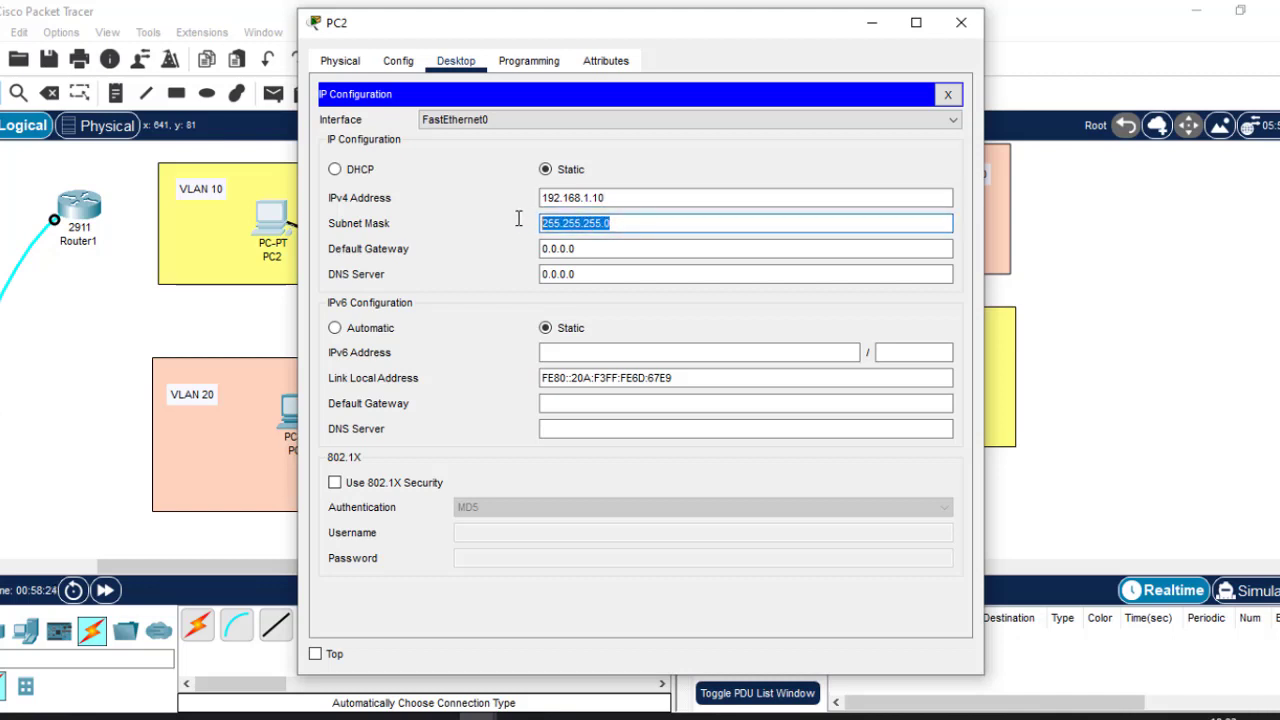
left_click(961, 22)
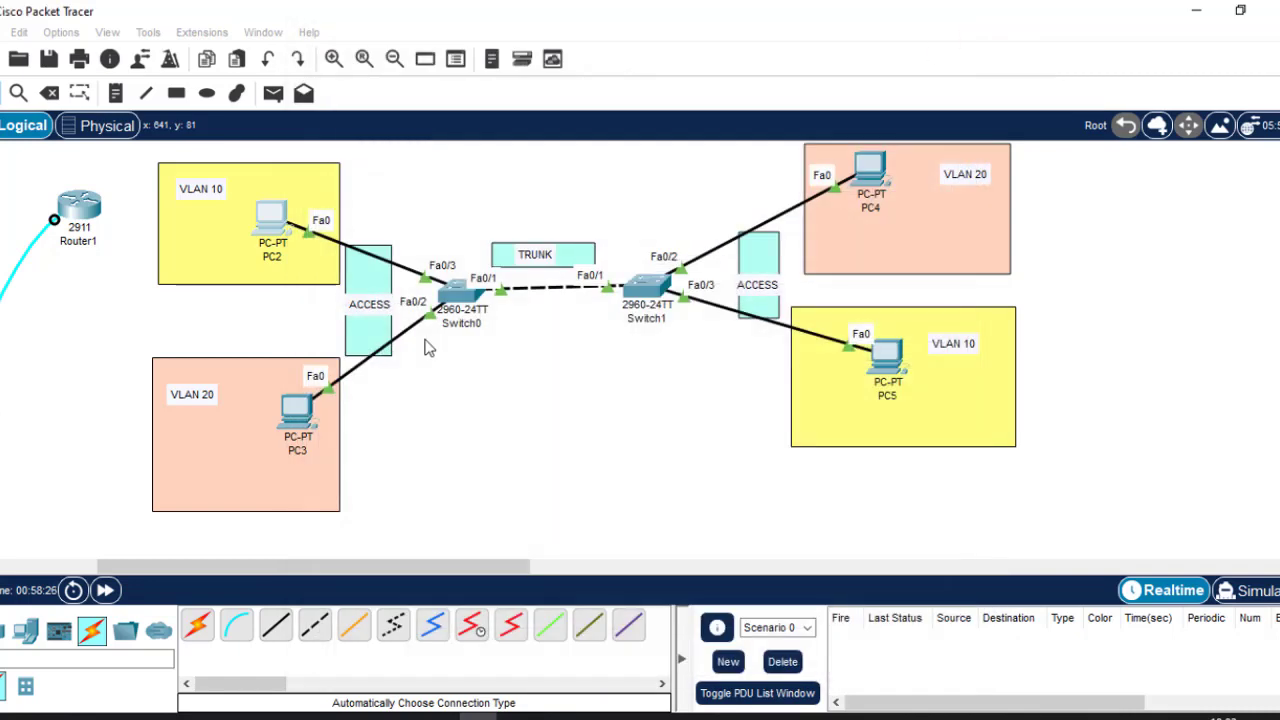
Give PC3 static IPv4 192.168.1.20 with subnet mask 255.255.255.0.
left_click(296, 418)
left_click(458, 64)
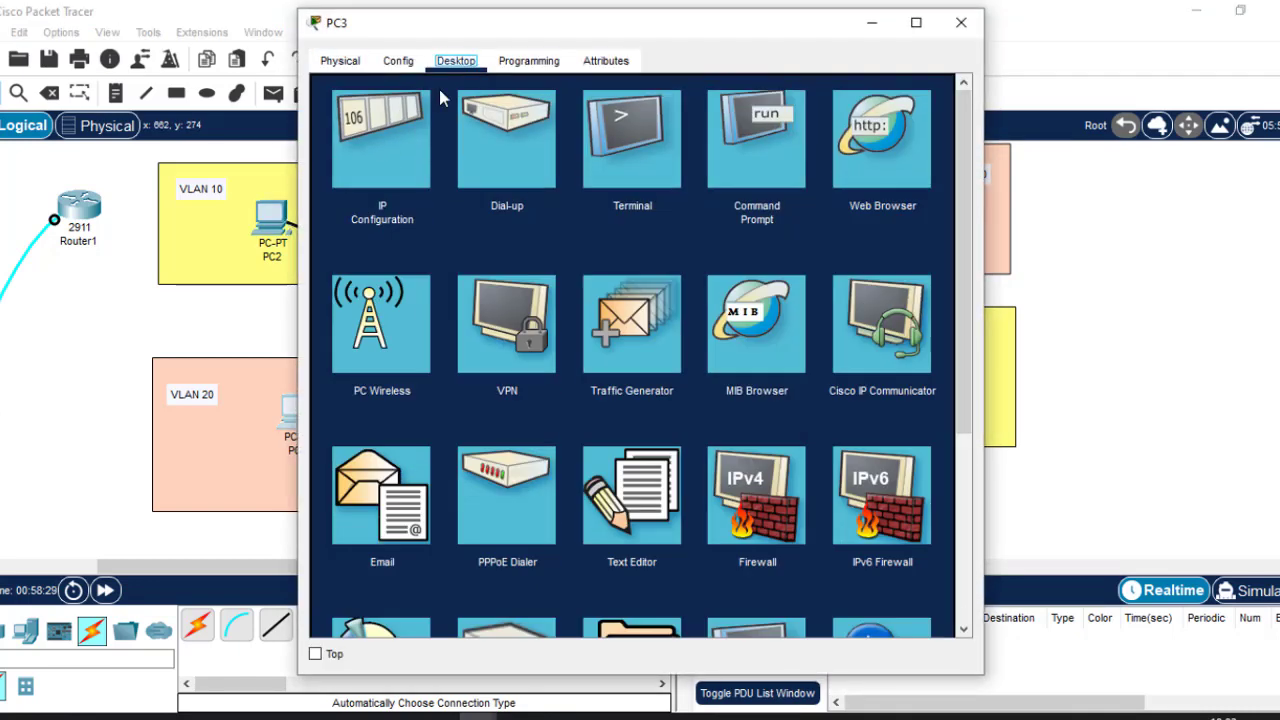
left_click(383, 152)
left_click(576, 197)
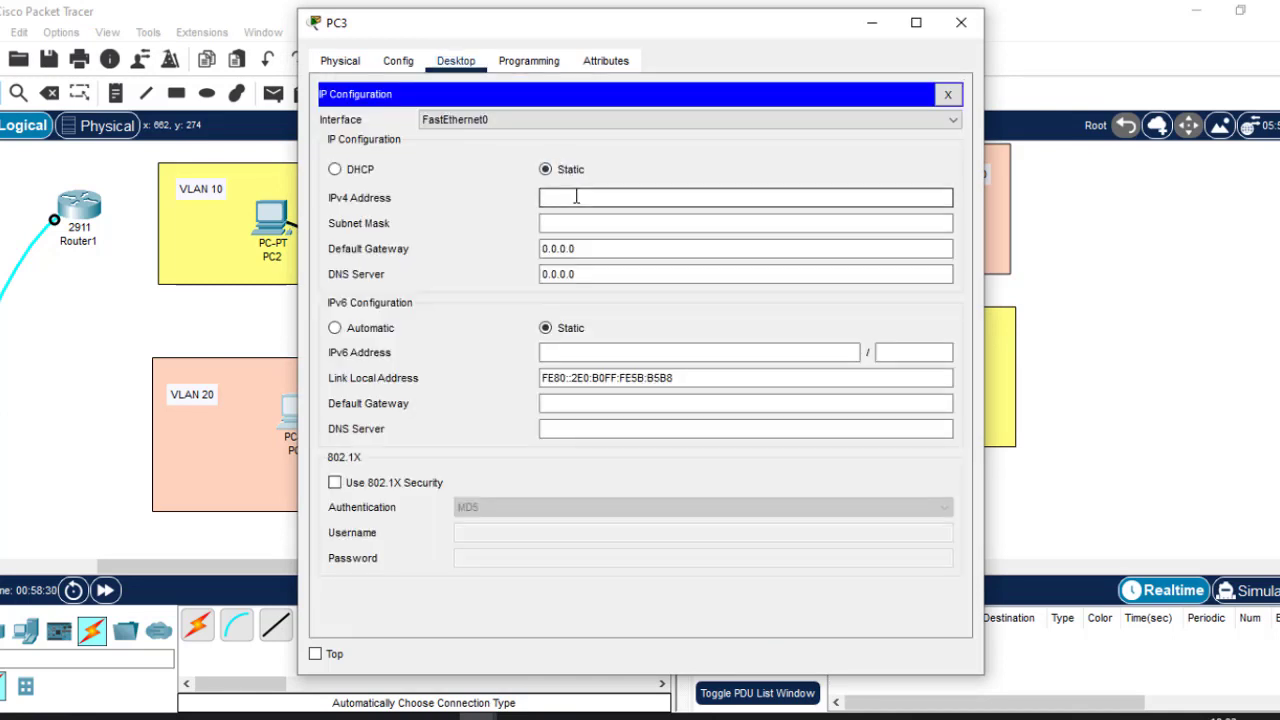
type("192.168.1.10")
key("BackSpace")
key("BackSpace")
type("20")
left_click(571, 224)
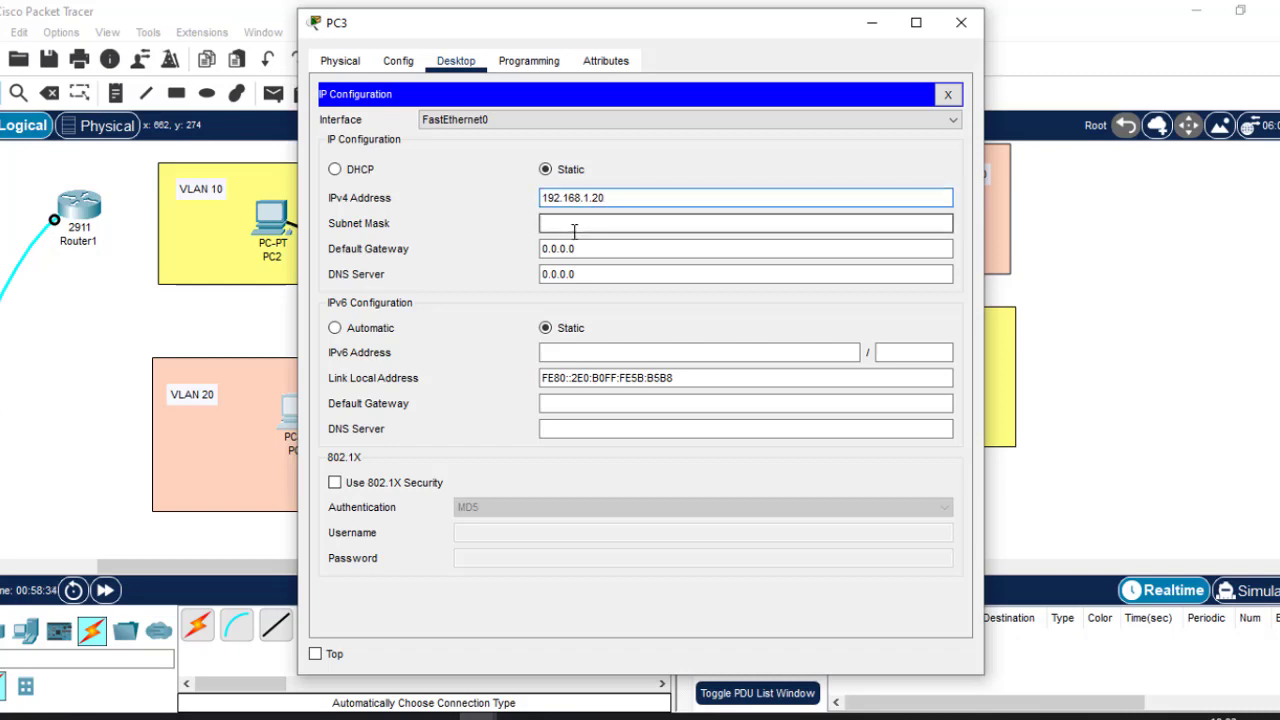
left_click(957, 30)
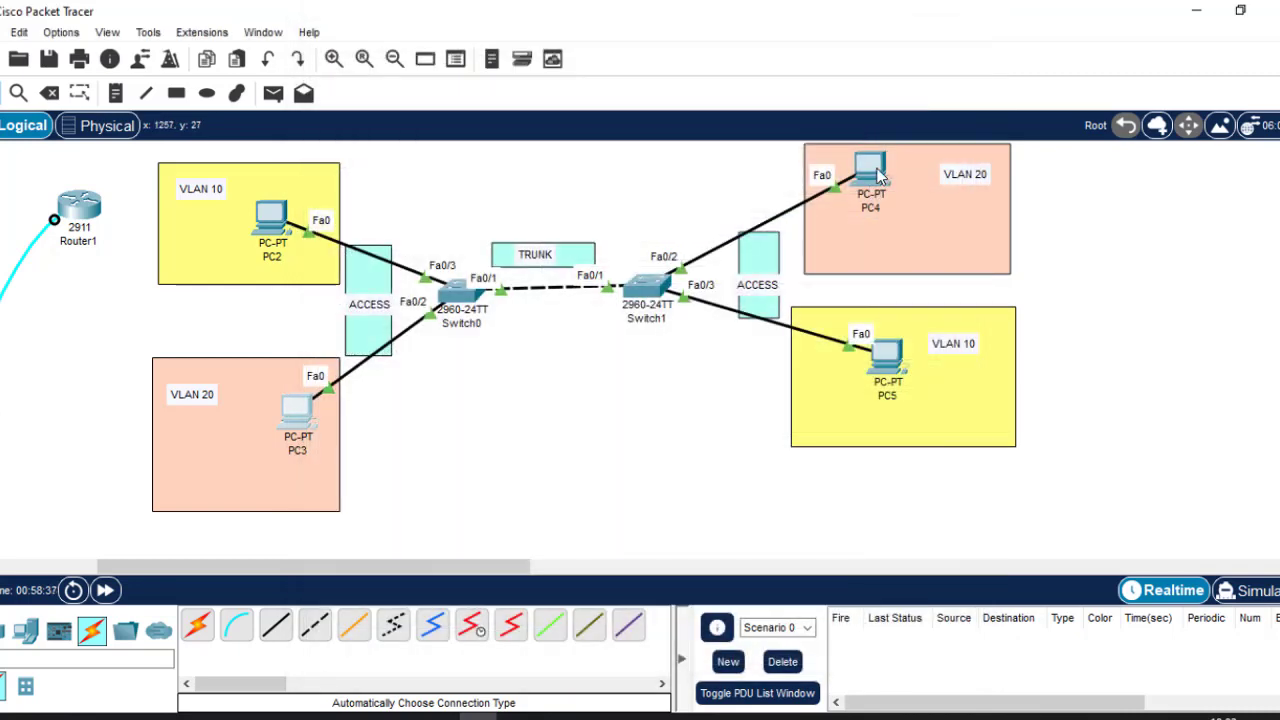
Set PC4's IPv4 address to 192.168.1.30 with auto-filled mask 255.255.255.0, then close its window.
left_click(872, 170)
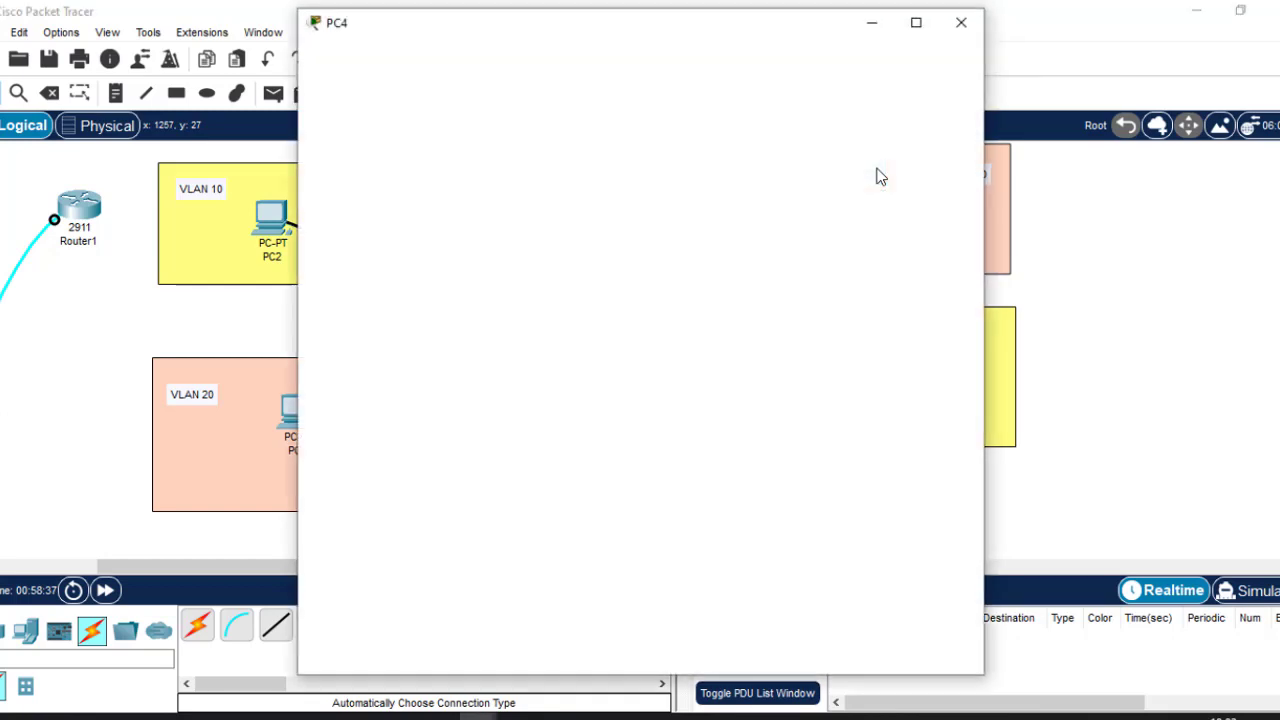
left_click(466, 64)
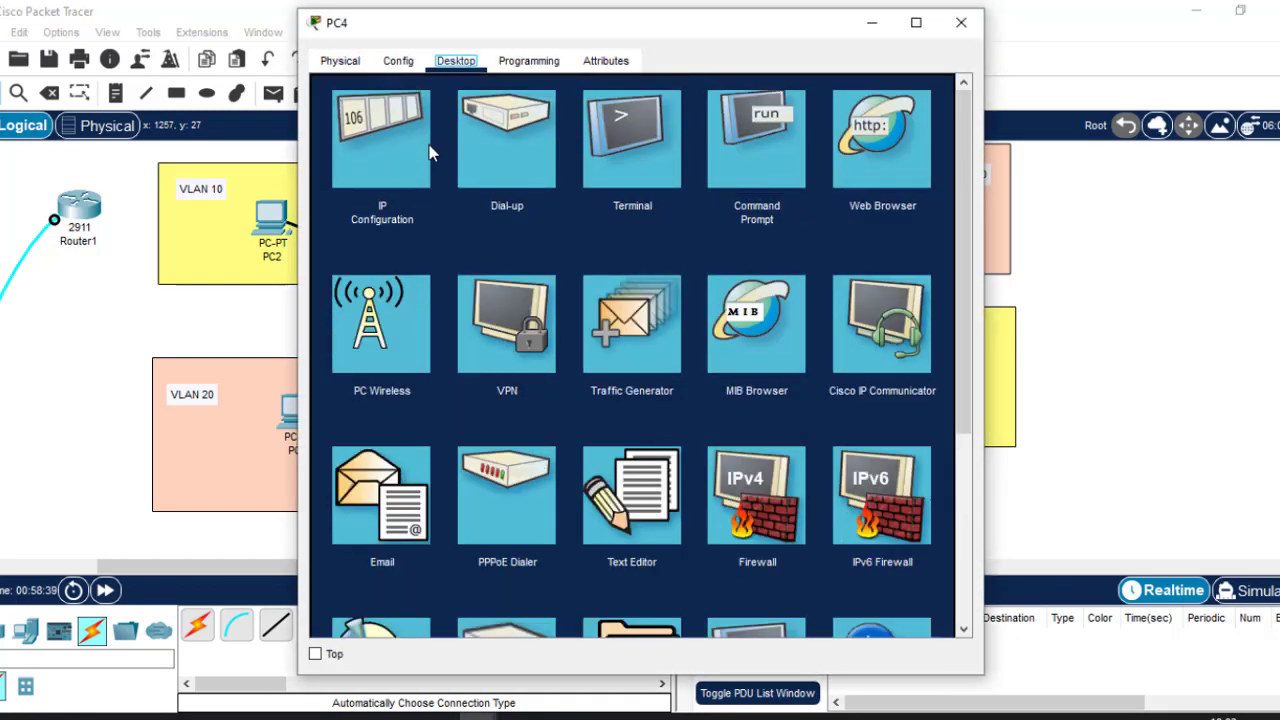
left_click(381, 164)
left_click(598, 198)
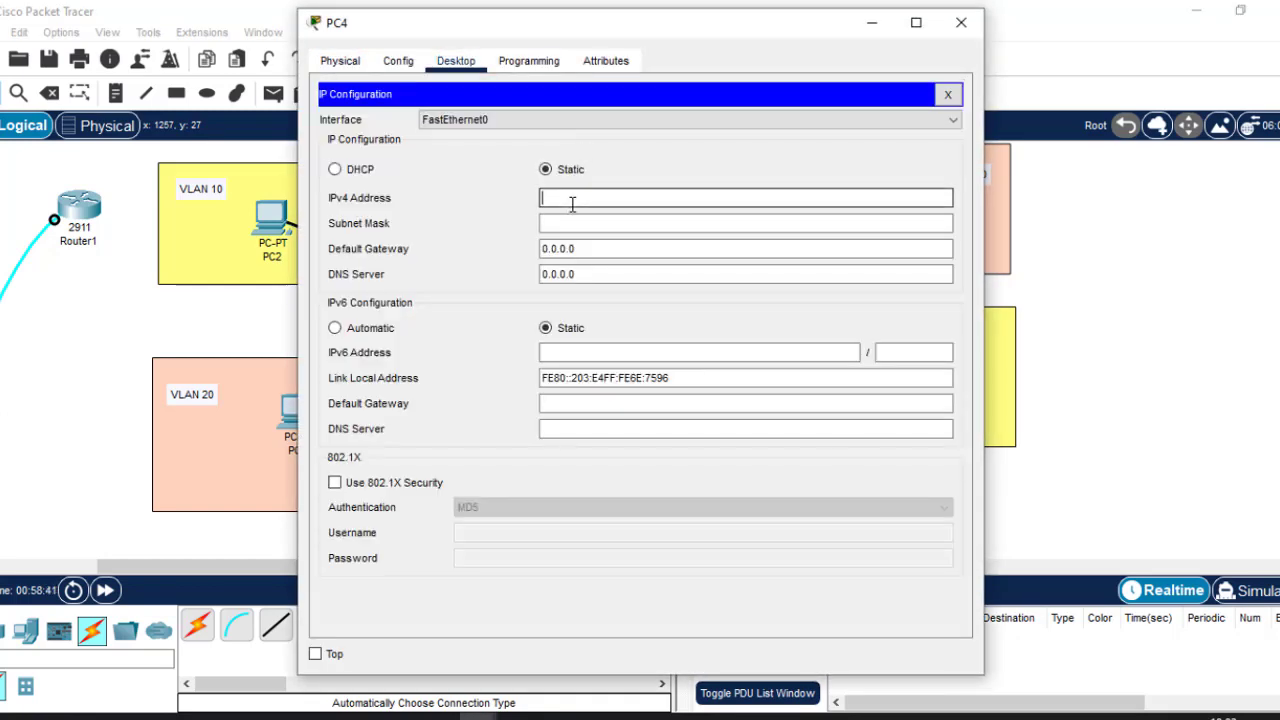
type("192.168.1.10")
key("BackSpace")
key("BackSpace")
type("30")
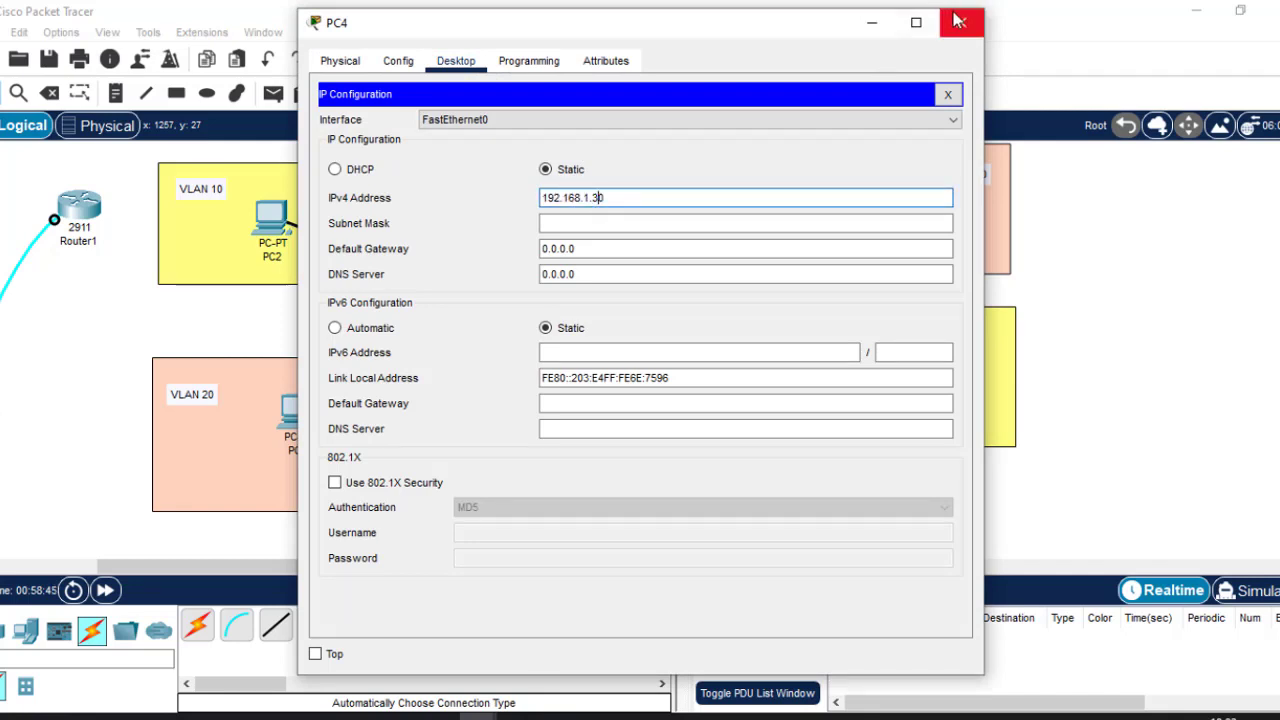
key("Tab")
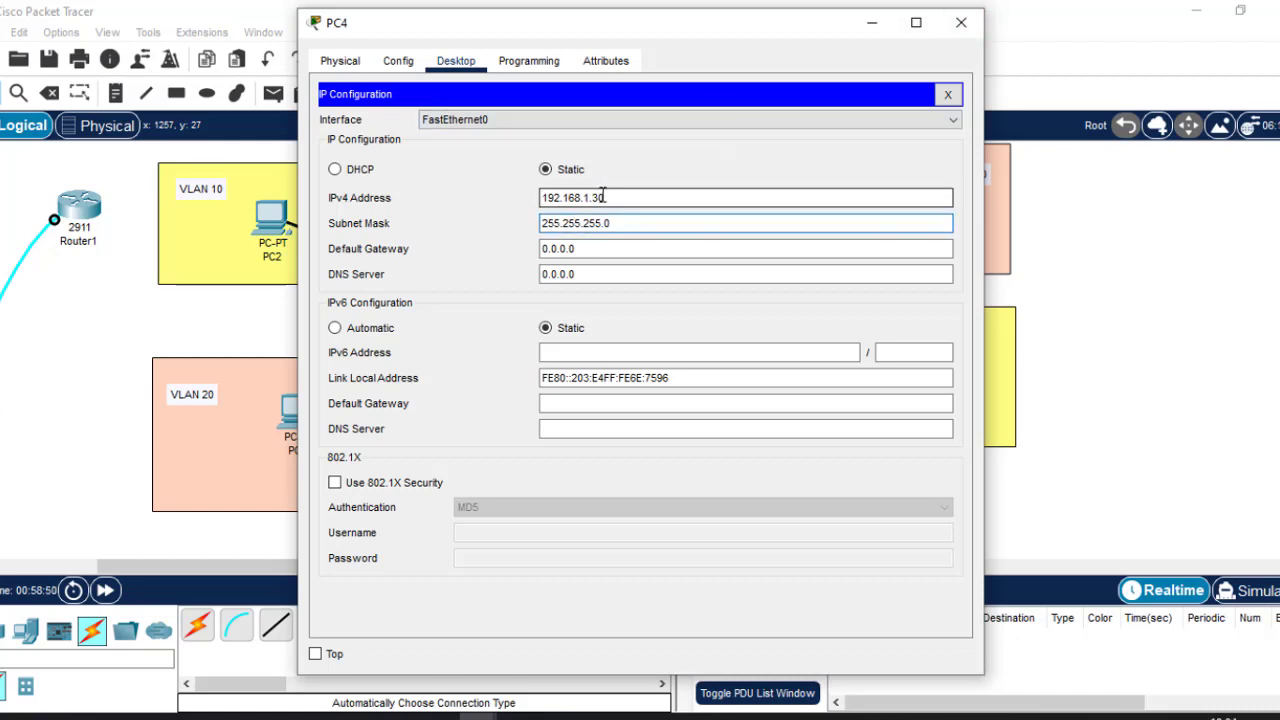
left_click(973, 25)
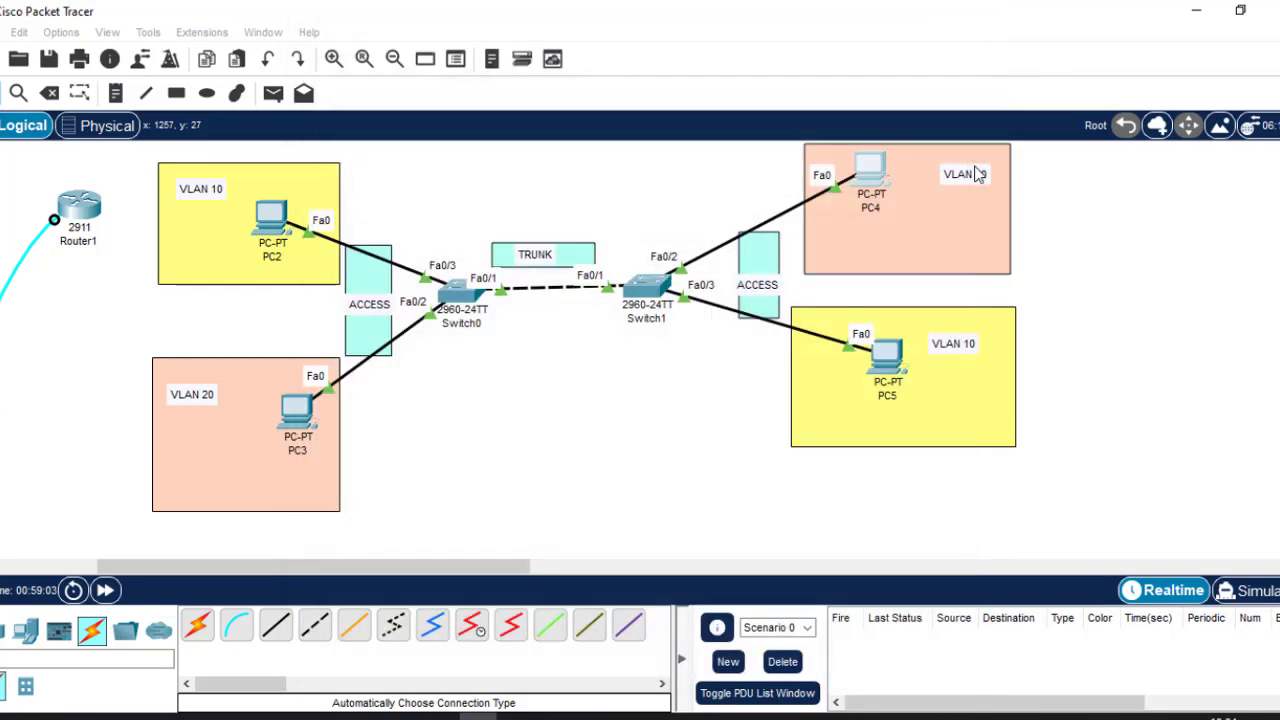
Set PC5's IPv4 address to 192.168.1.40 with auto-filled mask 255.255.255.0.
left_click(875, 352)
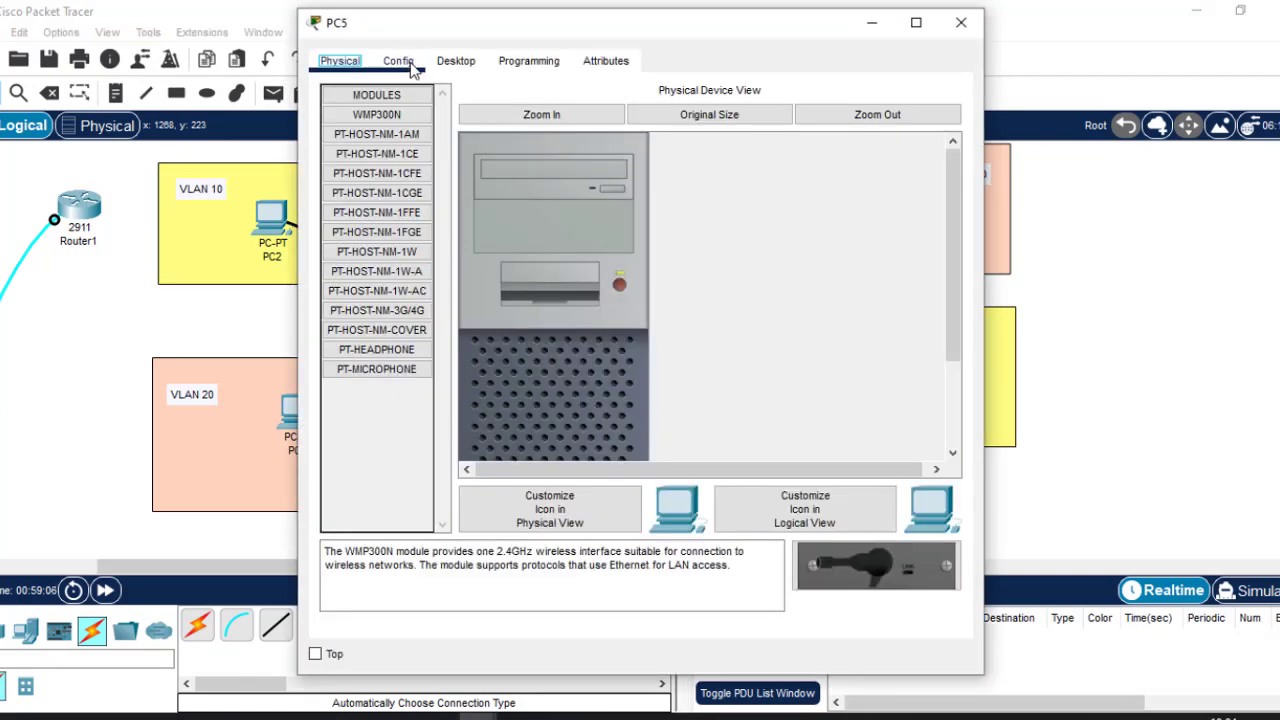
left_click(458, 61)
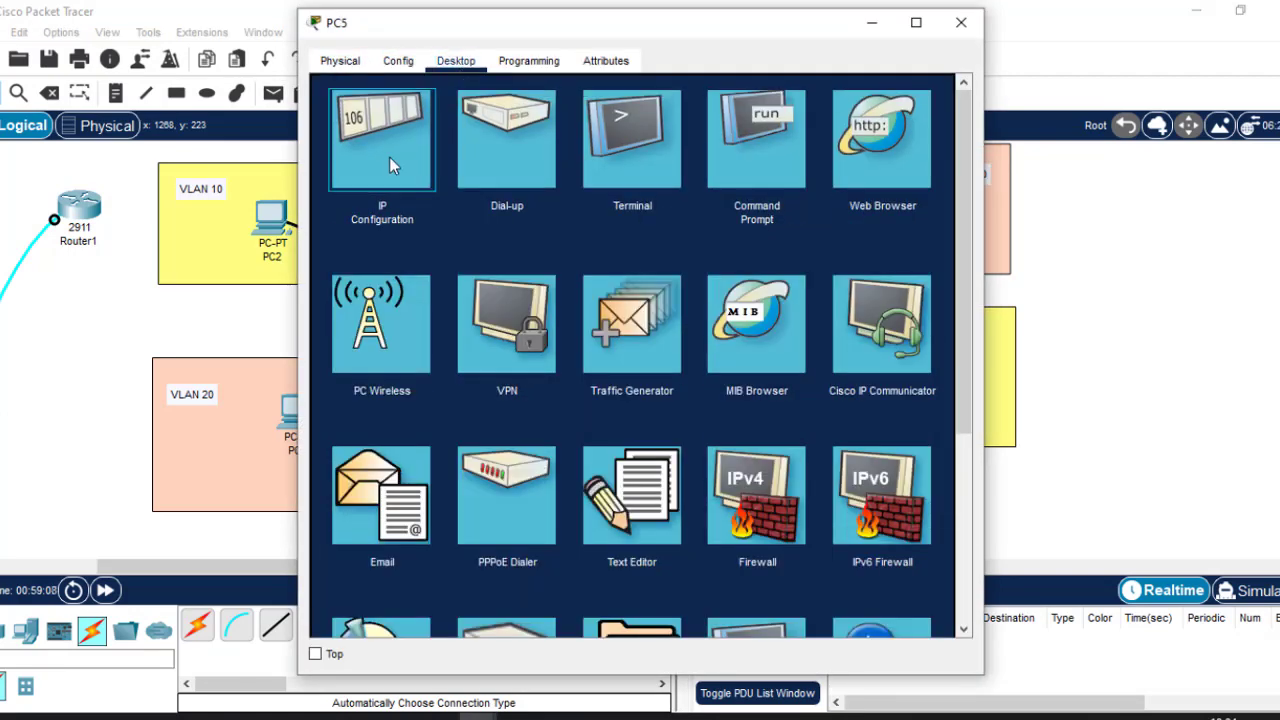
left_click(390, 160)
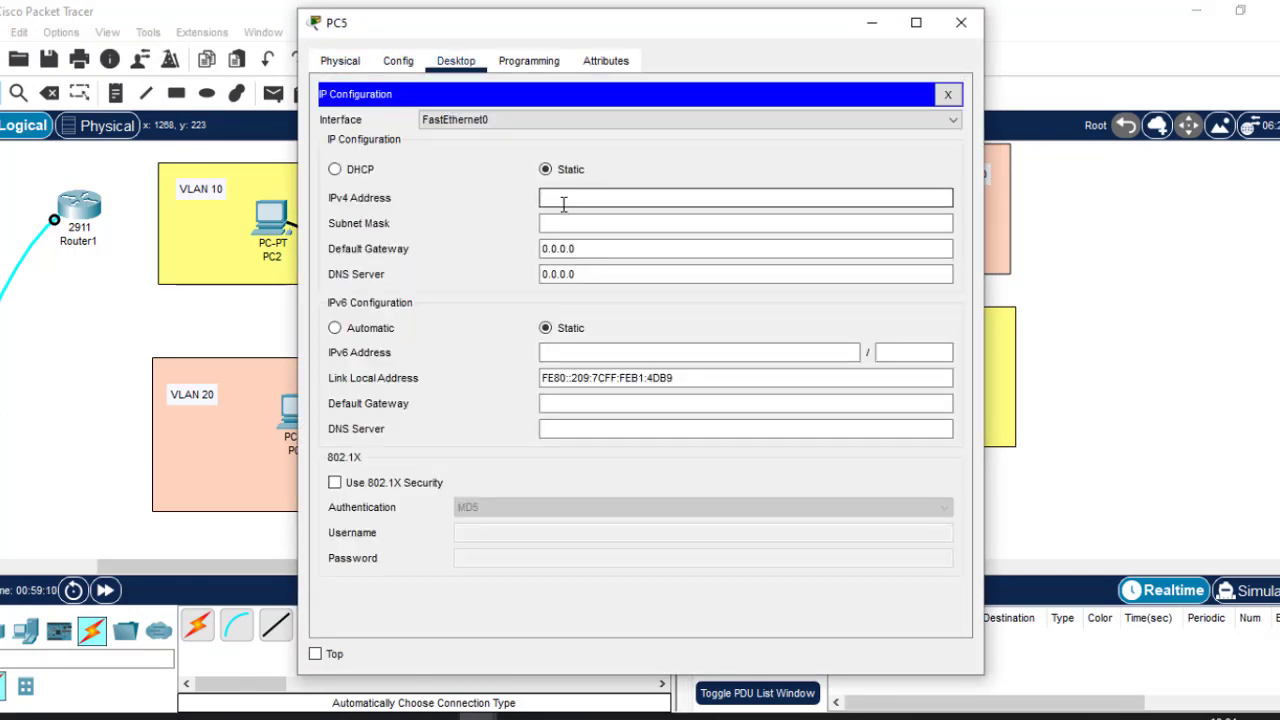
left_click(563, 203)
type("192.168.1.10")
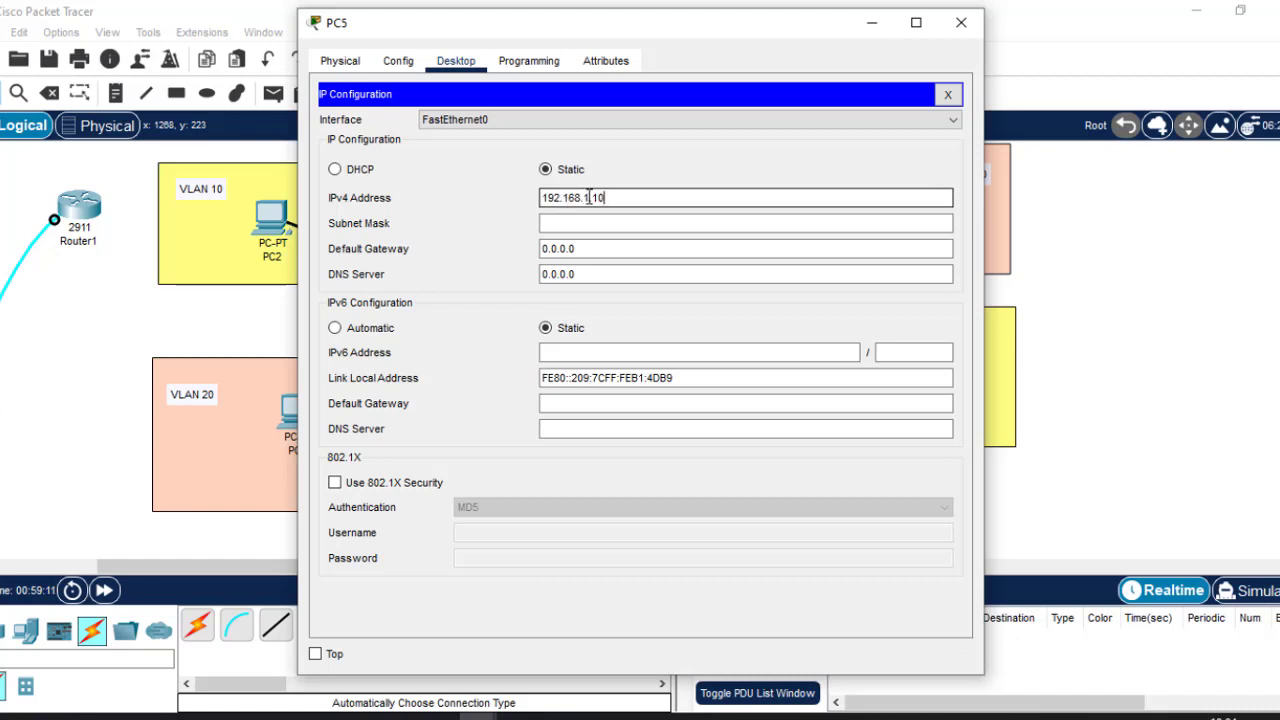
key("BackSpace")
key("BackSpace")
type("40")
left_click(573, 222)
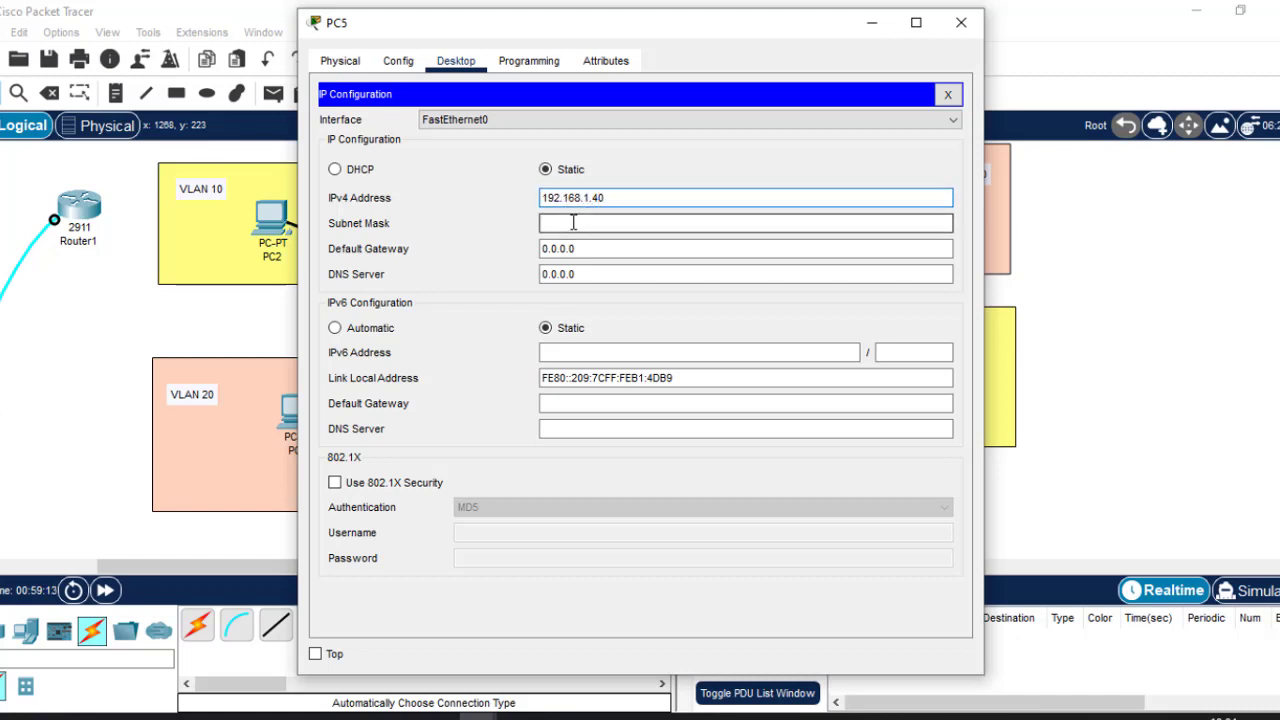
left_click(961, 22)
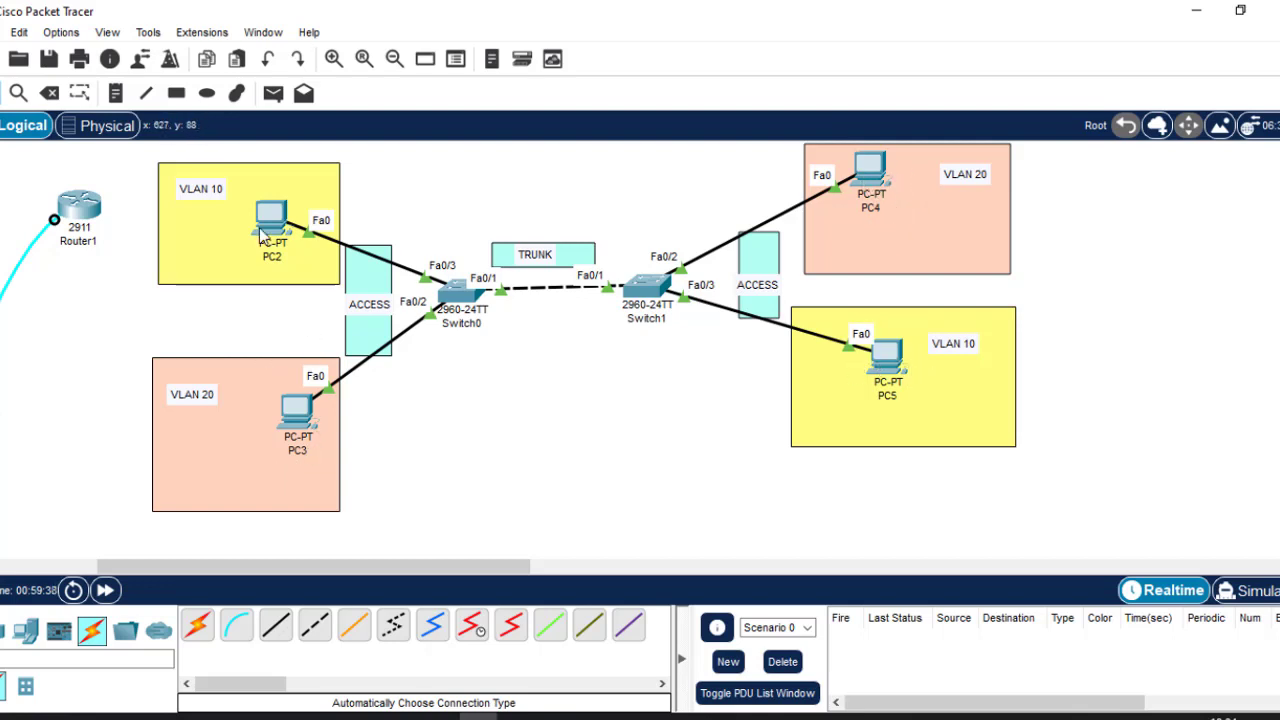
Reopen PC5's IP Configuration to verify 192.168.1.40 was saved, then close it.
mouse_move(259, 232)
left_click(895, 362)
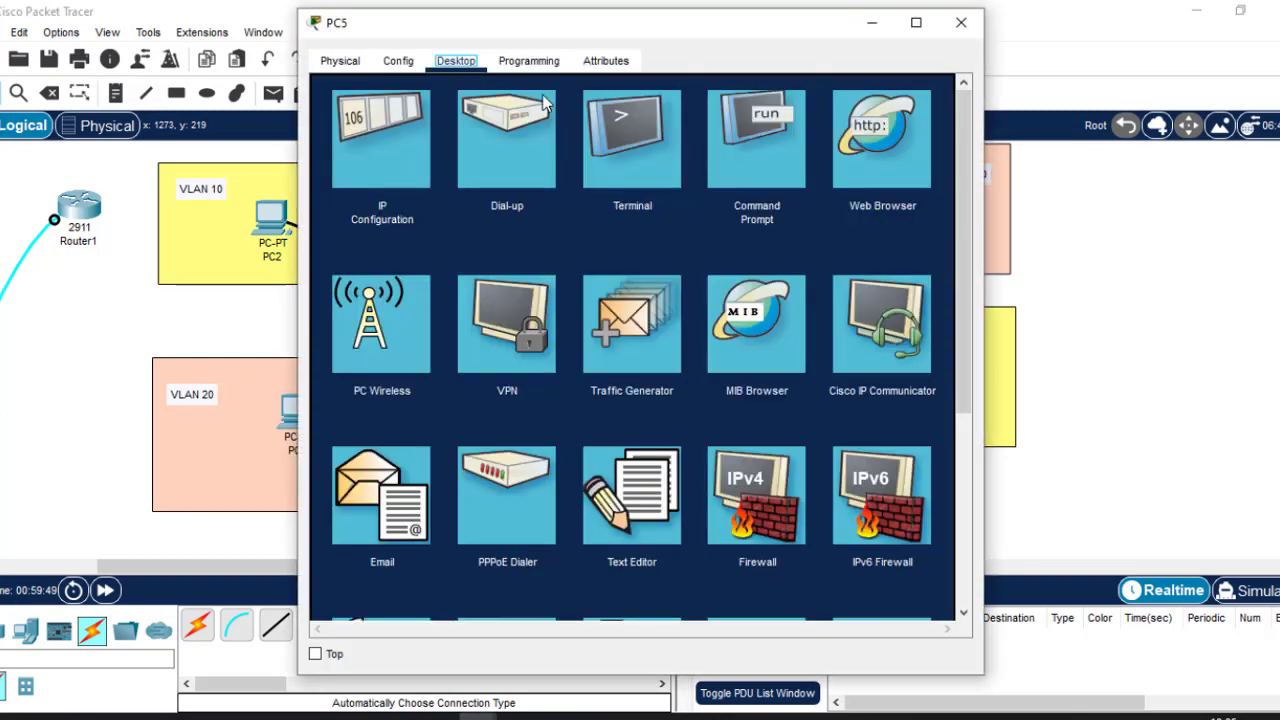
left_click(379, 132)
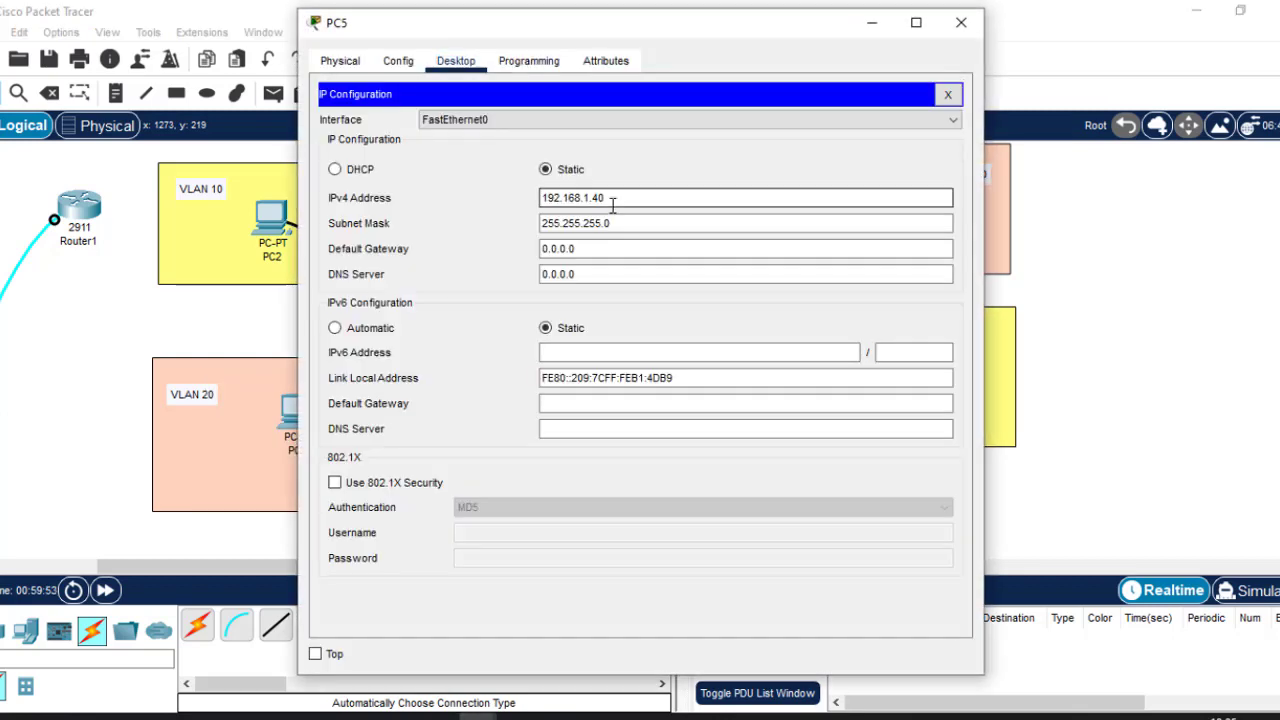
left_click(961, 24)
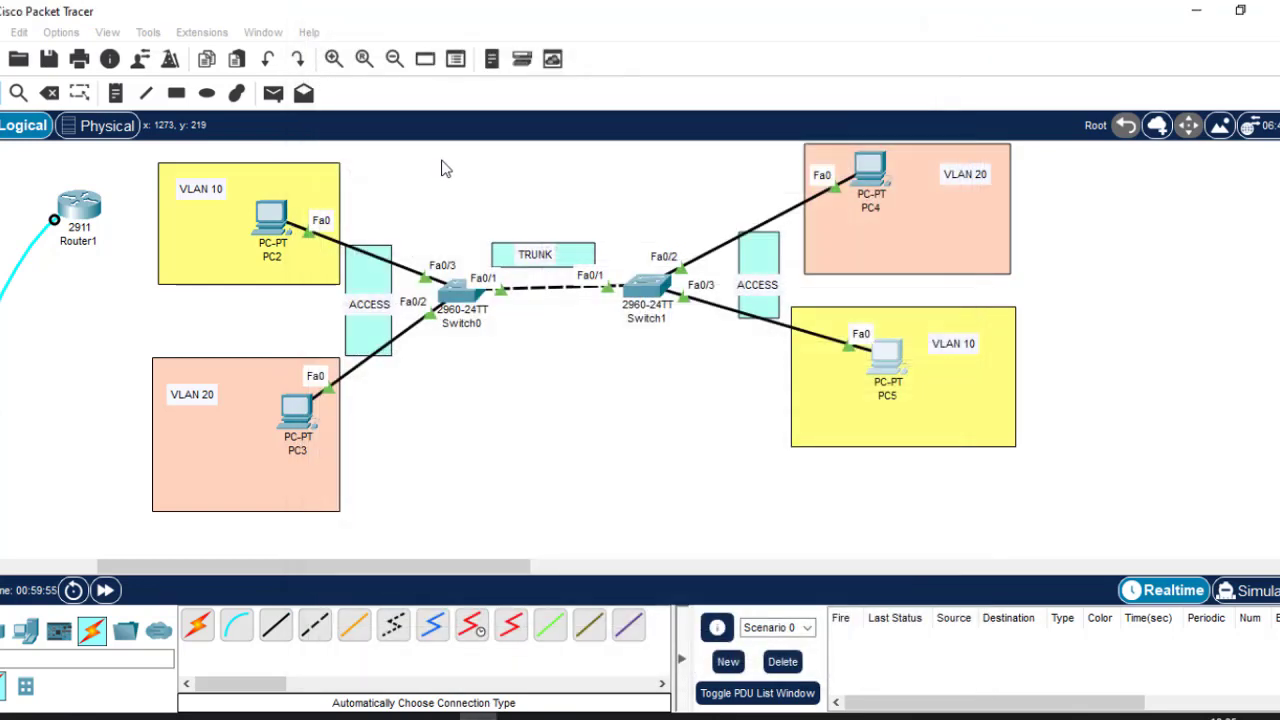
Run ping 192.168.1.40 from PC2's command prompt, receiving 4 of 4 replies.
left_click(272, 222)
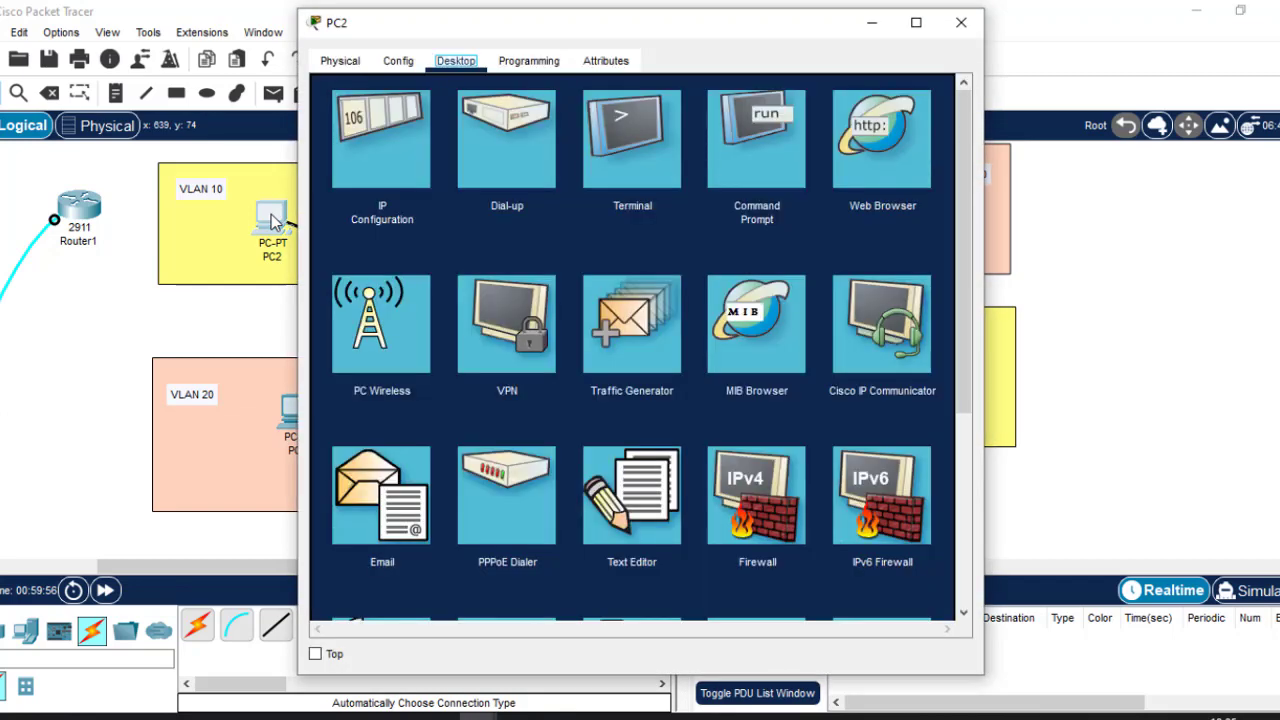
left_click(763, 146)
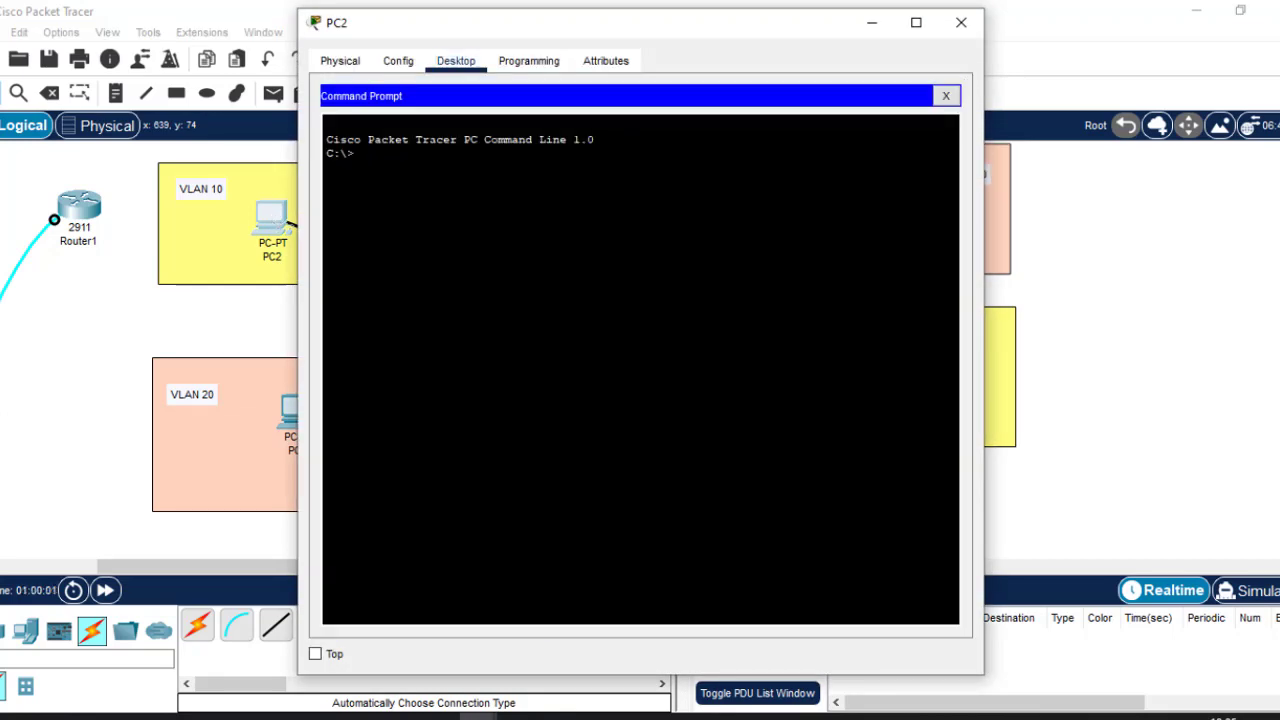
type("ping 192.168.1.40")
key("Return")
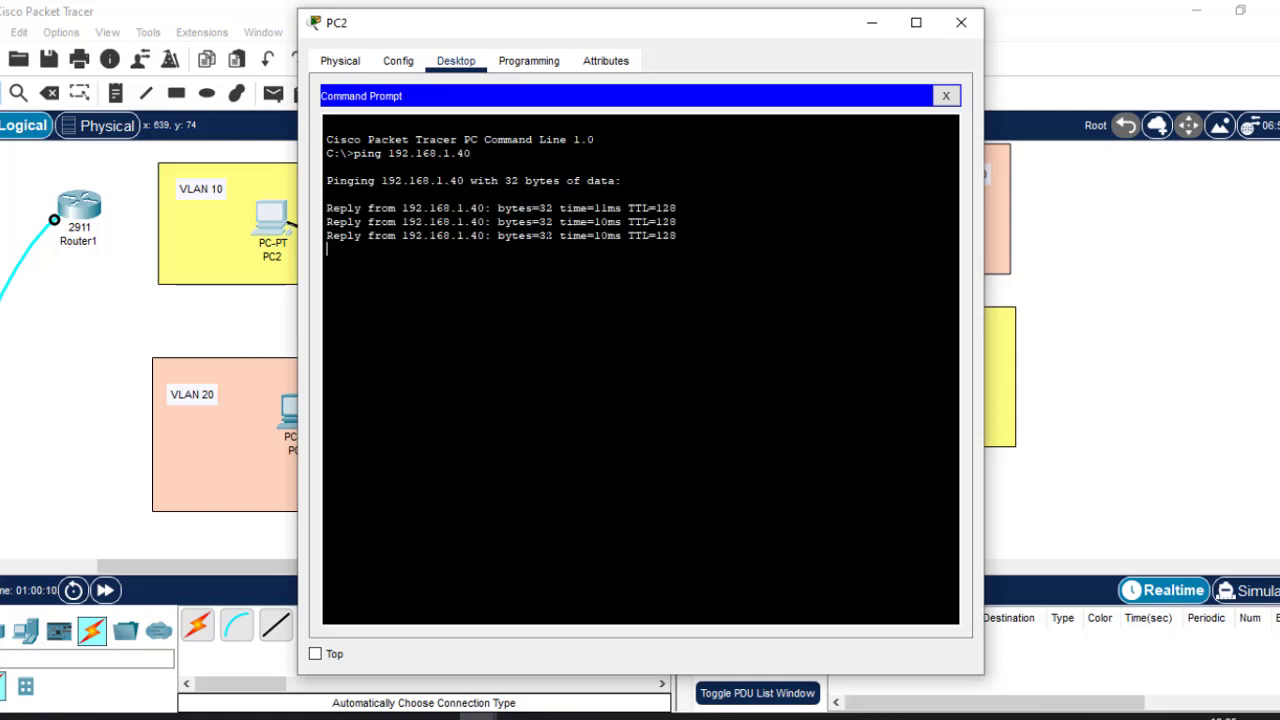
left_click(873, 24)
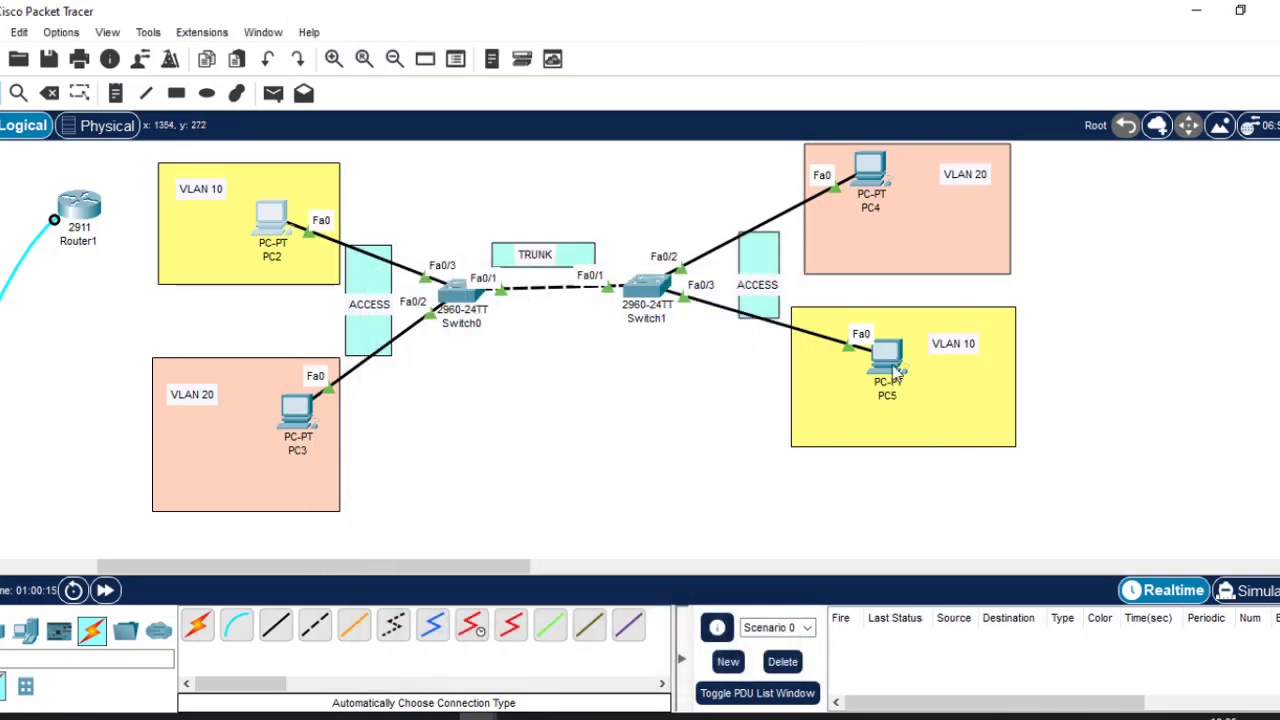
Open PC3's device window on its Desktop tab from the topology.
left_click(296, 428)
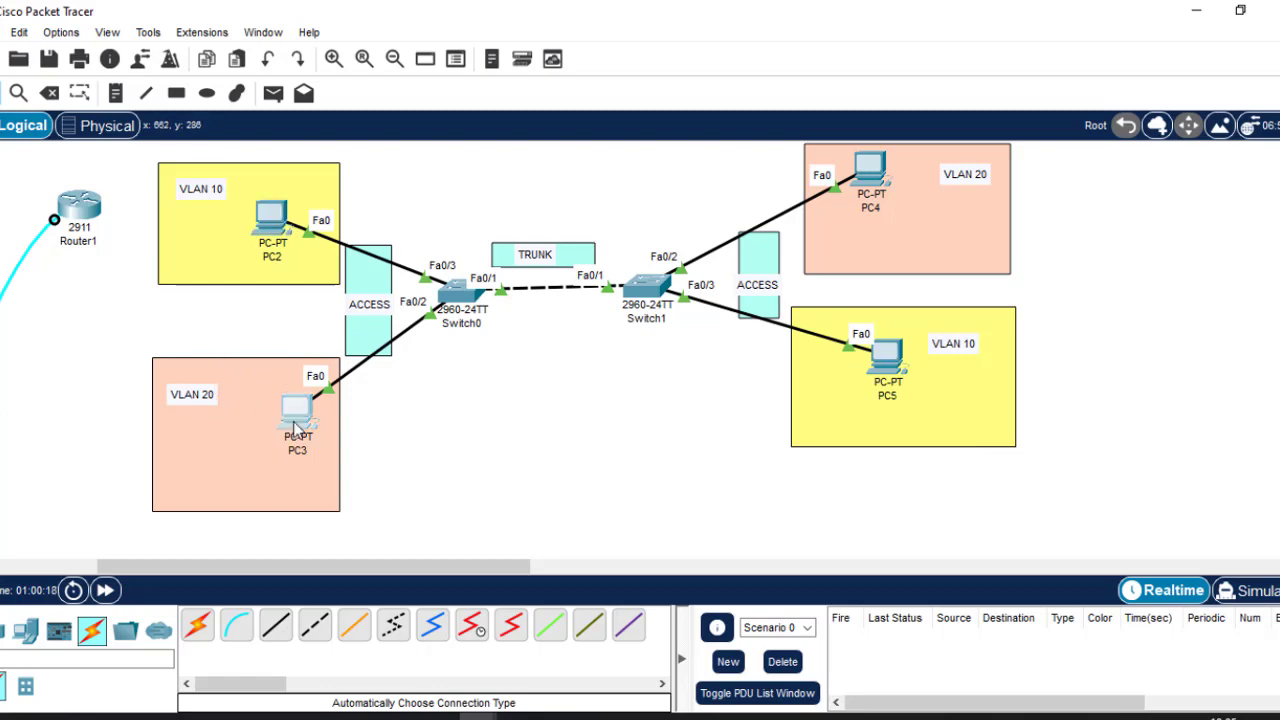
left_click(296, 428)
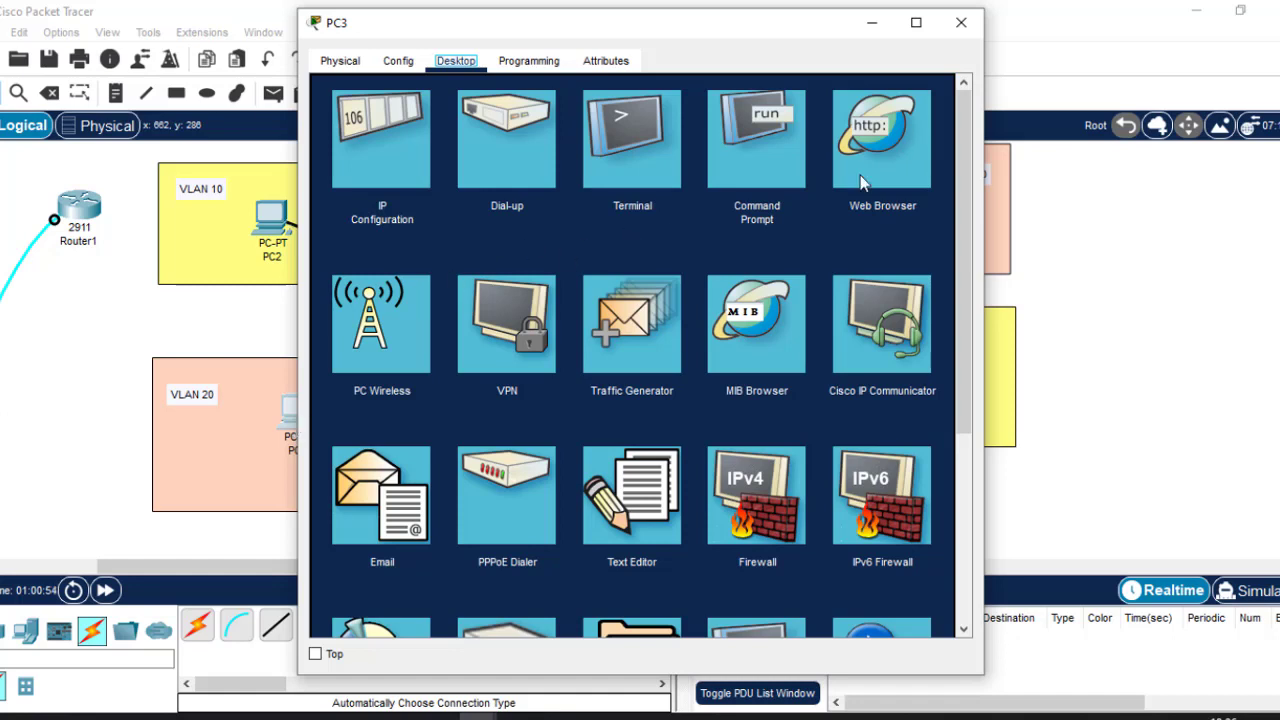
Run ping 192.168.1.40 from PC3's command prompt; all 4 requests time out.
left_click(768, 159)
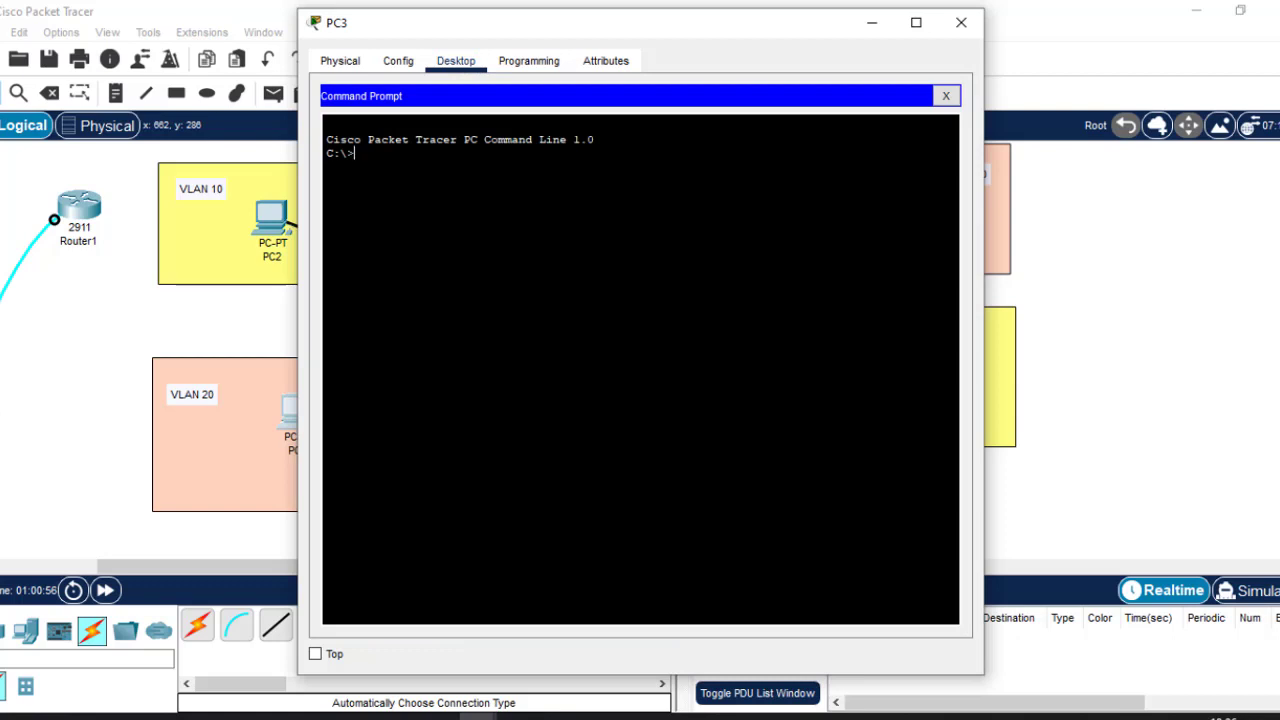
type("ping 192.168.1.40")
key("Return")
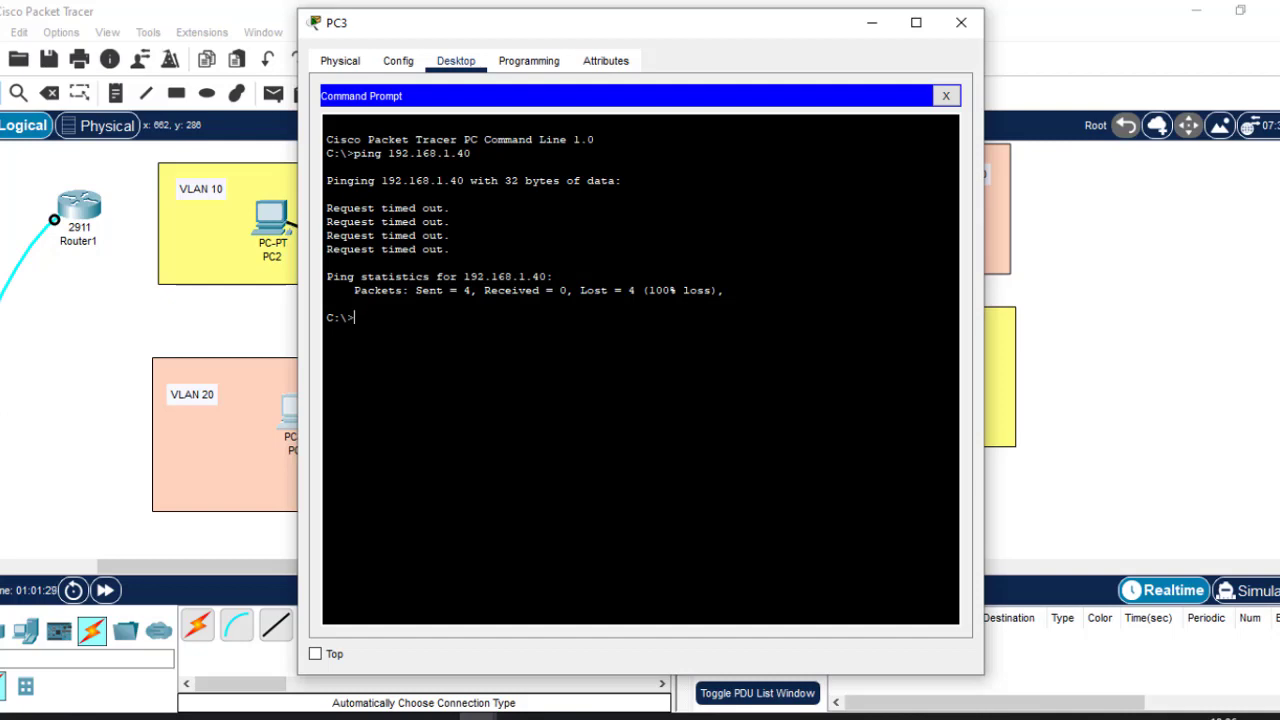
left_click(961, 22)
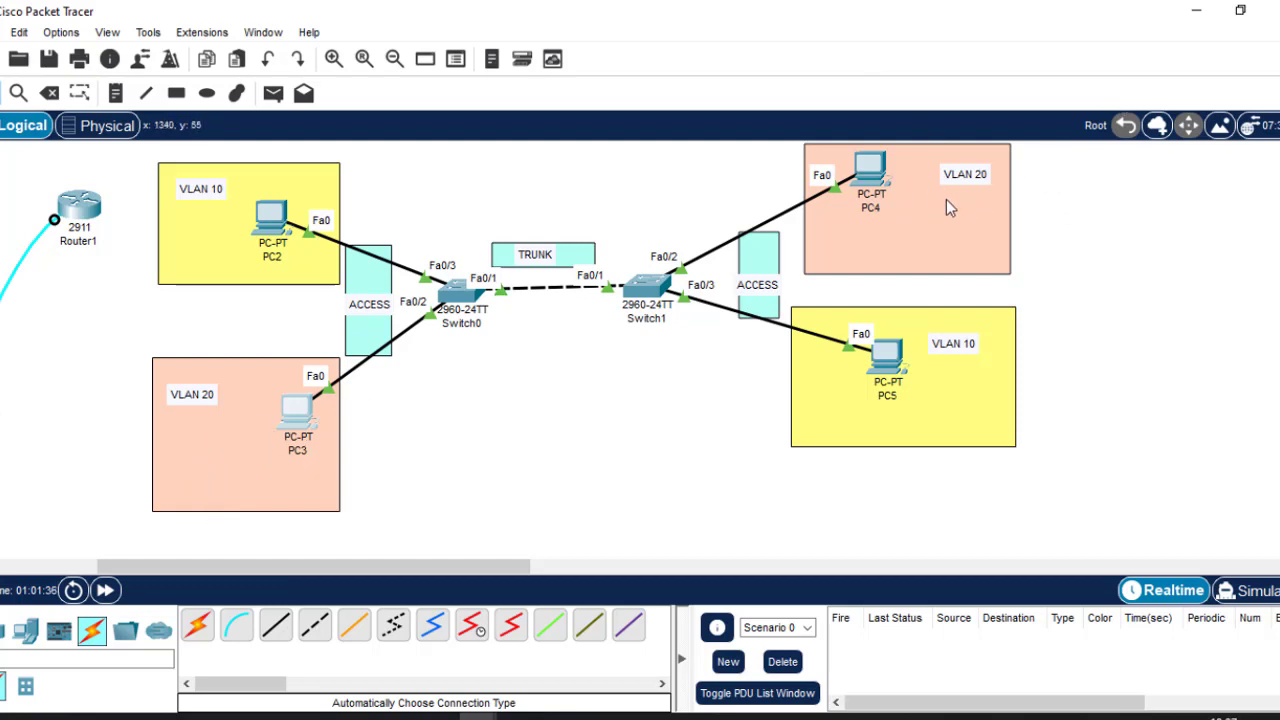
Confirm PC4's address is 192.168.1.30, then reopen PC3's device window.
mouse_move(866, 170)
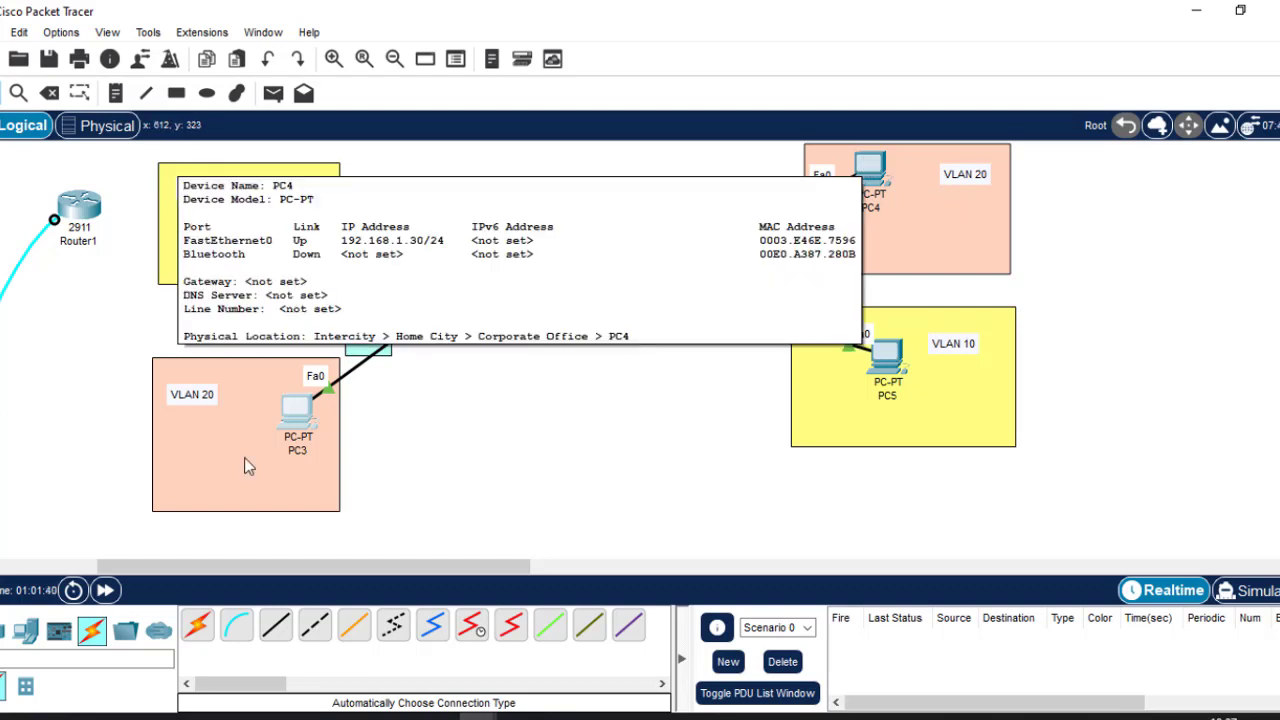
left_click(300, 424)
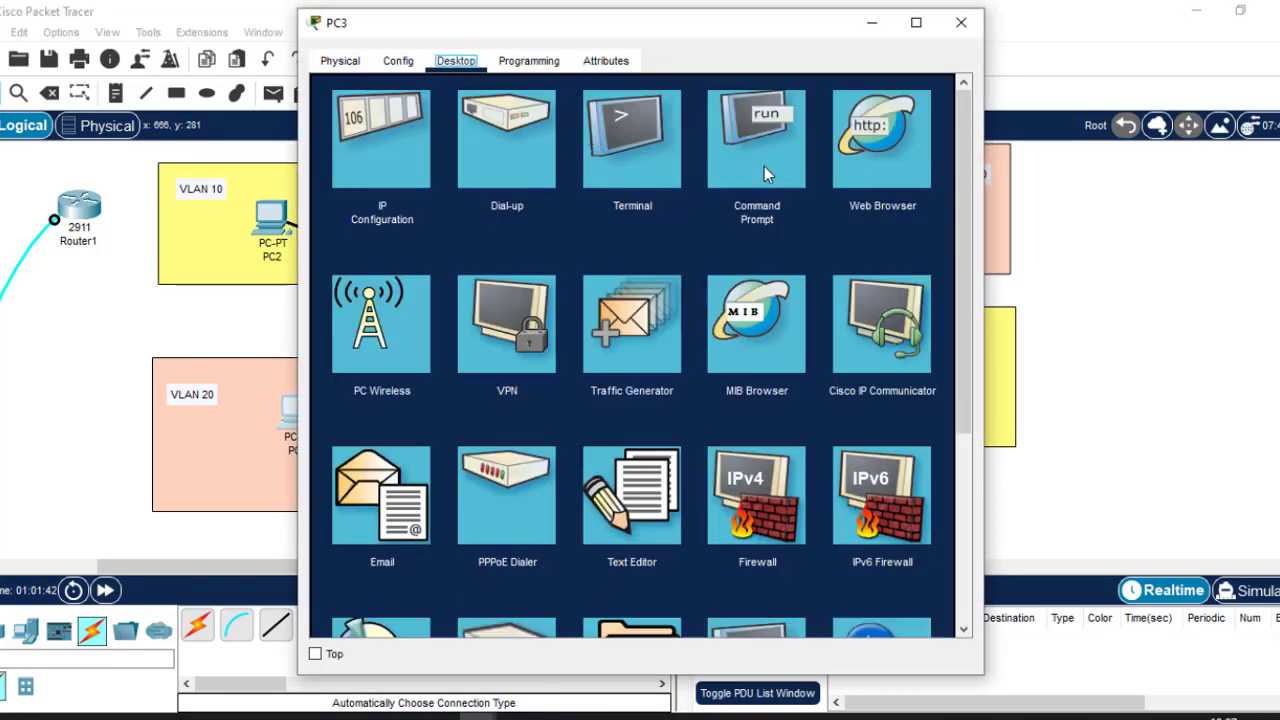
Edit the recalled ping to 192.168.1.30 on PC3 and run it, getting four replies.
left_click(764, 166)
key("Return")
key("Return")
key("Return")
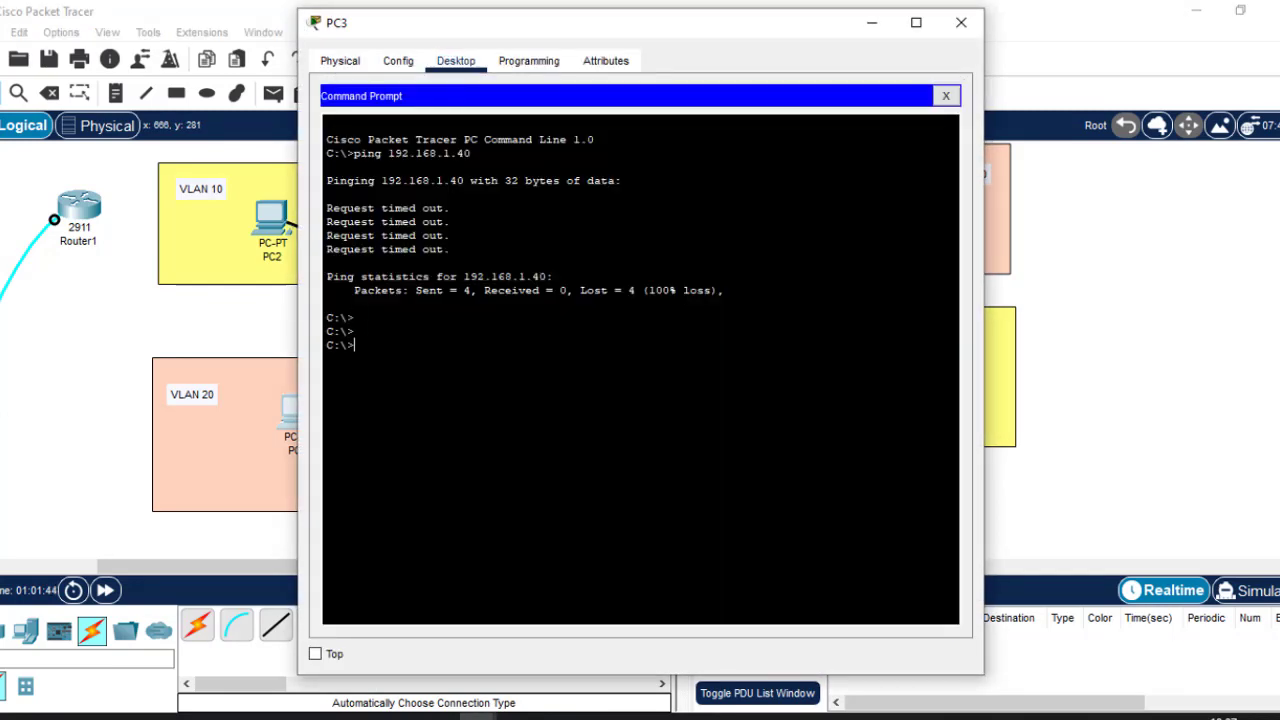
key("Up")
key("BackSpace")
key("BackSpace")
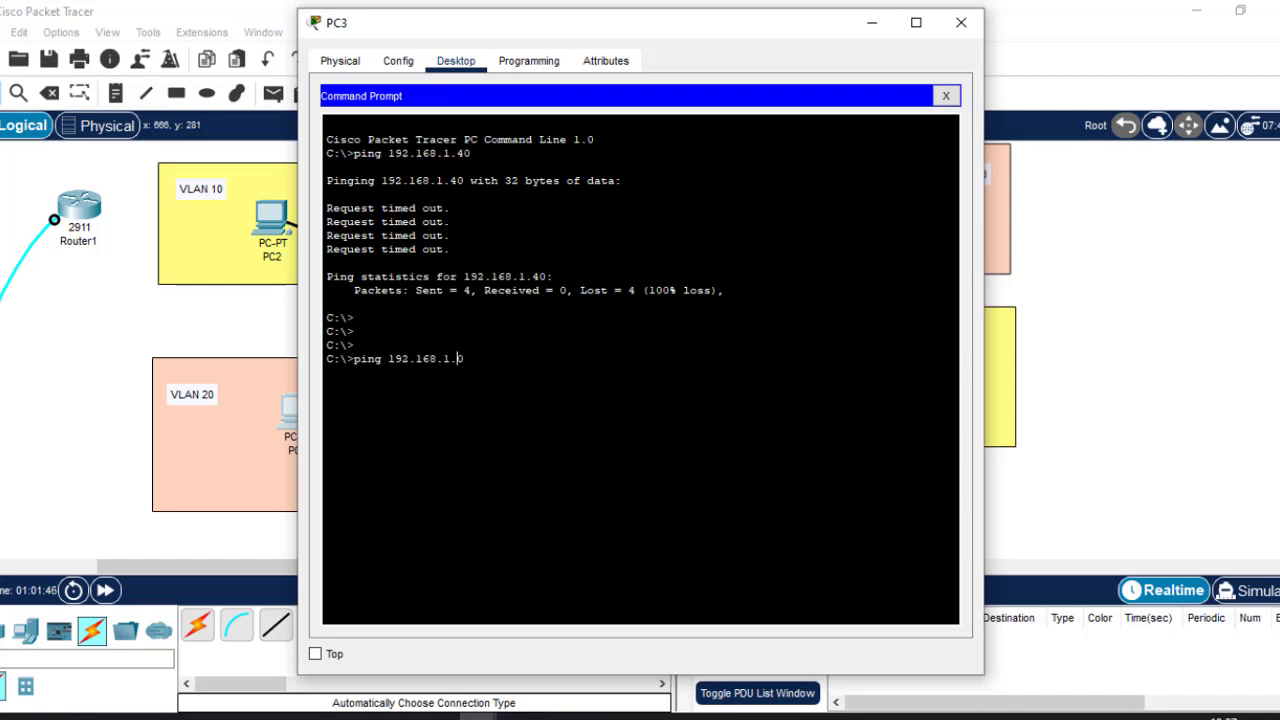
type("30")
key("Return")
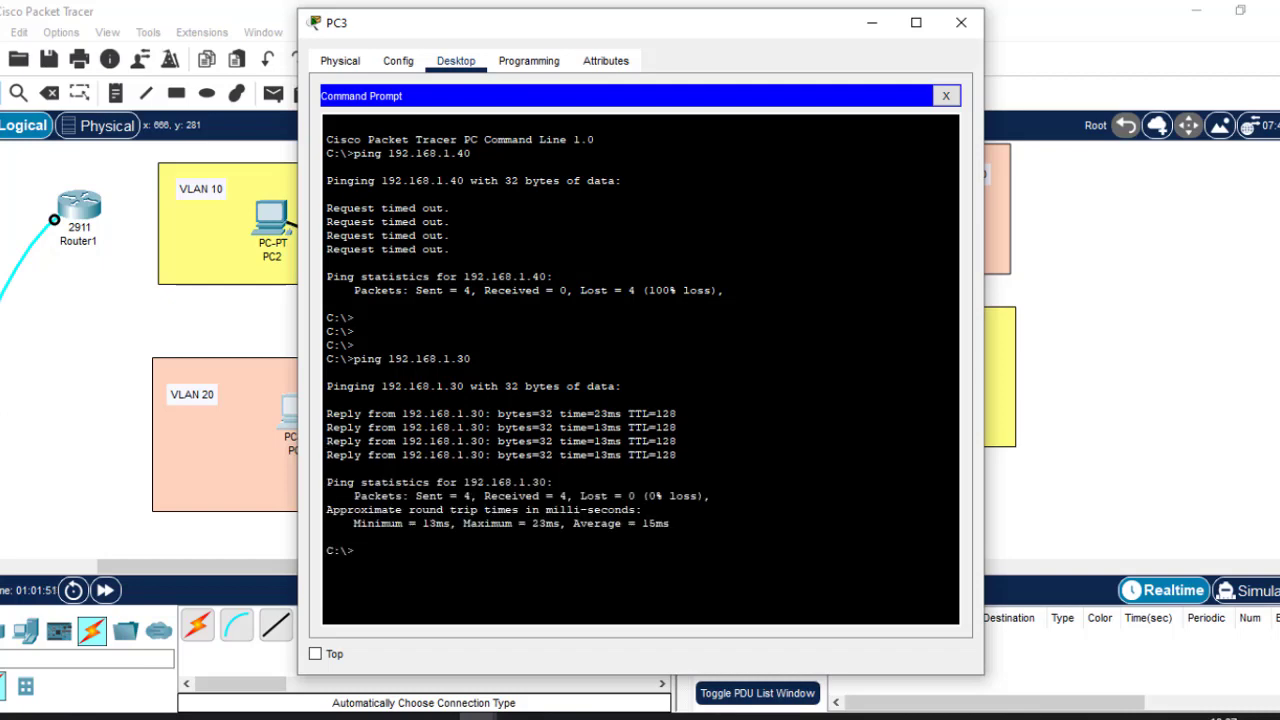
left_click(961, 22)
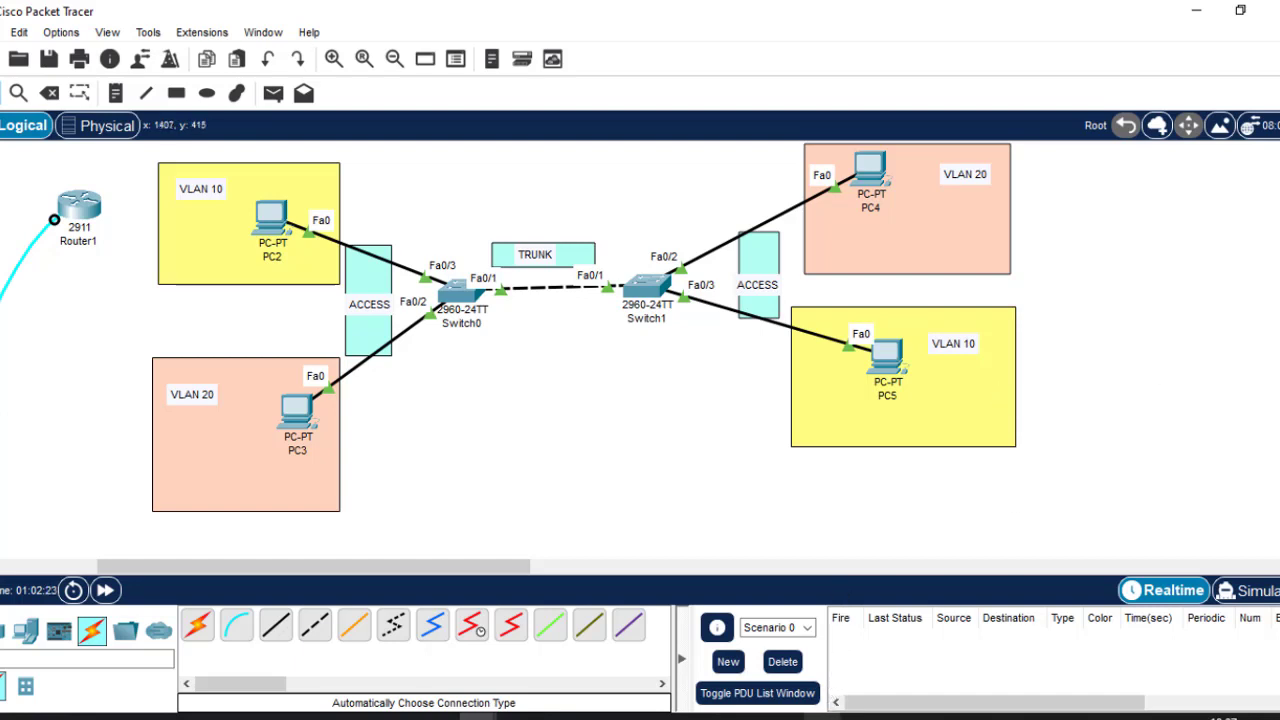
mouse_move(822, 716)
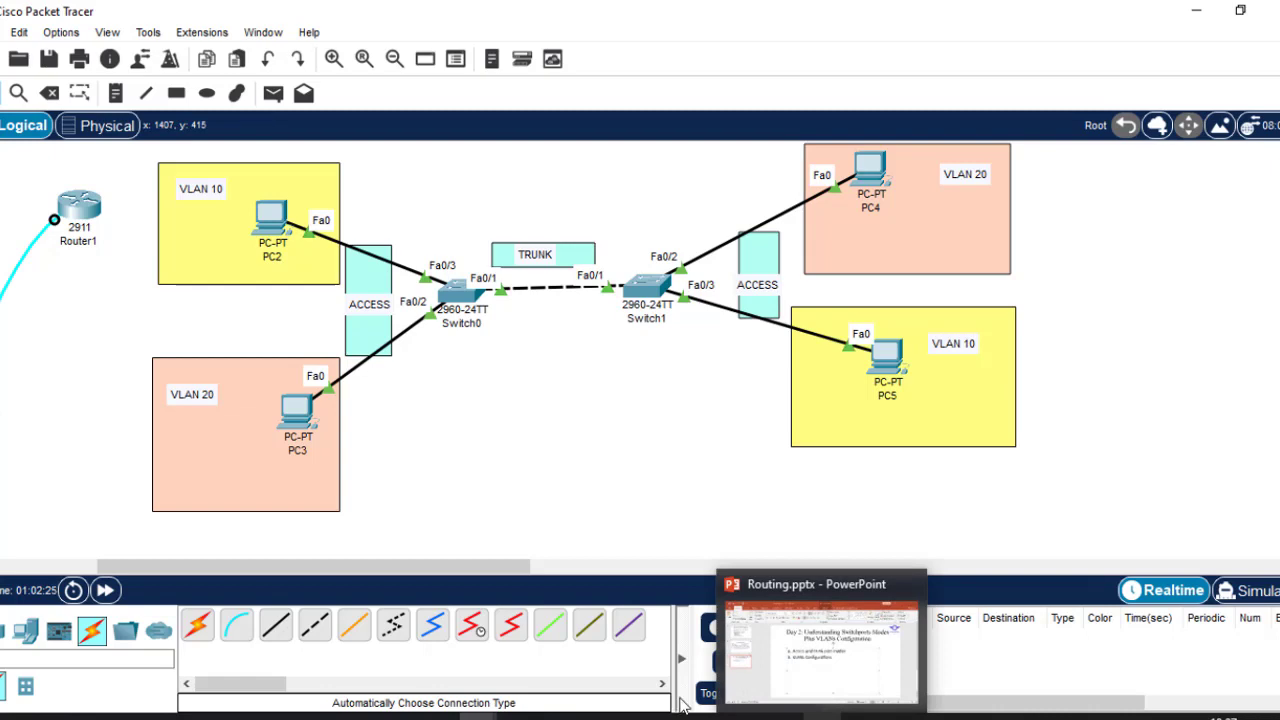
left_click(173, 717)
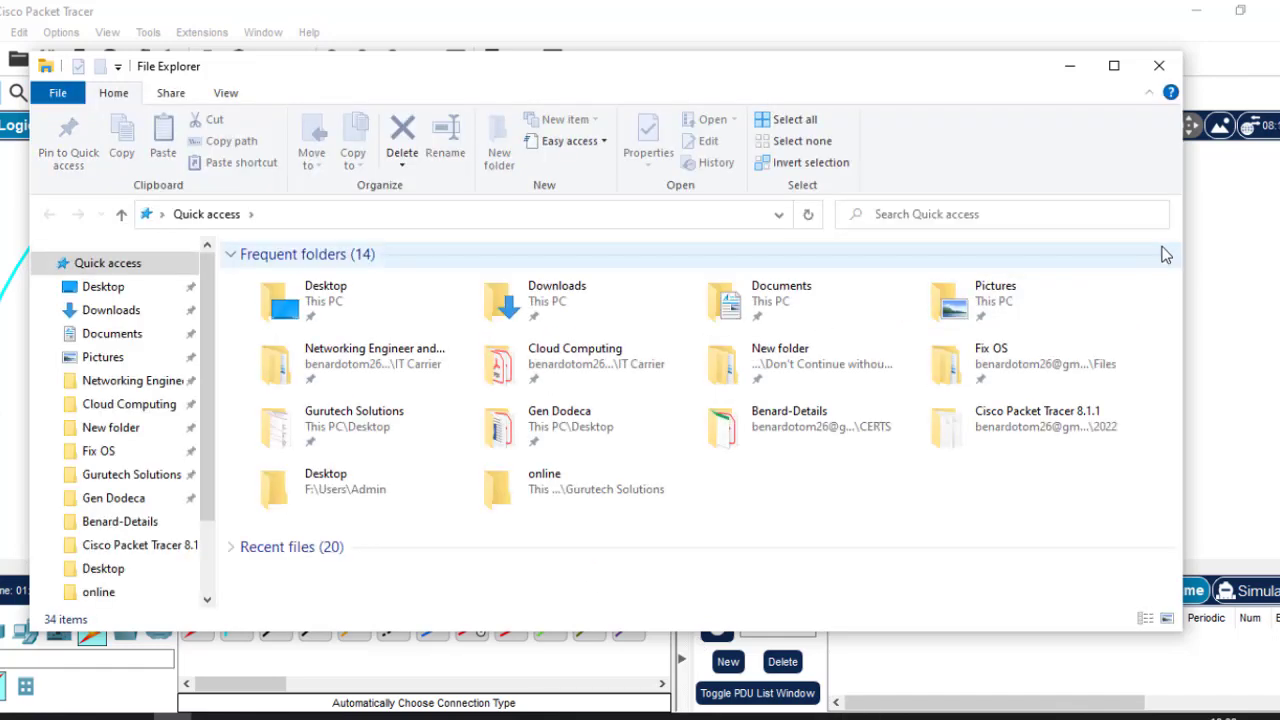
left_click(1114, 66)
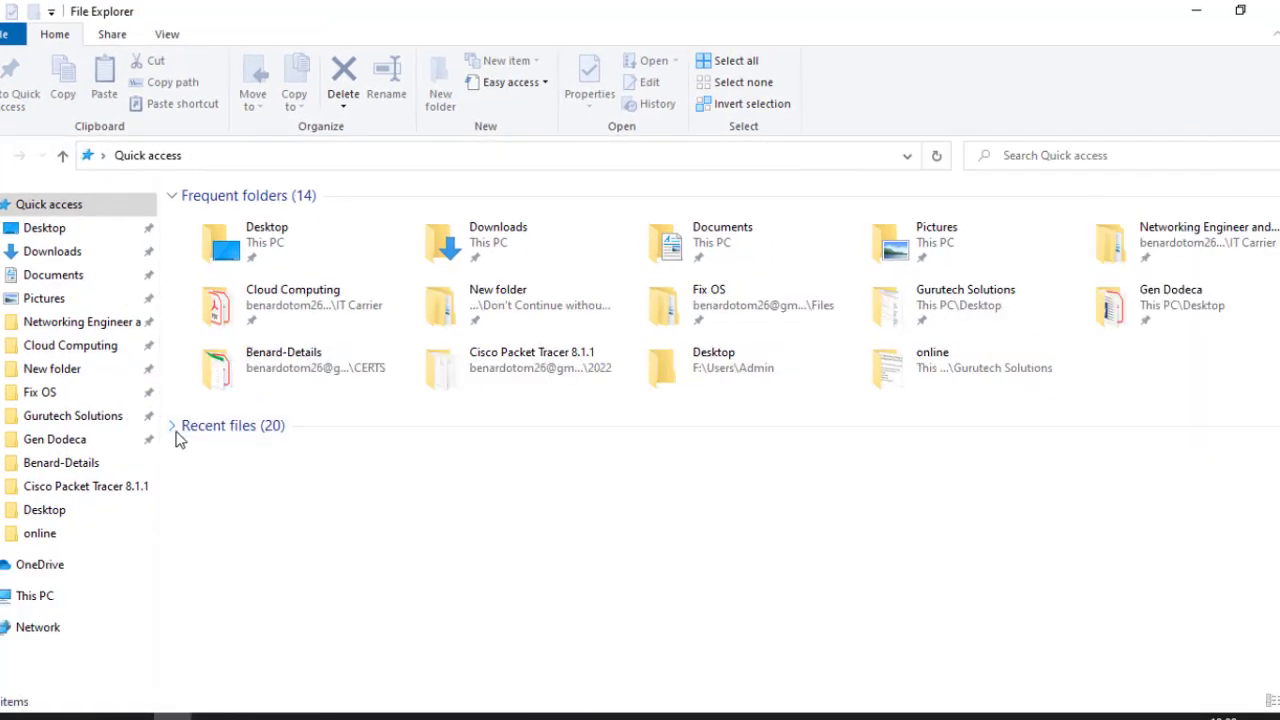
left_click(176, 432)
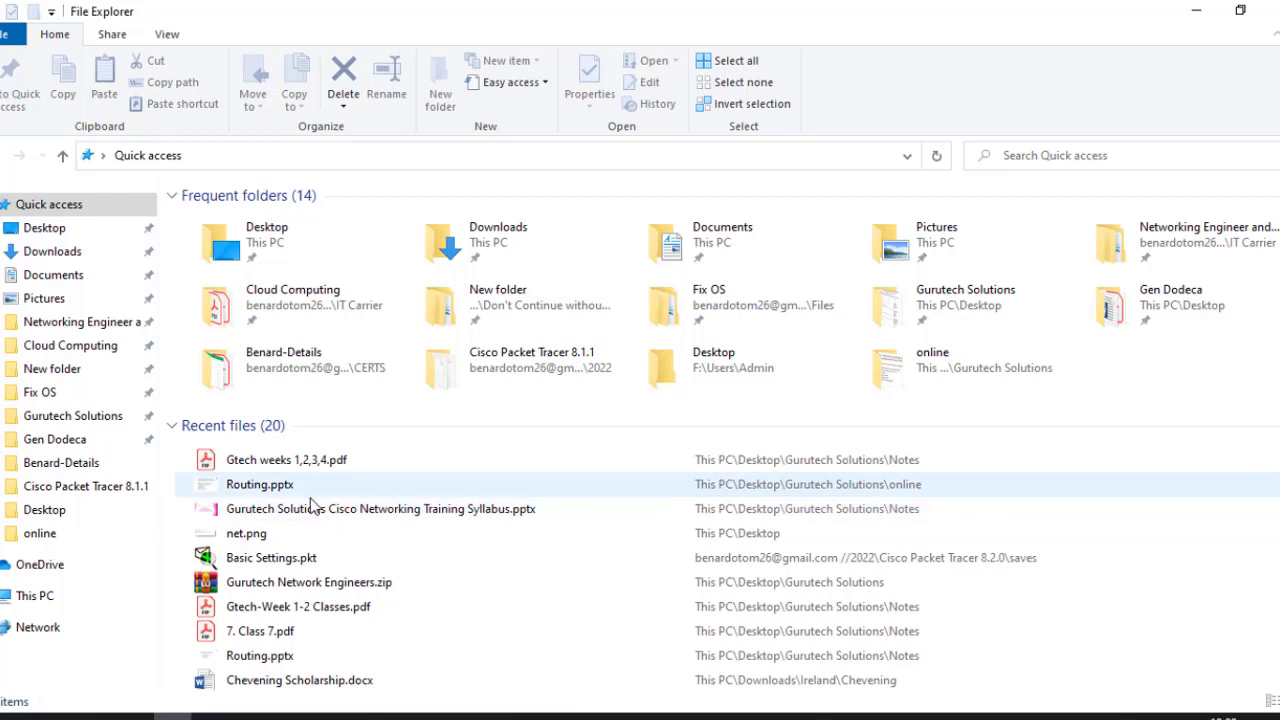
left_click(291, 461)
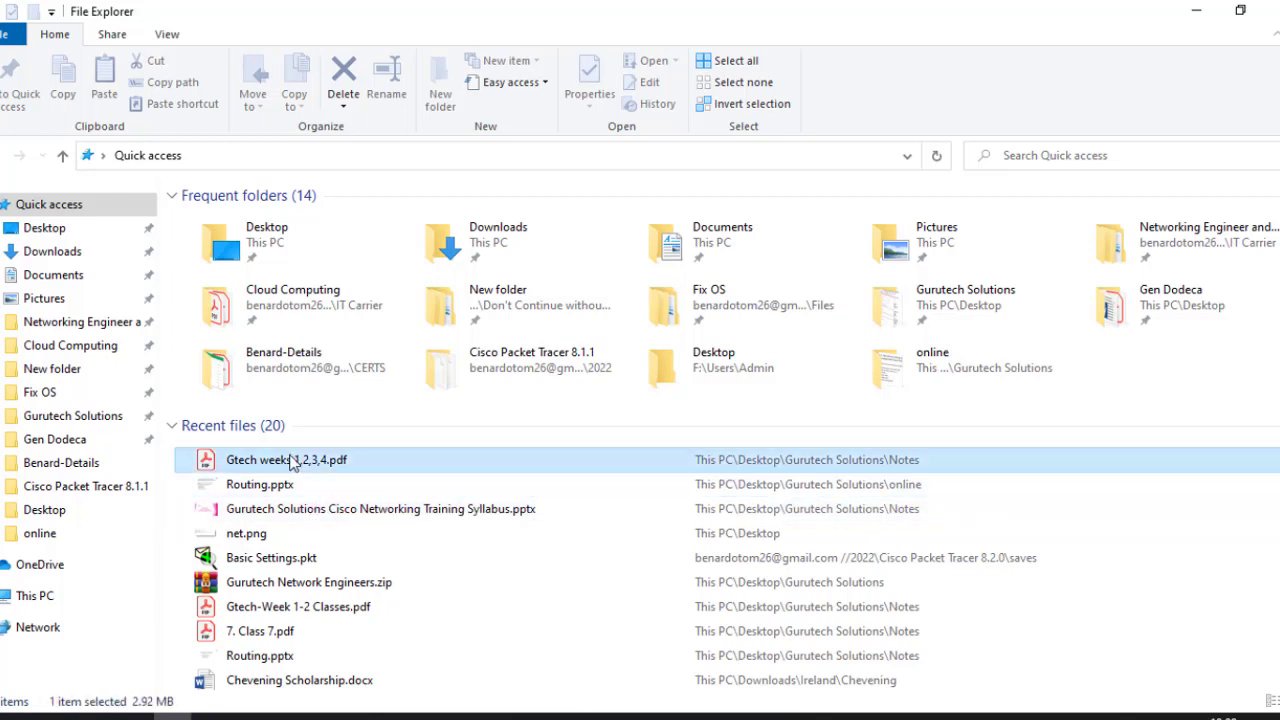
left_click(190, 428)
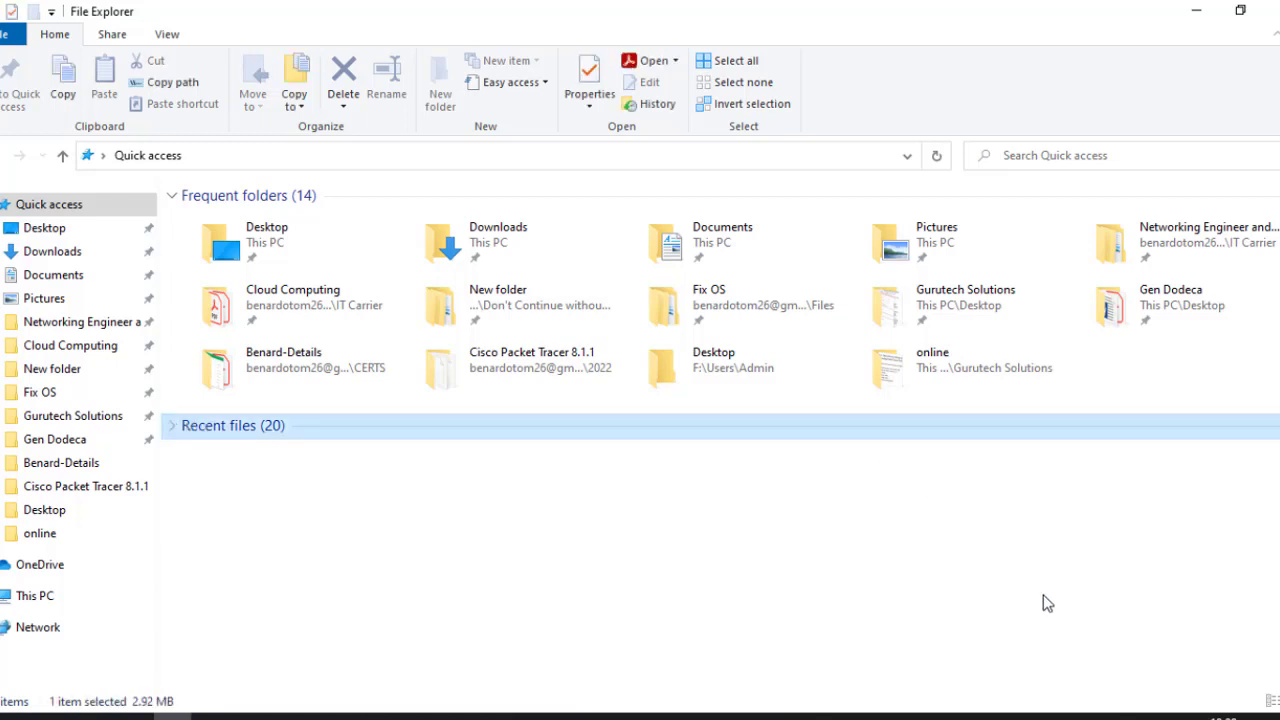
left_click(1196, 10)
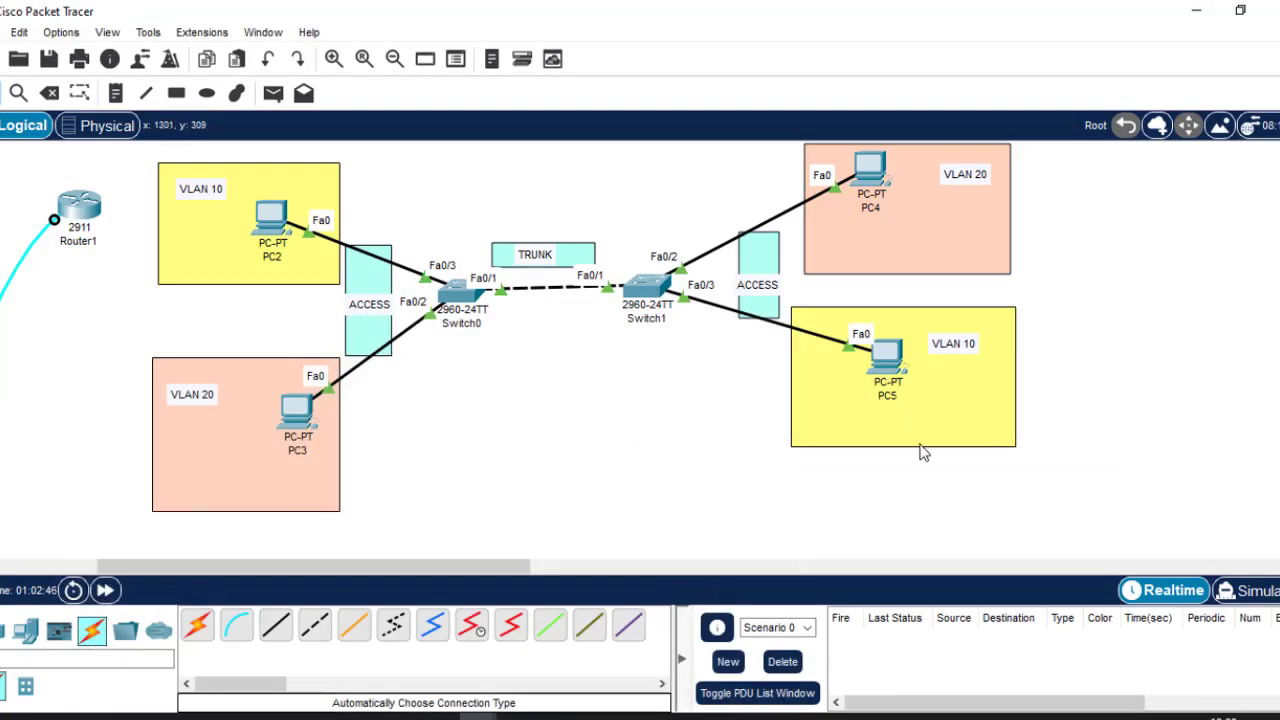
Show page 83 (Class 12: VLAN) of the Gtech notes PDF at 75% with Tools pane hidden.
key("alt+Tab")
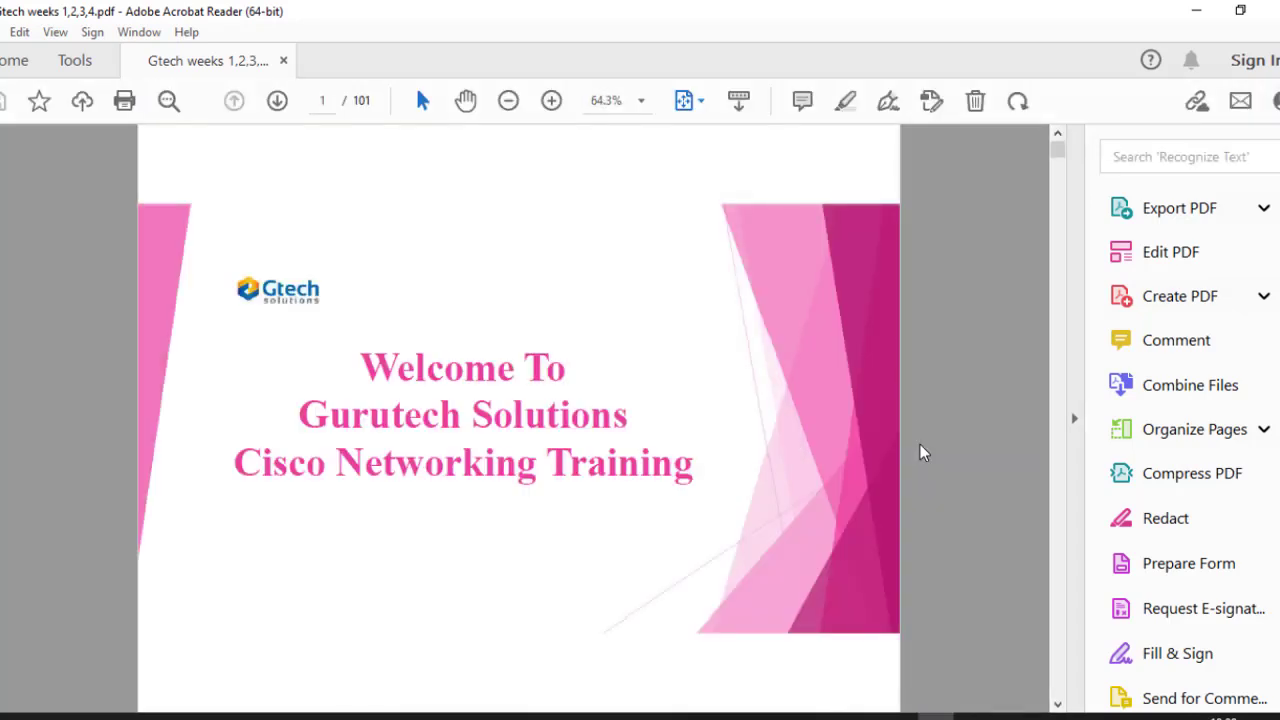
scroll(920, 444, "down", 8)
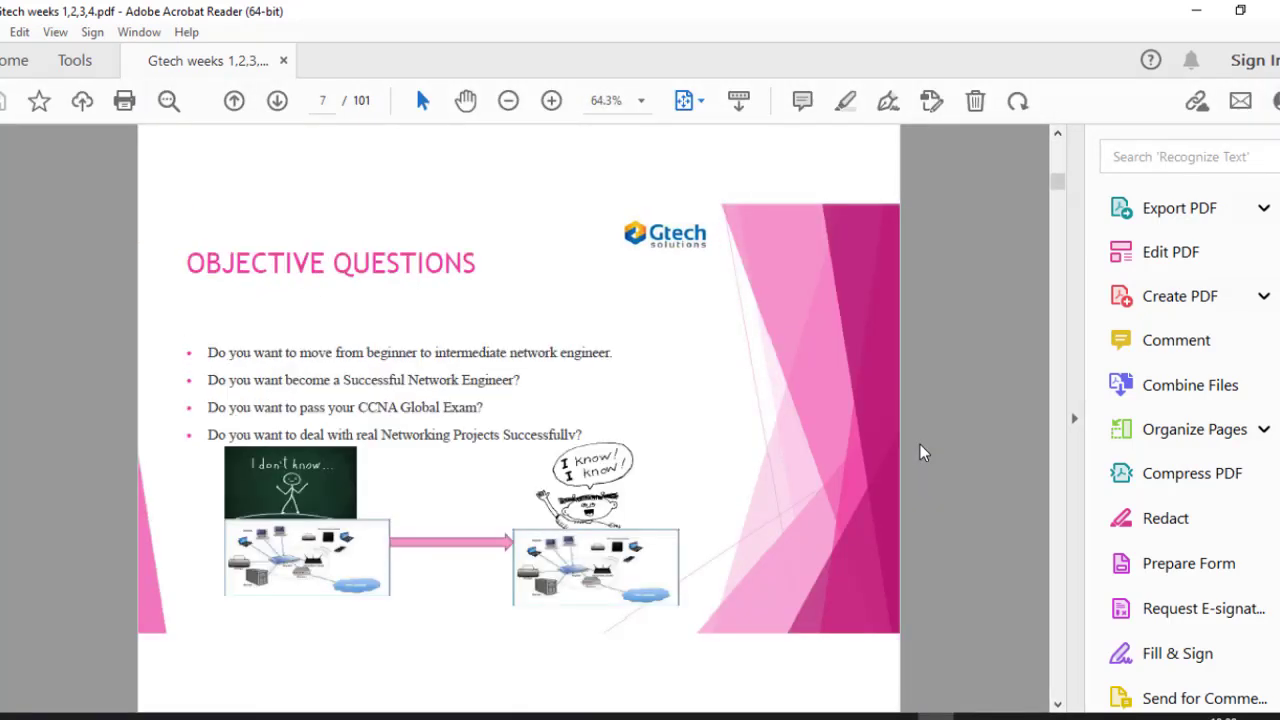
scroll(920, 444, "down", 11)
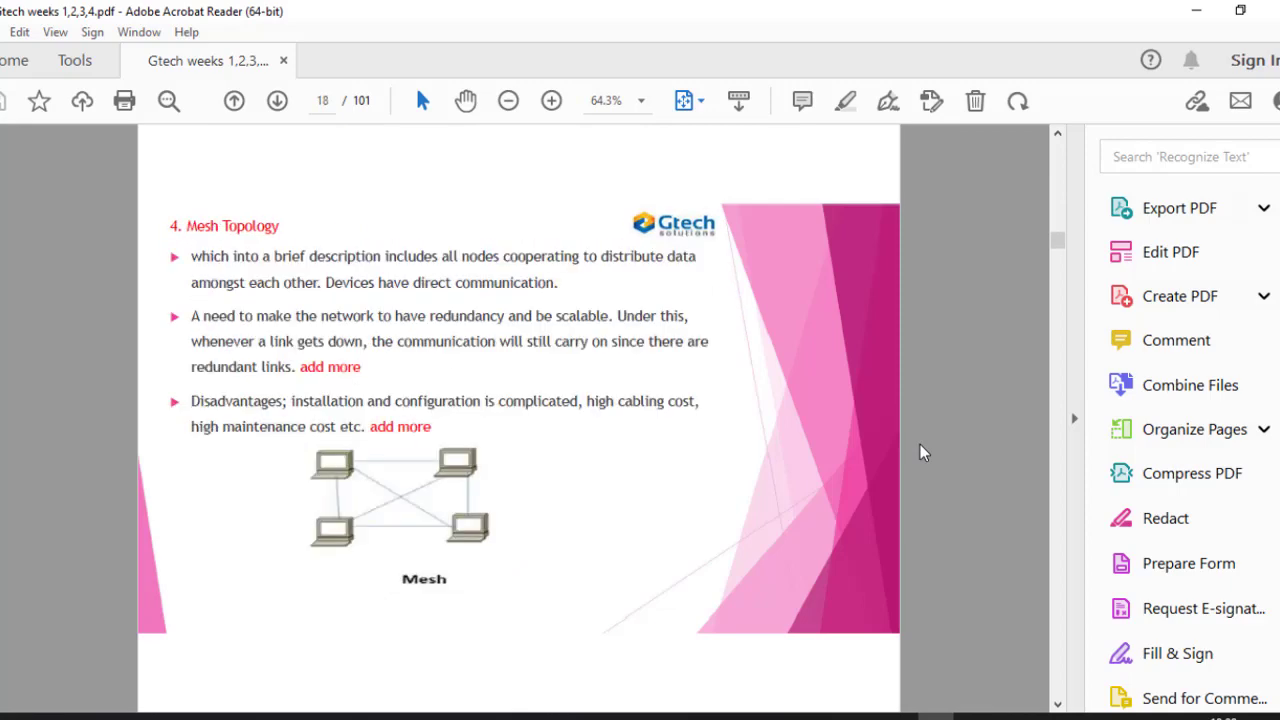
scroll(920, 444, "down", 5)
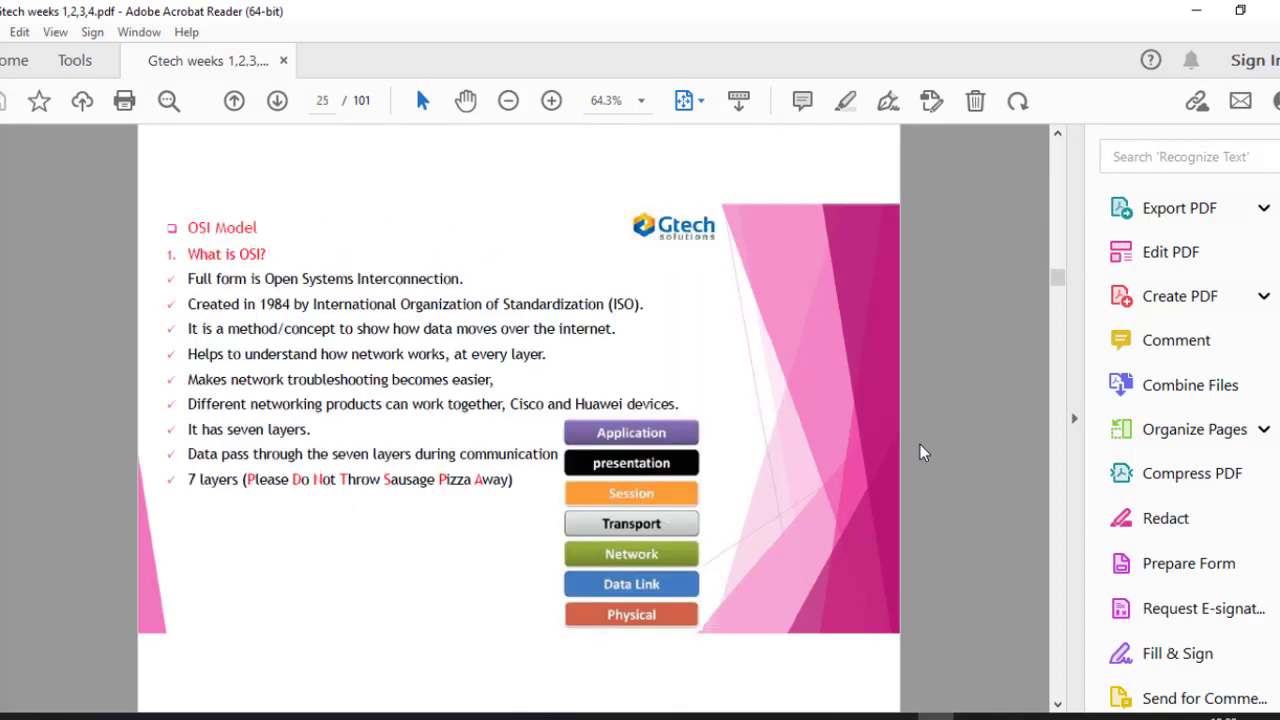
scroll(920, 453, "down", 4)
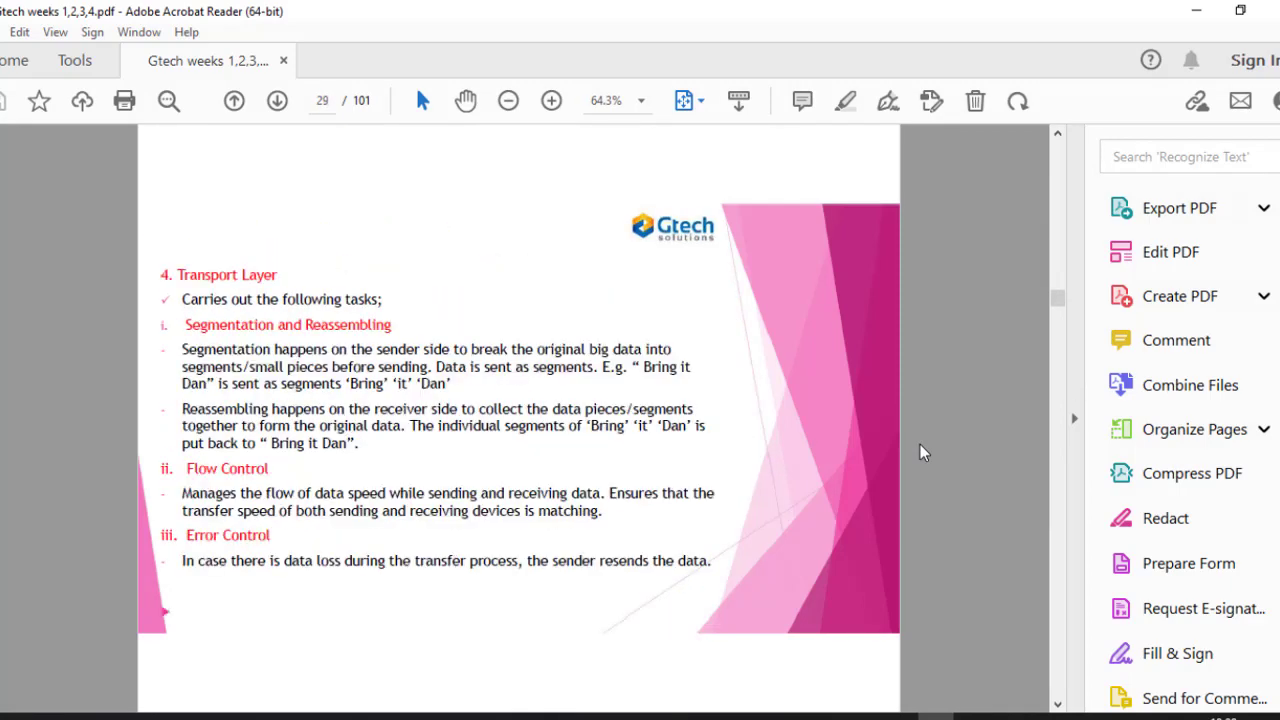
scroll(921, 452, "down", 12)
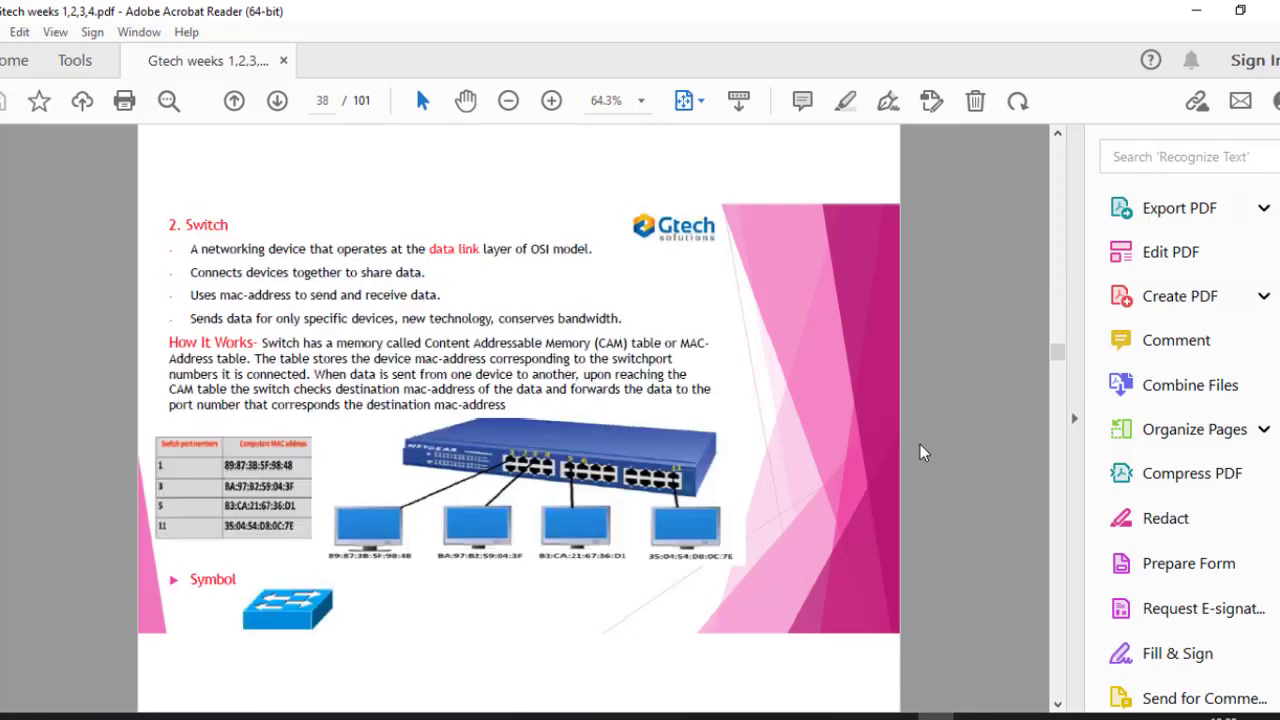
scroll(921, 452, "down", 9)
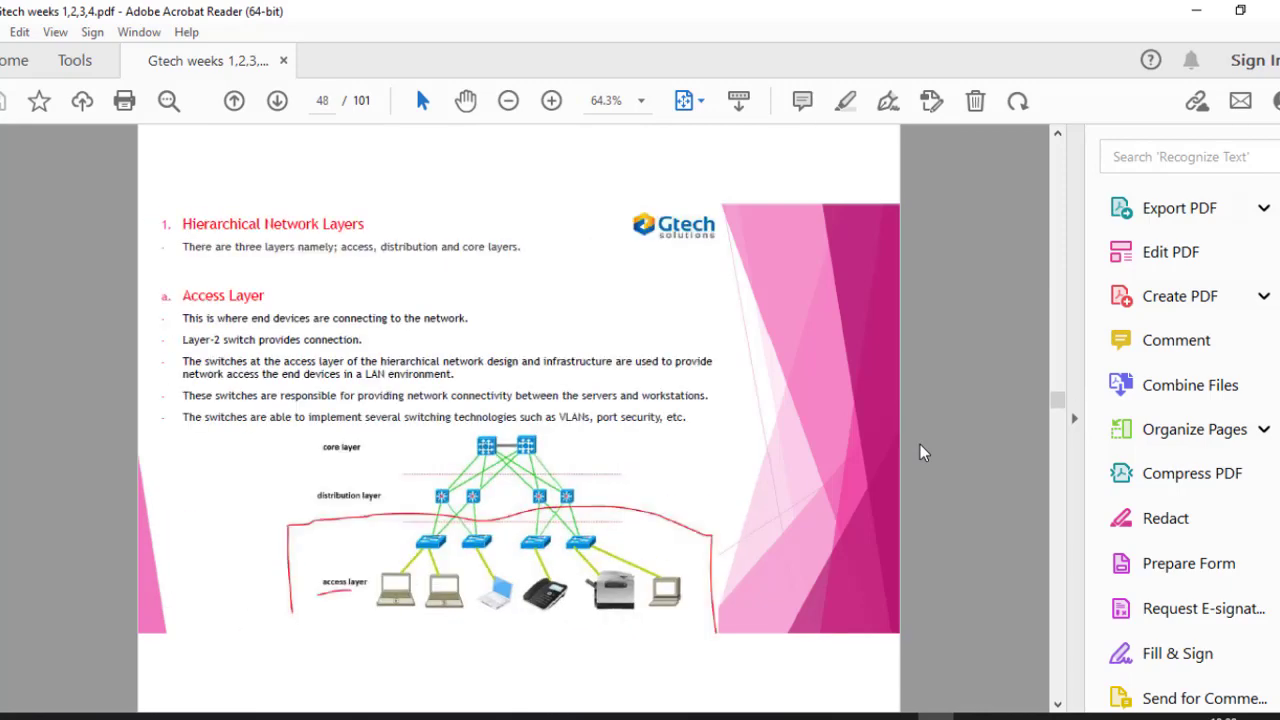
scroll(921, 452, "down", 9)
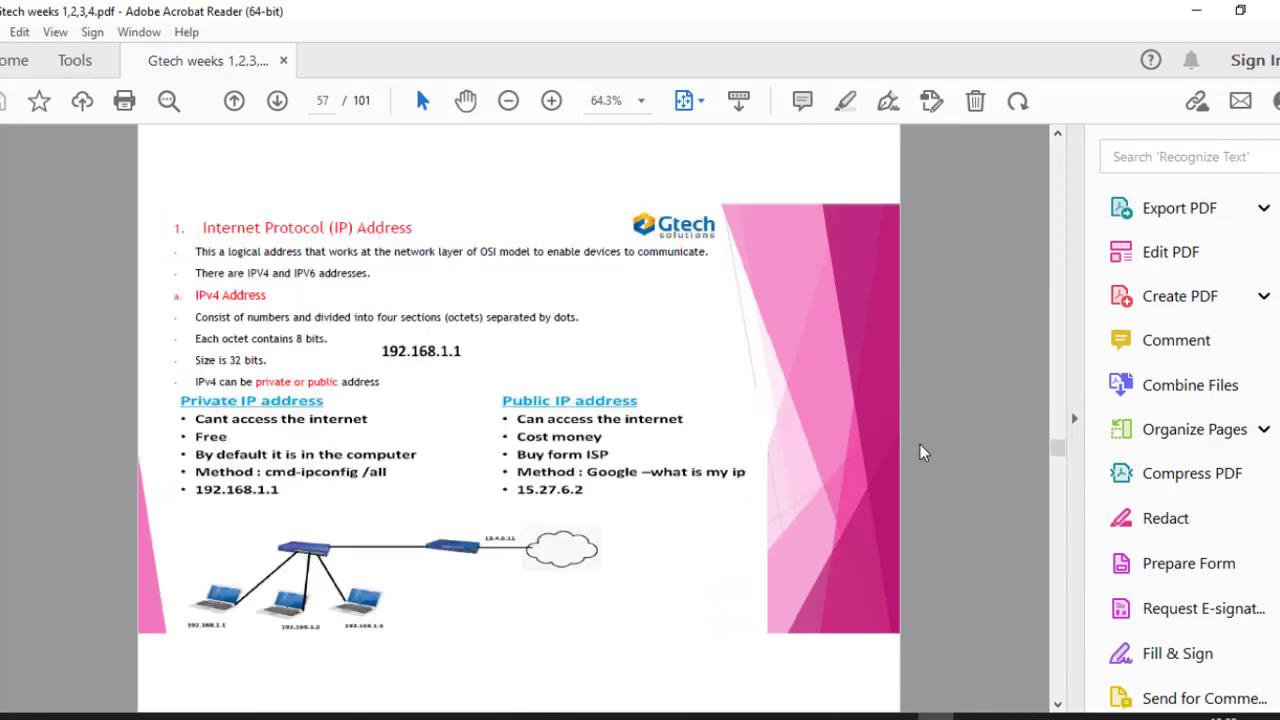
scroll(920, 452, "down", 4)
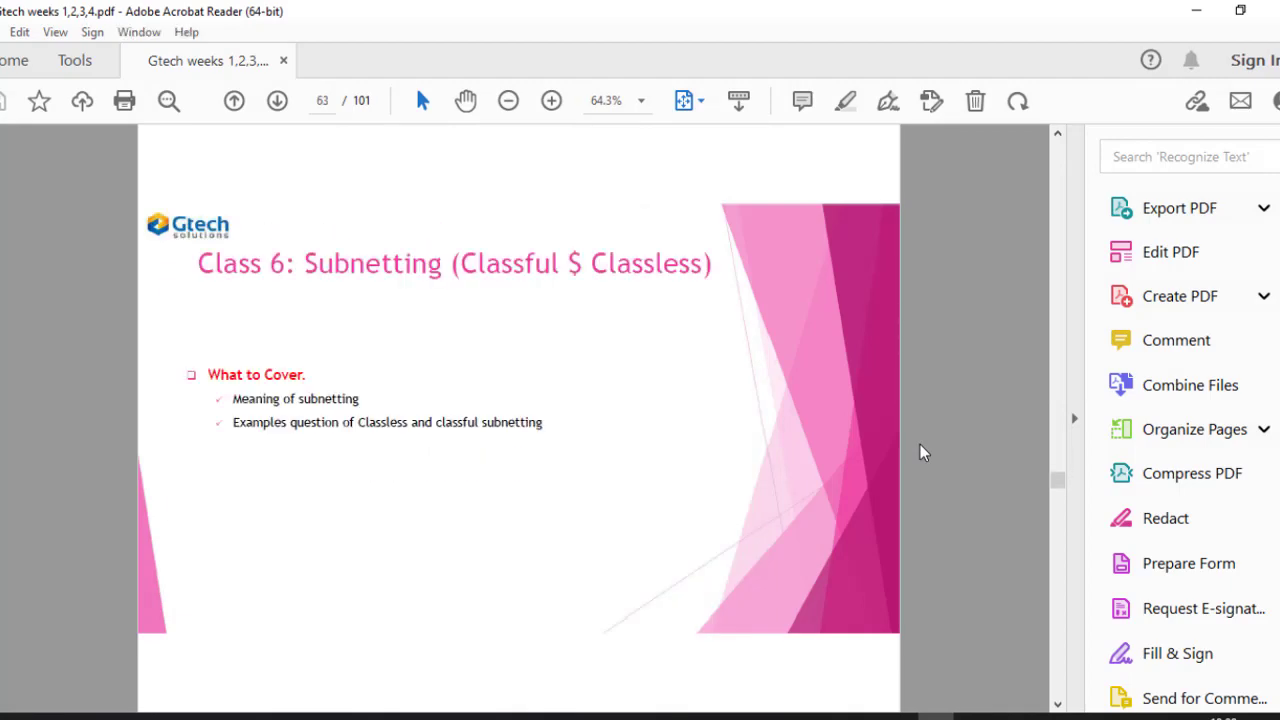
scroll(920, 452, "down", 7)
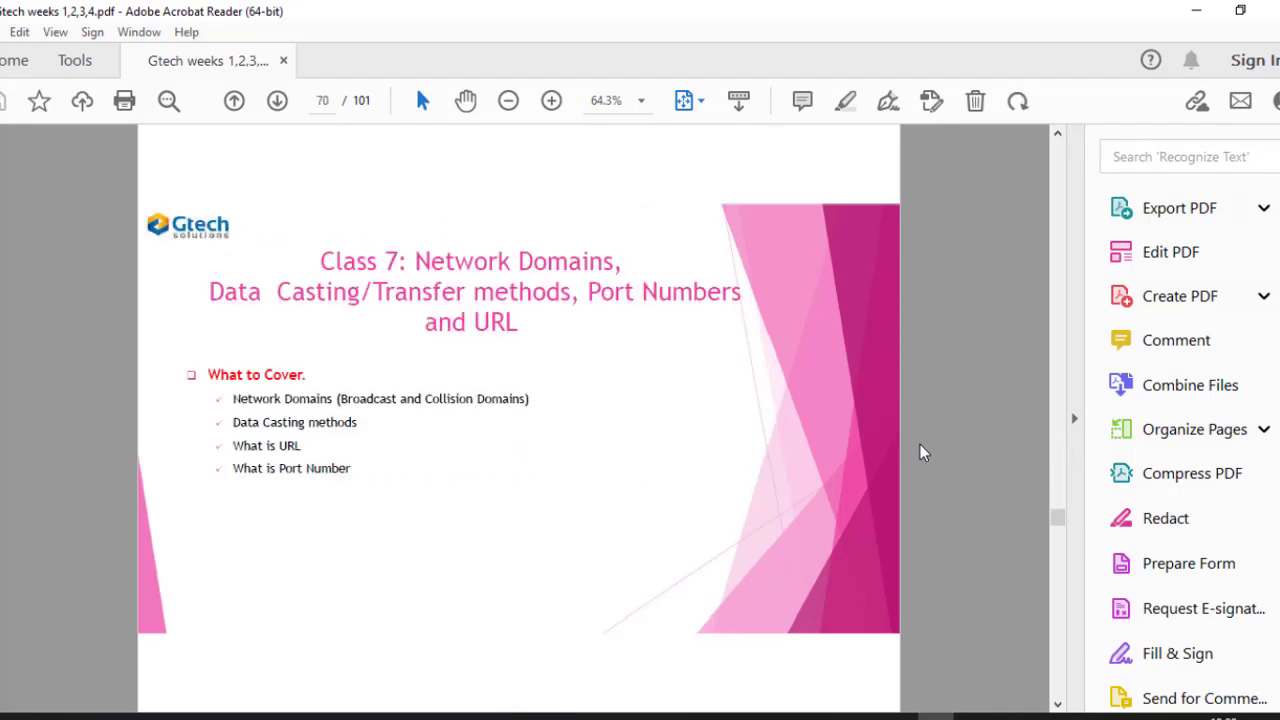
scroll(920, 452, "down", 5)
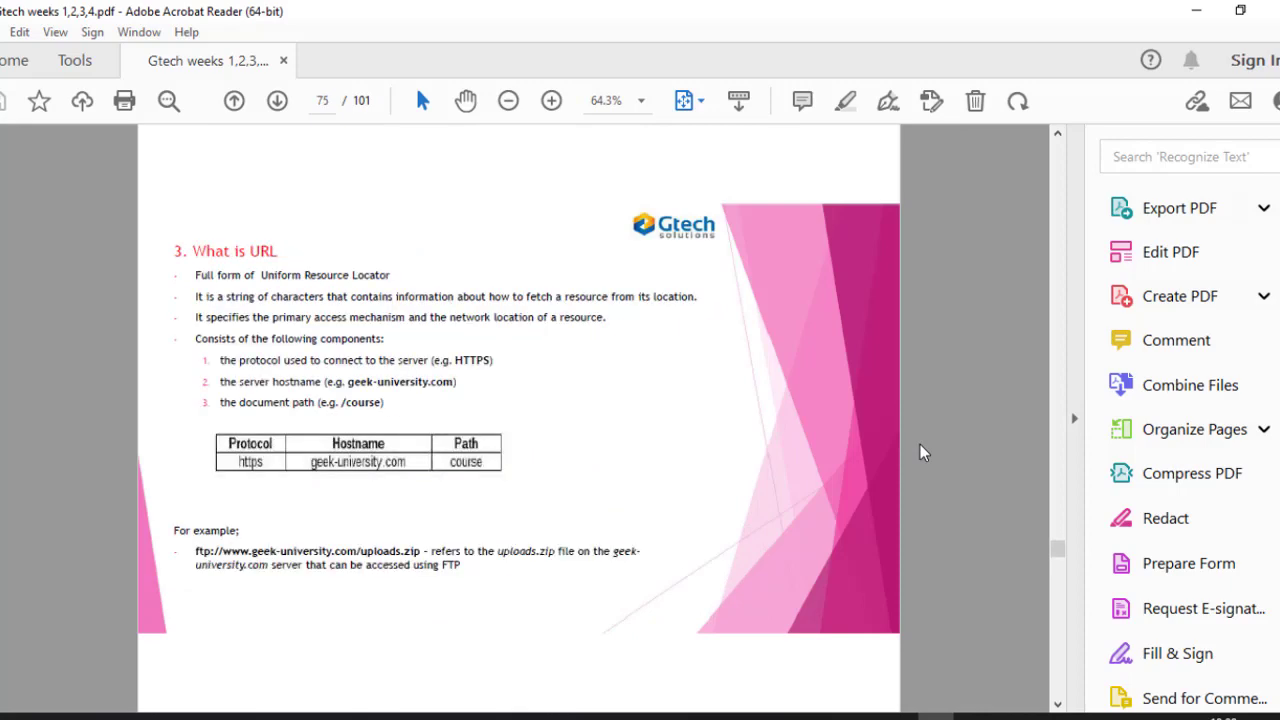
scroll(920, 445, "down", 6)
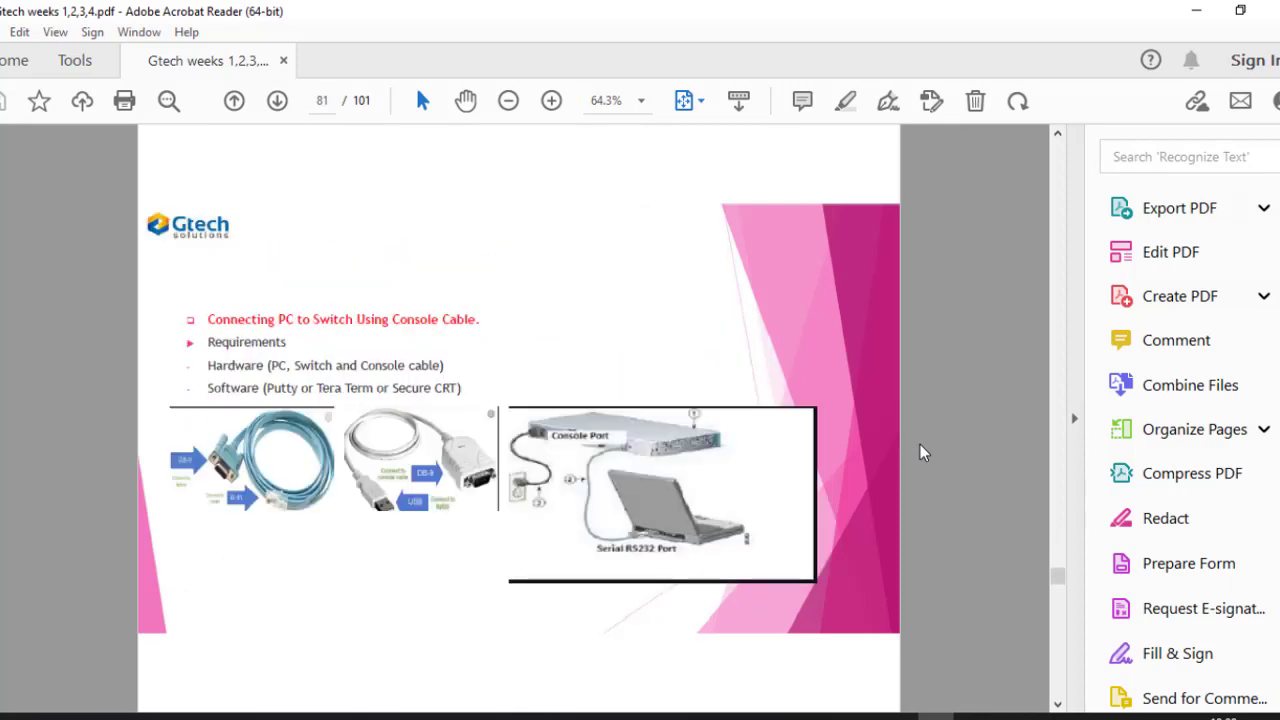
scroll(920, 452, "down", 2)
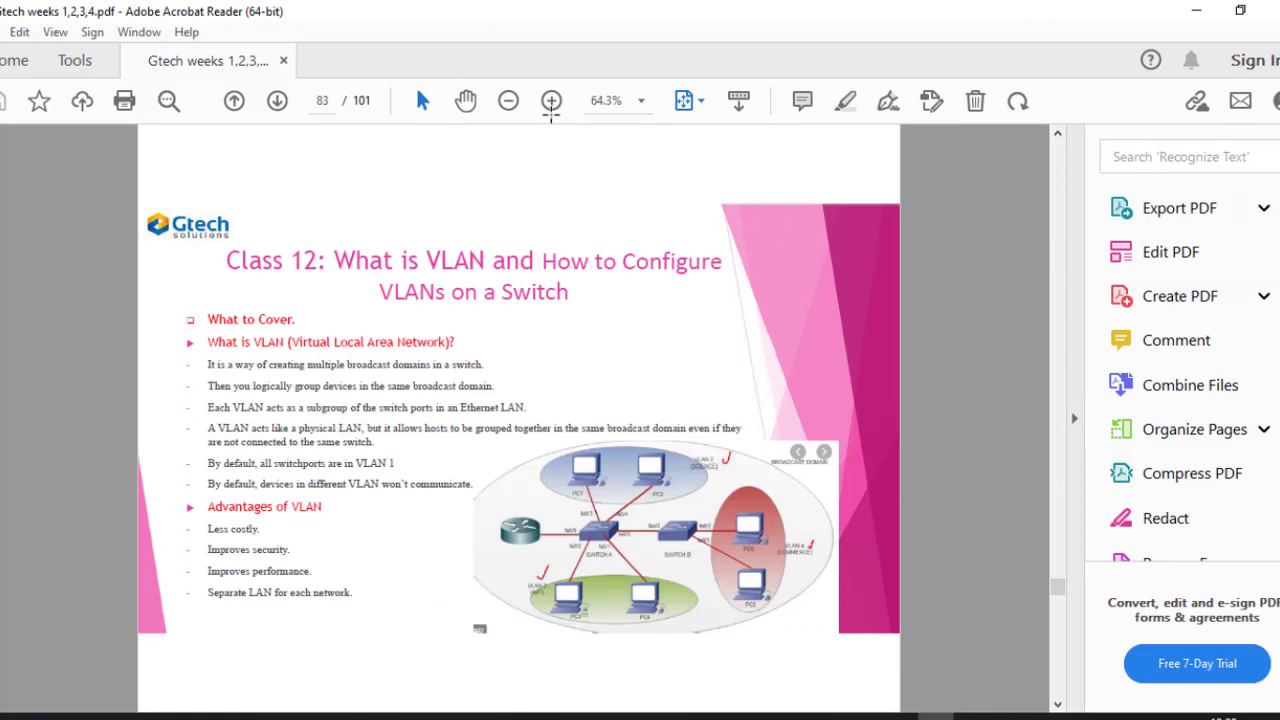
left_click(551, 103)
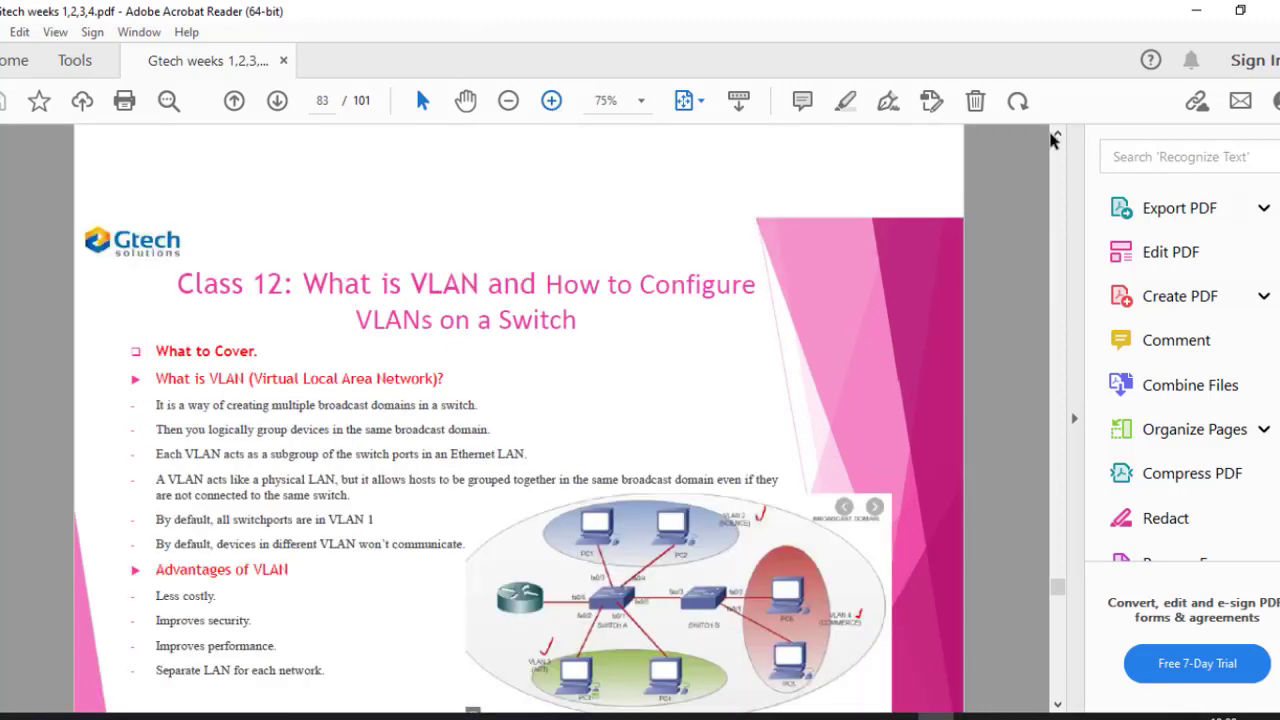
left_click(1074, 425)
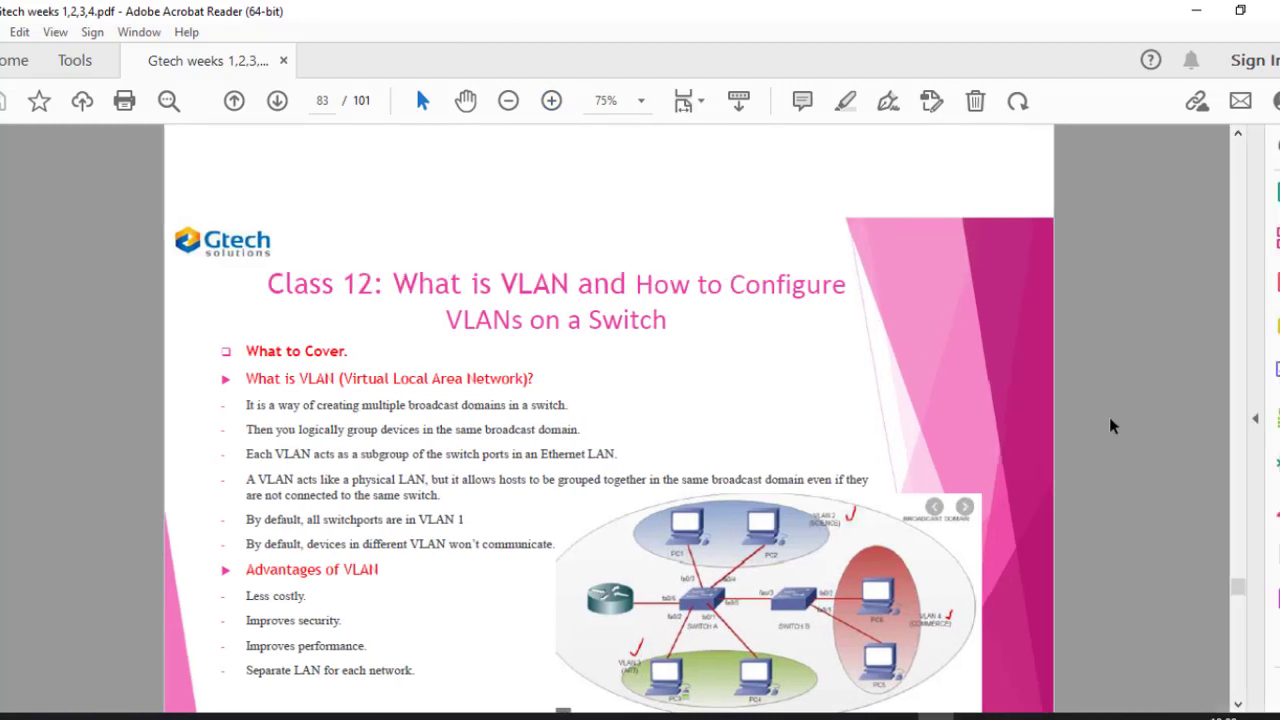